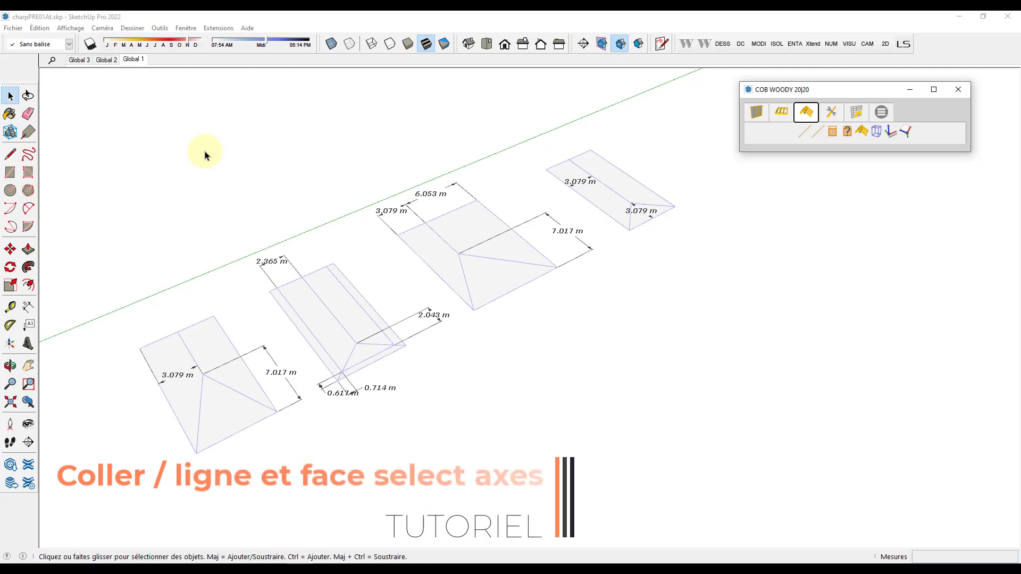
- Examine the four hip roof plans, their volumes in scene Global 2 and the timber frames in scene Global 3
{"action": "scroll", "coordinate": [144, 303], "scroll_direction": "up", "scroll_amount": 4}
{"action": "scroll", "coordinate": [145, 306], "scroll_direction": "up", "scroll_amount": 1}
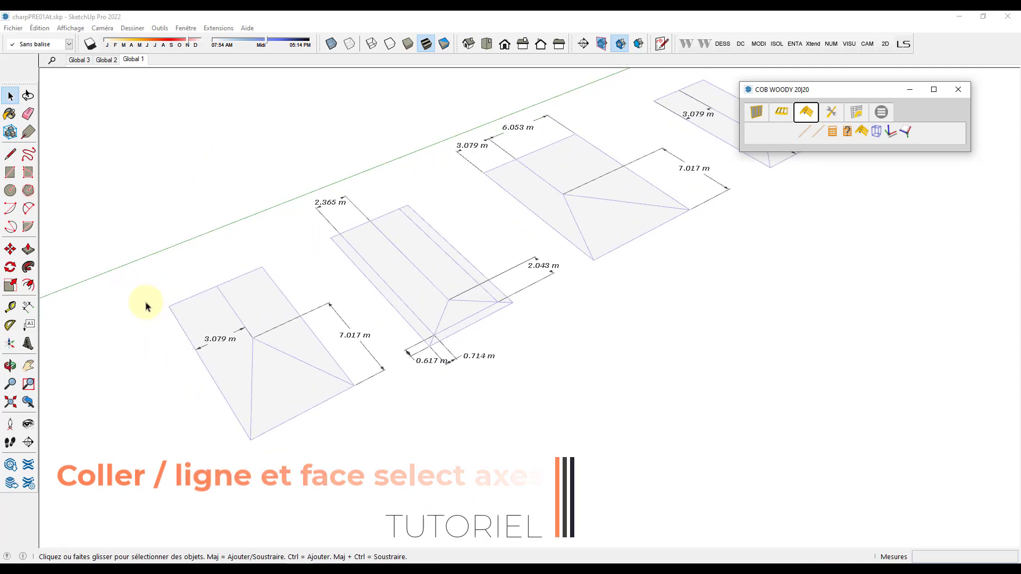
{"action": "scroll", "coordinate": [146, 303], "scroll_direction": "down", "scroll_amount": 3}
{"action": "middle_click_drag", "start_coordinate": [145, 303], "coordinate": [141, 301]}
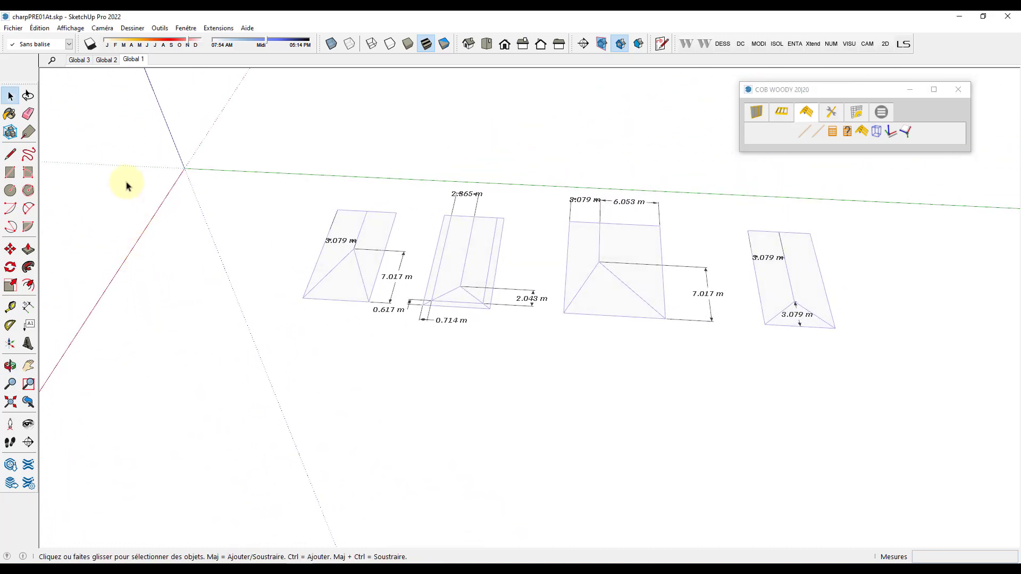
{"action": "left_click", "coordinate": [108, 61]}
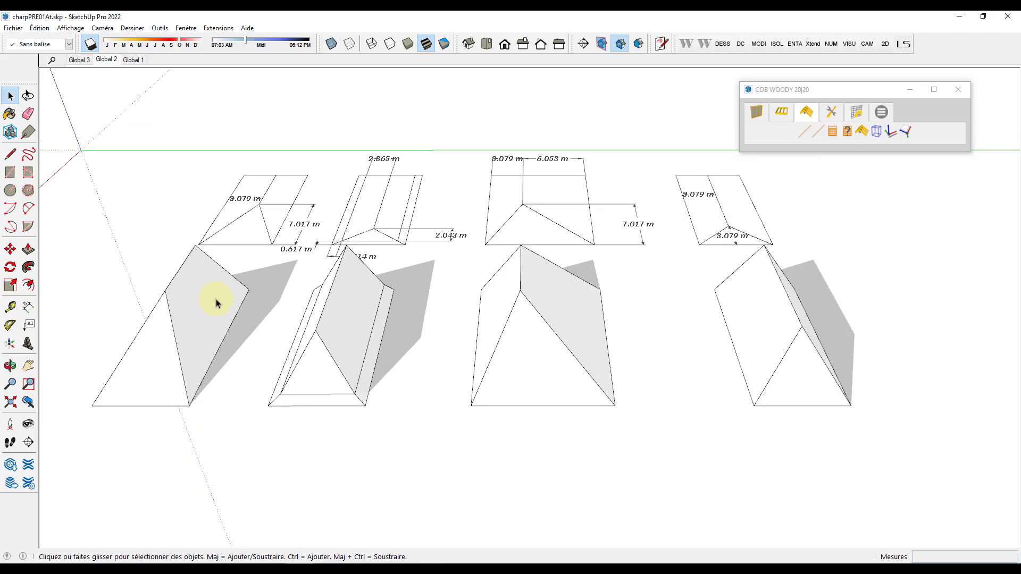
{"action": "left_click", "coordinate": [78, 61]}
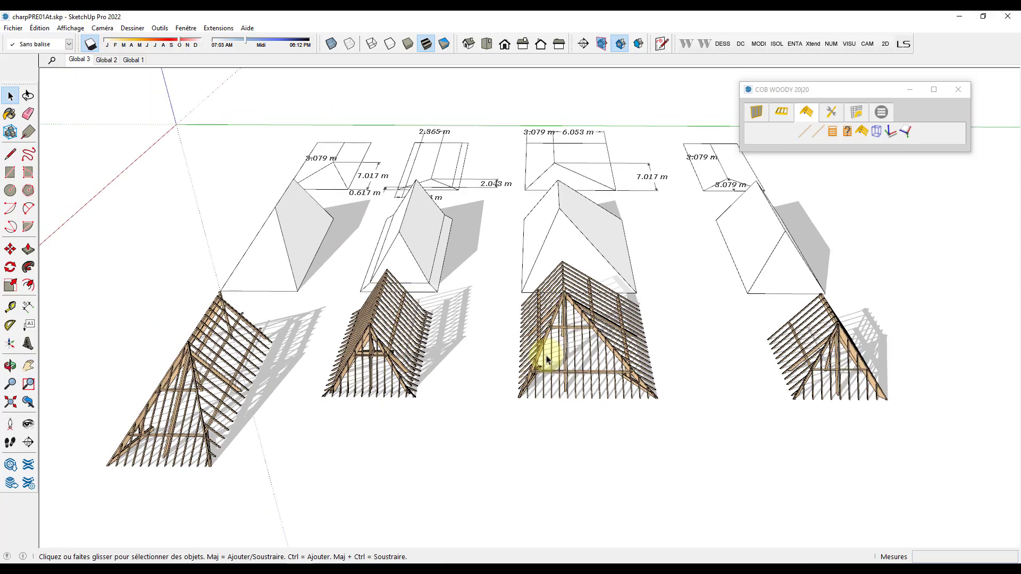
{"action": "scroll", "coordinate": [548, 357], "scroll_direction": "down", "scroll_amount": 1}
{"action": "middle_click_drag", "start_coordinate": [548, 355], "coordinate": [620, 333]}
{"action": "scroll", "coordinate": [621, 333], "scroll_direction": "up", "scroll_amount": 5}
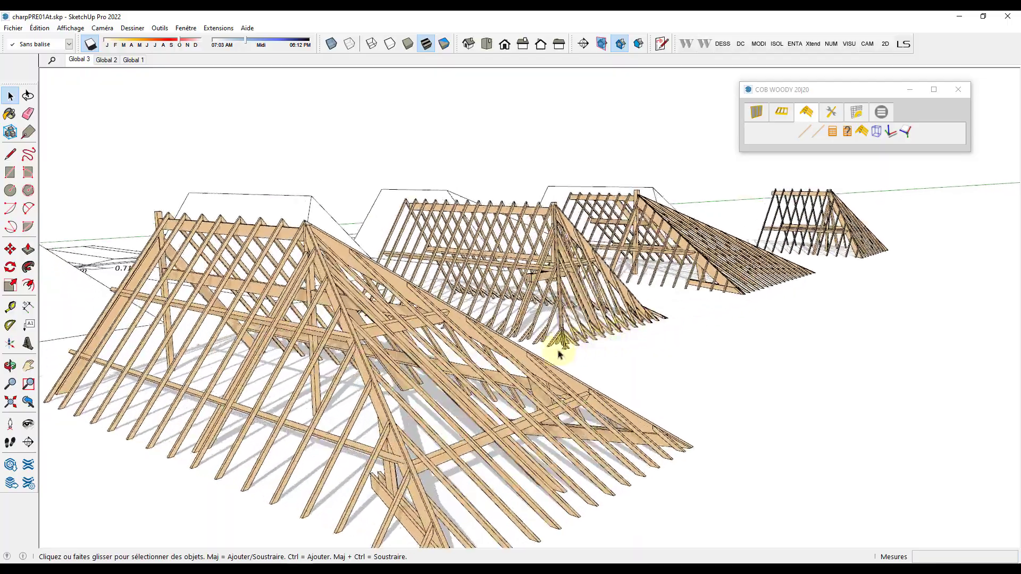
{"action": "scroll", "coordinate": [419, 389], "scroll_direction": "up", "scroll_amount": 2}
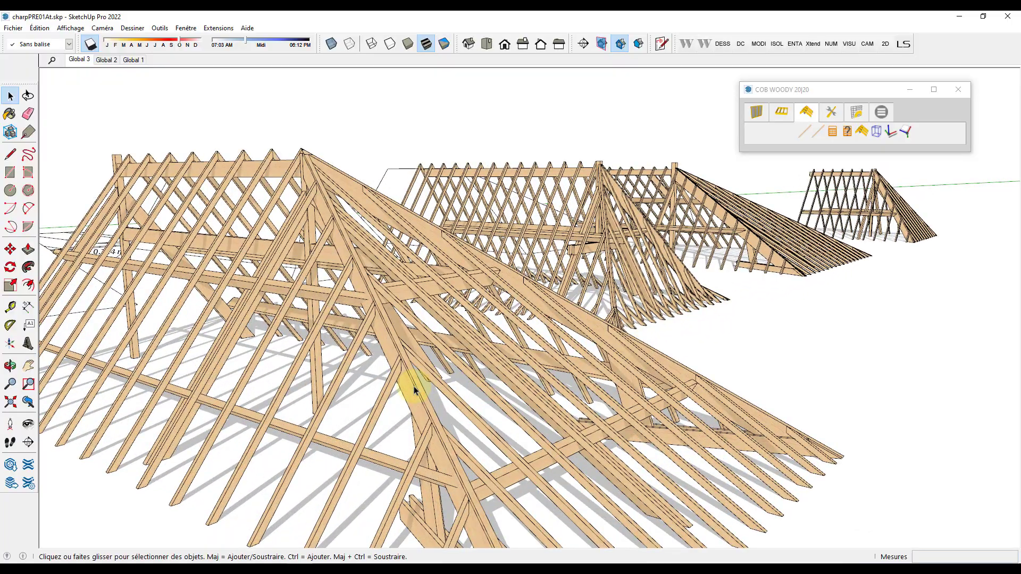
{"action": "mouse_move", "coordinate": [415, 390]}
{"action": "middle_mouse_down"}
{"action": "mouse_move", "coordinate": [579, 355]}
{"action": "mouse_move", "coordinate": [433, 380]}
{"action": "middle_mouse_up"}
- Isolate the hip rafter of the nearest roof frame and view its end section face-on
{"action": "left_click", "coordinate": [438, 310]}
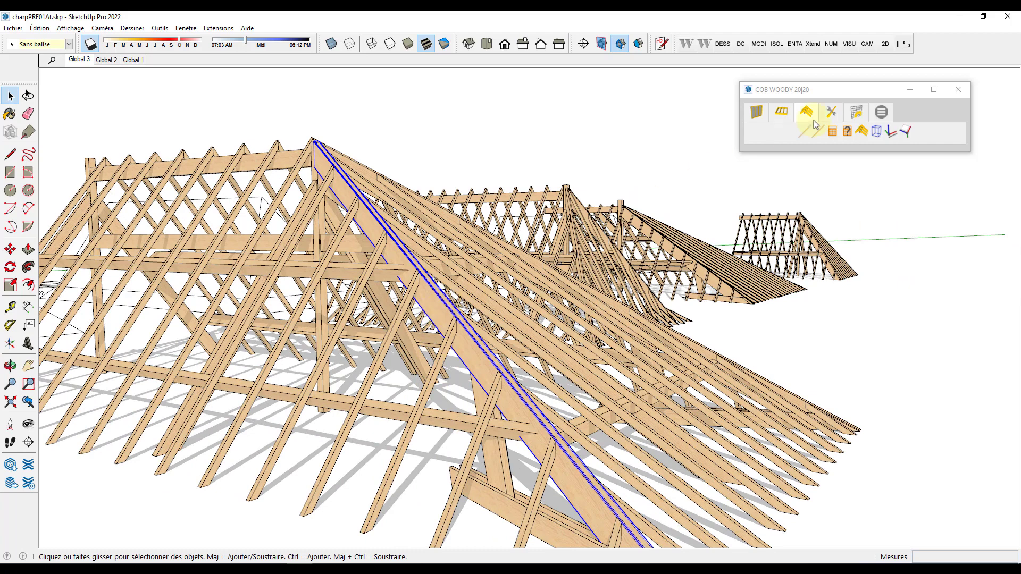
{"action": "left_click", "coordinate": [832, 111]}
{"action": "left_click", "coordinate": [877, 132]}
{"action": "scroll", "coordinate": [458, 236], "scroll_direction": "down", "scroll_amount": 5}
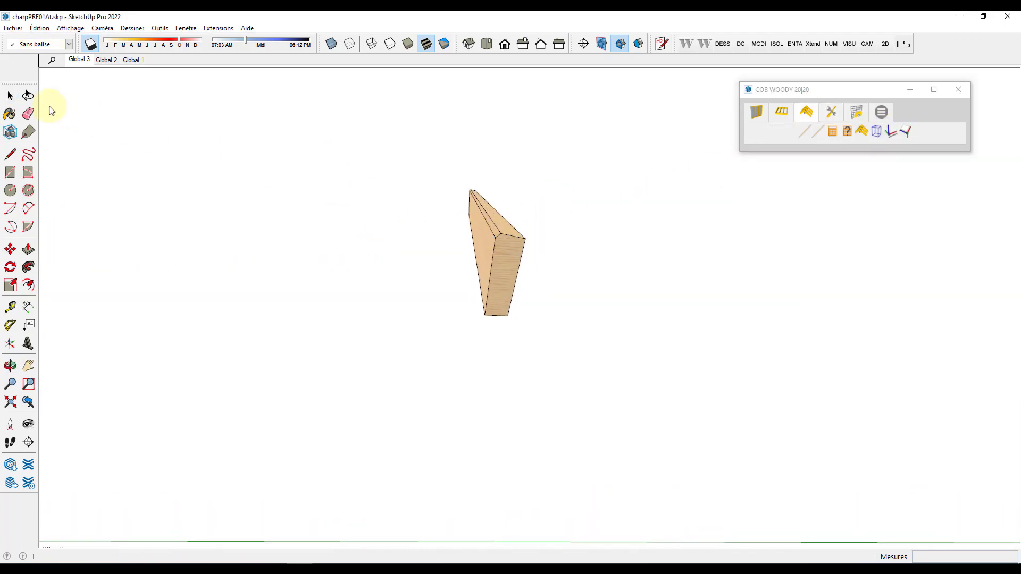
{"action": "left_click", "coordinate": [10, 96]}
{"action": "middle_click_drag", "start_coordinate": [377, 219], "coordinate": [486, 257]}
- Dimension the vertical drop from the rafter's ridge point to each of its two upper corners
{"action": "key", "text": "t"}
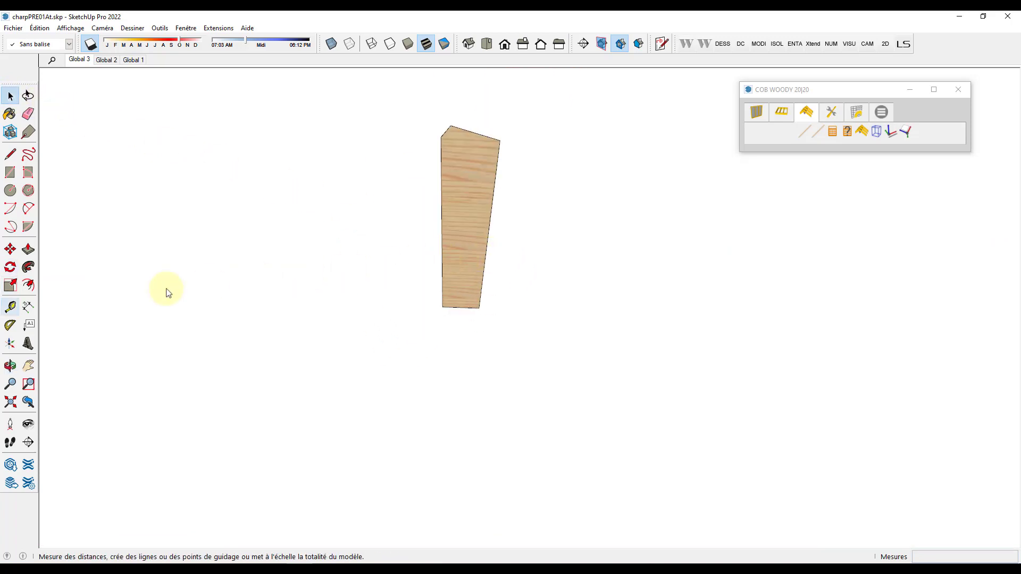
{"action": "left_click", "coordinate": [35, 302]}
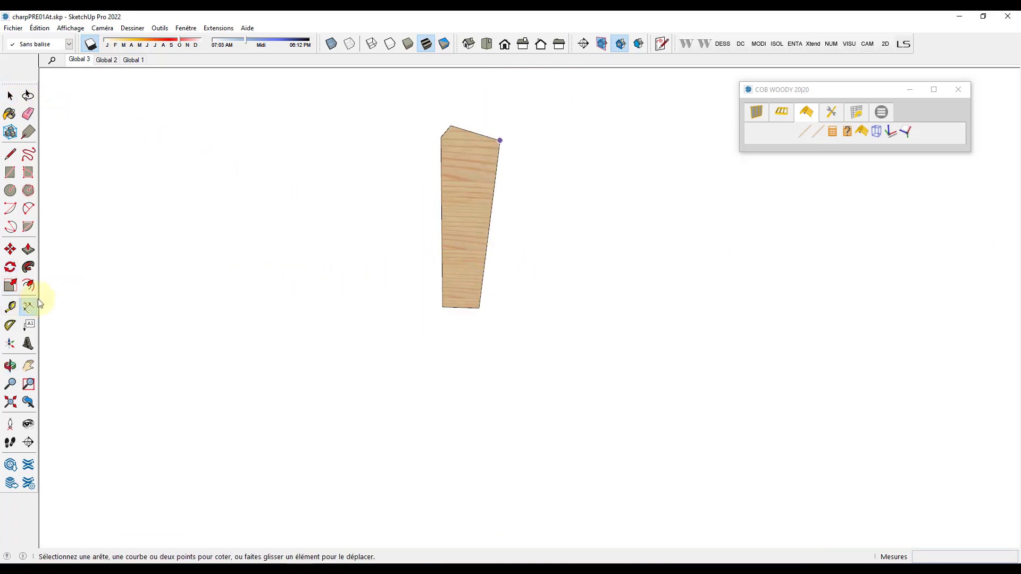
{"action": "left_click", "coordinate": [451, 126]}
{"action": "left_click", "coordinate": [442, 137]}
{"action": "left_click", "coordinate": [393, 131]}
{"action": "left_click", "coordinate": [451, 126]}
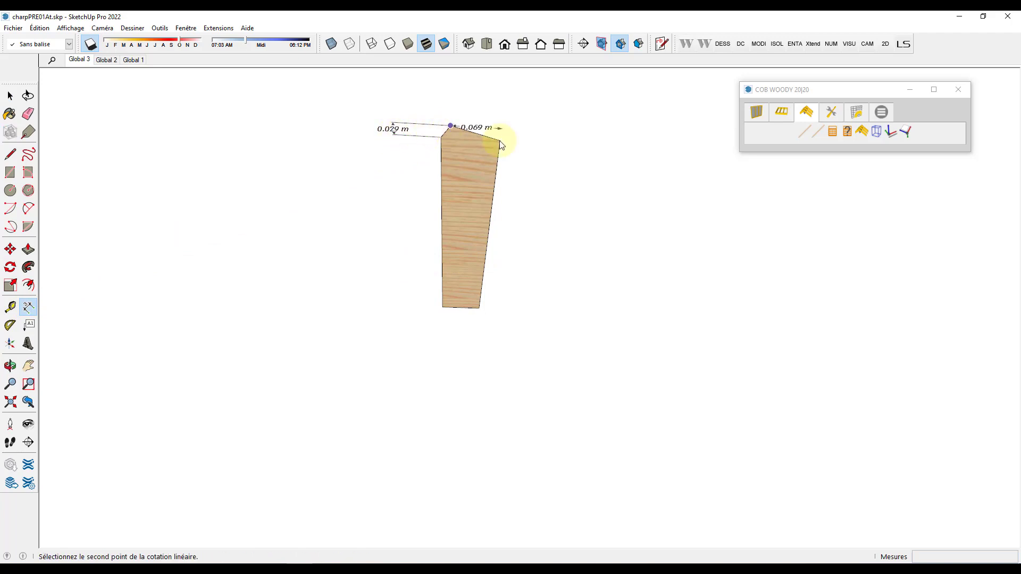
{"action": "left_click", "coordinate": [499, 140]}
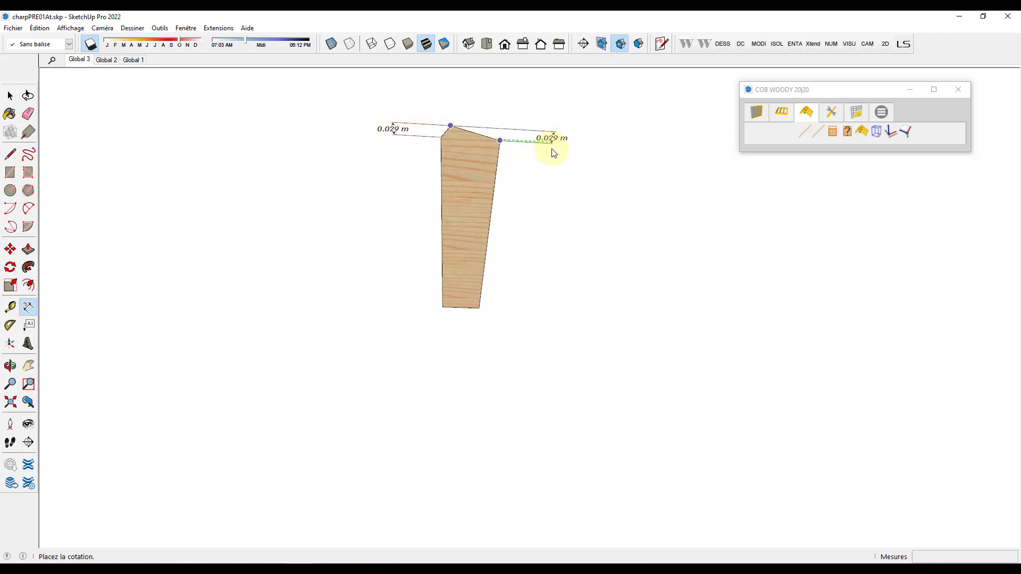
{"action": "left_click", "coordinate": [553, 151]}
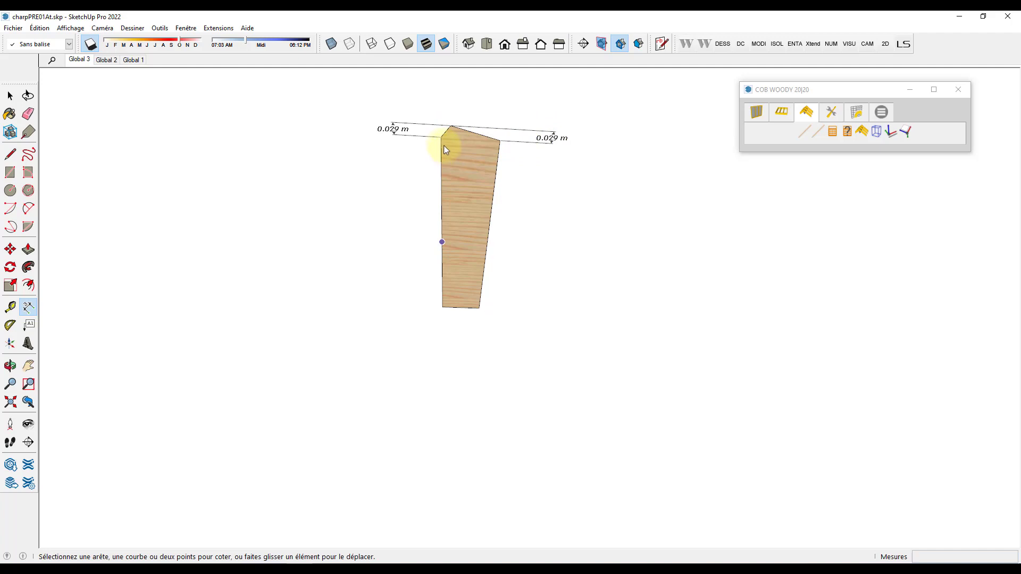
- Dimension both side edges of the rafter section and return to scene Global 2
{"action": "left_click", "coordinate": [441, 137]}
{"action": "left_click", "coordinate": [443, 307]}
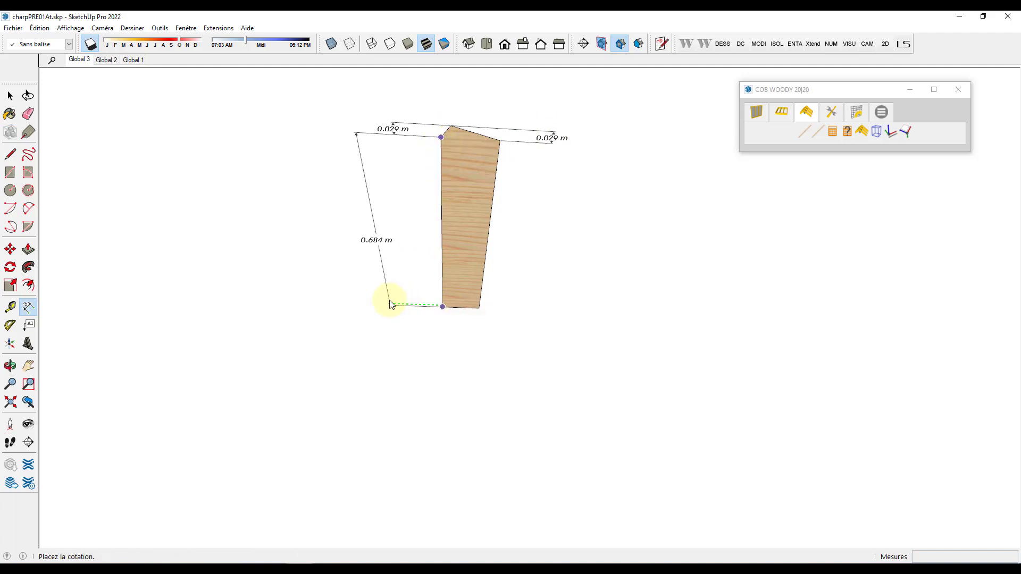
{"action": "left_click", "coordinate": [390, 305]}
{"action": "left_click", "coordinate": [500, 141]}
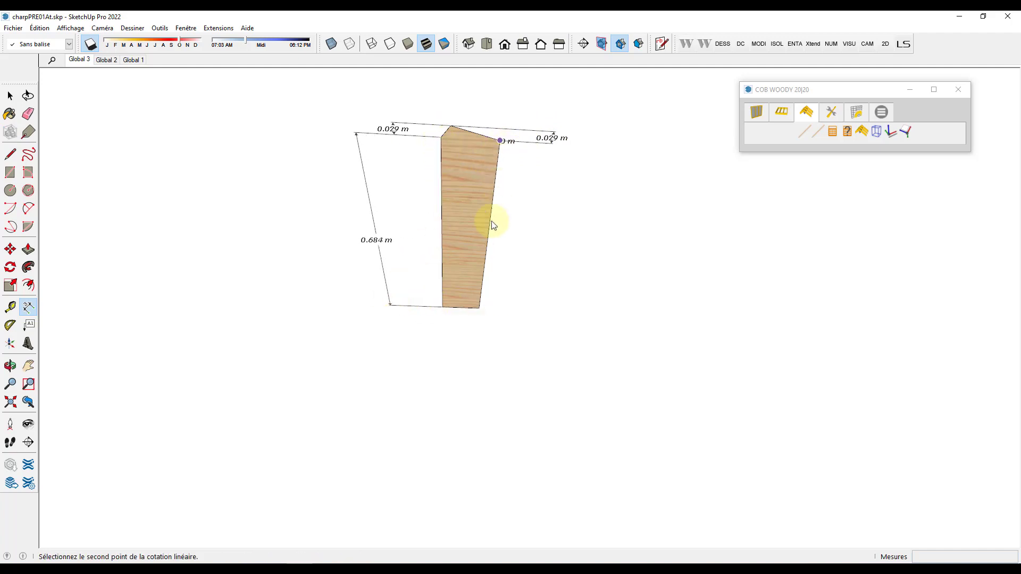
{"action": "left_click", "coordinate": [479, 308]}
{"action": "left_click", "coordinate": [554, 296]}
{"action": "middle_click_drag", "start_coordinate": [554, 296], "coordinate": [487, 260]}
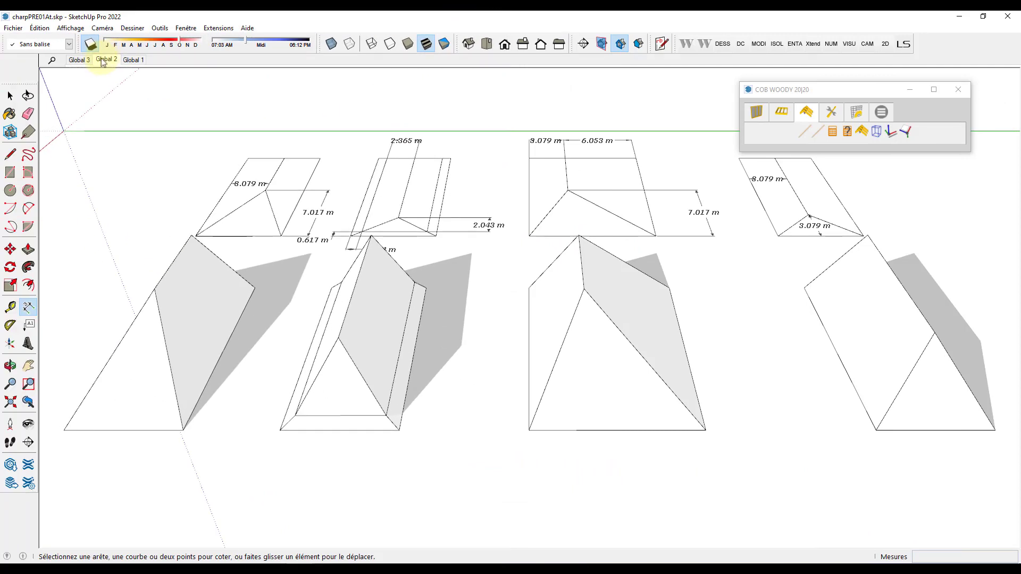
- Copy all geometry of the first roof plan and start a new document without saving charpPRE01At.skp
{"action": "left_click", "coordinate": [10, 96]}
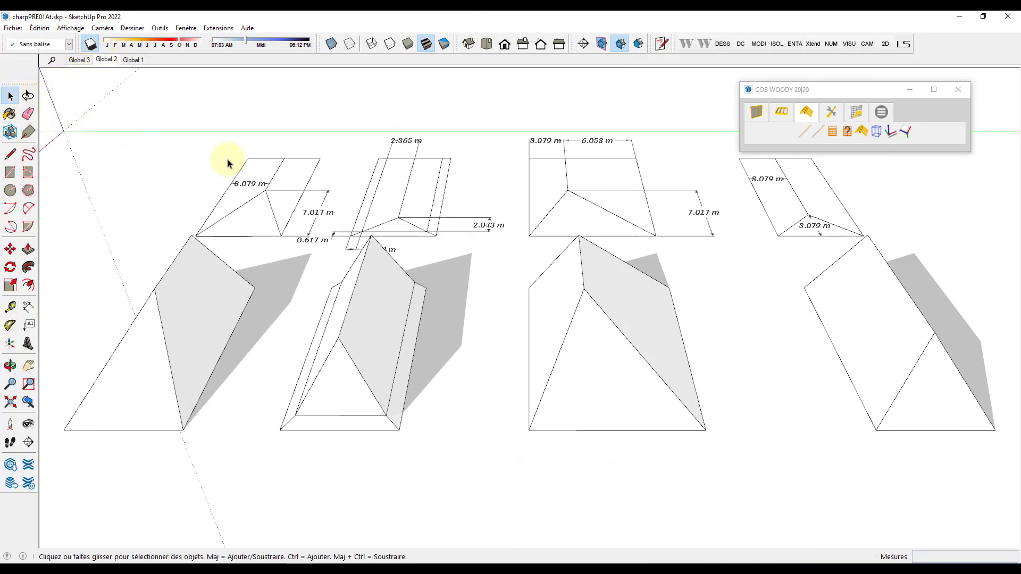
{"action": "triple_click", "coordinate": [290, 181]}
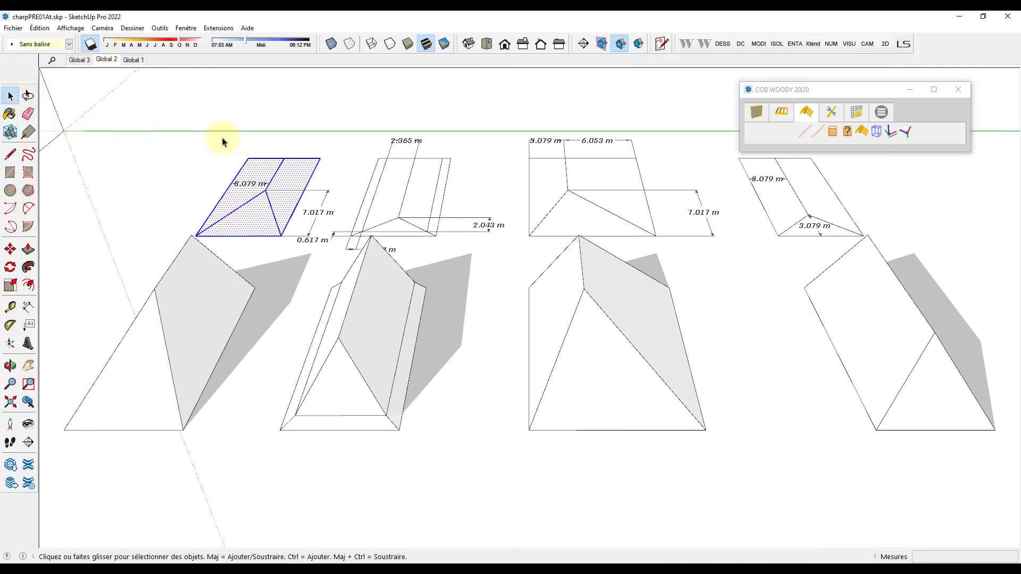
{"action": "left_click", "coordinate": [40, 28]}
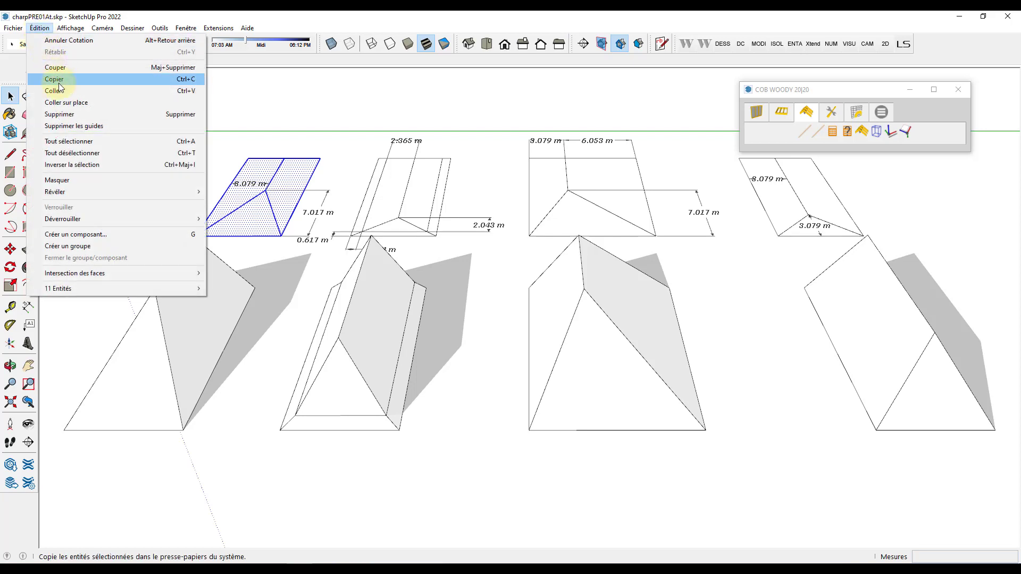
{"action": "left_click", "coordinate": [58, 84]}
{"action": "left_click", "coordinate": [20, 29]}
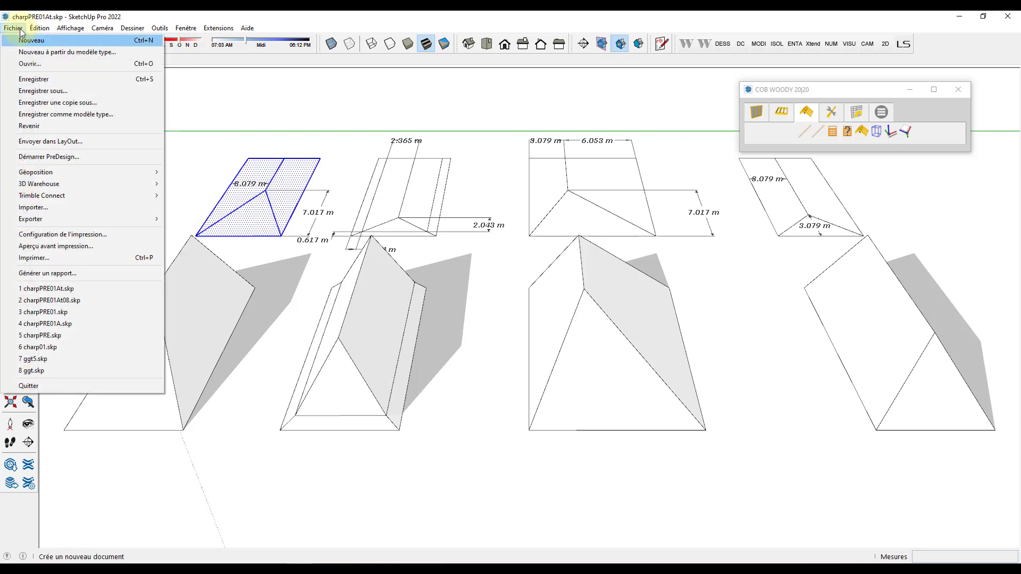
{"action": "left_click", "coordinate": [28, 41]}
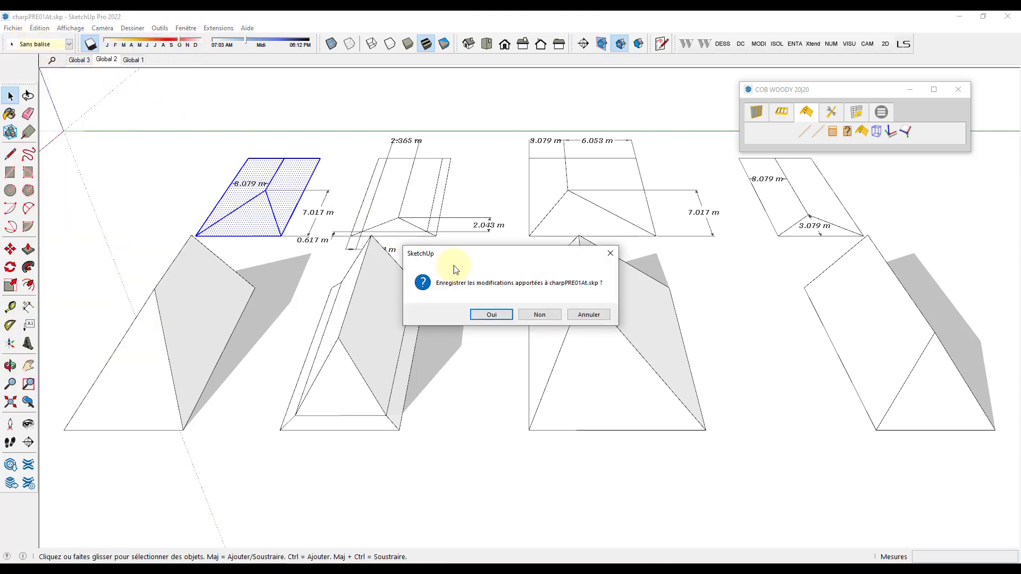
{"action": "left_click", "coordinate": [547, 317]}
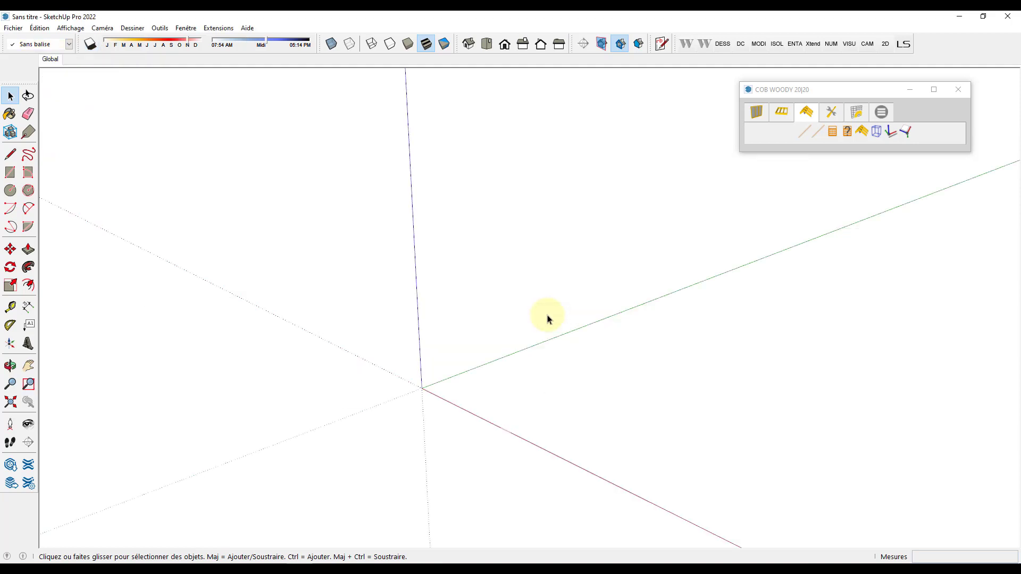
- Paste the copied roof plan with its corner on the origin
{"action": "left_click", "coordinate": [38, 29]}
{"action": "left_click", "coordinate": [56, 90]}
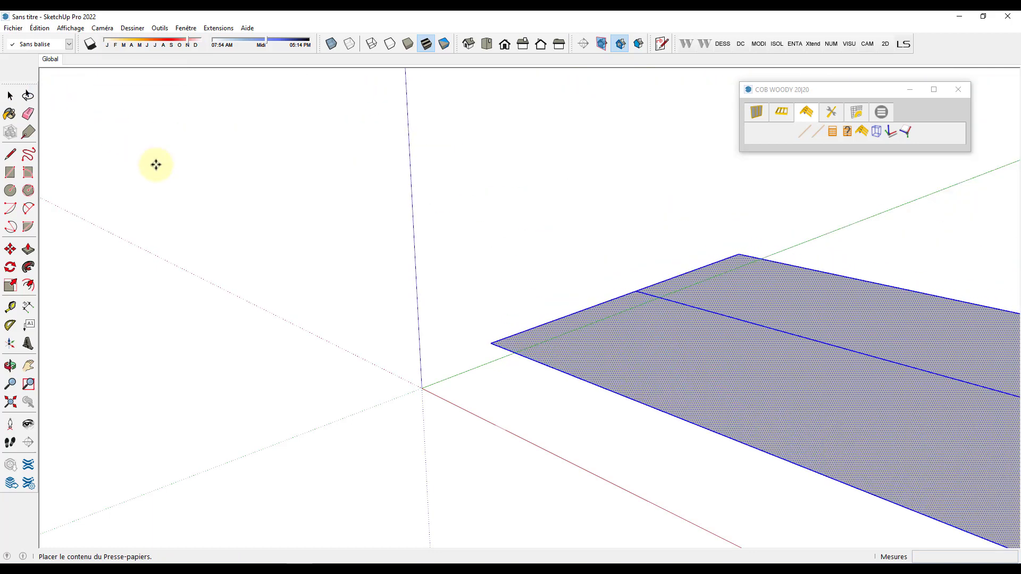
{"action": "left_click", "coordinate": [421, 387]}
{"action": "scroll", "coordinate": [269, 303], "scroll_direction": "down", "scroll_amount": 3}
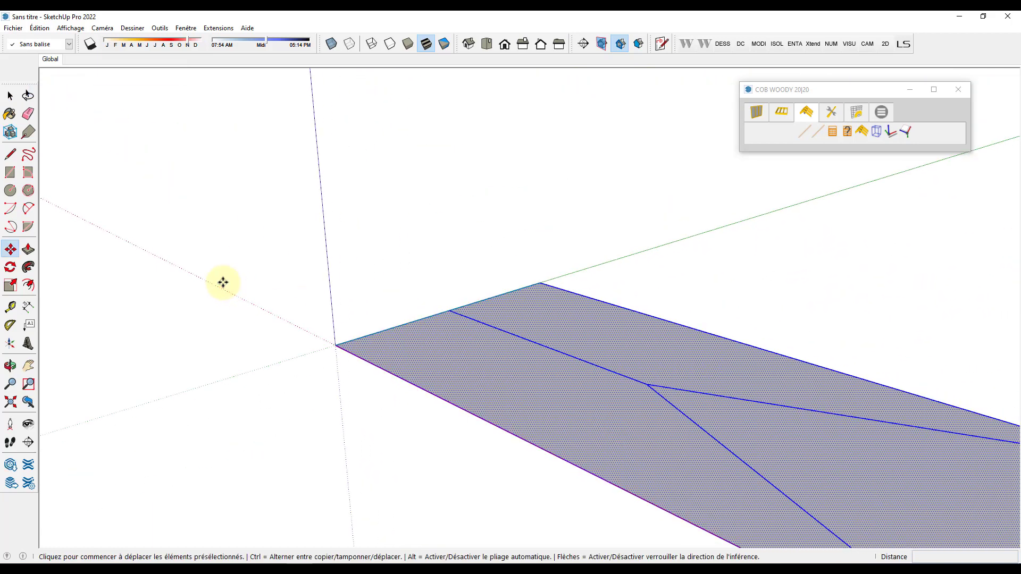
{"action": "scroll", "coordinate": [221, 283], "scroll_direction": "down", "scroll_amount": 1}
{"action": "middle_click_drag", "start_coordinate": [221, 282], "coordinate": [133, 213]}
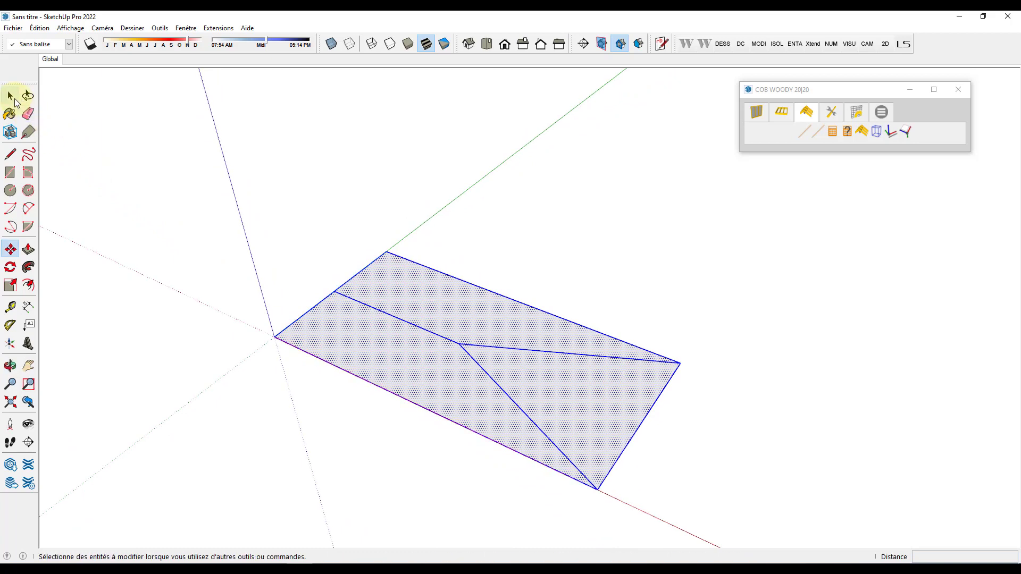
- Raise the roof plan's ridge line 4 m along the blue axis
{"action": "left_click", "coordinate": [11, 96]}
{"action": "left_click", "coordinate": [380, 310]}
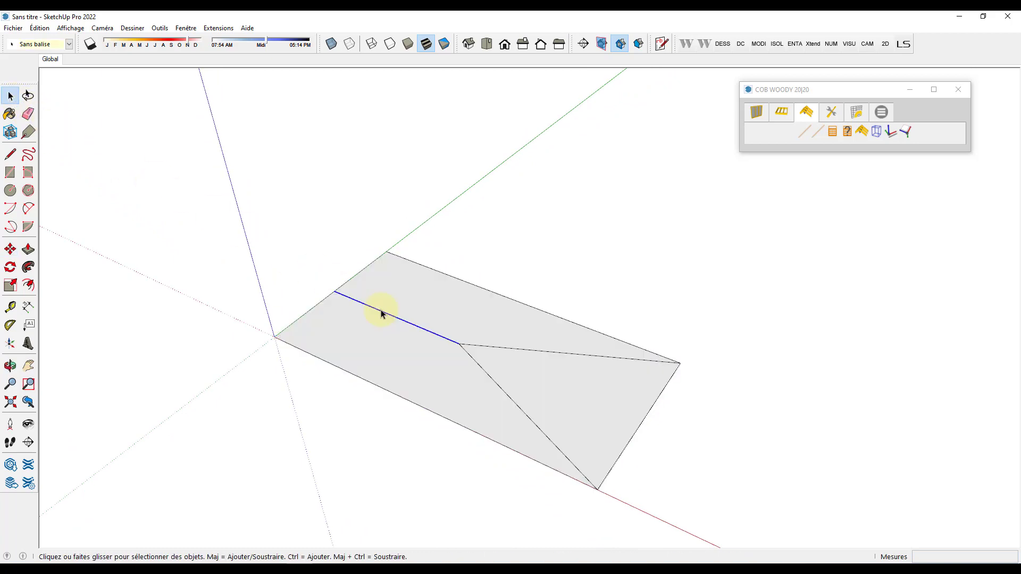
{"action": "left_click", "coordinate": [10, 249]}
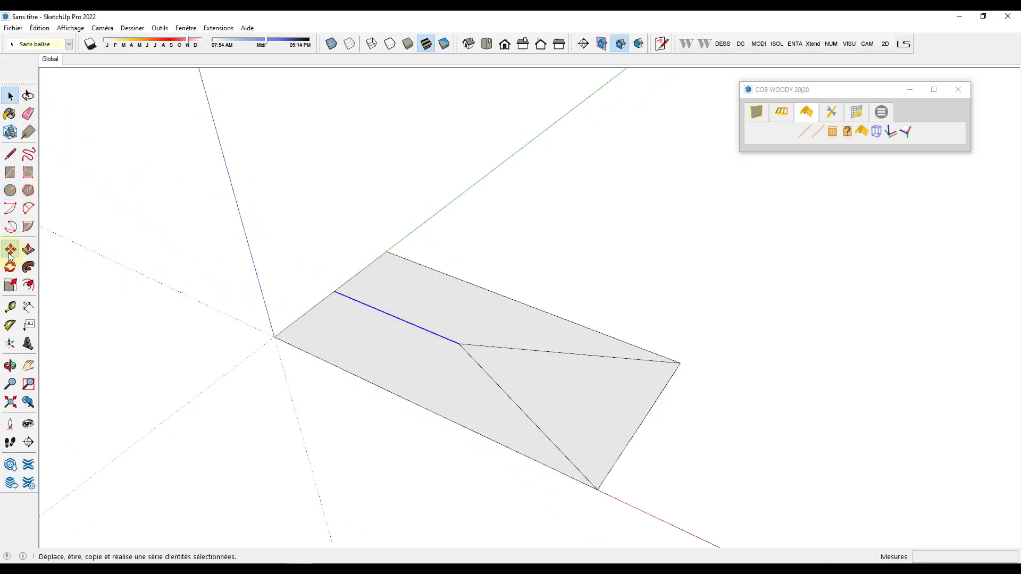
{"action": "left_click", "coordinate": [335, 290]}
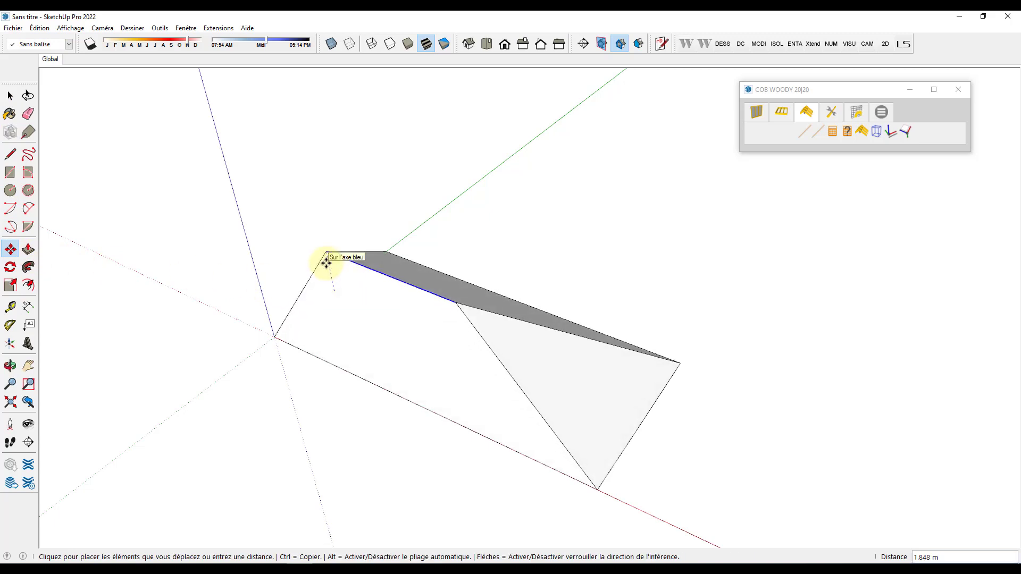
{"action": "key", "text": "Up"}
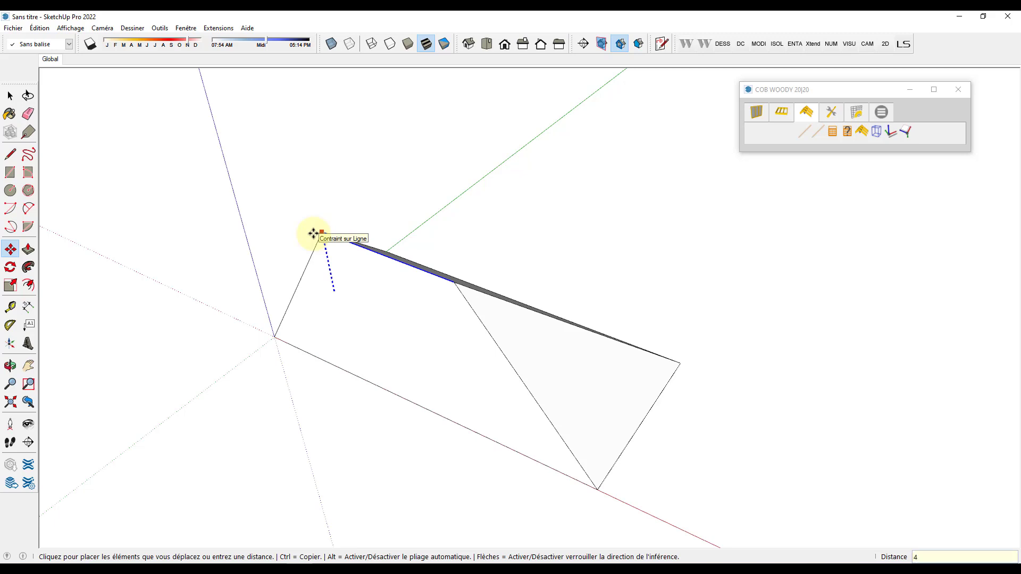
{"action": "key", "text": "Return"}
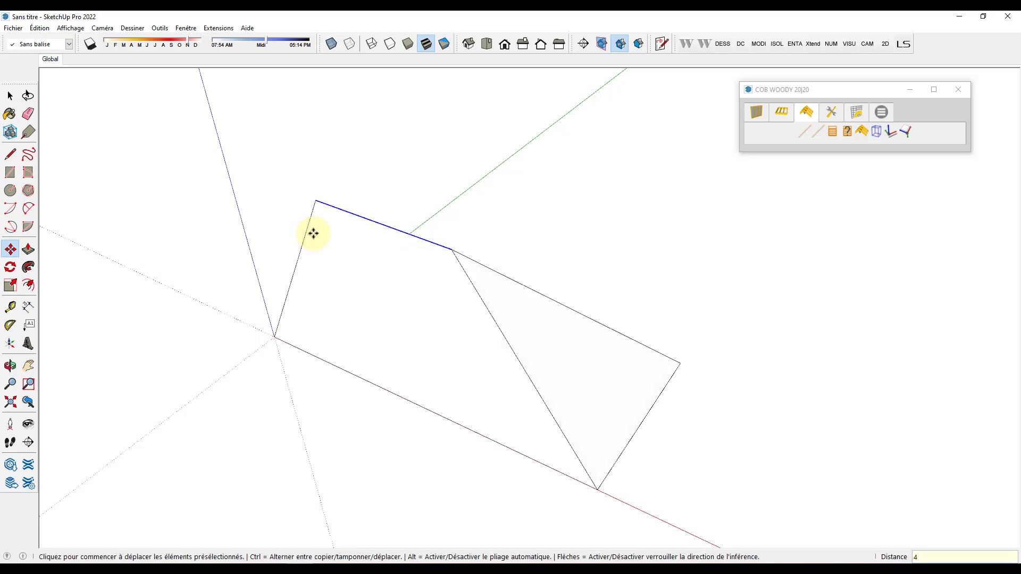
{"action": "middle_click_drag", "start_coordinate": [314, 233], "coordinate": [310, 230]}
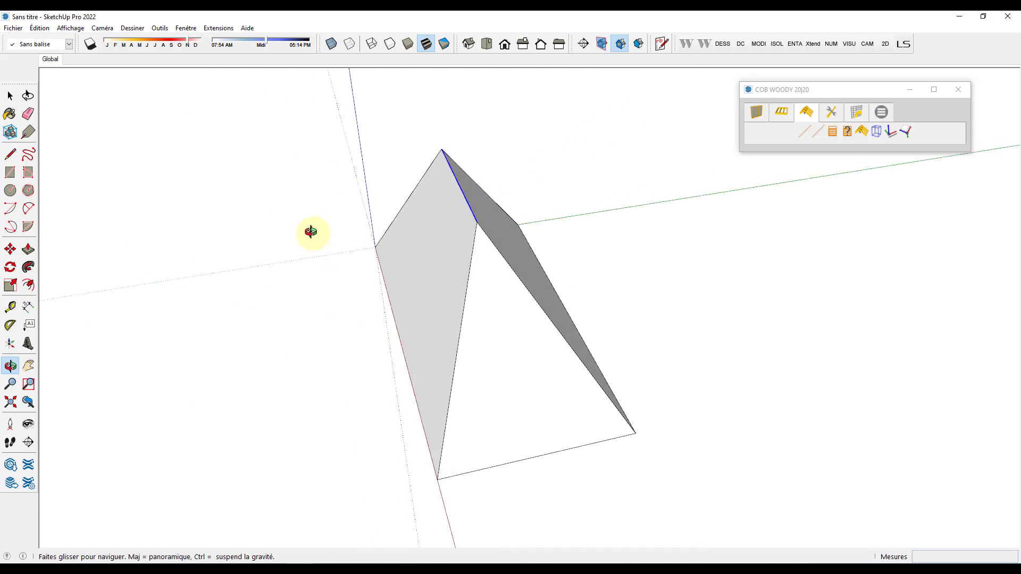
- Draw lines parallel to the eaves, about 11.06 m across the long slope at the red axis and about 4.63 m across the hip end
{"action": "left_click", "coordinate": [10, 155]}
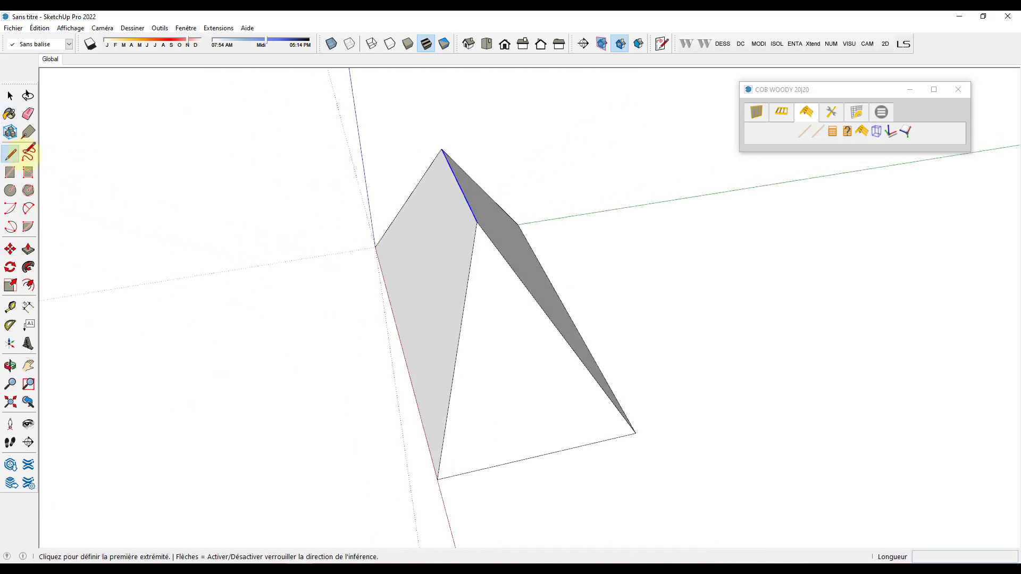
{"action": "left_click", "coordinate": [392, 223]}
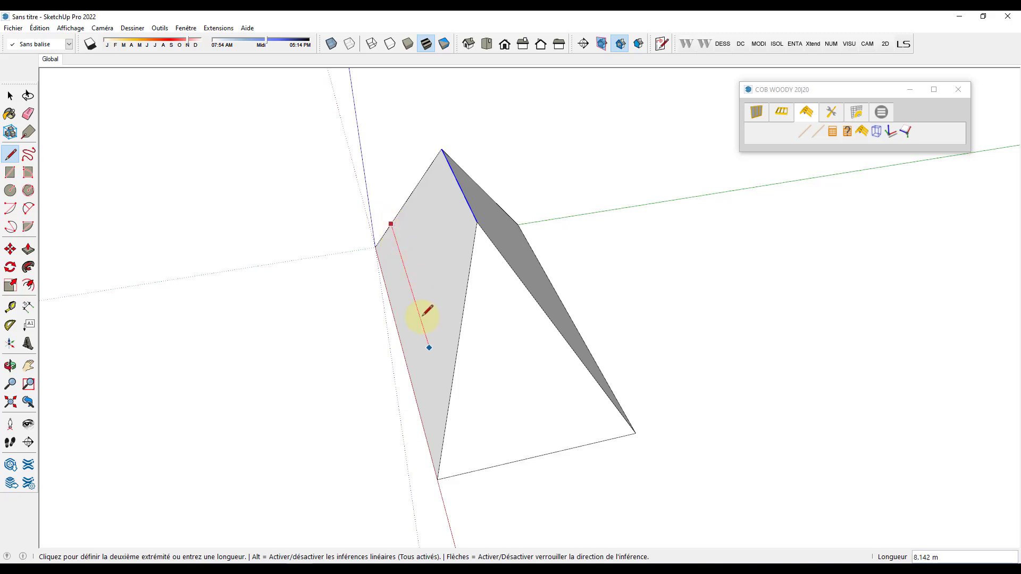
{"action": "left_click", "coordinate": [449, 408]}
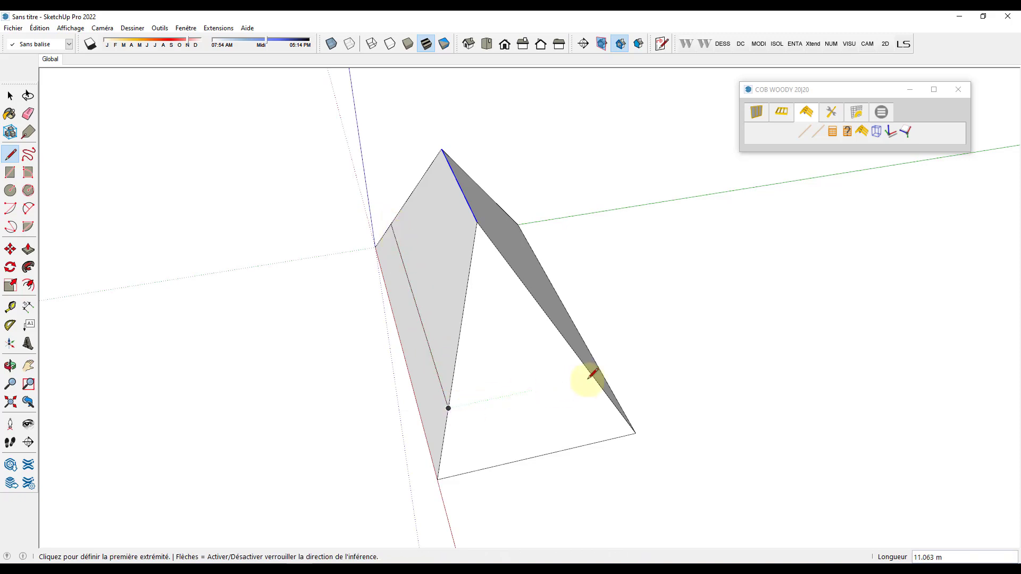
{"action": "left_click", "coordinate": [597, 374]}
{"action": "left_click", "coordinate": [448, 408]}
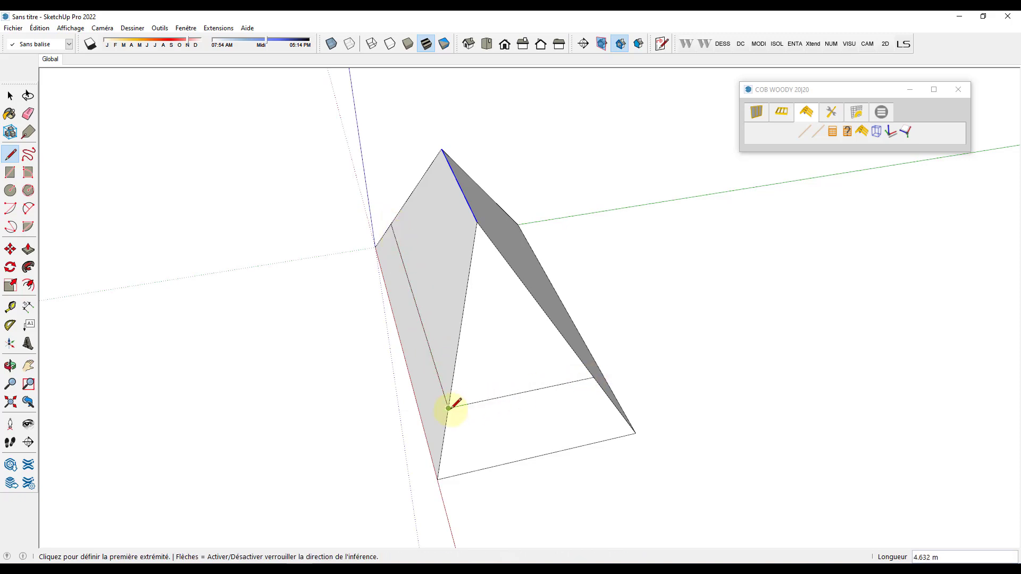
- Draw a line parallel to the eave across the opposite long slope, from the hip end line's corner to the sloping end edge
{"action": "middle_click_drag", "start_coordinate": [448, 408], "coordinate": [451, 368]}
{"action": "left_click", "coordinate": [451, 368]}
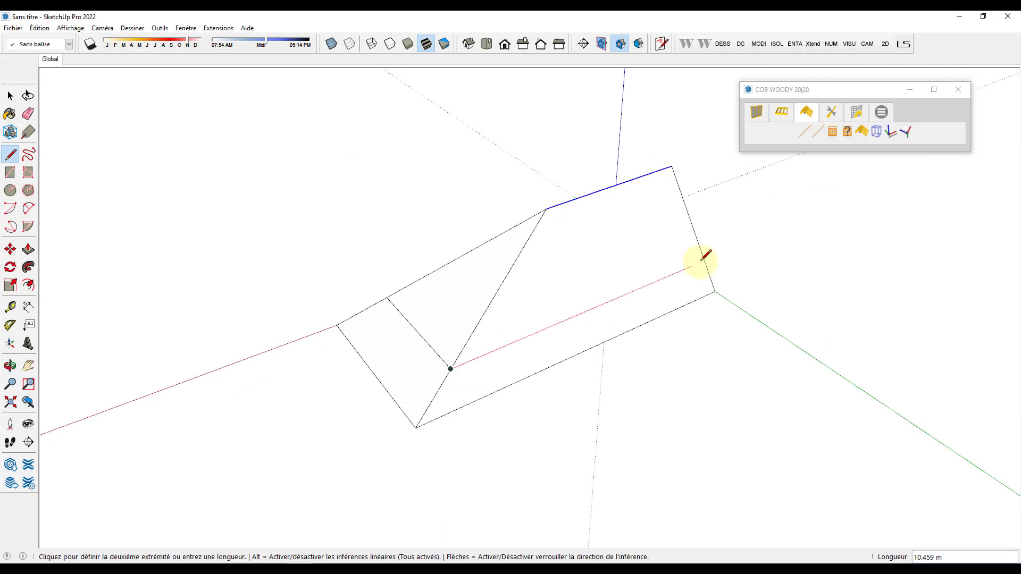
{"action": "left_click", "coordinate": [704, 261]}
{"action": "left_click", "coordinate": [11, 97]}
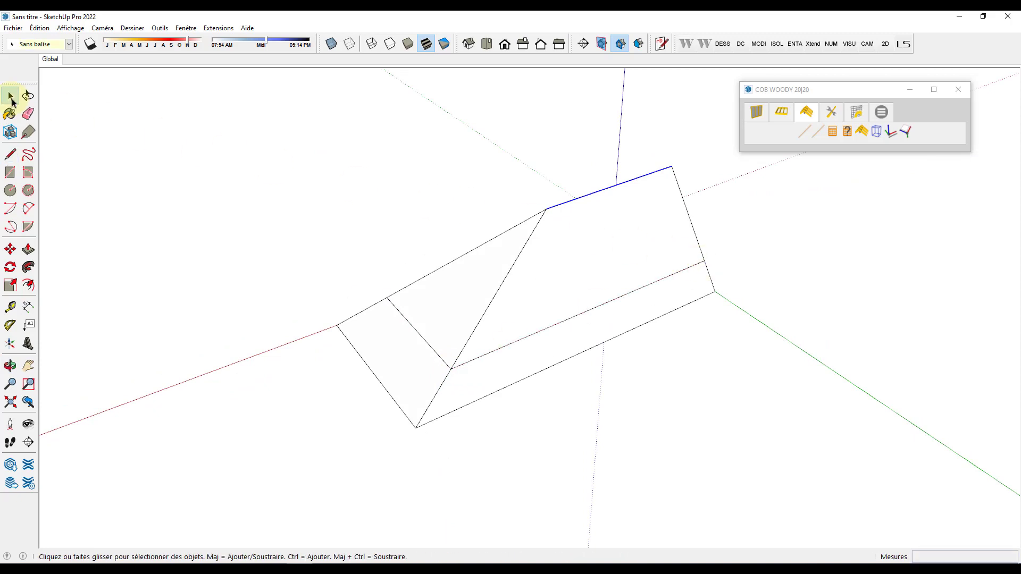
- Select the three lines parallel to the eaves and move them straight down along the blue axis to flatten the roof's lower slopes
{"action": "middle_click_drag", "start_coordinate": [524, 269], "coordinate": [583, 291]}
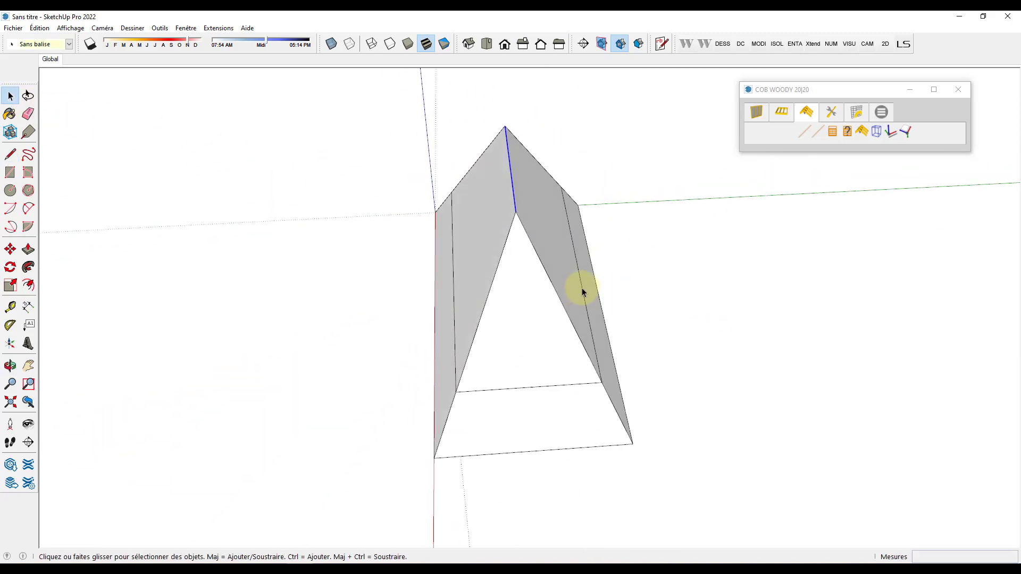
{"action": "left_click", "coordinate": [583, 292]}
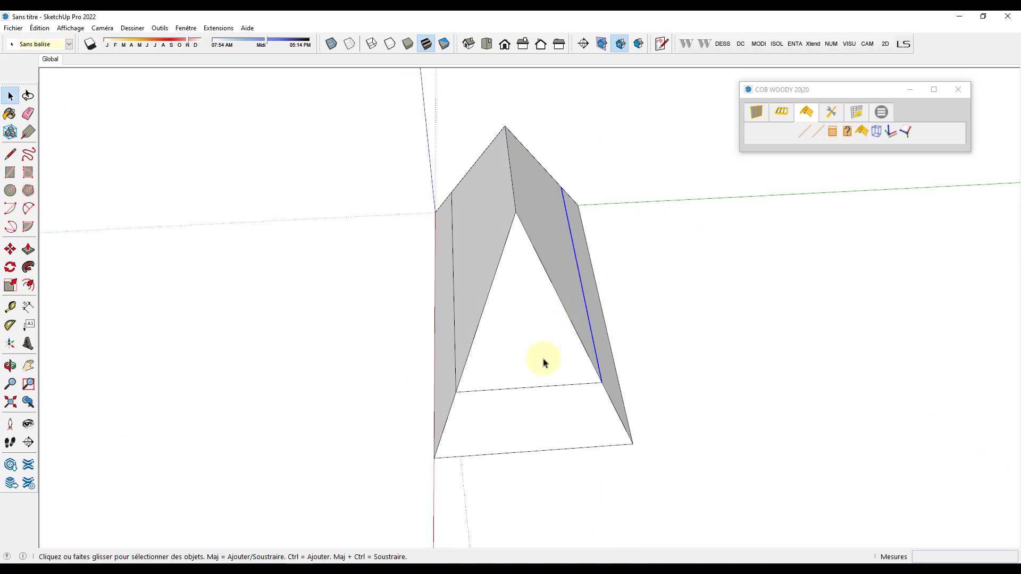
{"action": "left_click", "coordinate": [527, 388], "text": "shift"}
{"action": "left_click", "coordinate": [454, 306], "text": "shift"}
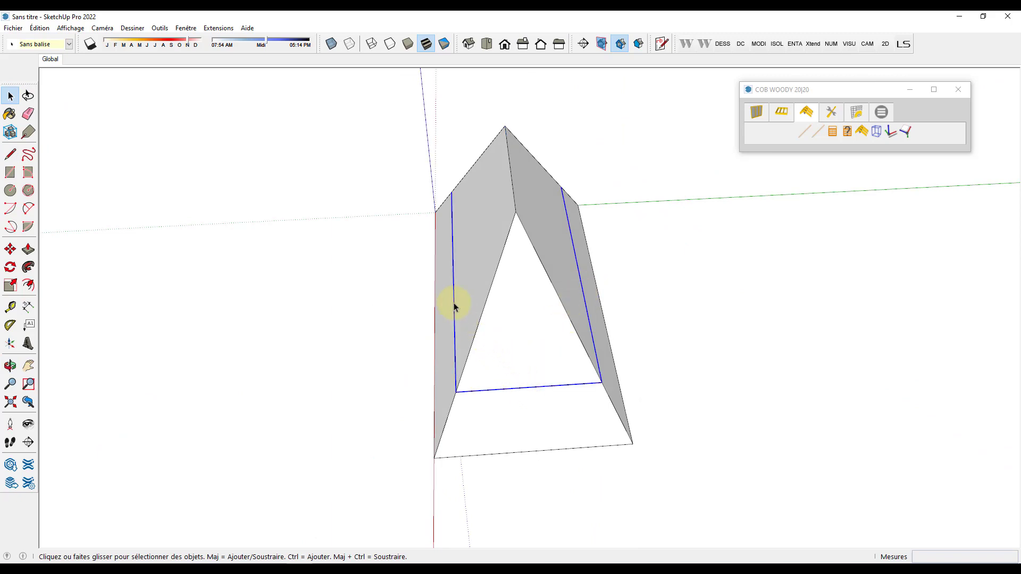
{"action": "middle_click_drag", "start_coordinate": [454, 303], "coordinate": [454, 307]}
{"action": "key", "text": "m"}
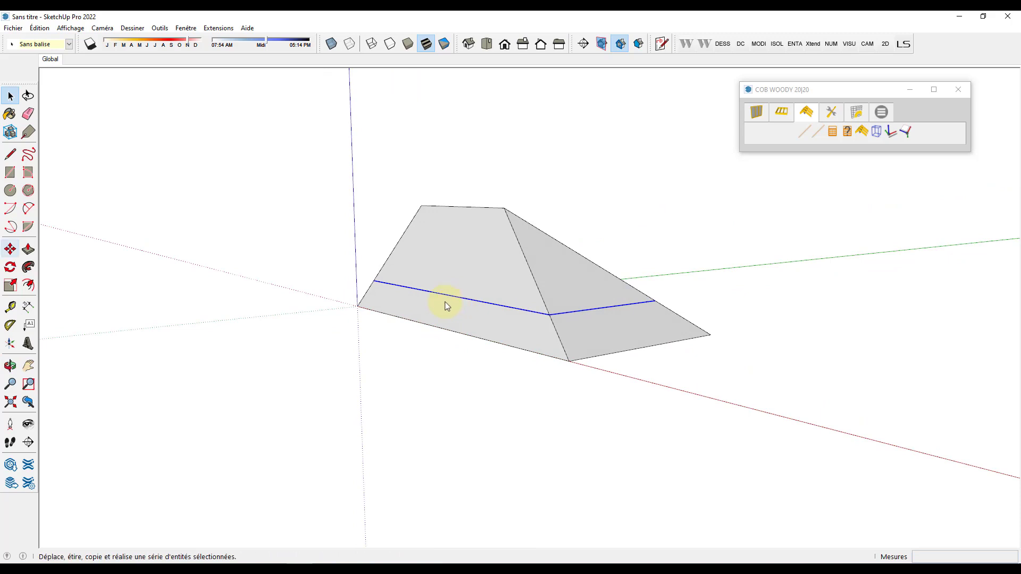
{"action": "scroll", "coordinate": [571, 330], "scroll_direction": "up", "scroll_amount": 3}
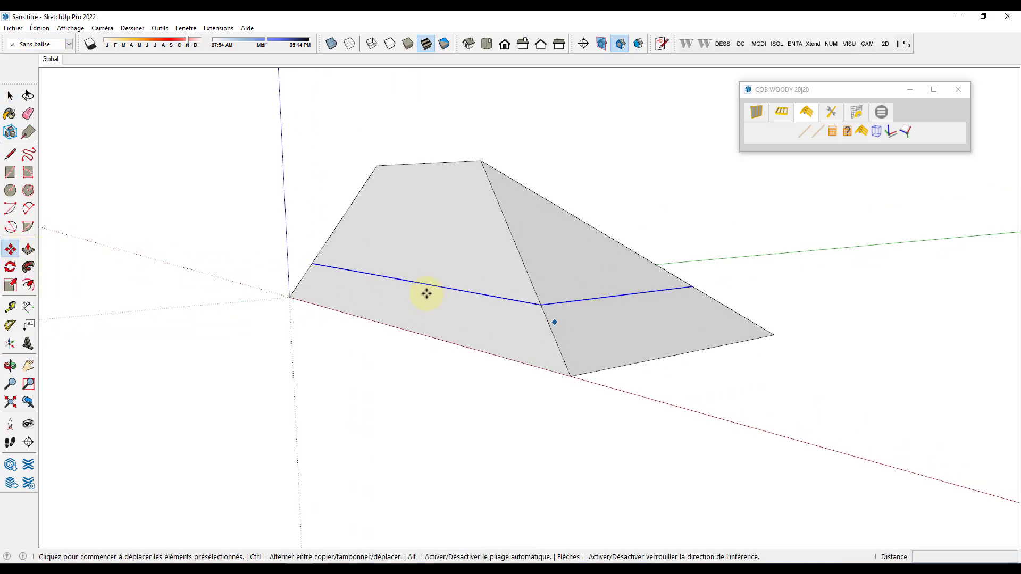
{"action": "left_click", "coordinate": [541, 305]}
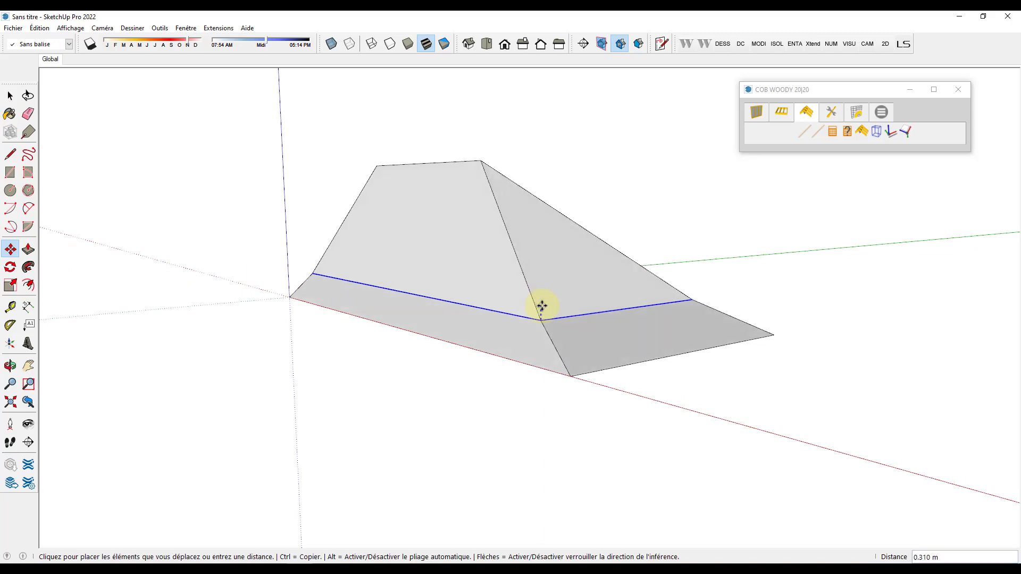
{"action": "left_click", "coordinate": [540, 330]}
{"action": "middle_click_drag", "start_coordinate": [539, 330], "coordinate": [166, 247]}
{"action": "scroll", "coordinate": [135, 279], "scroll_direction": "down", "scroll_amount": 3}
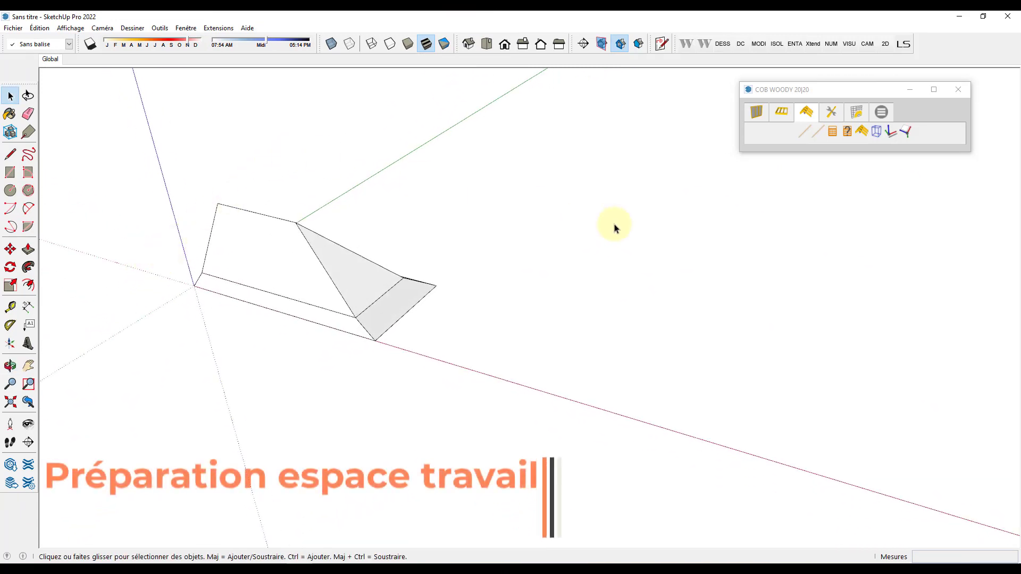
- Open two more COB WOODY palettes below the first and show the floor, utility and roof tools across the three
{"action": "left_click", "coordinate": [686, 46]}
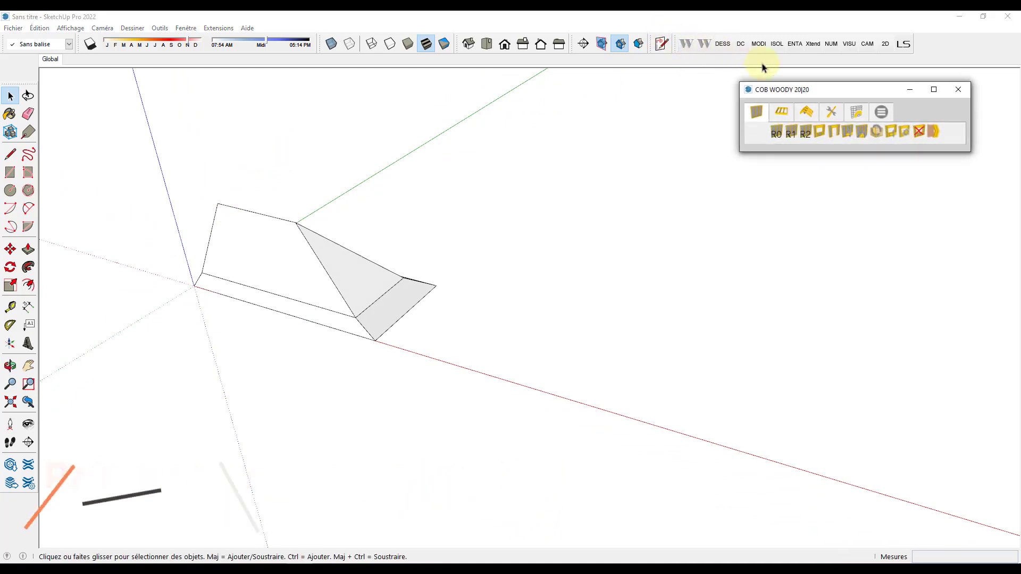
{"action": "left_click_drag", "start_coordinate": [860, 91], "coordinate": [865, 166]}
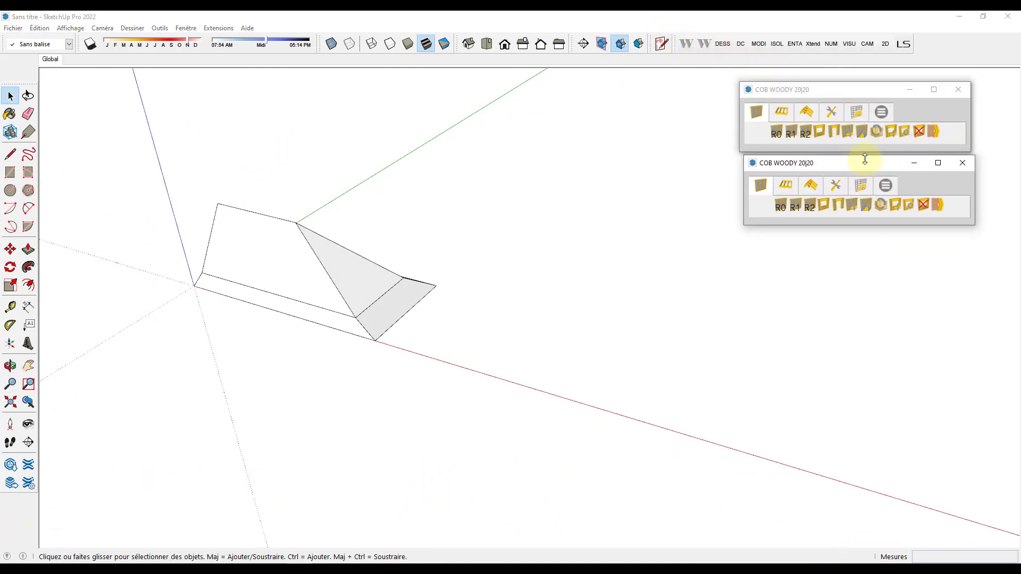
{"action": "left_click_drag", "start_coordinate": [868, 92], "coordinate": [873, 240]}
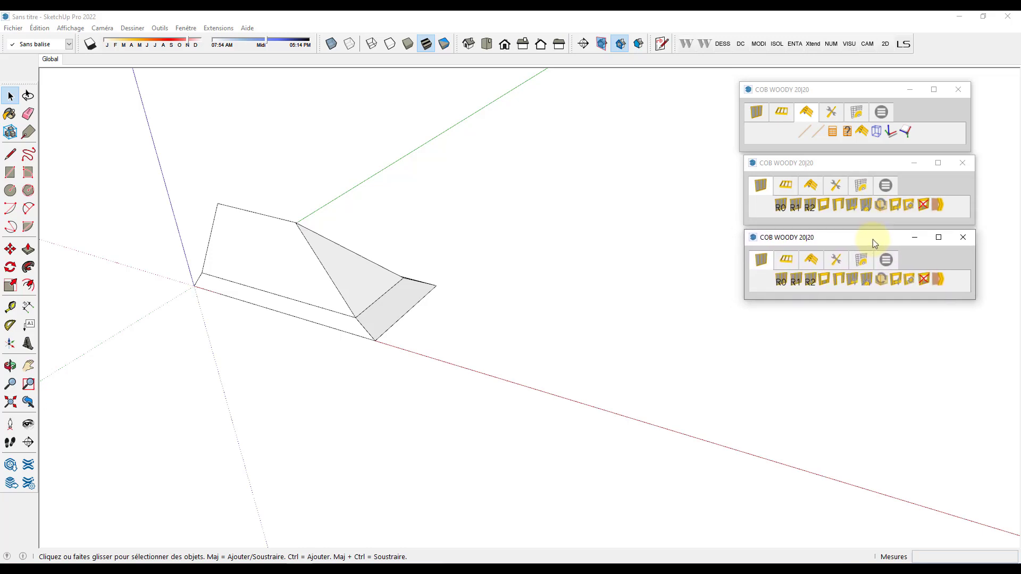
{"action": "left_click", "coordinate": [781, 111]}
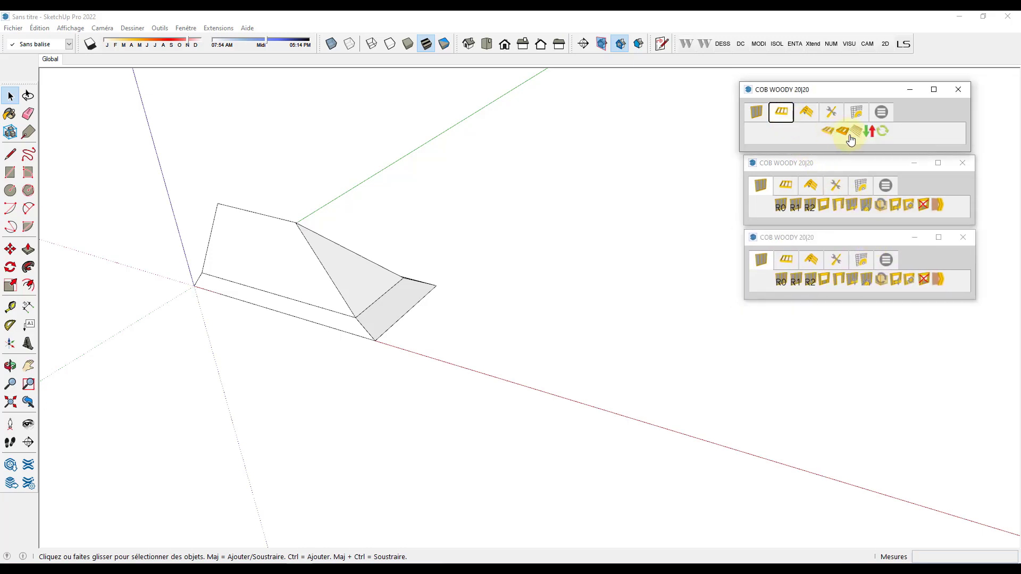
{"action": "left_click", "coordinate": [833, 187]}
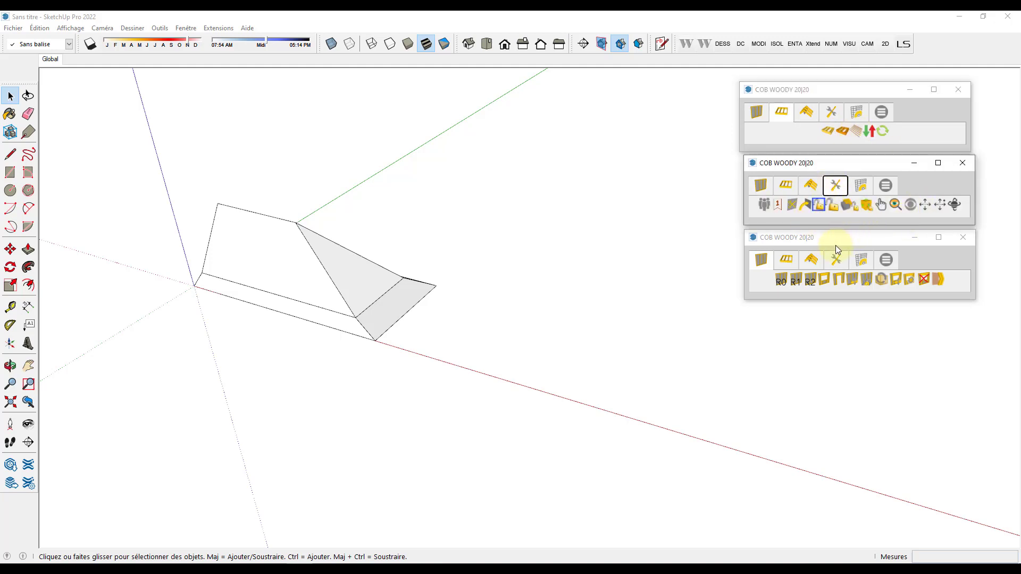
{"action": "left_click", "coordinate": [811, 260]}
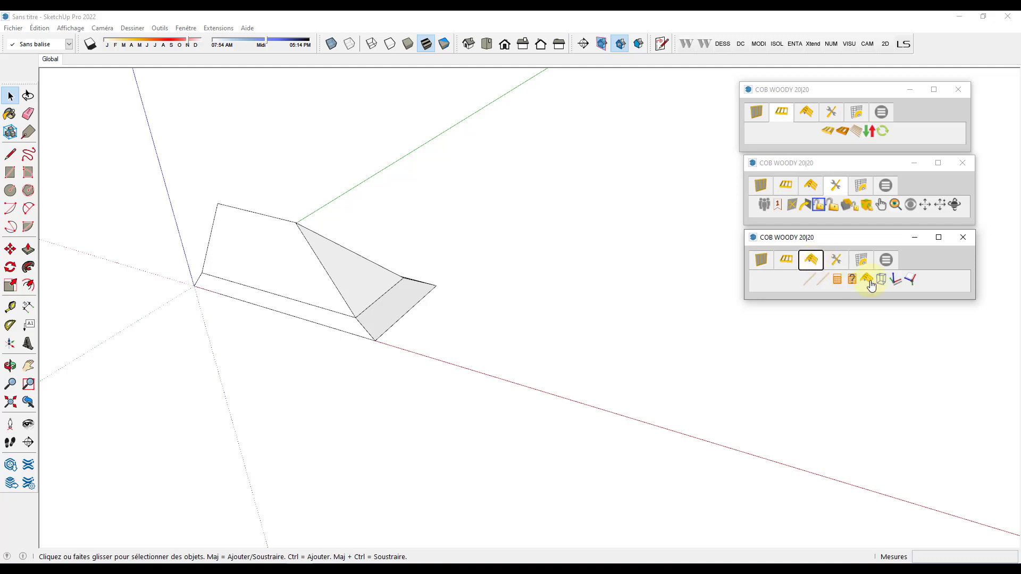
- Create a floor of 75x200 joists at 0.400 m spacing beside the roof, 2 m wide and about 5.2 m deep
{"action": "left_click", "coordinate": [857, 137]}
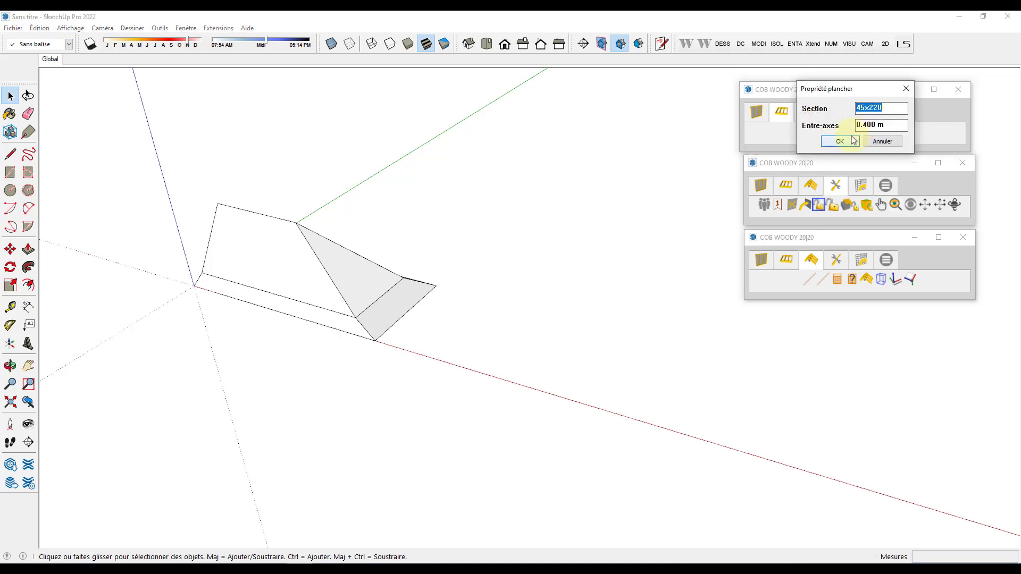
{"action": "type", "text": "75x200"}
{"action": "left_click", "coordinate": [839, 141]}
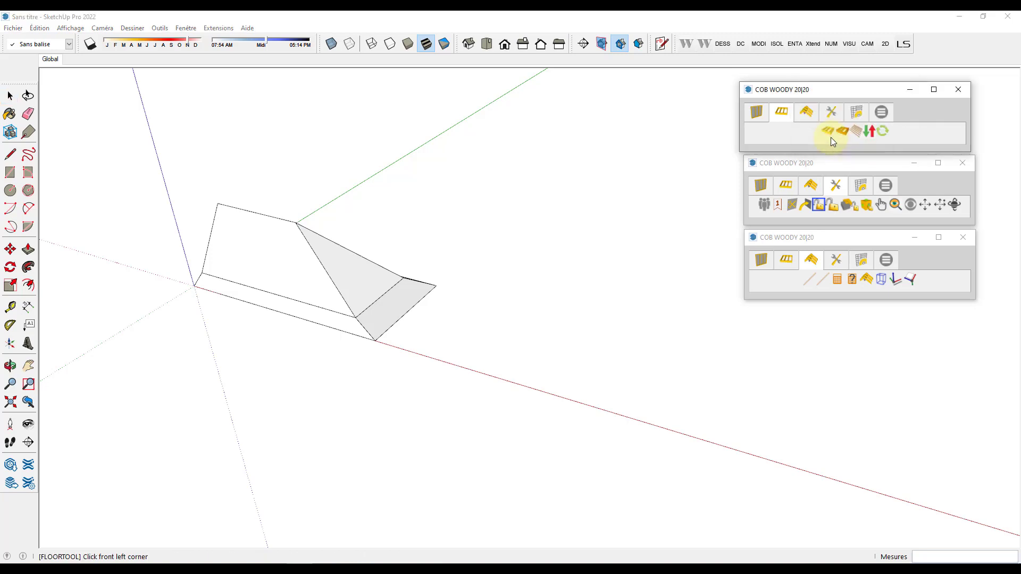
{"action": "left_click", "coordinate": [466, 352]}
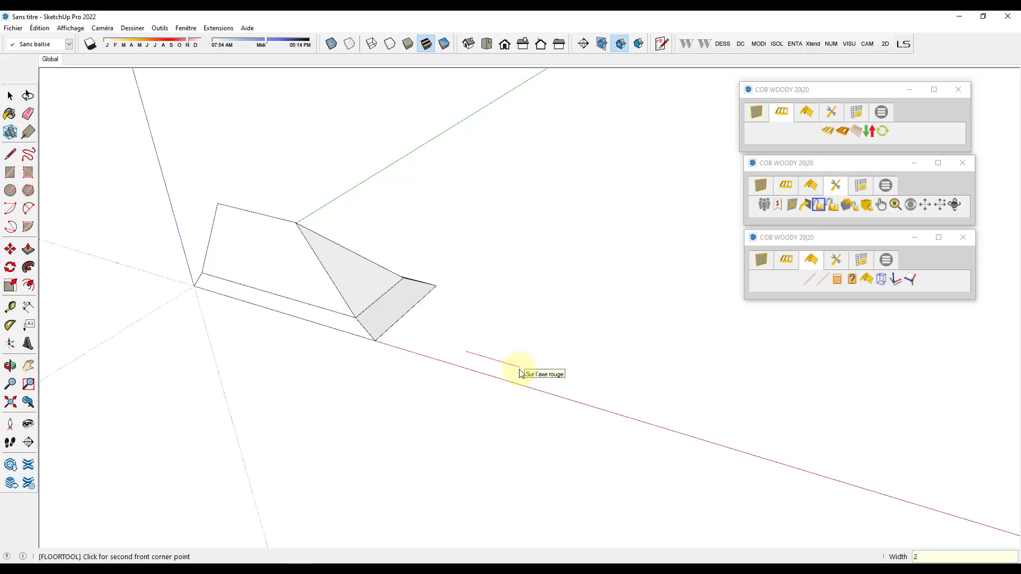
{"action": "key", "text": "Return"}
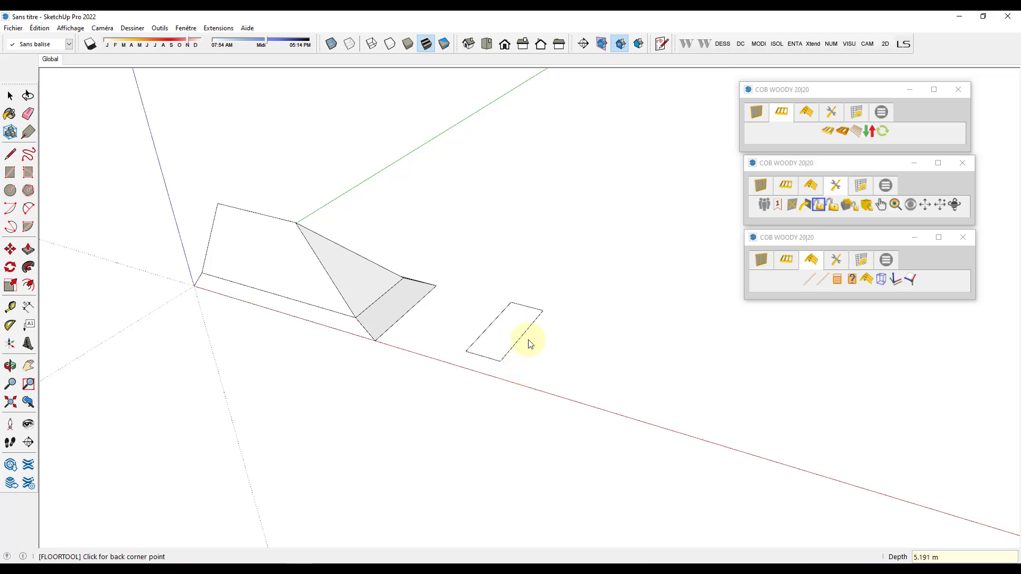
{"action": "left_click", "coordinate": [535, 315]}
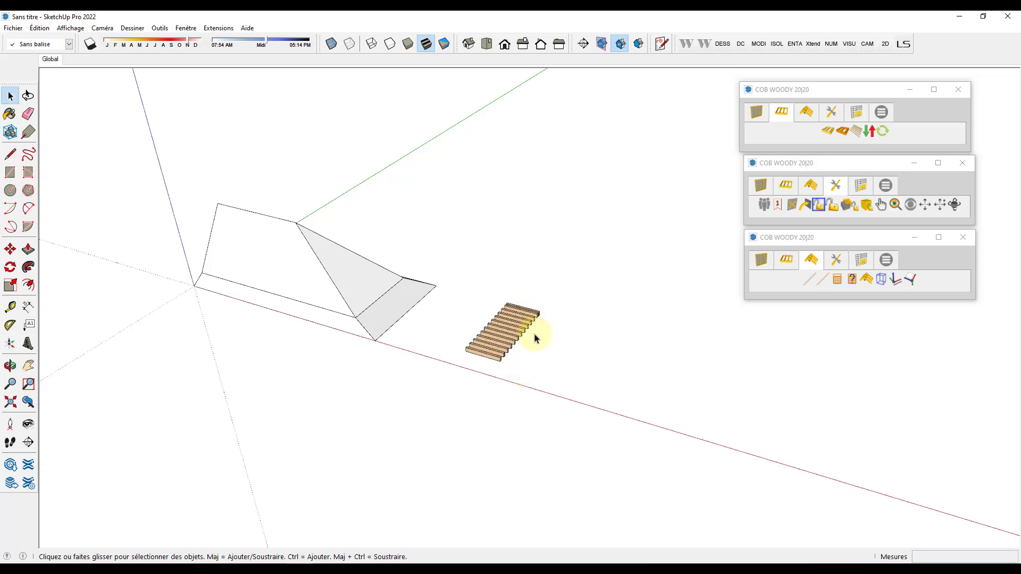
{"action": "scroll", "coordinate": [584, 342], "scroll_direction": "up", "scroll_amount": 1}
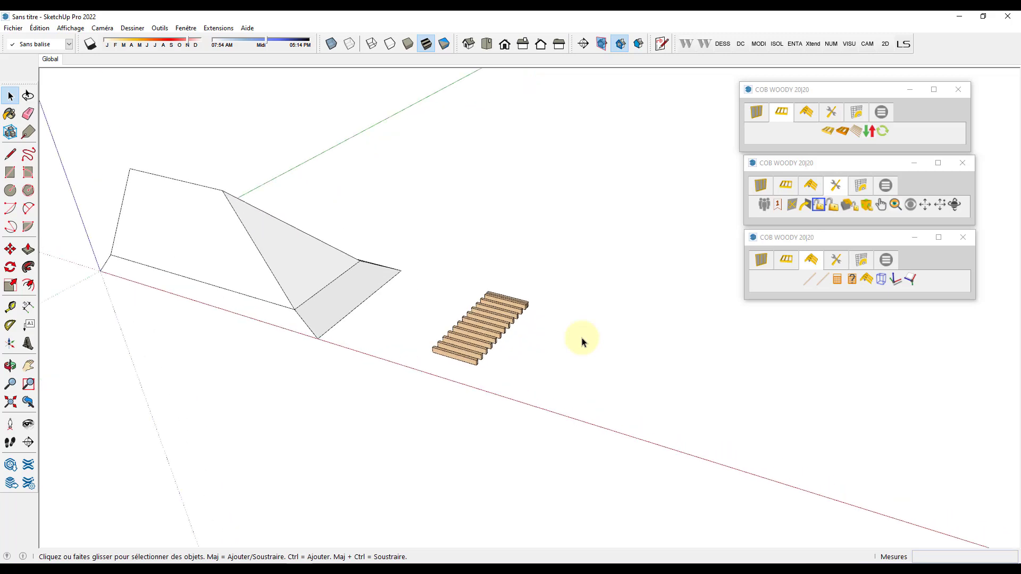
- Create a second floor of 50x80 joists at 0.400 m spacing beside the first one, about 3.8 m deep
{"action": "left_click", "coordinate": [763, 206]}
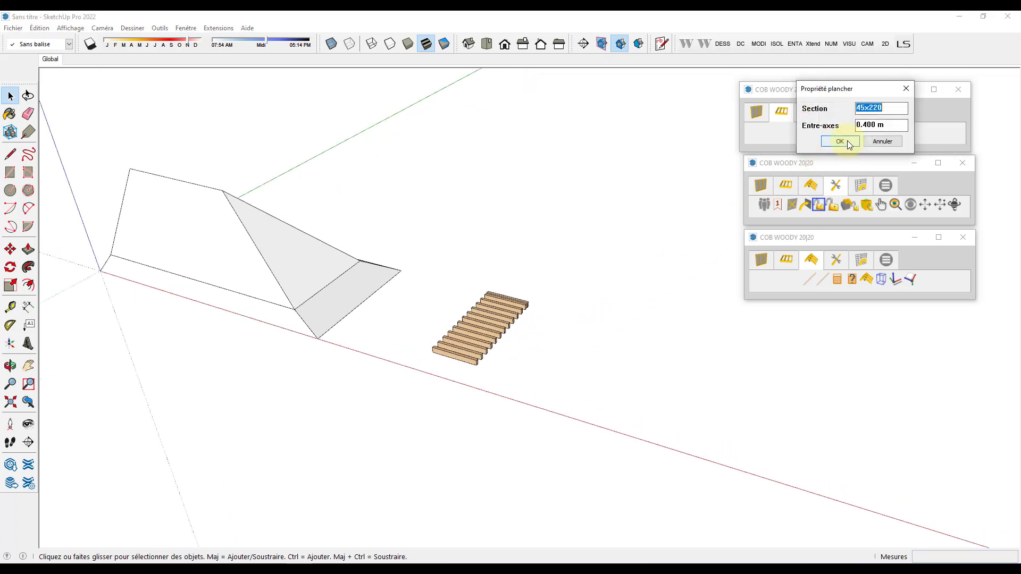
{"action": "type", "text": "50x80"}
{"action": "left_click", "coordinate": [840, 141]}
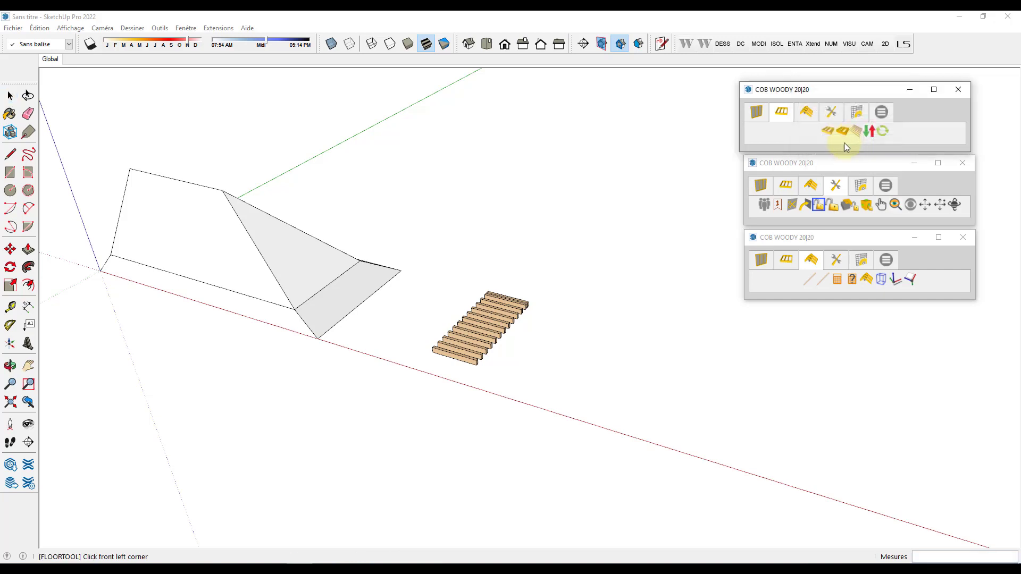
{"action": "left_click", "coordinate": [503, 377]}
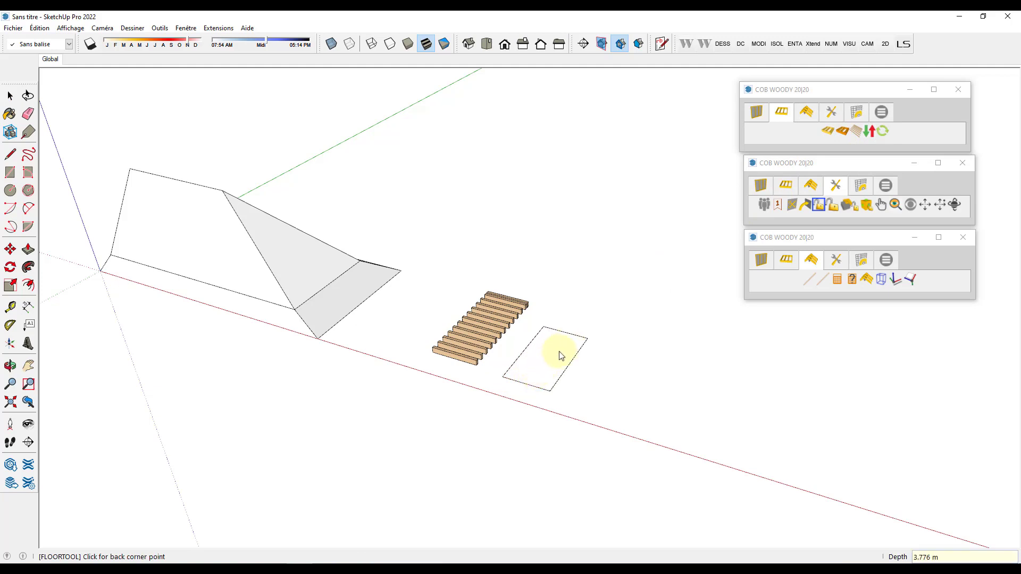
{"action": "left_click", "coordinate": [580, 340]}
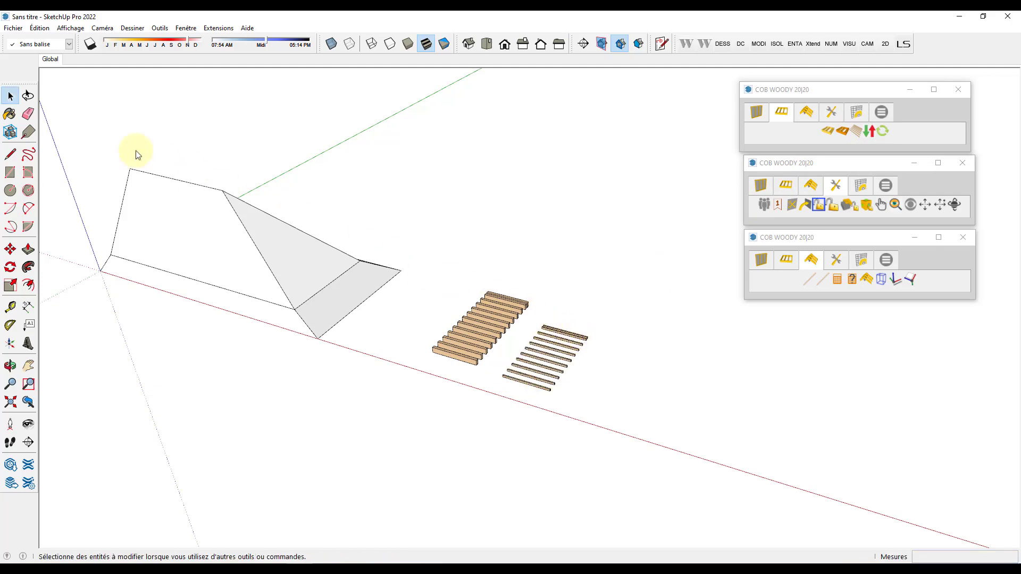
{"action": "scroll", "coordinate": [412, 275], "scroll_direction": "down", "scroll_amount": 3}
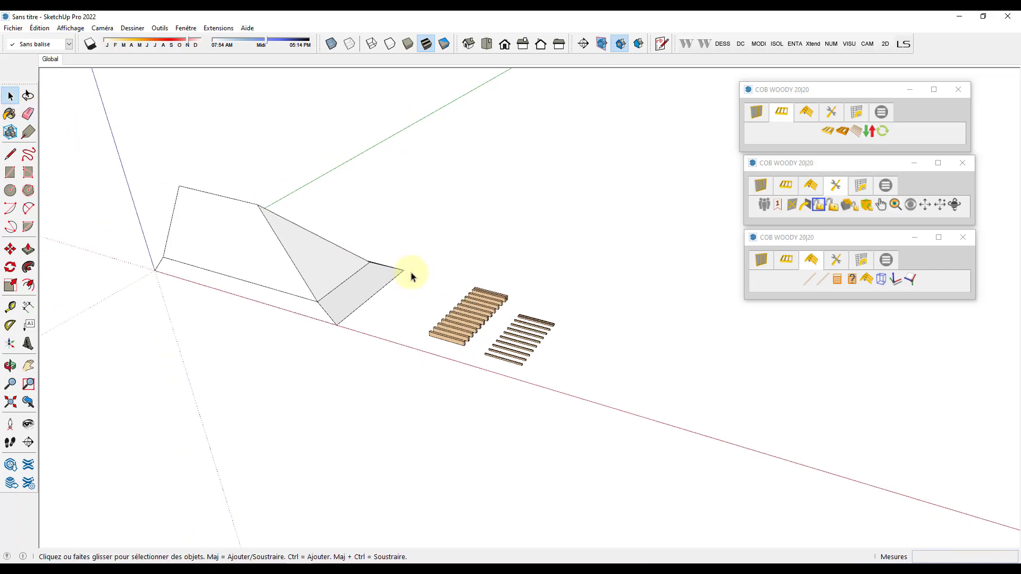
- Divide the upper sloping end edge of the long slope at the red axis into 2 equal segments
{"action": "scroll", "coordinate": [326, 257], "scroll_direction": "up", "scroll_amount": 3}
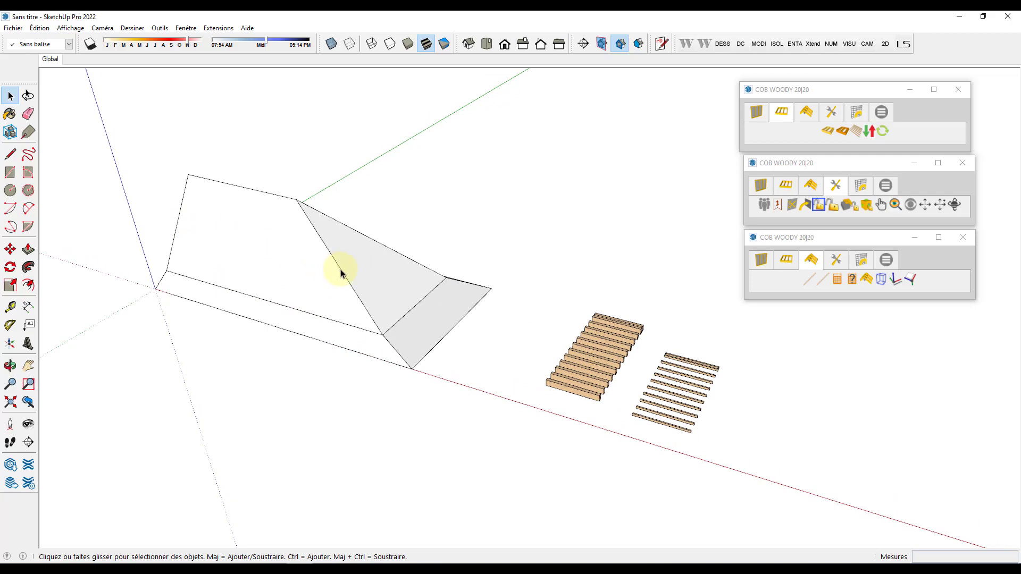
{"action": "right_click", "coordinate": [179, 218]}
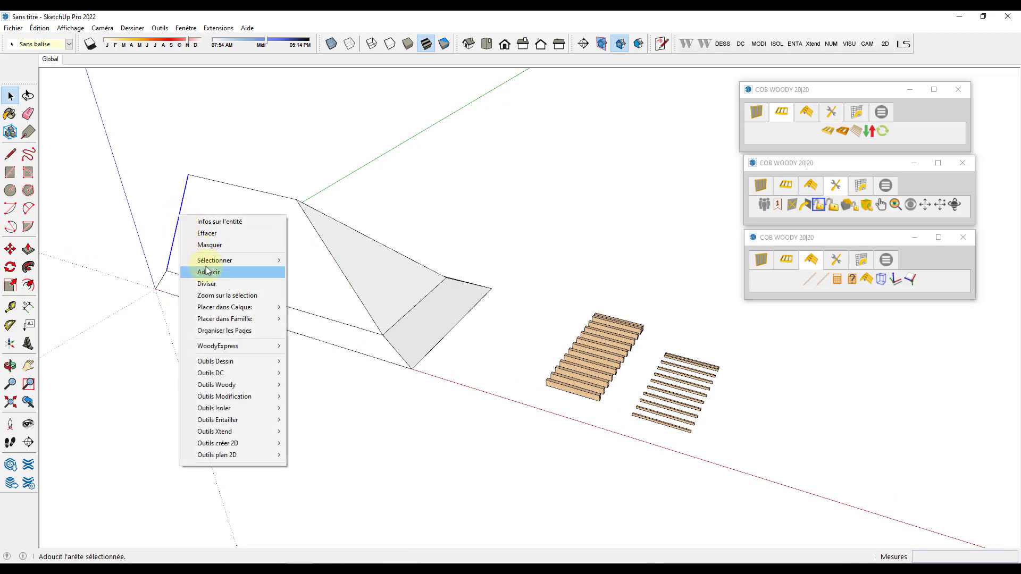
{"action": "left_click", "coordinate": [213, 283]}
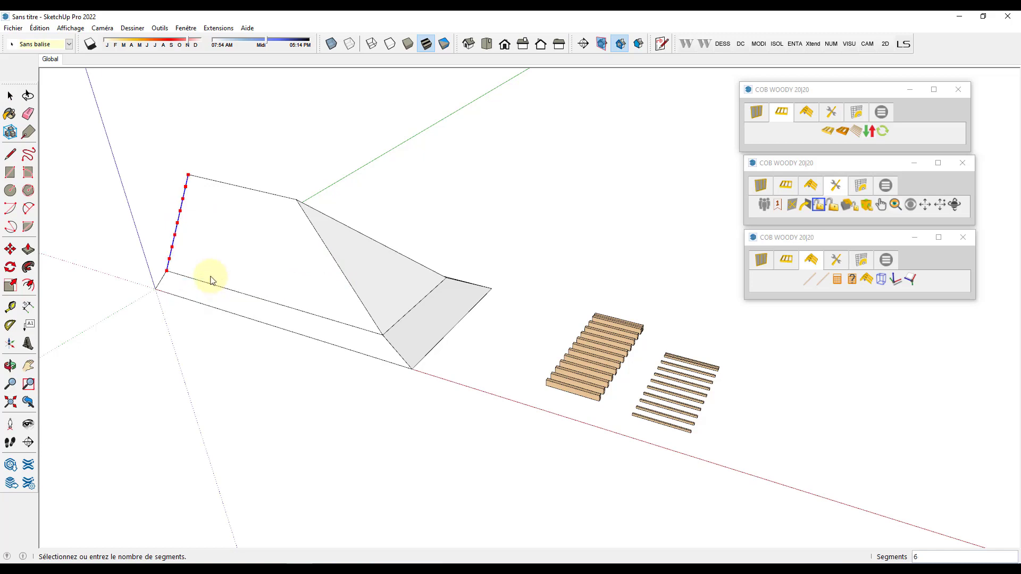
{"action": "left_click", "coordinate": [189, 246]}
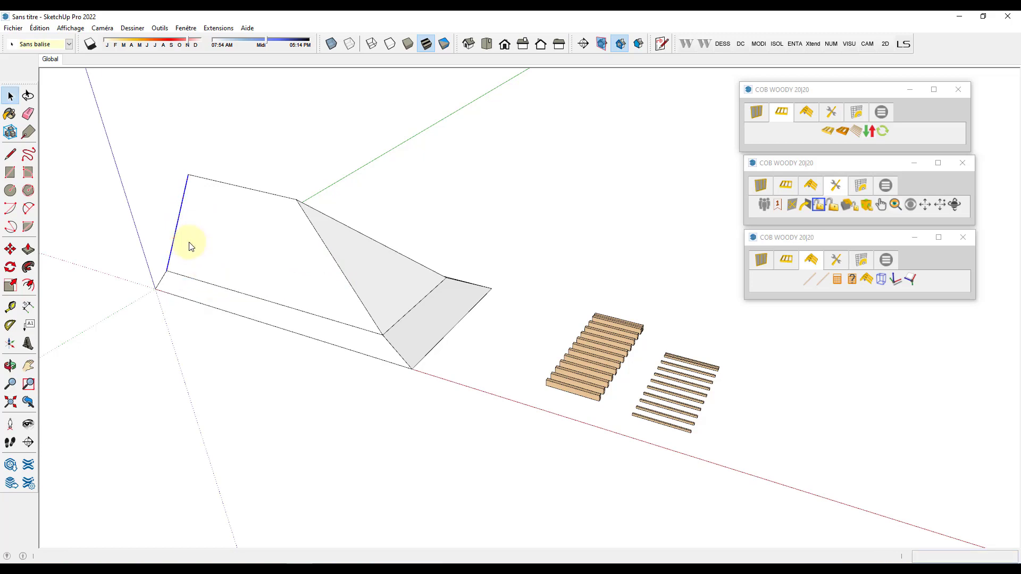
- Divide the upper hip edge on the same long slope into 2 equal segments
{"action": "right_click", "coordinate": [332, 257]}
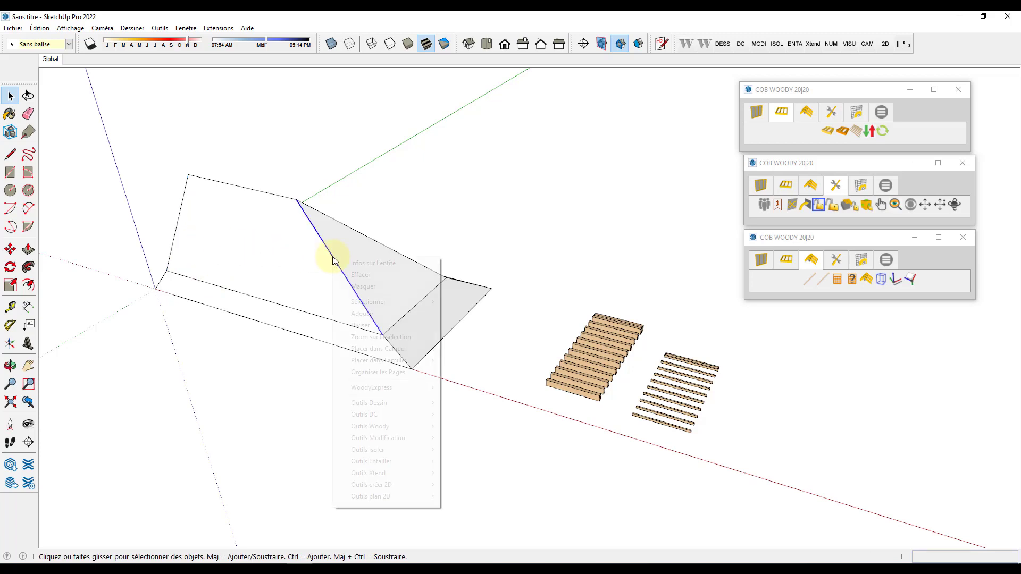
{"action": "left_click", "coordinate": [360, 325]}
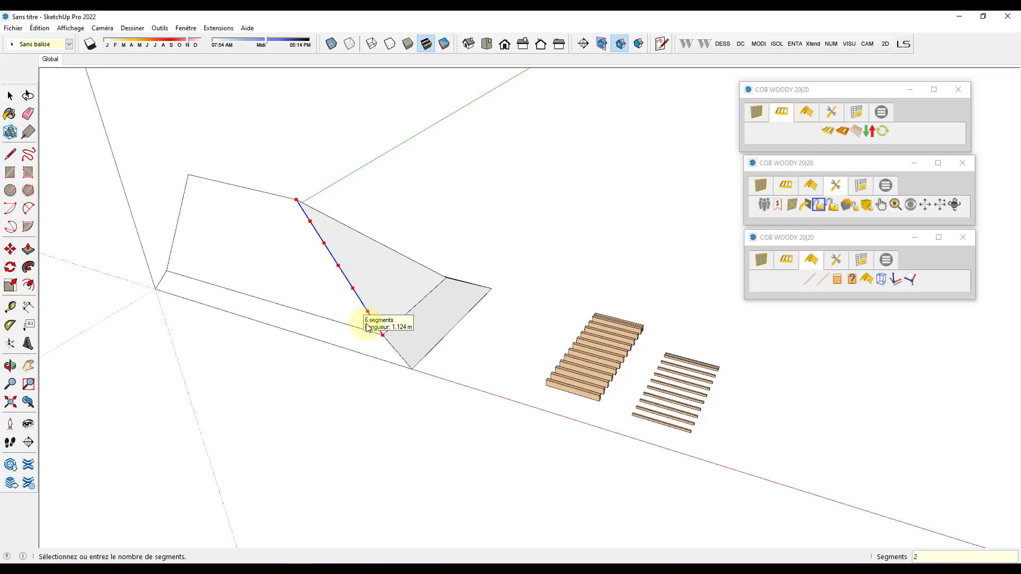
{"action": "left_click", "coordinate": [367, 328]}
- Divide the opposite upper hip edge, between the ridge end and the slope break, into equal segments
{"action": "middle_click_drag", "start_coordinate": [366, 326], "coordinate": [419, 197]}
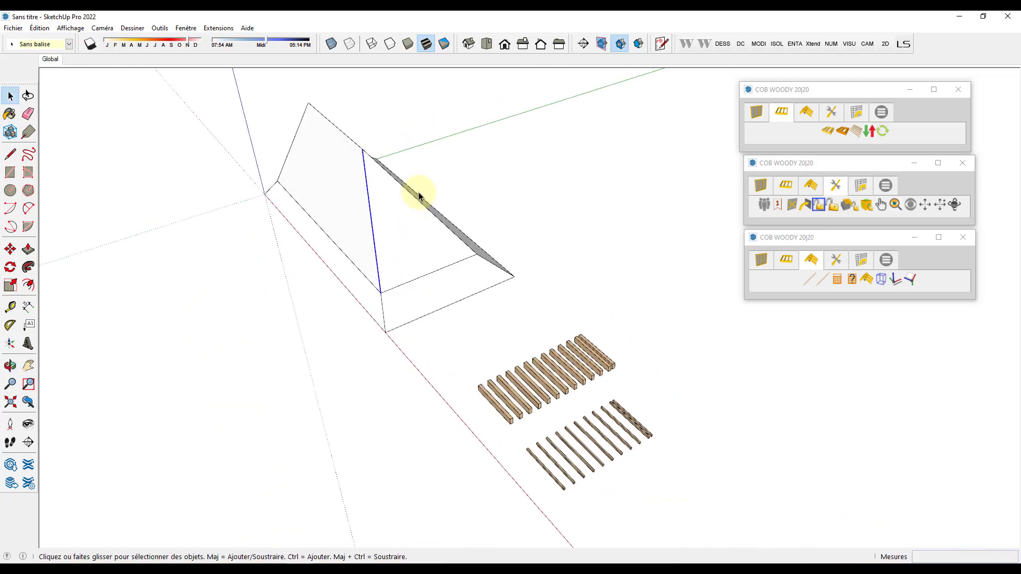
{"action": "right_click", "coordinate": [415, 201]}
{"action": "left_click", "coordinate": [450, 260]}
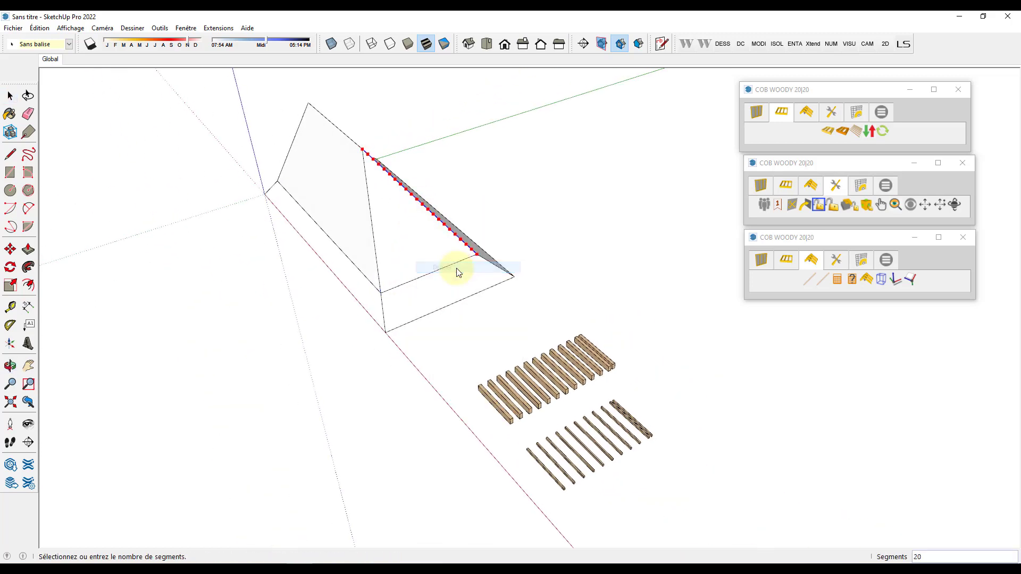
{"action": "left_click", "coordinate": [458, 273]}
{"action": "middle_click_drag", "start_coordinate": [455, 269], "coordinate": [610, 118]}
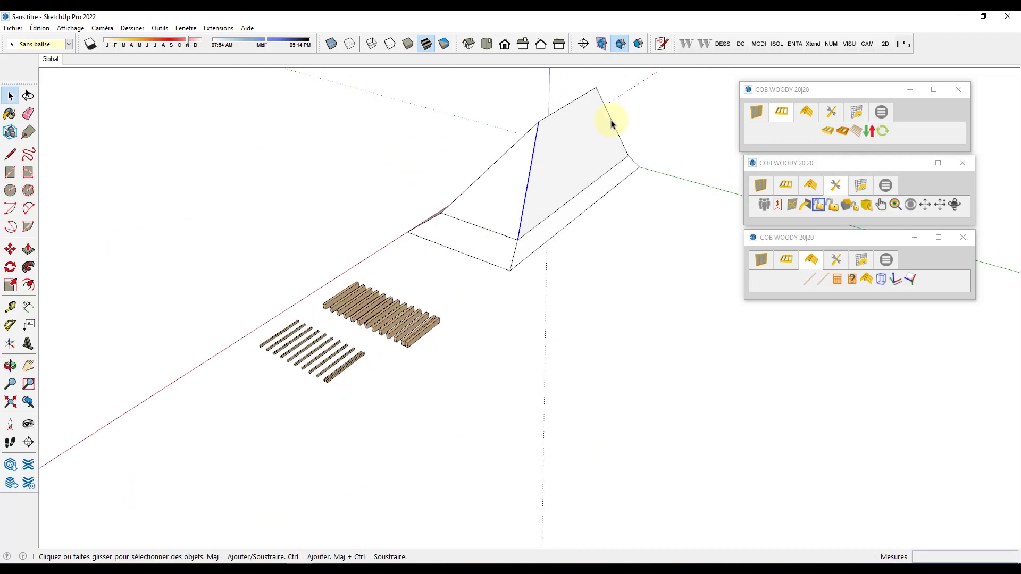
- Divide the upper sloping end edge of the opposite long slope, near the green axis, into 2 equal segments
{"action": "right_click", "coordinate": [611, 125]}
{"action": "left_click", "coordinate": [639, 190]}
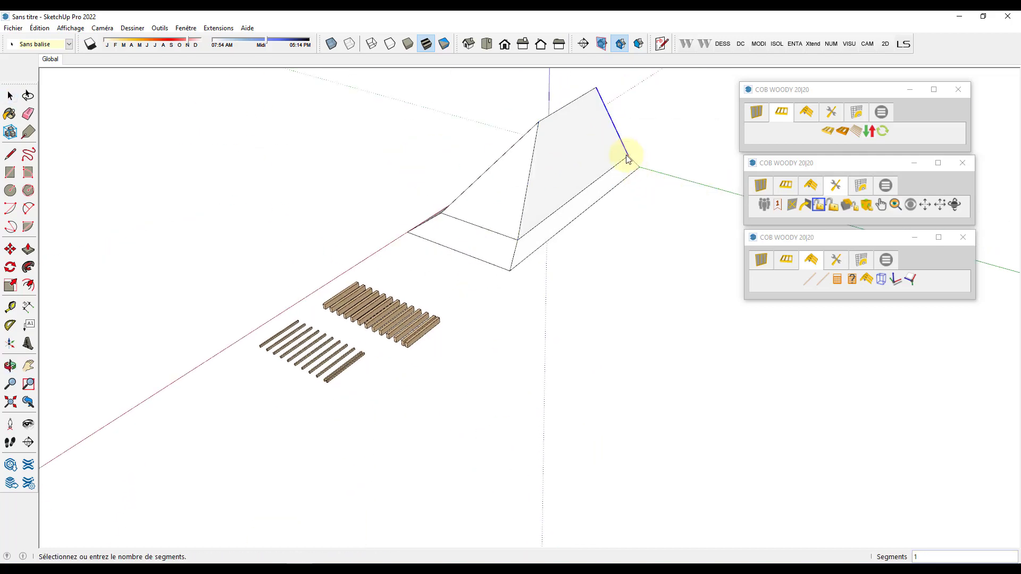
{"action": "left_click", "coordinate": [627, 156]}
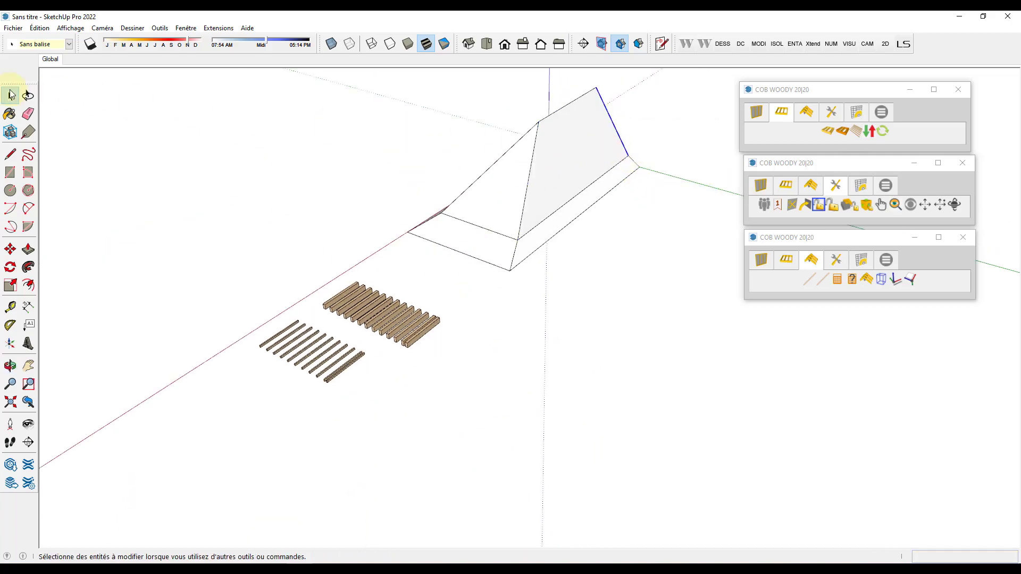
{"action": "left_click", "coordinate": [10, 92]}
{"action": "scroll", "coordinate": [10, 91], "scroll_direction": "down", "scroll_amount": 2}
{"action": "scroll", "coordinate": [418, 129], "scroll_direction": "up", "scroll_amount": 2}
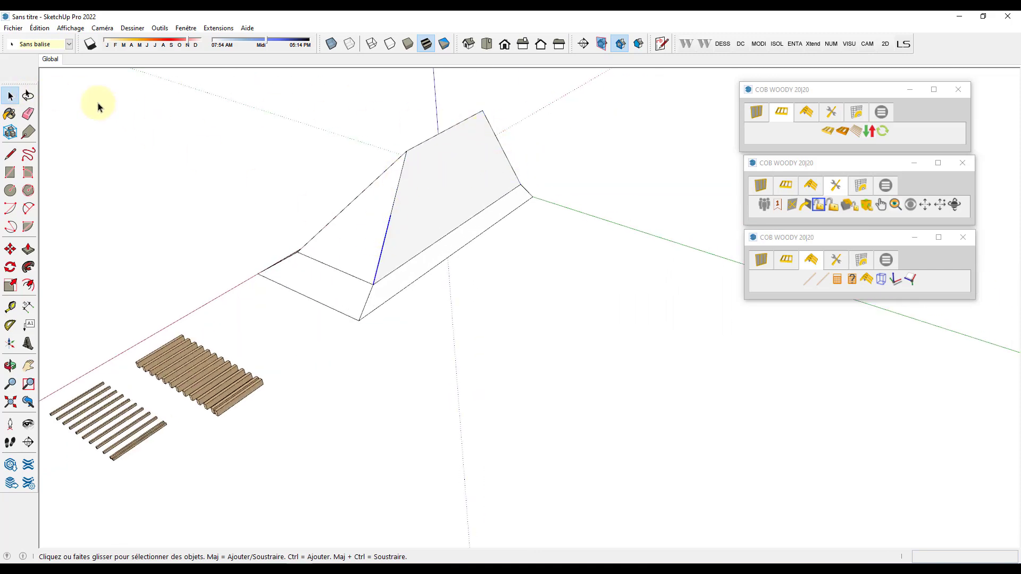
- Draw lines joining the midpoints of the upper hip and end edges across the two long slopes and the hip end
{"action": "left_click", "coordinate": [10, 155]}
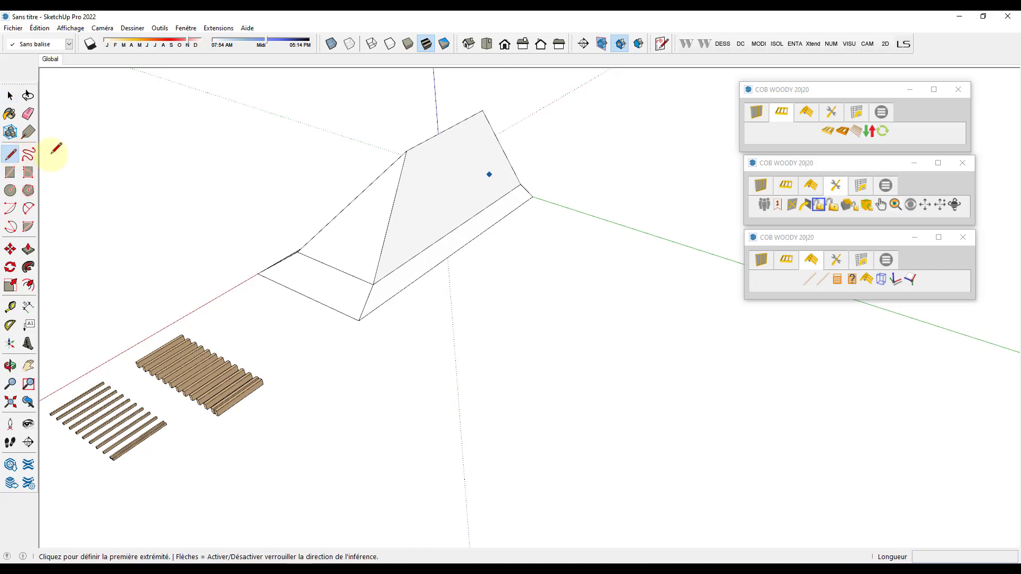
{"action": "left_click", "coordinate": [501, 147]}
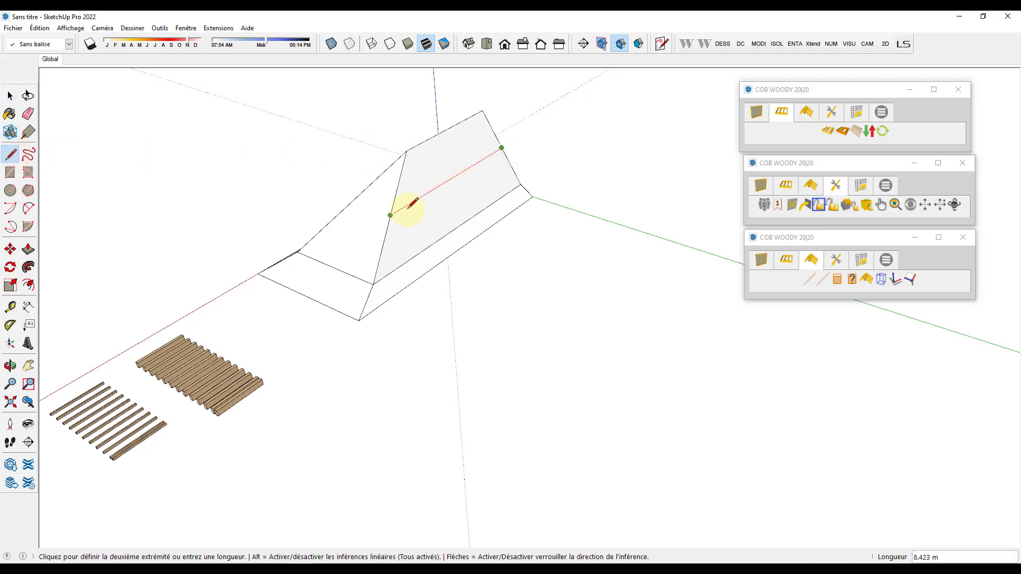
{"action": "left_click", "coordinate": [391, 215]}
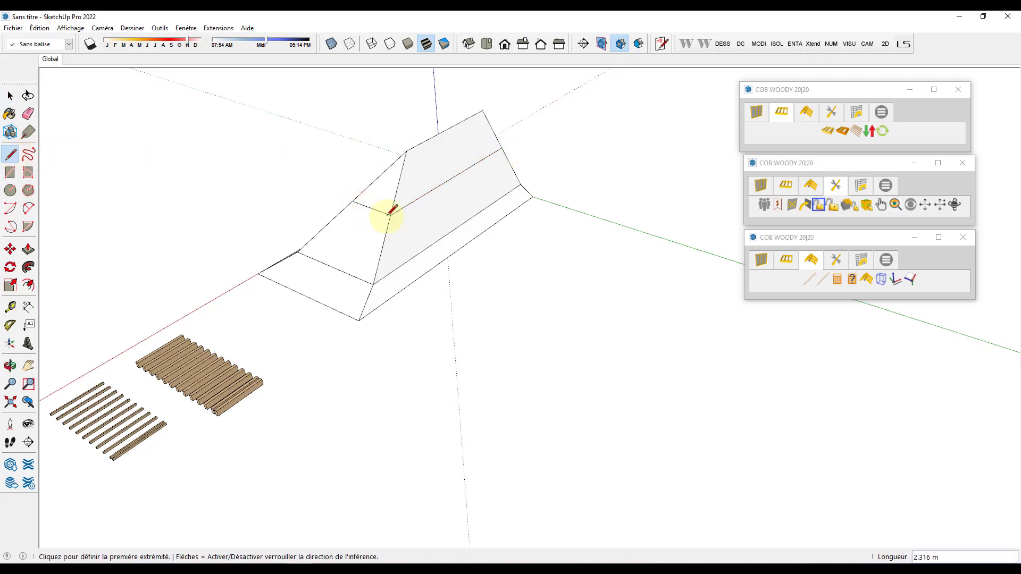
{"action": "middle_click_drag", "start_coordinate": [388, 209], "coordinate": [385, 220]}
{"action": "left_click", "coordinate": [423, 327]}
{"action": "left_click", "coordinate": [265, 260]}
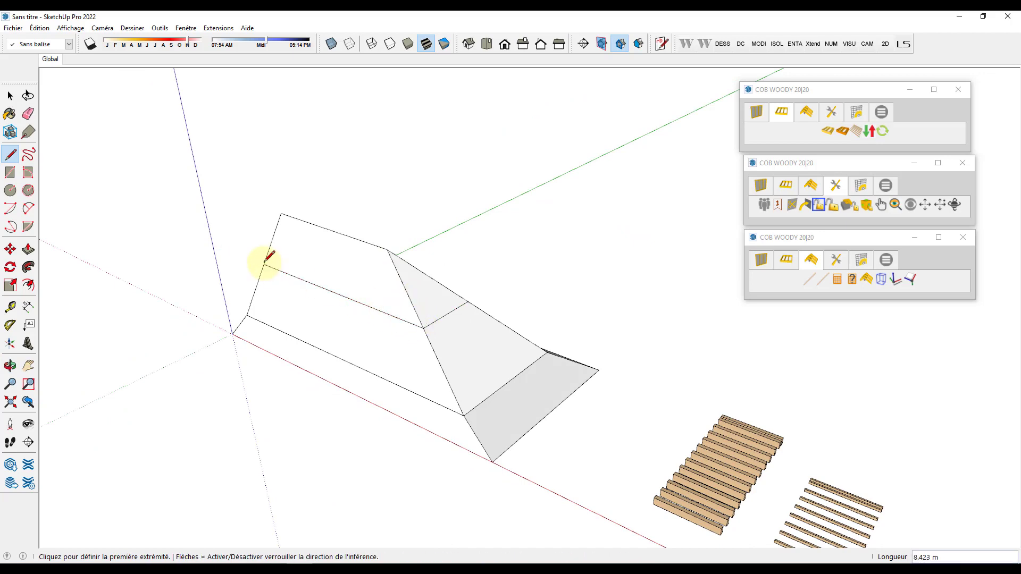
{"action": "middle_click_drag", "start_coordinate": [265, 260], "coordinate": [265, 260]}
{"action": "key", "text": "space"}
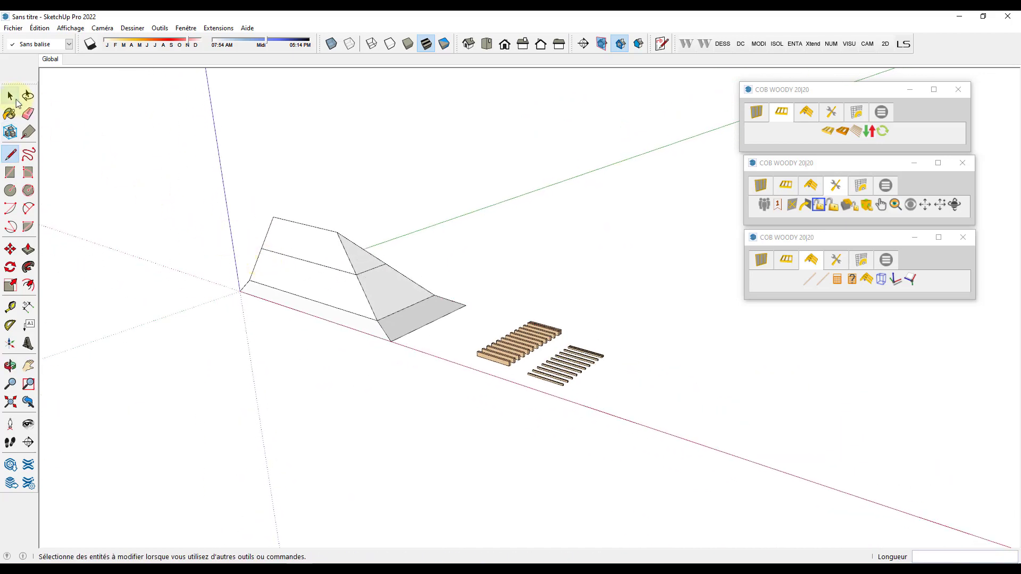
- Release the larger-section joist floor into separate pieces and test that its joists can be selected individually
{"action": "scroll", "coordinate": [532, 335], "scroll_direction": "up", "scroll_amount": 5}
{"action": "left_click", "coordinate": [550, 327]}
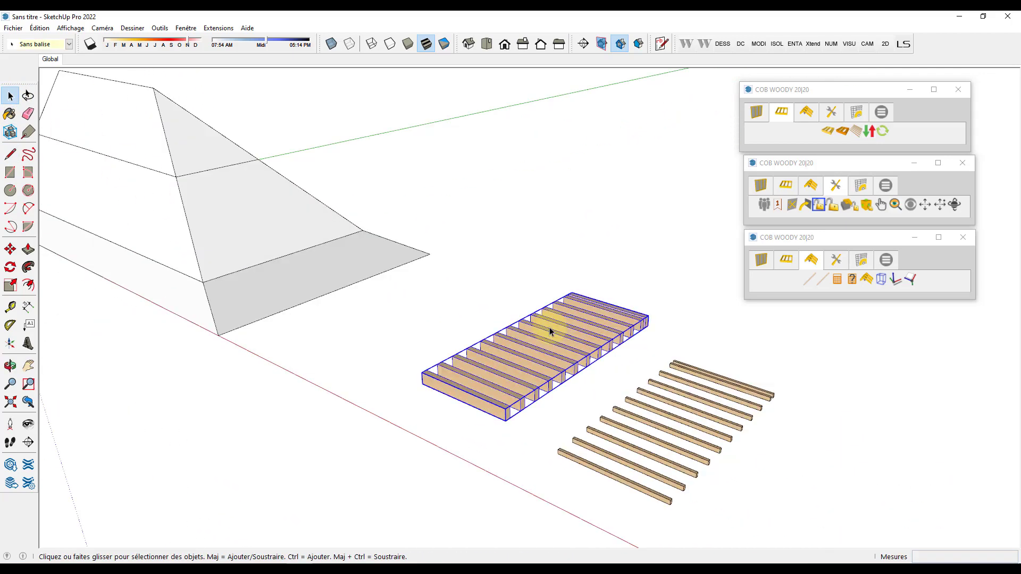
{"action": "left_click", "coordinate": [832, 209]}
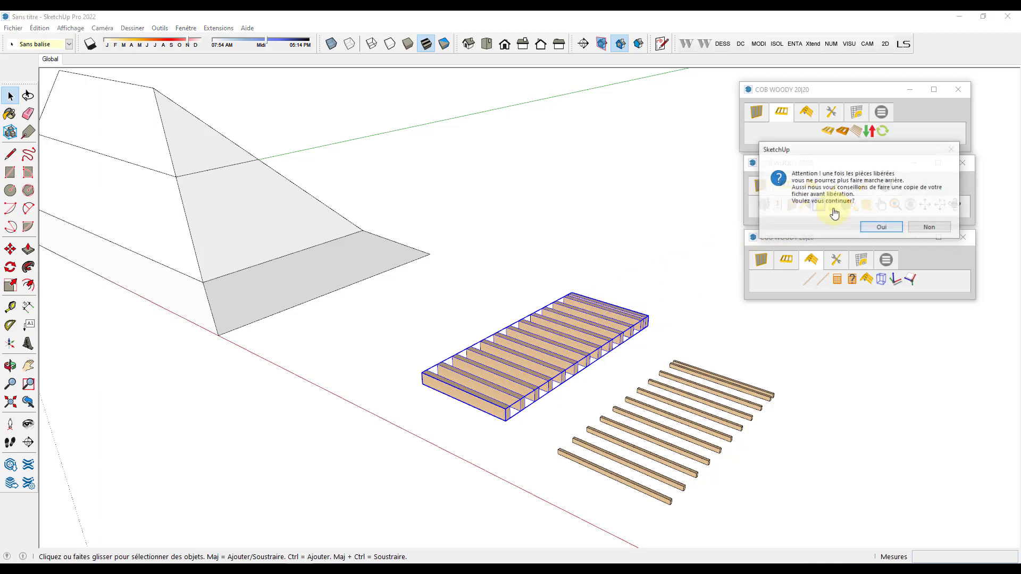
{"action": "left_click", "coordinate": [881, 226]}
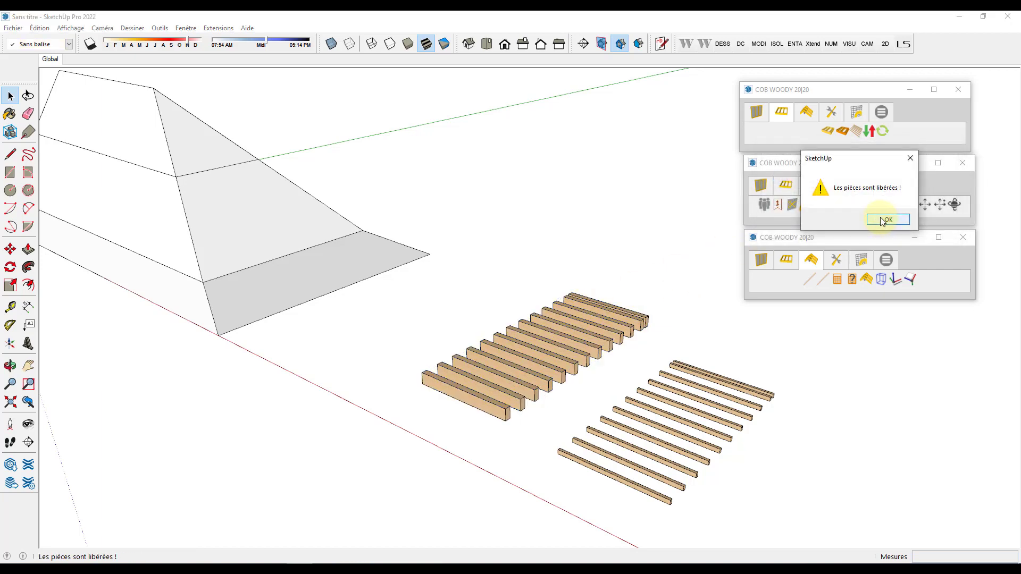
{"action": "left_click", "coordinate": [886, 220]}
{"action": "left_click", "coordinate": [470, 393]}
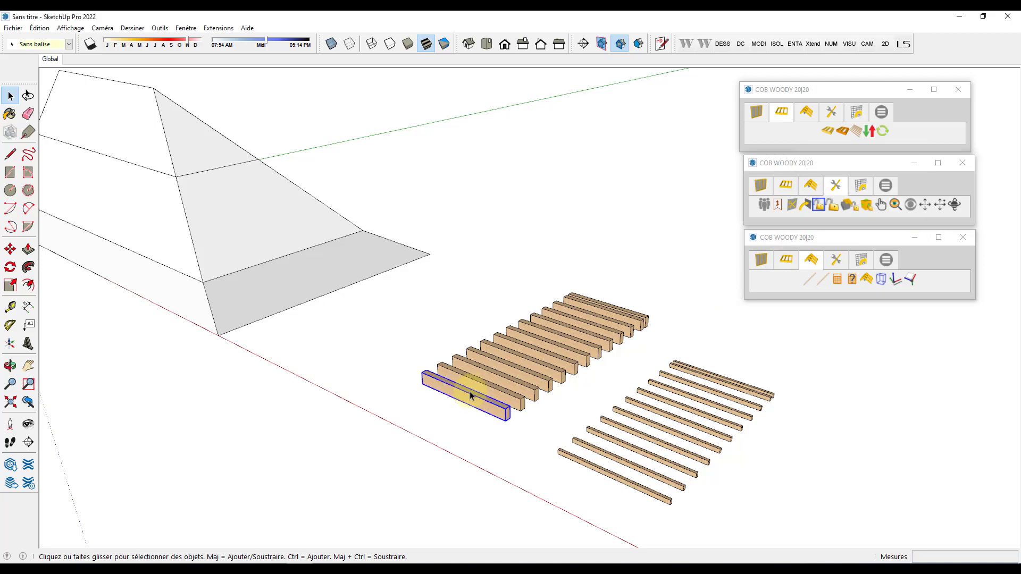
{"action": "left_click", "coordinate": [480, 382]}
{"action": "left_click", "coordinate": [501, 372]}
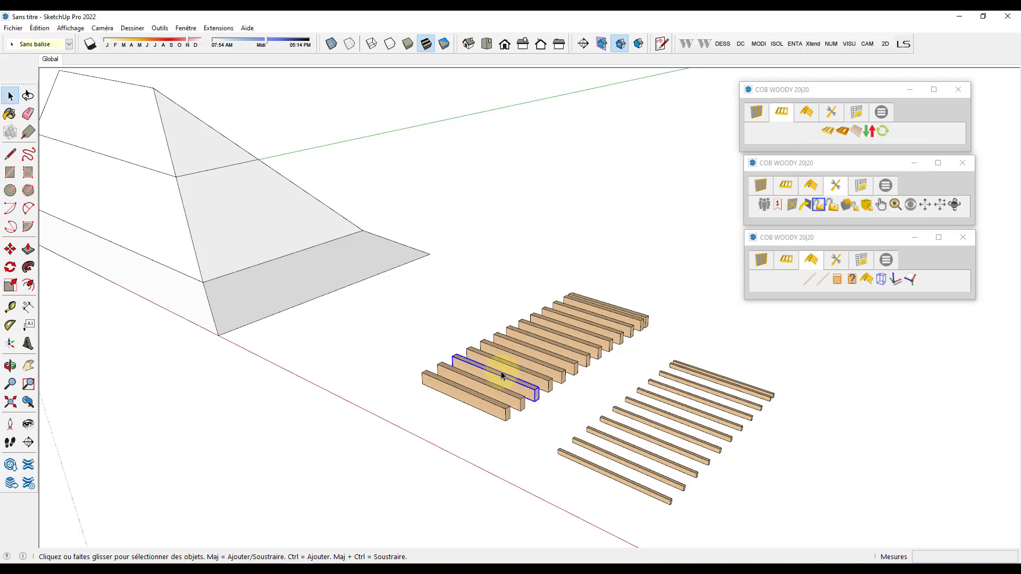
{"action": "left_click", "coordinate": [374, 308]}
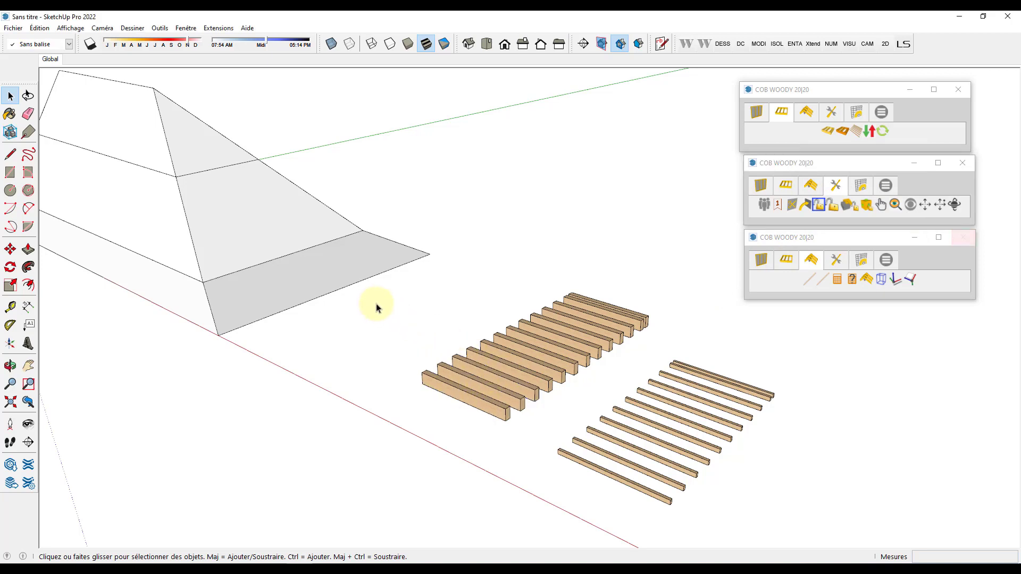
- Rotate the nearest large joist 90 degrees to stand upright, and rotate it another 90 degrees about its vertical axis
{"action": "left_click", "coordinate": [956, 207]}
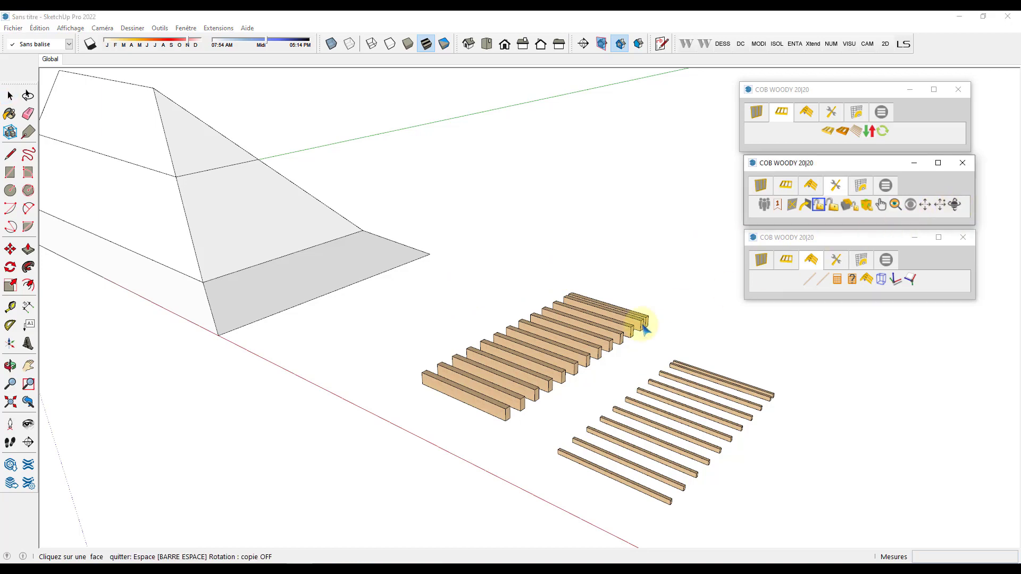
{"action": "left_click", "coordinate": [459, 396]}
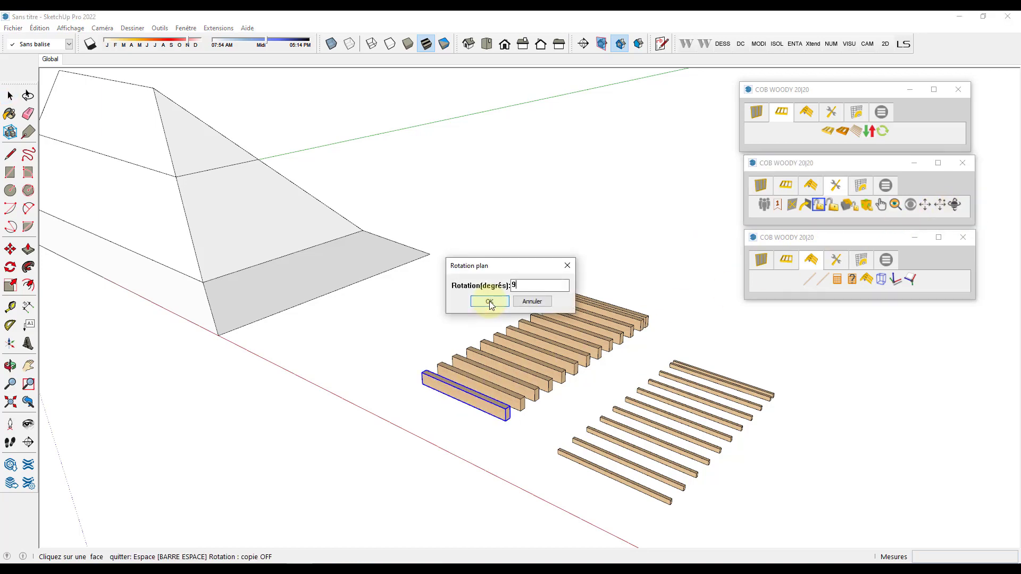
{"action": "left_click", "coordinate": [489, 301]}
{"action": "scroll", "coordinate": [468, 335], "scroll_direction": "up", "scroll_amount": 5}
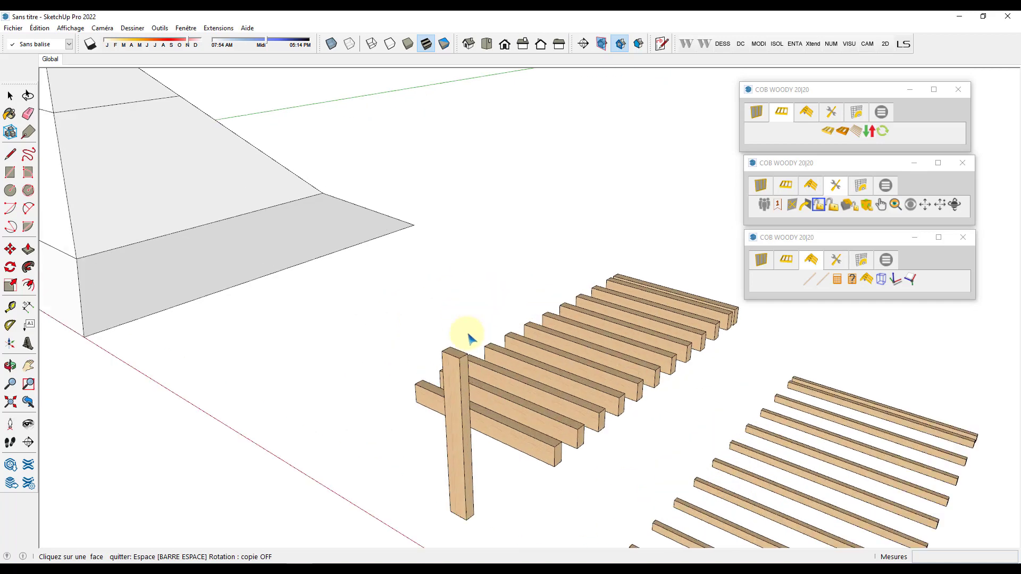
{"action": "left_click", "coordinate": [456, 358]}
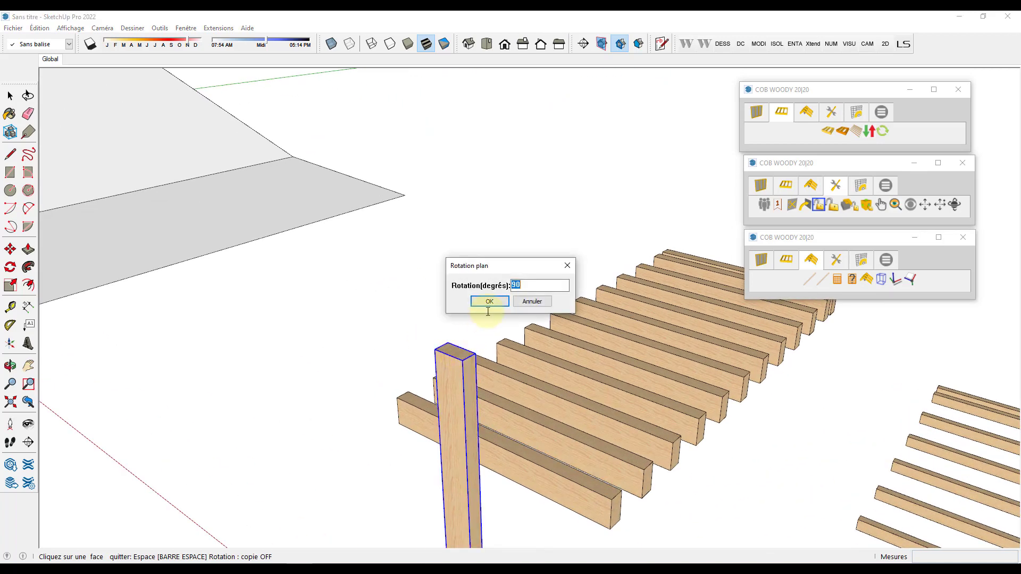
{"action": "left_click", "coordinate": [492, 301]}
{"action": "scroll", "coordinate": [325, 319], "scroll_direction": "down", "scroll_amount": 4}
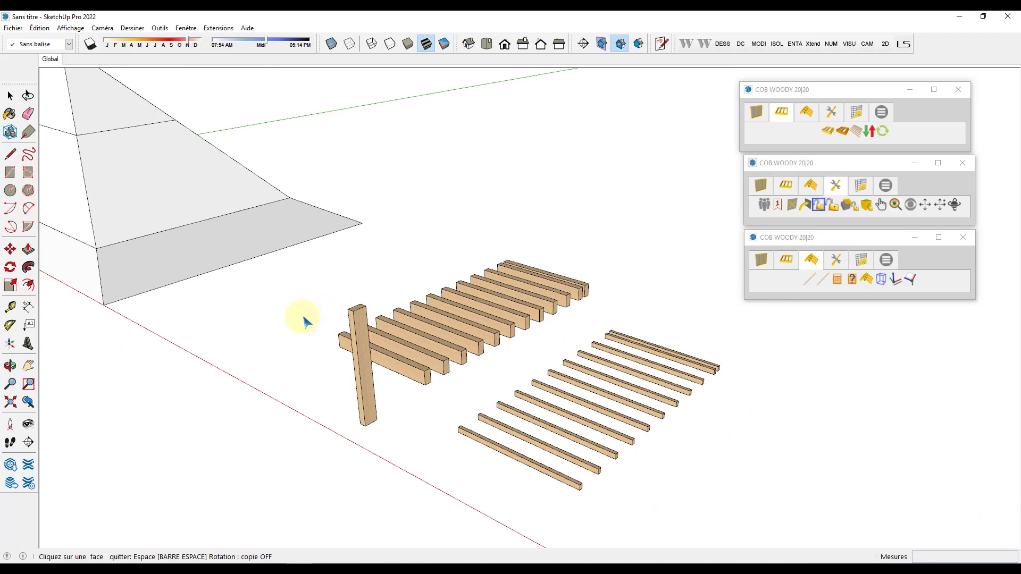
- Rotate the large joist beside the upright one 90 degrees about its length so that it lies flat
{"action": "scroll", "coordinate": [306, 319], "scroll_direction": "up", "scroll_amount": 3}
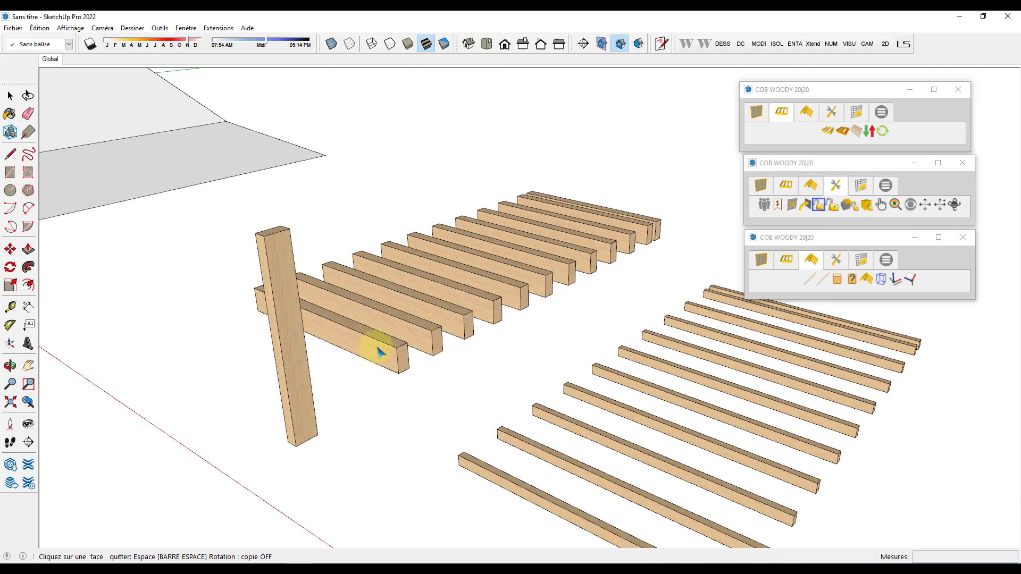
{"action": "left_click", "coordinate": [407, 362]}
{"action": "left_click", "coordinate": [487, 302]}
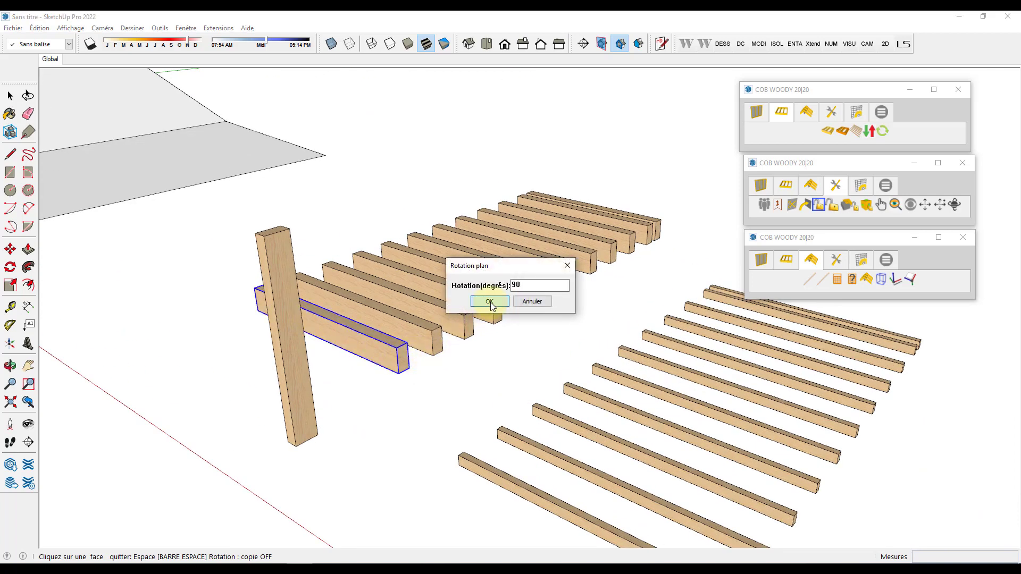
{"action": "scroll", "coordinate": [491, 297], "scroll_direction": "down", "scroll_amount": 2}
- Rotate the nearest 50x80 joist 90 degrees to stand upright, and rotate it another 90 degrees about its vertical axis
{"action": "scroll", "coordinate": [490, 330], "scroll_direction": "up", "scroll_amount": 2}
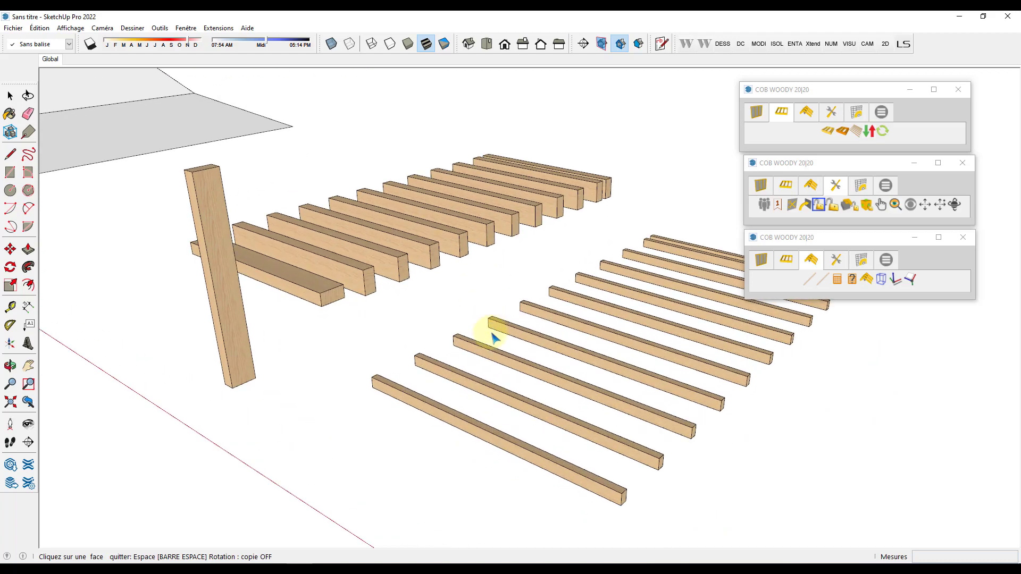
{"action": "left_click", "coordinate": [490, 442]}
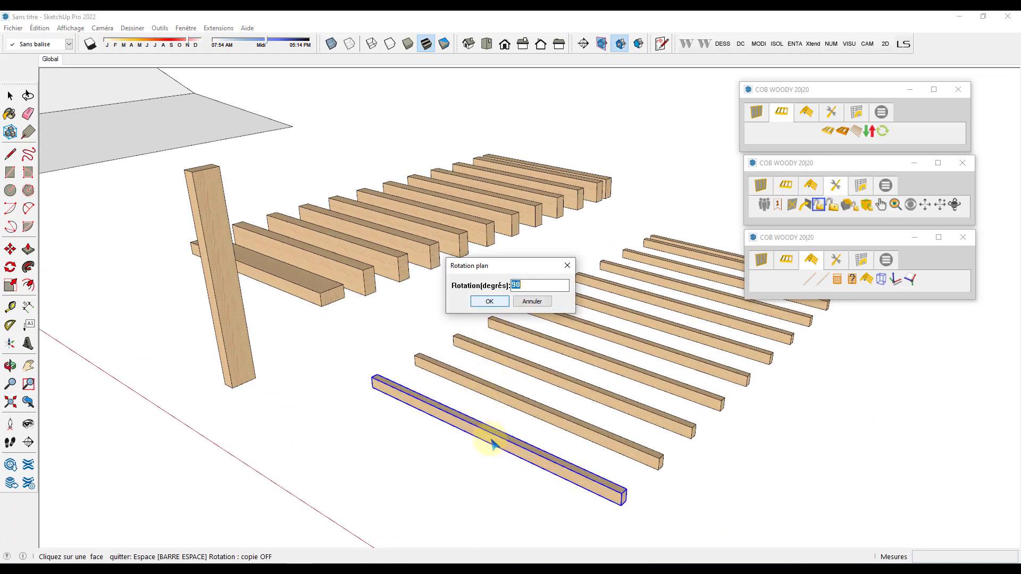
{"action": "left_click", "coordinate": [485, 303]}
{"action": "scroll", "coordinate": [479, 310], "scroll_direction": "up", "scroll_amount": 4}
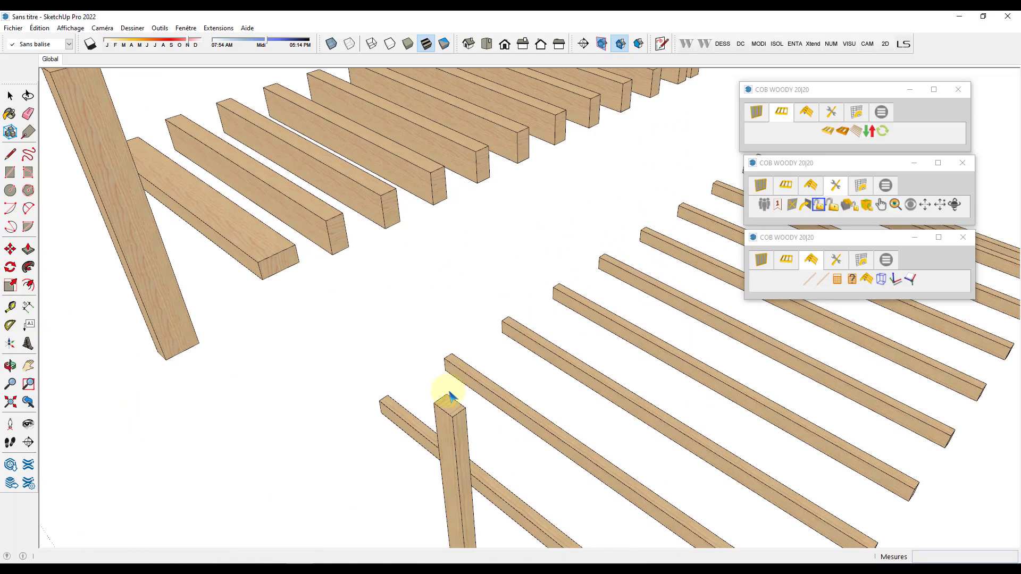
{"action": "left_click", "coordinate": [446, 407]}
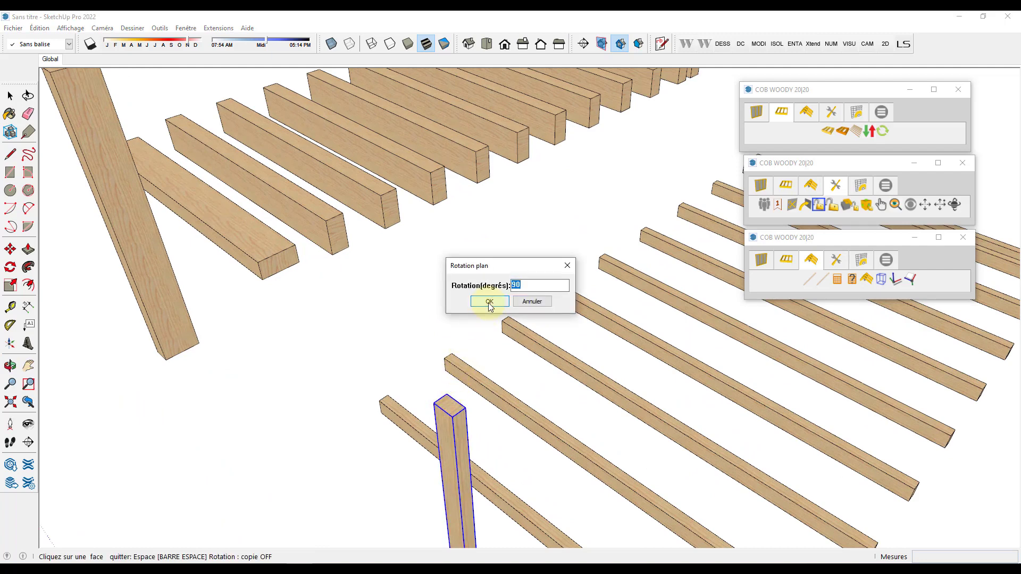
{"action": "left_click", "coordinate": [490, 304]}
{"action": "scroll", "coordinate": [490, 305], "scroll_direction": "down", "scroll_amount": 4}
{"action": "middle_click_drag", "start_coordinate": [490, 303], "coordinate": [484, 297]}
{"action": "left_click", "coordinate": [10, 97]}
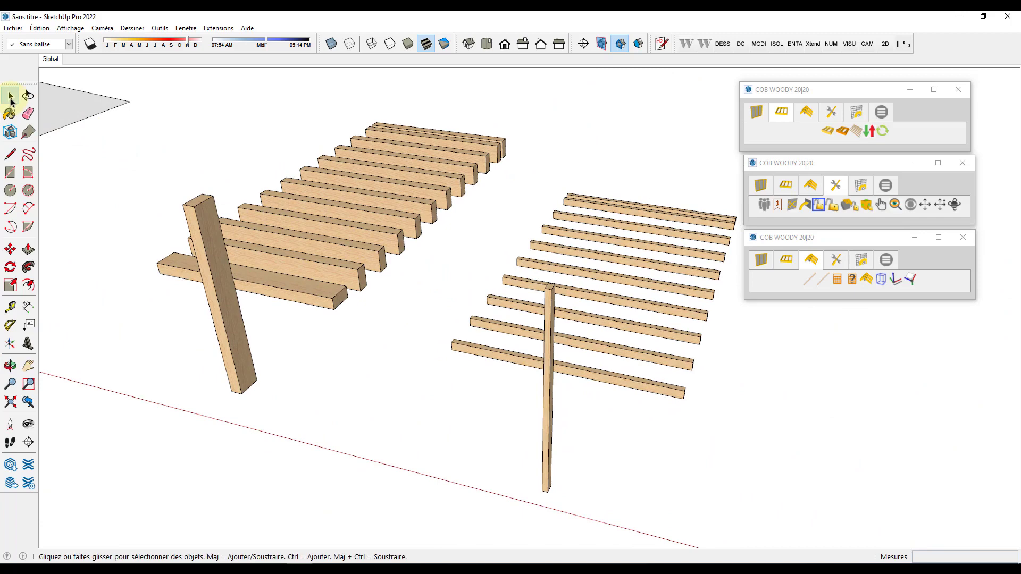
- Move the flat large joist point to point about 0.66 m, from its long edge onto the upright large timber's edge
{"action": "middle_click_drag", "start_coordinate": [10, 101], "coordinate": [302, 269]}
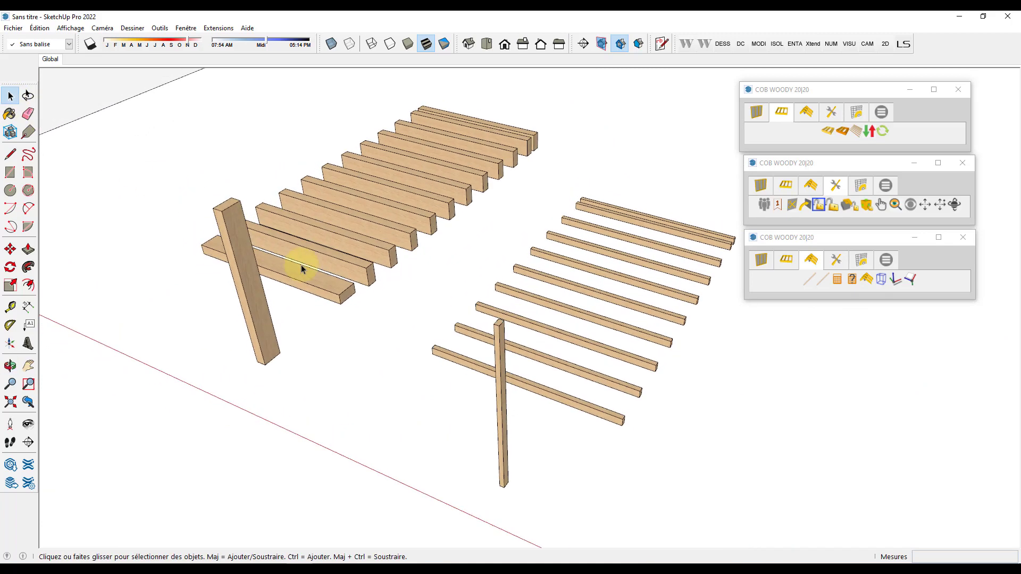
{"action": "left_click", "coordinate": [337, 289]}
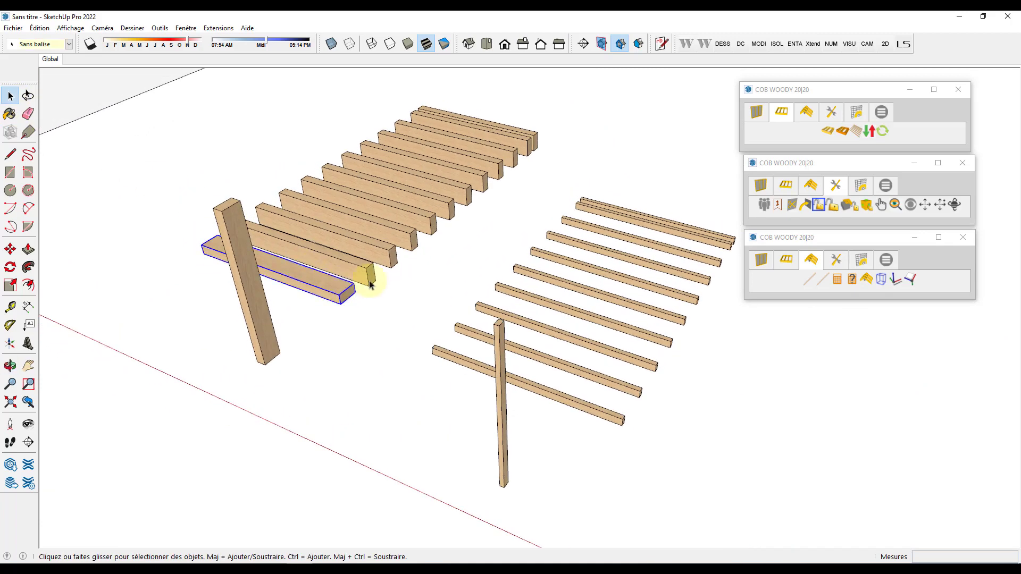
{"action": "left_click", "coordinate": [926, 208]}
{"action": "scroll", "coordinate": [330, 232], "scroll_direction": "up", "scroll_amount": 3}
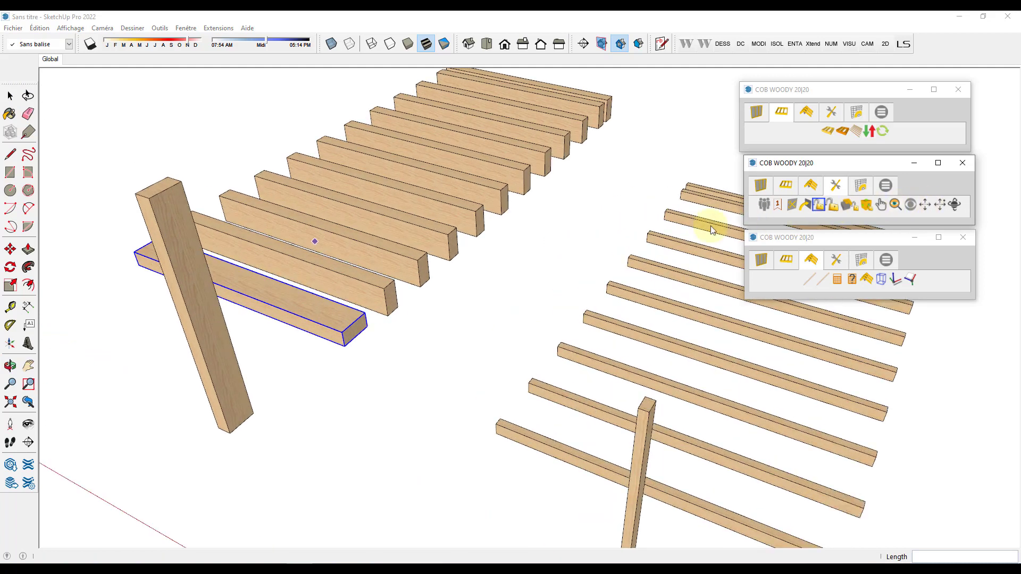
{"action": "left_click", "coordinate": [255, 274]}
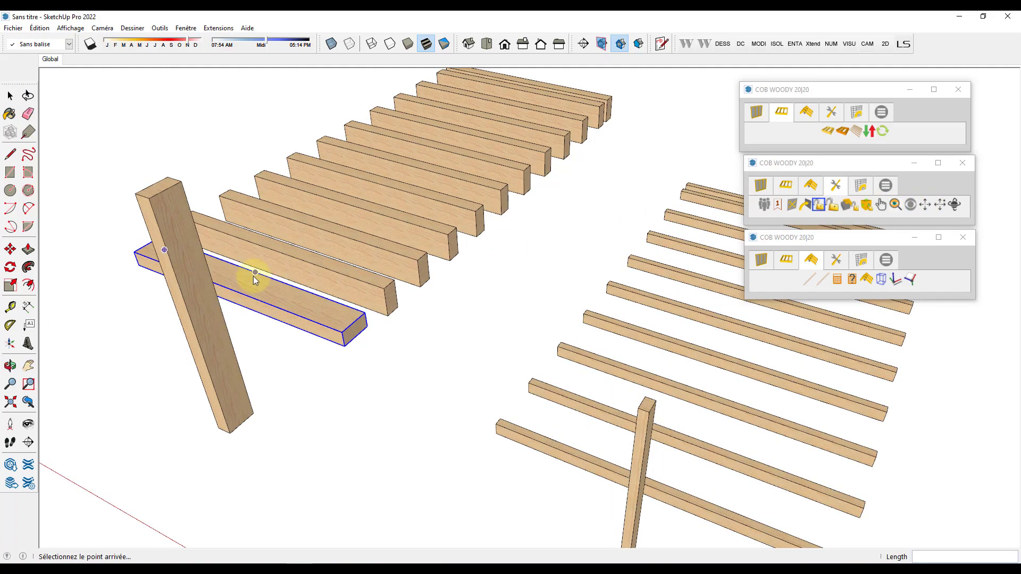
{"action": "left_click", "coordinate": [185, 311]}
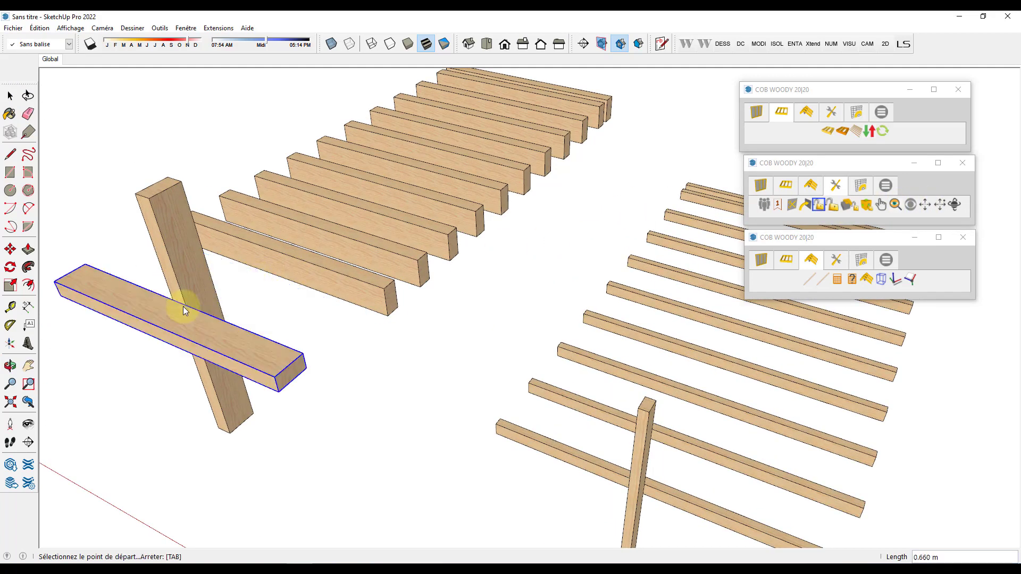
{"action": "left_click", "coordinate": [10, 96]}
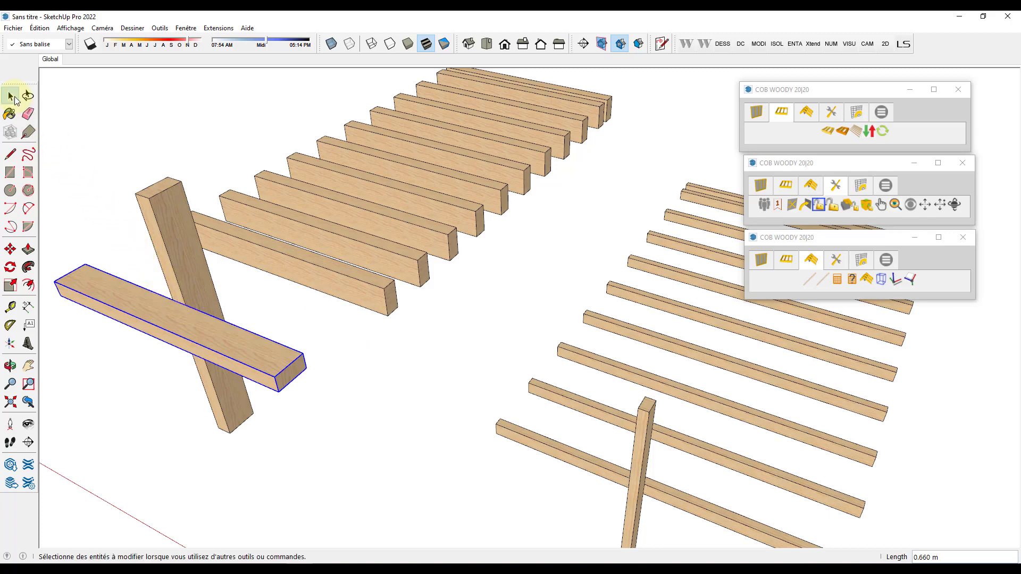
- Move the upright 50x80 joist point to point about 3.12 m, from its edge midpoint onto the flat large timber's long edge
{"action": "scroll", "coordinate": [457, 298], "scroll_direction": "down", "scroll_amount": 4}
{"action": "middle_click_drag", "start_coordinate": [458, 298], "coordinate": [394, 280]}
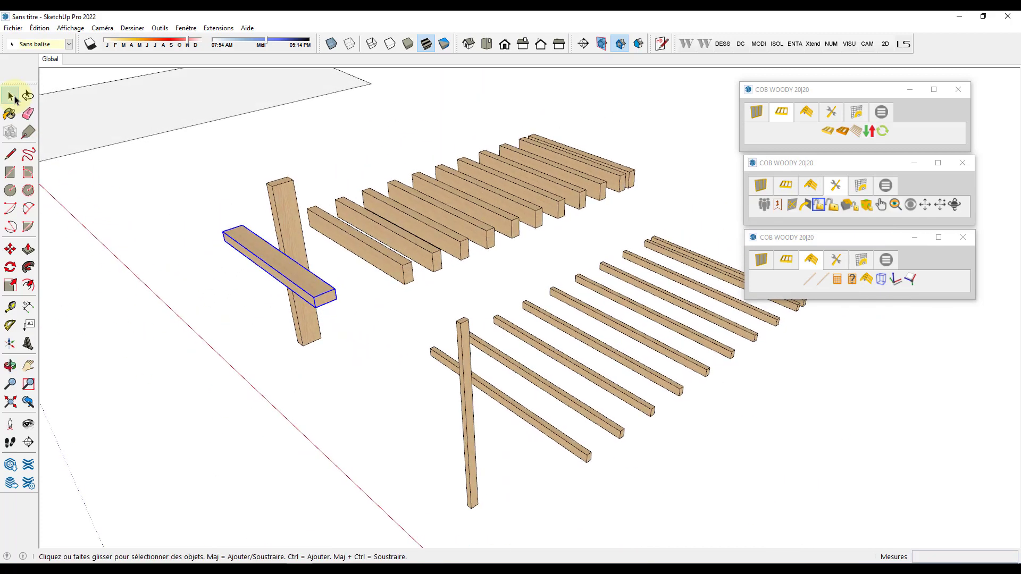
{"action": "left_click", "coordinate": [470, 427]}
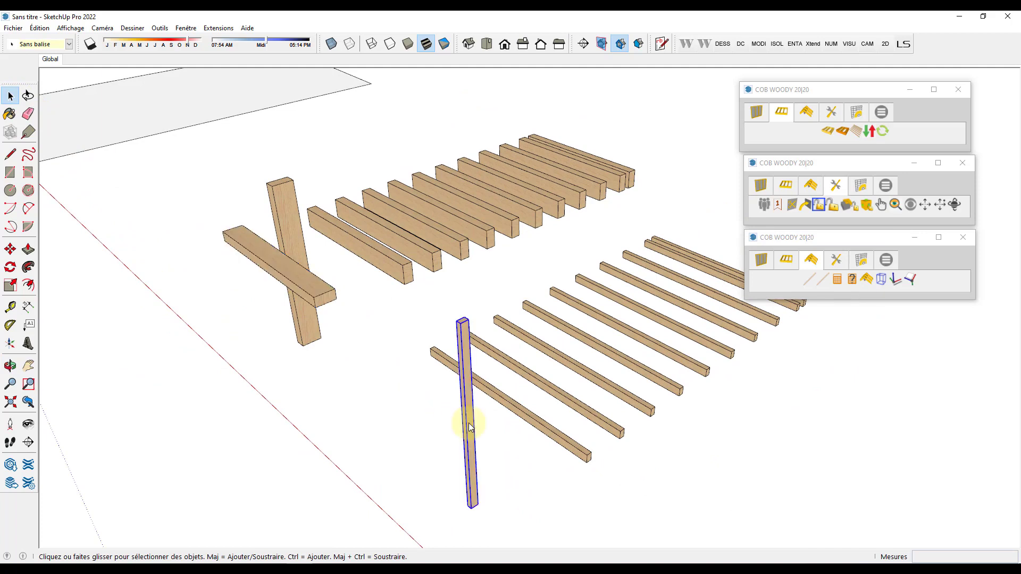
{"action": "left_click", "coordinate": [924, 208]}
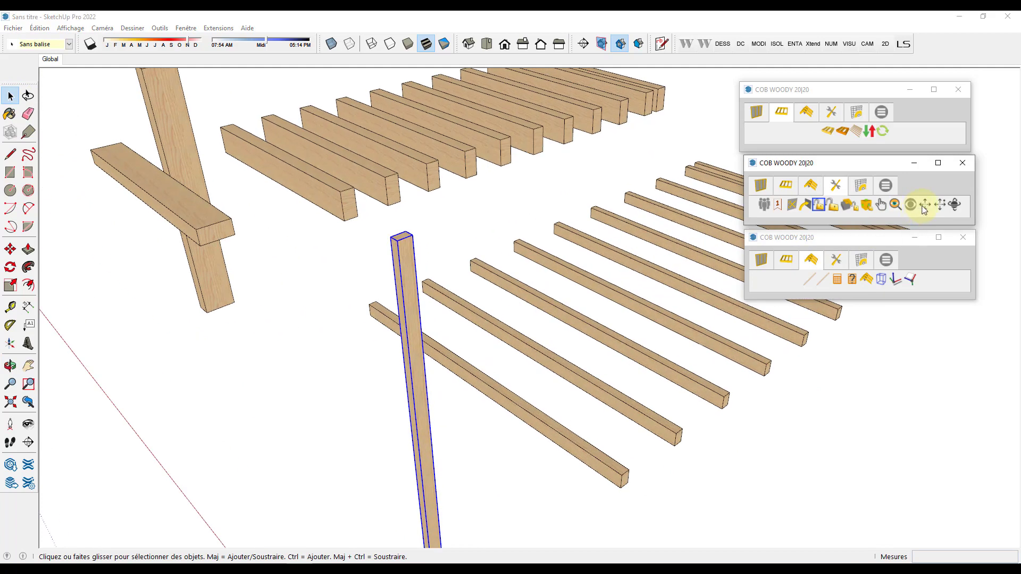
{"action": "left_click", "coordinate": [925, 207]}
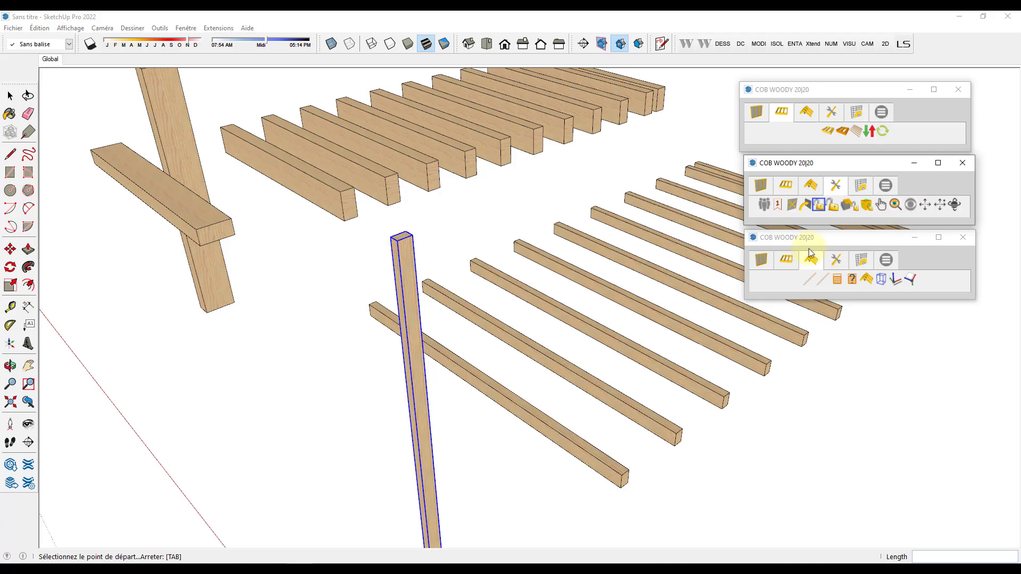
{"action": "left_click", "coordinate": [427, 392]}
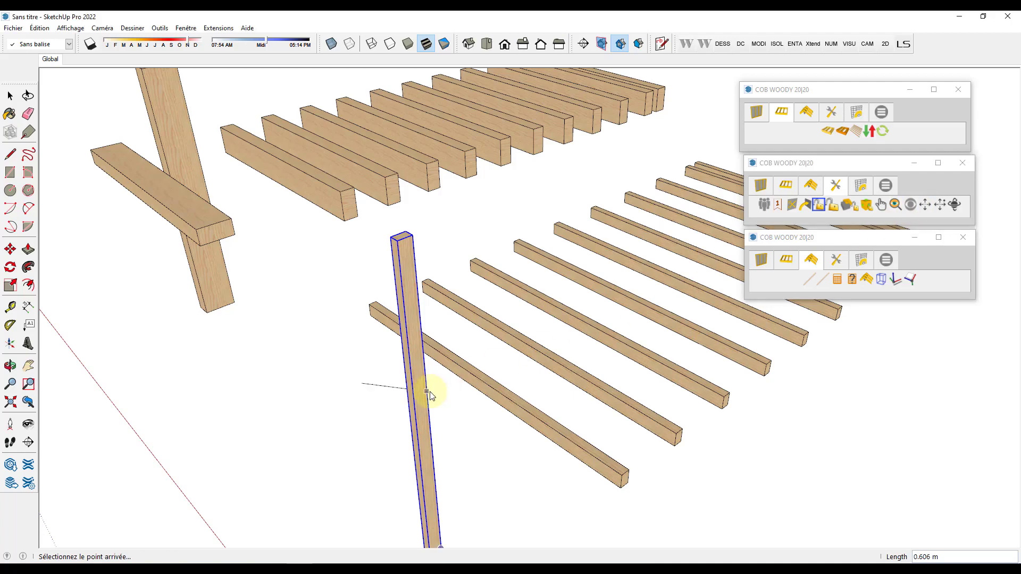
{"action": "left_click", "coordinate": [145, 188]}
{"action": "middle_click_drag", "start_coordinate": [114, 188], "coordinate": [85, 149]}
{"action": "scroll", "coordinate": [85, 149], "scroll_direction": "down", "scroll_amount": 4}
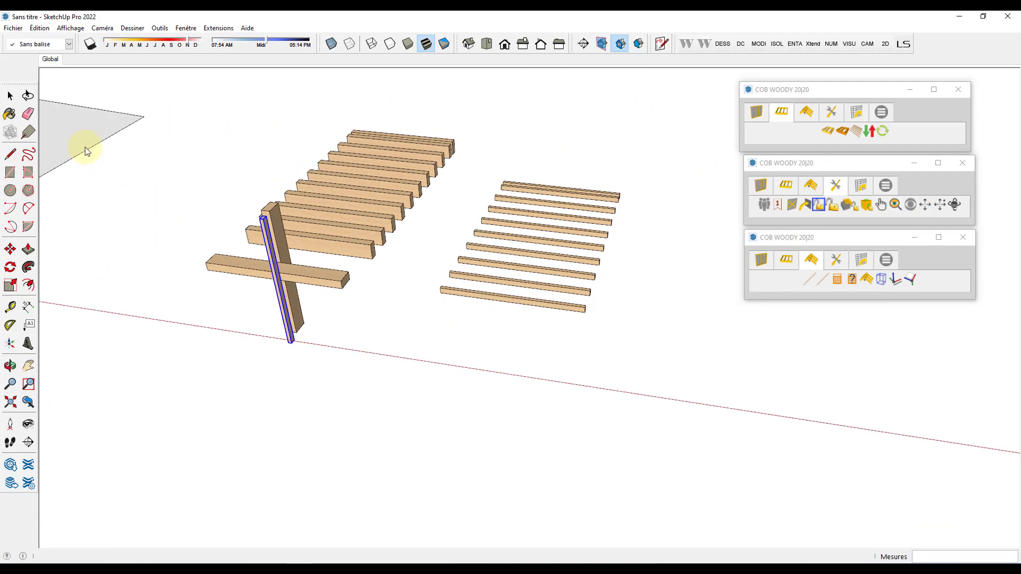
{"action": "scroll", "coordinate": [85, 149], "scroll_direction": "down", "scroll_amount": 3}
{"action": "left_click", "coordinate": [15, 97]}
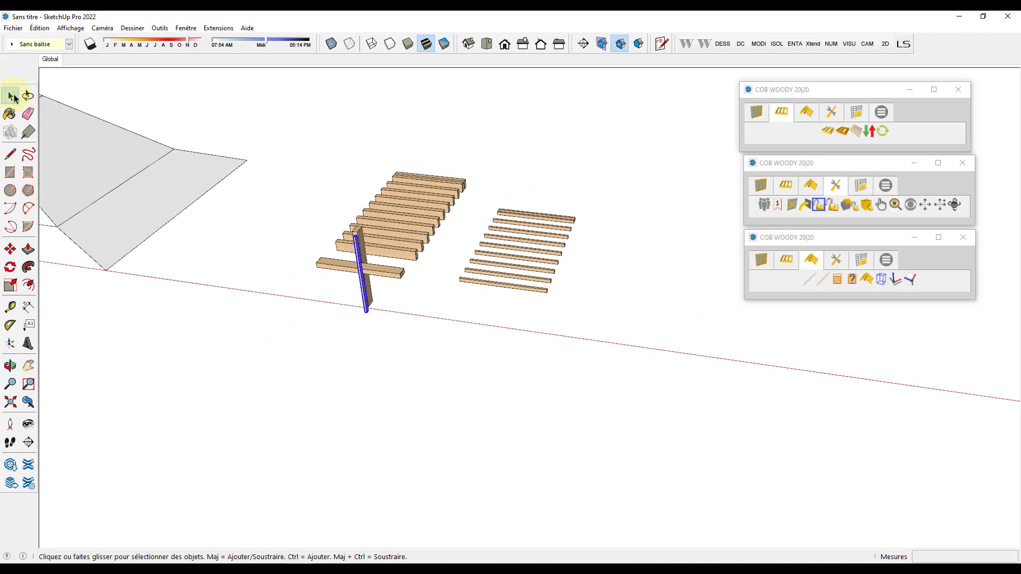
- Select the three crossed timbers and copy them together to the clipboard
{"action": "scroll", "coordinate": [207, 139], "scroll_direction": "up", "scroll_amount": 2}
{"action": "left_click", "coordinate": [314, 163]}
{"action": "middle_click_drag", "start_coordinate": [317, 164], "coordinate": [330, 228]}
{"action": "scroll", "coordinate": [343, 288], "scroll_direction": "up", "scroll_amount": 3}
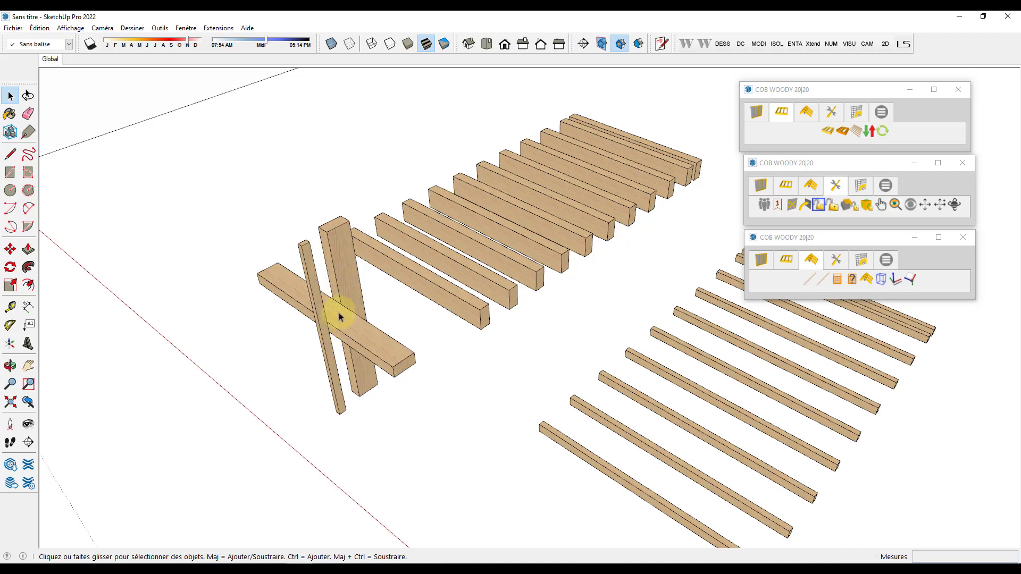
{"action": "left_click", "coordinate": [348, 264]}
{"action": "left_click", "coordinate": [356, 335], "text": "ctrl"}
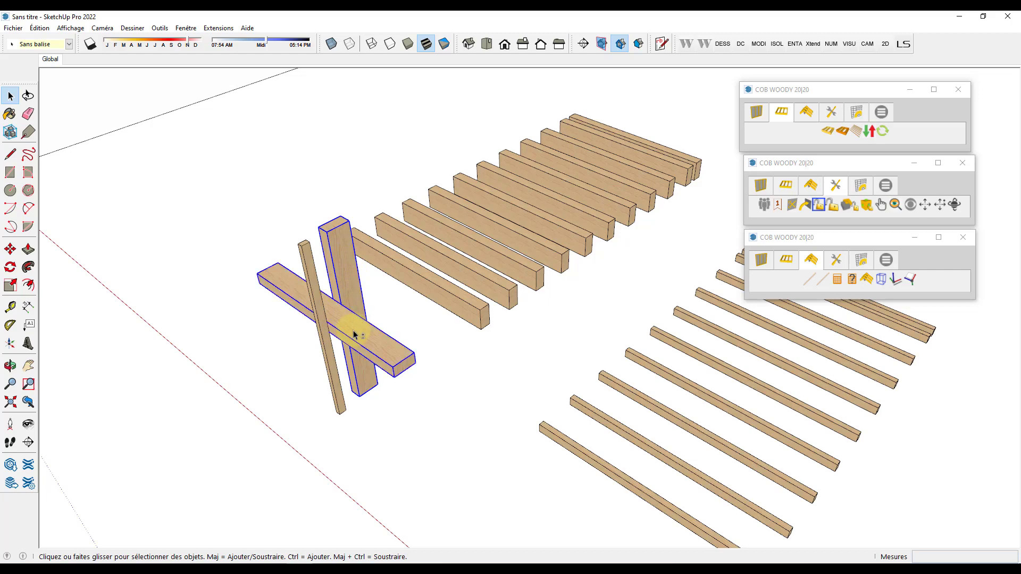
{"action": "left_click", "coordinate": [318, 310], "text": "ctrl"}
{"action": "middle_click_drag", "start_coordinate": [319, 310], "coordinate": [318, 307]}
{"action": "scroll", "coordinate": [318, 307], "scroll_direction": "down", "scroll_amount": 7}
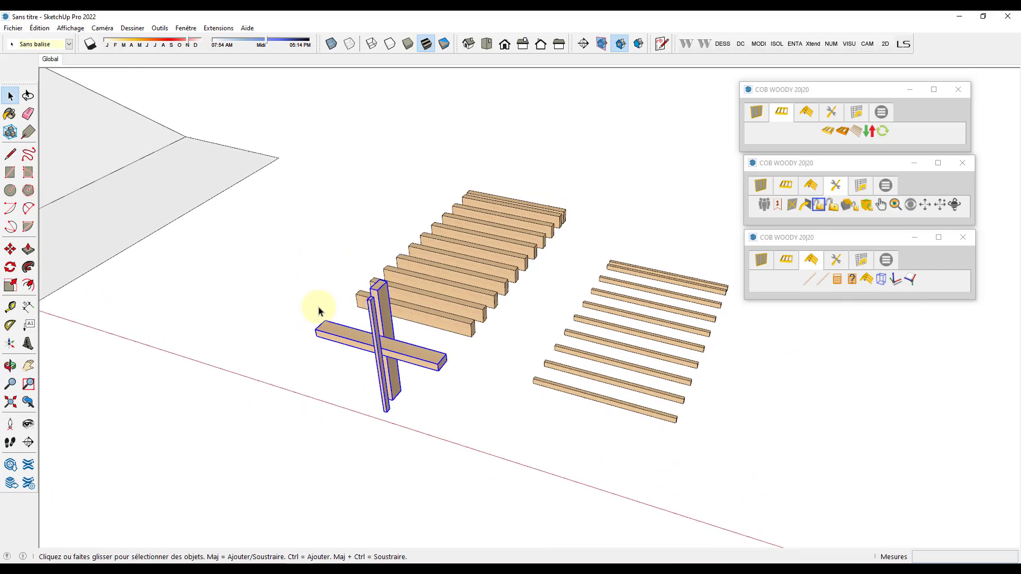
{"action": "left_click", "coordinate": [39, 28]}
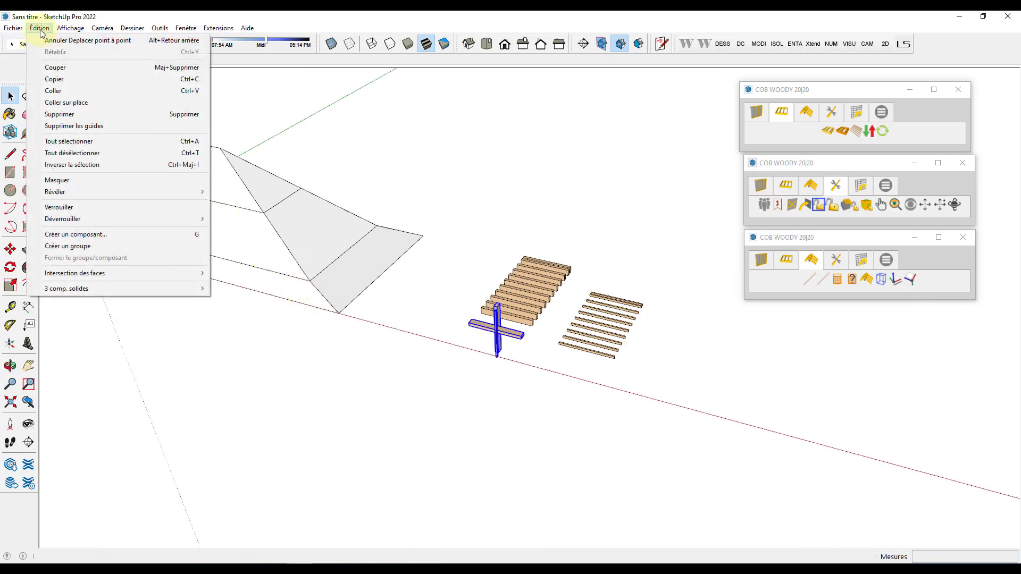
{"action": "left_click", "coordinate": [62, 81]}
- Paste the three crossed timbers onto the front long slope across its mid-slope line, with the view aligned to that face
{"action": "scroll", "coordinate": [239, 138], "scroll_direction": "down", "scroll_amount": 2}
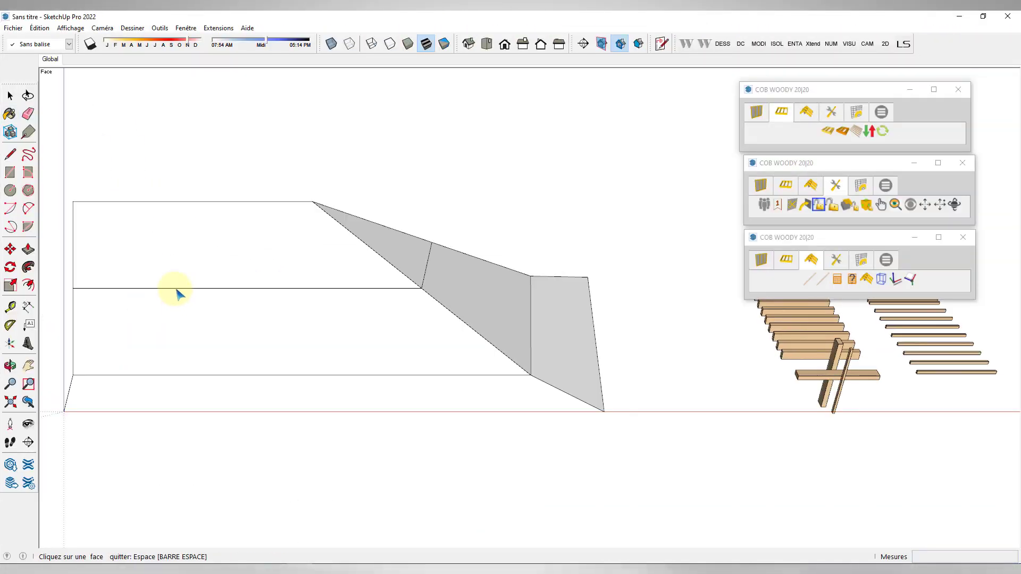
{"action": "left_click", "coordinate": [37, 28]}
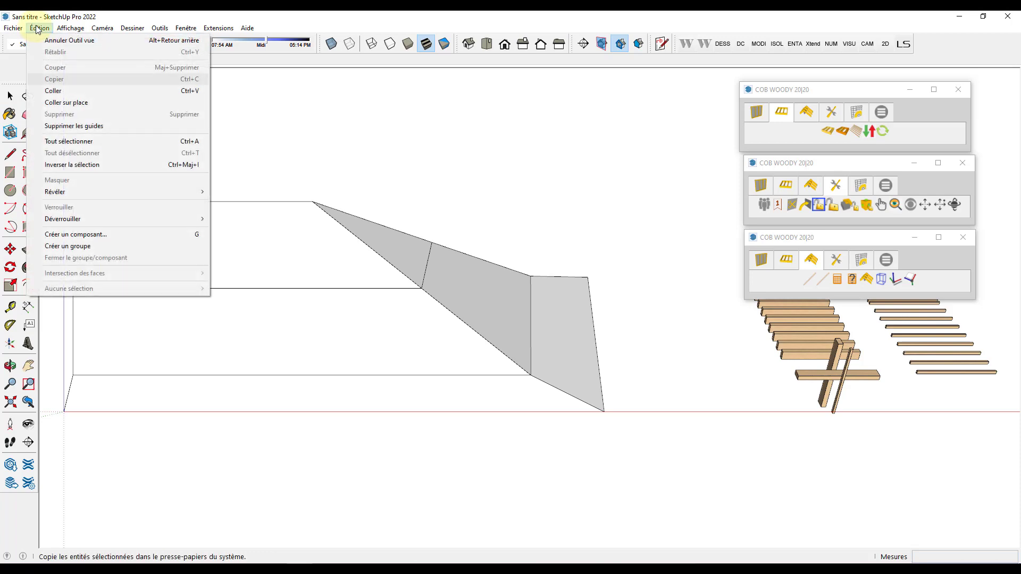
{"action": "left_click", "coordinate": [53, 91]}
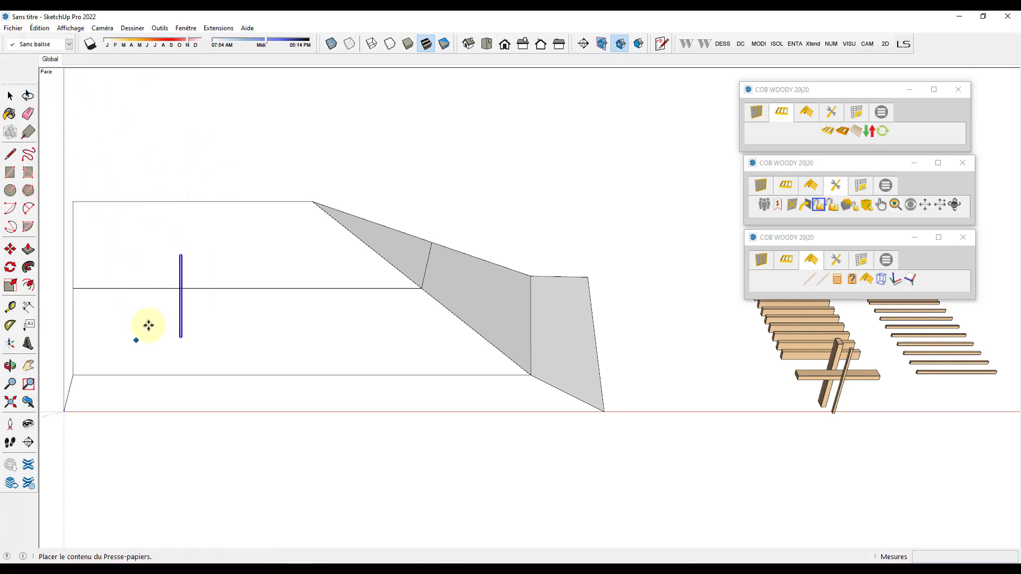
{"action": "left_click", "coordinate": [148, 325]}
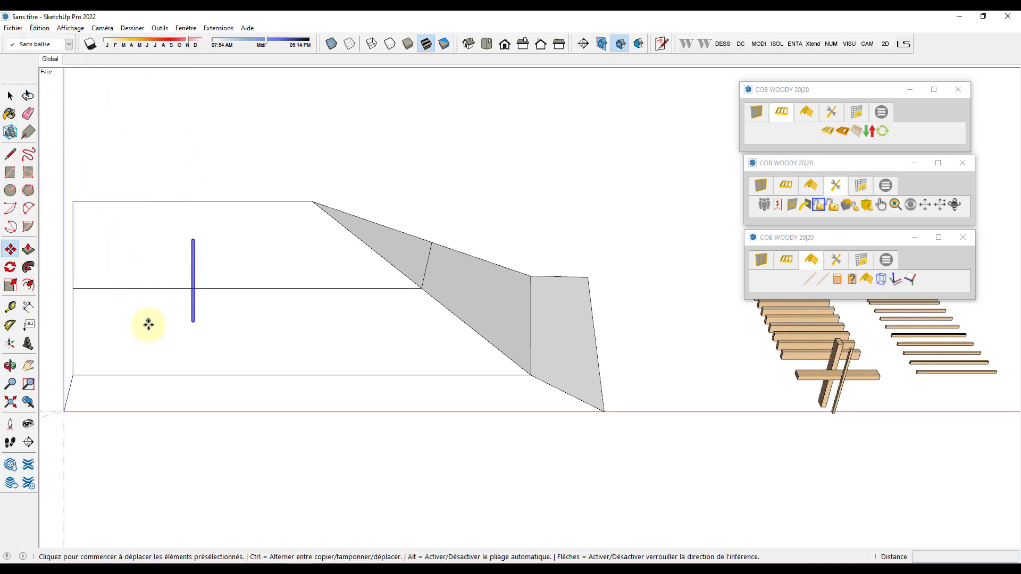
{"action": "middle_click_drag", "start_coordinate": [149, 325], "coordinate": [137, 301]}
{"action": "left_click", "coordinate": [8, 96]}
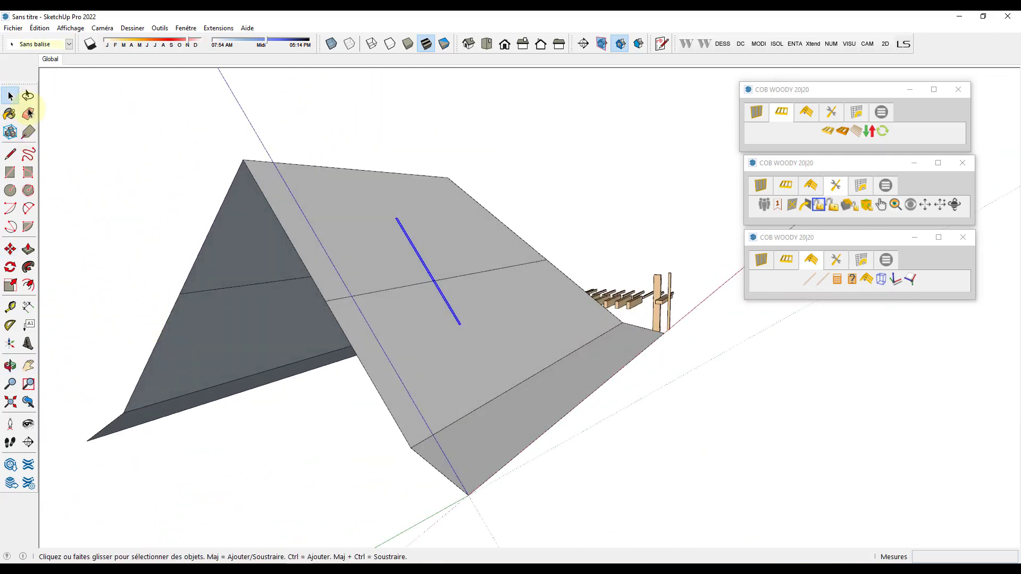
- Hide the lower face of the front slope and turn on X-ray display to reveal the pasted timbers
{"action": "right_click", "coordinate": [402, 319]}
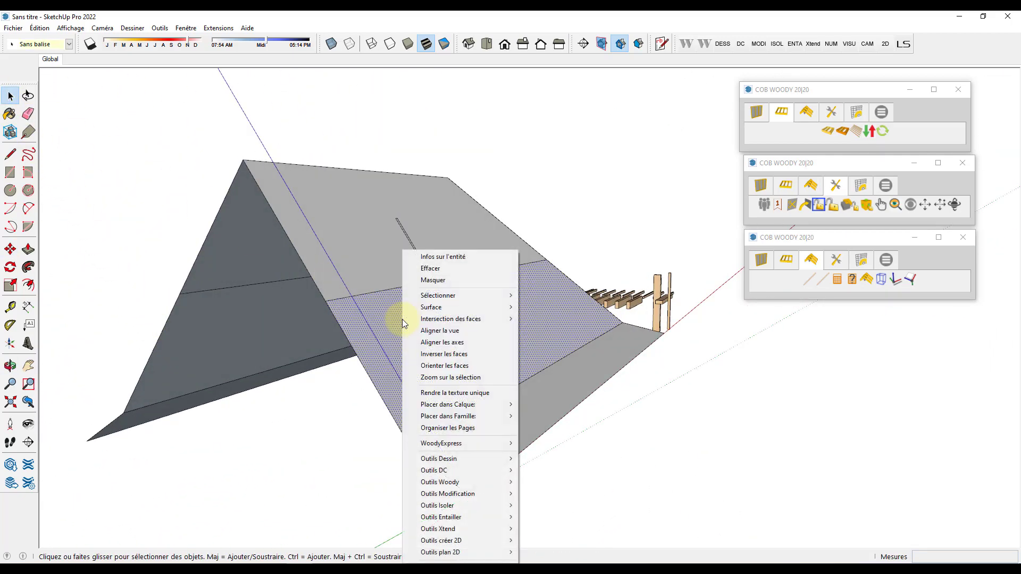
{"action": "left_click", "coordinate": [436, 280]}
{"action": "middle_click_drag", "start_coordinate": [437, 282], "coordinate": [376, 221]}
{"action": "scroll", "coordinate": [392, 230], "scroll_direction": "up", "scroll_amount": 5}
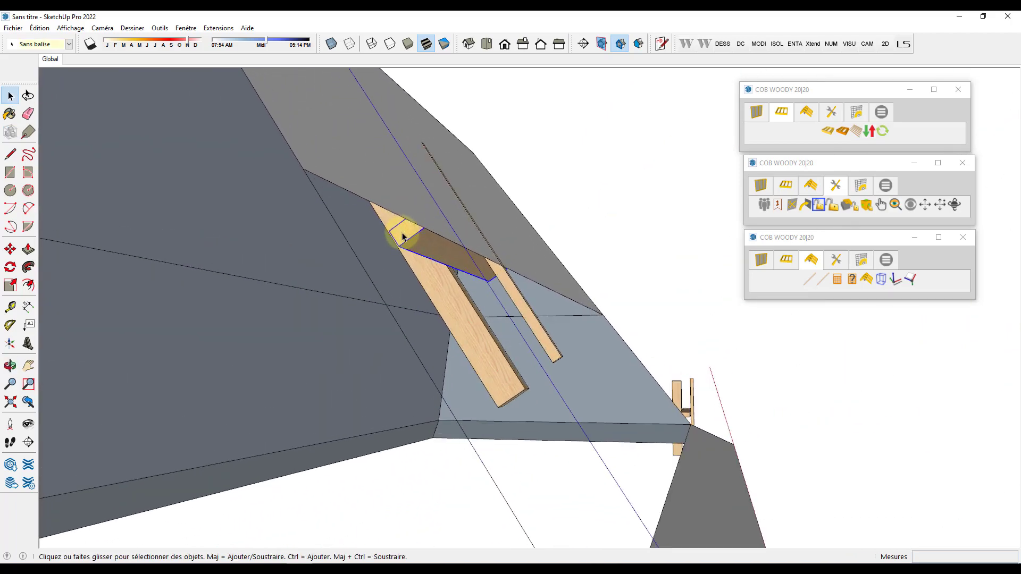
{"action": "middle_click_drag", "start_coordinate": [403, 237], "coordinate": [401, 228]}
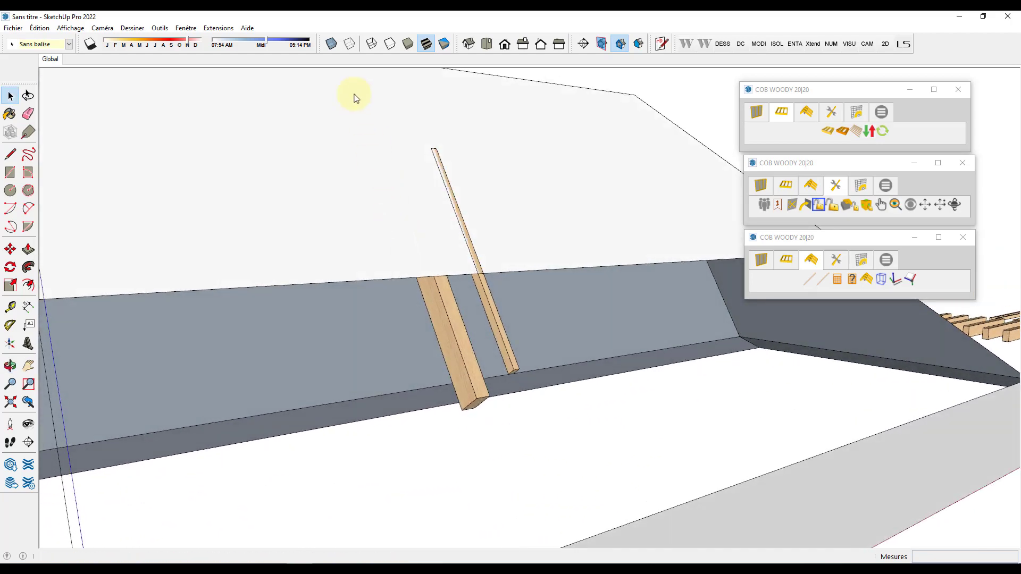
{"action": "left_click", "coordinate": [333, 44]}
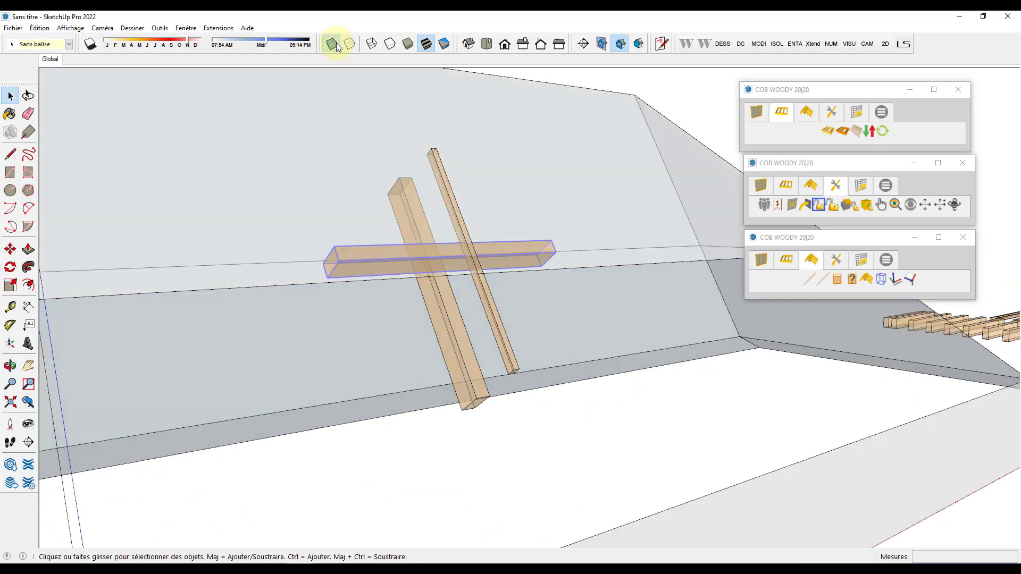
- Move the pasted flat timber about 0.287 m vertically, with its end corner level with the end of the mid-slope line
{"action": "scroll", "coordinate": [336, 47], "scroll_direction": "down", "scroll_amount": 5}
{"action": "middle_click_drag", "start_coordinate": [271, 179], "coordinate": [205, 314]}
{"action": "scroll", "coordinate": [205, 317], "scroll_direction": "up", "scroll_amount": 3}
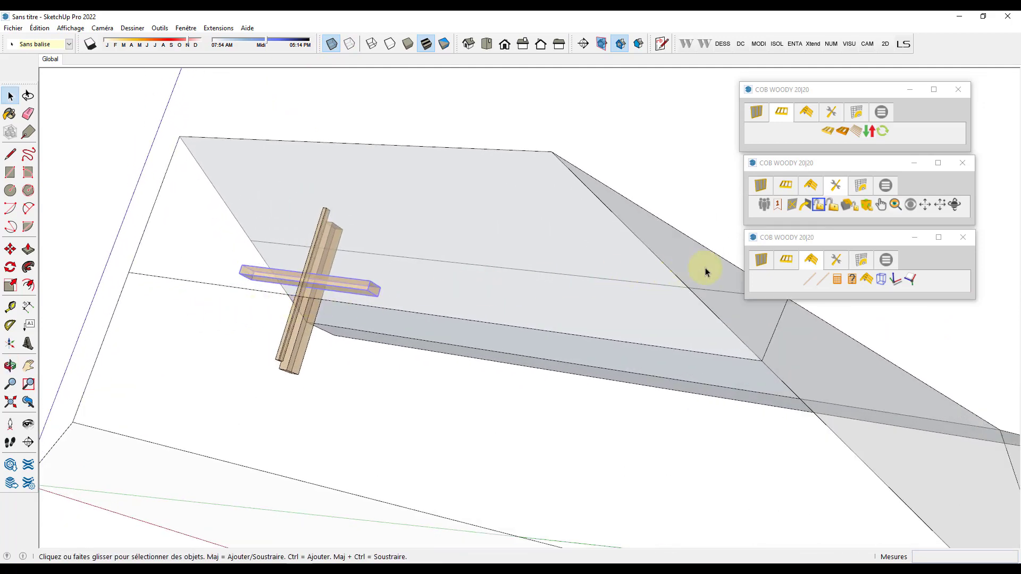
{"action": "key", "text": "m"}
{"action": "scroll", "coordinate": [261, 281], "scroll_direction": "up", "scroll_amount": 2}
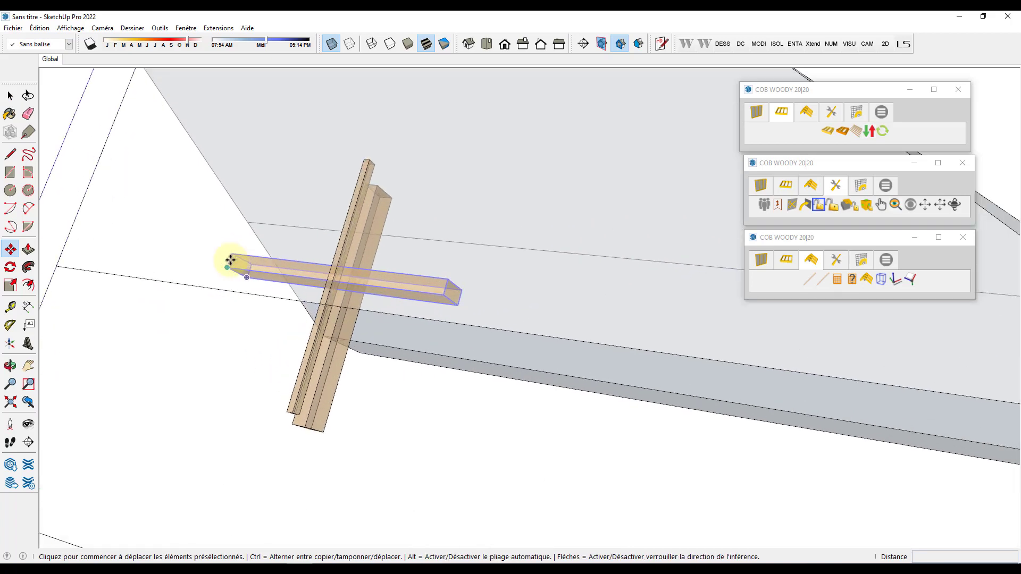
{"action": "scroll", "coordinate": [229, 260], "scroll_direction": "up", "scroll_amount": 2}
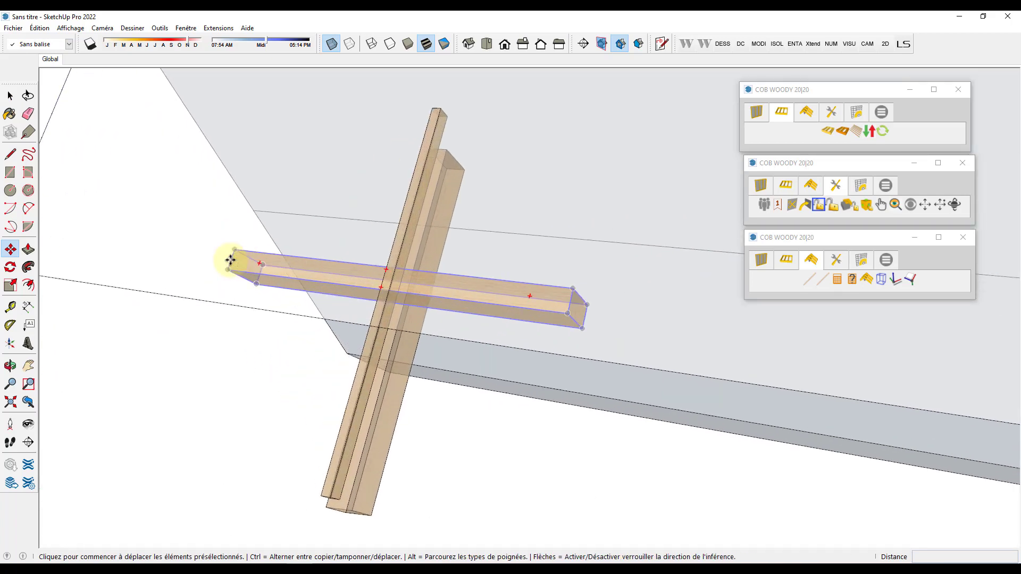
{"action": "left_click", "coordinate": [230, 260]}
{"action": "scroll", "coordinate": [218, 277], "scroll_direction": "down", "scroll_amount": 4}
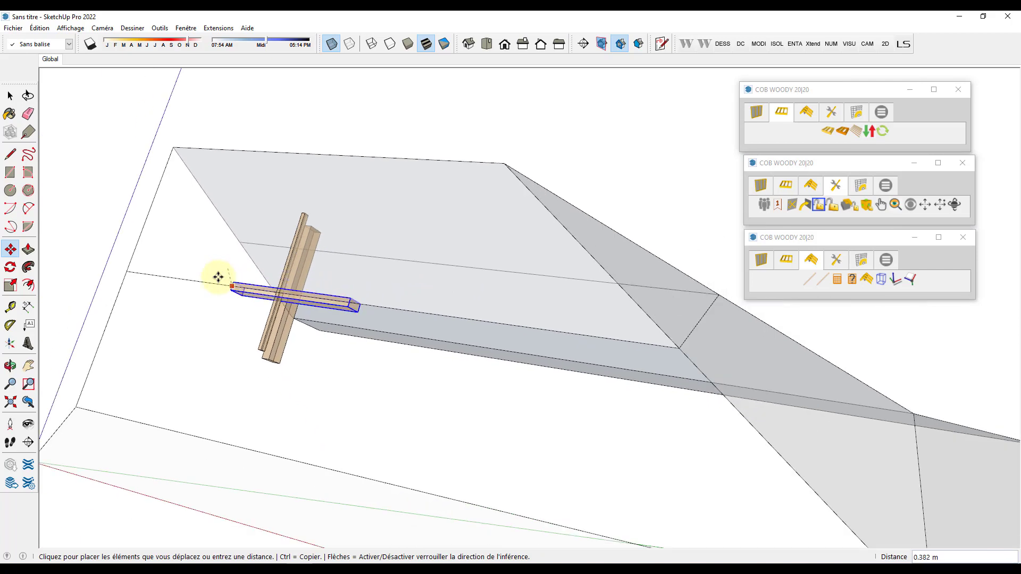
{"action": "key", "text": "Up"}
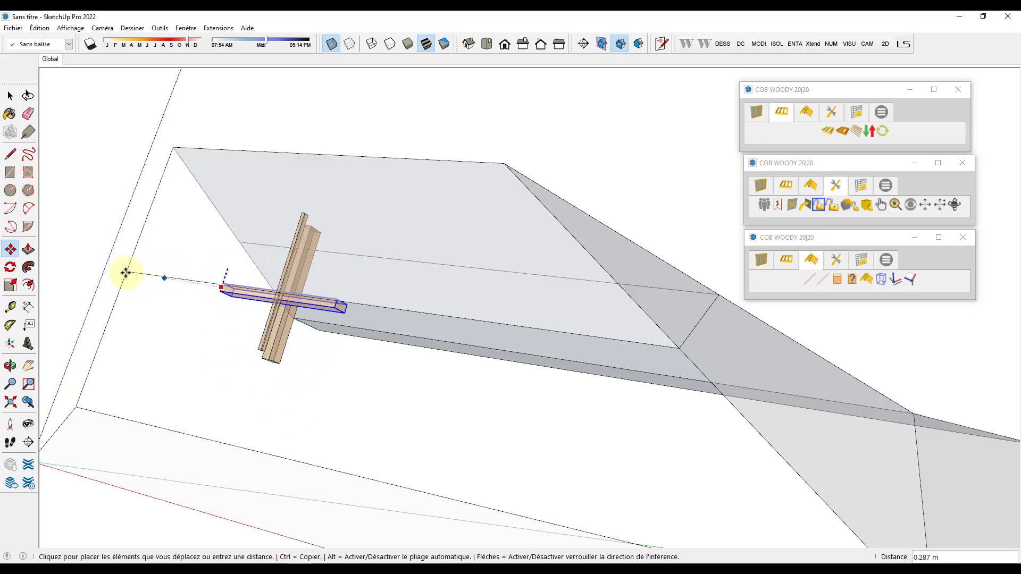
{"action": "middle_click_drag", "start_coordinate": [125, 272], "coordinate": [90, 224]}
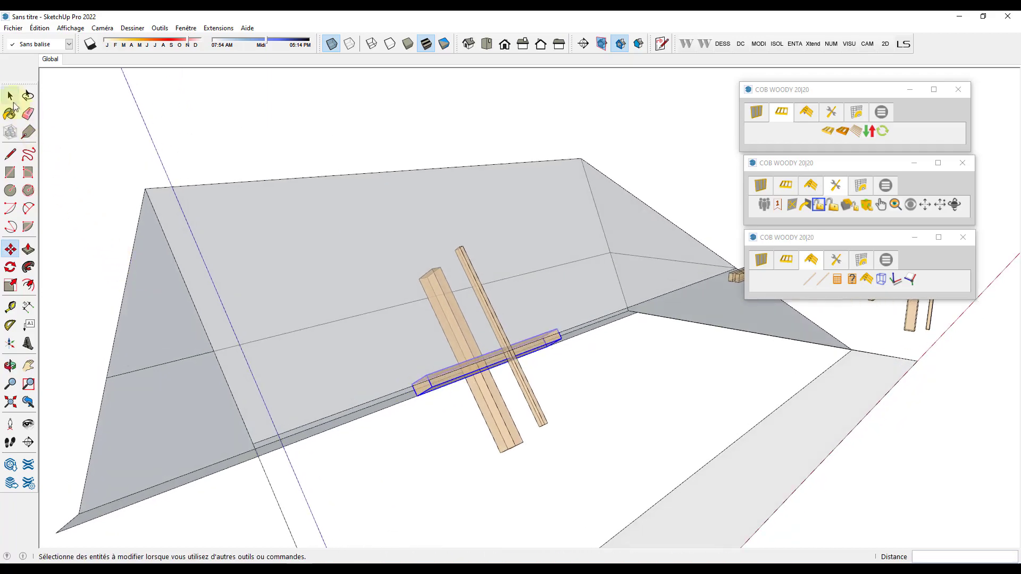
{"action": "left_click", "coordinate": [207, 130]}
{"action": "middle_click_drag", "start_coordinate": [207, 129], "coordinate": [203, 128]}
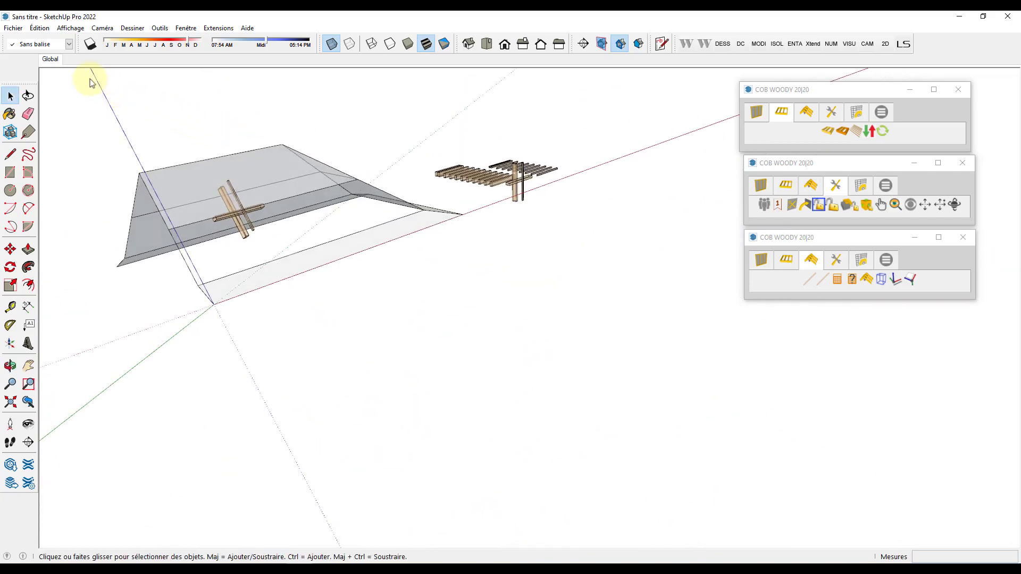
- Restore the Global scene and align the view to the face of the opposite long slope
{"action": "left_click", "coordinate": [49, 60]}
{"action": "scroll", "coordinate": [121, 197], "scroll_direction": "down", "scroll_amount": 5}
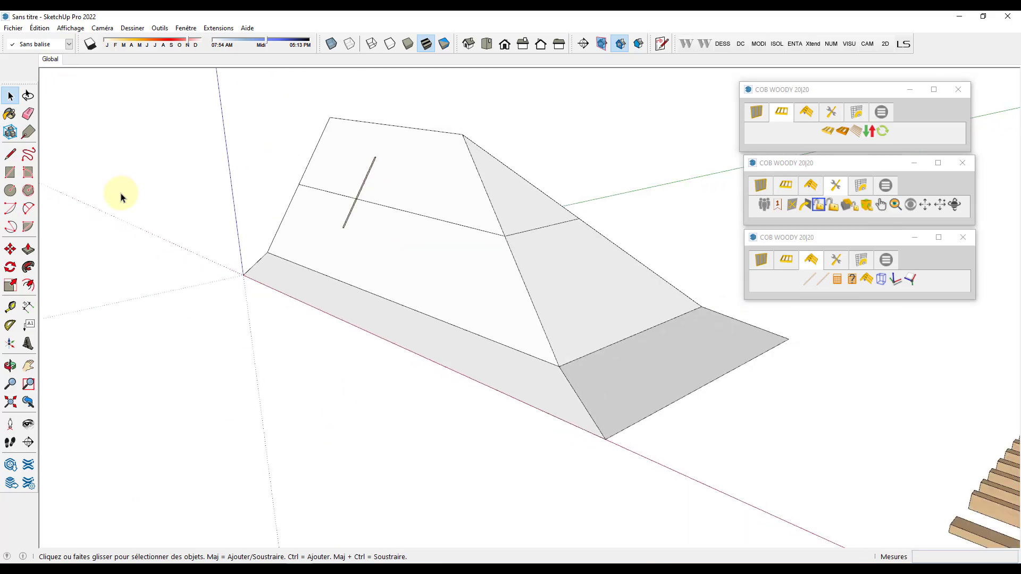
{"action": "middle_click_drag", "start_coordinate": [121, 197], "coordinate": [363, 160]}
{"action": "left_click_drag", "start_coordinate": [363, 161], "coordinate": [928, 182]}
{"action": "key", "text": "space"}
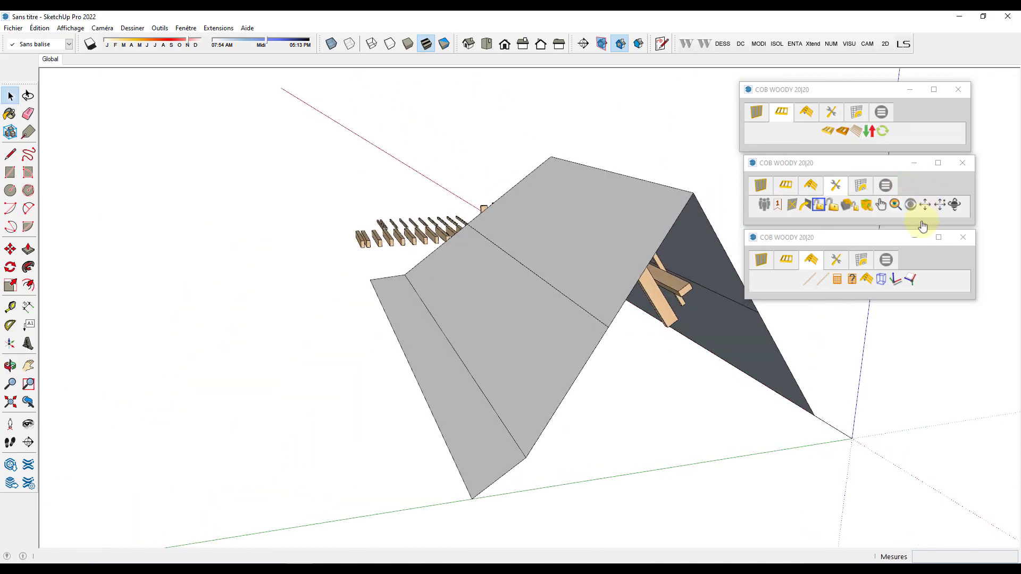
{"action": "left_click", "coordinate": [911, 282]}
{"action": "left_click", "coordinate": [581, 232]}
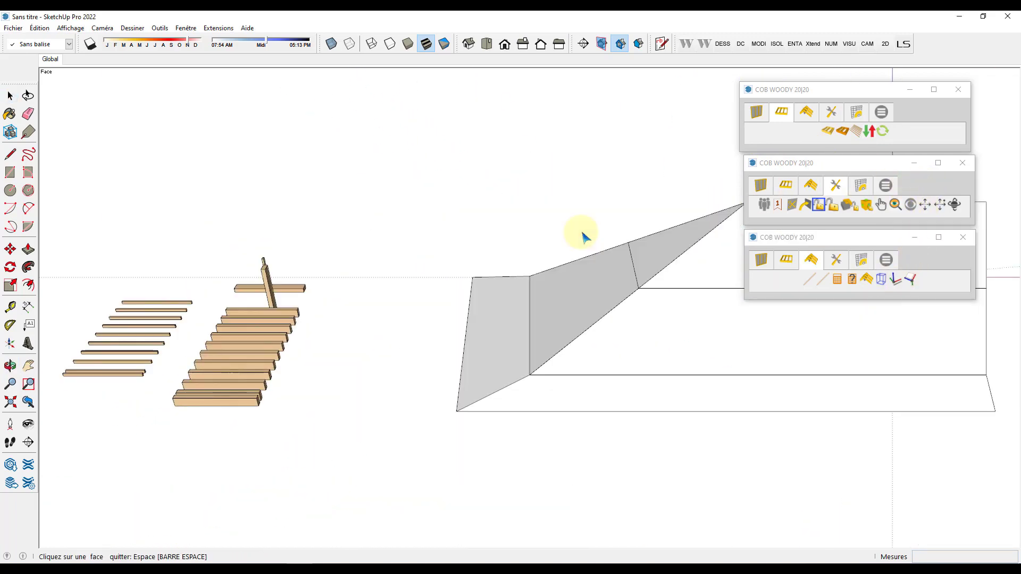
{"action": "scroll", "coordinate": [553, 226], "scroll_direction": "up", "scroll_amount": 3}
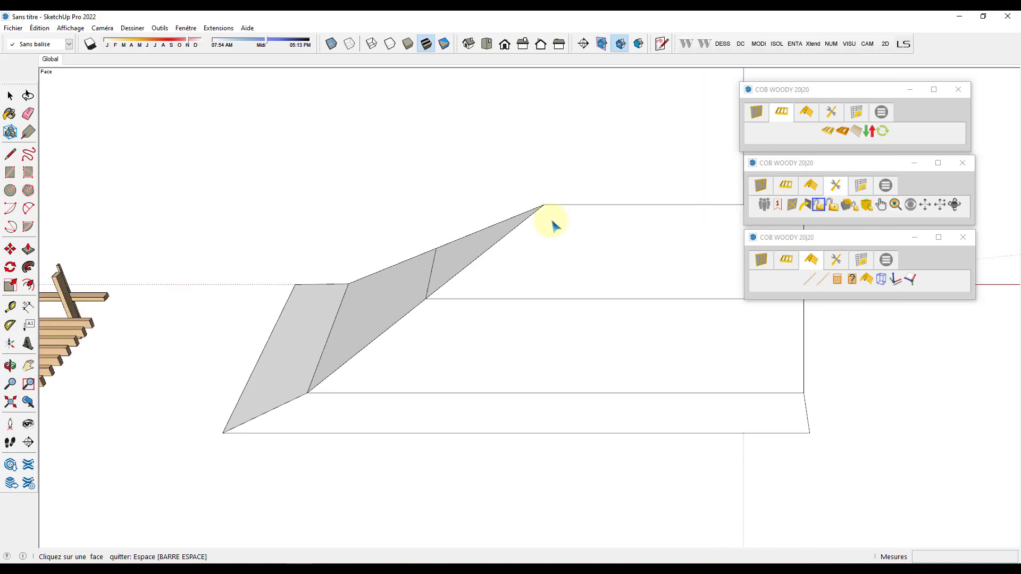
- Paste the three crossed timbers onto the opposite long slope across its mid-slope line and turn on X-ray display
{"action": "left_click", "coordinate": [39, 28]}
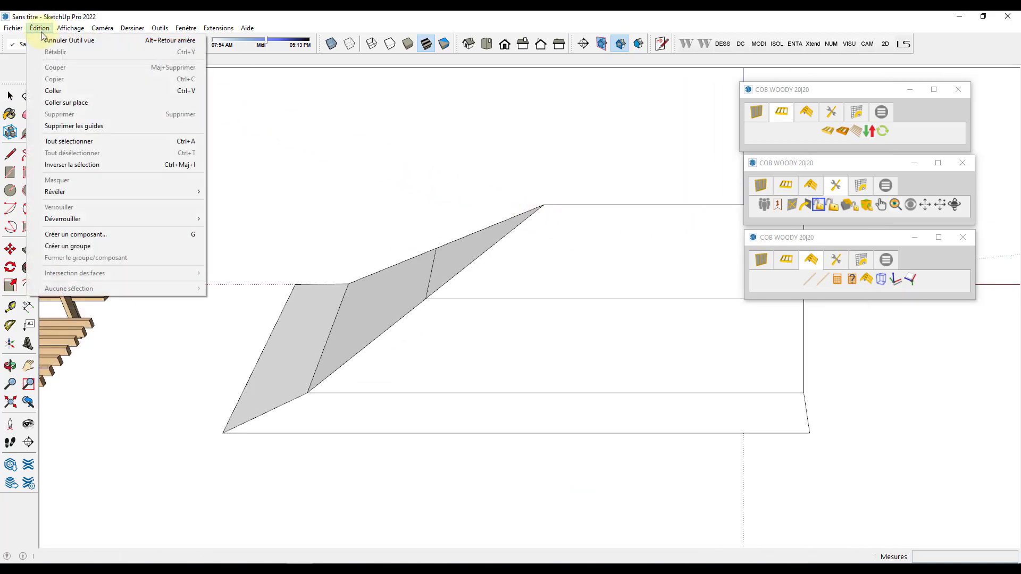
{"action": "left_click", "coordinate": [60, 91]}
{"action": "scroll", "coordinate": [526, 322], "scroll_direction": "up", "scroll_amount": 2}
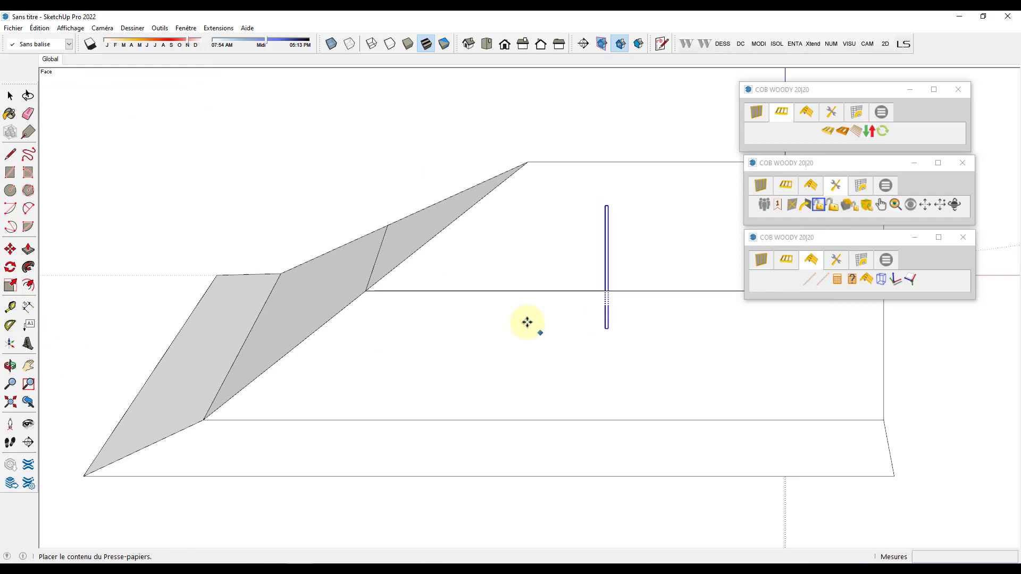
{"action": "left_click", "coordinate": [551, 341]}
{"action": "key", "text": "ctrl+z"}
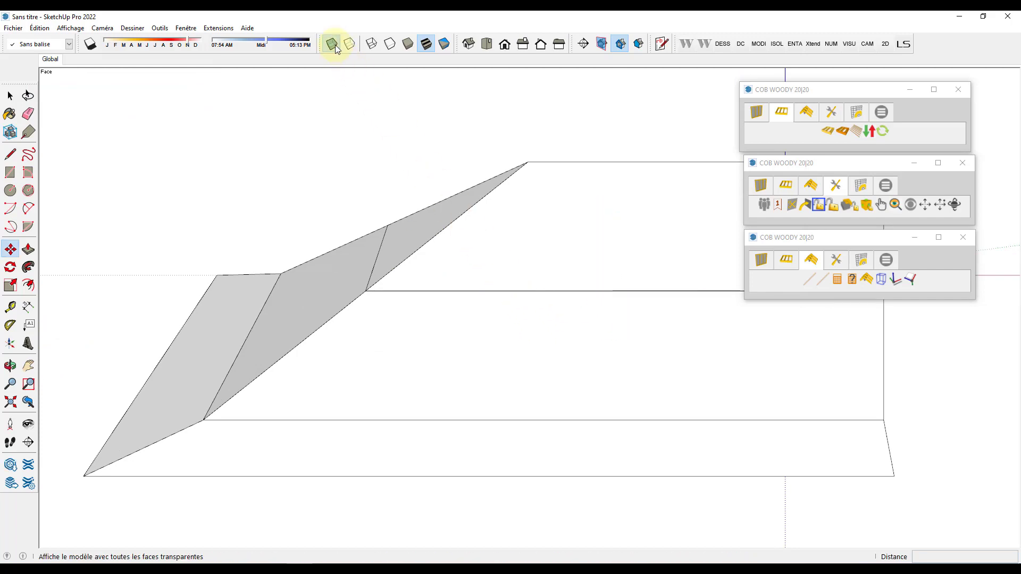
{"action": "left_click", "coordinate": [336, 49]}
{"action": "middle_click_drag", "start_coordinate": [468, 152], "coordinate": [360, 258]}
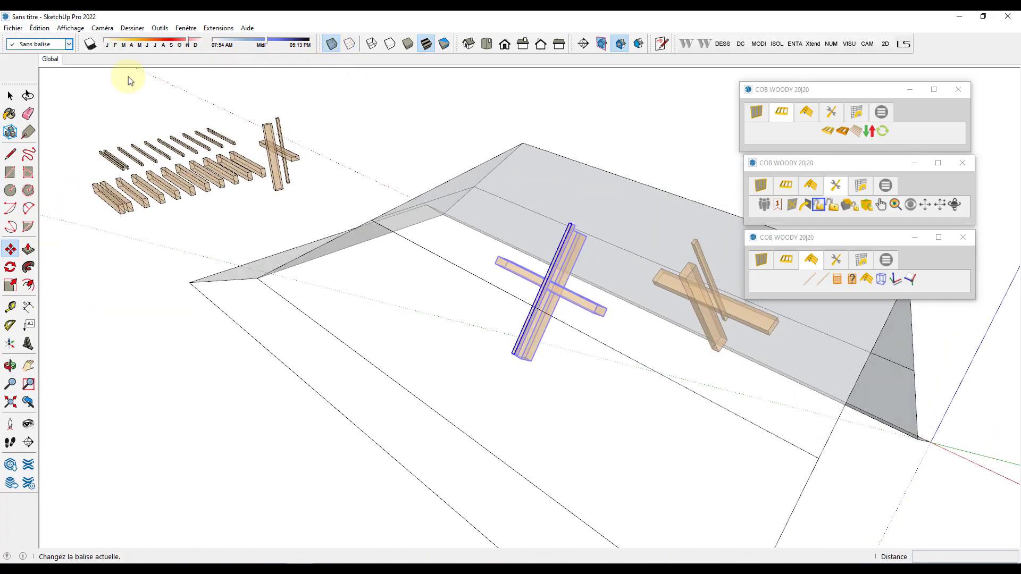
- Move the flat timber on the opposite long slope about 0.349 m vertically, level with the end of the mid-slope line
{"action": "left_click", "coordinate": [10, 96]}
{"action": "left_click", "coordinate": [564, 296]}
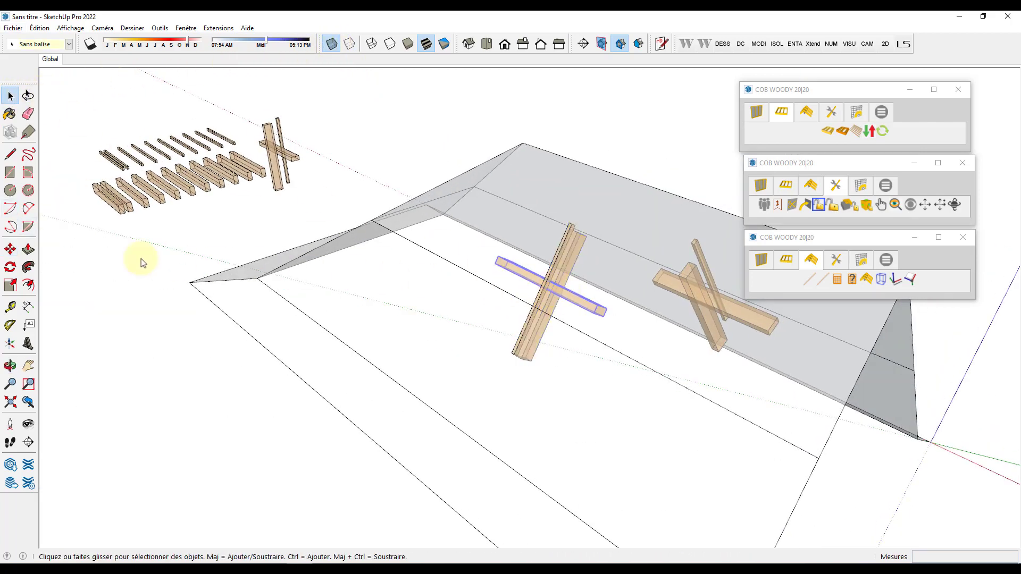
{"action": "left_click", "coordinate": [11, 249]}
{"action": "scroll", "coordinate": [532, 303], "scroll_direction": "up", "scroll_amount": 5}
{"action": "scroll", "coordinate": [615, 302], "scroll_direction": "up", "scroll_amount": 4}
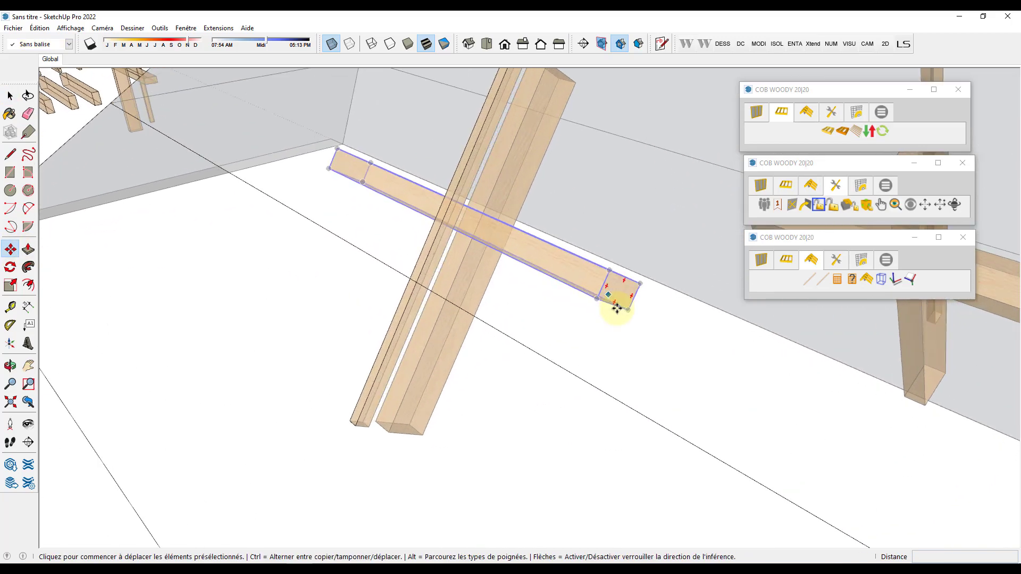
{"action": "left_click", "coordinate": [603, 284]}
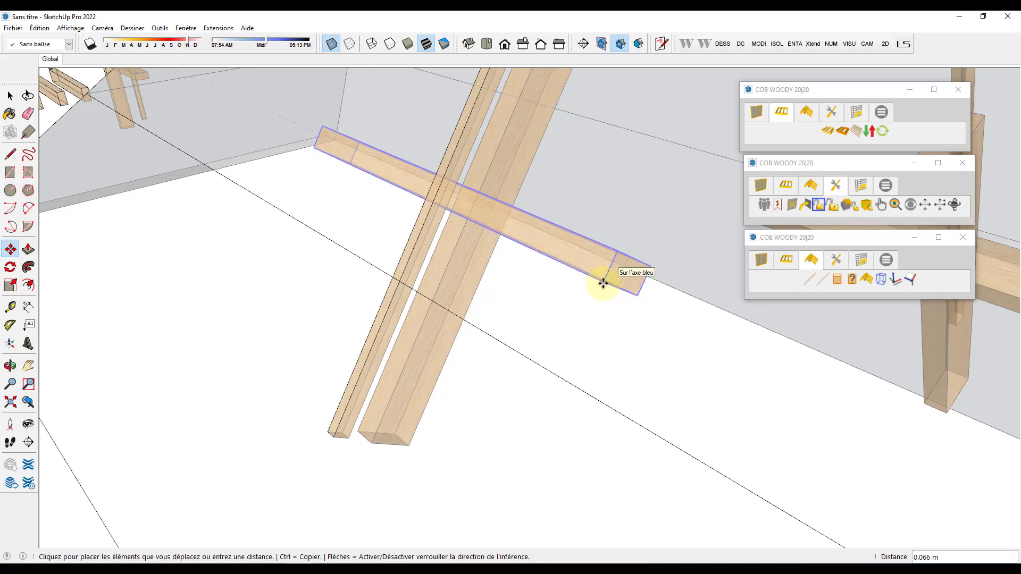
{"action": "key", "text": "Up"}
{"action": "scroll", "coordinate": [603, 284], "scroll_direction": "down", "scroll_amount": 3}
{"action": "scroll", "coordinate": [603, 283], "scroll_direction": "down", "scroll_amount": 5}
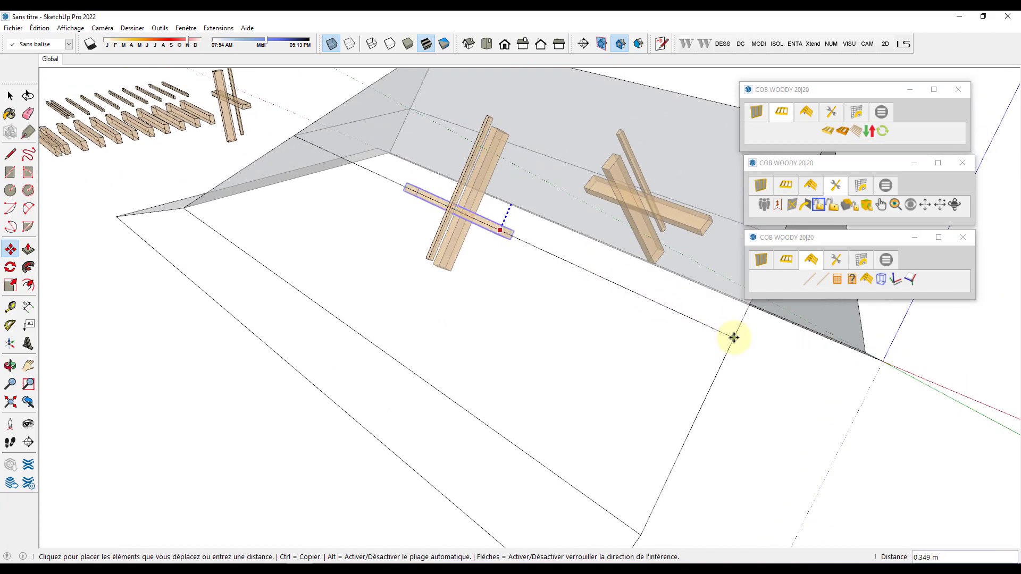
{"action": "left_click", "coordinate": [734, 337]}
{"action": "middle_click_drag", "start_coordinate": [734, 338], "coordinate": [708, 319]}
- Align the view to the hip end face and paste the three crossed timbers across its mid-slope line
{"action": "left_click", "coordinate": [10, 95]}
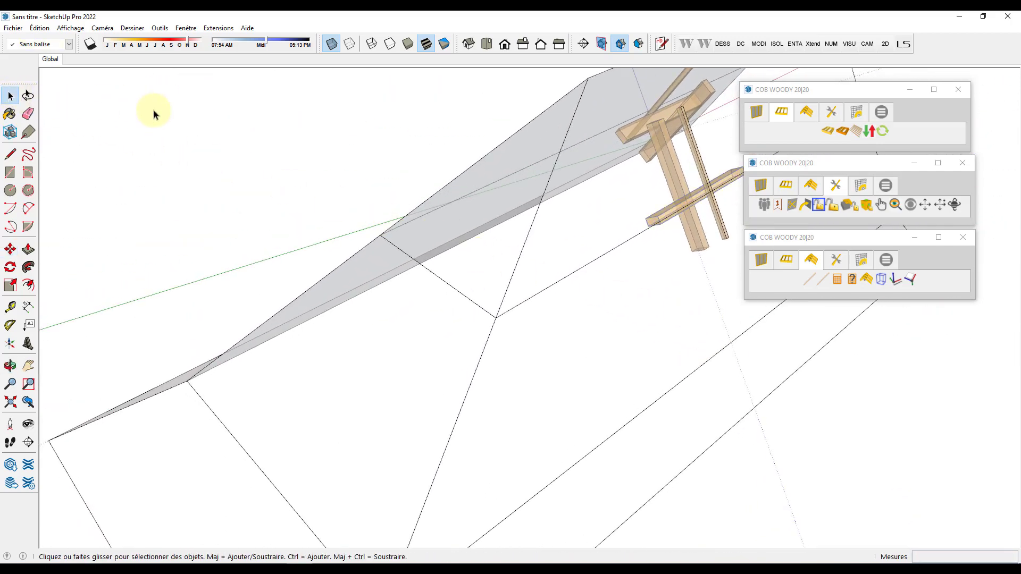
{"action": "left_click", "coordinate": [910, 278]}
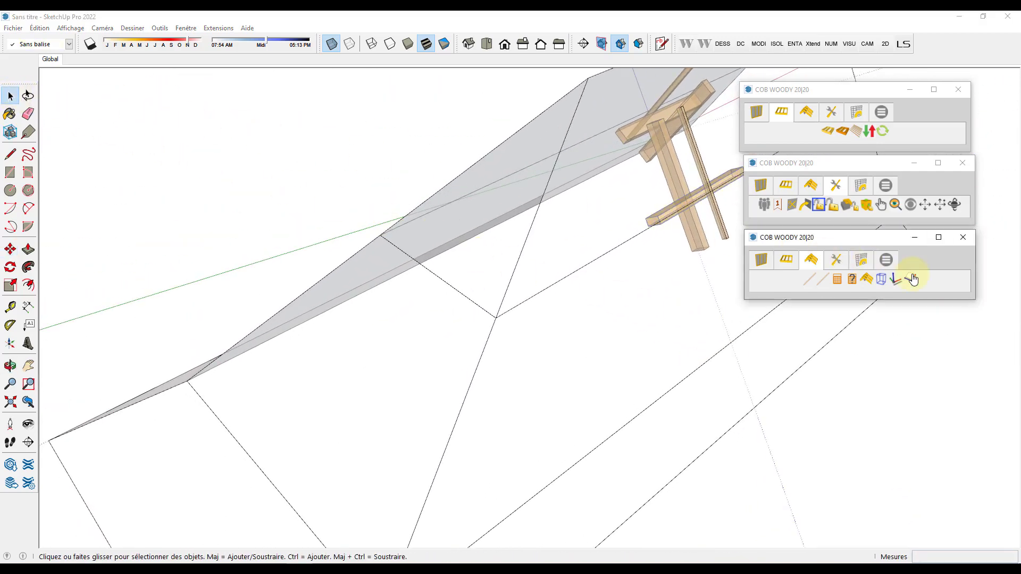
{"action": "left_click", "coordinate": [451, 261]}
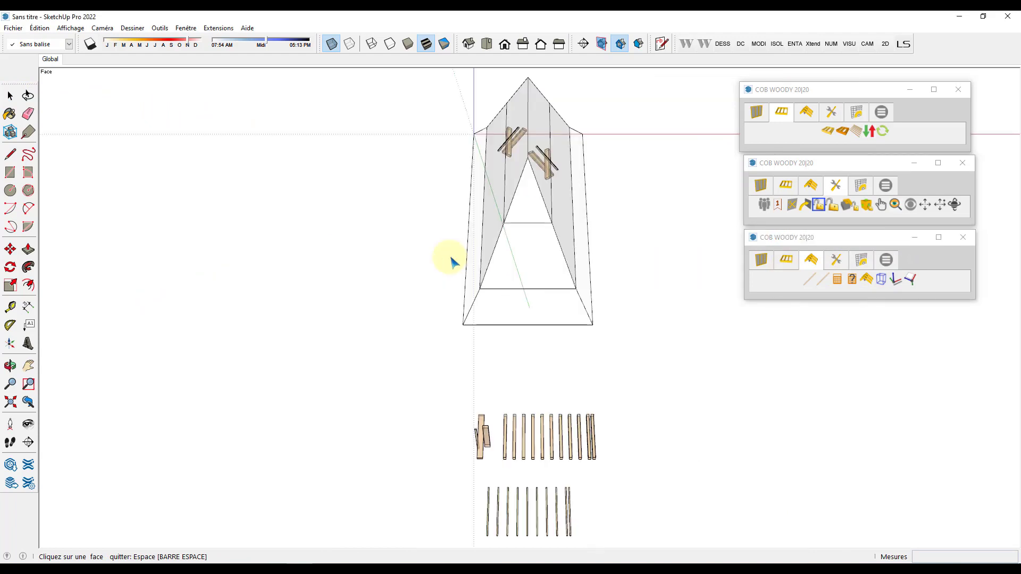
{"action": "left_click", "coordinate": [40, 28]}
{"action": "left_click", "coordinate": [64, 88]}
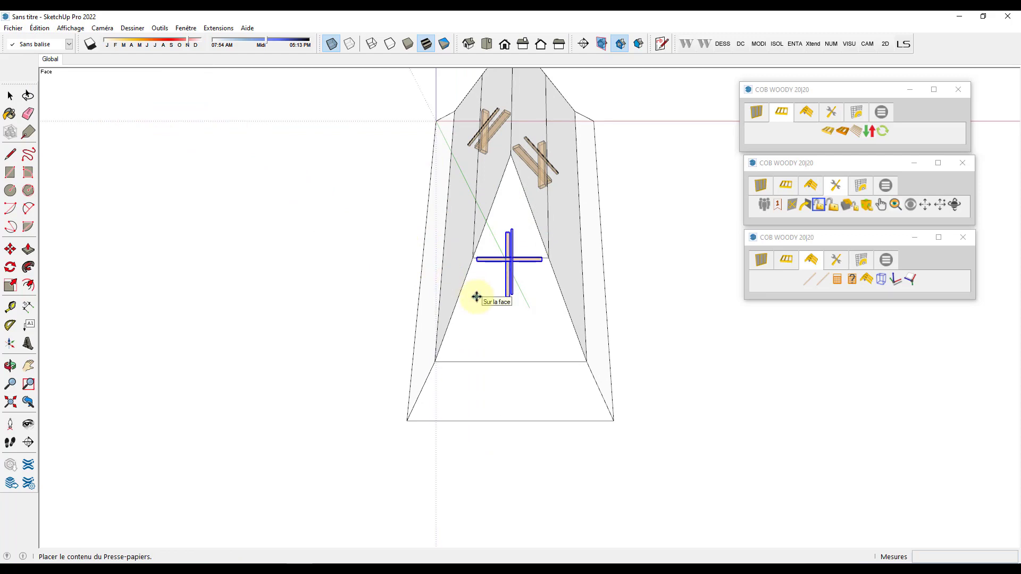
{"action": "left_click", "coordinate": [477, 297]}
{"action": "middle_click_drag", "start_coordinate": [479, 290], "coordinate": [578, 259]}
- Move the hip end's flat timber vertically so the midpoint of its end edge is level with the mid-slope line's endpoint
{"action": "scroll", "coordinate": [513, 314], "scroll_direction": "up", "scroll_amount": 8}
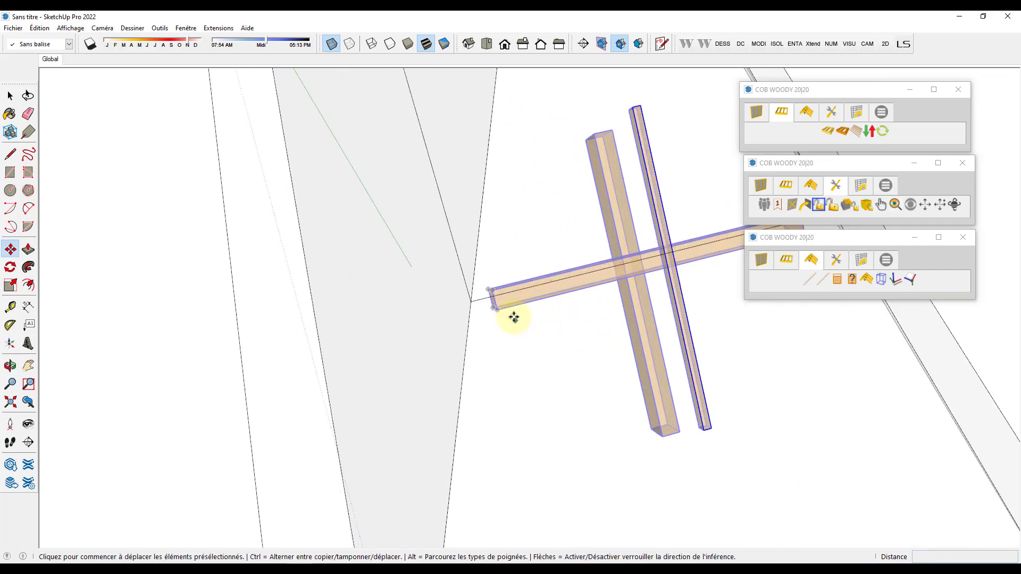
{"action": "left_click", "coordinate": [9, 96]}
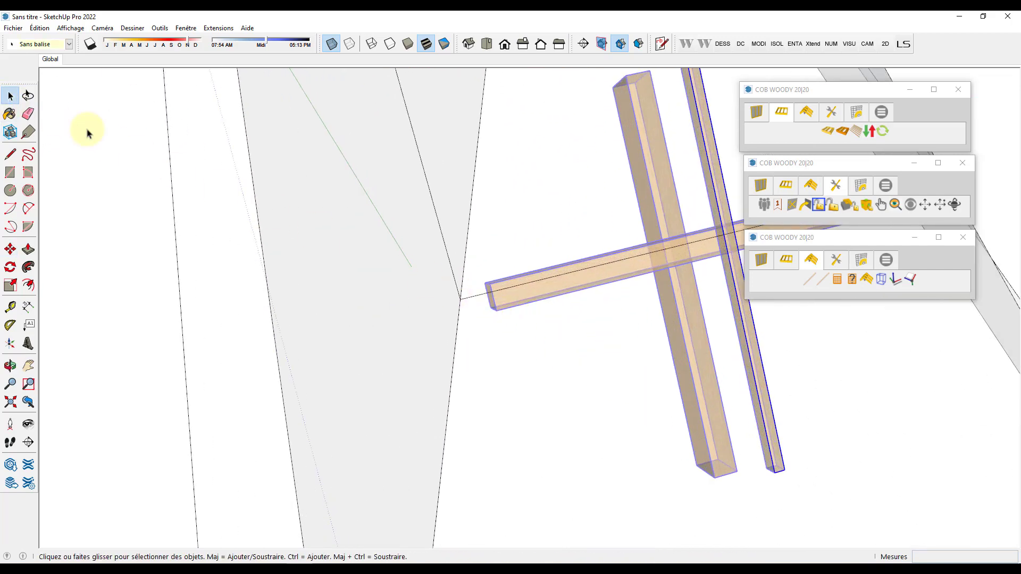
{"action": "left_click", "coordinate": [499, 297]}
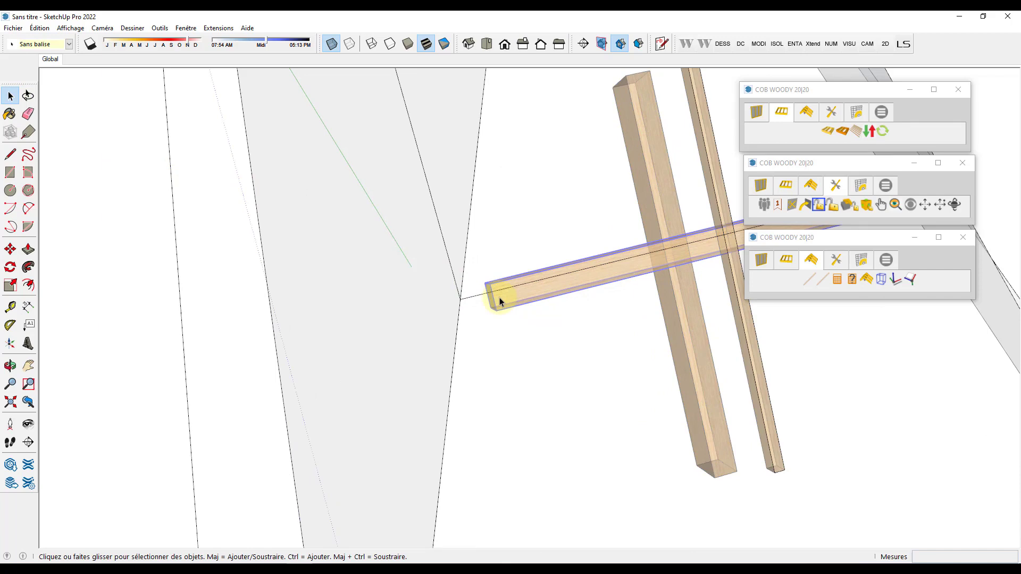
{"action": "key", "text": "m"}
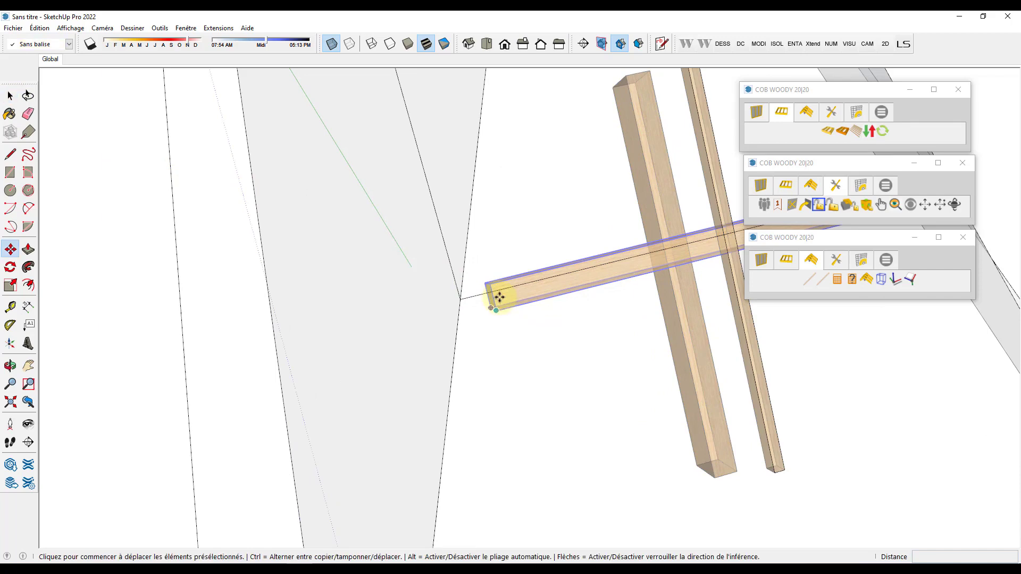
{"action": "scroll", "coordinate": [500, 298], "scroll_direction": "up", "scroll_amount": 3}
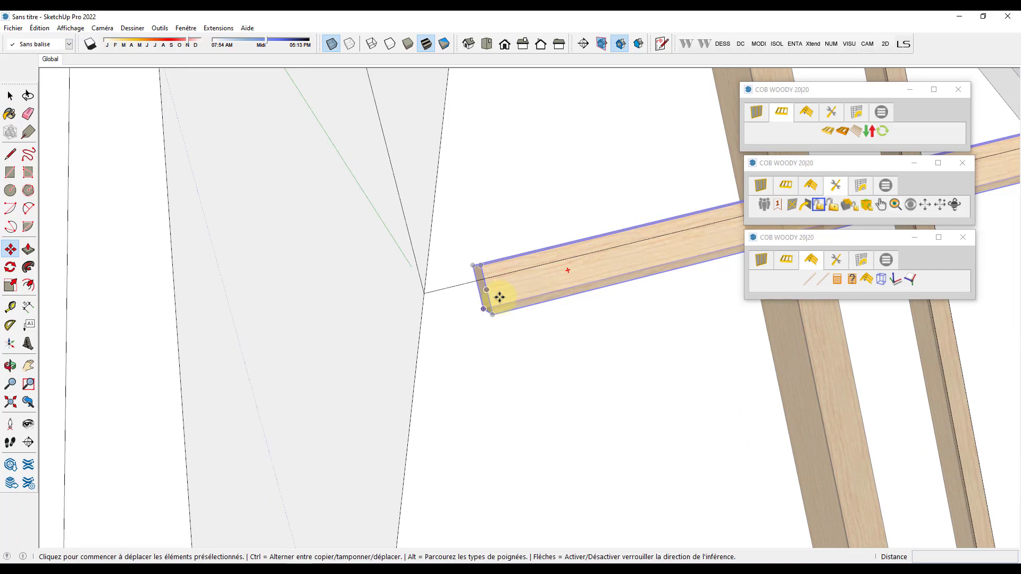
{"action": "left_click", "coordinate": [489, 292]}
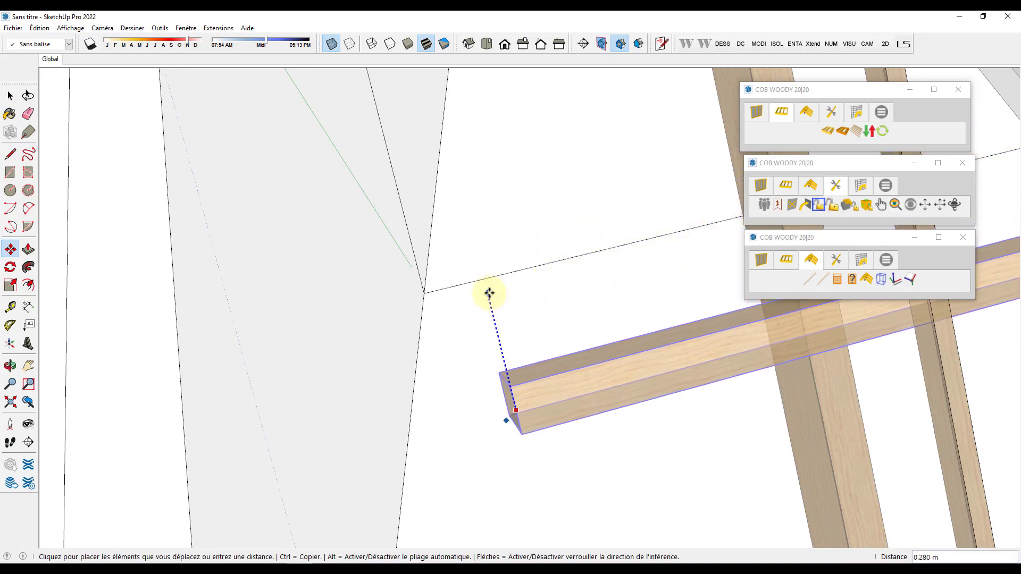
{"action": "left_click", "coordinate": [423, 294]}
{"action": "scroll", "coordinate": [423, 294], "scroll_direction": "down", "scroll_amount": 6}
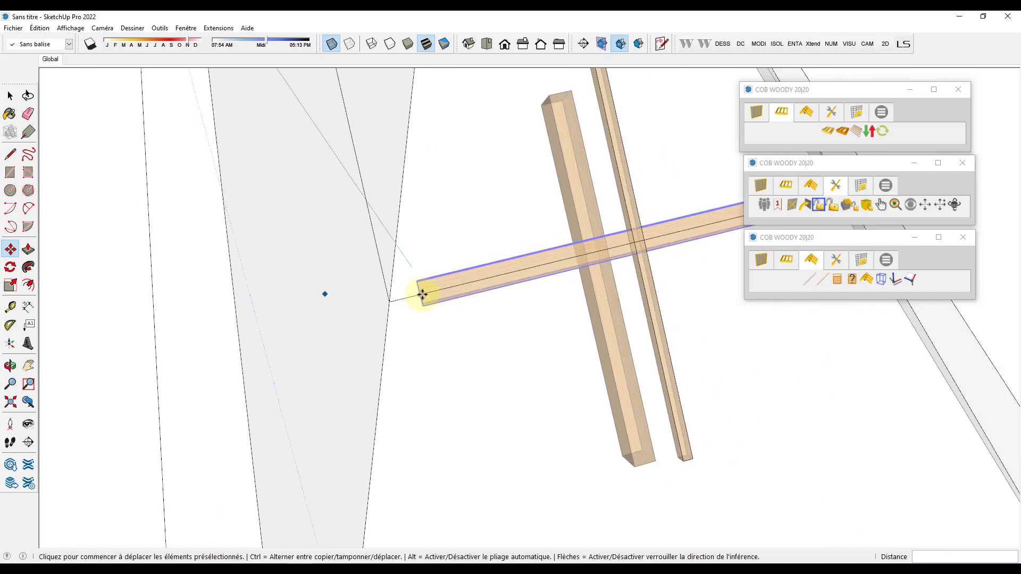
{"action": "middle_click_drag", "start_coordinate": [423, 294], "coordinate": [420, 293]}
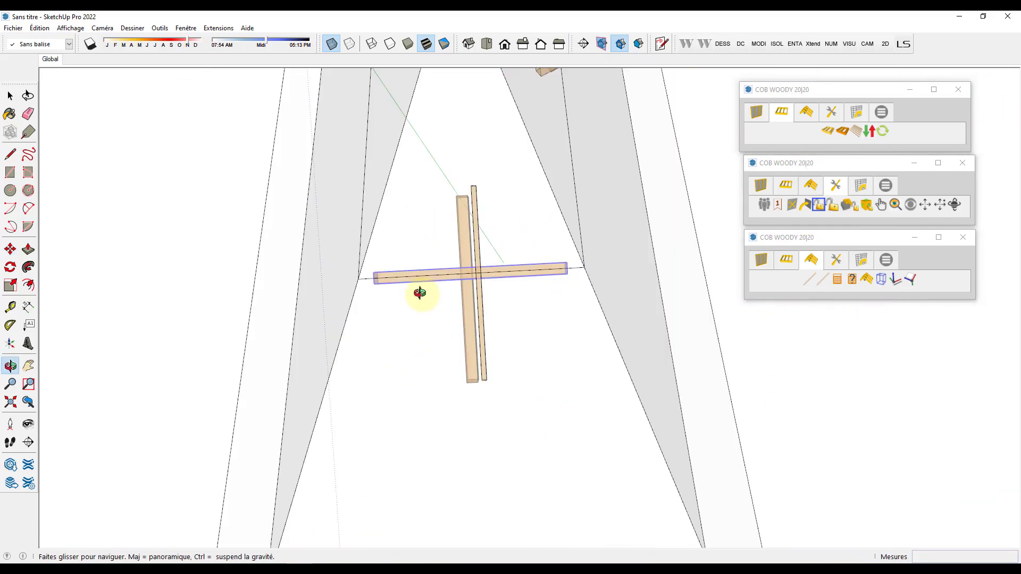
- Move the hip end's wide upright timber about 0.073 m along the red axis, aligning its end midpoint with the roof apex
{"action": "scroll", "coordinate": [420, 294], "scroll_direction": "down", "scroll_amount": 3}
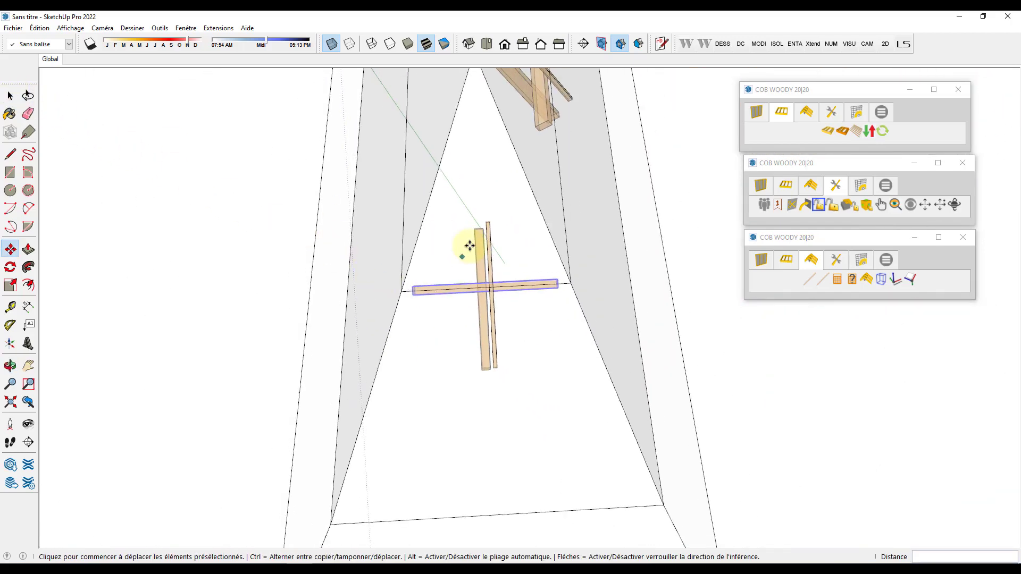
{"action": "scroll", "coordinate": [470, 246], "scroll_direction": "up", "scroll_amount": 3}
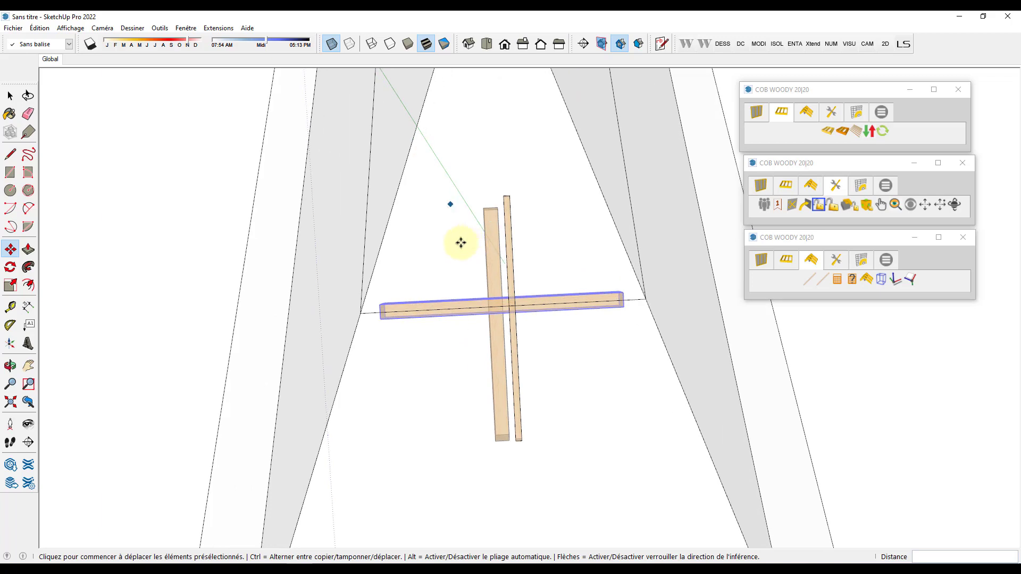
{"action": "left_click", "coordinate": [10, 96]}
{"action": "left_click", "coordinate": [490, 221]}
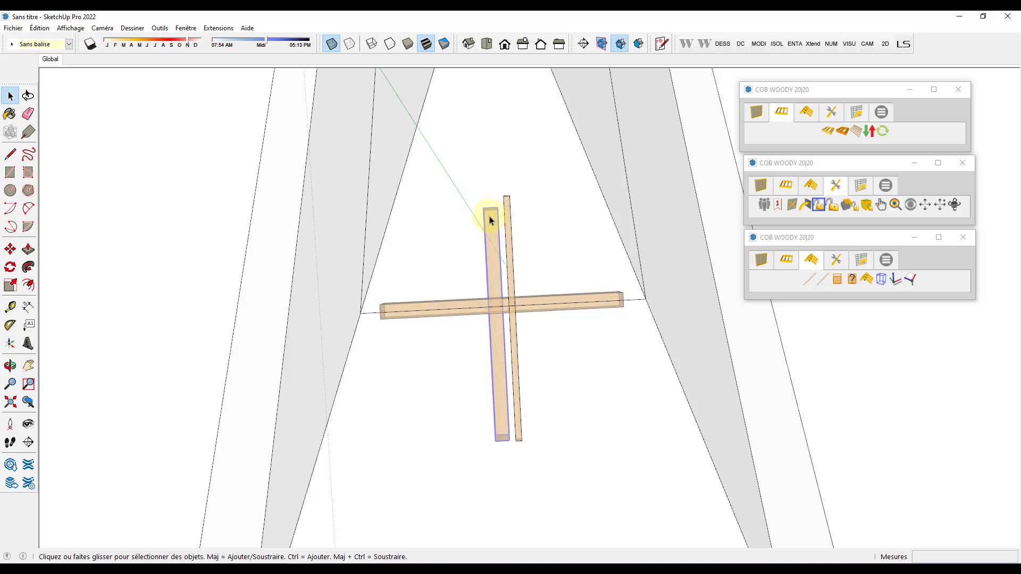
{"action": "key", "text": "m"}
{"action": "scroll", "coordinate": [495, 223], "scroll_direction": "up", "scroll_amount": 4}
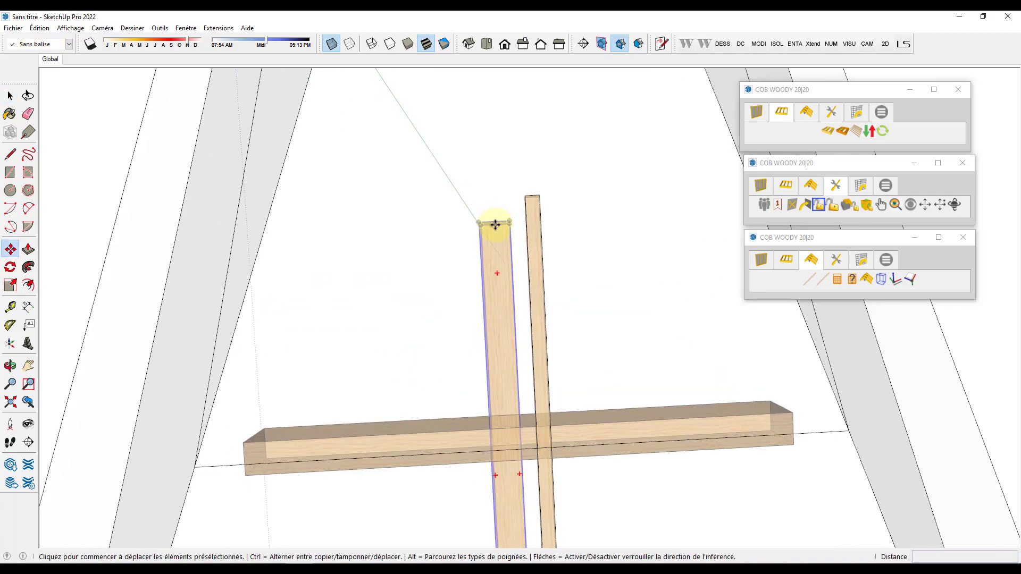
{"action": "left_click", "coordinate": [495, 225]}
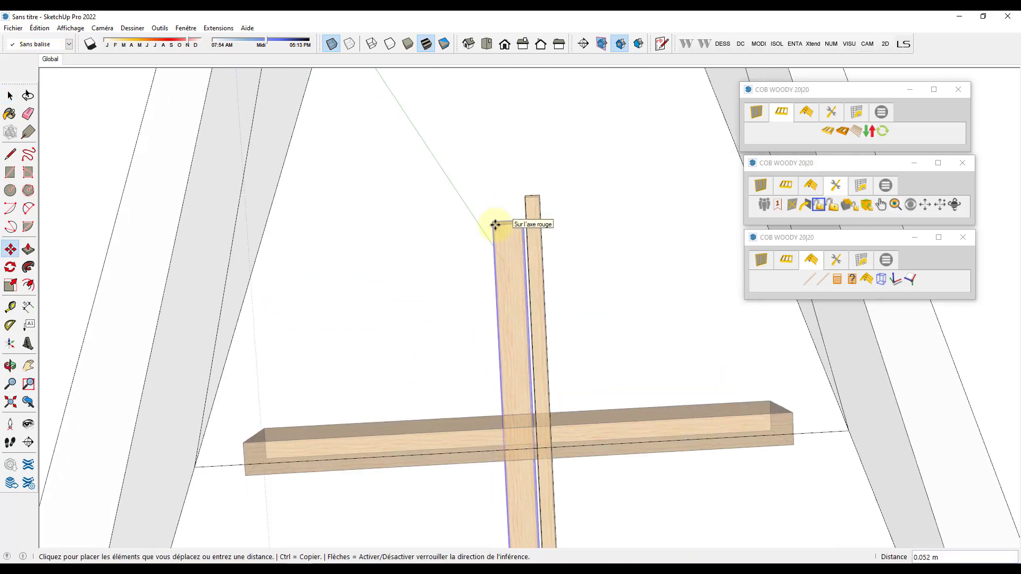
{"action": "scroll", "coordinate": [495, 225], "scroll_direction": "down", "scroll_amount": 6}
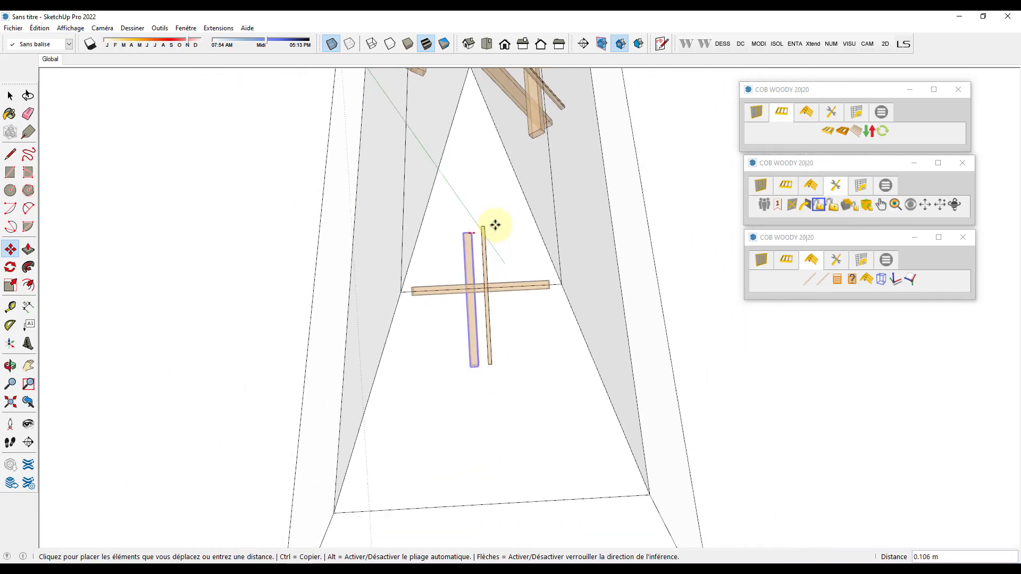
{"action": "left_click", "coordinate": [472, 122]}
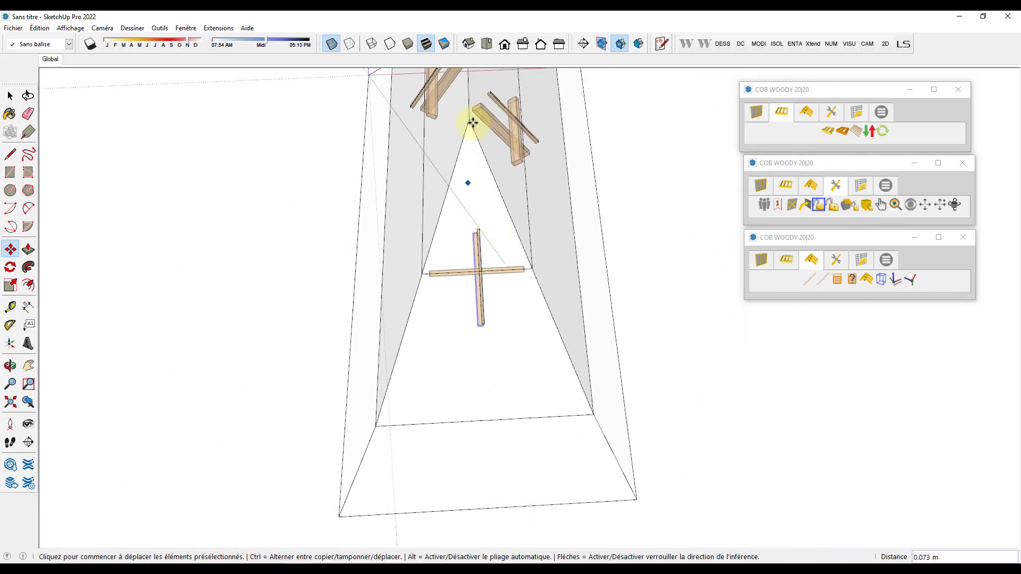
{"action": "middle_click_drag", "start_coordinate": [472, 122], "coordinate": [445, 121]}
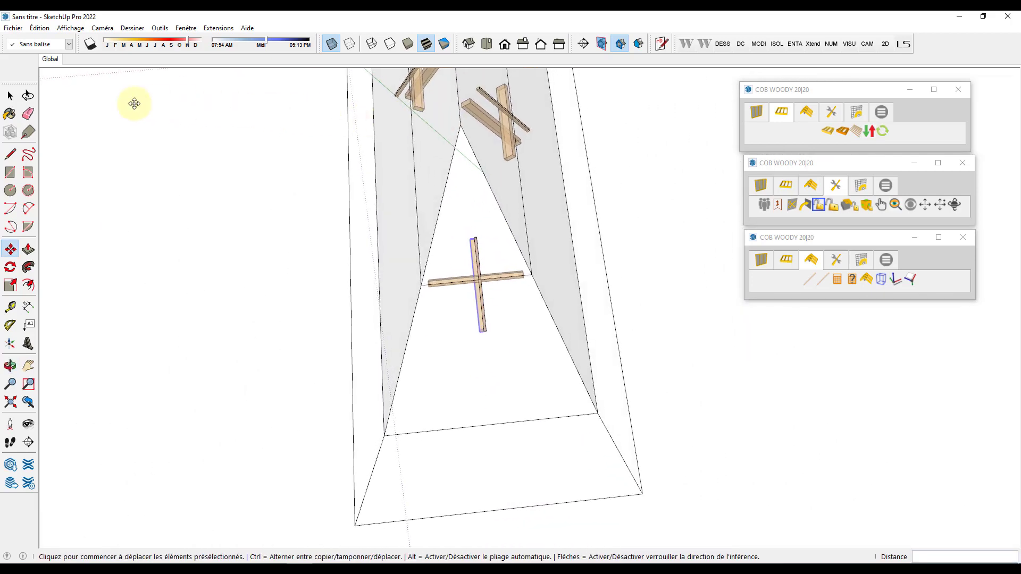
- Move the hip end's thin batten about 0.066 m along the red axis, aligning its end midpoint with the roof apex
{"action": "scroll", "coordinate": [420, 267], "scroll_direction": "up", "scroll_amount": 4}
{"action": "left_click", "coordinate": [9, 96]}
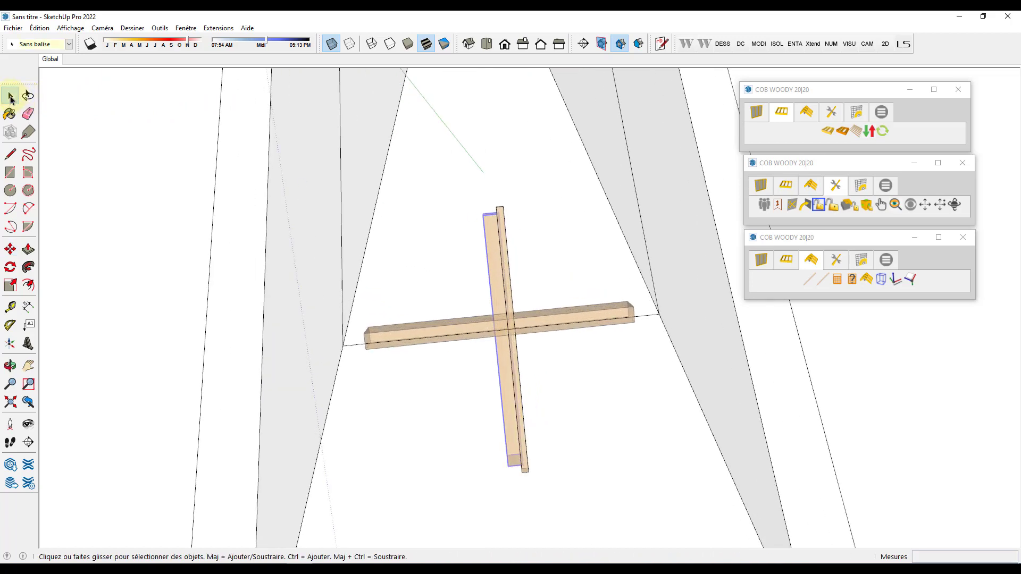
{"action": "scroll", "coordinate": [162, 126], "scroll_direction": "up", "scroll_amount": 4}
{"action": "left_click", "coordinate": [480, 181]}
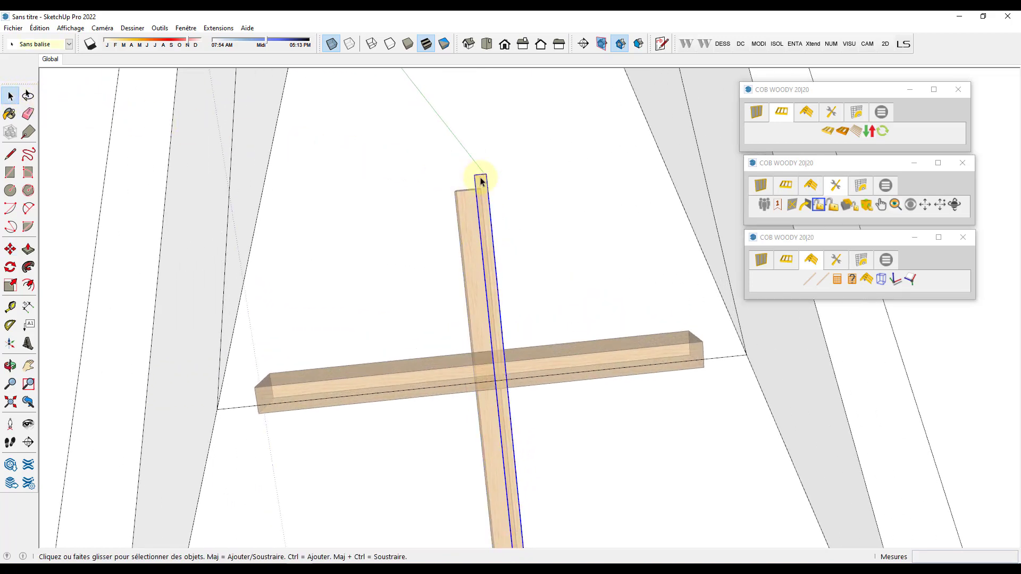
{"action": "key", "text": "m"}
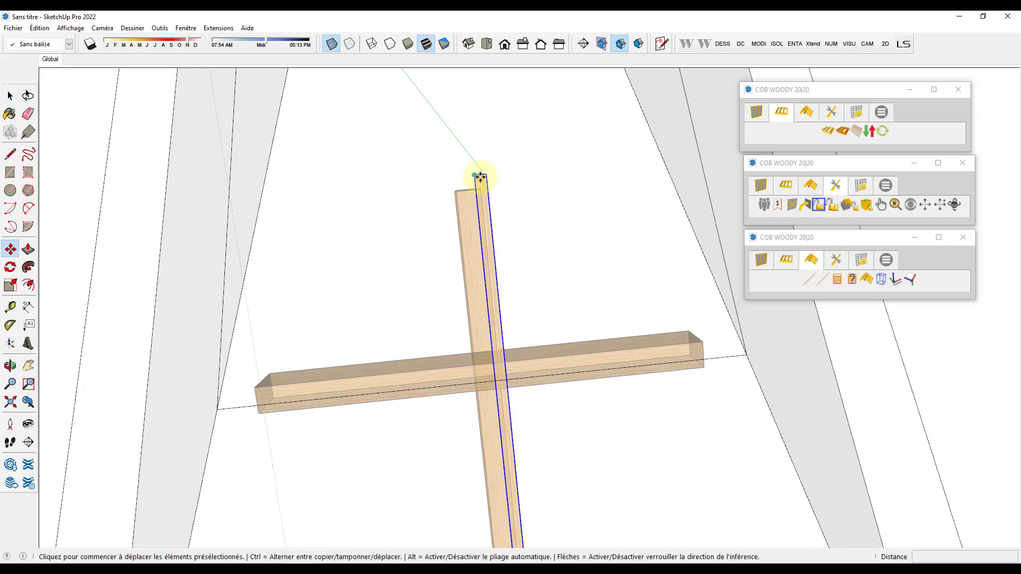
{"action": "scroll", "coordinate": [480, 178], "scroll_direction": "up", "scroll_amount": 2}
{"action": "left_click", "coordinate": [489, 184]}
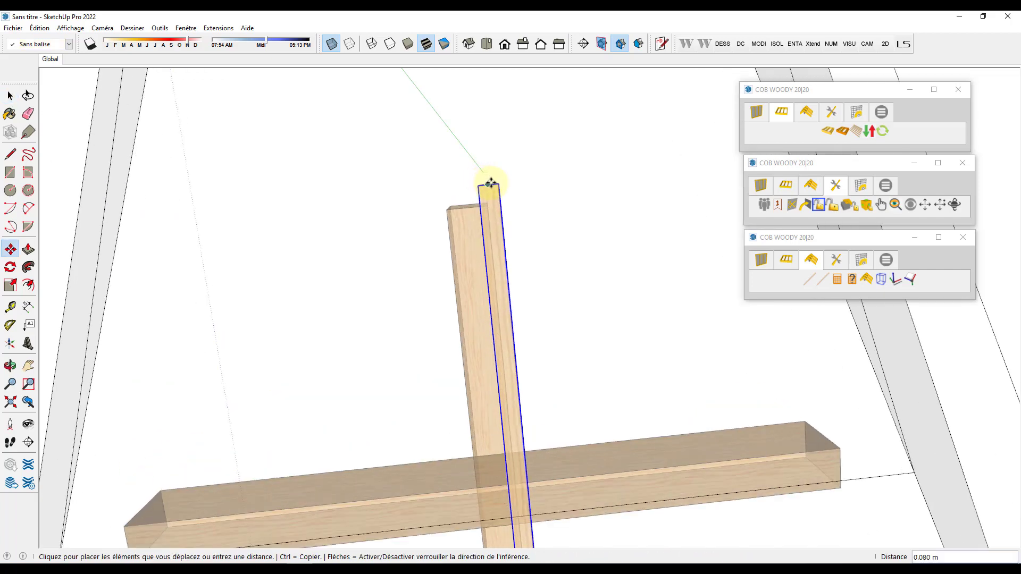
{"action": "scroll", "coordinate": [505, 182], "scroll_direction": "down", "scroll_amount": 6}
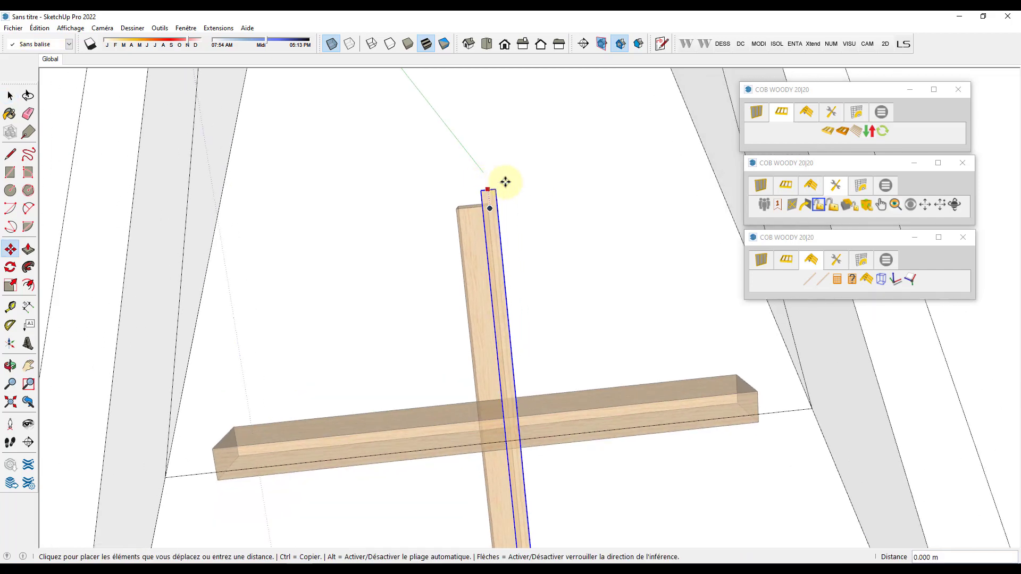
{"action": "scroll", "coordinate": [485, 141], "scroll_direction": "down", "scroll_amount": 5}
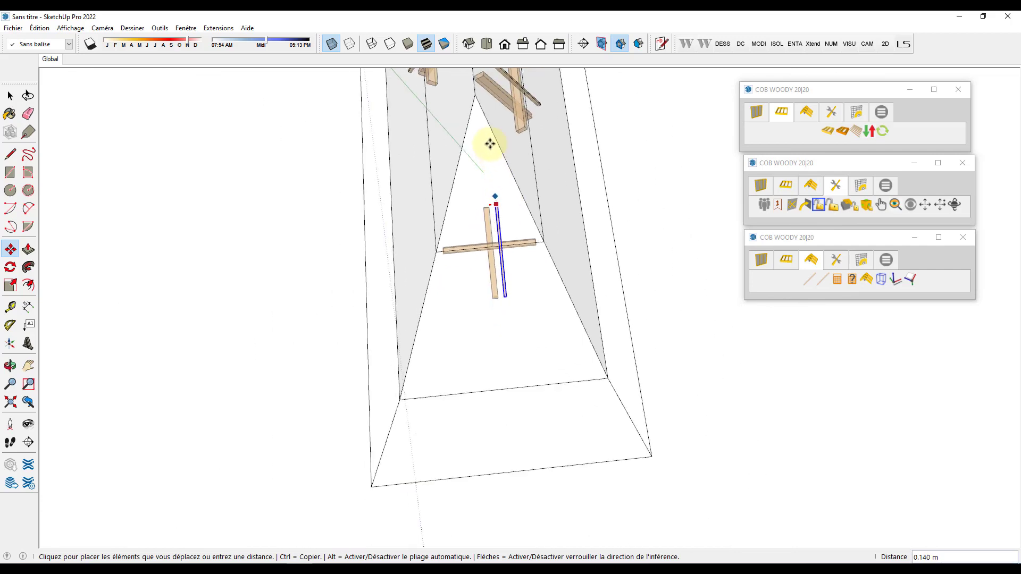
{"action": "left_click", "coordinate": [478, 115]}
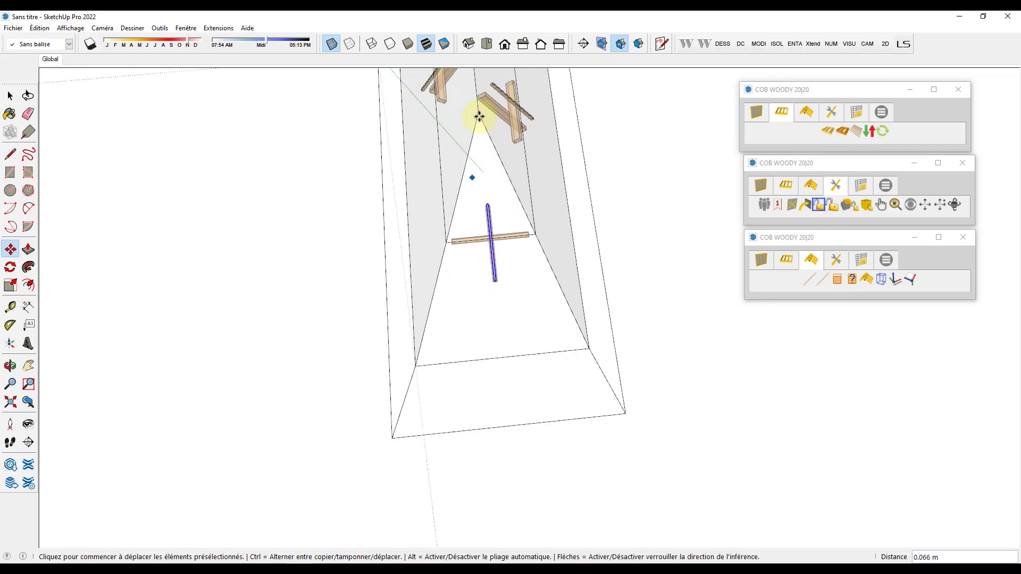
- Clear the selection and restore the Global scene to show the whole roof and the loose timbers
{"action": "left_click", "coordinate": [10, 95]}
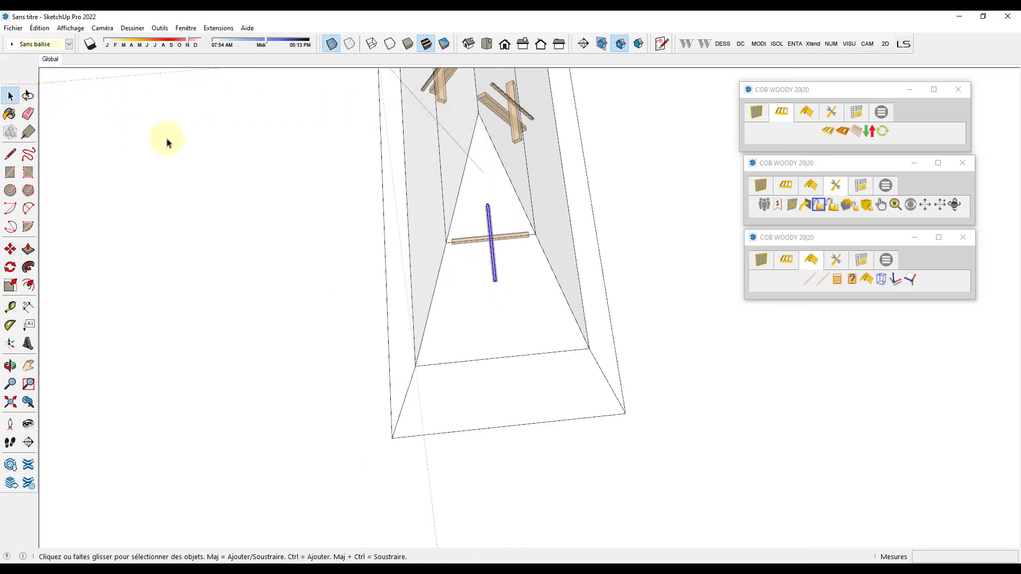
{"action": "left_click", "coordinate": [230, 160]}
{"action": "middle_click_drag", "start_coordinate": [230, 160], "coordinate": [106, 90]}
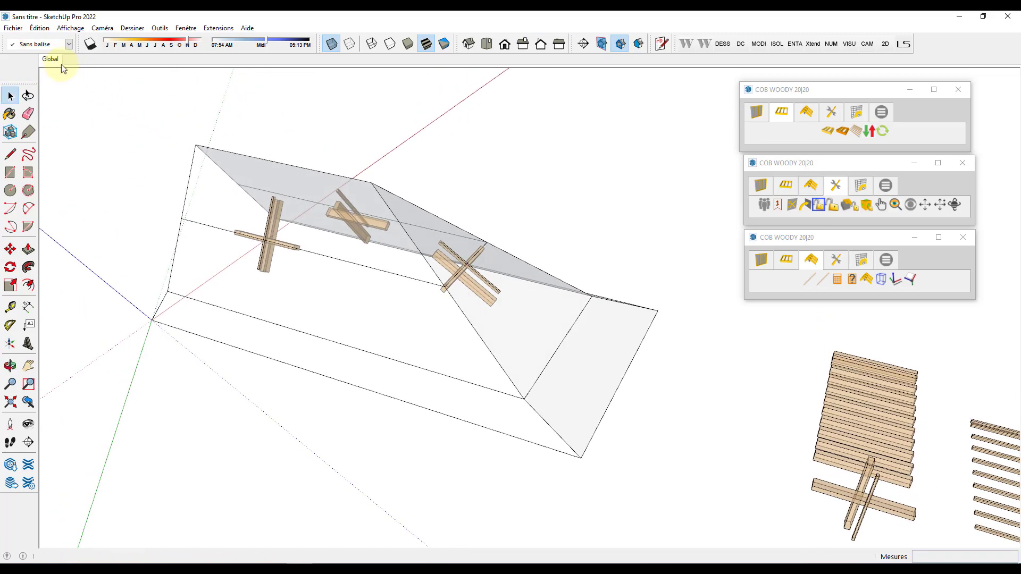
{"action": "left_click", "coordinate": [51, 59]}
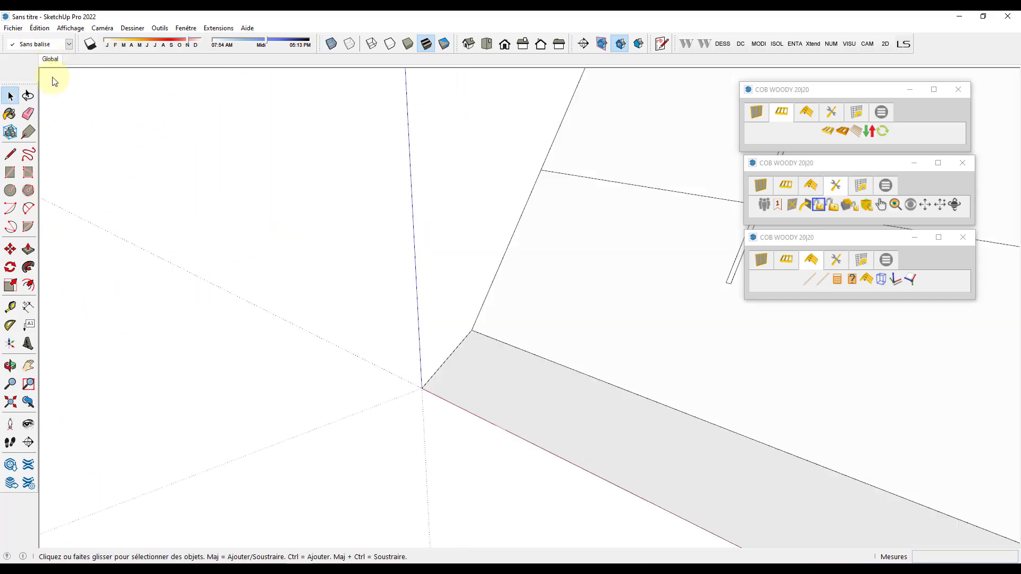
{"action": "middle_click_drag", "start_coordinate": [62, 191], "coordinate": [86, 284]}
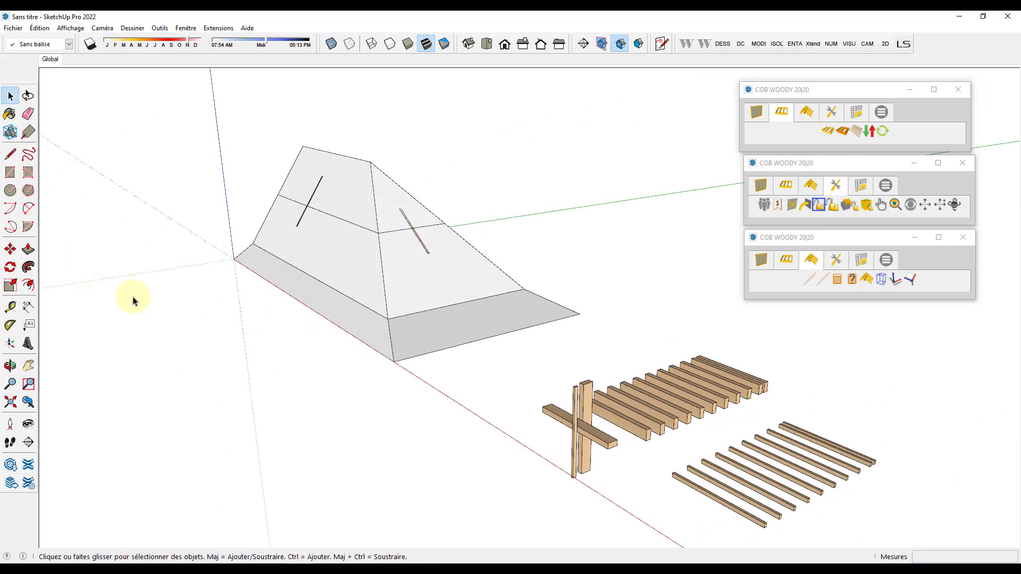
- Copy the foremost thick timber of the loose rafter row to the clipboard
{"action": "left_click", "coordinate": [641, 433]}
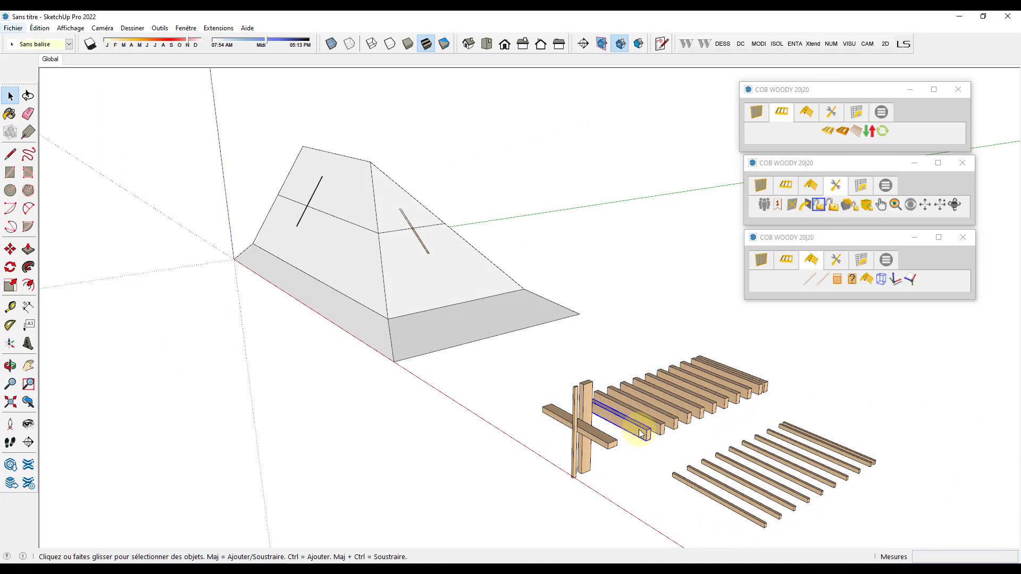
{"action": "left_click", "coordinate": [40, 28]}
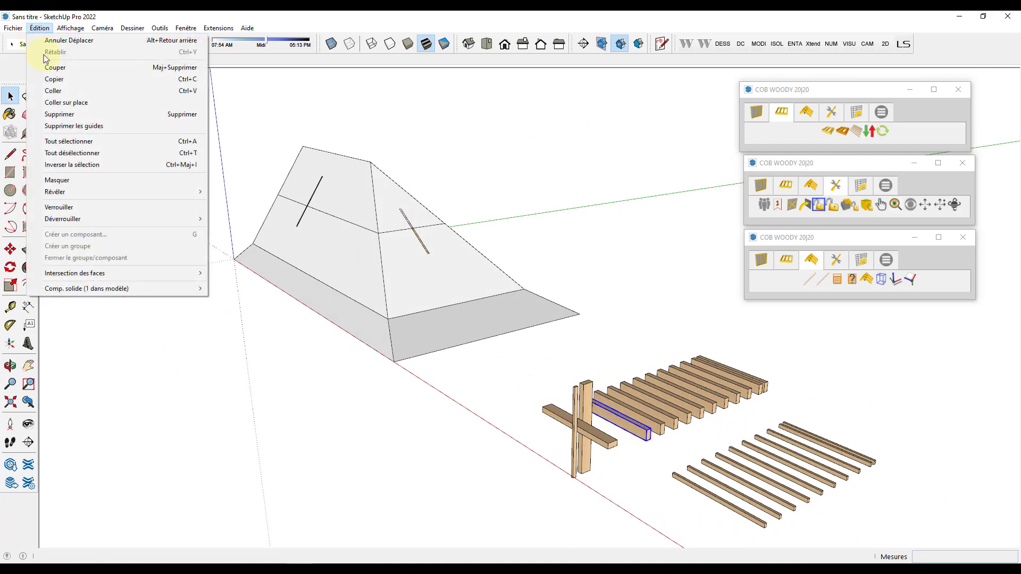
{"action": "left_click", "coordinate": [56, 85]}
- Align the drawing axes with the lower segment of the near hip and paste the copied timber beside the long slope
{"action": "middle_click_drag", "start_coordinate": [225, 186], "coordinate": [380, 288]}
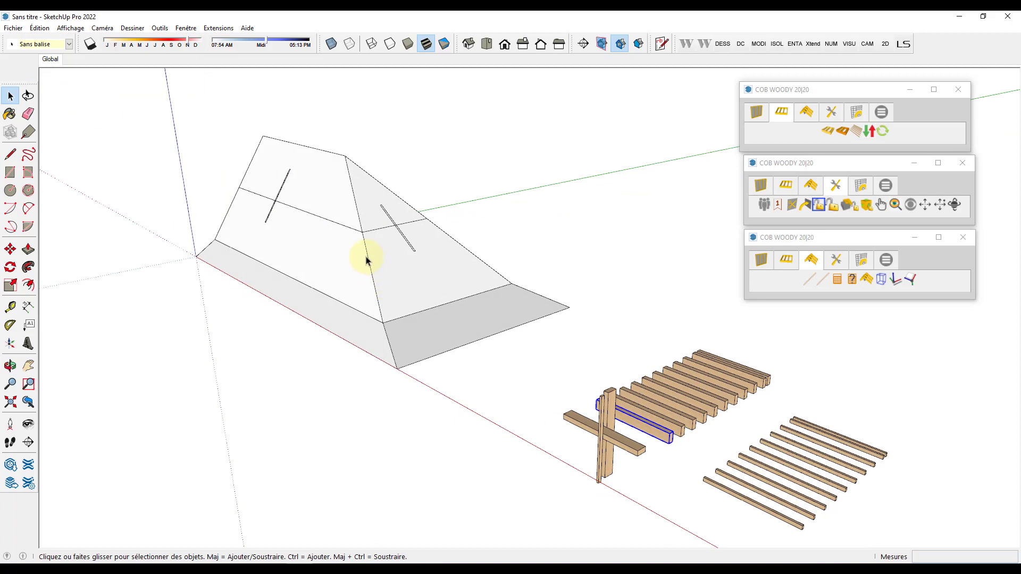
{"action": "left_click", "coordinate": [366, 261]}
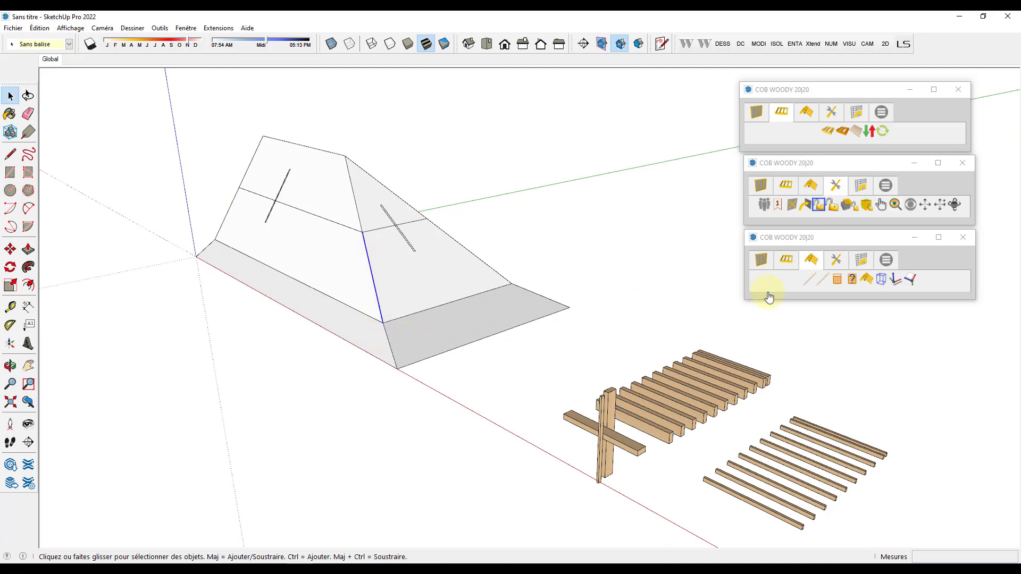
{"action": "left_click", "coordinate": [896, 282]}
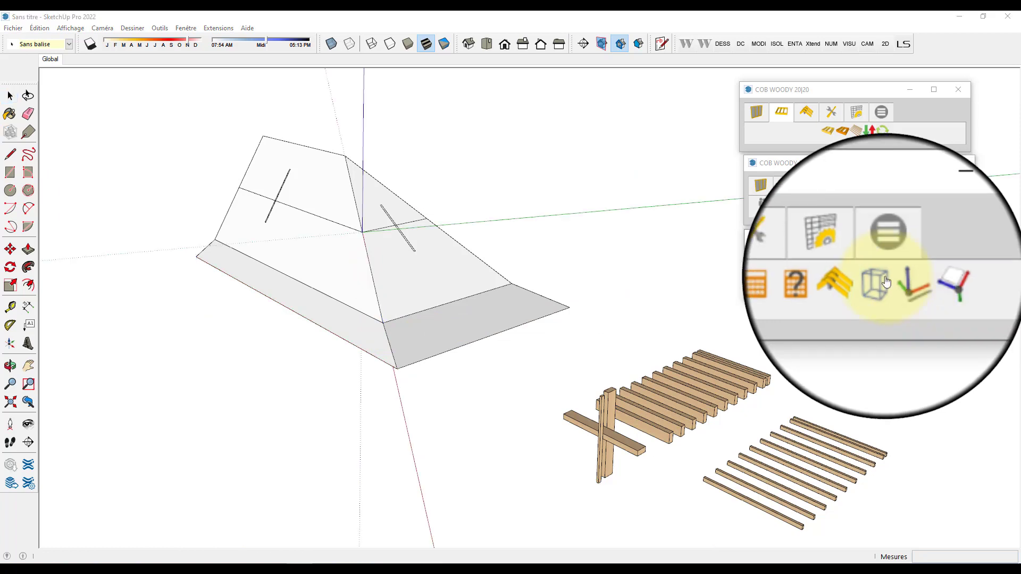
{"action": "scroll", "coordinate": [413, 228], "scroll_direction": "up", "scroll_amount": 2}
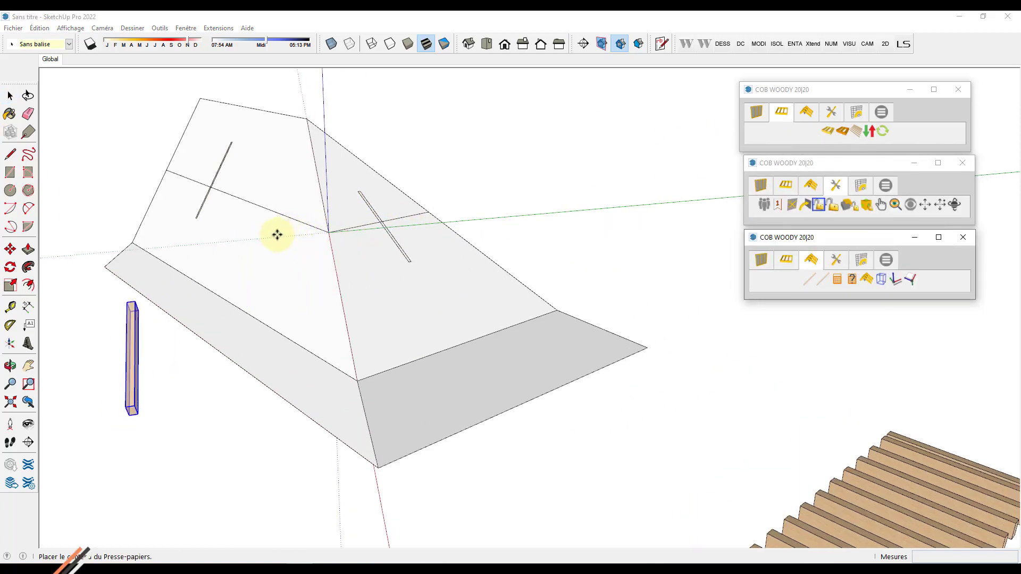
{"action": "left_click", "coordinate": [150, 276]}
{"action": "left_click", "coordinate": [8, 95]}
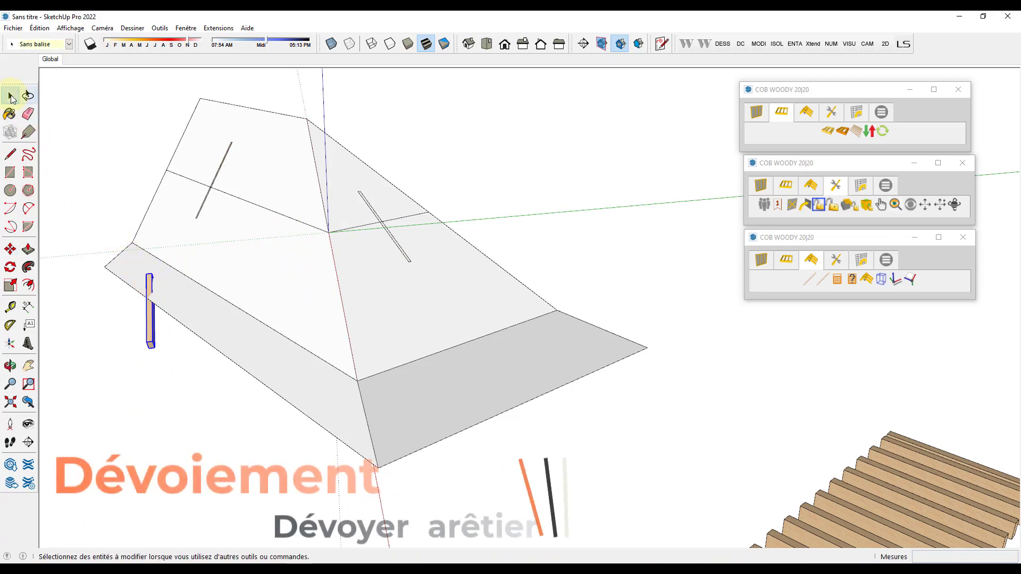
{"action": "left_click", "coordinate": [76, 111]}
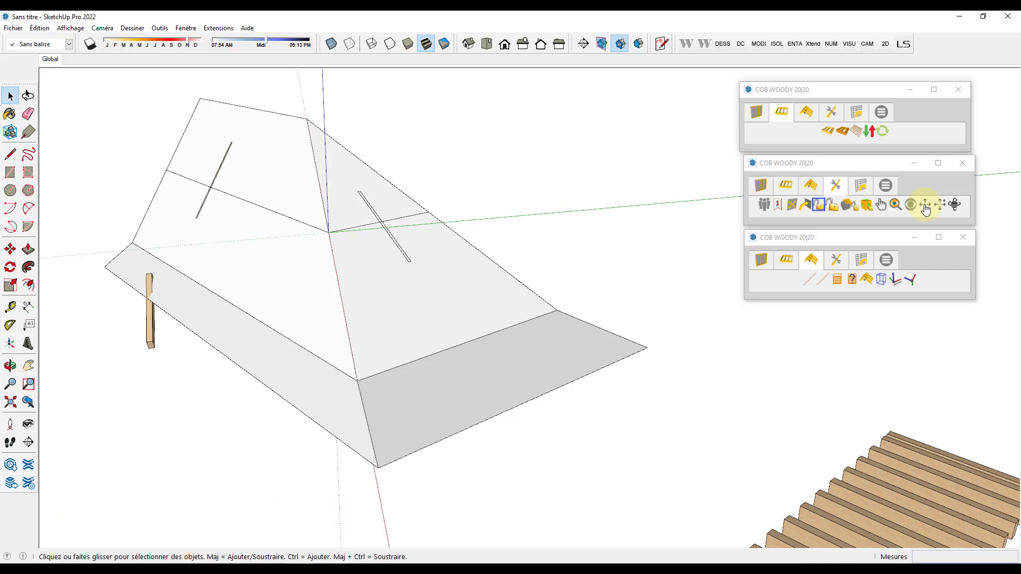
- Create a guide line parallel to the long slope's lower edge, about 0.57 m up the slope
{"action": "left_click", "coordinate": [10, 306]}
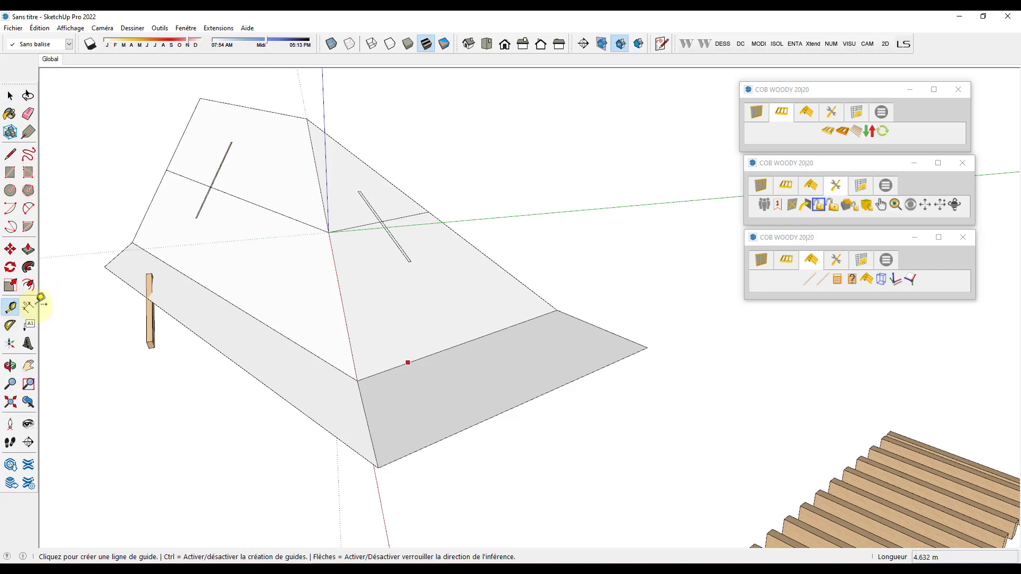
{"action": "left_click", "coordinate": [290, 340]}
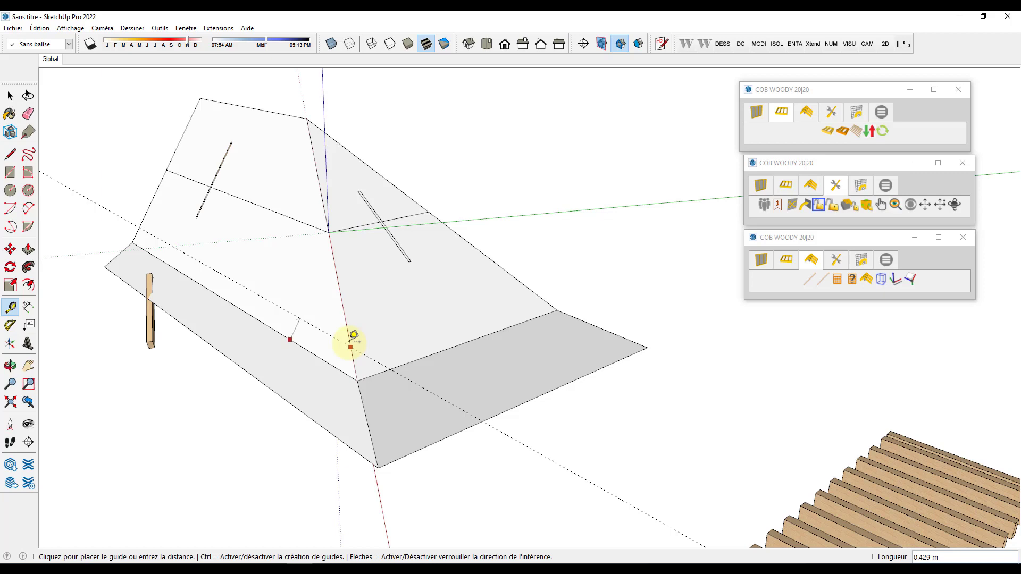
{"action": "left_click", "coordinate": [350, 338]}
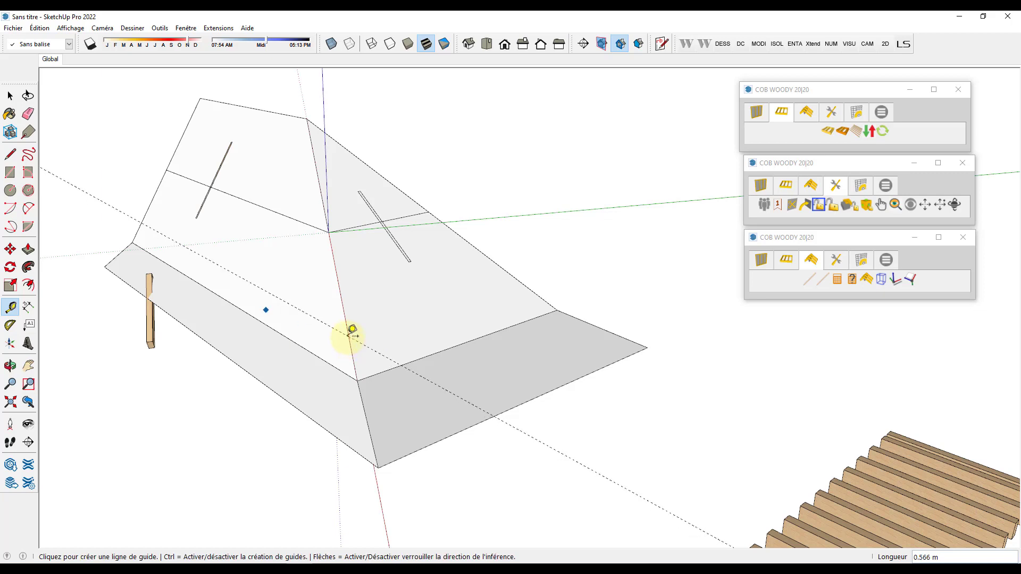
{"action": "key", "text": "space"}
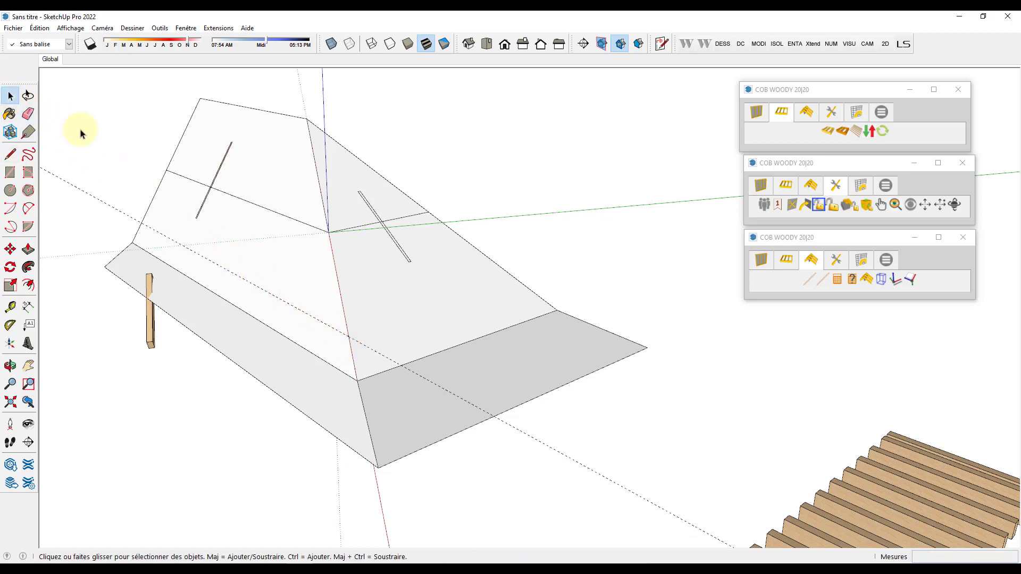
- Move the pasted hip timber by a bottom corner of its lower end onto the guide line on the long slope
{"action": "scroll", "coordinate": [81, 133], "scroll_direction": "up", "scroll_amount": 3}
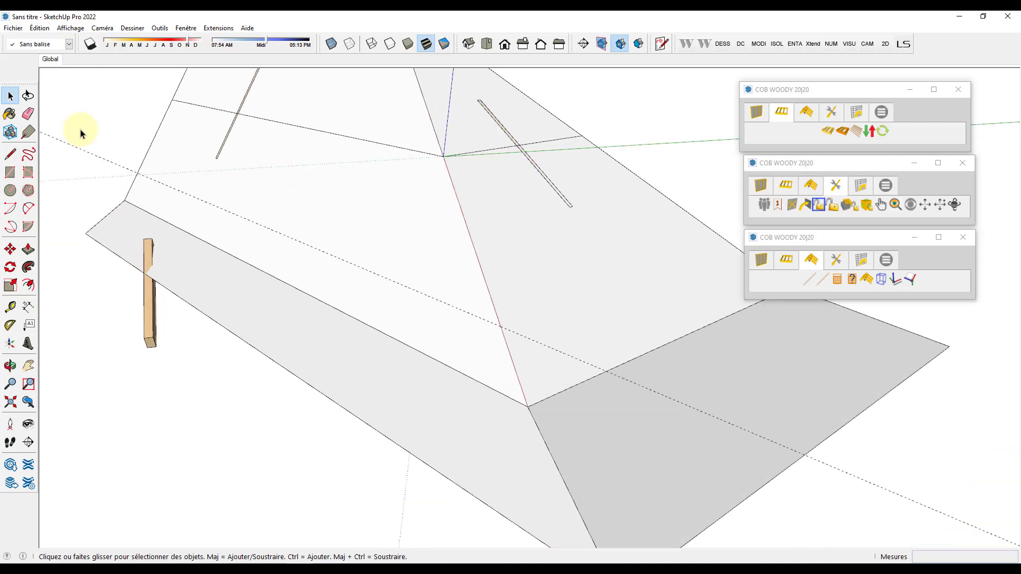
{"action": "left_click", "coordinate": [150, 326]}
{"action": "left_click", "coordinate": [926, 204]}
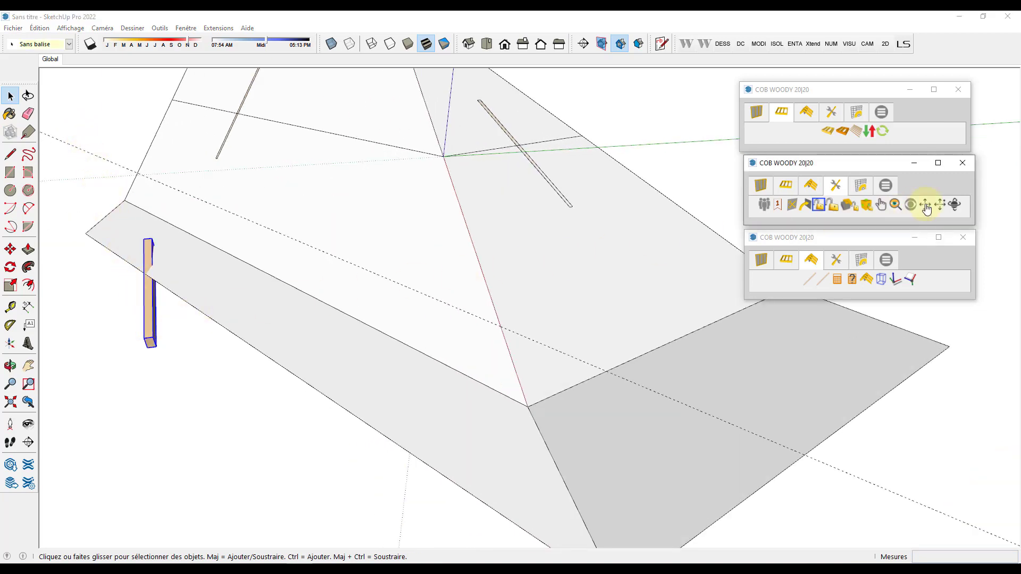
{"action": "left_click", "coordinate": [147, 347]}
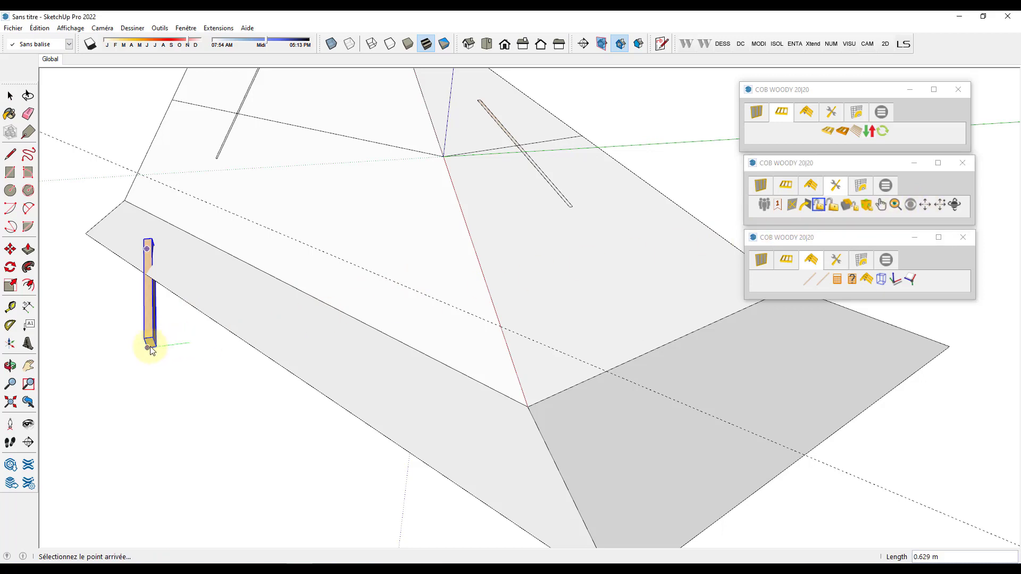
{"action": "left_click", "coordinate": [456, 308]}
- Hide the lower face of the long slope to expose the hip timber's end
{"action": "middle_click_drag", "start_coordinate": [456, 308], "coordinate": [448, 345]}
{"action": "right_click", "coordinate": [447, 347]}
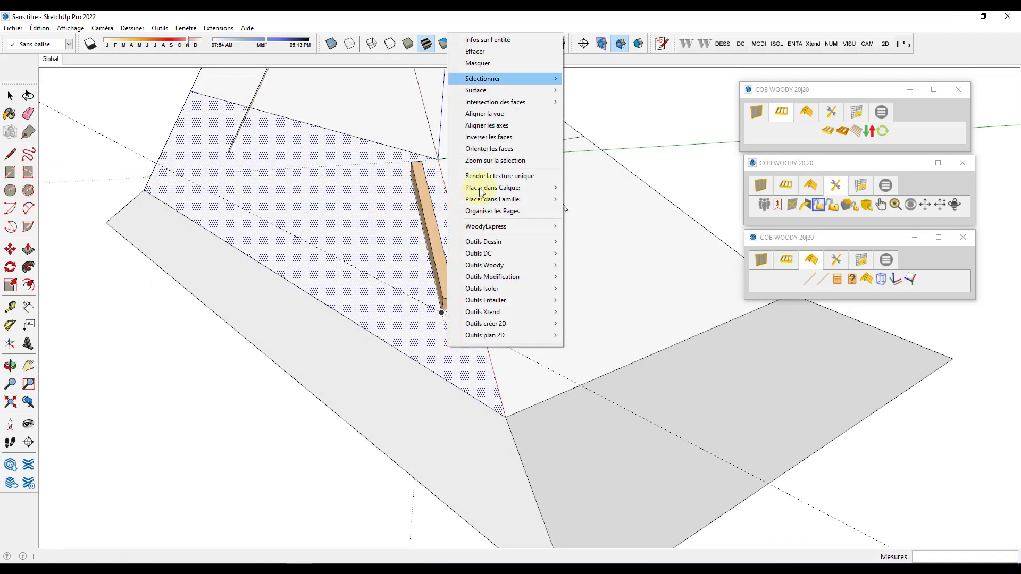
{"action": "left_click", "coordinate": [504, 65]}
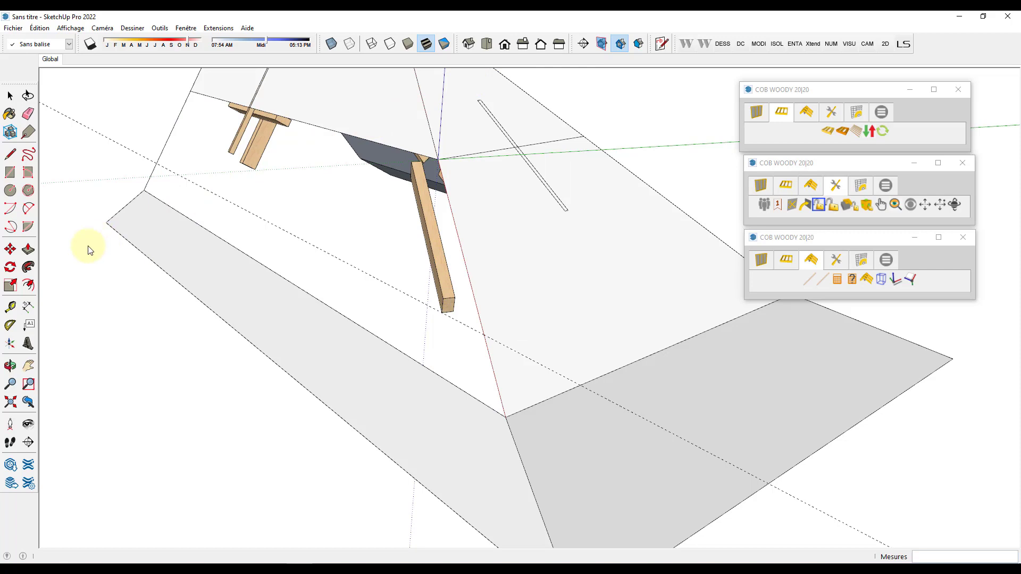
- Create a second guide parallel to the first, about 0.11 m away, through the other bottom corner of the timber's lower end
{"action": "key", "text": "t"}
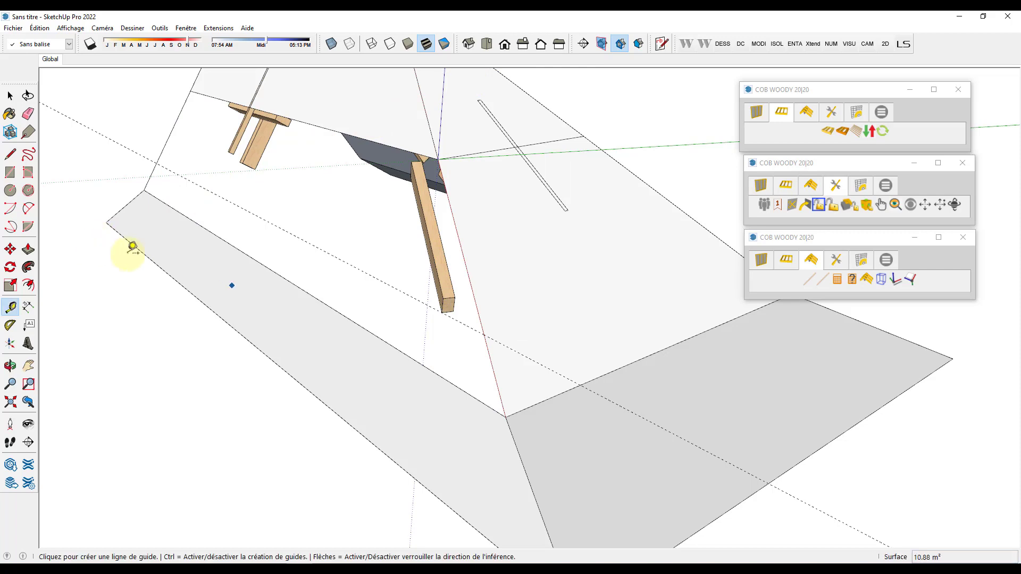
{"action": "scroll", "coordinate": [458, 318], "scroll_direction": "up", "scroll_amount": 3}
{"action": "left_click", "coordinate": [458, 318]}
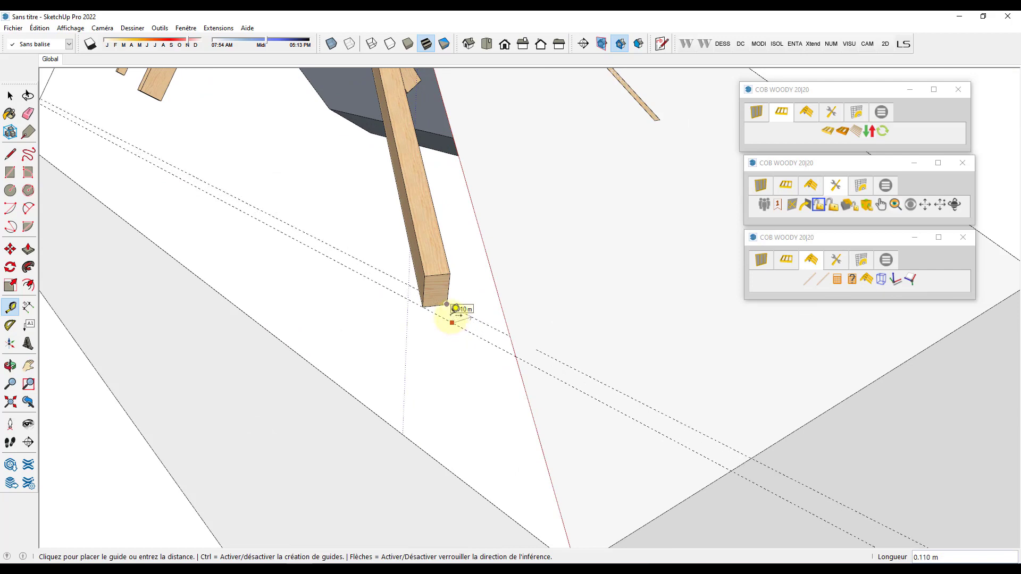
{"action": "left_click", "coordinate": [450, 298]}
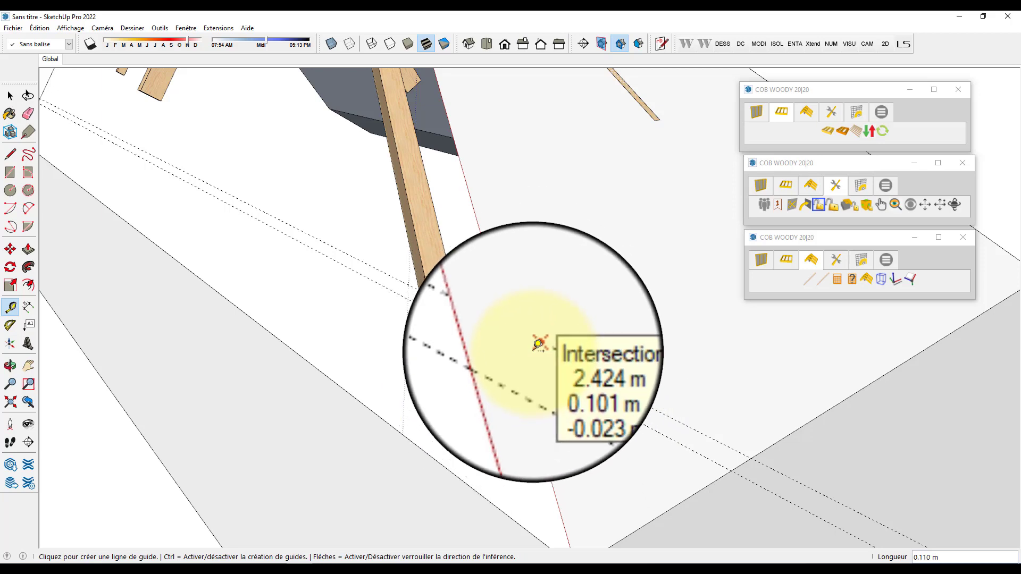
- Move the hip timber 0.667 m, placing its bottom end corner where the second guide pierces the hip end slope
{"action": "left_click", "coordinate": [10, 97]}
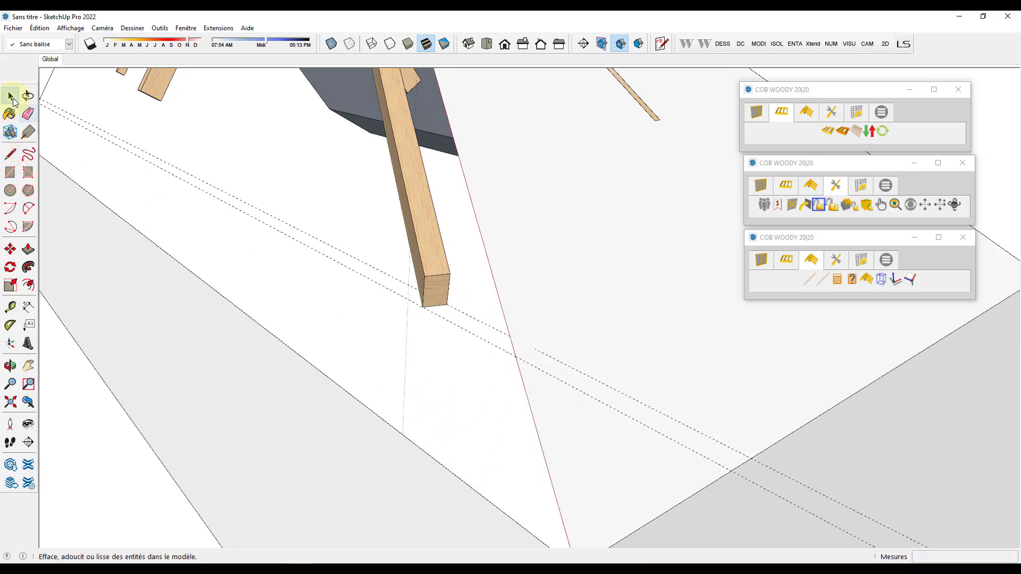
{"action": "left_click", "coordinate": [426, 229]}
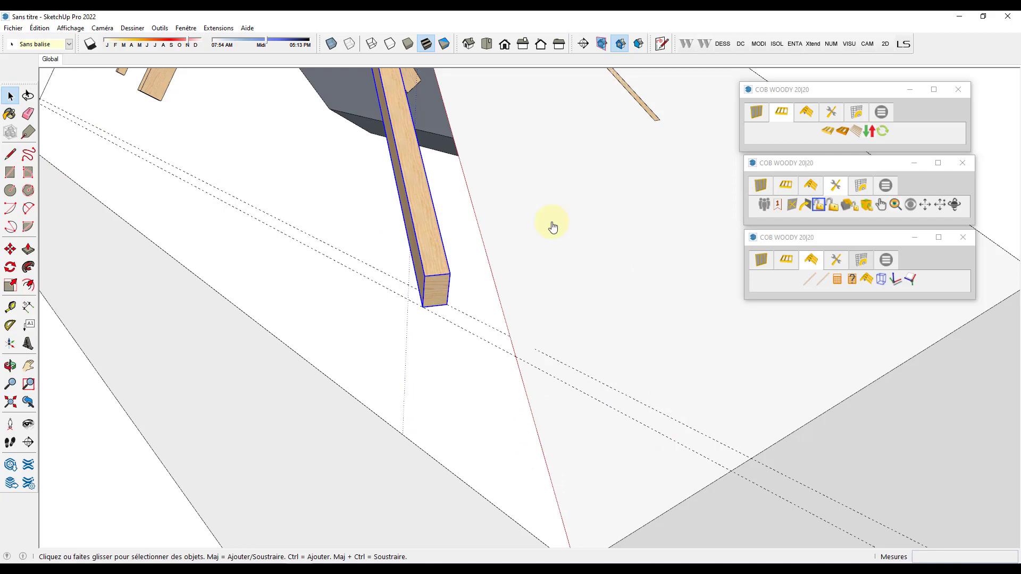
{"action": "left_click", "coordinate": [926, 206]}
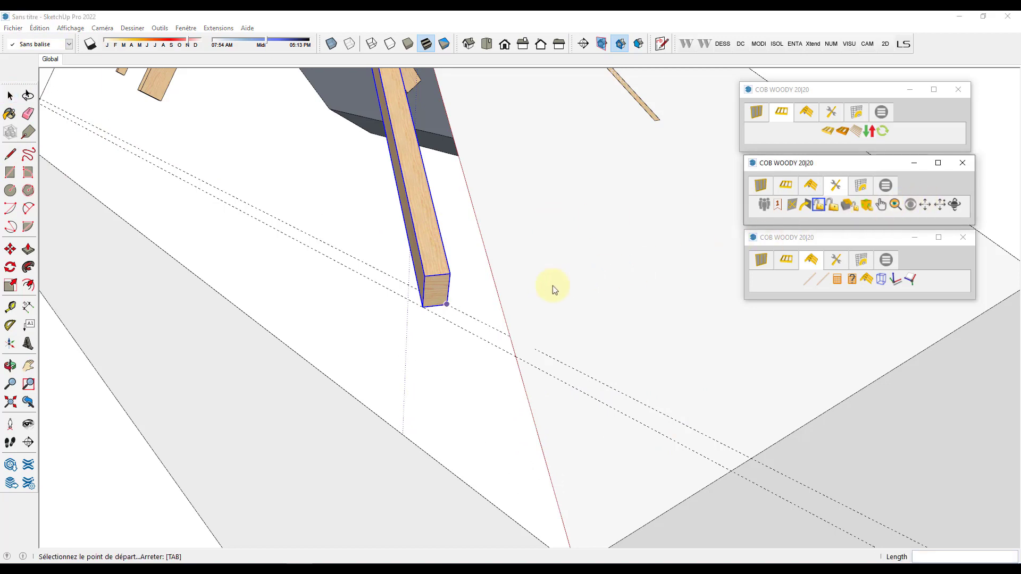
{"action": "left_click", "coordinate": [447, 306]}
{"action": "left_click", "coordinate": [536, 352]}
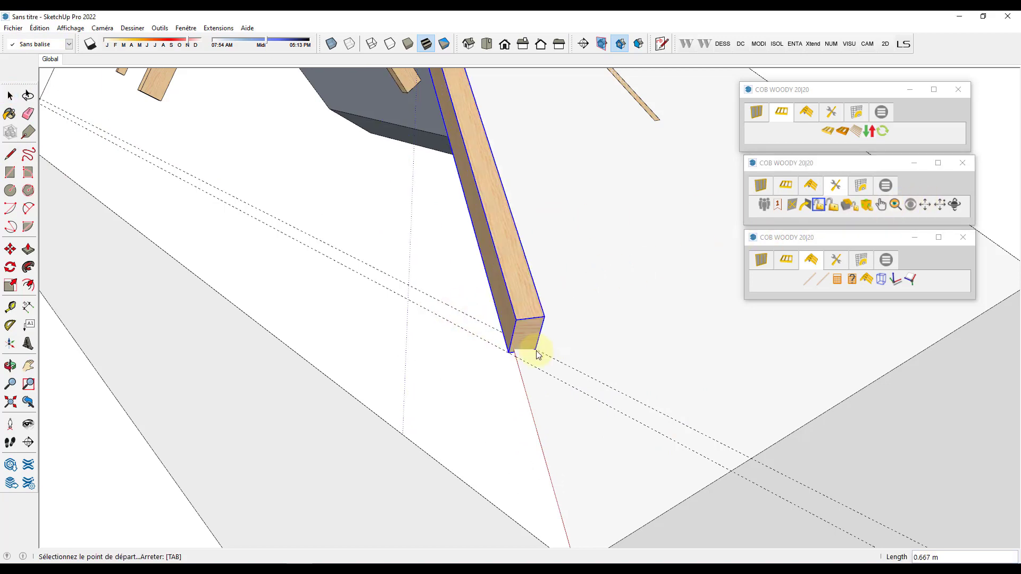
- Move the hip timber down 0.217 m, aligning its upper end corner with the hip's lower endpoint, and clear the selection
{"action": "middle_click_drag", "start_coordinate": [538, 349], "coordinate": [478, 336]}
{"action": "key", "text": "m"}
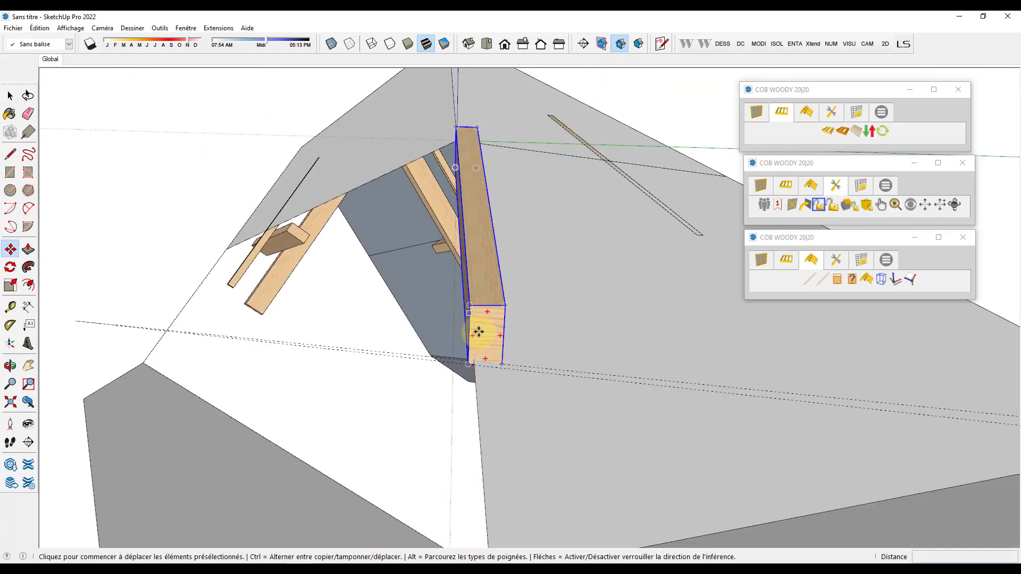
{"action": "left_click", "coordinate": [468, 308]}
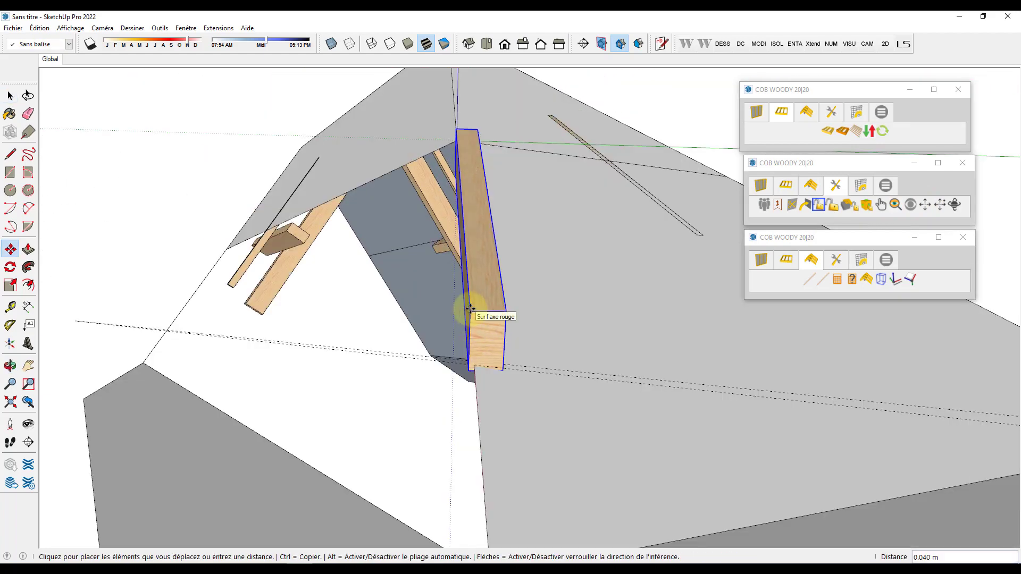
{"action": "scroll", "coordinate": [471, 410], "scroll_direction": "down", "scroll_amount": 3}
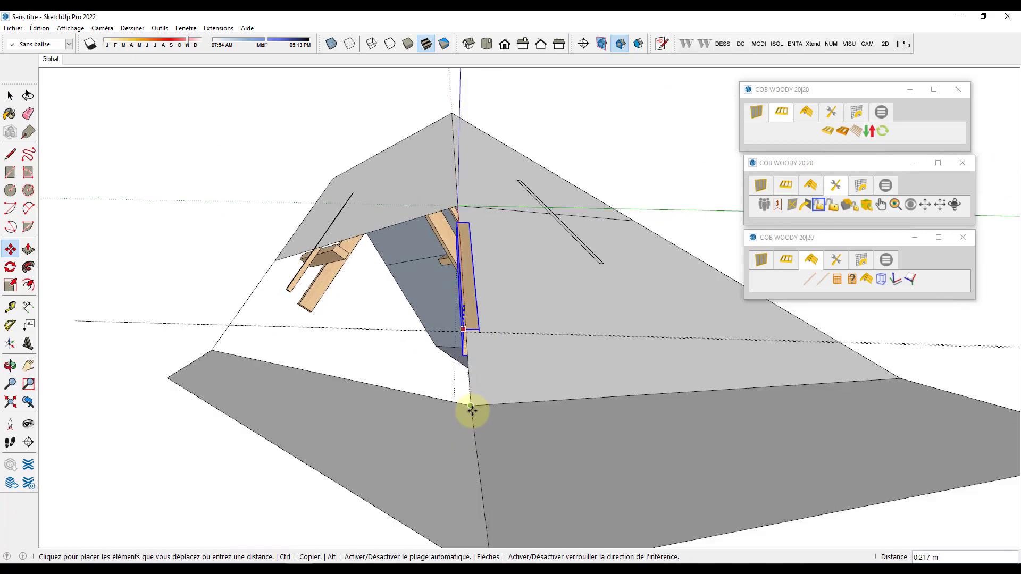
{"action": "left_click", "coordinate": [471, 410]}
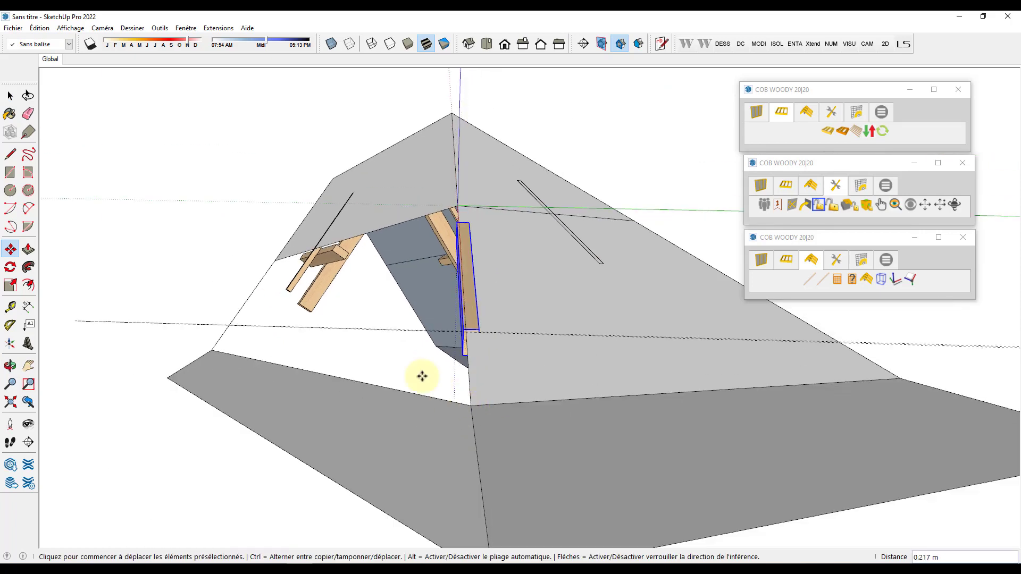
{"action": "left_click", "coordinate": [10, 96]}
{"action": "left_click", "coordinate": [102, 112]}
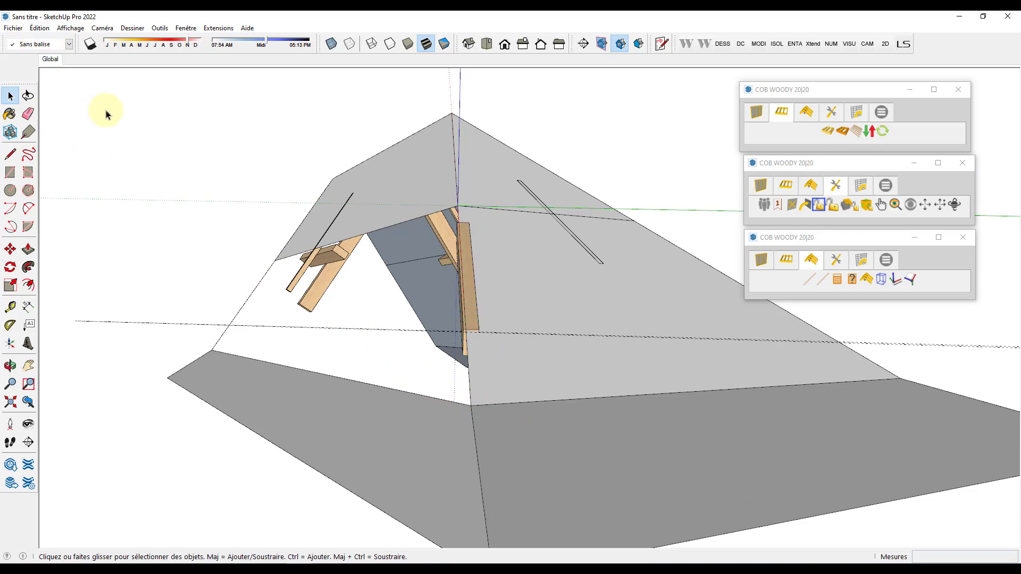
- Align the axes with the lower segment of the opposite hip and paste another copy of the timber beside the hip end
{"action": "middle_click_drag", "start_coordinate": [105, 112], "coordinate": [188, 175]}
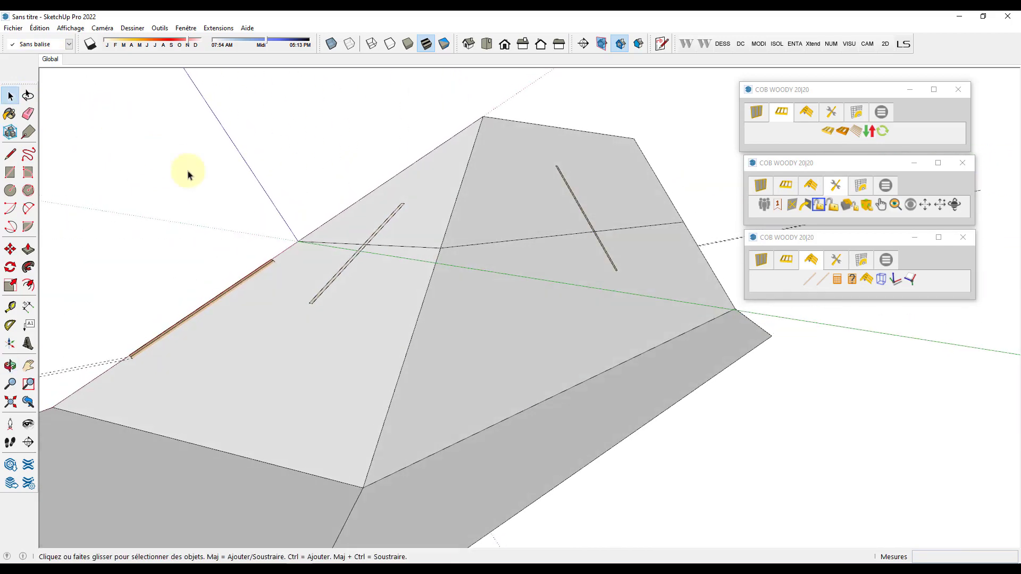
{"action": "left_click", "coordinate": [412, 338]}
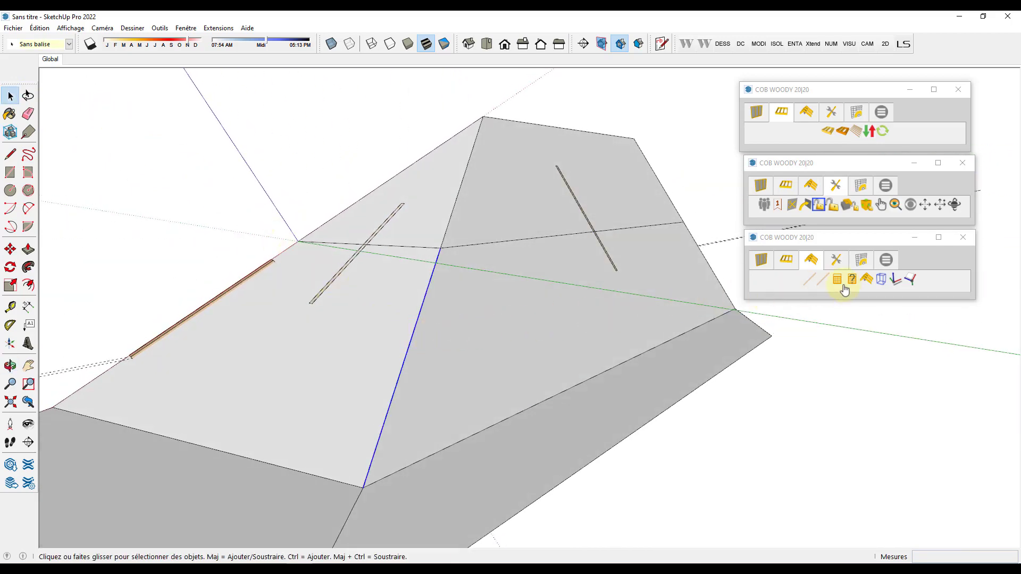
{"action": "left_click", "coordinate": [896, 279]}
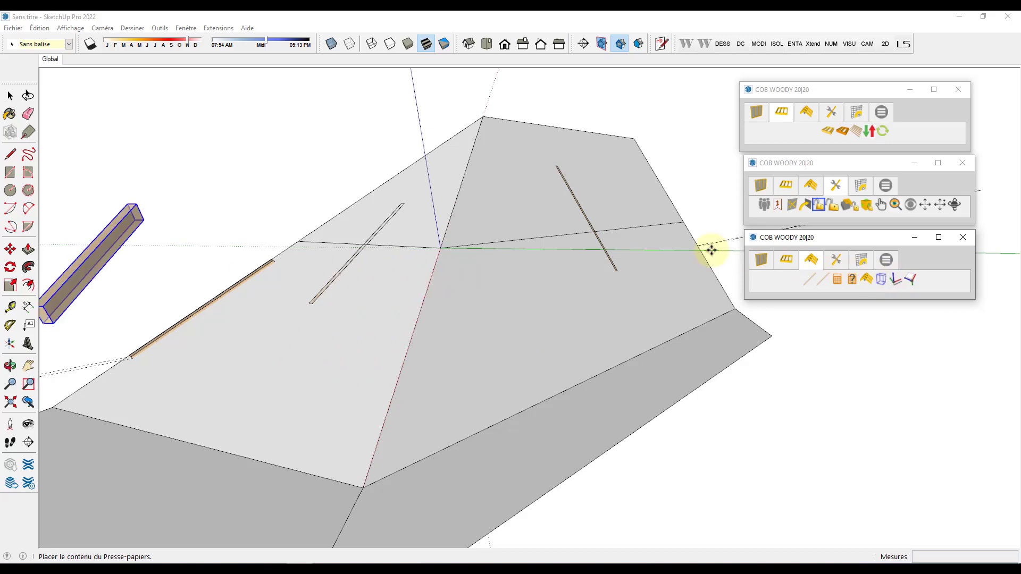
{"action": "left_click", "coordinate": [211, 161]}
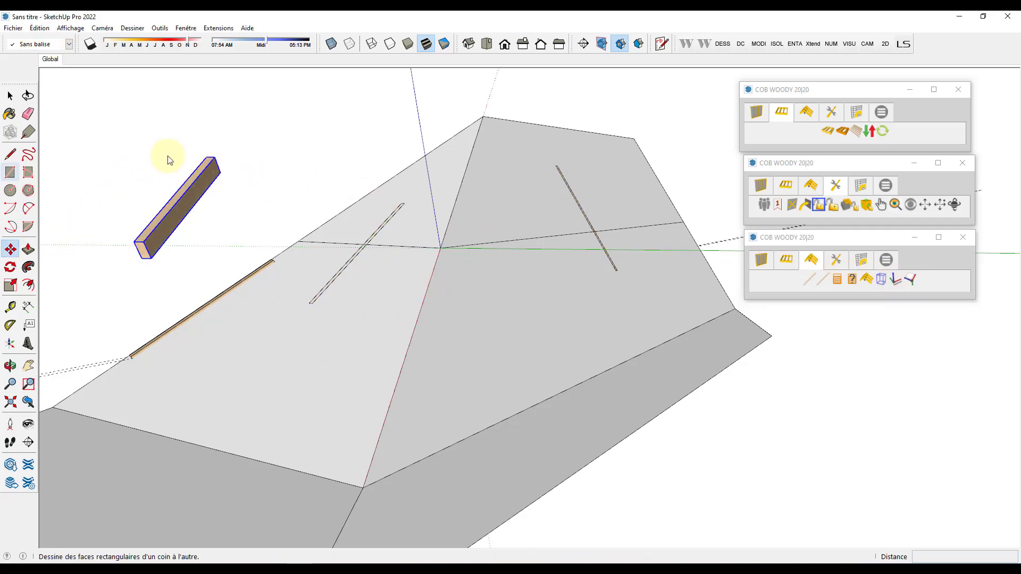
{"action": "left_click", "coordinate": [11, 96]}
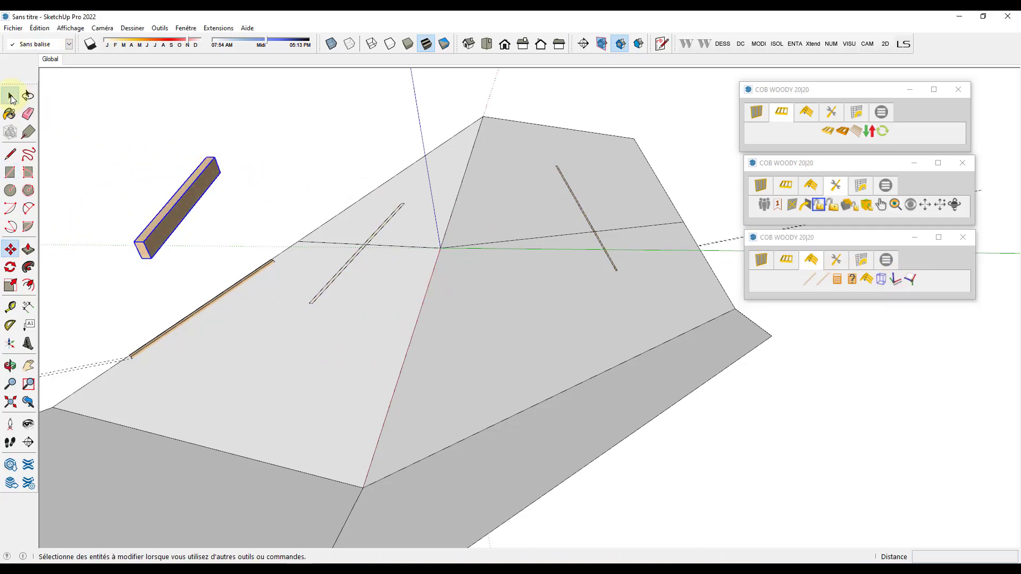
- Create a guide parallel to the hip end's eave edge, about 0.57 m up the slope
{"action": "left_click", "coordinate": [10, 308]}
{"action": "left_click", "coordinate": [309, 474]}
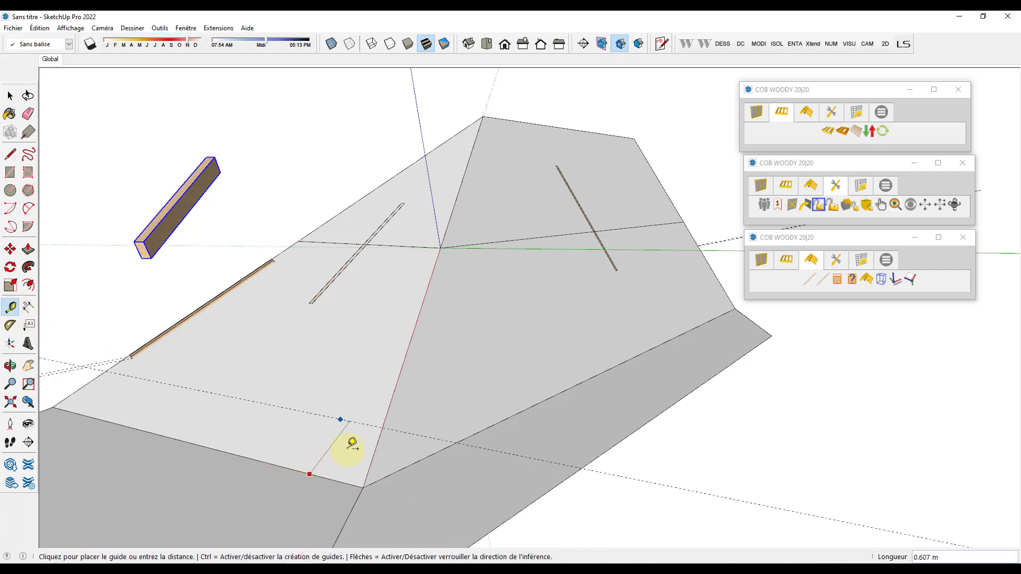
{"action": "left_click", "coordinate": [388, 419]}
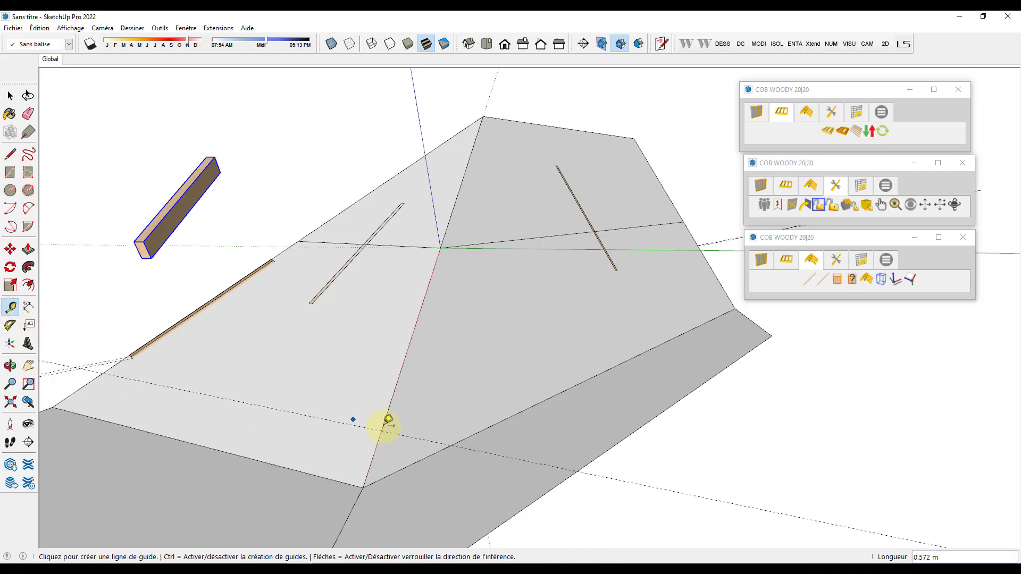
{"action": "left_click", "coordinate": [10, 96]}
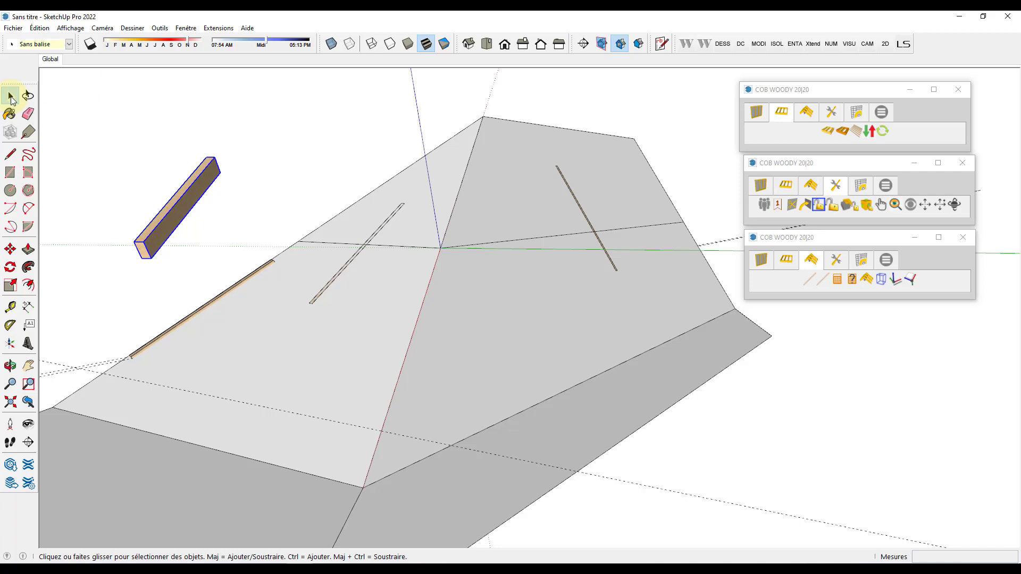
- Move the pasted timber by its lower bottom corner onto the new guide on the hip end slope
{"action": "left_click", "coordinate": [826, 187]}
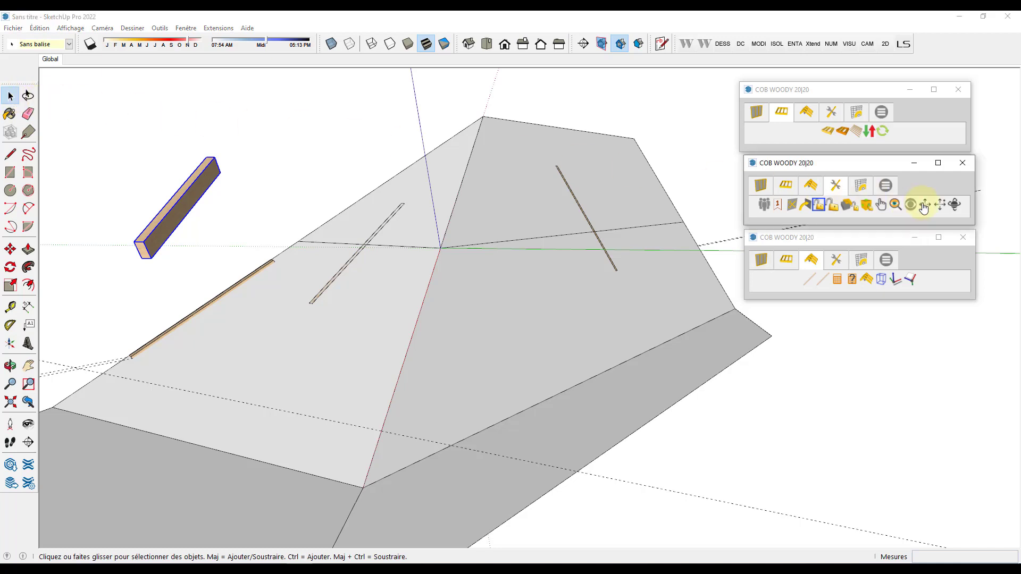
{"action": "left_click", "coordinate": [142, 260]}
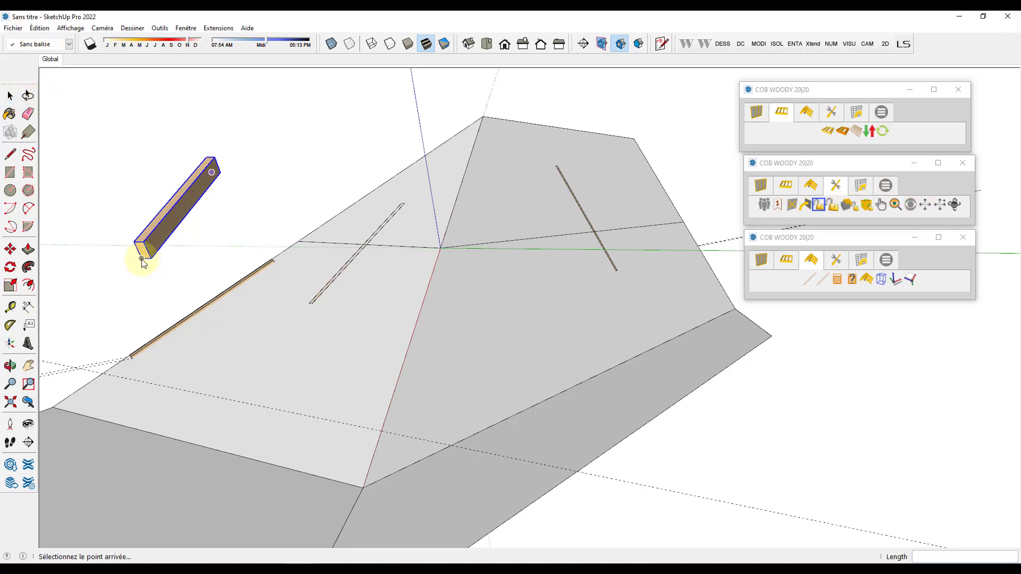
{"action": "left_click", "coordinate": [350, 426]}
- Hide the hip end slope face to expose the timbers beneath it
{"action": "middle_click_drag", "start_coordinate": [347, 418], "coordinate": [352, 426]}
{"action": "right_click", "coordinate": [423, 374]}
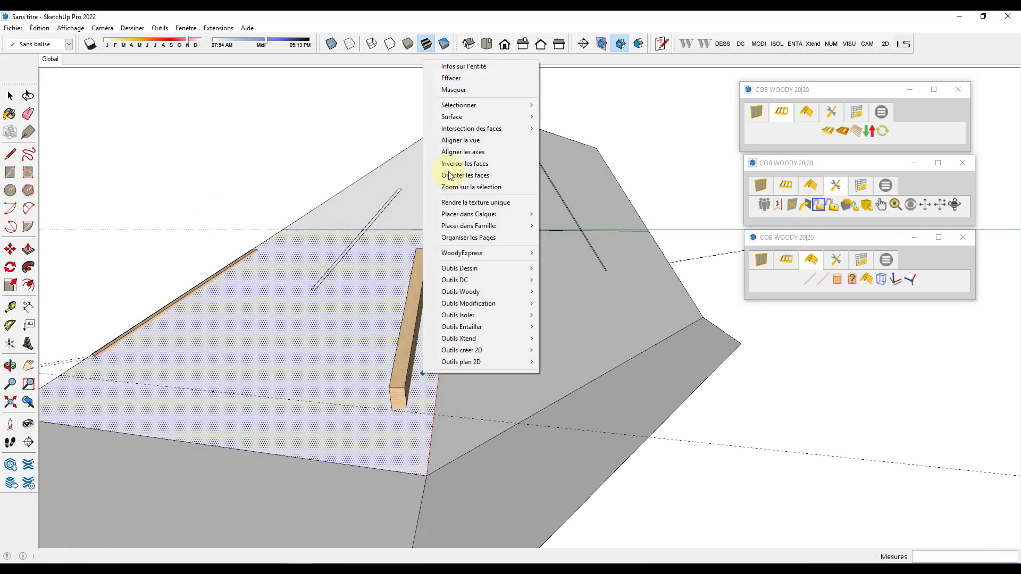
{"action": "left_click", "coordinate": [460, 91]}
- Create a second parallel guide about 0.048 m away, through the other bottom corner of the timber's lower end
{"action": "scroll", "coordinate": [429, 298], "scroll_direction": "up", "scroll_amount": 1}
{"action": "middle_click_drag", "start_coordinate": [429, 298], "coordinate": [308, 476]}
{"action": "key", "text": "t"}
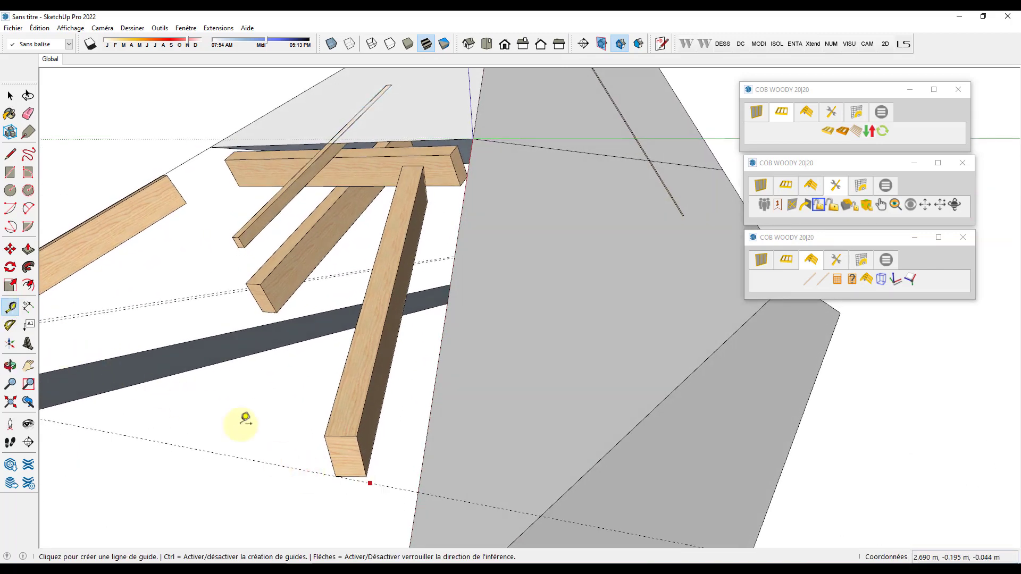
{"action": "left_click", "coordinate": [381, 486]}
{"action": "left_click", "coordinate": [367, 476]}
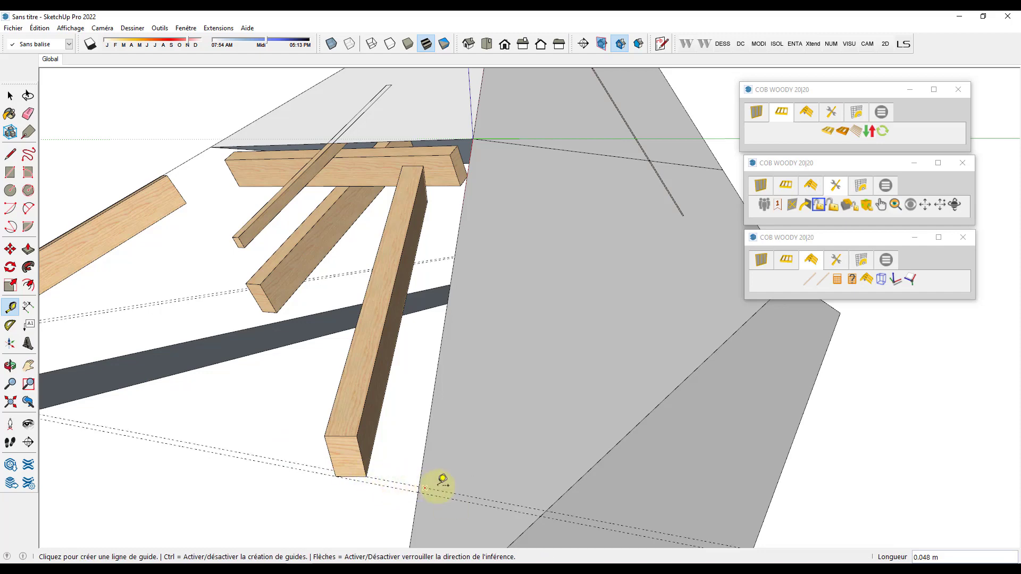
- Move the hip timber 0.270 m, placing its bottom end corner where the second guide meets the adjoining slope
{"action": "left_click", "coordinate": [9, 96]}
{"action": "scroll", "coordinate": [6, 97], "scroll_direction": "down", "scroll_amount": 3}
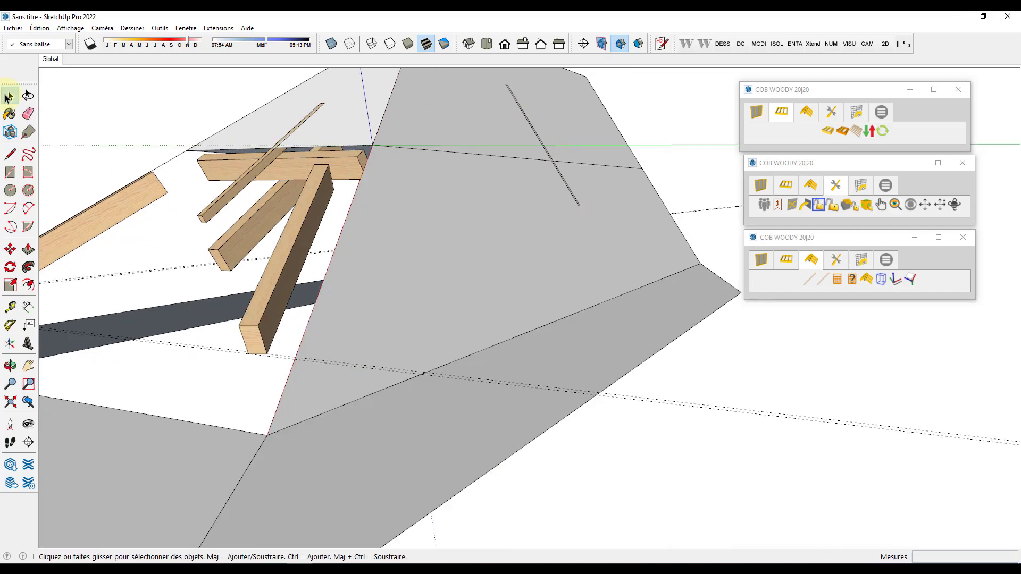
{"action": "scroll", "coordinate": [68, 145], "scroll_direction": "up", "scroll_amount": 3}
{"action": "left_click", "coordinate": [291, 316]}
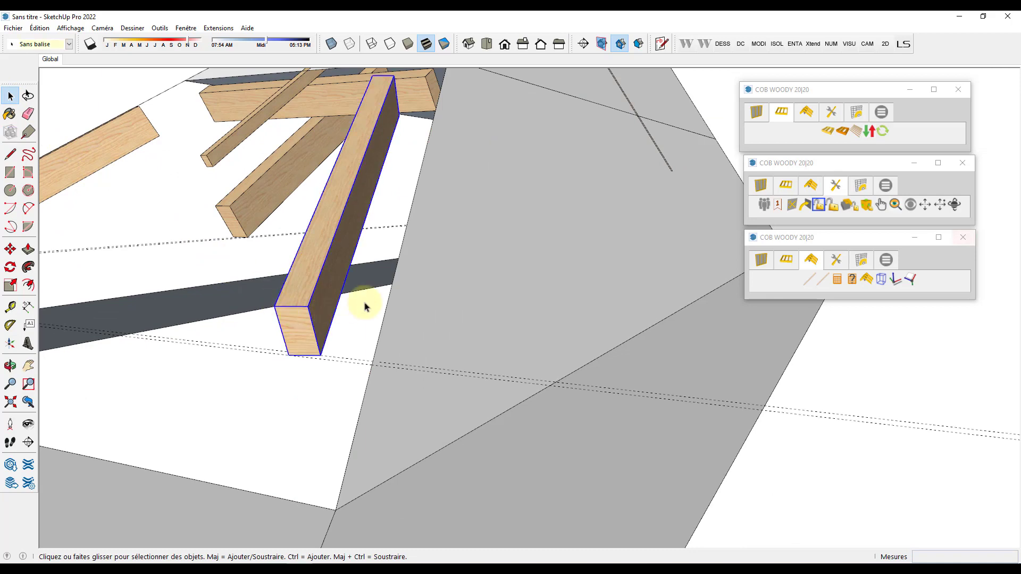
{"action": "left_click", "coordinate": [926, 205]}
{"action": "scroll", "coordinate": [292, 372], "scroll_direction": "up", "scroll_amount": 2}
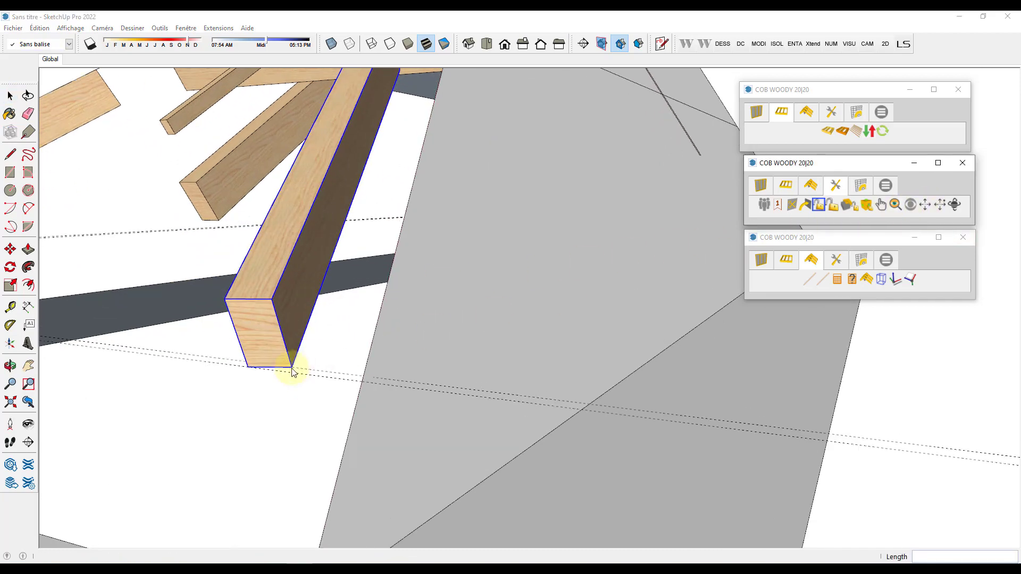
{"action": "left_click", "coordinate": [291, 367]}
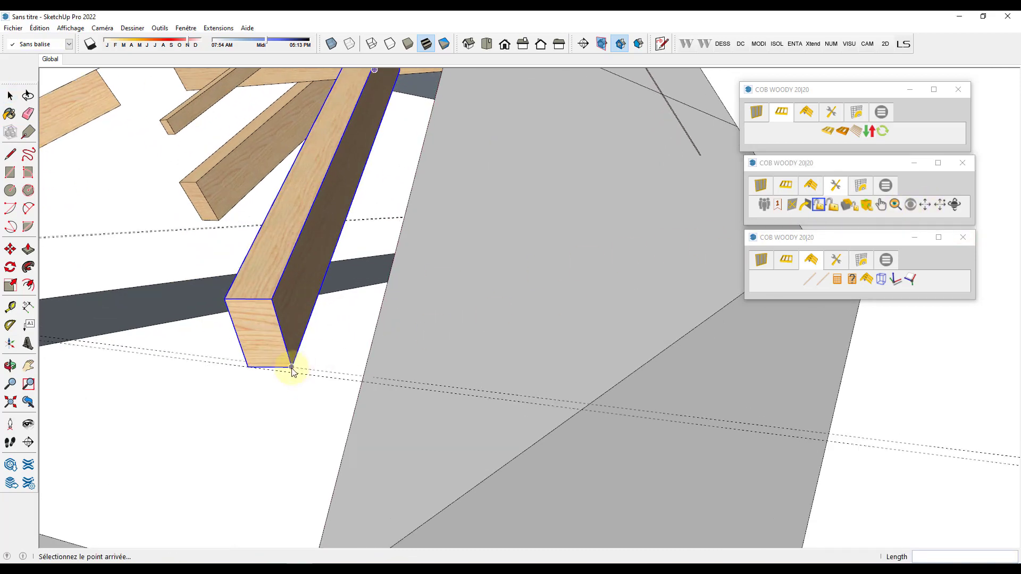
{"action": "left_click", "coordinate": [374, 380]}
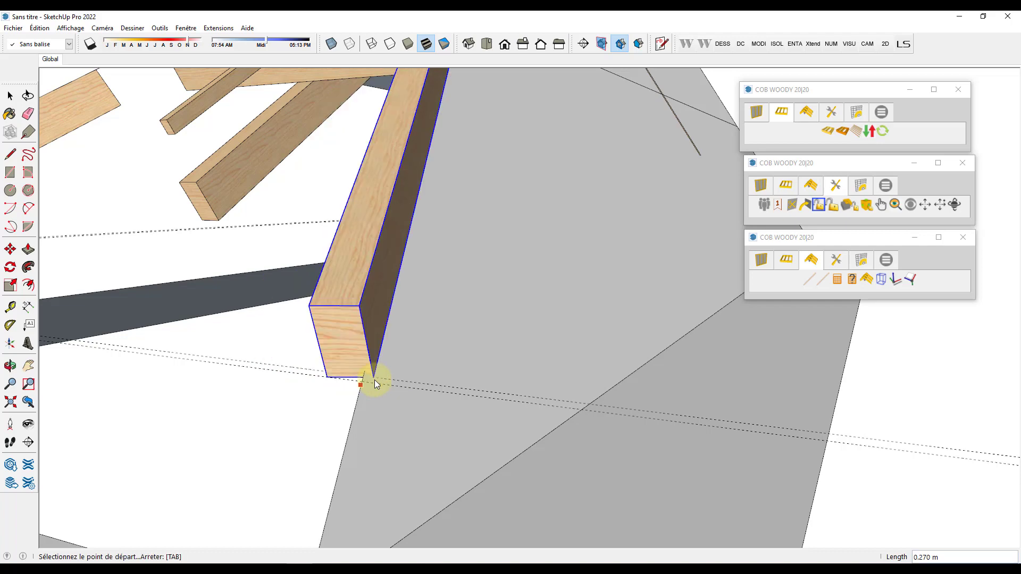
- Move the hip timber down 0.217 m, aligning its upper end corner with the hip's lower endpoint
{"action": "middle_click_drag", "start_coordinate": [375, 380], "coordinate": [374, 381]}
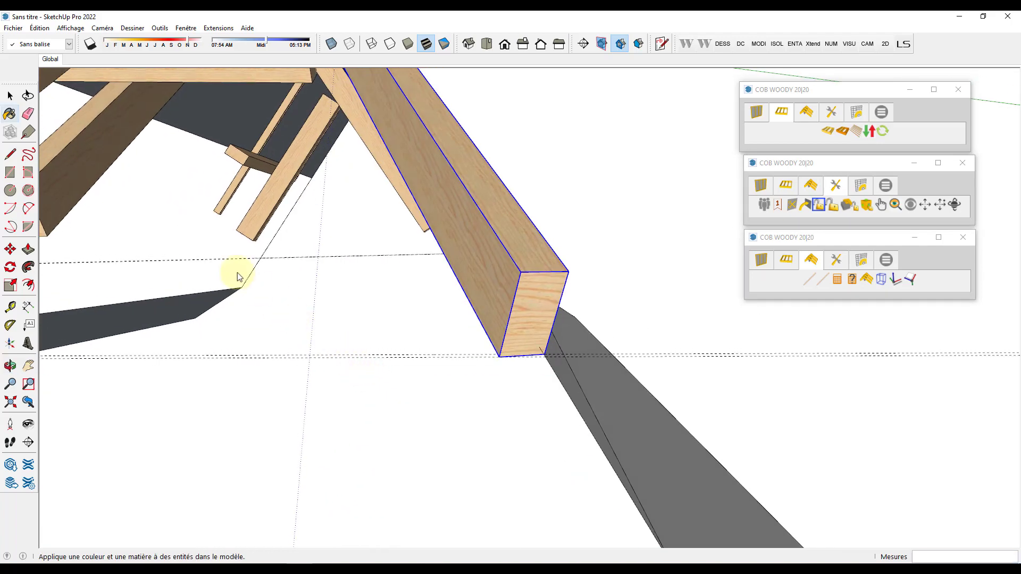
{"action": "left_click", "coordinate": [10, 97]}
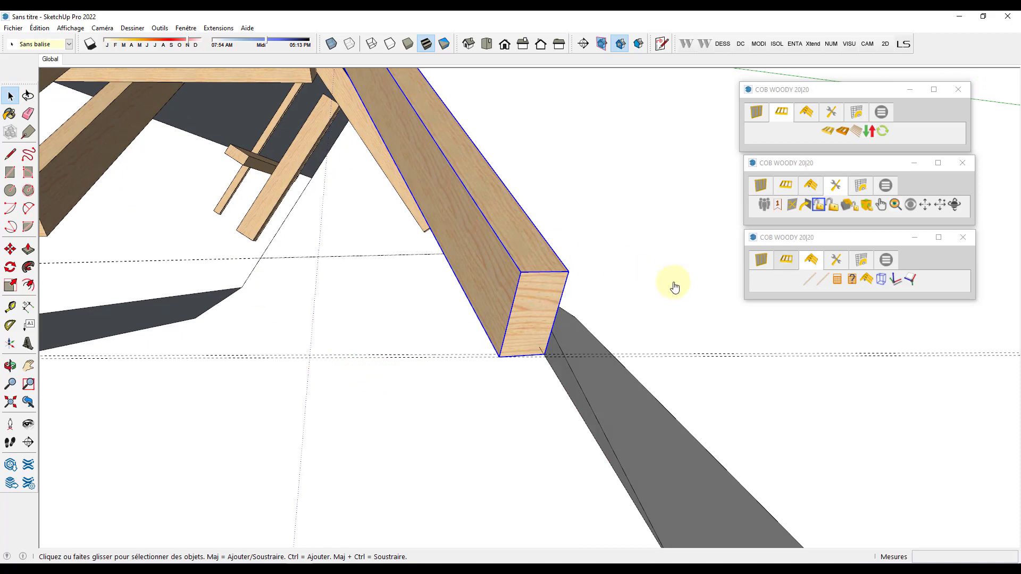
{"action": "key", "text": "m"}
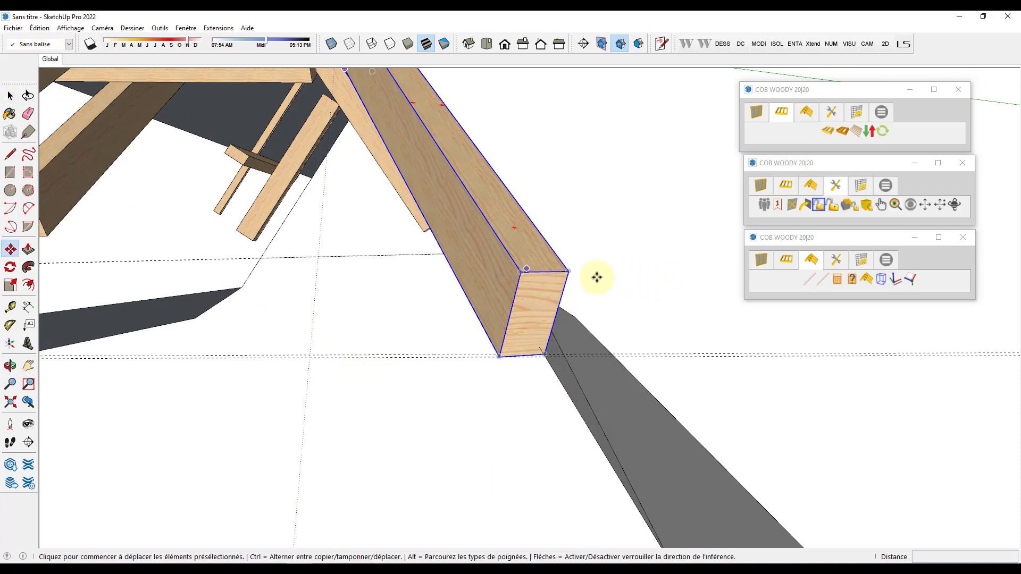
{"action": "left_click", "coordinate": [520, 273]}
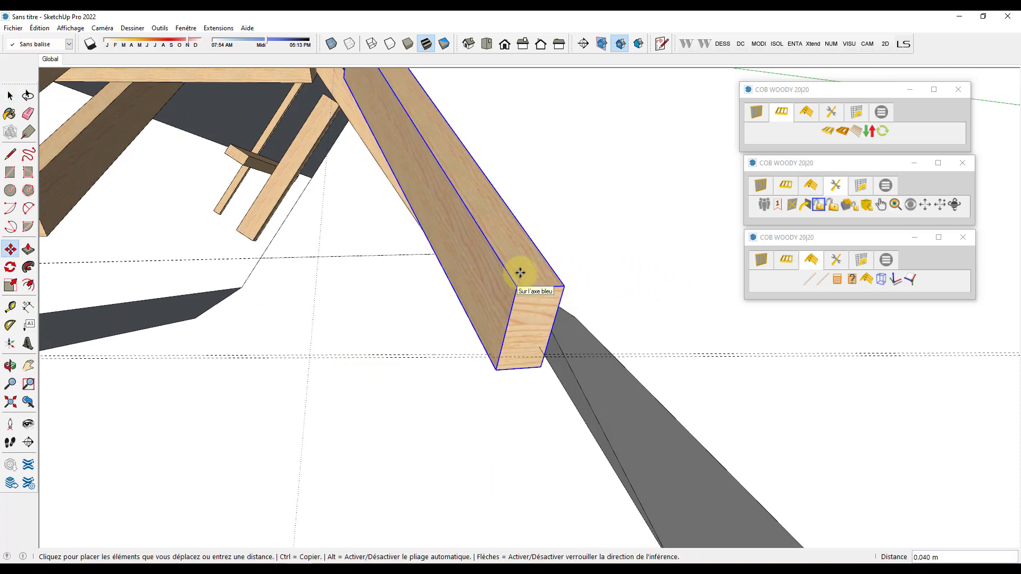
{"action": "middle_click_drag", "start_coordinate": [520, 272], "coordinate": [569, 399]}
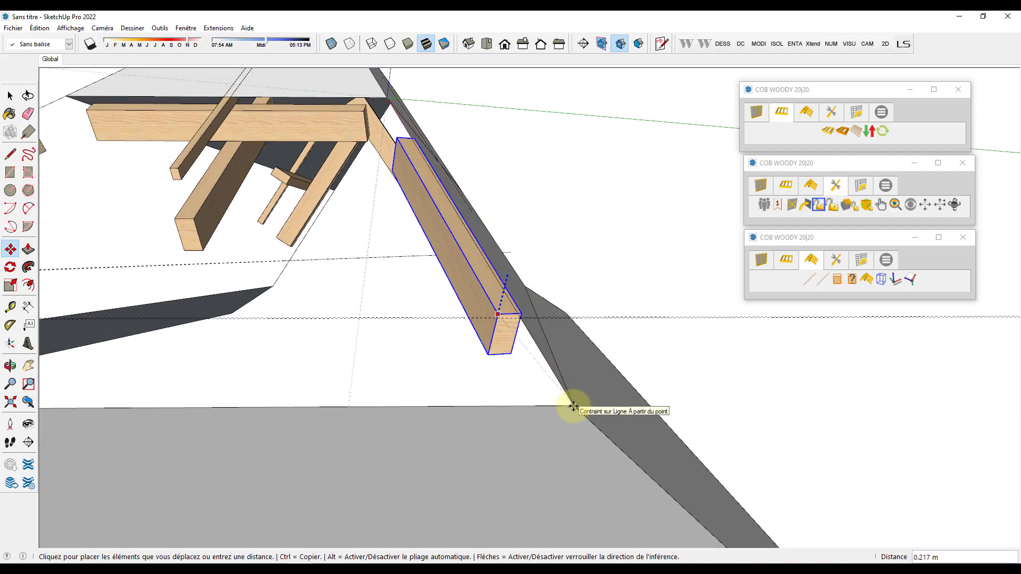
{"action": "left_click", "coordinate": [573, 406]}
{"action": "middle_click_drag", "start_coordinate": [573, 406], "coordinate": [572, 406]}
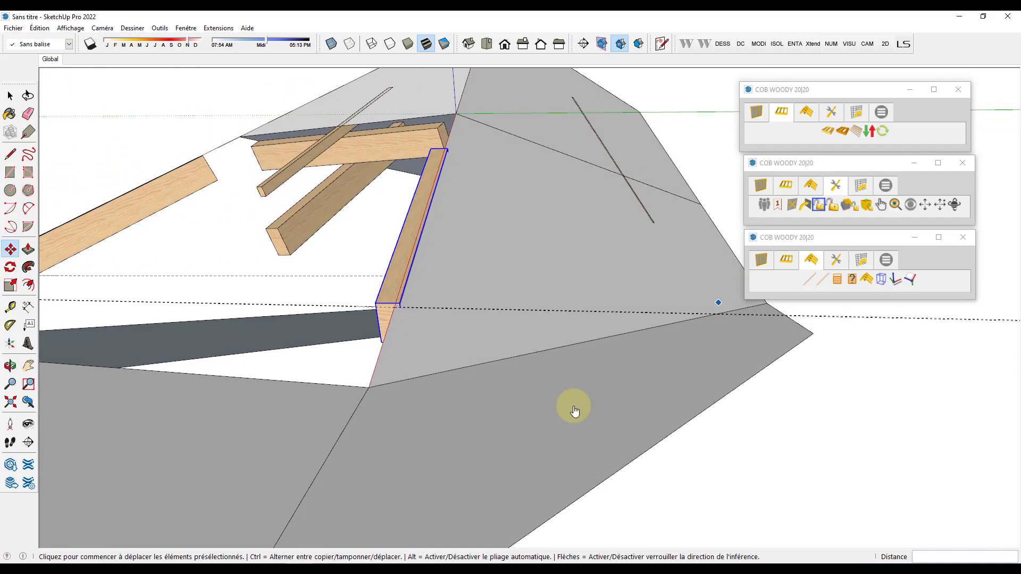
- Unhide the hip end slope face and check the timber's lower end against both slopes
{"action": "left_click", "coordinate": [909, 206]}
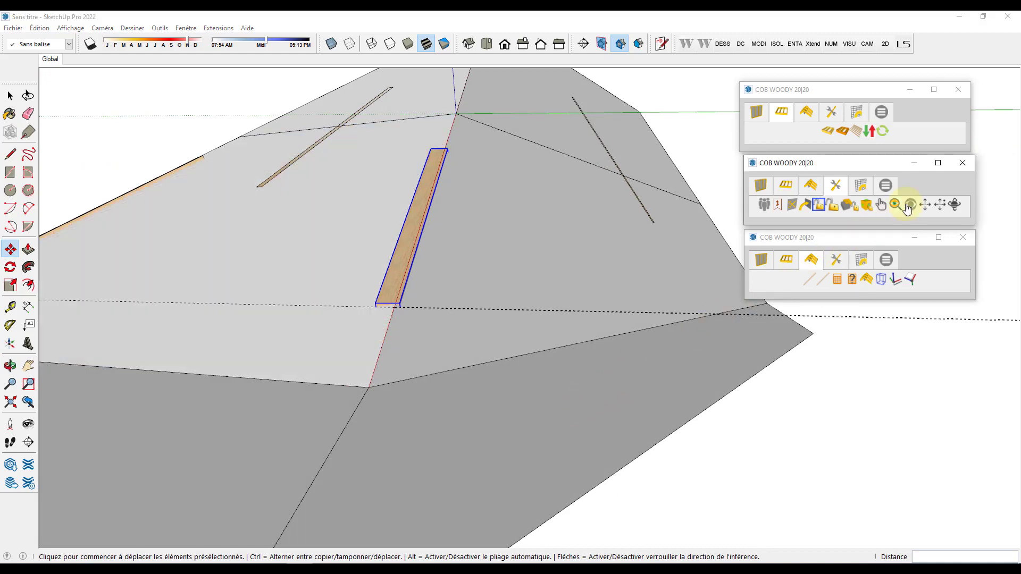
{"action": "middle_click_drag", "start_coordinate": [906, 204], "coordinate": [903, 203]}
{"action": "scroll", "coordinate": [462, 255], "scroll_direction": "up", "scroll_amount": 5}
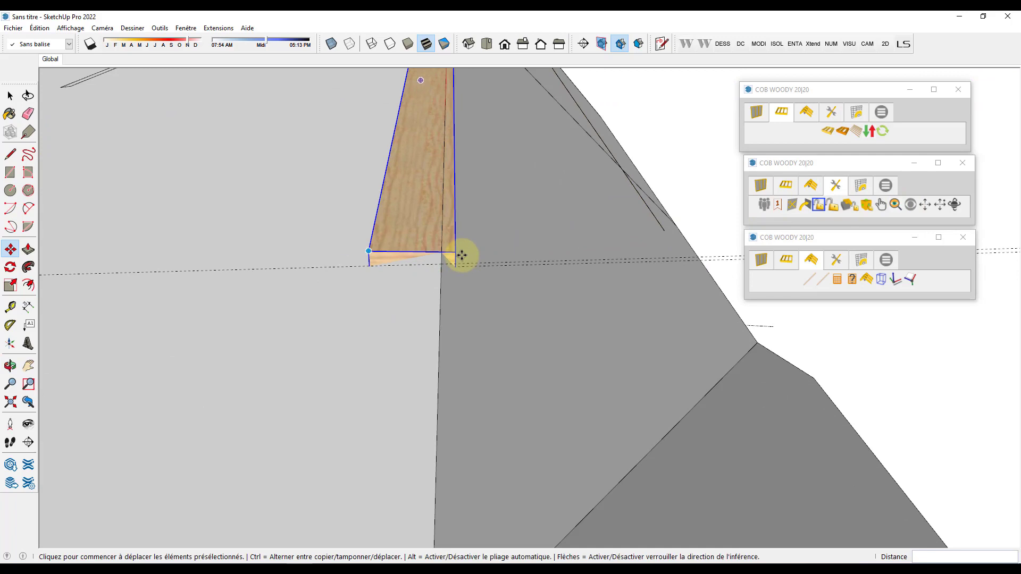
{"action": "left_click", "coordinate": [10, 97]}
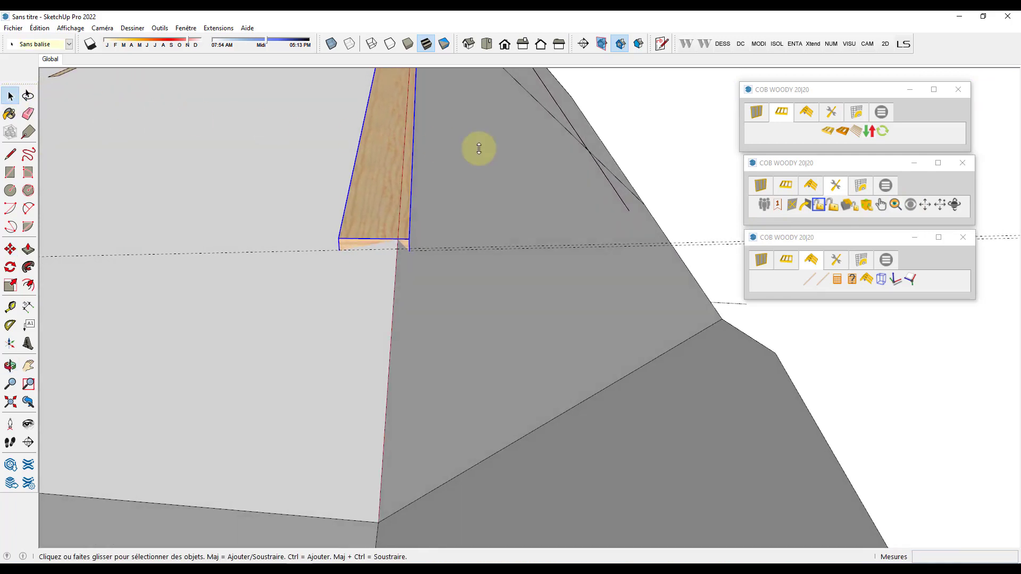
- Clear the selection and make the timber pieces unique
{"action": "left_click", "coordinate": [711, 181]}
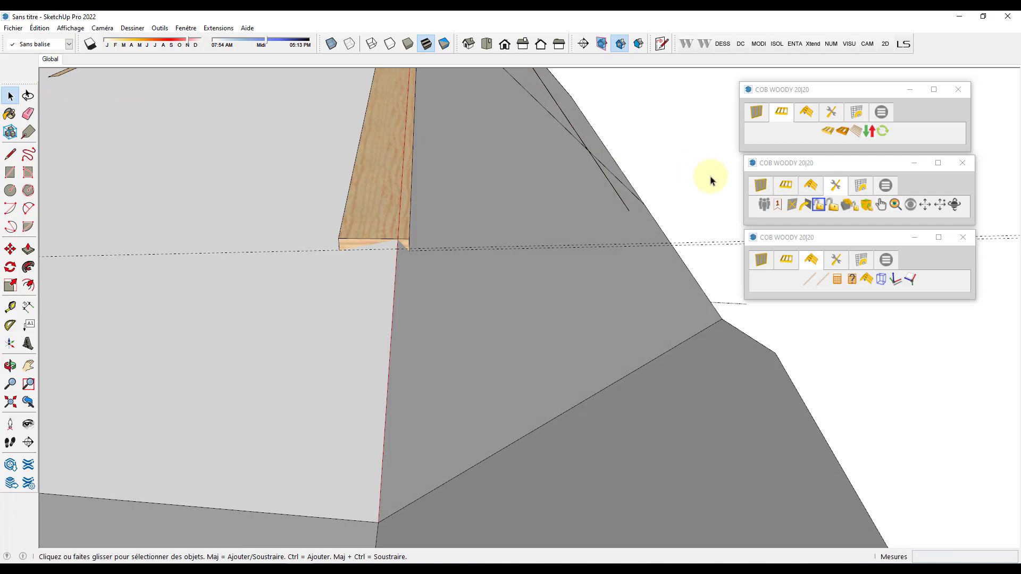
{"action": "left_click", "coordinate": [779, 207]}
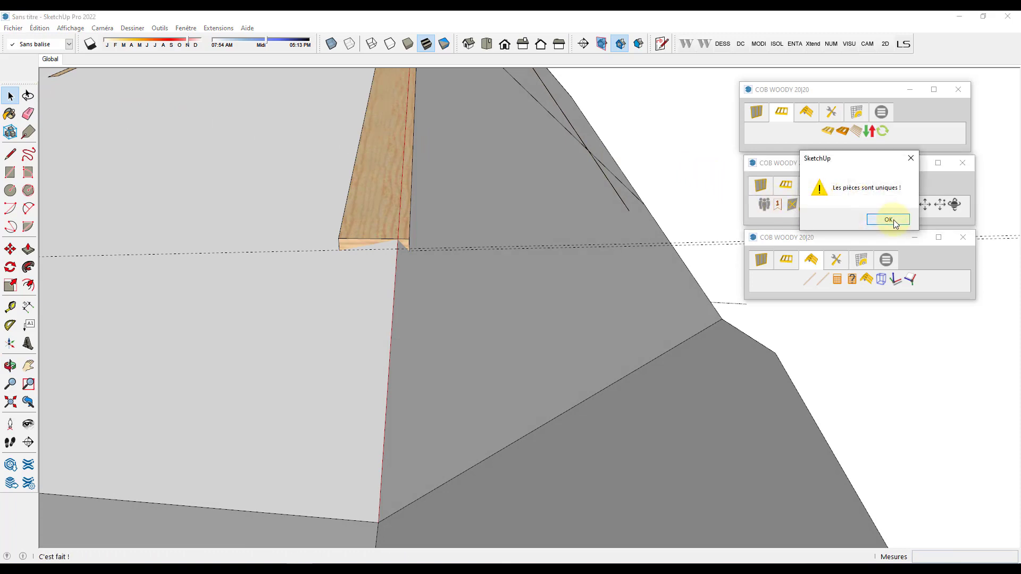
{"action": "left_click", "coordinate": [894, 222]}
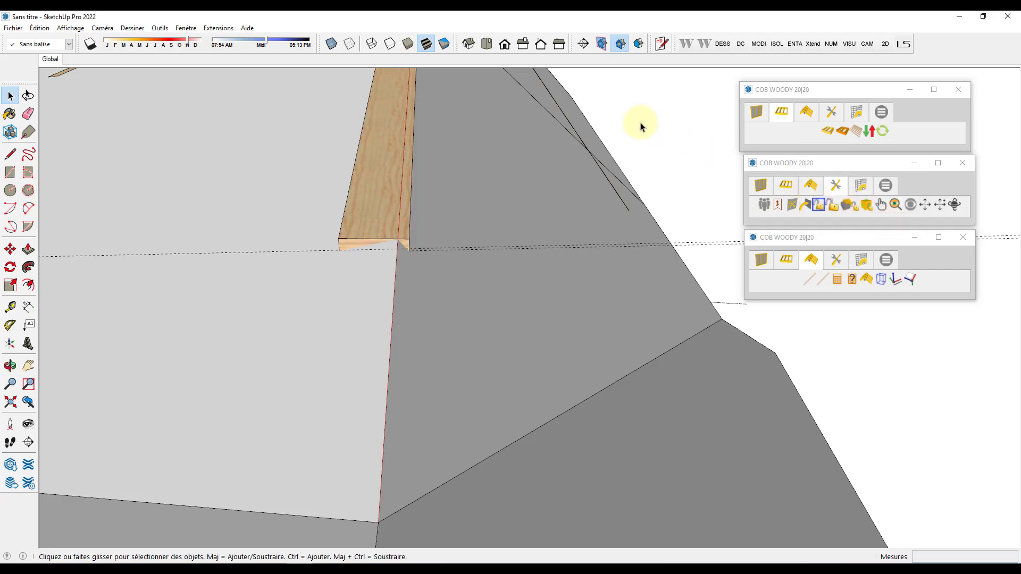
- Open the hip timber for editing and draw lines on its lower end from both side corners to the hip edge, about 0.103 m and 0.030 m long
{"action": "middle_click_drag", "start_coordinate": [640, 123], "coordinate": [569, 152]}
{"action": "double_click", "coordinate": [389, 222]}
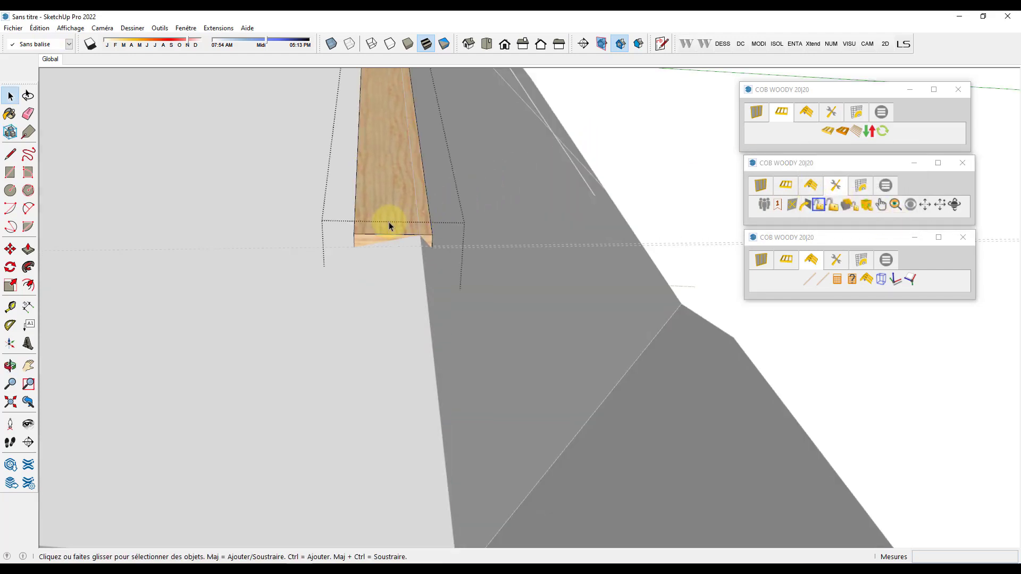
{"action": "key", "text": "l"}
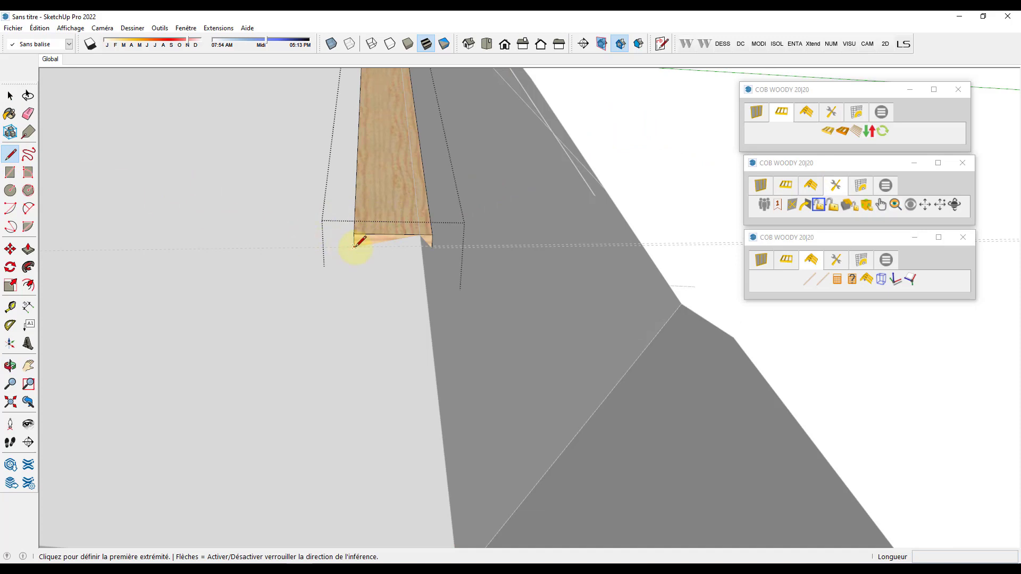
{"action": "left_click", "coordinate": [355, 245]}
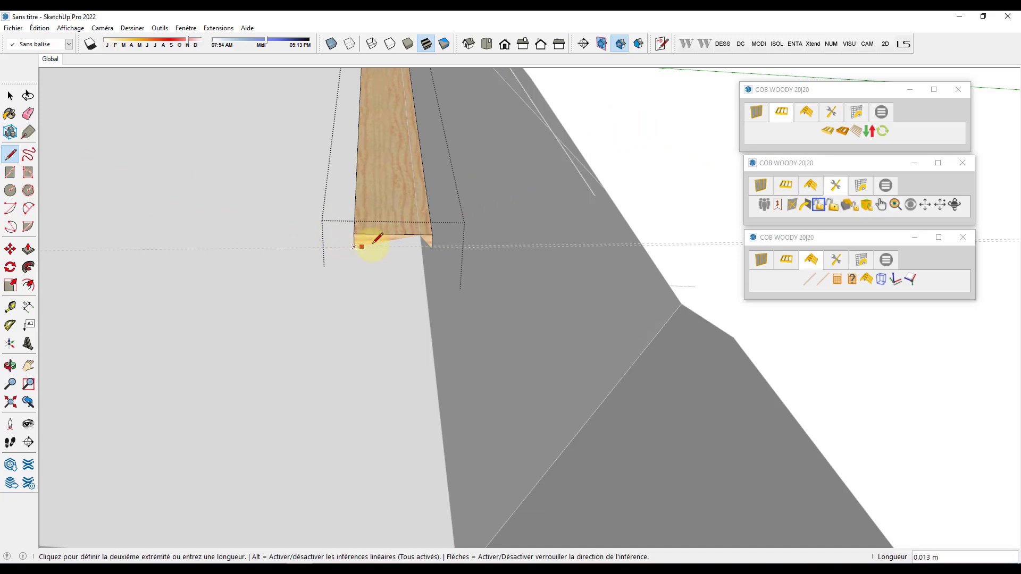
{"action": "left_click", "coordinate": [420, 235]}
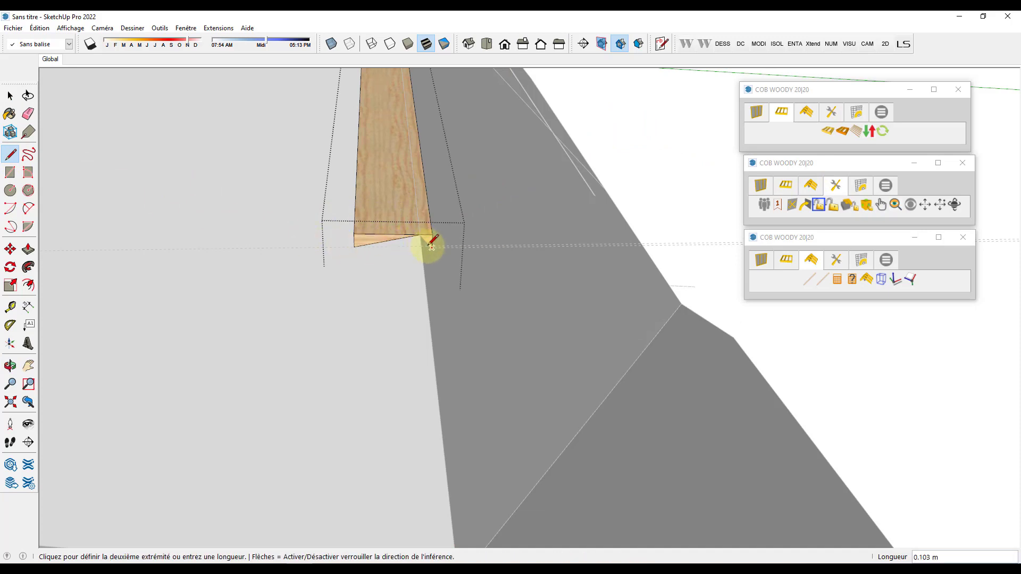
{"action": "left_click", "coordinate": [419, 233]}
- Push the end areas above both lines back along the timber's full 2.000 m length, bevelling it flush with the slopes
{"action": "left_click", "coordinate": [28, 249]}
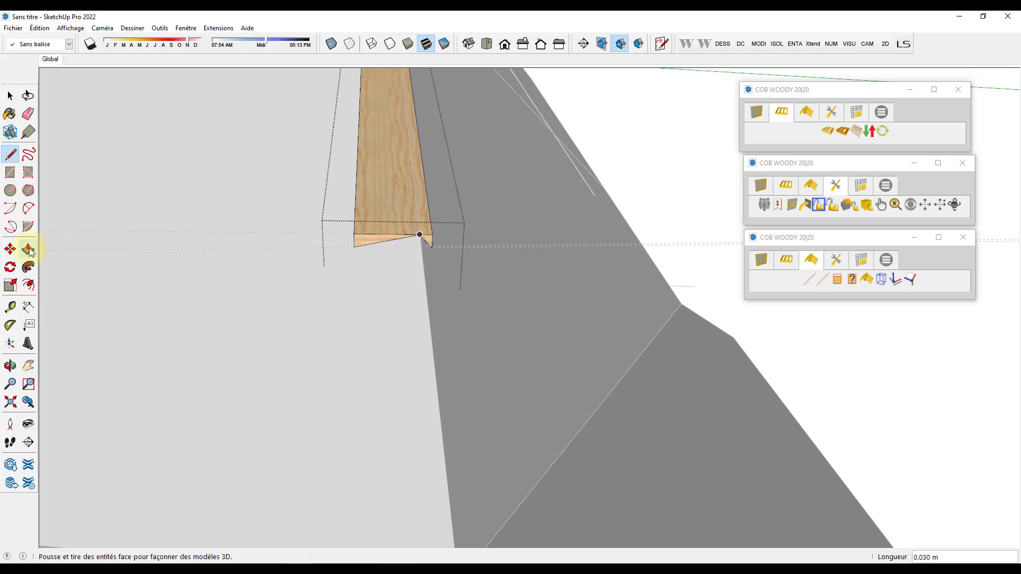
{"action": "left_click", "coordinate": [365, 238]}
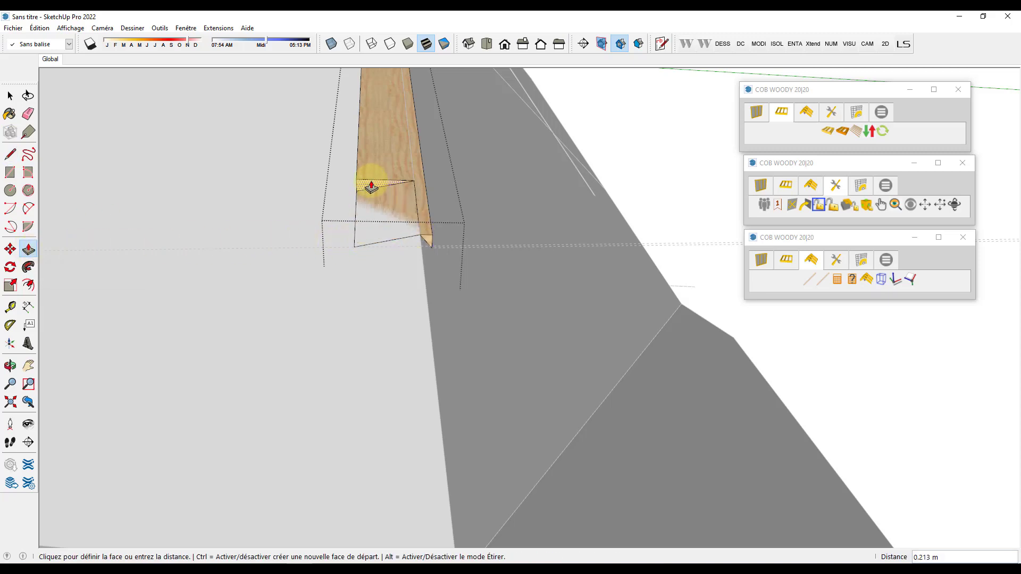
{"action": "left_click", "coordinate": [370, 183]}
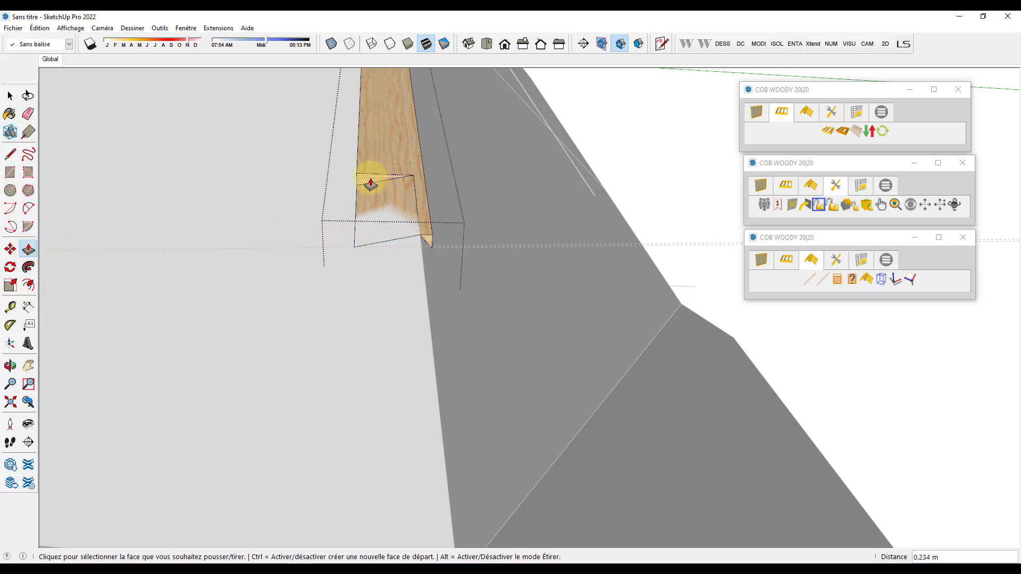
{"action": "left_click", "coordinate": [371, 184]}
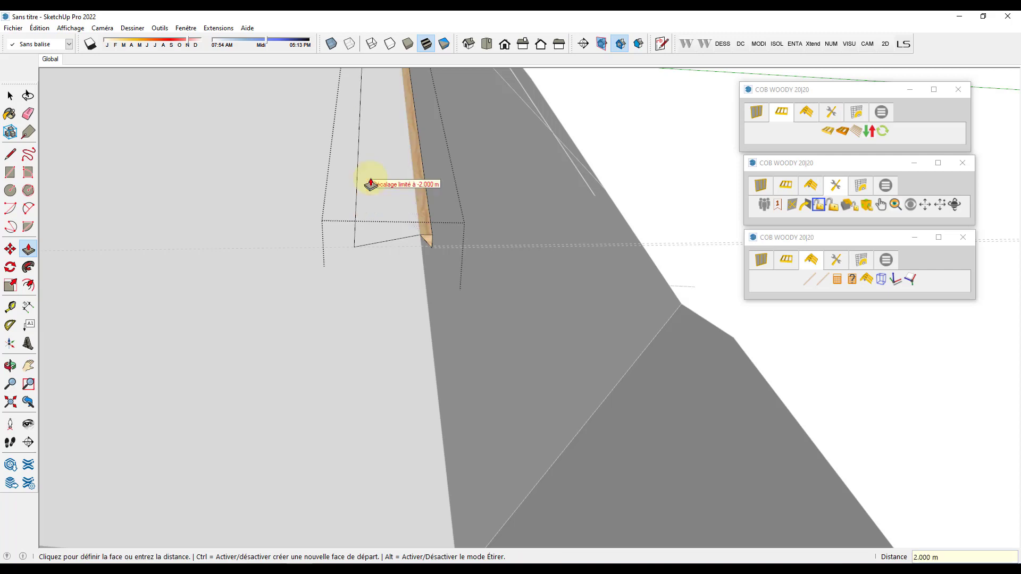
{"action": "left_click", "coordinate": [428, 244]}
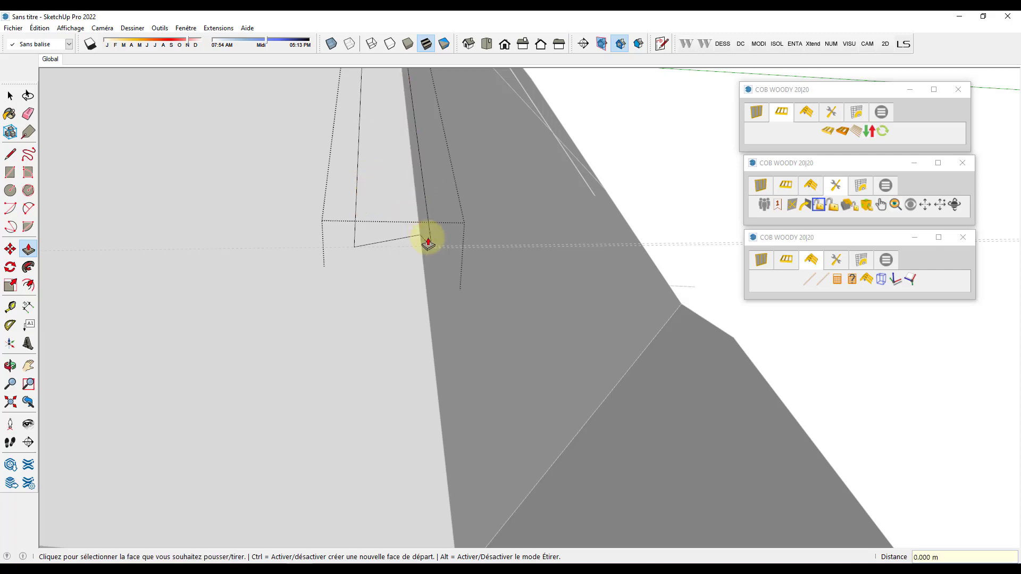
{"action": "scroll", "coordinate": [428, 238], "scroll_direction": "down", "scroll_amount": 4}
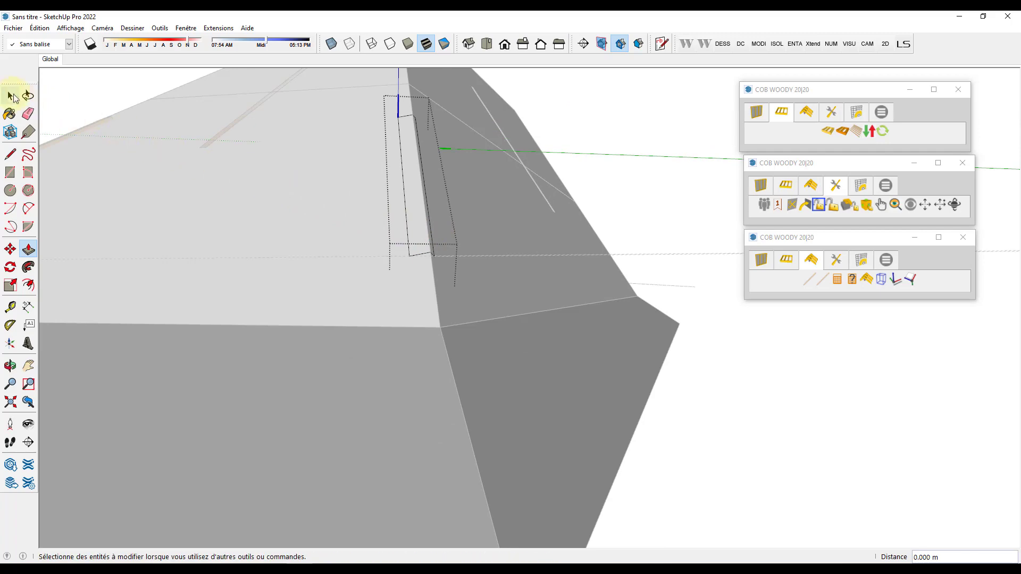
- Open the other hip timber for editing and draw lines across its lower end from both side corners to the hip edge, about 0.030 m and 0.103 m long
{"action": "left_click", "coordinate": [8, 96]}
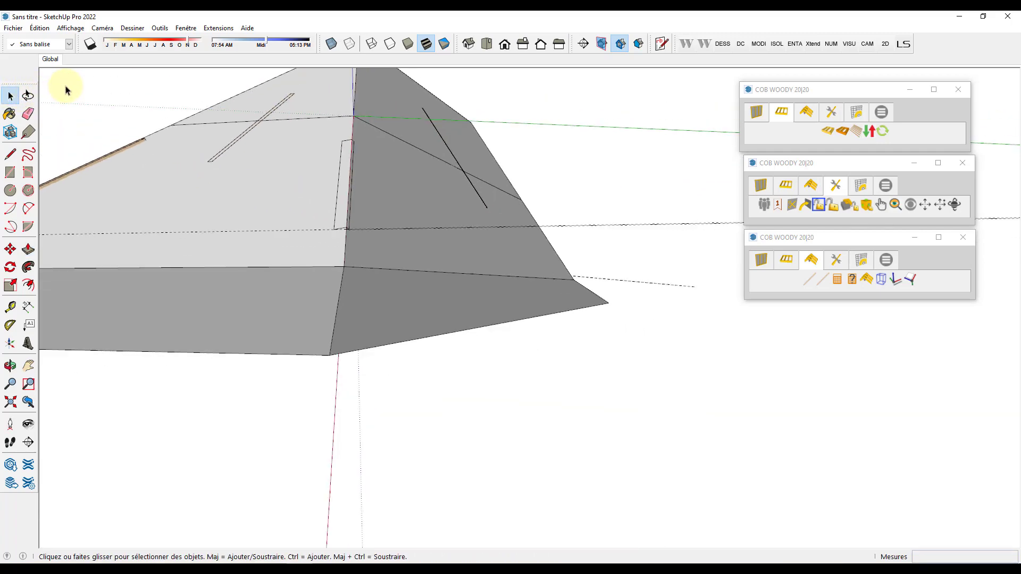
{"action": "middle_click_drag", "start_coordinate": [65, 85], "coordinate": [68, 87]}
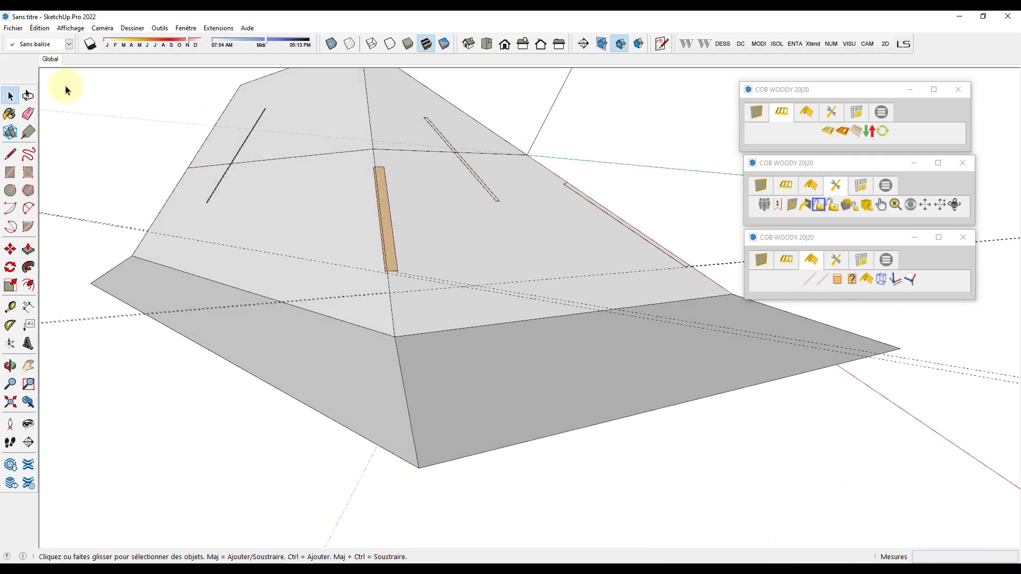
{"action": "scroll", "coordinate": [72, 90], "scroll_direction": "up", "scroll_amount": 8}
{"action": "left_click", "coordinate": [376, 253]}
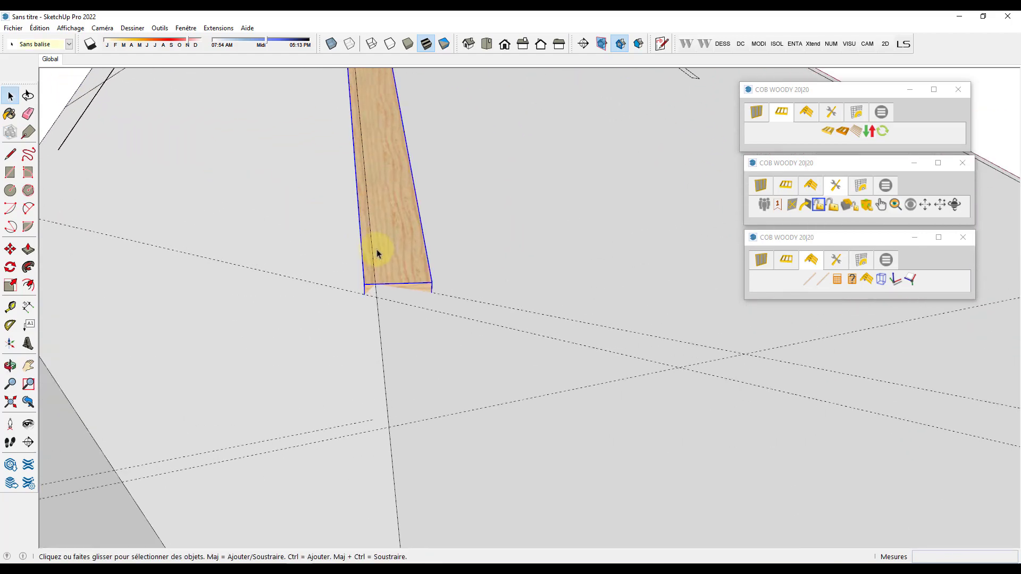
{"action": "double_click", "coordinate": [379, 252]}
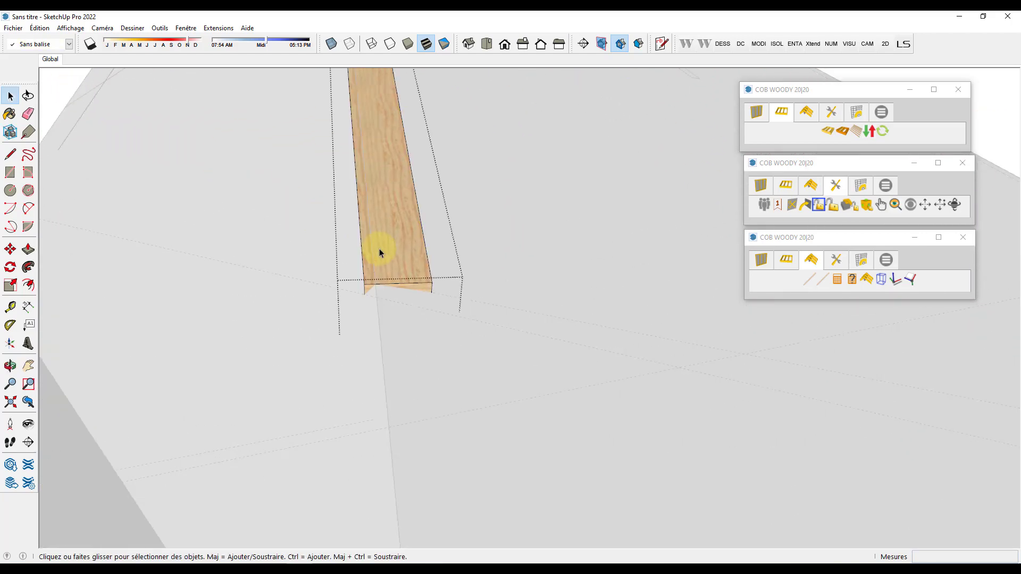
{"action": "key", "text": "l"}
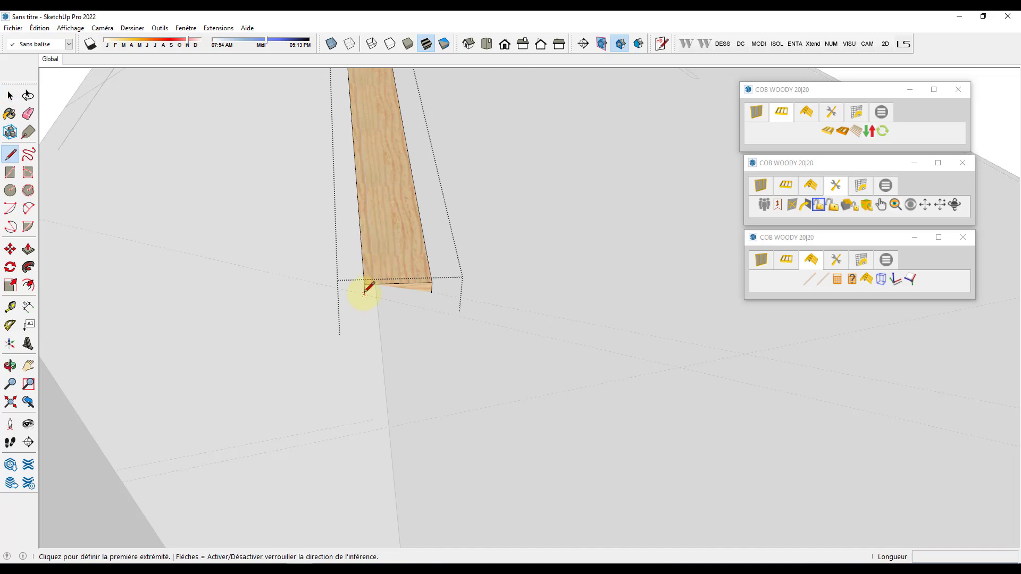
{"action": "left_click", "coordinate": [365, 293]}
{"action": "left_click", "coordinate": [376, 284]}
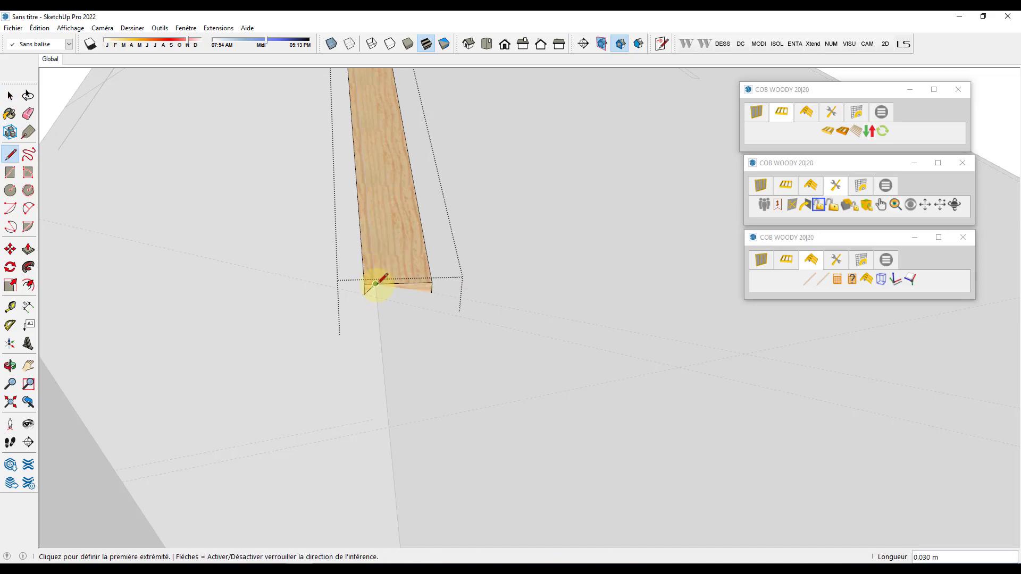
{"action": "left_click", "coordinate": [375, 284]}
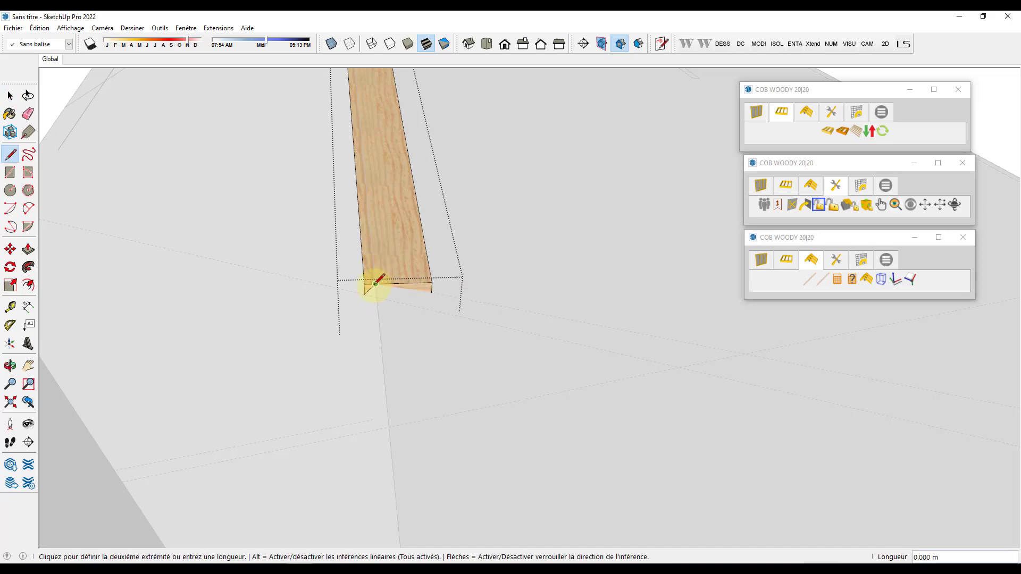
{"action": "left_click", "coordinate": [431, 291]}
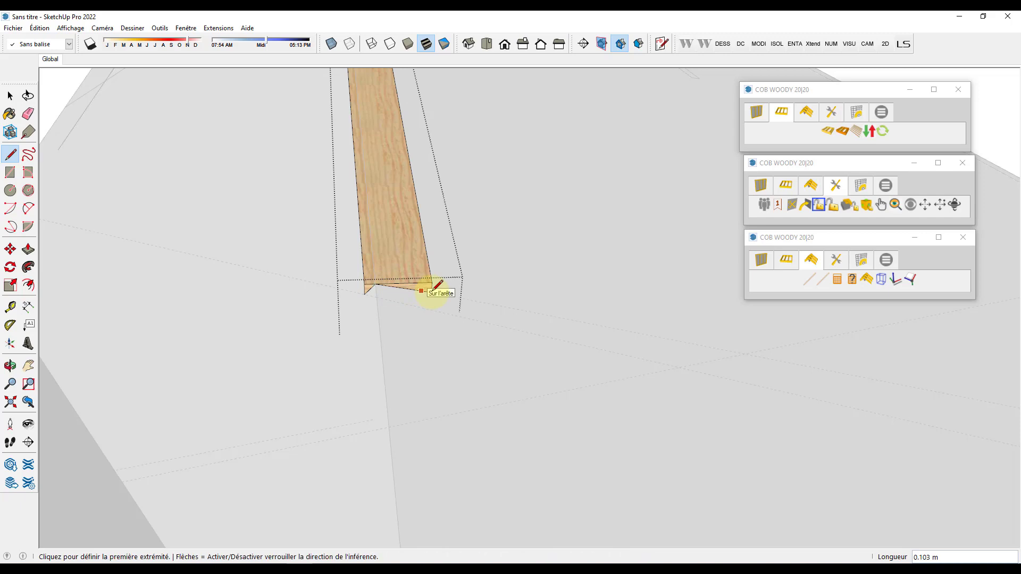
- Push both end areas above the lines back along the timber's full length to bevel it to the slopes, and close the timber
{"action": "key", "text": "p"}
{"action": "left_click", "coordinate": [421, 290]}
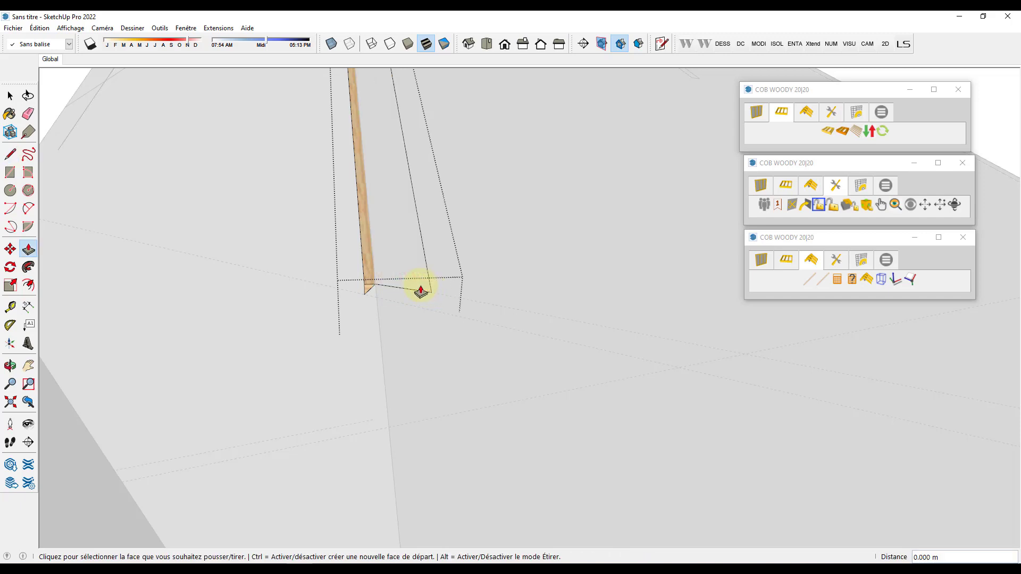
{"action": "double_click", "coordinate": [368, 289]}
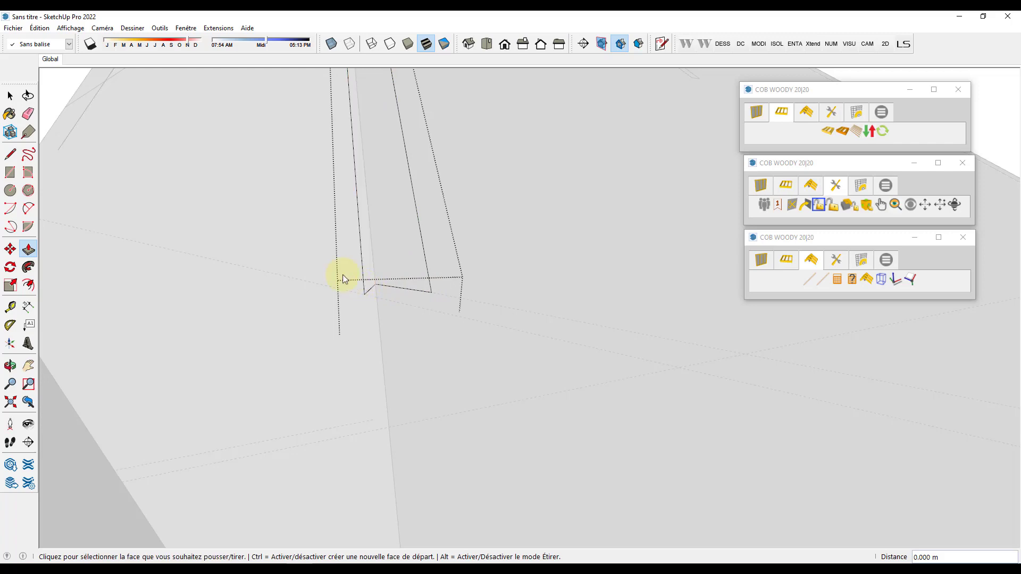
{"action": "key", "text": "space"}
{"action": "left_click", "coordinate": [5, 97]}
{"action": "left_click", "coordinate": [60, 80]}
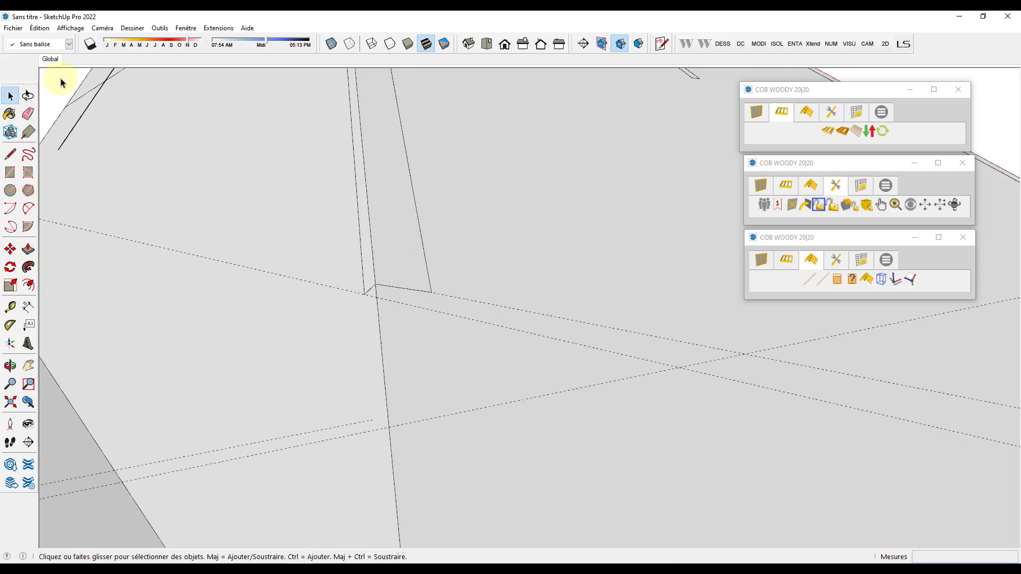
- Delete all construction guides from the model
{"action": "scroll", "coordinate": [221, 191], "scroll_direction": "down", "scroll_amount": 7}
{"action": "middle_click_drag", "start_coordinate": [265, 242], "coordinate": [232, 295]}
{"action": "scroll", "coordinate": [200, 256], "scroll_direction": "down", "scroll_amount": 3}
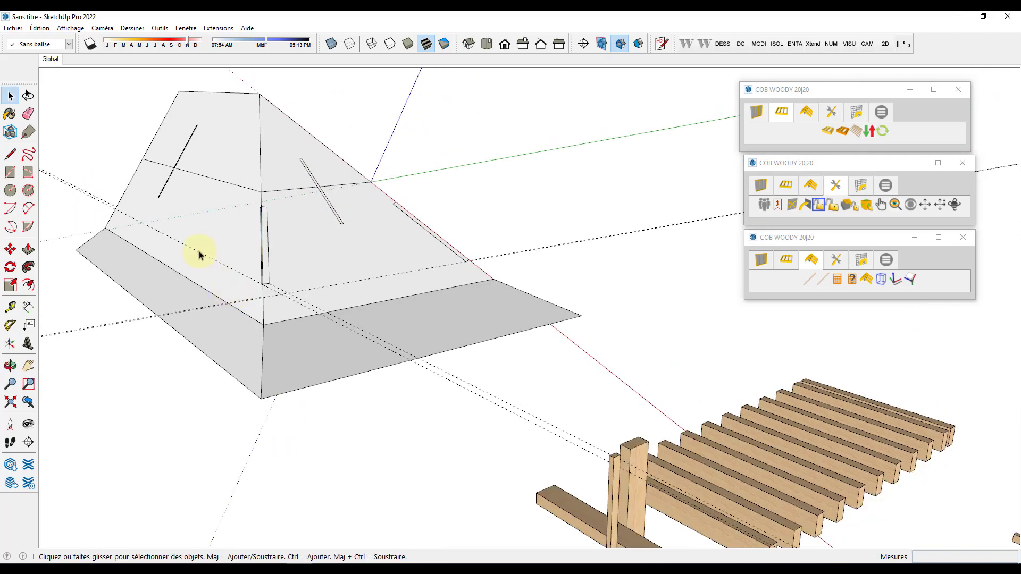
{"action": "left_click", "coordinate": [37, 27]}
{"action": "left_click", "coordinate": [74, 125]}
- Recall the Global scene and update it with a wider view of the roof volume and all the timber pieces
{"action": "left_click", "coordinate": [49, 61]}
{"action": "scroll", "coordinate": [84, 193], "scroll_direction": "down", "scroll_amount": 5}
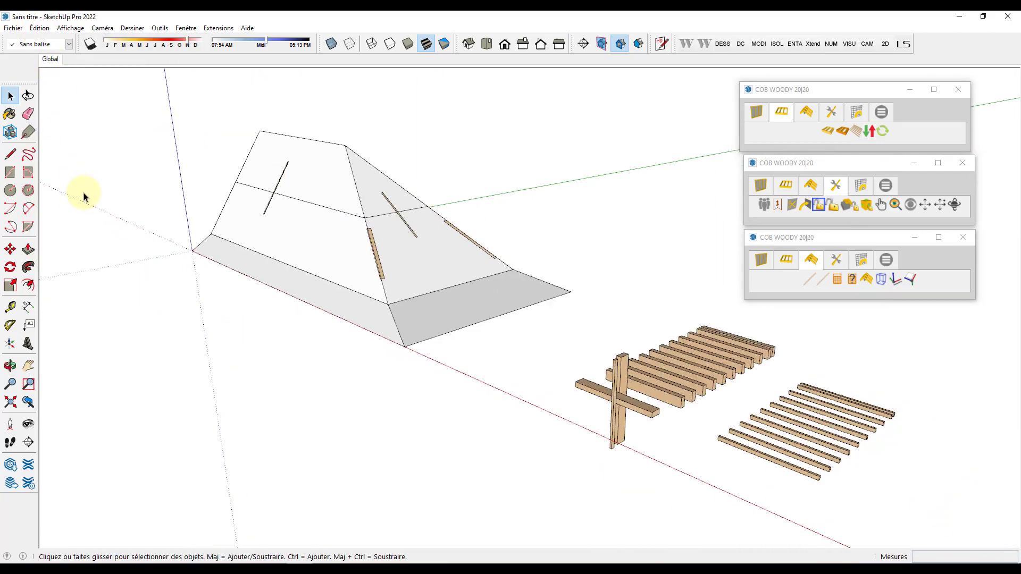
{"action": "right_click", "coordinate": [48, 61]}
{"action": "left_click", "coordinate": [98, 102]}
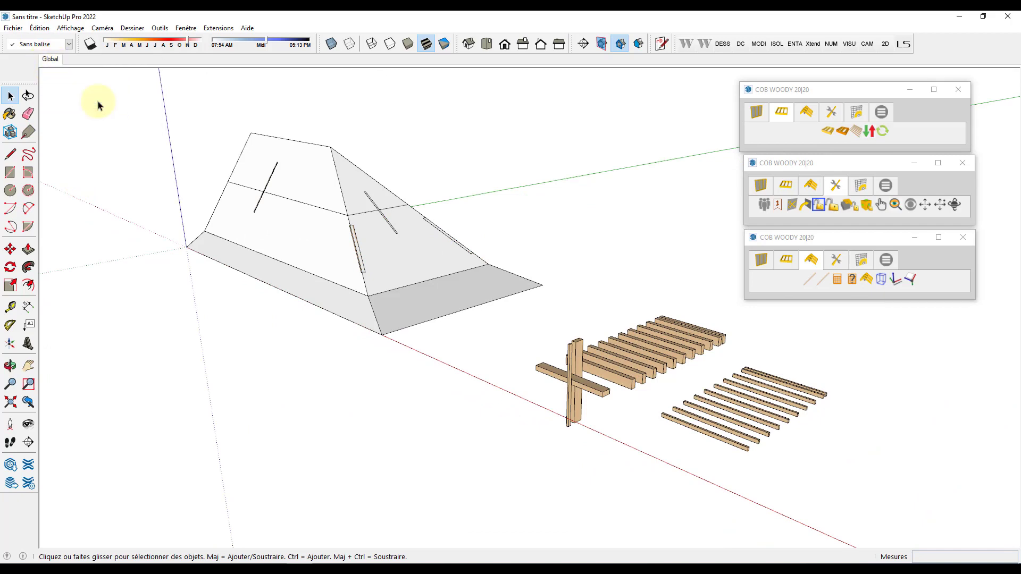
{"action": "scroll", "coordinate": [678, 418], "scroll_direction": "up", "scroll_amount": 1}
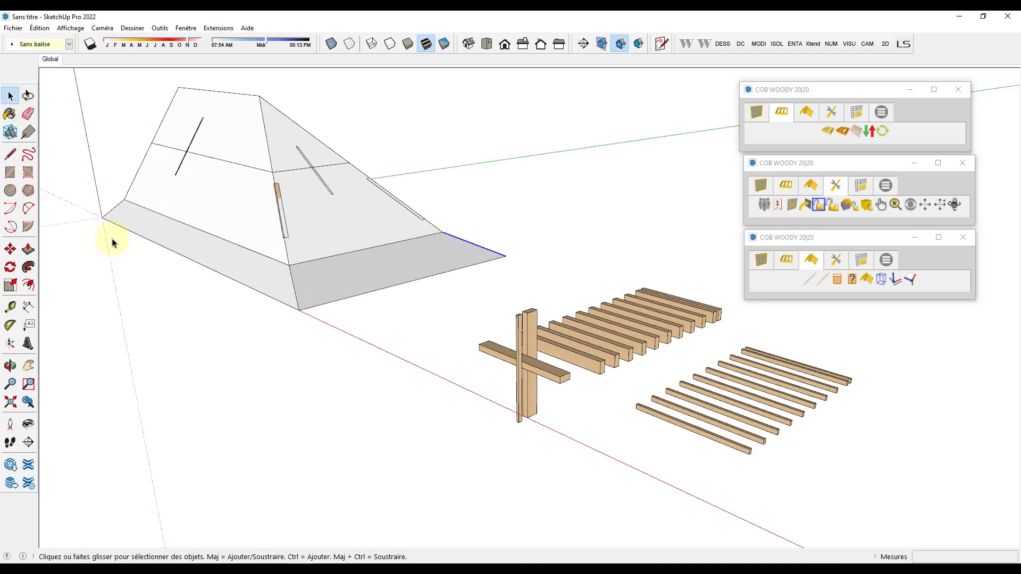
- Copy the frontmost timber of the small-section row lying on the ground
{"action": "left_click", "coordinate": [662, 417]}
{"action": "left_click", "coordinate": [40, 28]}
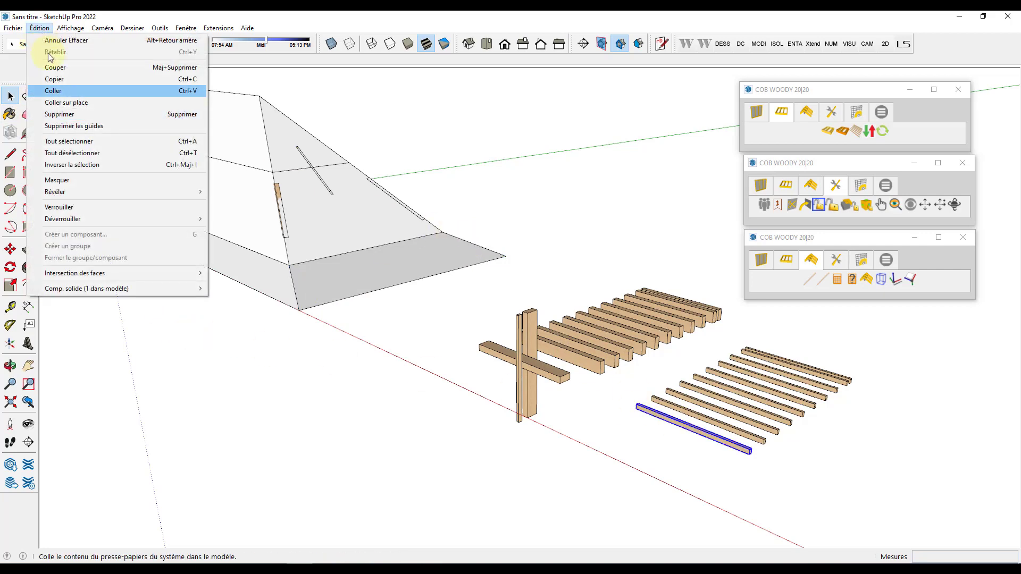
{"action": "left_click", "coordinate": [59, 82]}
- Align the axes to the nearest lower hip edge and paste the timber beside it in front of the long side
{"action": "scroll", "coordinate": [221, 235], "scroll_direction": "up", "scroll_amount": 4}
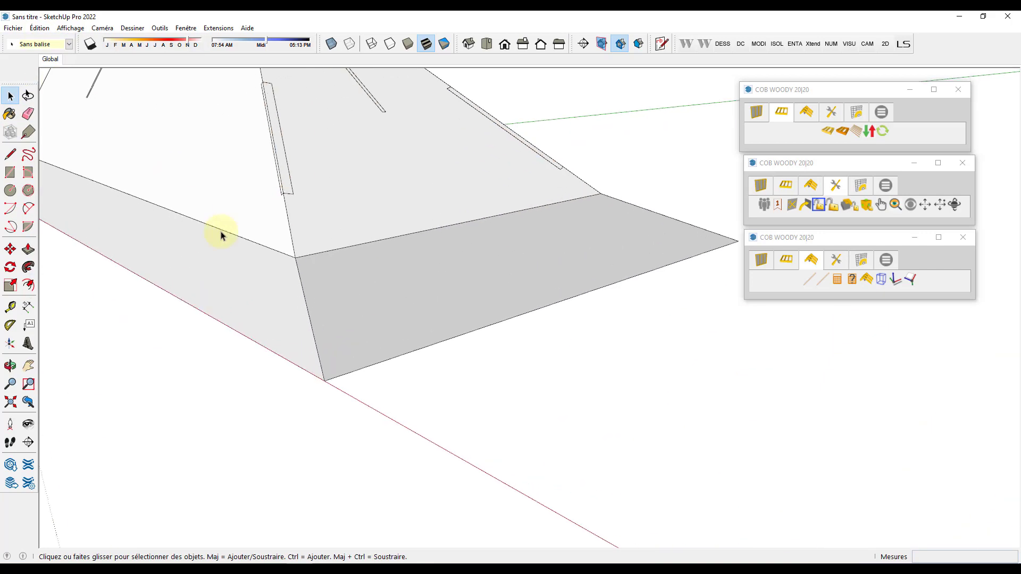
{"action": "left_click", "coordinate": [310, 318]}
{"action": "left_click", "coordinate": [897, 278]}
{"action": "key", "text": "ctrl+v"}
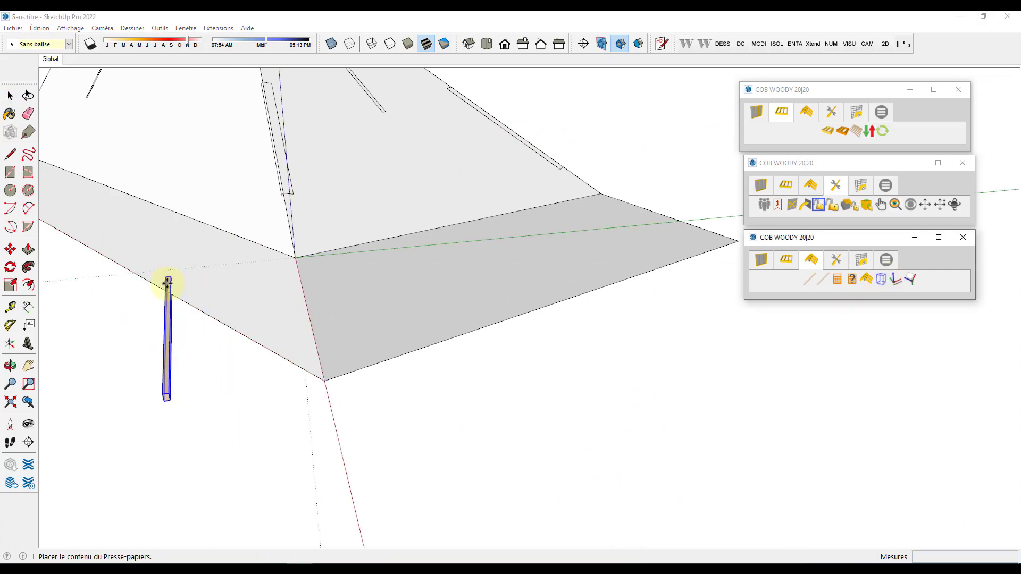
{"action": "left_click", "coordinate": [167, 282]}
{"action": "left_click", "coordinate": [10, 96]}
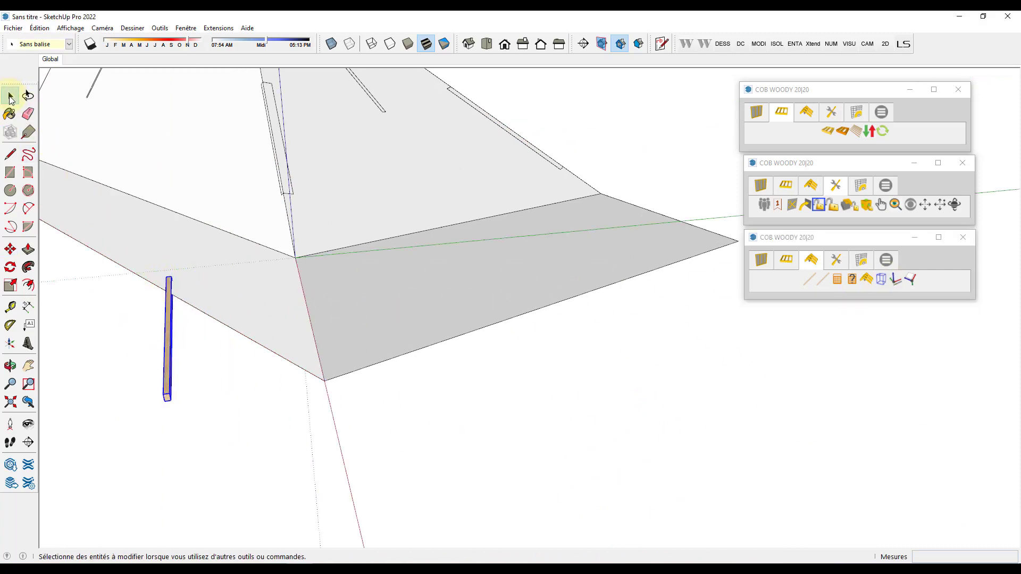
{"action": "left_click", "coordinate": [202, 352]}
- Create a guide parallel to the long side's eave edge on the lower slope, offset about 0.242 m up to the hip
{"action": "middle_click_drag", "start_coordinate": [301, 393], "coordinate": [290, 409]}
{"action": "left_click", "coordinate": [11, 308]}
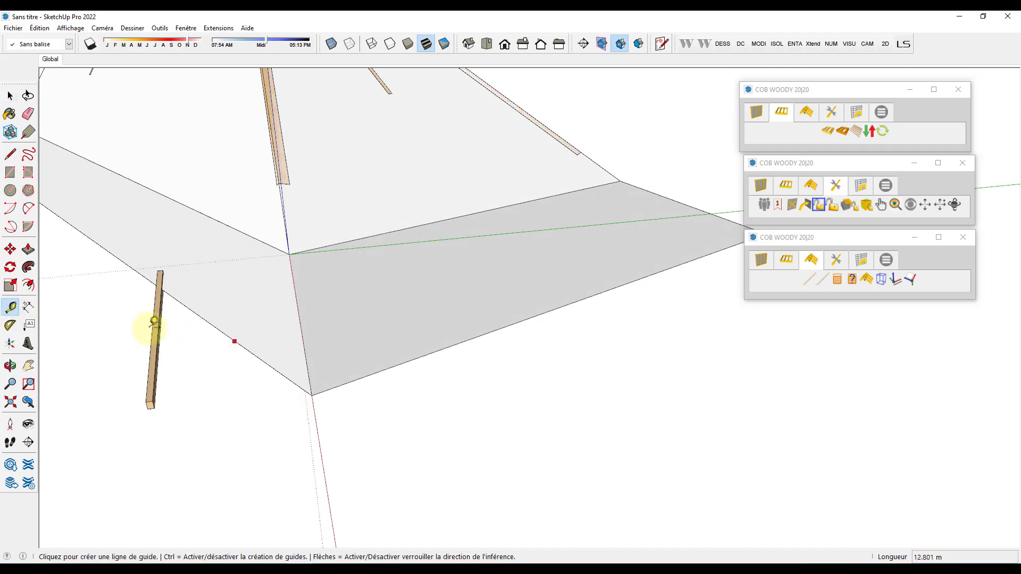
{"action": "left_click", "coordinate": [230, 338]}
{"action": "left_click", "coordinate": [306, 351]}
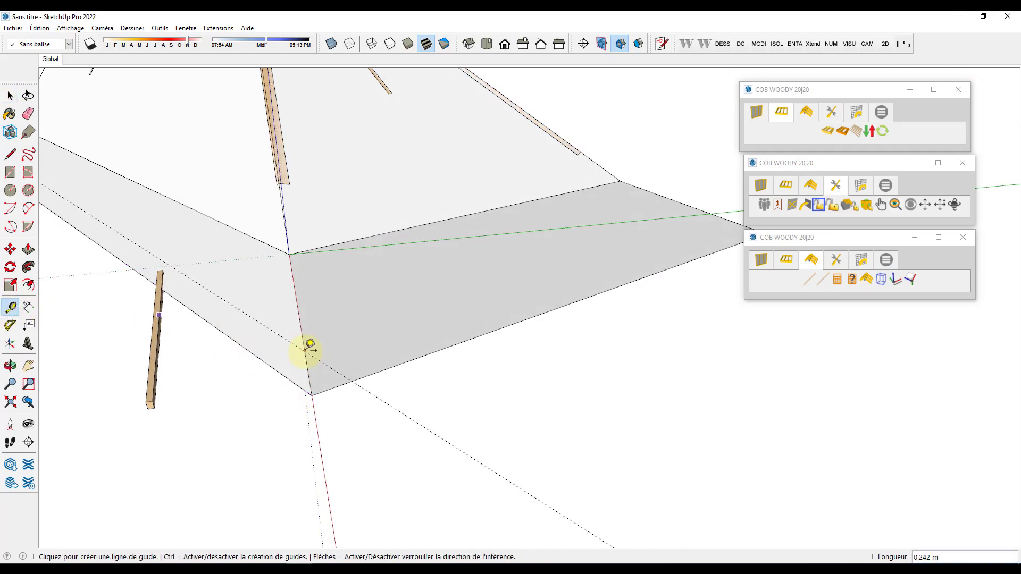
- Move the pasted timber by the near bottom corner of its lower end onto the guide
{"action": "left_click", "coordinate": [11, 99]}
{"action": "left_click", "coordinate": [151, 375]}
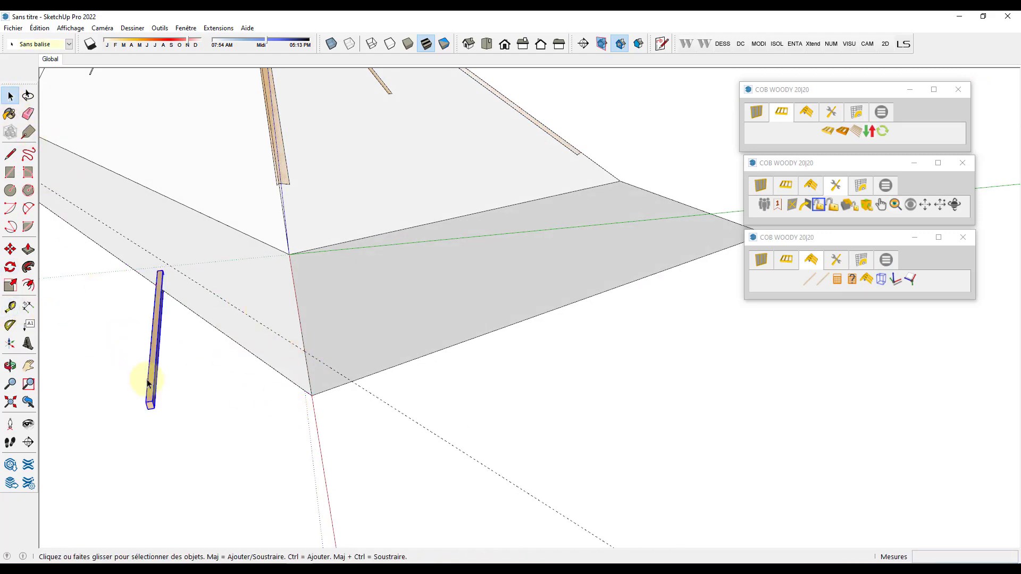
{"action": "left_click", "coordinate": [926, 204]}
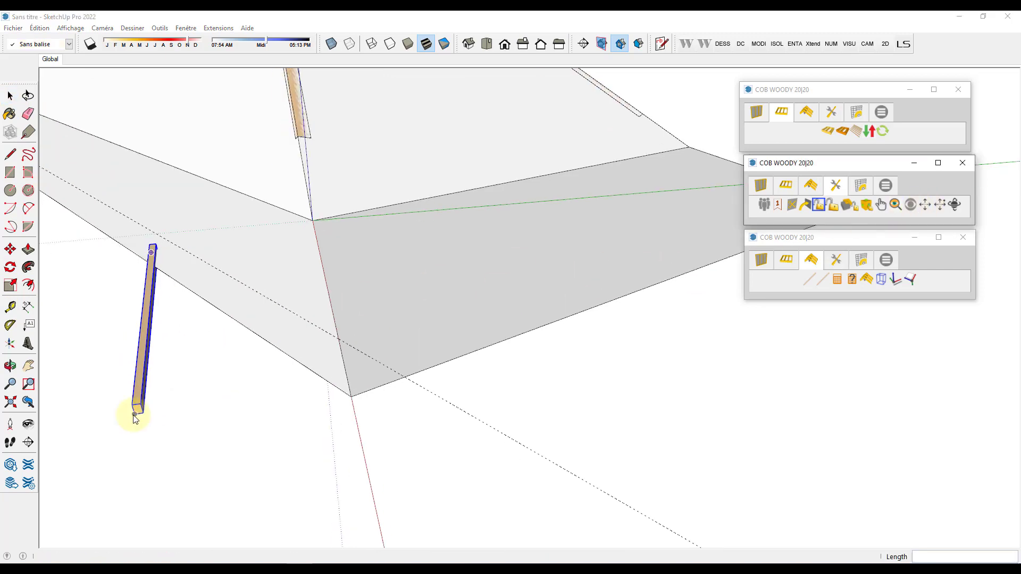
{"action": "left_click", "coordinate": [135, 418]}
{"action": "left_click", "coordinate": [285, 308]}
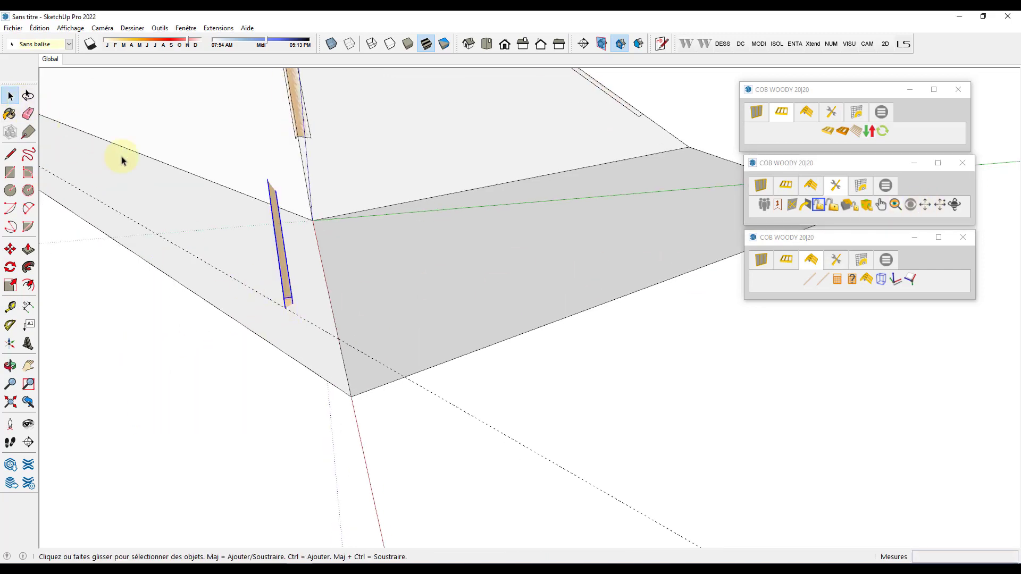
- Hide the long side's lower slope face and add a parallel guide through the timber's other bottom corner, offset about 0.046 m
{"action": "right_click", "coordinate": [308, 260]}
{"action": "left_click", "coordinate": [343, 278]}
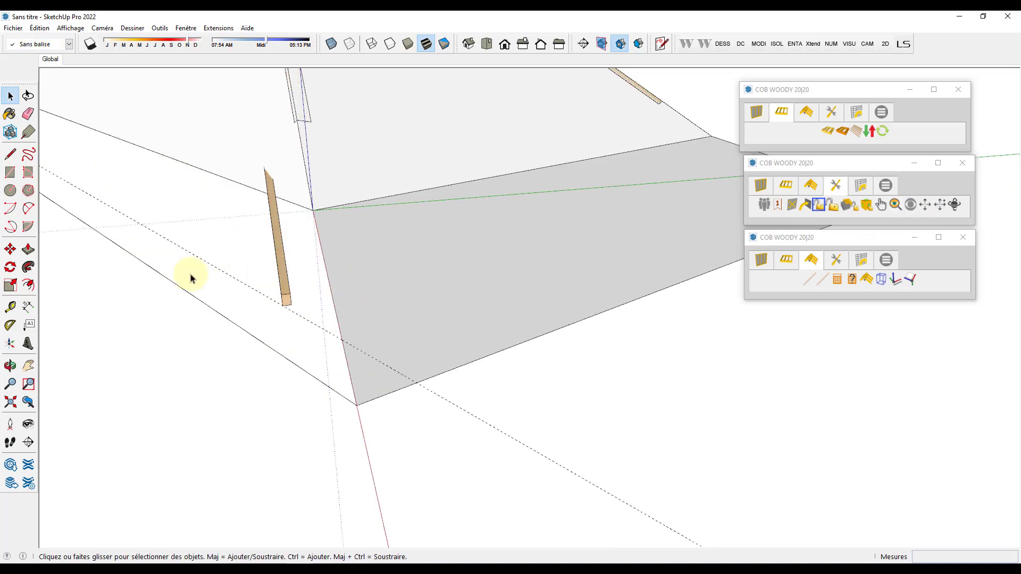
{"action": "scroll", "coordinate": [191, 275], "scroll_direction": "up", "scroll_amount": 2}
{"action": "key", "text": "t"}
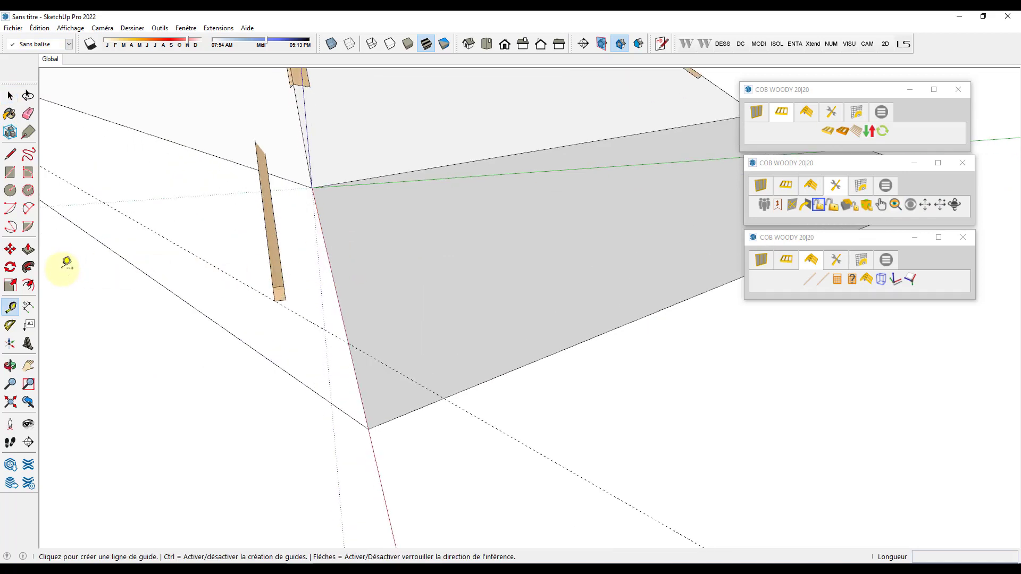
{"action": "left_click", "coordinate": [258, 296]}
{"action": "left_click", "coordinate": [292, 295]}
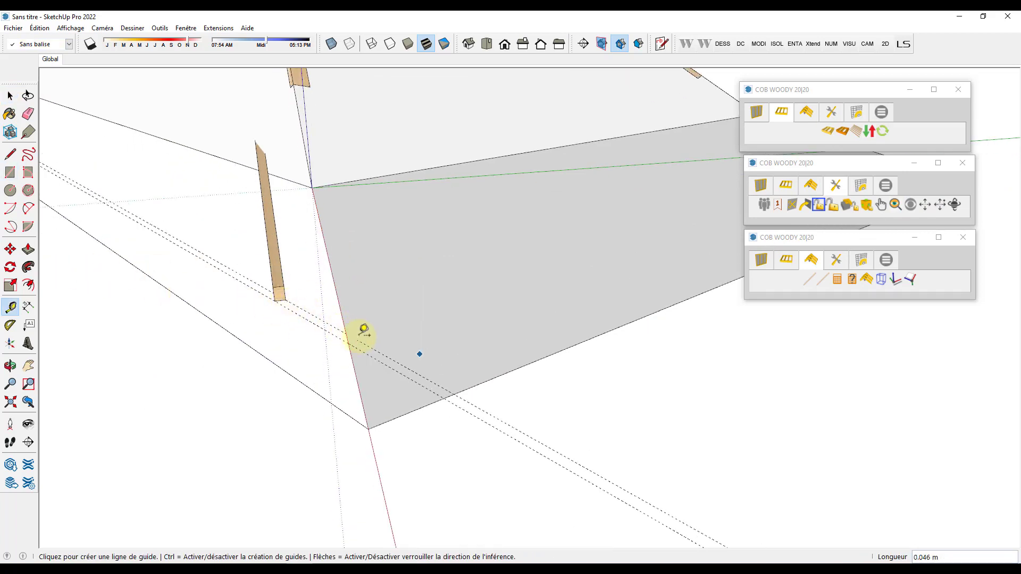
- Move the timber by its other bottom corner along the second guide to where it meets the adjacent hip-end slope
{"action": "left_click", "coordinate": [10, 96]}
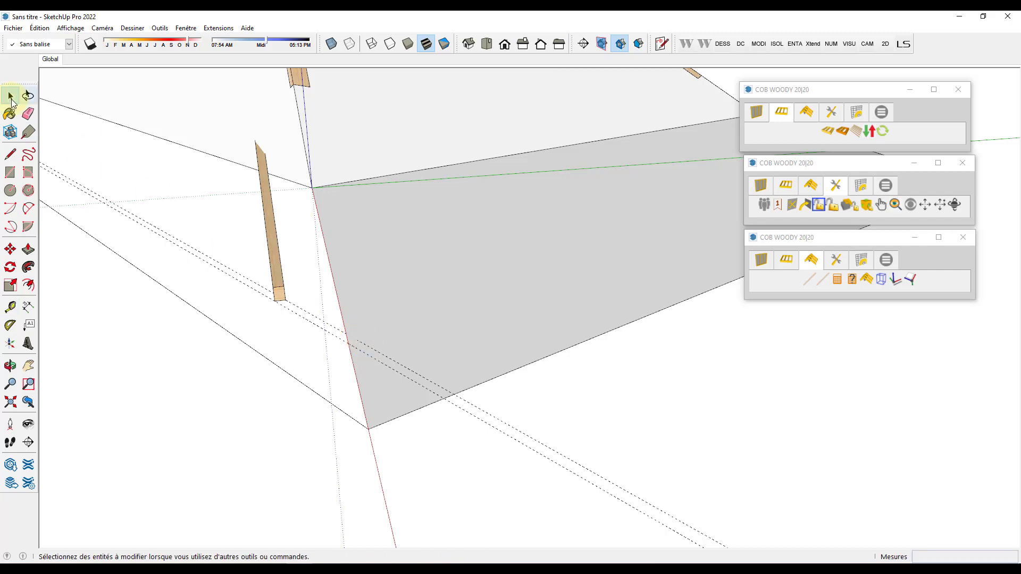
{"action": "left_click", "coordinate": [277, 253]}
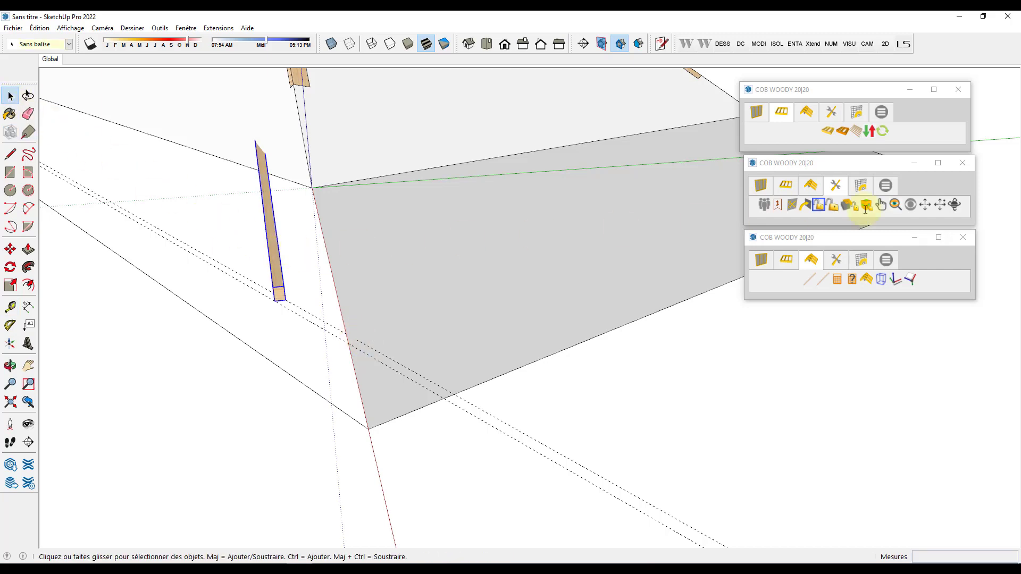
{"action": "left_click", "coordinate": [925, 205]}
{"action": "scroll", "coordinate": [314, 299], "scroll_direction": "up", "scroll_amount": 3}
{"action": "left_click", "coordinate": [269, 299]}
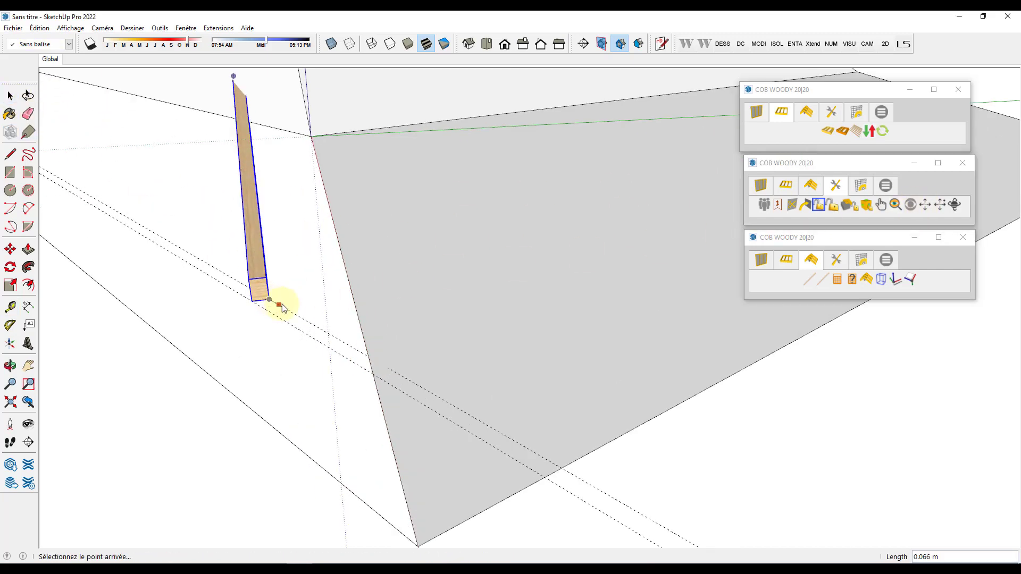
{"action": "left_click", "coordinate": [387, 368]}
- Unhide the long side's lower slope face and clear the selection
{"action": "middle_click_drag", "start_coordinate": [388, 368], "coordinate": [355, 254]}
{"action": "left_click", "coordinate": [912, 206]}
{"action": "scroll", "coordinate": [346, 352], "scroll_direction": "up", "scroll_amount": 3}
{"action": "left_click_drag", "start_coordinate": [356, 254], "coordinate": [195, 180]}
{"action": "left_click", "coordinate": [11, 96]}
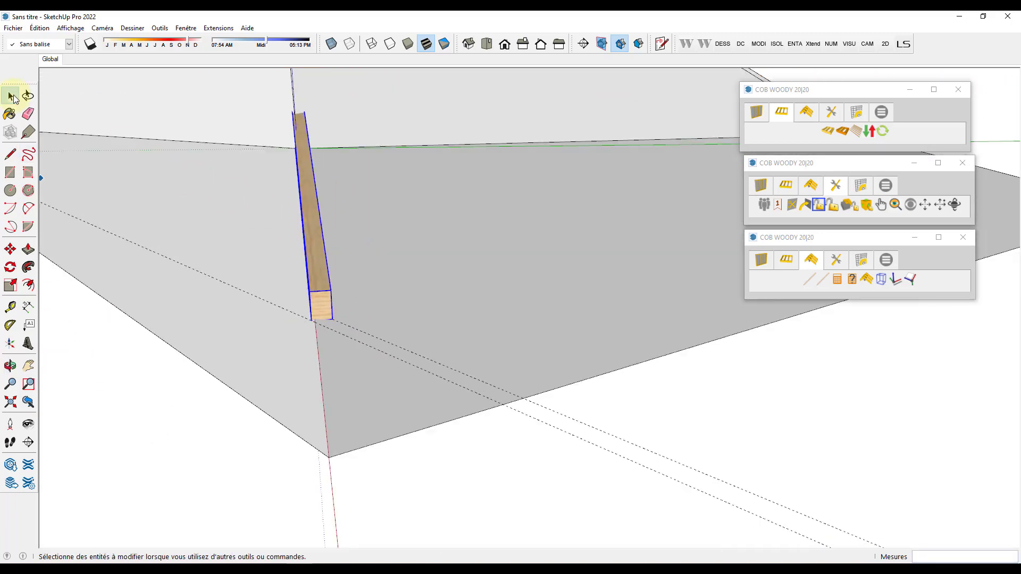
{"action": "left_click", "coordinate": [136, 383]}
- Align the axes to the lower hip edge at the other corner of the hip end and paste another timber copy beside it
{"action": "middle_click_drag", "start_coordinate": [135, 383], "coordinate": [217, 379]}
{"action": "scroll", "coordinate": [135, 383], "scroll_direction": "down", "scroll_amount": 5}
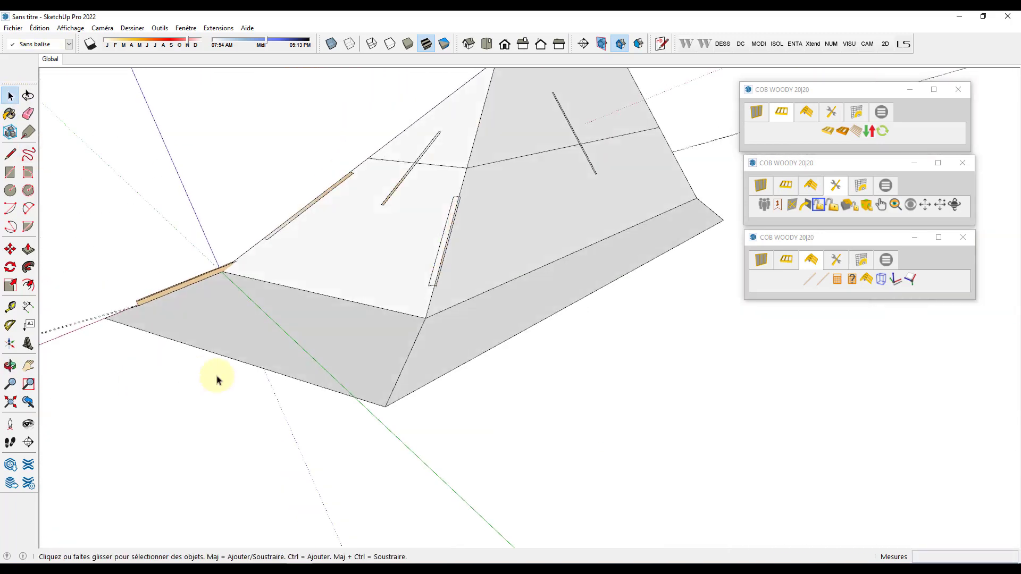
{"action": "left_click", "coordinate": [895, 279]}
{"action": "key", "text": "ctrl+v"}
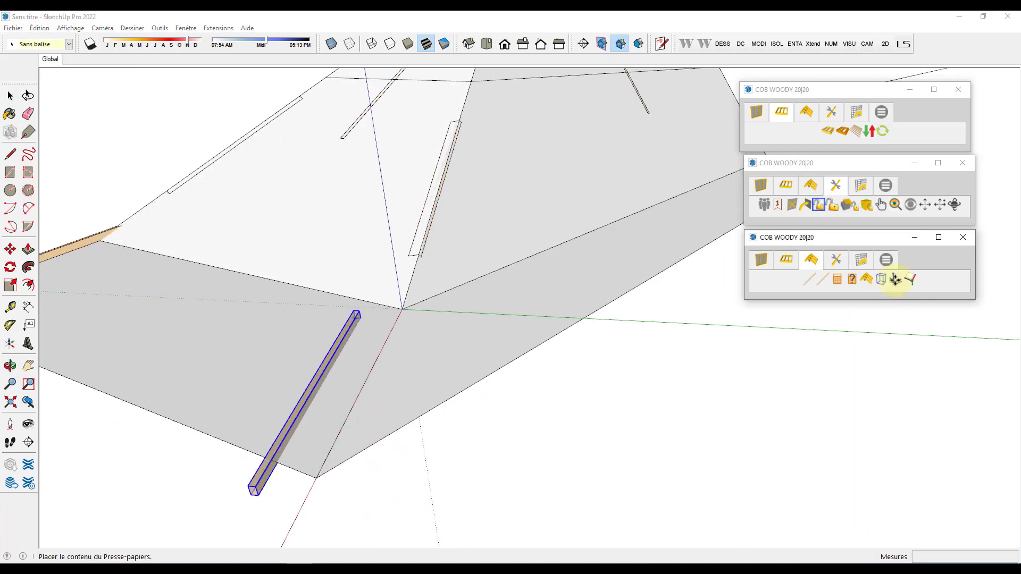
{"action": "left_click", "coordinate": [242, 341]}
{"action": "left_click", "coordinate": [11, 95]}
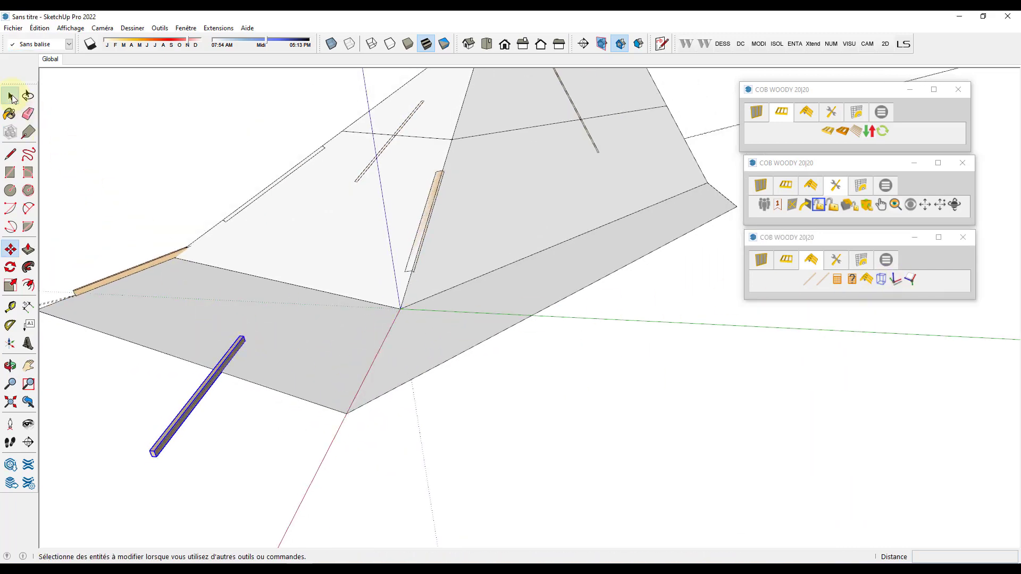
- Create a guide parallel to the hip-end eave on its lower slope, offset about 0.607 m up to the hip
{"action": "left_click", "coordinate": [10, 307]}
{"action": "left_click", "coordinate": [282, 392]}
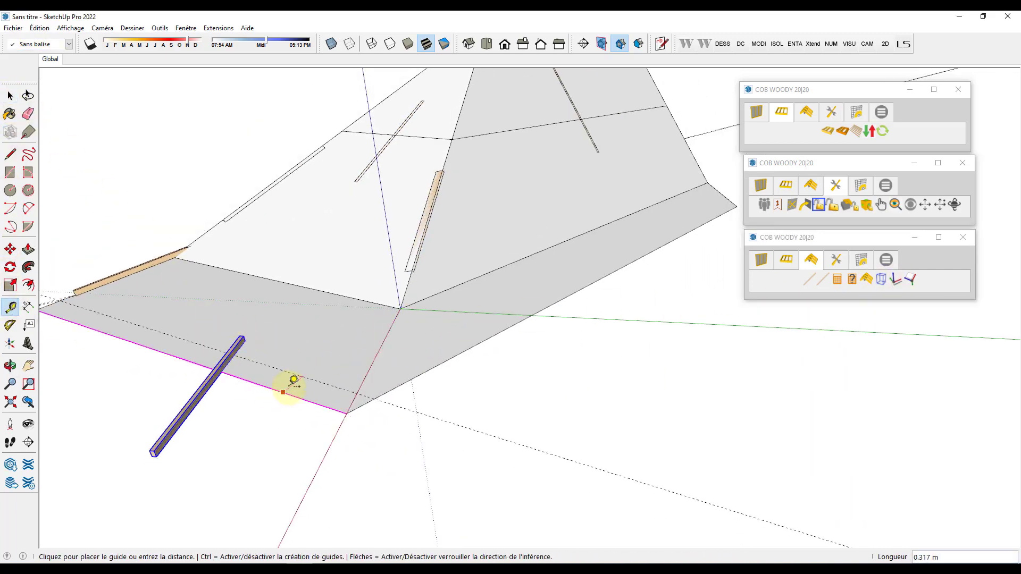
{"action": "left_click", "coordinate": [371, 372]}
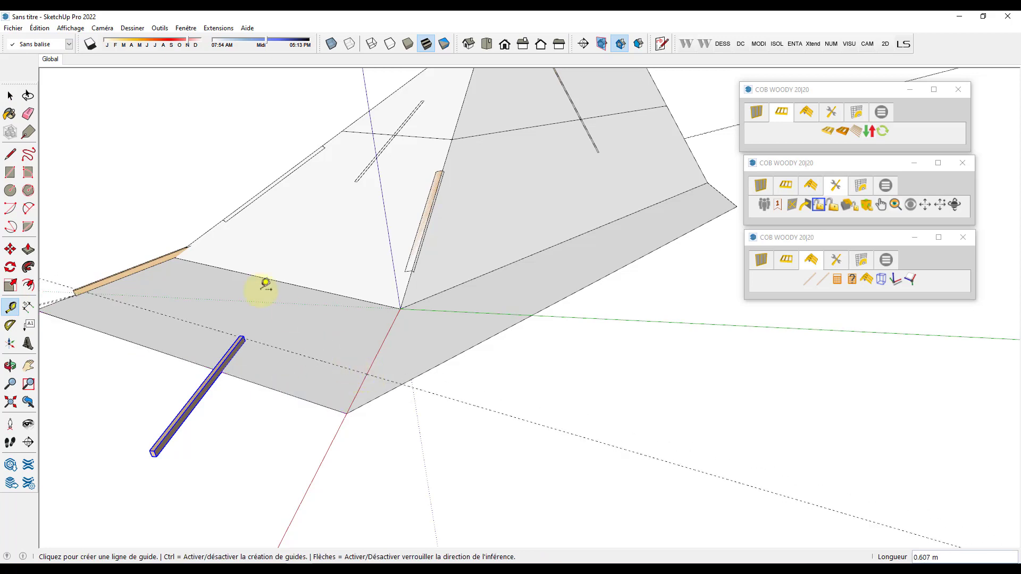
{"action": "left_click", "coordinate": [9, 96]}
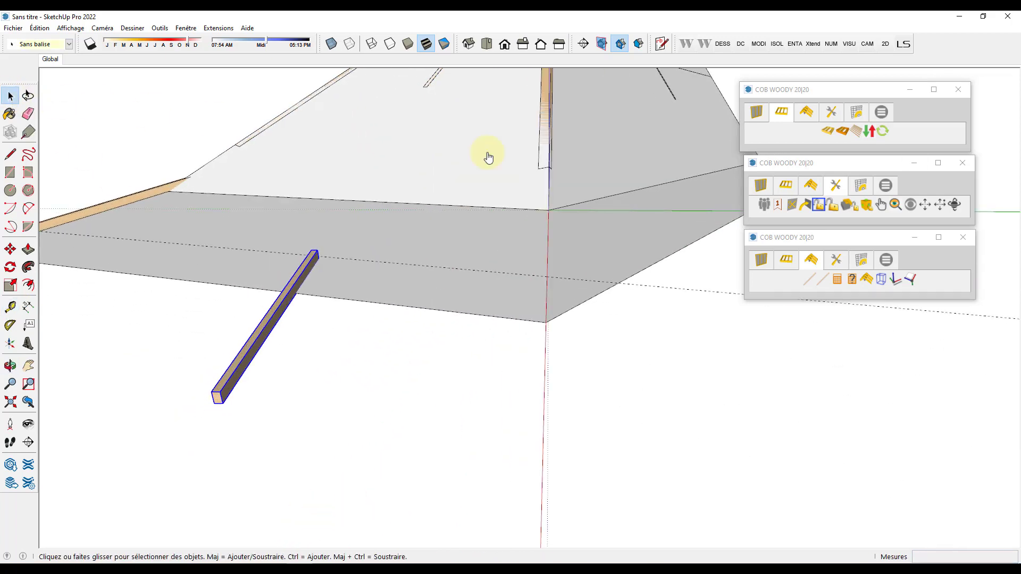
- Move the second timber by the bottom corner of its lower end onto the hip-end guide near the hip
{"action": "left_click", "coordinate": [927, 205]}
{"action": "scroll", "coordinate": [215, 400], "scroll_direction": "up", "scroll_amount": 2}
{"action": "left_click", "coordinate": [217, 398]}
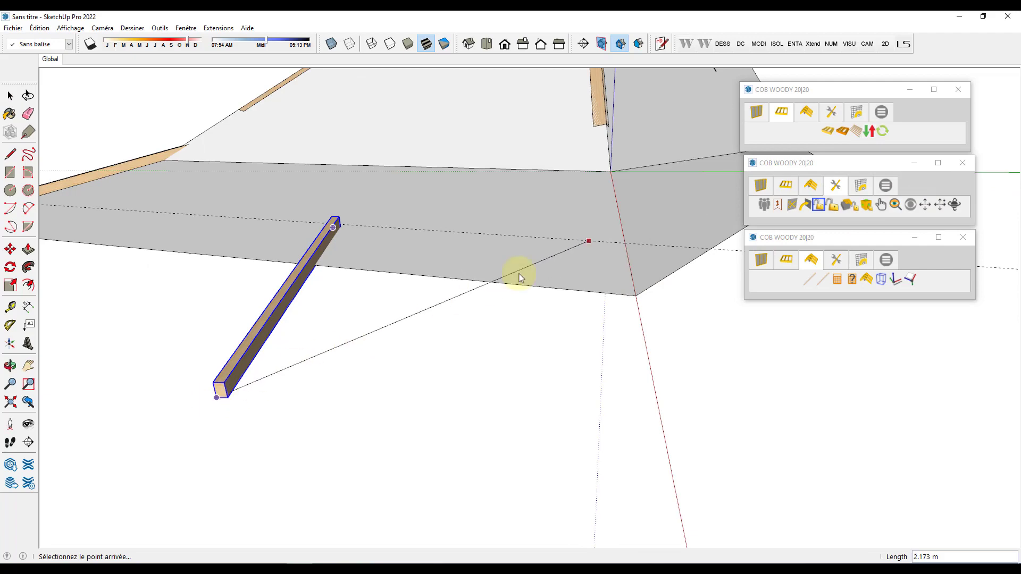
{"action": "left_click", "coordinate": [595, 242]}
{"action": "middle_click_drag", "start_coordinate": [595, 242], "coordinate": [591, 240]}
- Hide the hip end's lower slope face and add a parallel guide through the second timber's other bottom corner, offset about 0.020 m
{"action": "scroll", "coordinate": [595, 241], "scroll_direction": "up", "scroll_amount": 4}
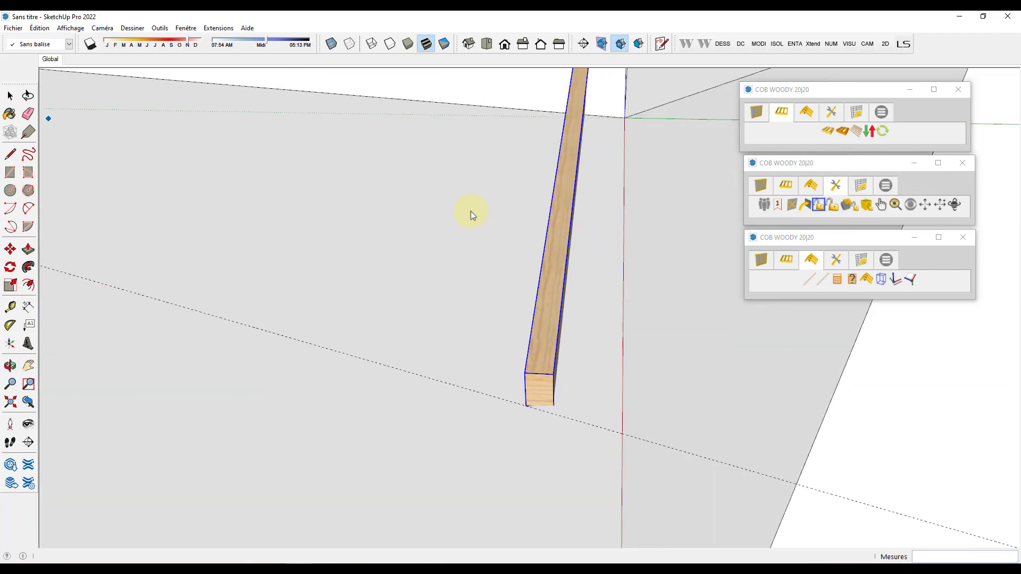
{"action": "key", "text": "space"}
{"action": "right_click", "coordinate": [574, 393]}
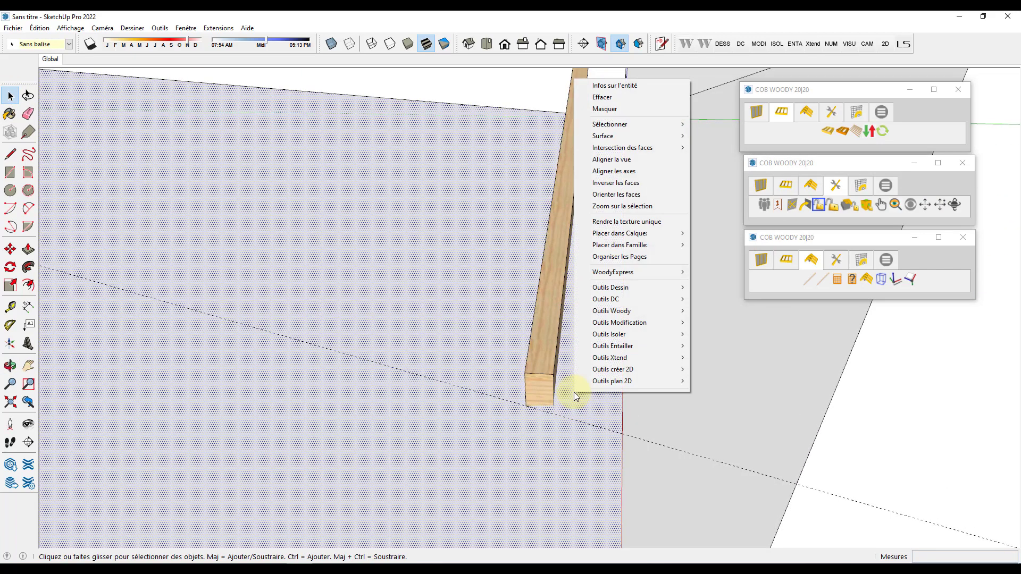
{"action": "left_click", "coordinate": [611, 109]}
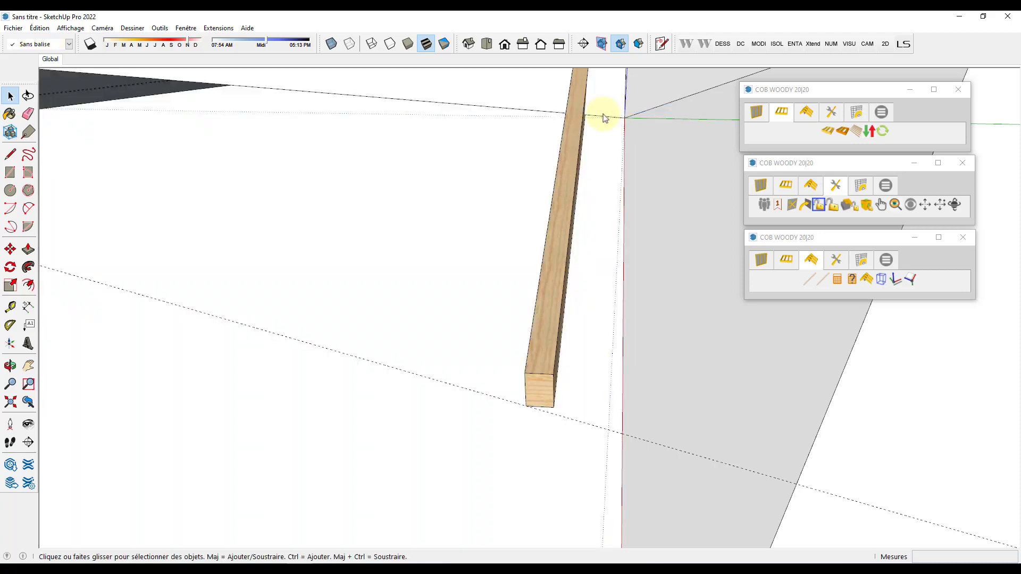
{"action": "left_click", "coordinate": [12, 311]}
{"action": "scroll", "coordinate": [580, 448], "scroll_direction": "up", "scroll_amount": 3}
{"action": "left_click", "coordinate": [553, 393]}
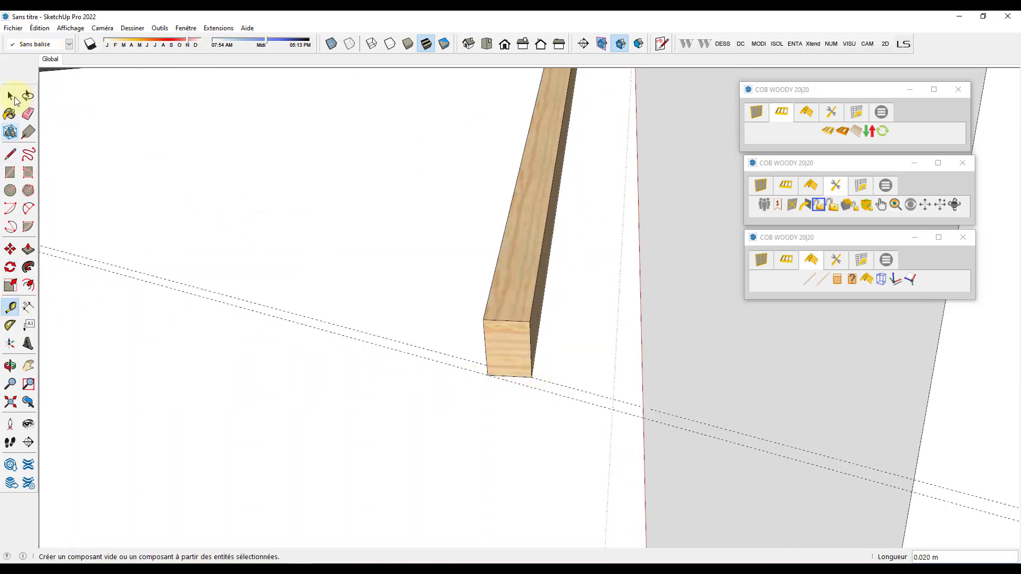
- Move the second timber by its other bottom corner along the new guide to where it meets the adjacent long-side slope
{"action": "left_click", "coordinate": [11, 97]}
{"action": "left_click", "coordinate": [512, 292]}
{"action": "scroll", "coordinate": [511, 290], "scroll_direction": "up", "scroll_amount": 2}
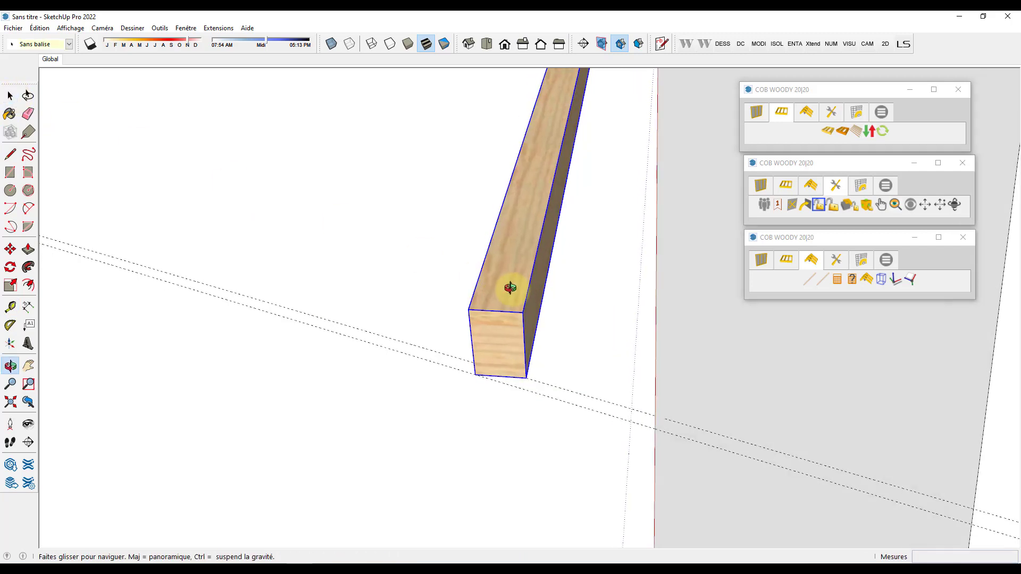
{"action": "left_click", "coordinate": [926, 205]}
{"action": "left_click", "coordinate": [526, 378]}
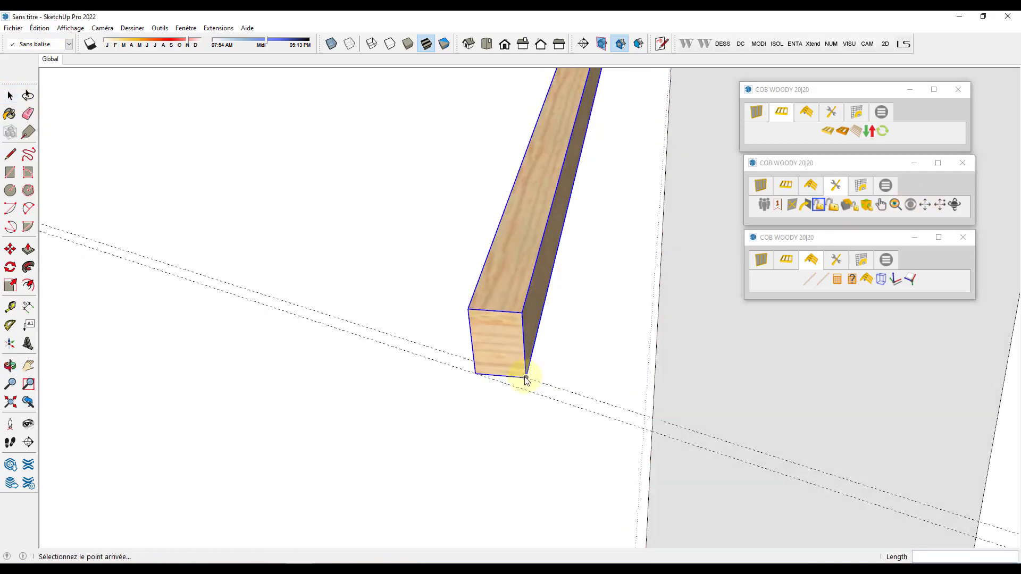
{"action": "left_click", "coordinate": [665, 424]}
{"action": "scroll", "coordinate": [664, 424], "scroll_direction": "down", "scroll_amount": 6}
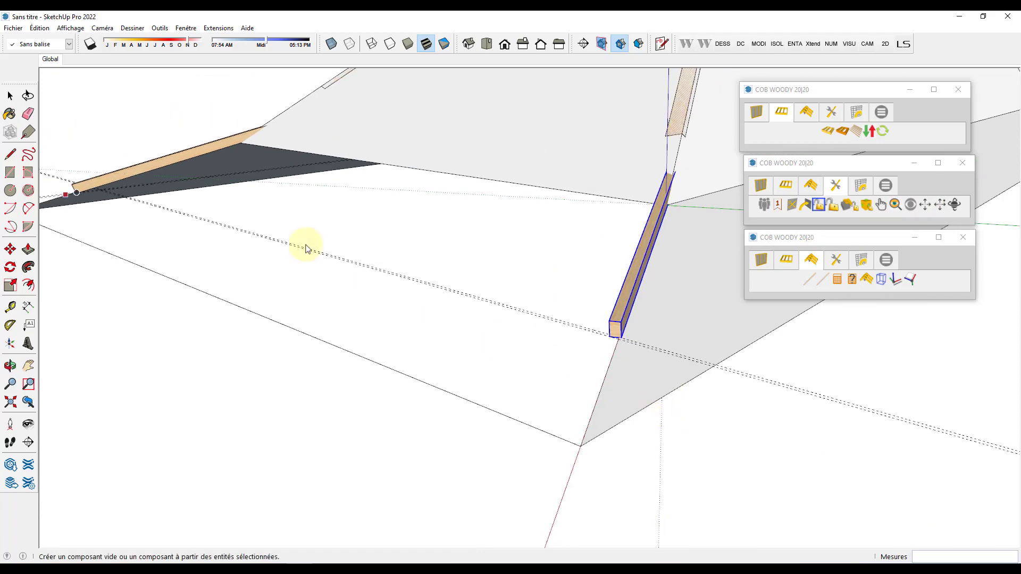
- Lower the second hip timber from the top corner of its lower end to the hip edge's level, referencing the hip's eave corner
{"action": "key", "text": "space"}
{"action": "left_click", "coordinate": [237, 381]}
{"action": "mouse_move", "coordinate": [237, 382]}
{"action": "middle_mouse_down"}
{"action": "mouse_move", "coordinate": [254, 389]}
{"action": "mouse_move", "coordinate": [228, 386]}
{"action": "middle_mouse_up"}
{"action": "scroll", "coordinate": [276, 387], "scroll_direction": "up", "scroll_amount": 2}
{"action": "left_click", "coordinate": [546, 298]}
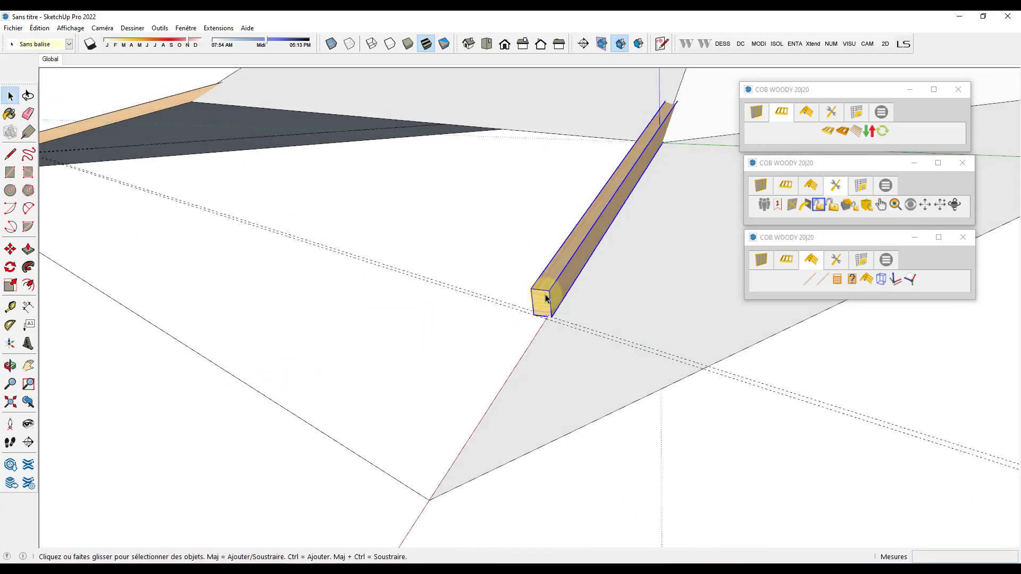
{"action": "key", "text": "m"}
{"action": "scroll", "coordinate": [543, 290], "scroll_direction": "up", "scroll_amount": 2}
{"action": "left_click", "coordinate": [542, 264]}
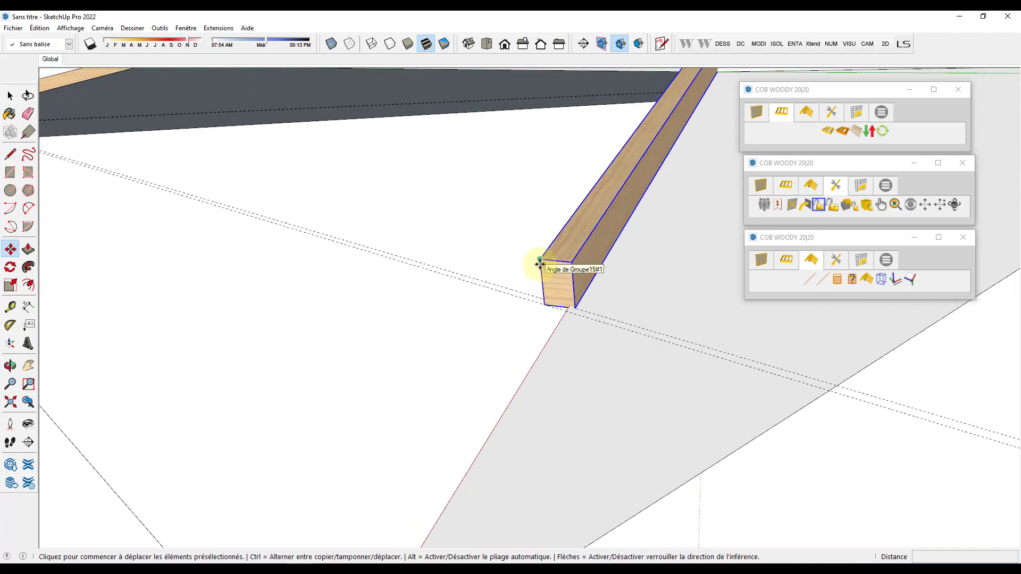
{"action": "scroll", "coordinate": [540, 265], "scroll_direction": "down", "scroll_amount": 3}
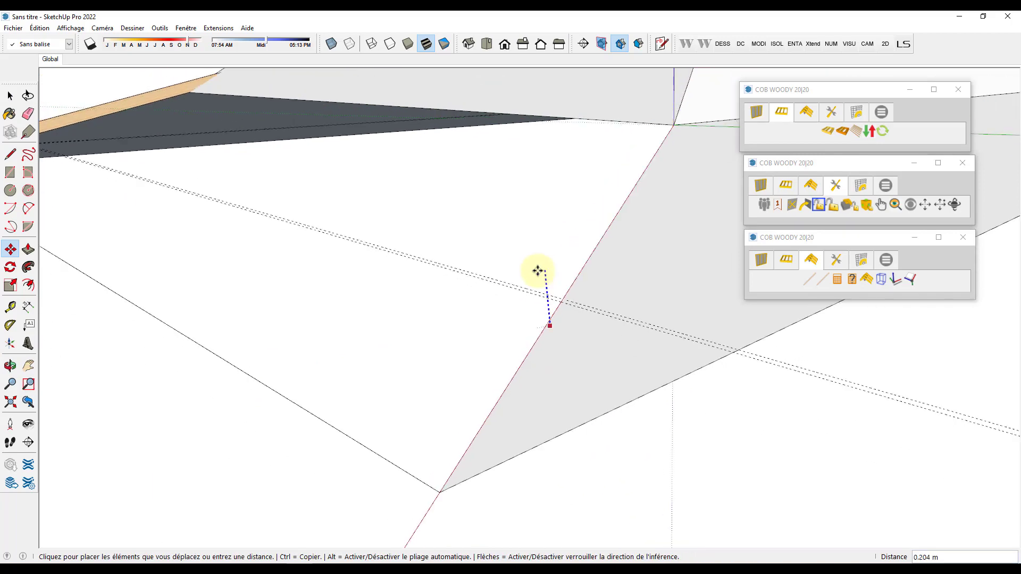
{"action": "left_click", "coordinate": [443, 492]}
- Align the drawing axes with the lower hip edge beneath the first hip timber
{"action": "middle_click_drag", "start_coordinate": [443, 492], "coordinate": [654, 367]}
{"action": "scroll", "coordinate": [654, 367], "scroll_direction": "up", "scroll_amount": 2}
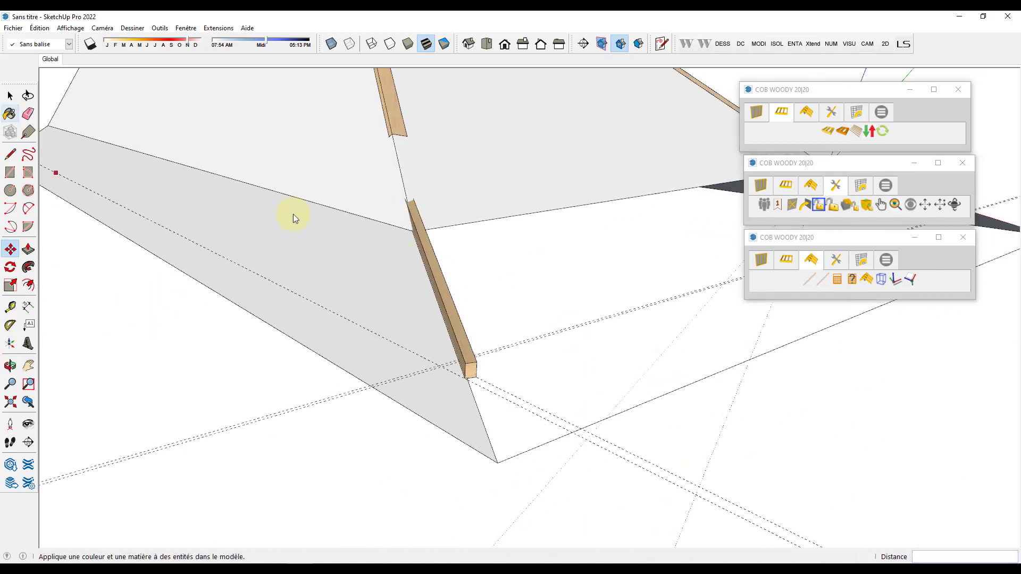
{"action": "left_click", "coordinate": [10, 95]}
{"action": "scroll", "coordinate": [383, 322], "scroll_direction": "up", "scroll_amount": 3}
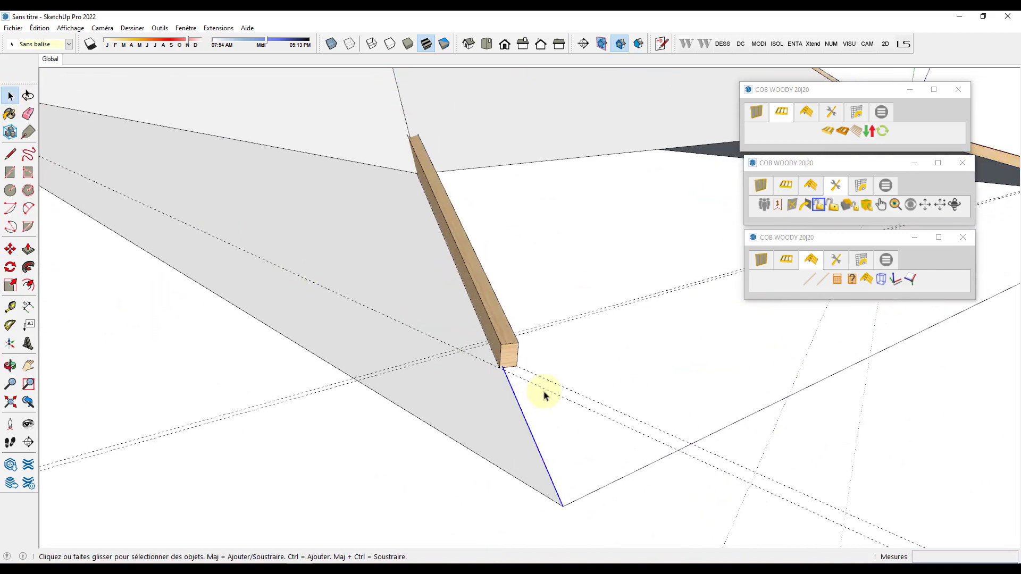
{"action": "left_click", "coordinate": [898, 282]}
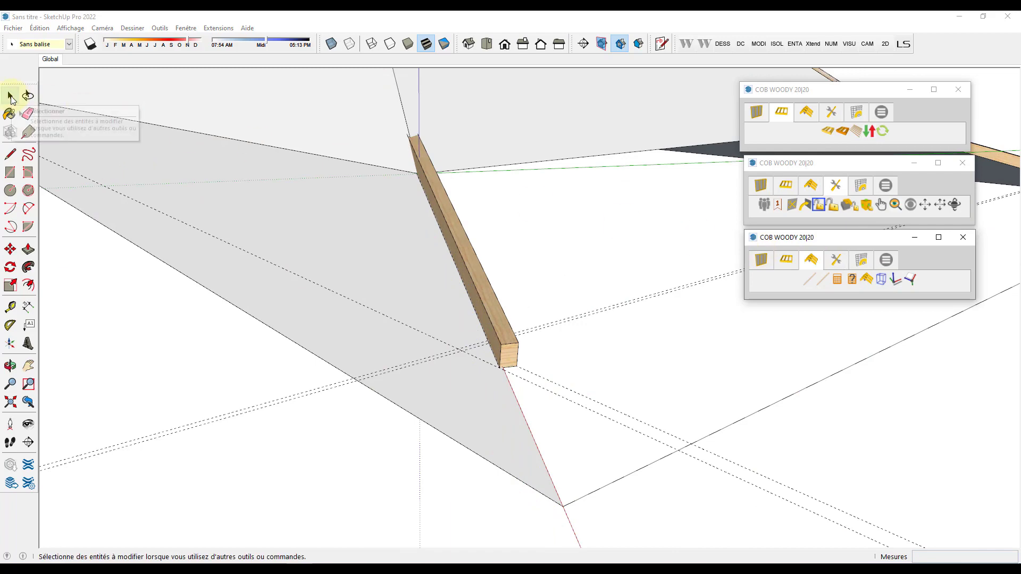
- Lower the first hip timber vertically from the top corner of its lower end to the hip edge's level, referencing the eave corner
{"action": "left_click", "coordinate": [10, 97]}
{"action": "middle_click_drag", "start_coordinate": [80, 122], "coordinate": [12, 95]}
{"action": "scroll", "coordinate": [394, 285], "scroll_direction": "up", "scroll_amount": 3}
{"action": "middle_click_drag", "start_coordinate": [394, 285], "coordinate": [540, 315]}
{"action": "left_click", "coordinate": [549, 302]}
{"action": "left_click", "coordinate": [10, 248]}
{"action": "scroll", "coordinate": [155, 328], "scroll_direction": "down", "scroll_amount": 3}
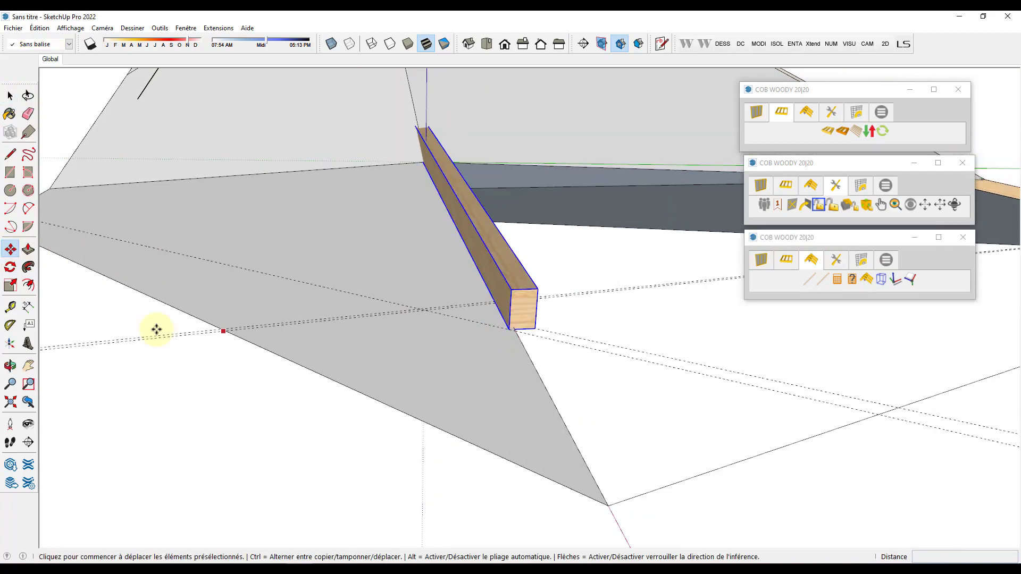
{"action": "middle_click_drag", "start_coordinate": [277, 405], "coordinate": [383, 420]}
{"action": "left_click", "coordinate": [481, 228]}
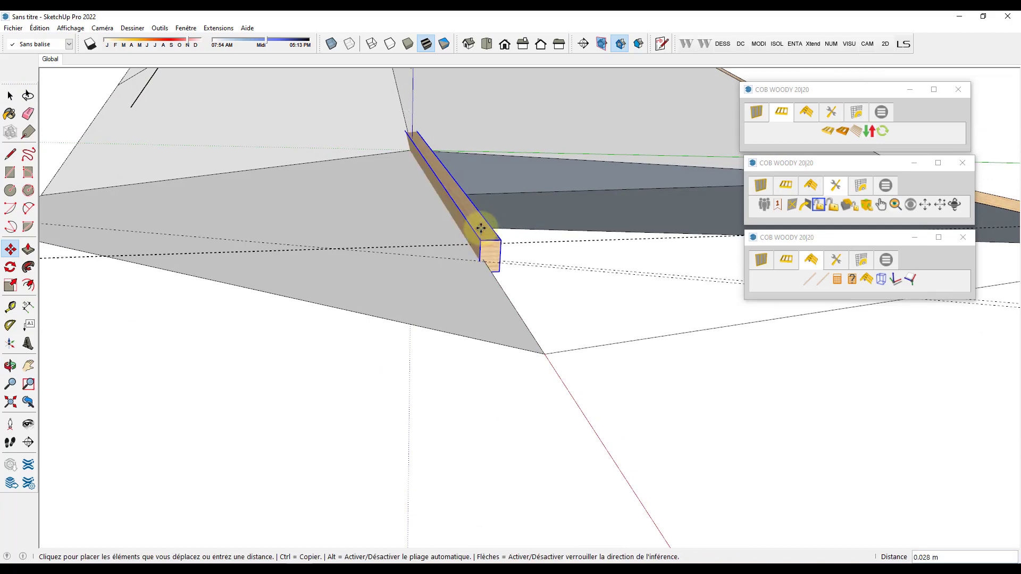
{"action": "left_click", "coordinate": [546, 356]}
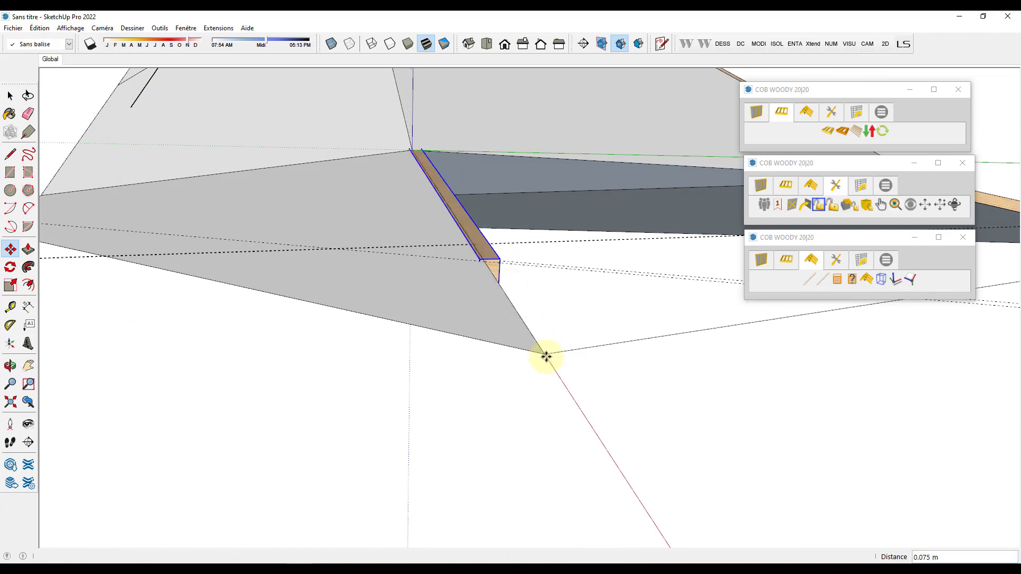
- Reveal the hidden slope faces and make the first hip timber a unique piece
{"action": "middle_click_drag", "start_coordinate": [545, 356], "coordinate": [508, 357]}
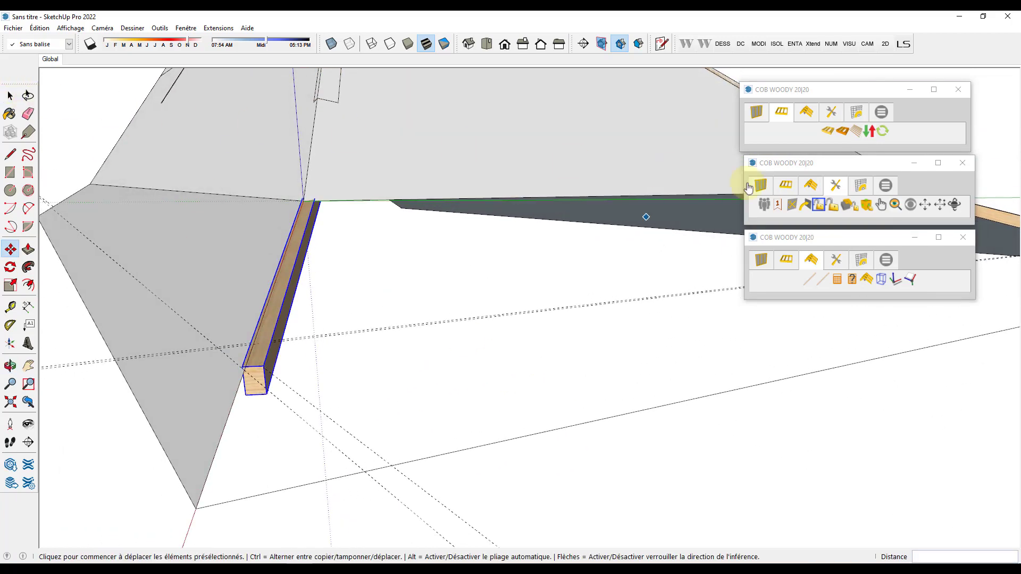
{"action": "left_click", "coordinate": [911, 204]}
{"action": "middle_click_drag", "start_coordinate": [255, 375], "coordinate": [208, 324]}
{"action": "scroll", "coordinate": [207, 323], "scroll_direction": "up", "scroll_amount": 3}
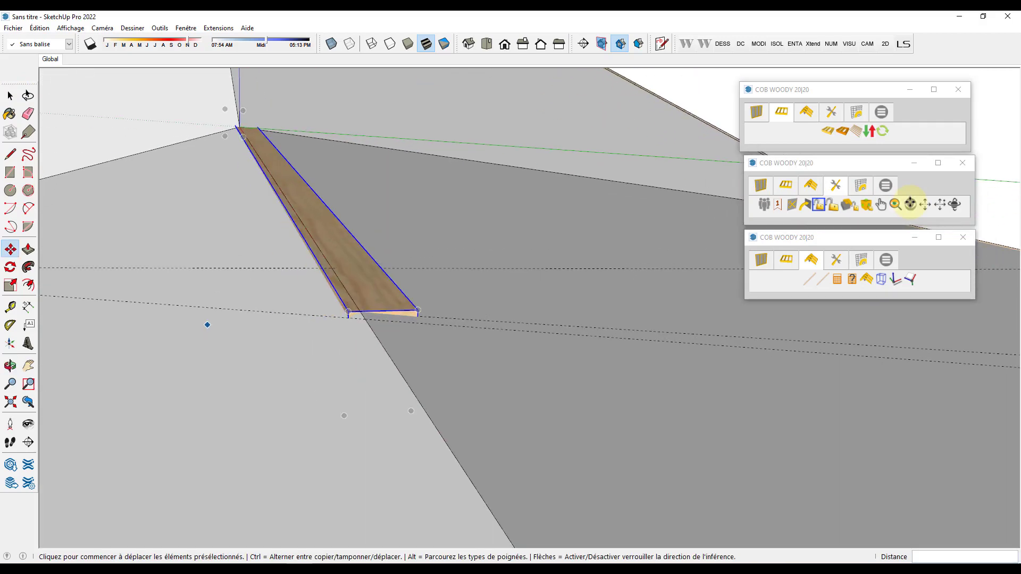
{"action": "scroll", "coordinate": [383, 258], "scroll_direction": "up", "scroll_amount": 2}
{"action": "left_click", "coordinate": [10, 96]}
{"action": "scroll", "coordinate": [355, 312], "scroll_direction": "up", "scroll_amount": 1}
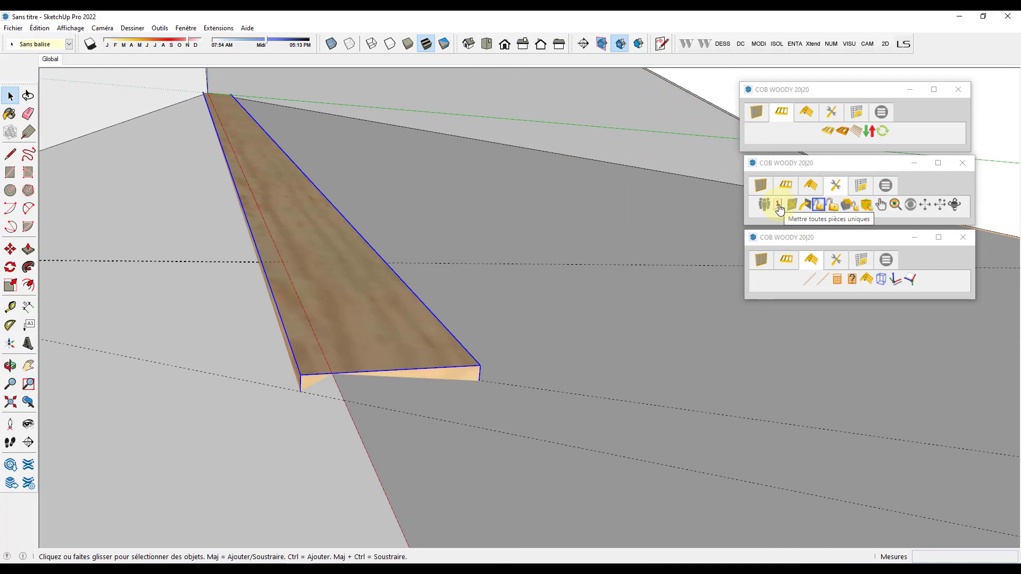
{"action": "left_click", "coordinate": [818, 207]}
{"action": "left_click", "coordinate": [892, 224]}
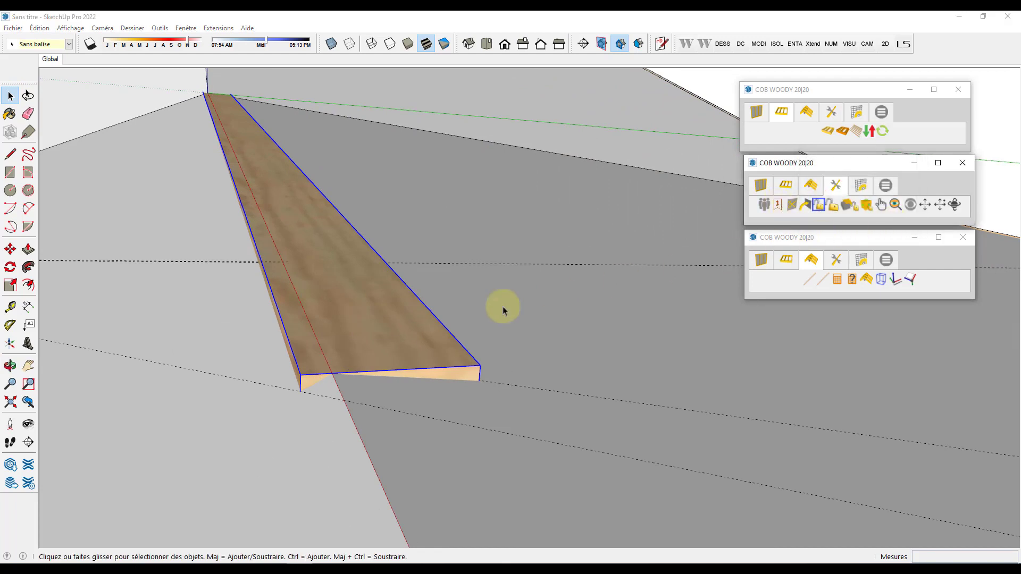
- Open the first hip timber and draw two lines on its lower end from the bottom corners to the hip edge point
{"action": "left_click", "coordinate": [338, 346]}
{"action": "left_click", "coordinate": [10, 154]}
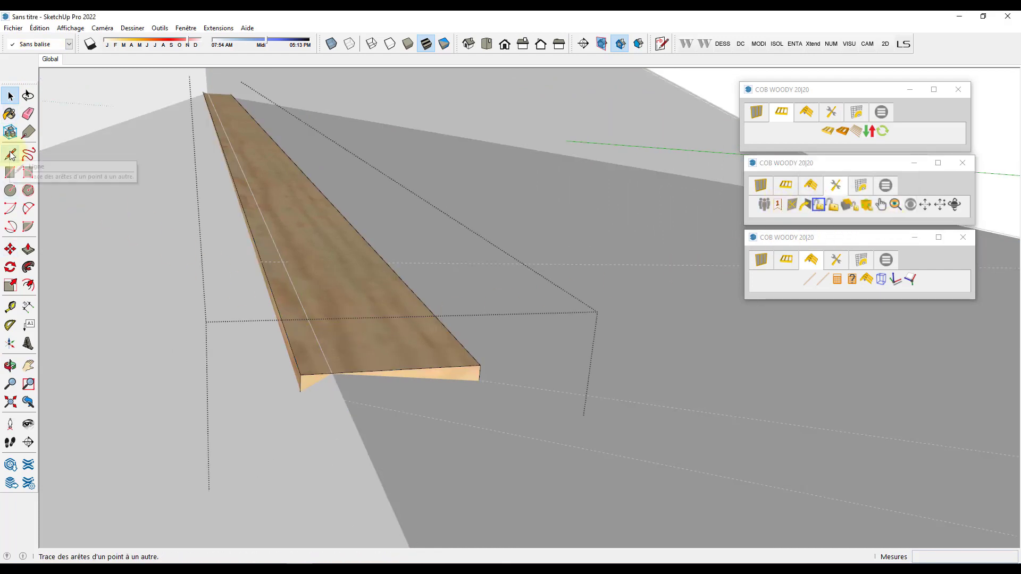
{"action": "left_click", "coordinate": [300, 392]}
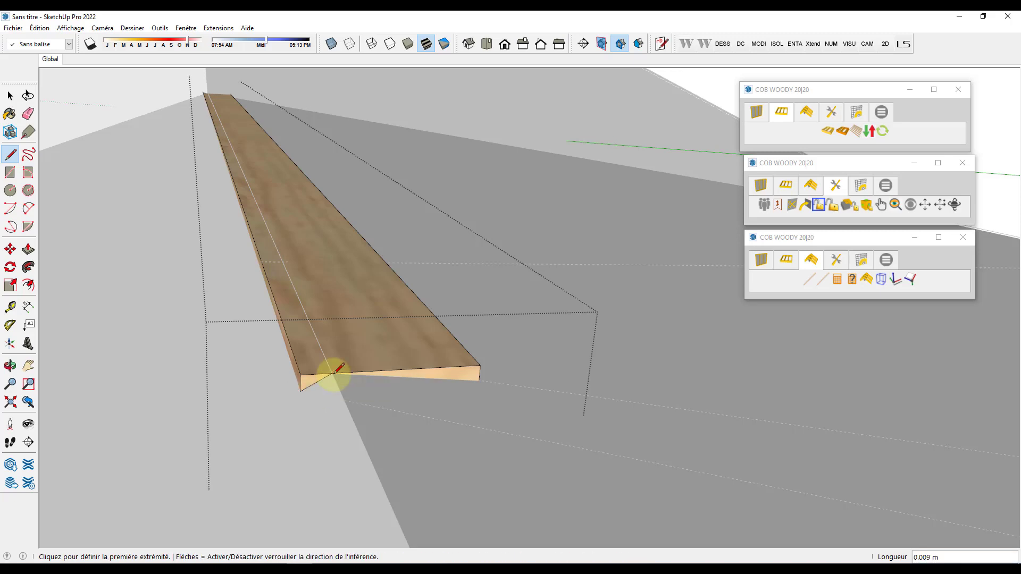
{"action": "left_click", "coordinate": [478, 380]}
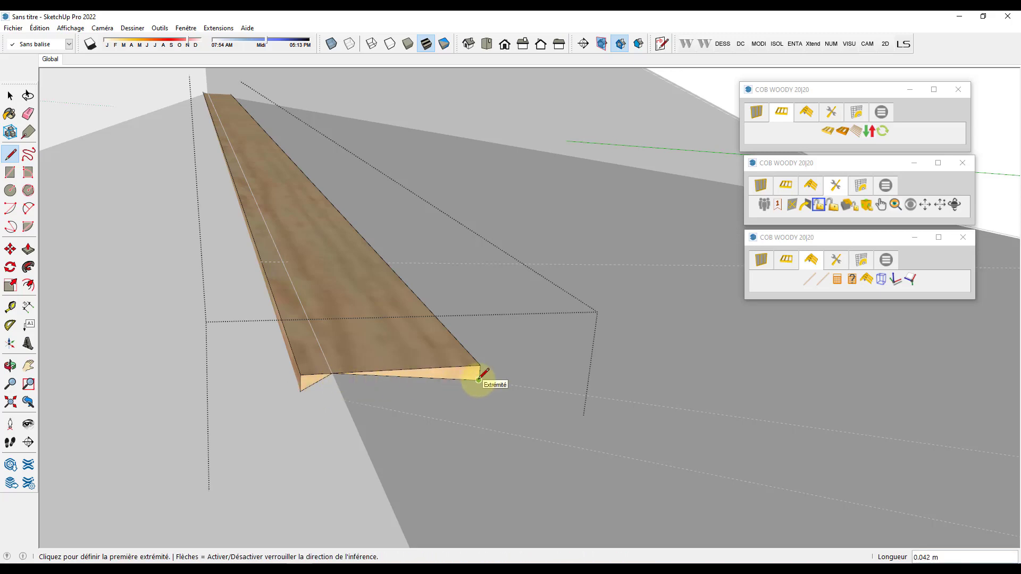
- Push/Pull both triangular end faces of the first hip timber along its full length to cut away the wood above the slopes
{"action": "key", "text": "p"}
{"action": "left_click", "coordinate": [462, 382]}
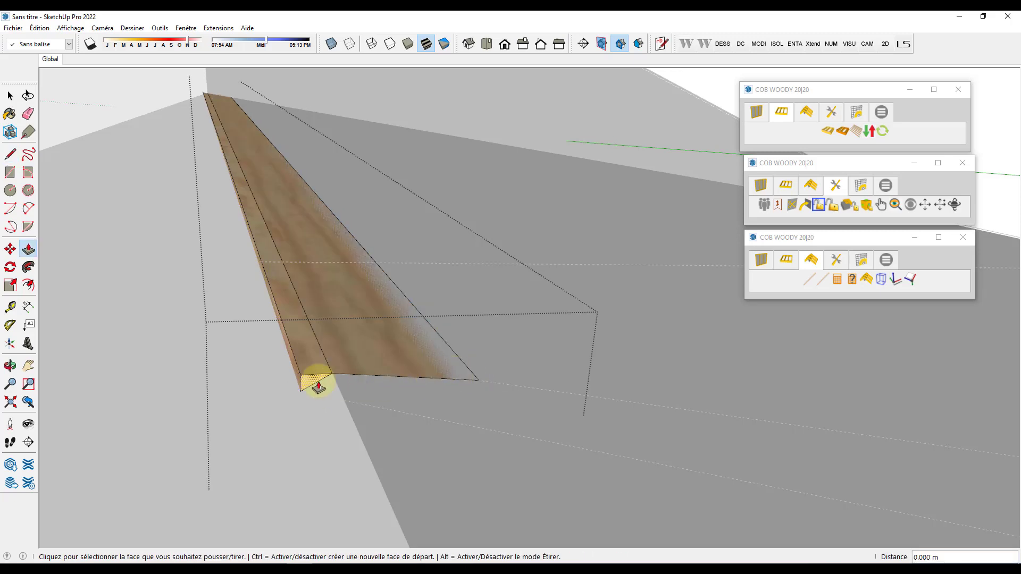
{"action": "left_click", "coordinate": [311, 383]}
{"action": "left_click", "coordinate": [10, 95]}
{"action": "scroll", "coordinate": [213, 261], "scroll_direction": "down", "scroll_amount": 7}
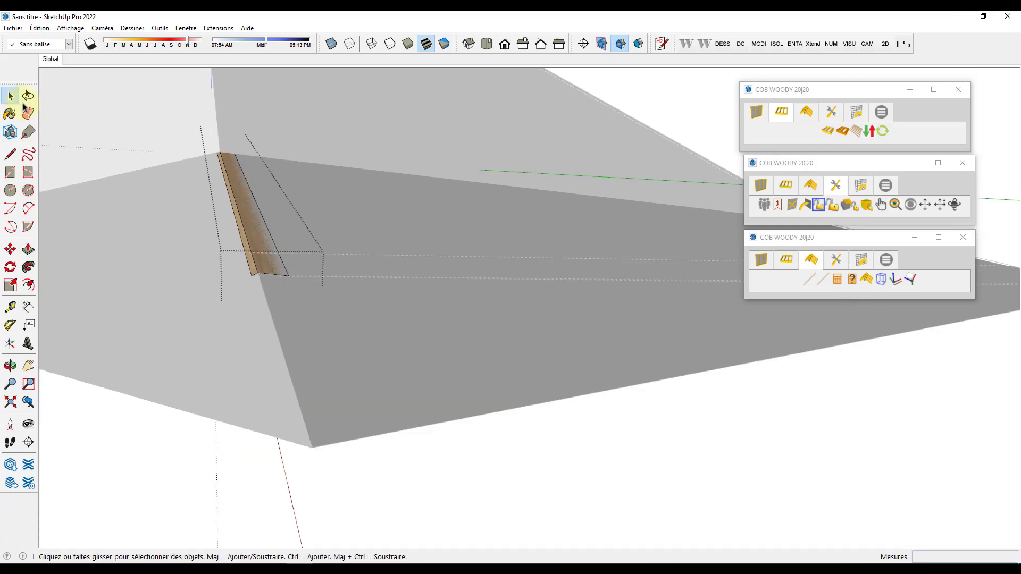
{"action": "left_click", "coordinate": [485, 383]}
- Delete all construction guides from the model
{"action": "scroll", "coordinate": [485, 383], "scroll_direction": "down", "scroll_amount": 5}
{"action": "middle_click_drag", "start_coordinate": [485, 383], "coordinate": [506, 335]}
{"action": "scroll", "coordinate": [507, 333], "scroll_direction": "up", "scroll_amount": 5}
{"action": "scroll", "coordinate": [507, 333], "scroll_direction": "up", "scroll_amount": 2}
{"action": "left_click", "coordinate": [39, 28]}
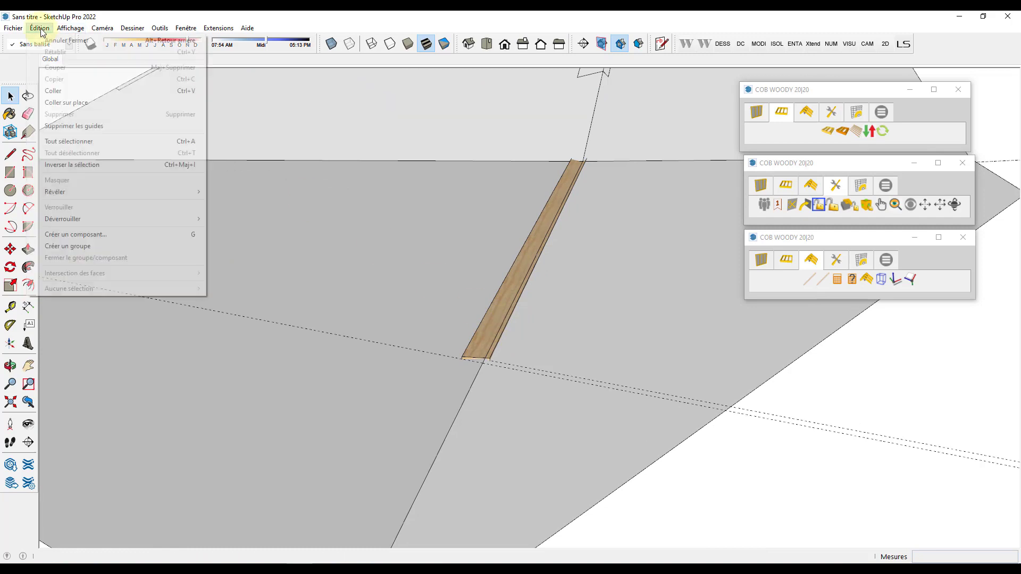
{"action": "left_click", "coordinate": [102, 123]}
{"action": "middle_click_drag", "start_coordinate": [103, 123], "coordinate": [75, 130]}
- Open the second hip timber and draw two lines on its lower end from the bottom corners to the hip edge point
{"action": "scroll", "coordinate": [481, 326], "scroll_direction": "up", "scroll_amount": 3}
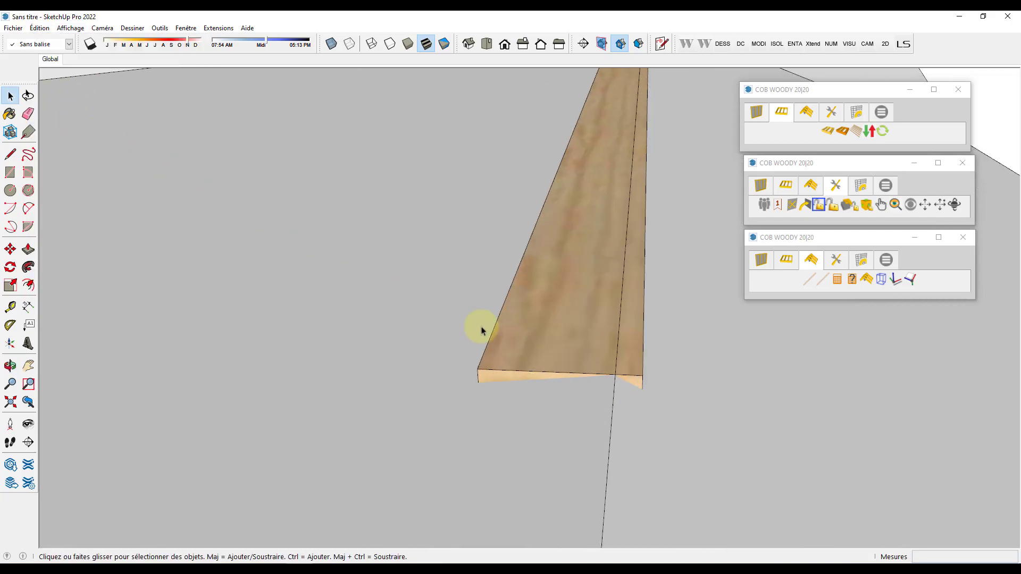
{"action": "double_click", "coordinate": [552, 358]}
{"action": "left_click", "coordinate": [13, 157]}
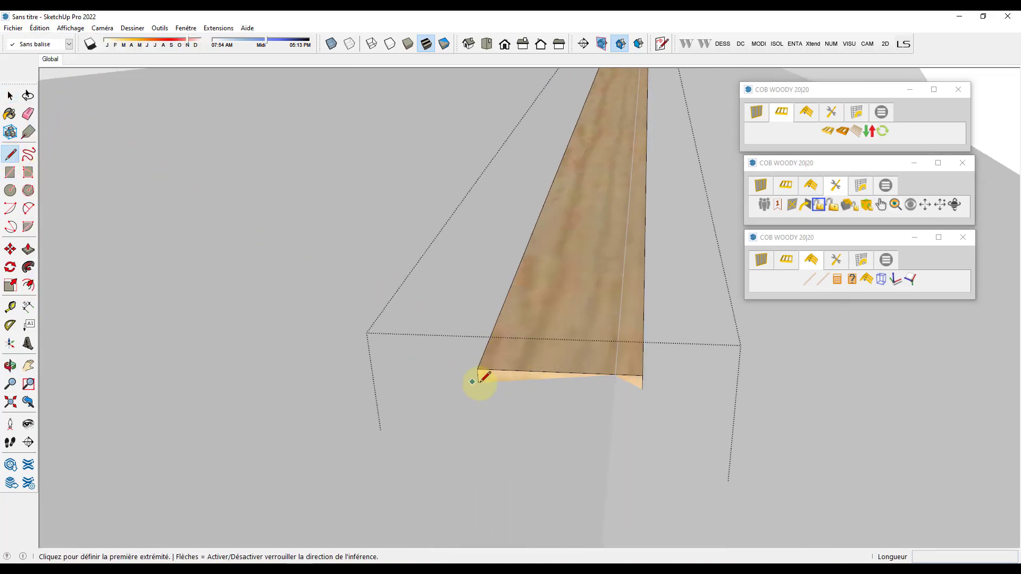
{"action": "left_click", "coordinate": [478, 382]}
{"action": "left_click", "coordinate": [615, 374]}
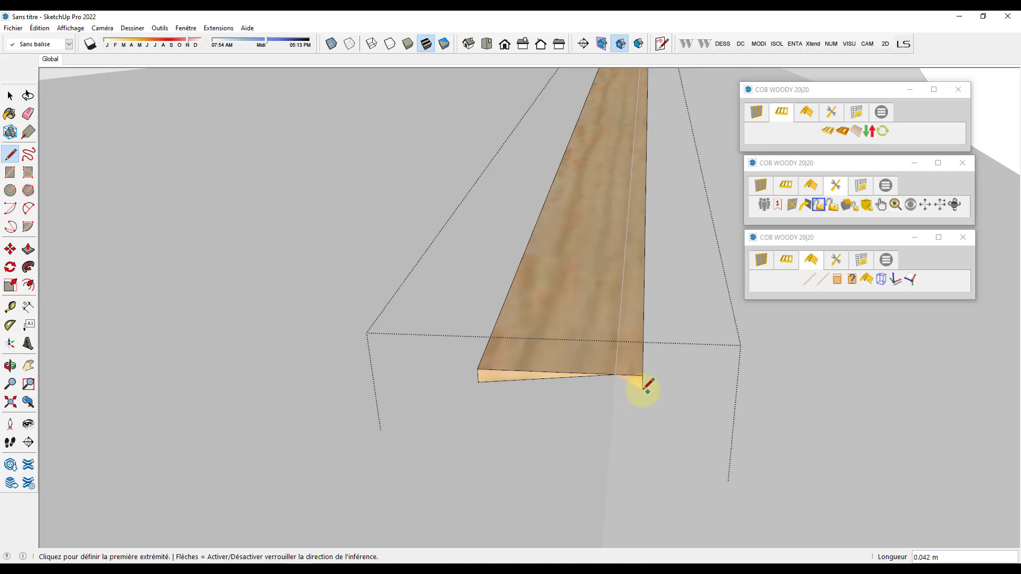
{"action": "left_click", "coordinate": [643, 389]}
{"action": "left_click", "coordinate": [615, 374]}
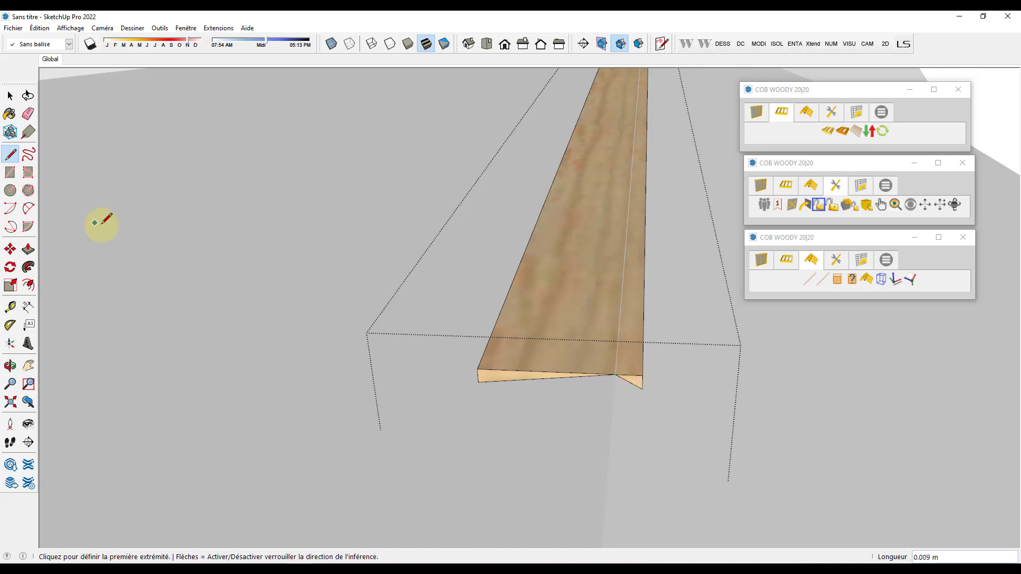
- Push/Pull both triangular end faces of the second hip timber along its full length and close the component
{"action": "left_click", "coordinate": [29, 249]}
{"action": "double_click", "coordinate": [495, 378]}
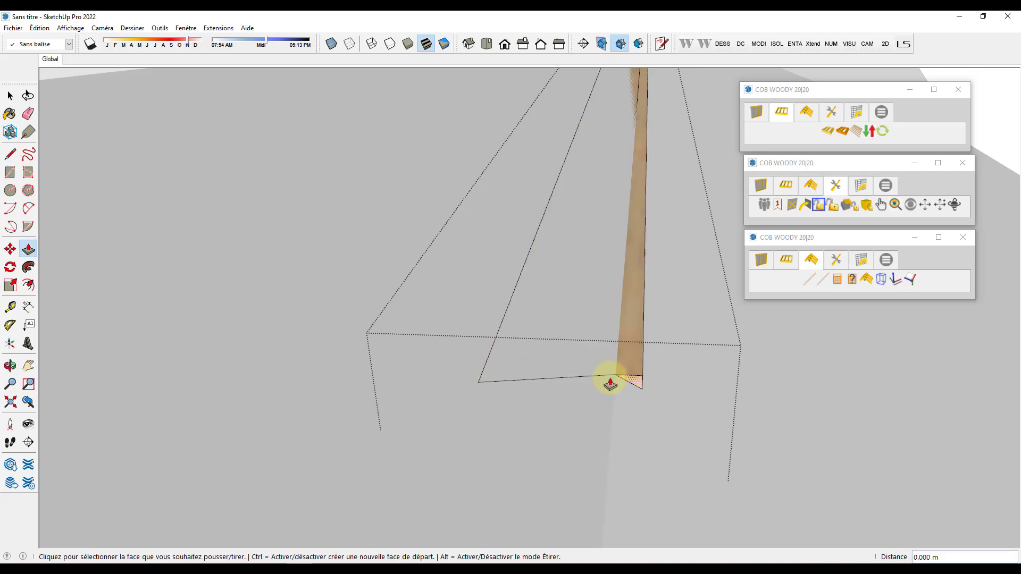
{"action": "double_click", "coordinate": [634, 378]}
{"action": "left_click", "coordinate": [11, 97]}
{"action": "scroll", "coordinate": [261, 235], "scroll_direction": "down", "scroll_amount": 8}
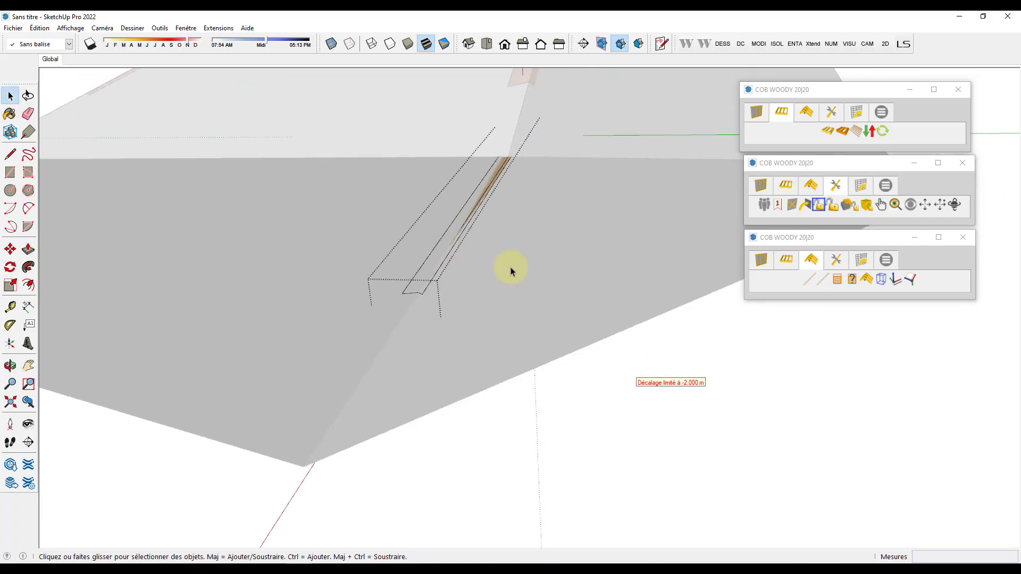
{"action": "left_click", "coordinate": [727, 340]}
- Reset the drawing axes to the global origin
{"action": "scroll", "coordinate": [727, 343], "scroll_direction": "down", "scroll_amount": 10}
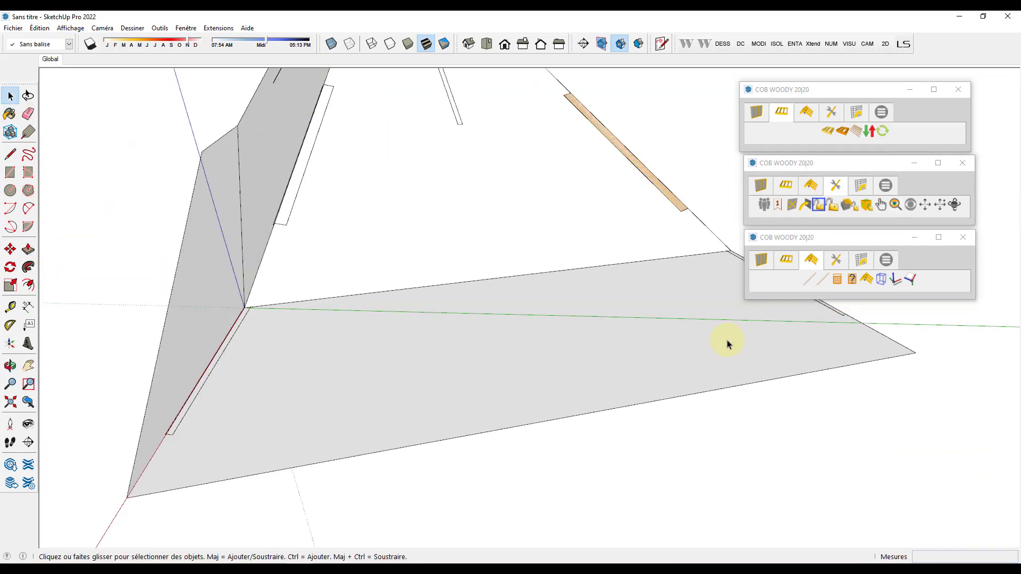
{"action": "middle_click_drag", "start_coordinate": [727, 340], "coordinate": [830, 325]}
{"action": "left_click", "coordinate": [50, 60]}
{"action": "scroll", "coordinate": [196, 210], "scroll_direction": "down", "scroll_amount": 3}
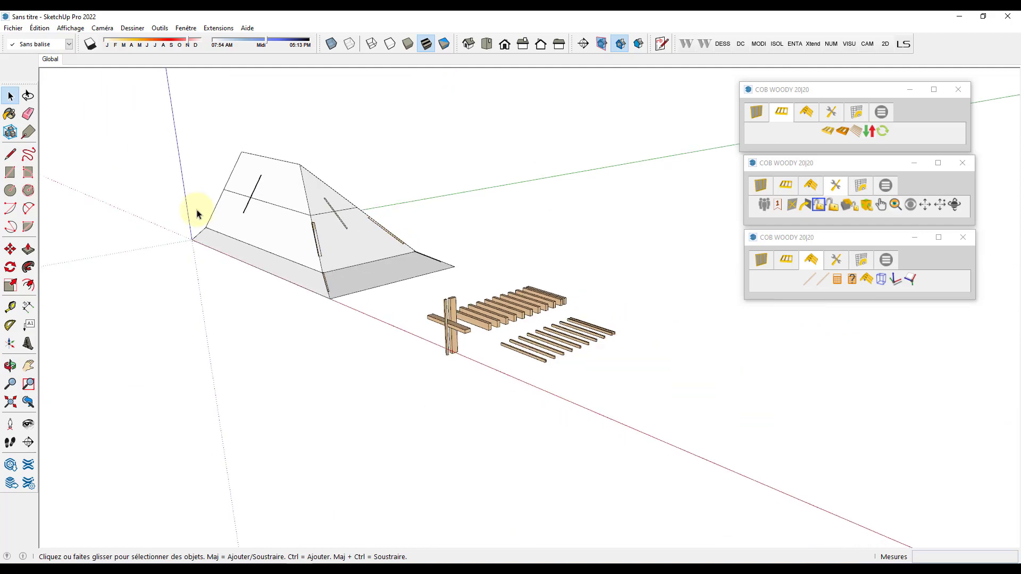
{"action": "scroll", "coordinate": [197, 210], "scroll_direction": "up", "scroll_amount": 2}
{"action": "middle_click_drag", "start_coordinate": [196, 210], "coordinate": [200, 220]}
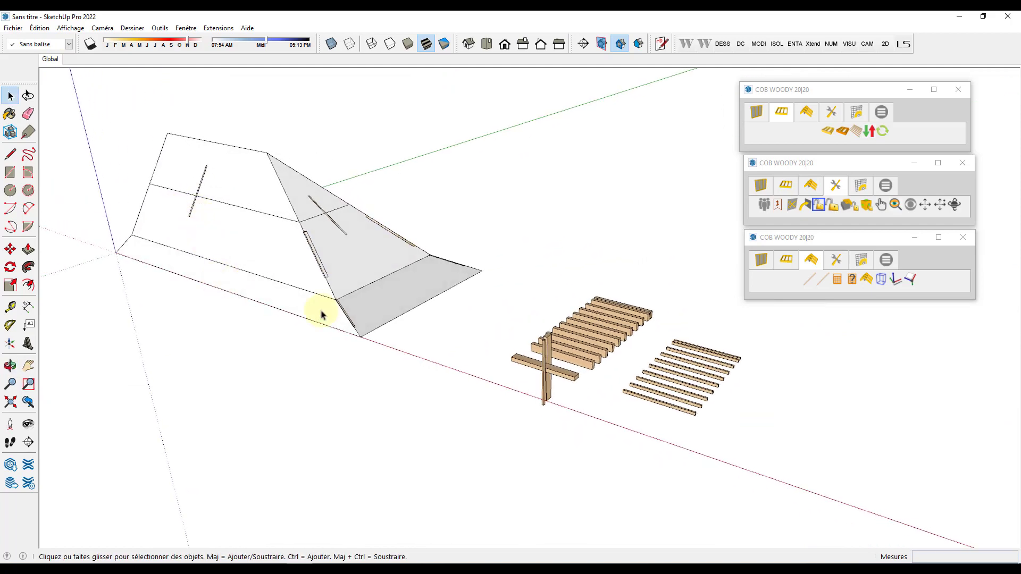
- Copy one of the horizontal small-section timbers from the stock row beside the roof
{"action": "scroll", "coordinate": [322, 314], "scroll_direction": "down", "scroll_amount": 1}
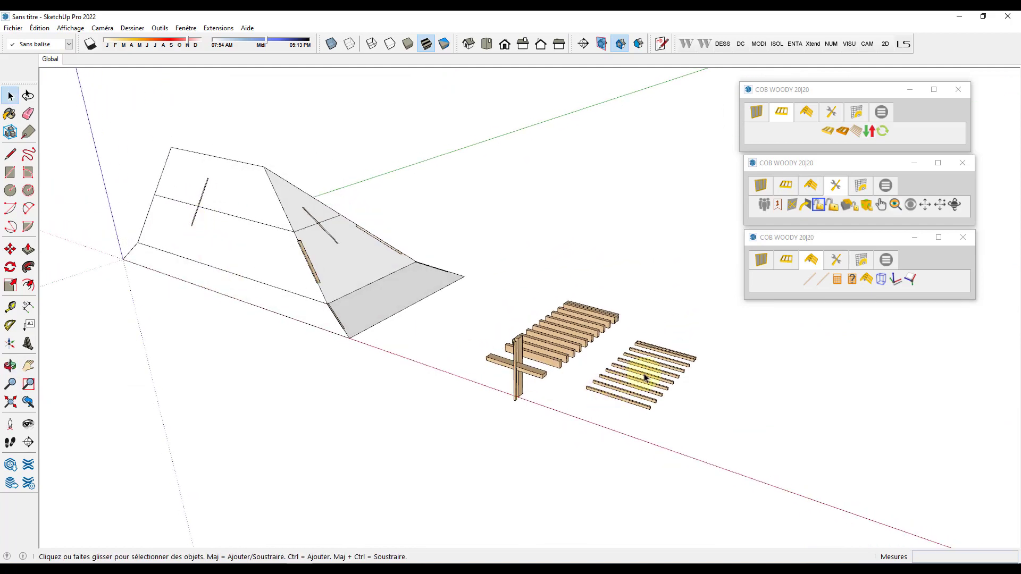
{"action": "left_click", "coordinate": [39, 30]}
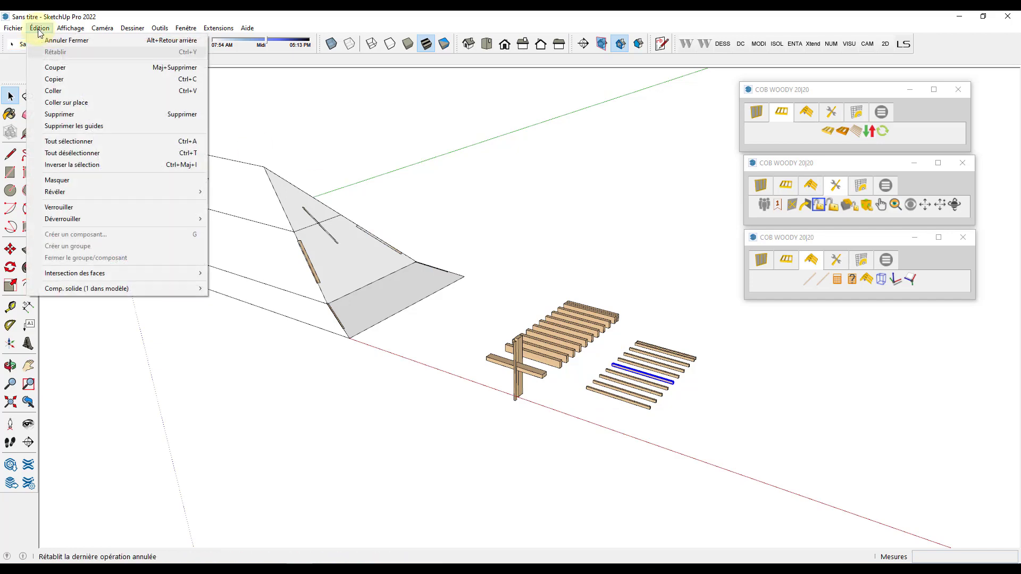
{"action": "left_click", "coordinate": [61, 80]}
- Stand the nearest small-section stock timber upright and turn it about its long axis with the face rotation tool
{"action": "scroll", "coordinate": [165, 232], "scroll_direction": "down", "scroll_amount": 3}
{"action": "middle_click_drag", "start_coordinate": [166, 233], "coordinate": [239, 337]}
{"action": "scroll", "coordinate": [632, 388], "scroll_direction": "up", "scroll_amount": 5}
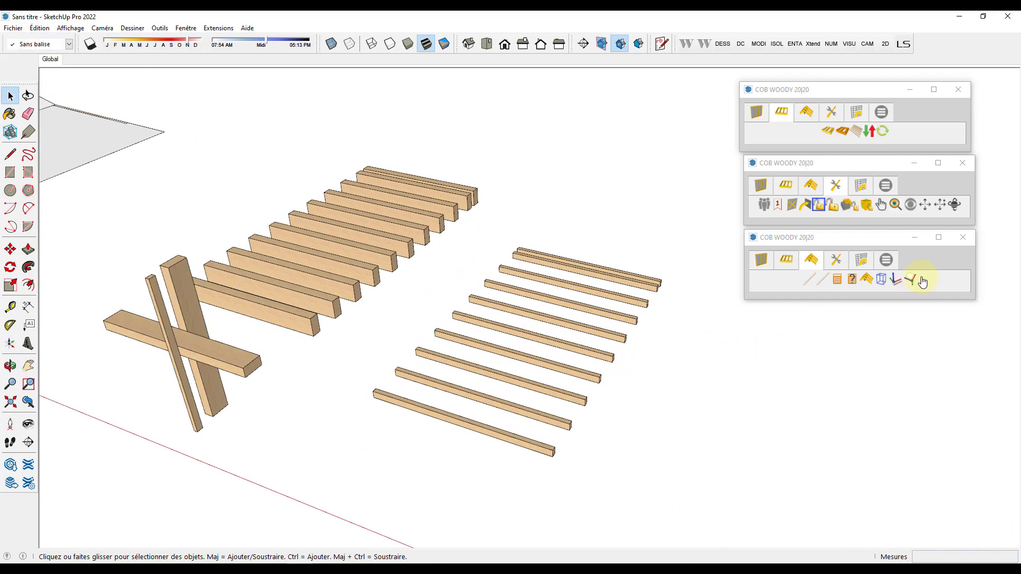
{"action": "left_click", "coordinate": [956, 205]}
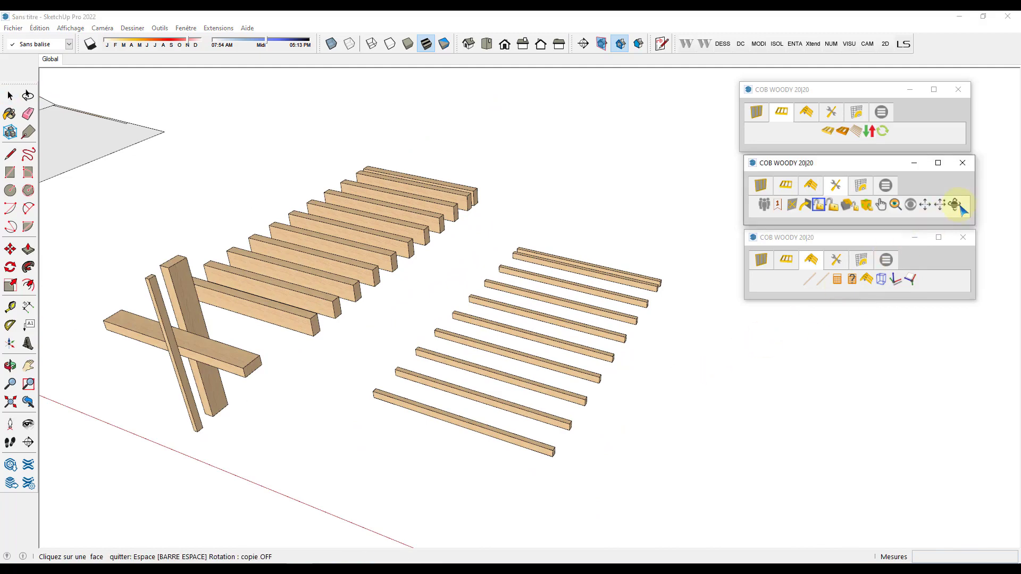
{"action": "scroll", "coordinate": [622, 364], "scroll_direction": "up", "scroll_amount": 5}
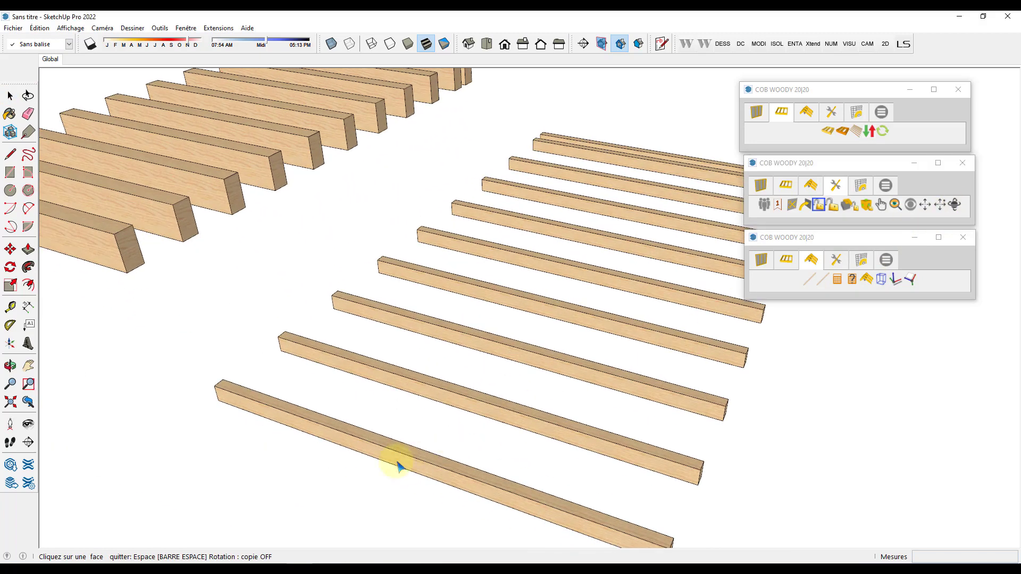
{"action": "left_click", "coordinate": [393, 455]}
{"action": "key", "text": "Return"}
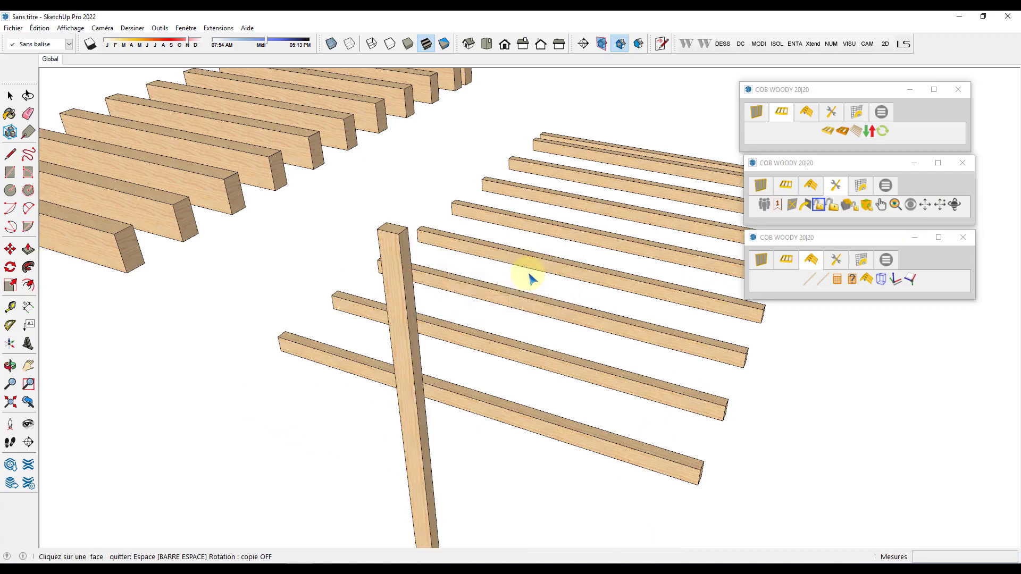
{"action": "left_click", "coordinate": [394, 230]}
{"action": "left_click", "coordinate": [490, 302]}
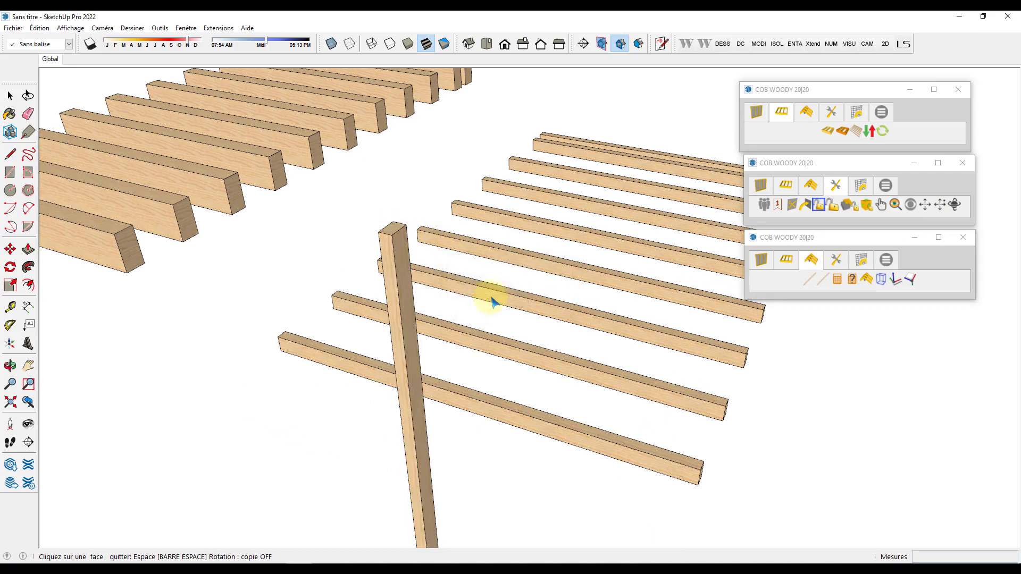
- Copy the upright small-section timber to the clipboard
{"action": "left_click", "coordinate": [10, 96]}
{"action": "scroll", "coordinate": [400, 263], "scroll_direction": "down", "scroll_amount": 3}
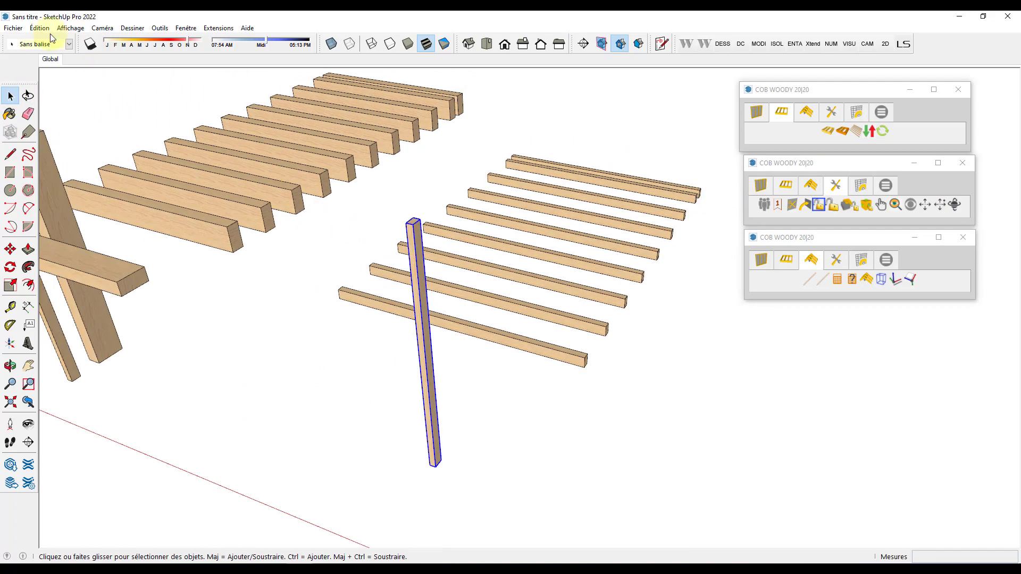
{"action": "left_click", "coordinate": [42, 29]}
{"action": "left_click", "coordinate": [56, 79]}
{"action": "scroll", "coordinate": [57, 84], "scroll_direction": "down", "scroll_amount": 6}
{"action": "scroll", "coordinate": [56, 83], "scroll_direction": "down", "scroll_amount": 2}
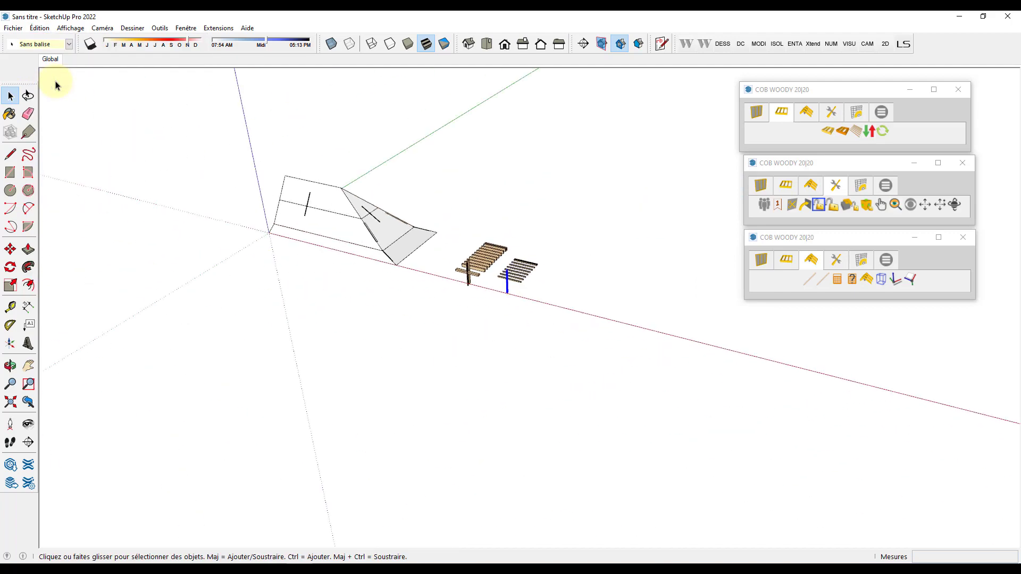
- Align the axes and view with the front lower slope's face and paste the upright small-section timber on its bottom edge
{"action": "scroll", "coordinate": [57, 83], "scroll_direction": "up", "scroll_amount": 8}
{"action": "left_click", "coordinate": [910, 282]}
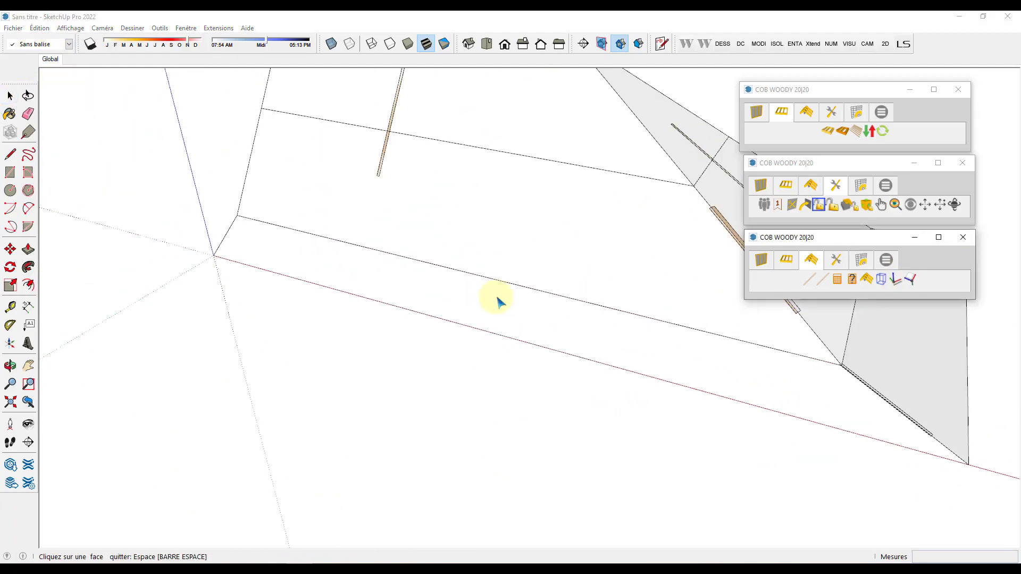
{"action": "left_click", "coordinate": [41, 30]}
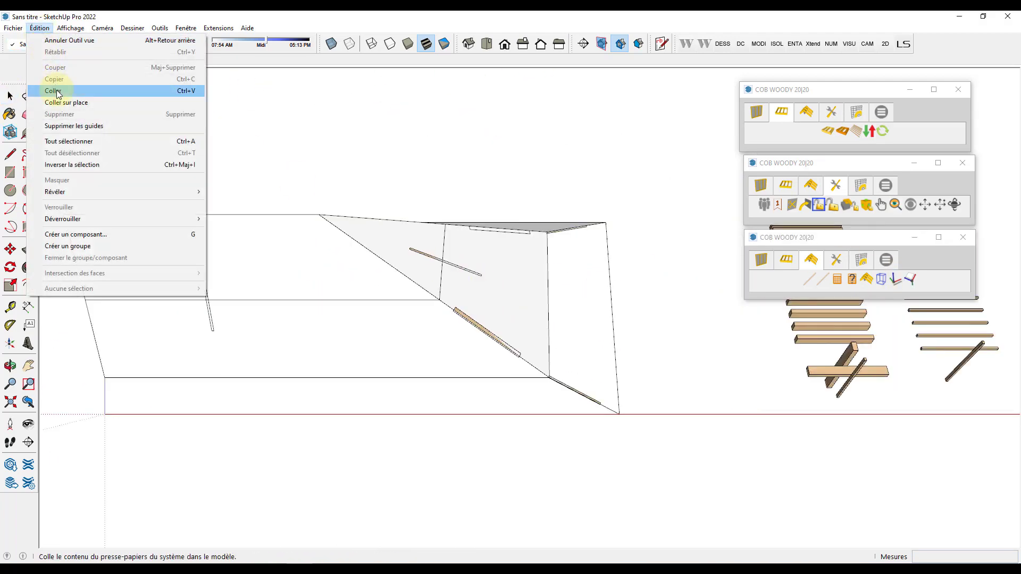
{"action": "left_click", "coordinate": [32, 91]}
{"action": "left_click", "coordinate": [281, 415]}
{"action": "middle_click_drag", "start_coordinate": [281, 415], "coordinate": [168, 327]}
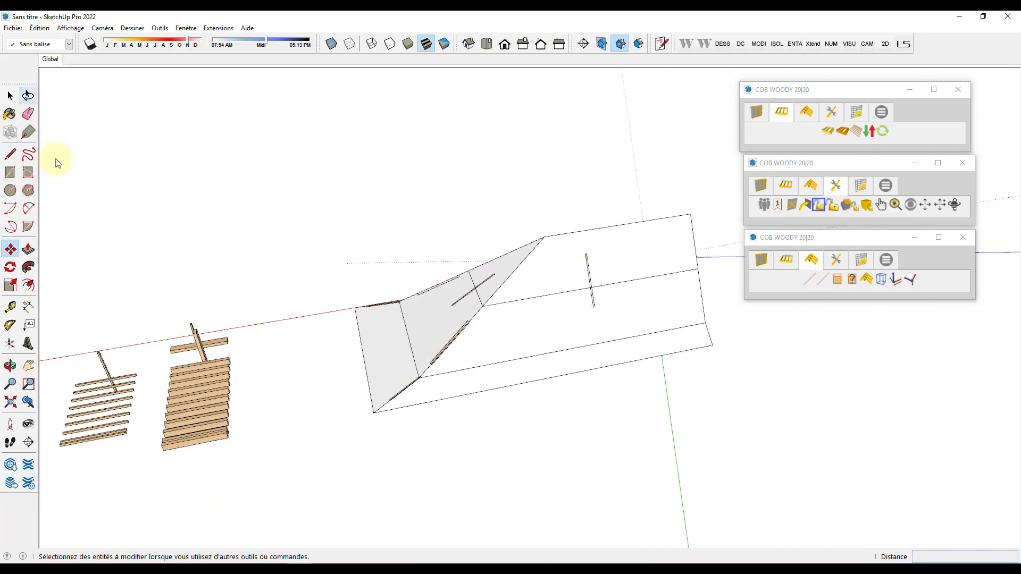
- Align to the rear lower slope's face, paste the small-section timber on its bottom edge, and return to the Global scene
{"action": "left_click", "coordinate": [11, 96]}
{"action": "scroll", "coordinate": [614, 343], "scroll_direction": "up", "scroll_amount": 3}
{"action": "left_click", "coordinate": [910, 281]}
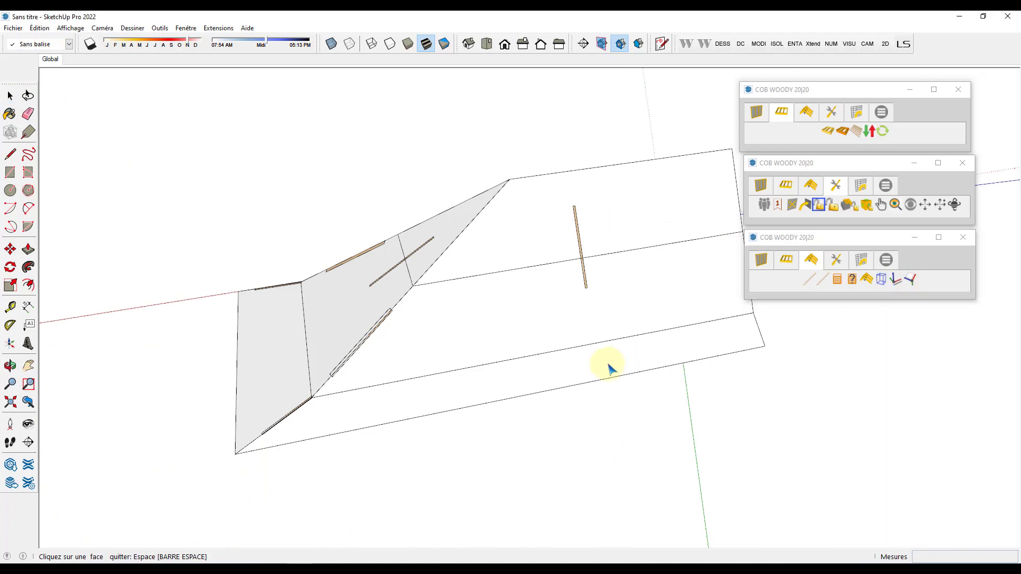
{"action": "left_click", "coordinate": [607, 365]}
{"action": "left_click", "coordinate": [39, 30]}
{"action": "left_click", "coordinate": [54, 91]}
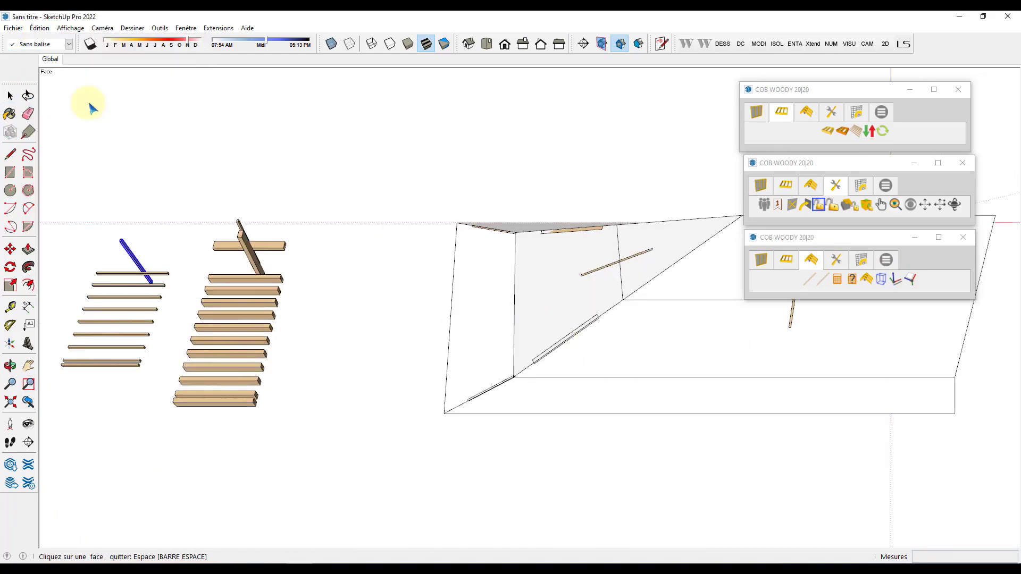
{"action": "left_click", "coordinate": [39, 27]}
{"action": "left_click", "coordinate": [54, 91]}
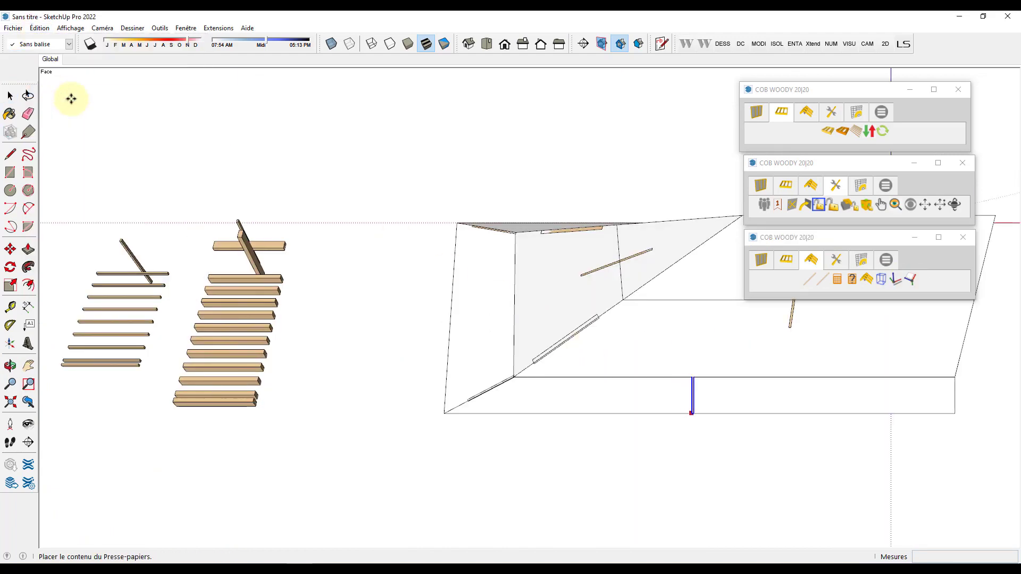
{"action": "left_click", "coordinate": [764, 412]}
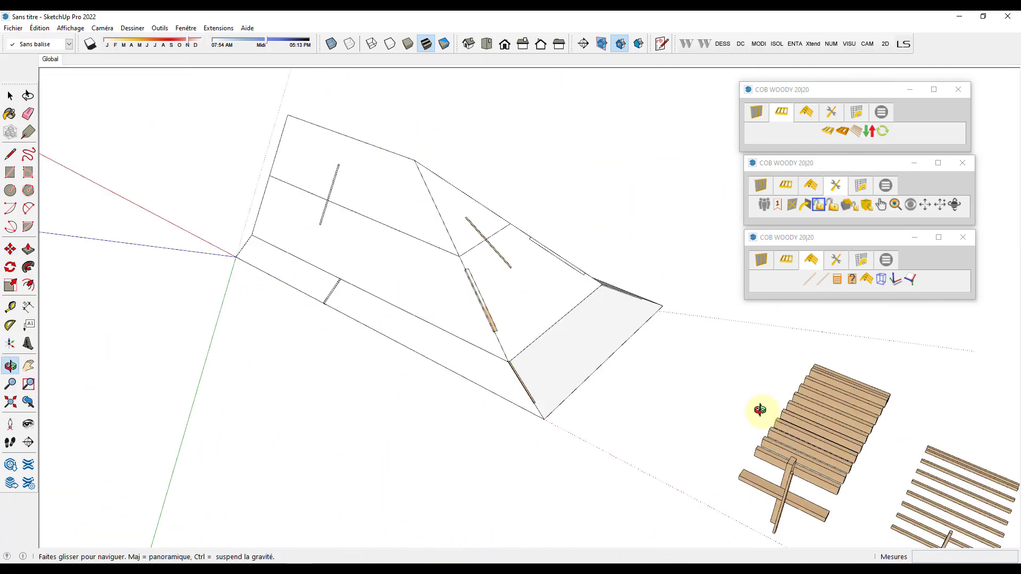
{"action": "key", "text": "space"}
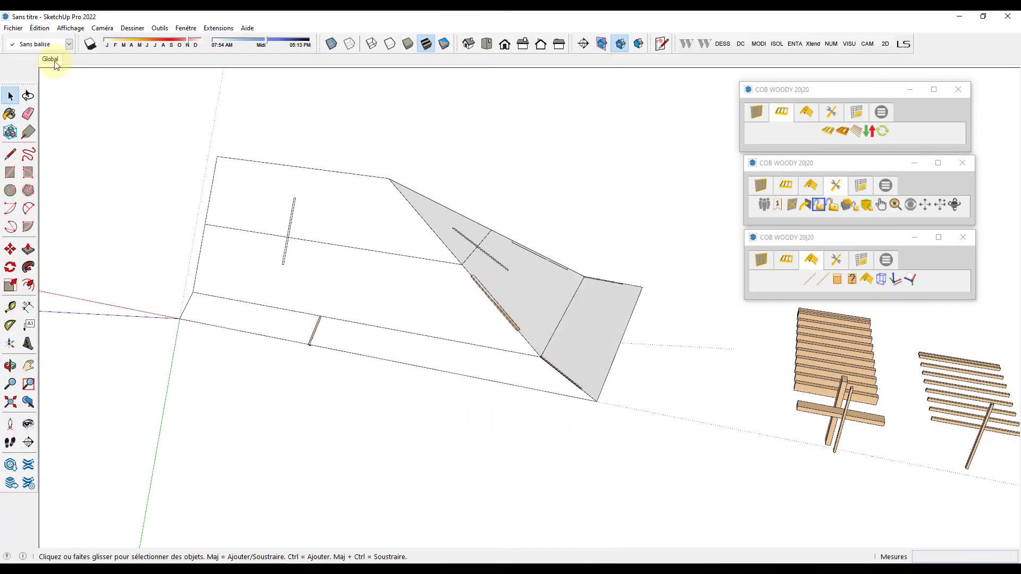
{"action": "left_click", "coordinate": [50, 59]}
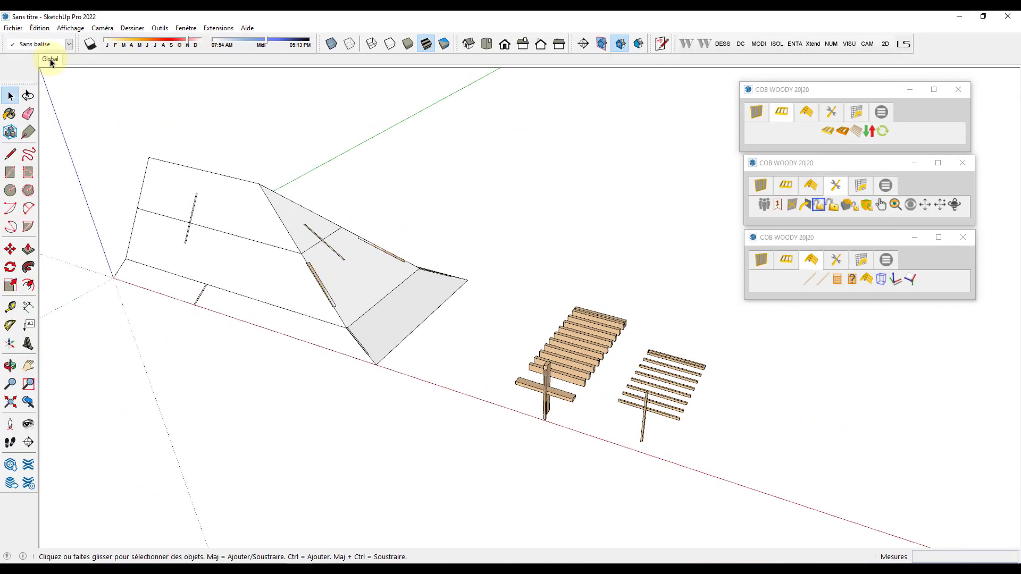
- Try hiding all connected roof faces and edges, and restore them by recalling the Global scene
{"action": "scroll", "coordinate": [244, 206], "scroll_direction": "up", "scroll_amount": 4}
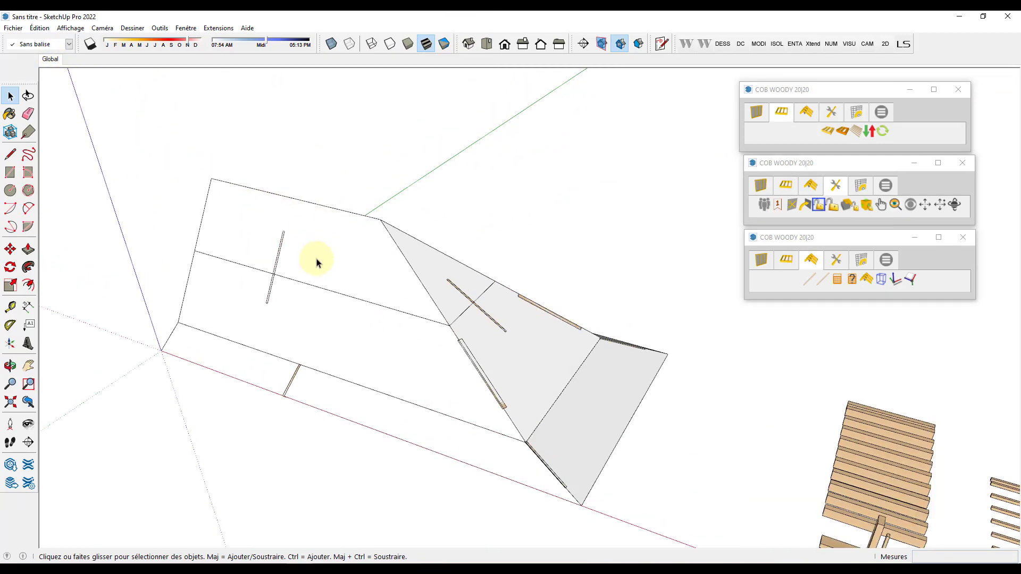
{"action": "triple_click", "coordinate": [316, 263]}
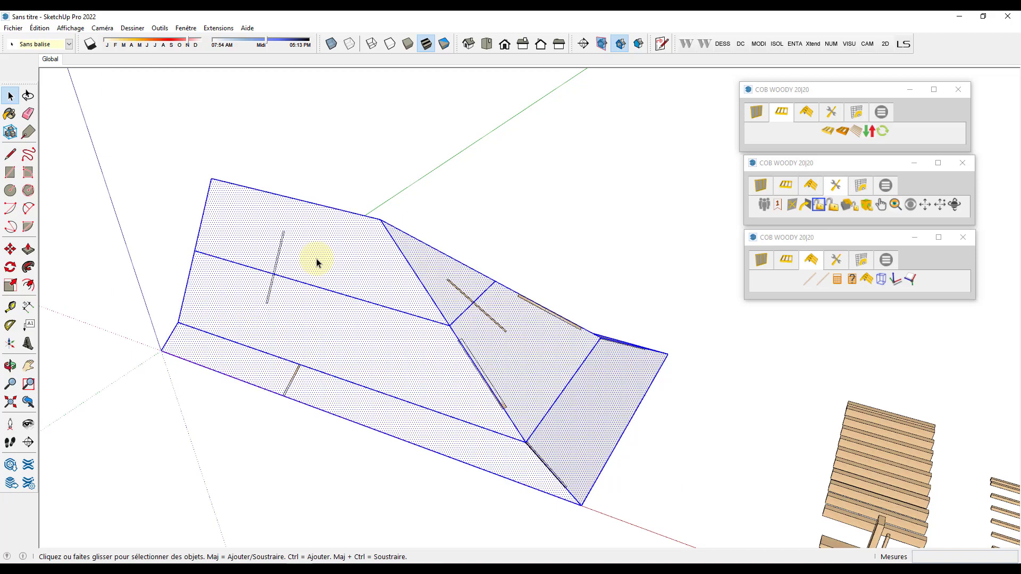
{"action": "right_click", "coordinate": [316, 263]}
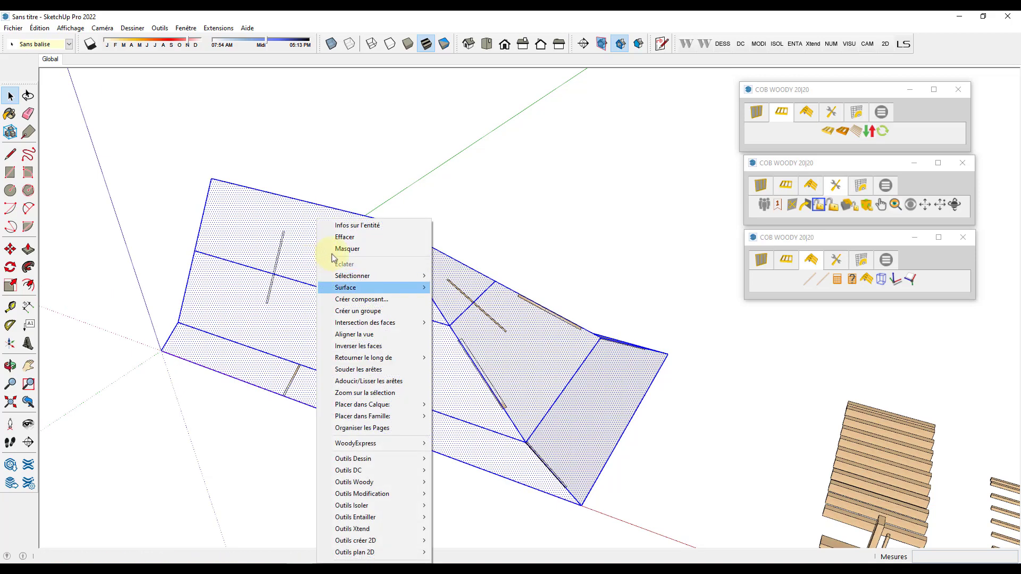
{"action": "left_click", "coordinate": [353, 247]}
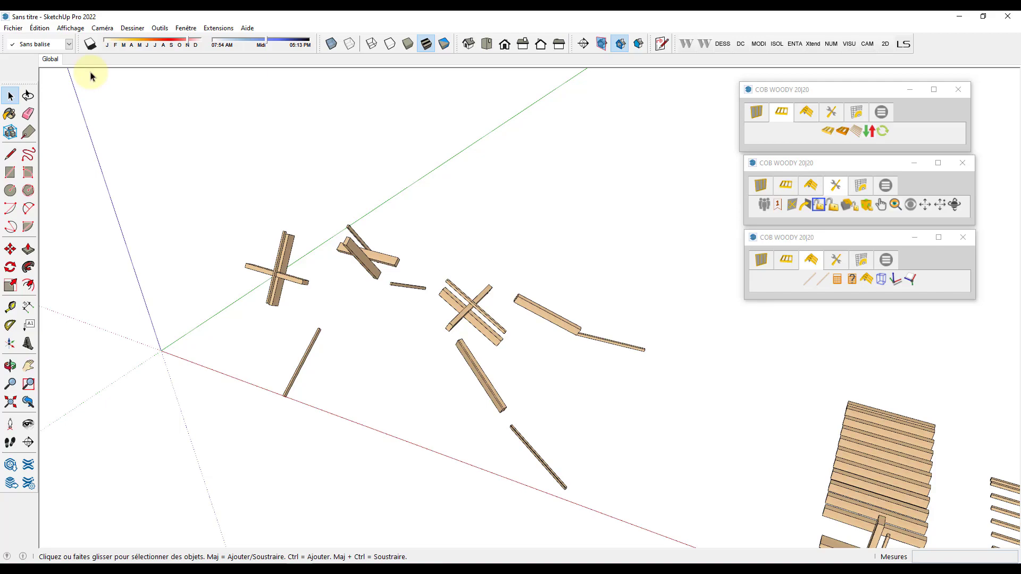
{"action": "middle_click_drag", "start_coordinate": [90, 72], "coordinate": [240, 239]}
{"action": "left_click", "coordinate": [58, 59]}
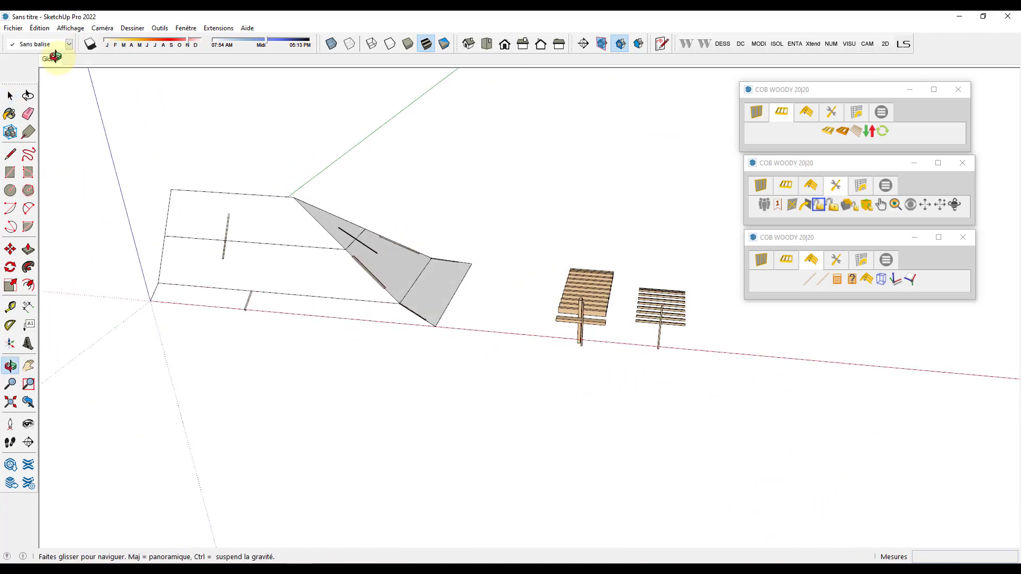
- Draw a line about 6.04 m long between the two bottom corners at the open end to close the roof's base
{"action": "left_click", "coordinate": [11, 155]}
{"action": "left_click", "coordinate": [152, 388]}
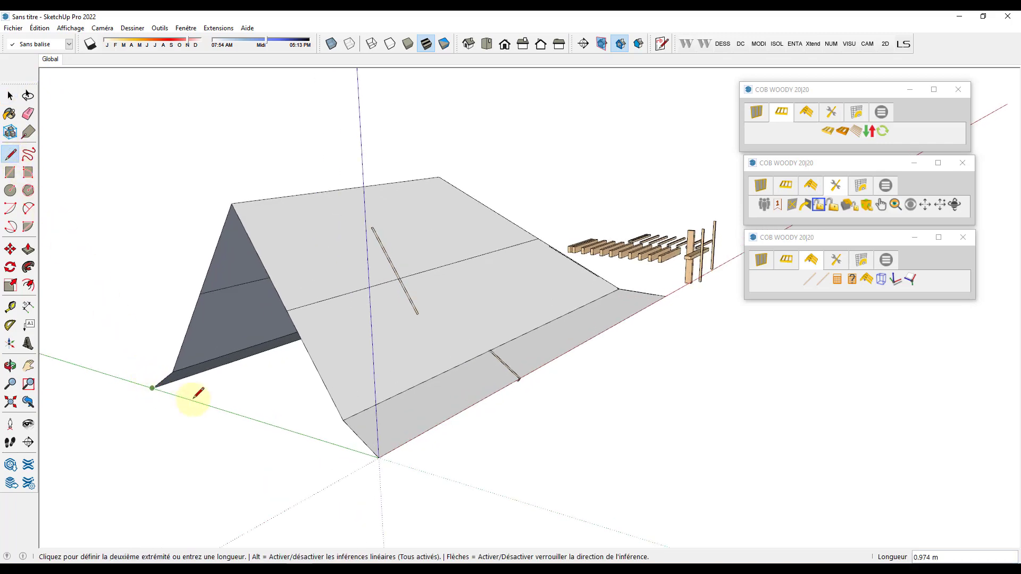
{"action": "left_click", "coordinate": [379, 458]}
{"action": "middle_click_drag", "start_coordinate": [379, 458], "coordinate": [299, 369]}
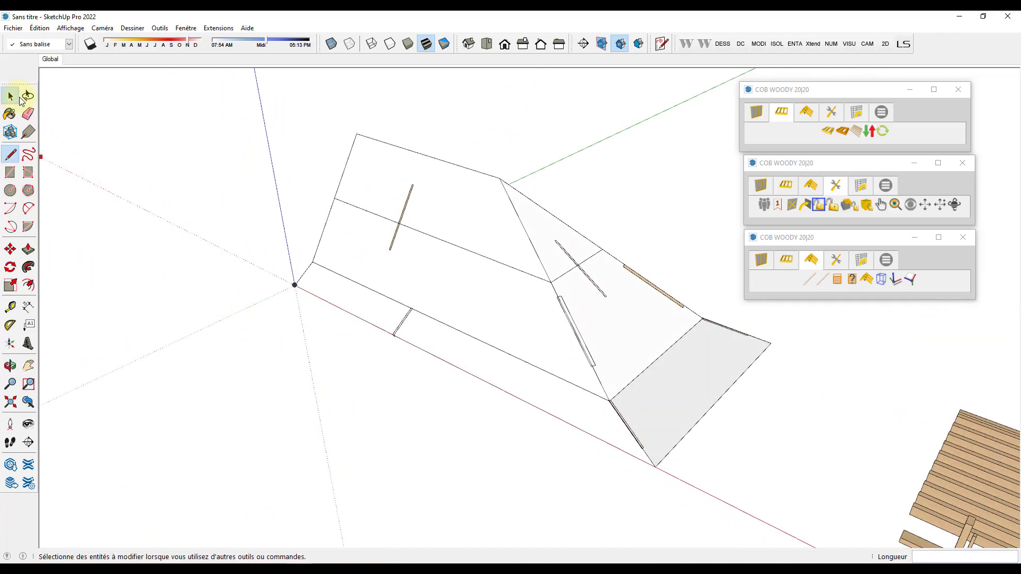
- Hide the roof's slopes and edges while keeping the base face, and add a new scene for this state
{"action": "left_click", "coordinate": [11, 96]}
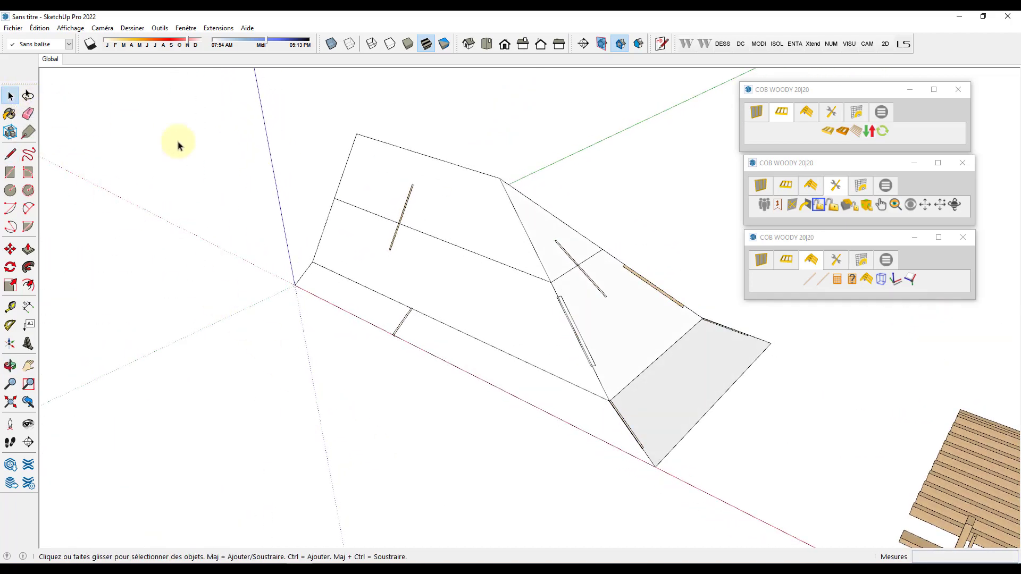
{"action": "triple_click", "coordinate": [452, 218]}
{"action": "middle_click_drag", "start_coordinate": [452, 218], "coordinate": [558, 341]}
{"action": "scroll", "coordinate": [556, 336], "scroll_direction": "down", "scroll_amount": 2}
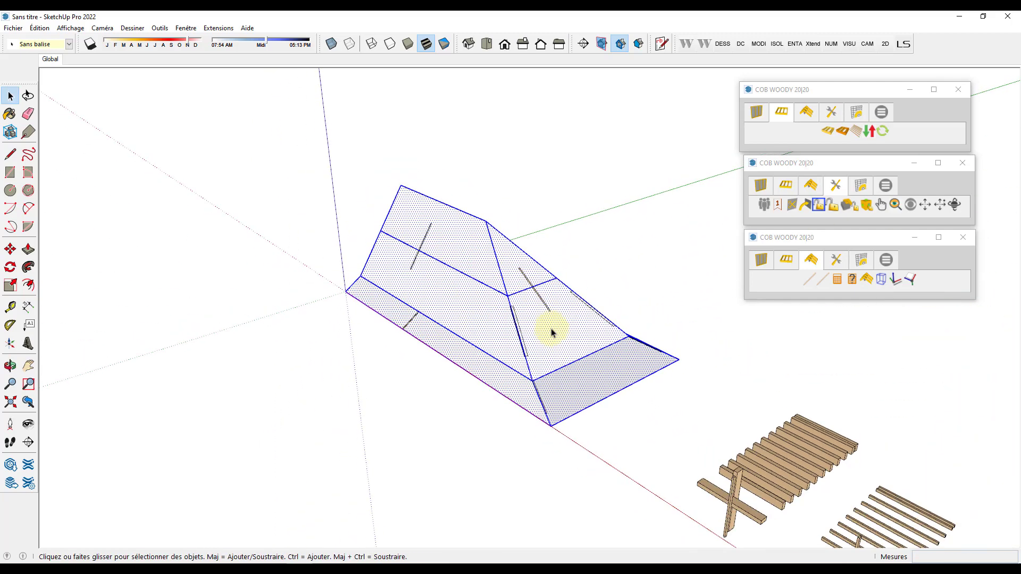
{"action": "right_click", "coordinate": [492, 259]}
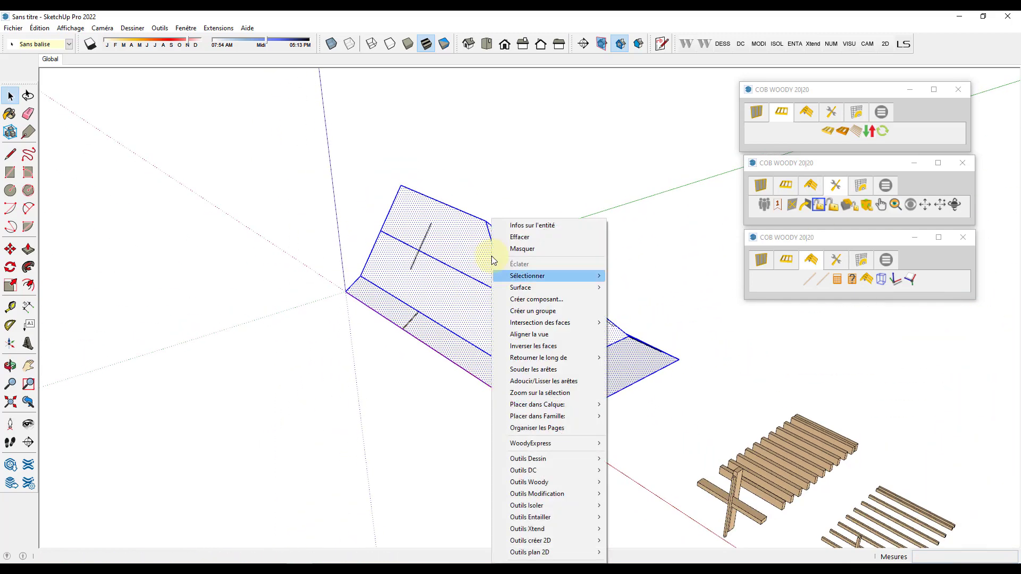
{"action": "left_click", "coordinate": [531, 250]}
{"action": "middle_click_drag", "start_coordinate": [532, 250], "coordinate": [692, 307]}
{"action": "scroll", "coordinate": [692, 308], "scroll_direction": "up", "scroll_amount": 2}
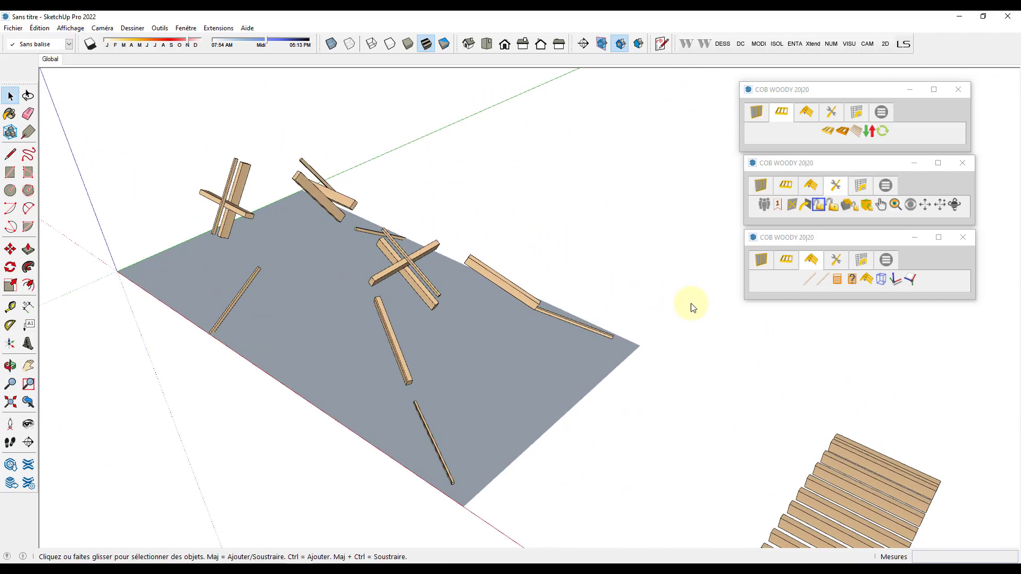
{"action": "right_click", "coordinate": [55, 64]}
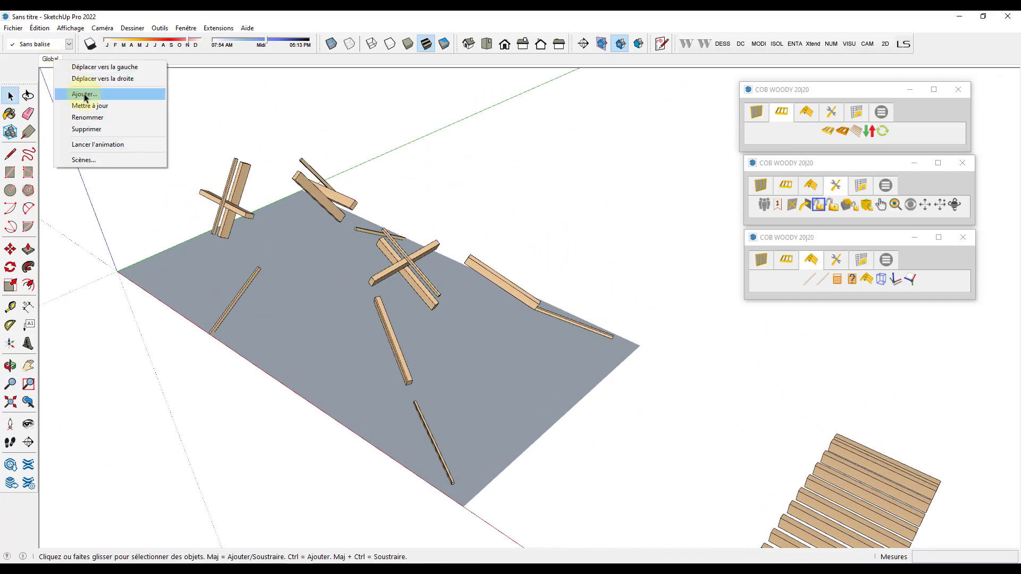
{"action": "left_click", "coordinate": [85, 94]}
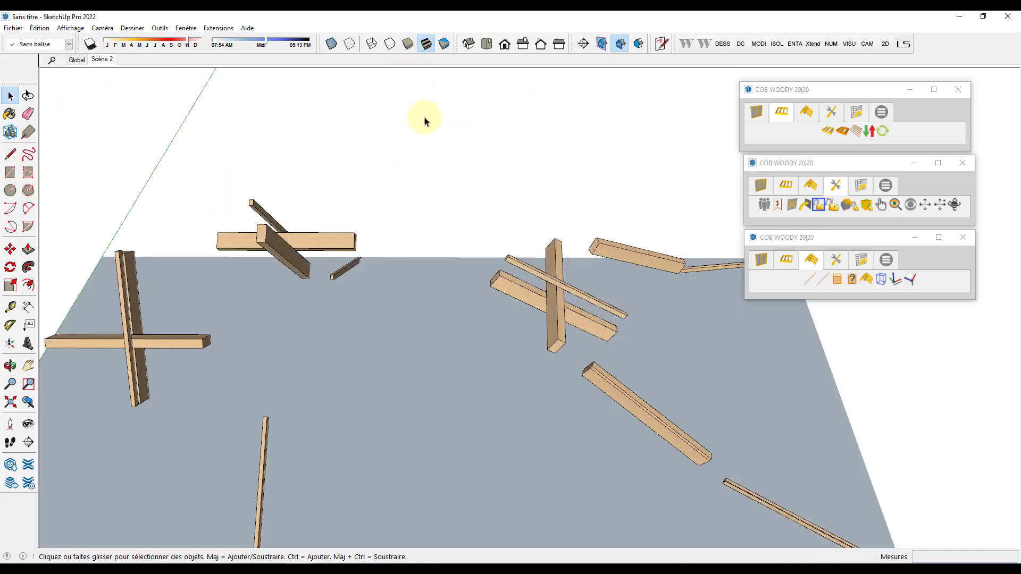
- Join the horizontal front-slope purlin to the horizontal hip-end purlin with the Woody Xtend piece-to-piece tool
{"action": "left_click", "coordinate": [811, 45]}
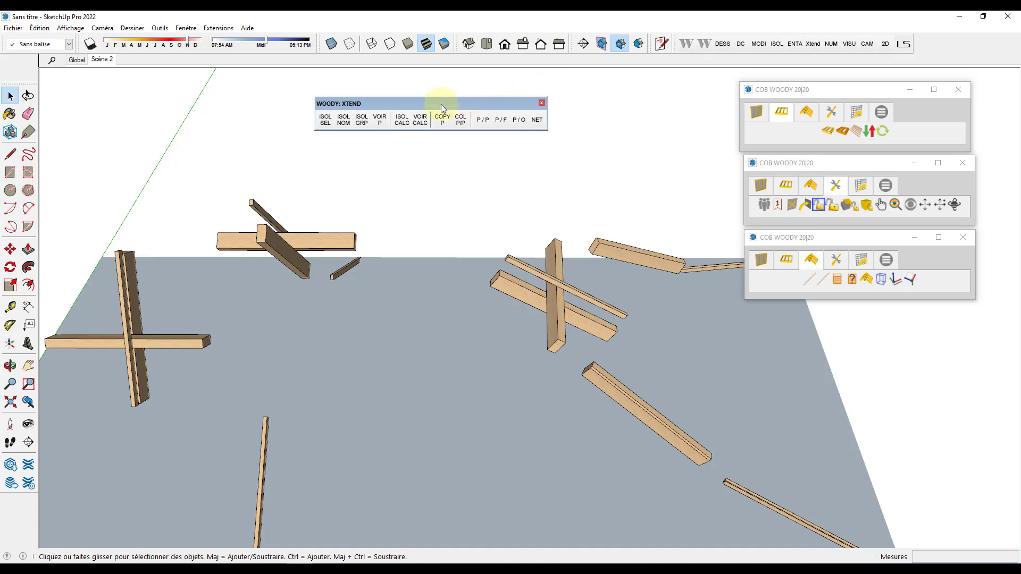
{"action": "left_click_drag", "start_coordinate": [441, 107], "coordinate": [324, 104]}
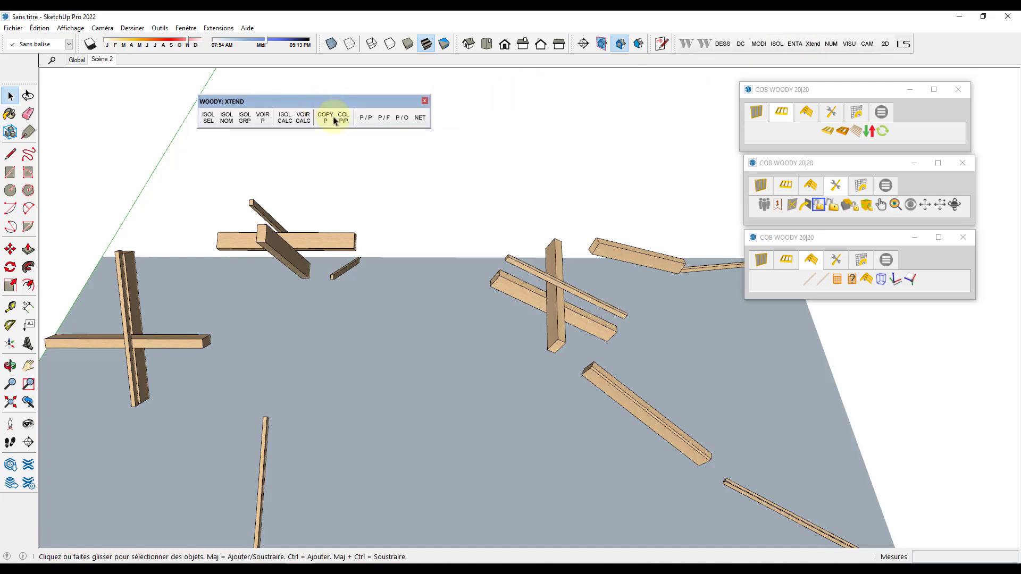
{"action": "left_click", "coordinate": [367, 118]}
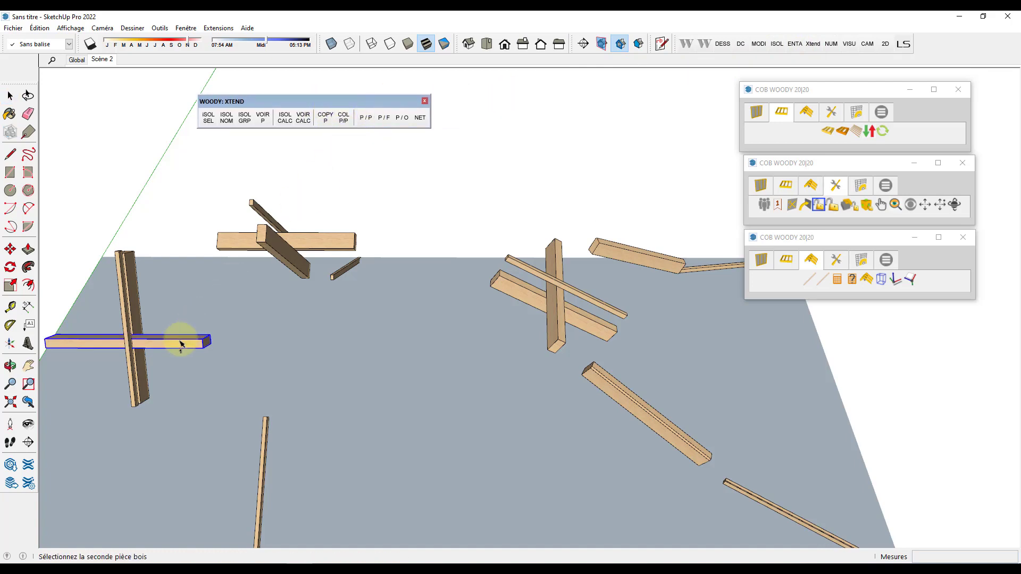
{"action": "left_click", "coordinate": [556, 335]}
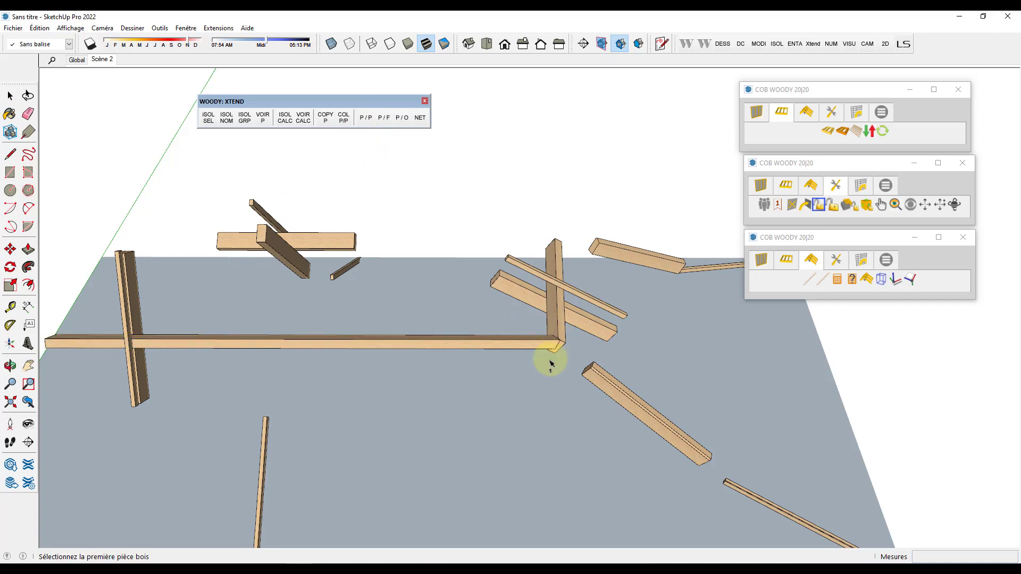
{"action": "middle_click_drag", "start_coordinate": [551, 364], "coordinate": [172, 219]}
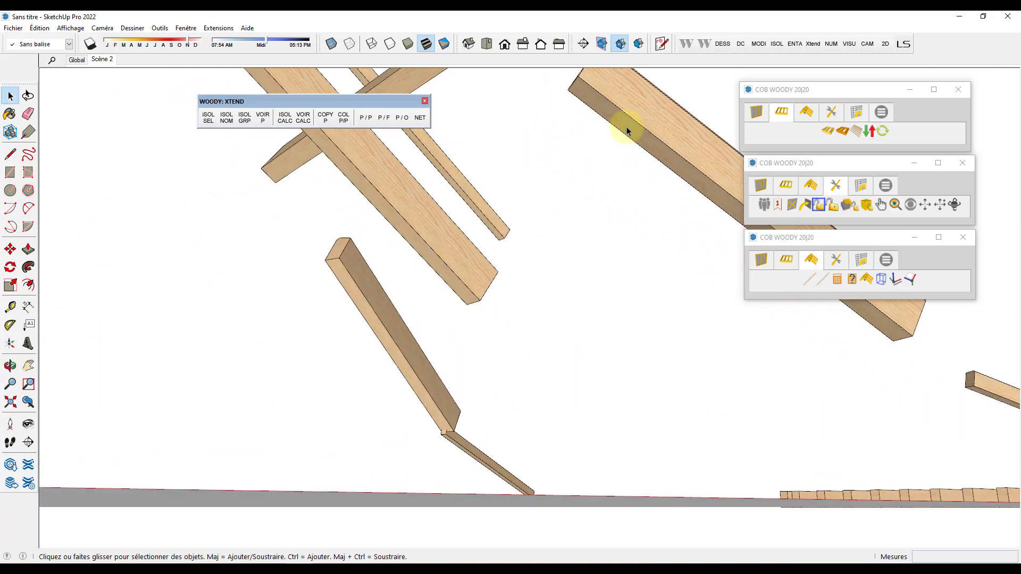
- Push/pull the underside of both large-section hip timbers by 0.080 m
{"action": "double_click", "coordinate": [626, 131]}
{"action": "key", "text": "p"}
{"action": "left_click_drag", "start_coordinate": [643, 142], "coordinate": [631, 159]}
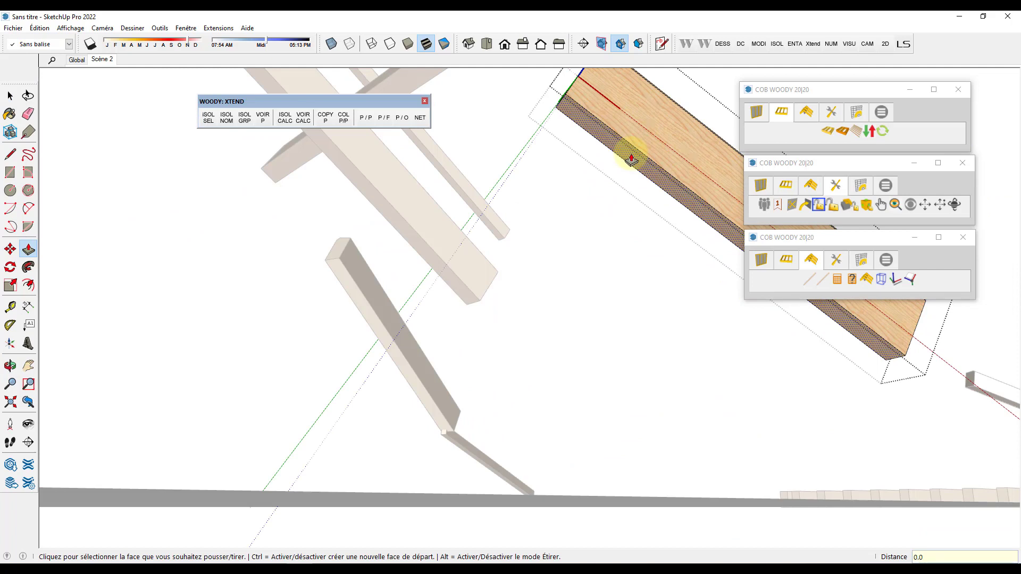
{"action": "left_click_drag", "start_coordinate": [632, 159], "coordinate": [631, 154]}
{"action": "left_click", "coordinate": [10, 96]}
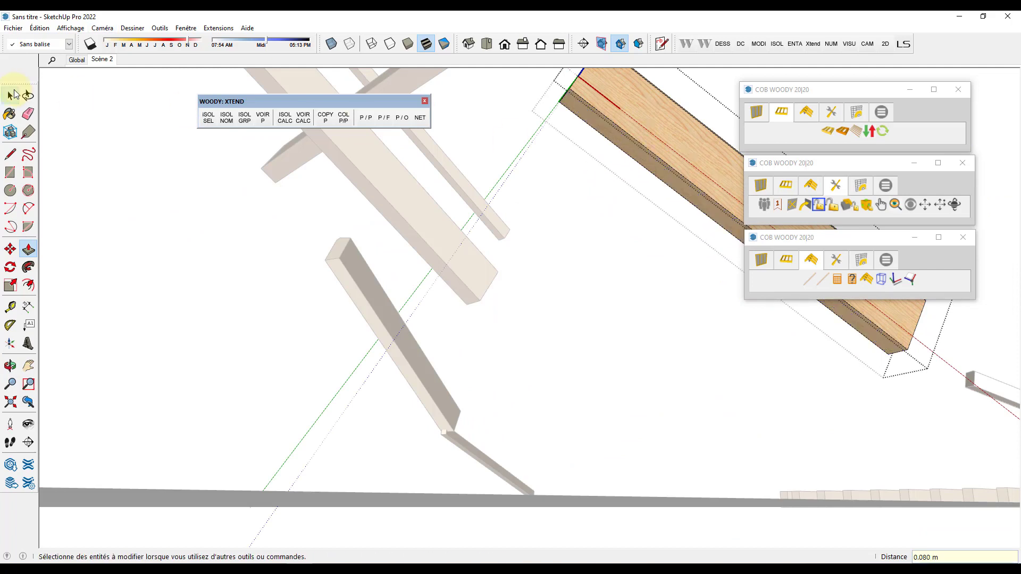
{"action": "double_click", "coordinate": [342, 267]}
{"action": "left_click", "coordinate": [29, 249]}
{"action": "double_click", "coordinate": [351, 288]}
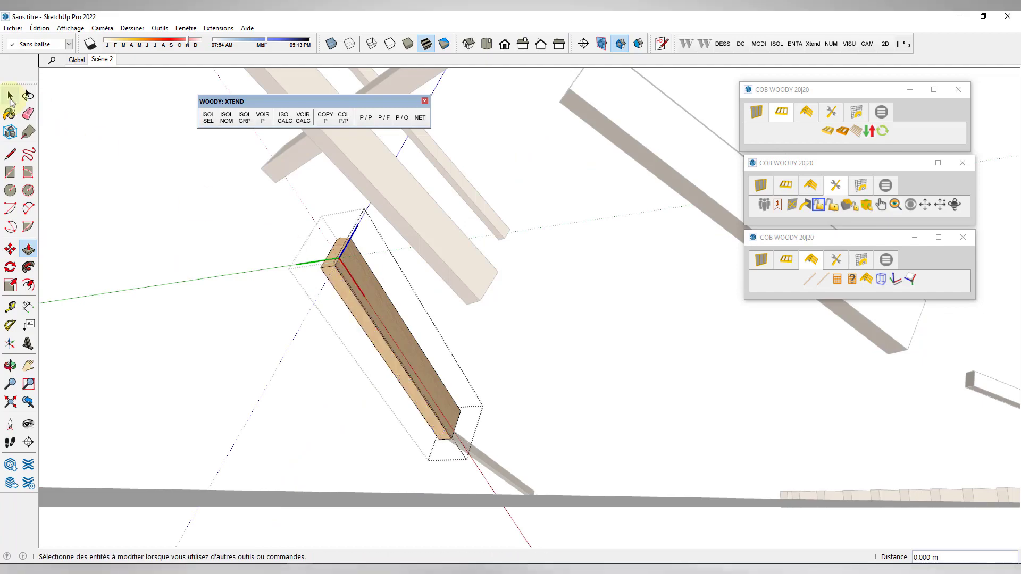
{"action": "left_click", "coordinate": [11, 95]}
{"action": "left_click", "coordinate": [78, 120]}
{"action": "middle_click_drag", "start_coordinate": [78, 120], "coordinate": [393, 217]}
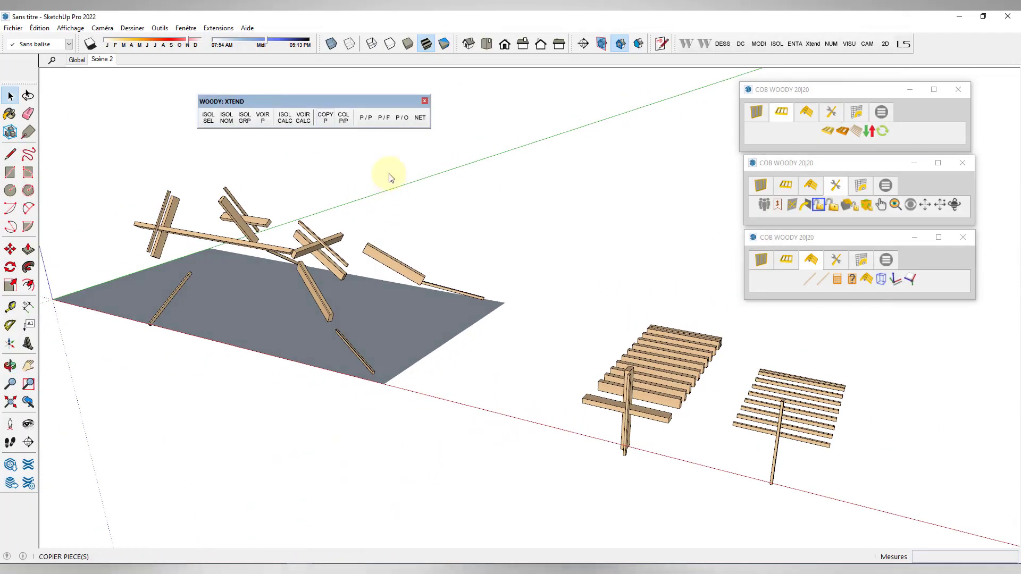
- Extend the large and small front hip timbers down to the base face with the Woody Xtend piece-to-face tool
{"action": "left_click", "coordinate": [384, 117]}
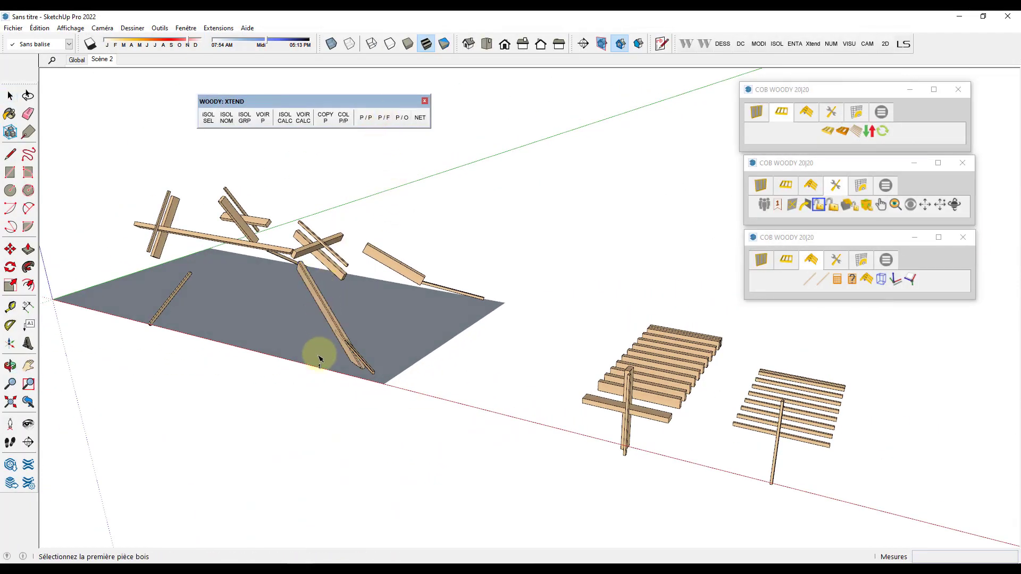
{"action": "middle_click_drag", "start_coordinate": [365, 345], "coordinate": [319, 359]}
{"action": "scroll", "coordinate": [335, 355], "scroll_direction": "up", "scroll_amount": 5}
{"action": "left_click", "coordinate": [419, 351]}
{"action": "left_click", "coordinate": [458, 392]}
{"action": "scroll", "coordinate": [459, 394], "scroll_direction": "down", "scroll_amount": 1}
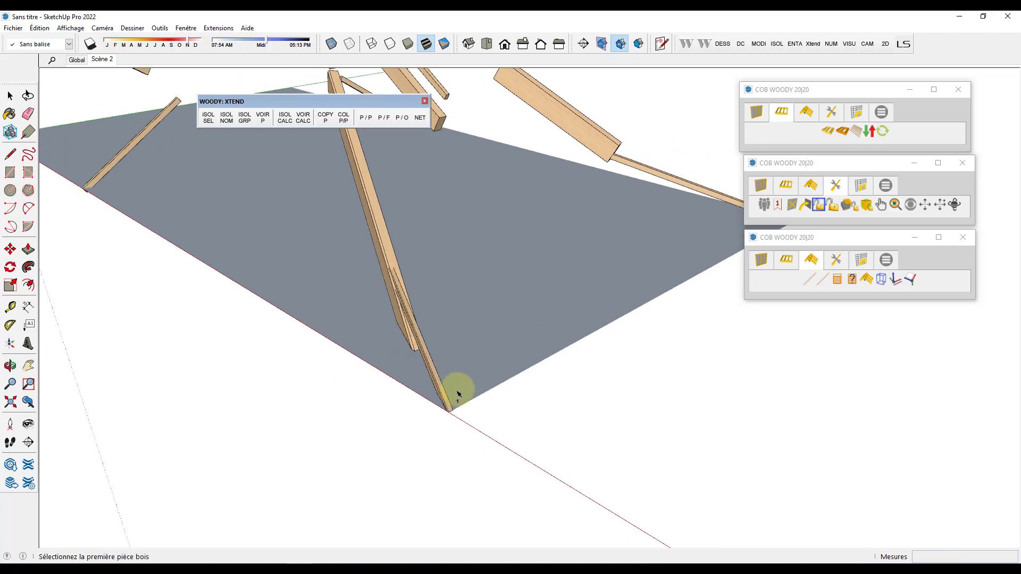
{"action": "scroll", "coordinate": [459, 394], "scroll_direction": "down", "scroll_amount": 1}
{"action": "left_click", "coordinate": [190, 229]}
{"action": "scroll", "coordinate": [193, 231], "scroll_direction": "down", "scroll_amount": 2}
{"action": "scroll", "coordinate": [571, 223], "scroll_direction": "up", "scroll_amount": 3}
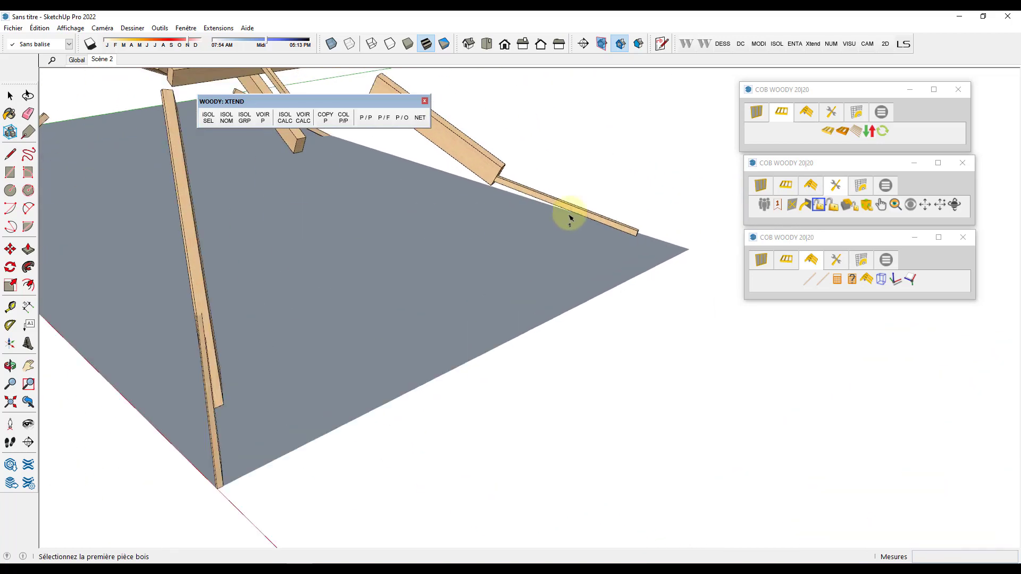
- Extend the small and large rear hip timbers down to the base face with the piece-to-face tool
{"action": "left_click", "coordinate": [593, 219]}
{"action": "left_click", "coordinate": [602, 270]}
{"action": "left_click", "coordinate": [486, 164]}
{"action": "left_click", "coordinate": [518, 268]}
{"action": "middle_click_drag", "start_coordinate": [519, 267], "coordinate": [519, 266]}
{"action": "scroll", "coordinate": [519, 265], "scroll_direction": "down", "scroll_amount": 1}
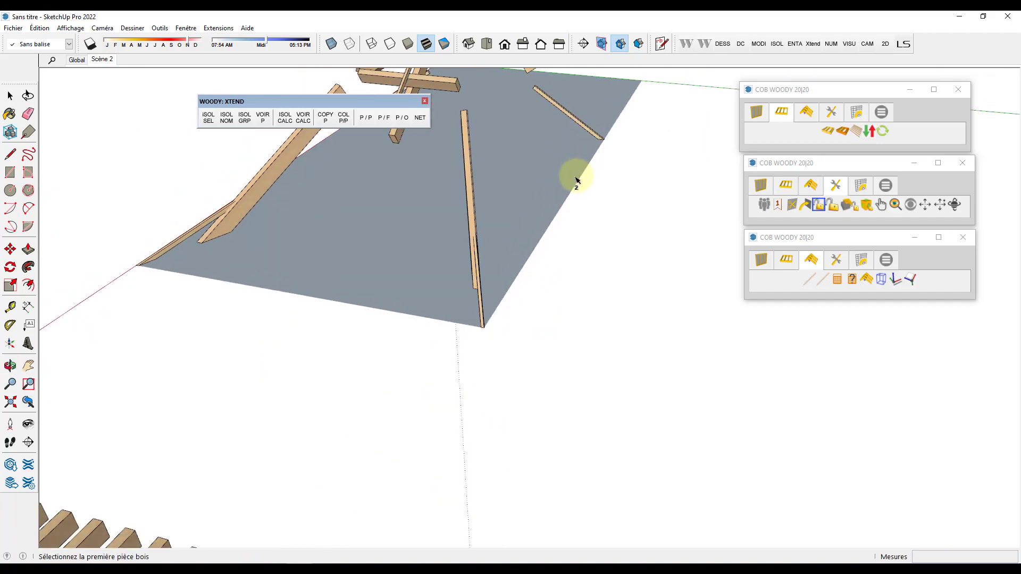
- Extend the large and small rafters of the rear and front slopes down to the base face with the piece-to-face tool
{"action": "scroll", "coordinate": [574, 179], "scroll_direction": "down", "scroll_amount": 1}
{"action": "middle_click_drag", "start_coordinate": [418, 238], "coordinate": [523, 211]}
{"action": "left_click", "coordinate": [524, 211]}
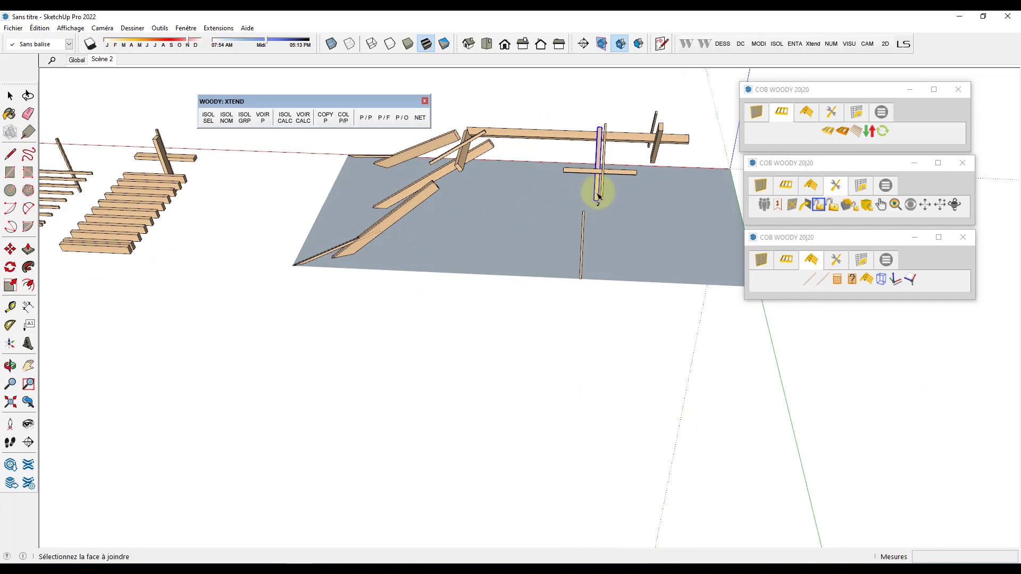
{"action": "left_click", "coordinate": [634, 245]}
{"action": "middle_click_drag", "start_coordinate": [634, 245], "coordinate": [617, 240]}
{"action": "scroll", "coordinate": [568, 236], "scroll_direction": "up", "scroll_amount": 2}
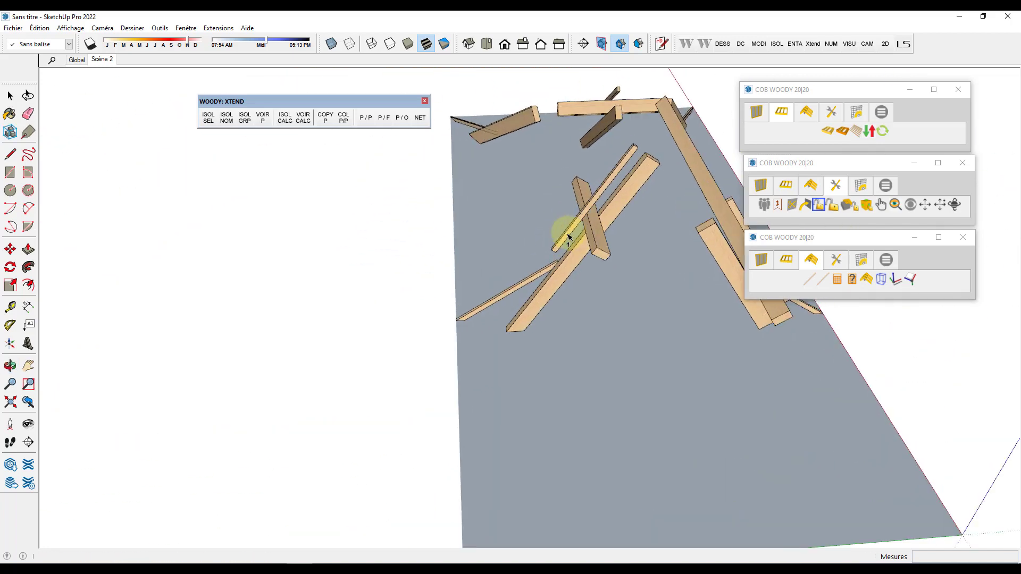
{"action": "left_click", "coordinate": [481, 347]}
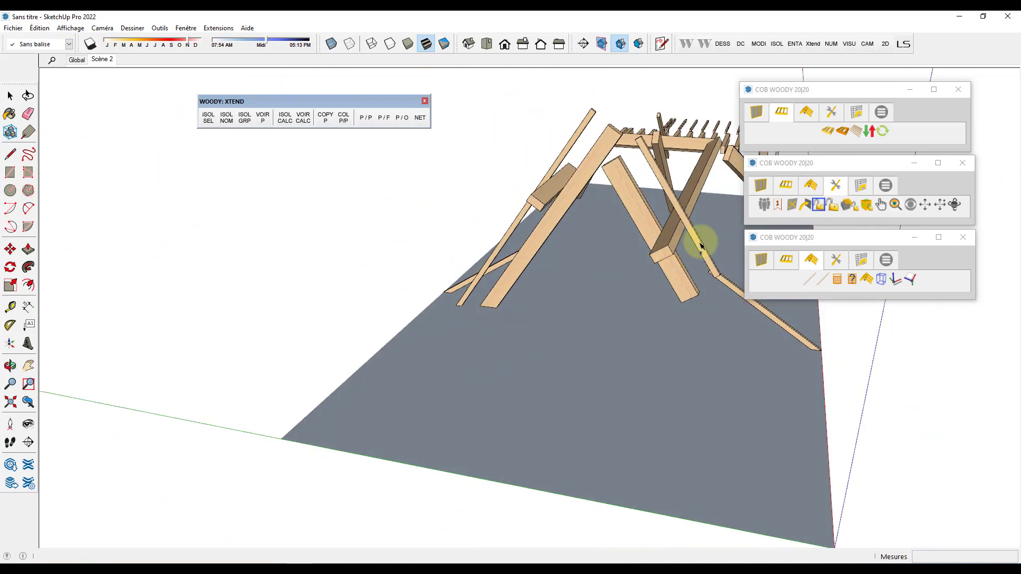
{"action": "middle_click_drag", "start_coordinate": [713, 330], "coordinate": [605, 288]}
{"action": "middle_click_drag", "start_coordinate": [707, 371], "coordinate": [707, 369]}
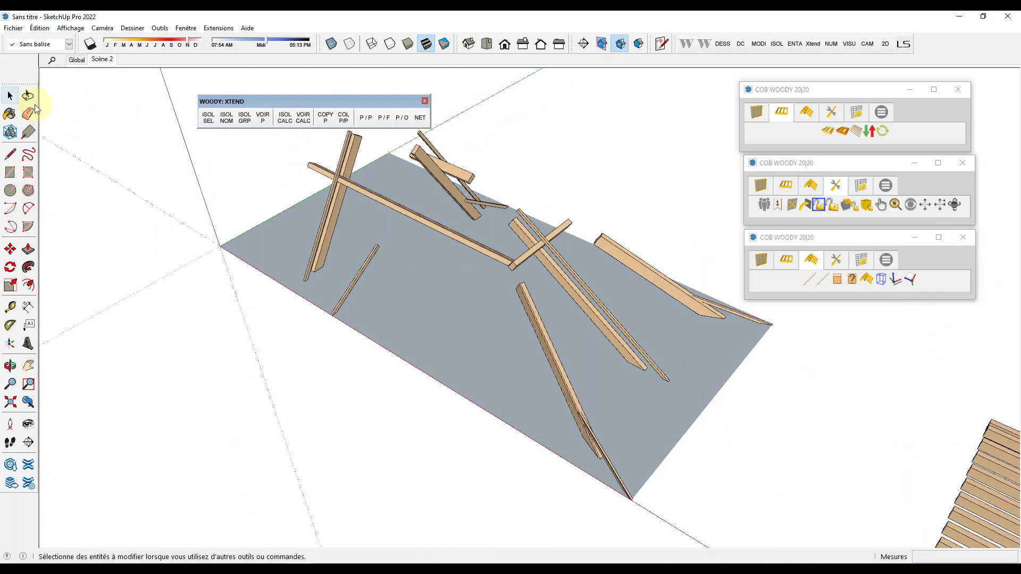
- Move the large front-slope rafter 1.700 m along the red axis, in line with the large rear-slope rafter
{"action": "scroll", "coordinate": [85, 161], "scroll_direction": "down", "scroll_amount": 1}
{"action": "middle_click_drag", "start_coordinate": [85, 161], "coordinate": [78, 130]}
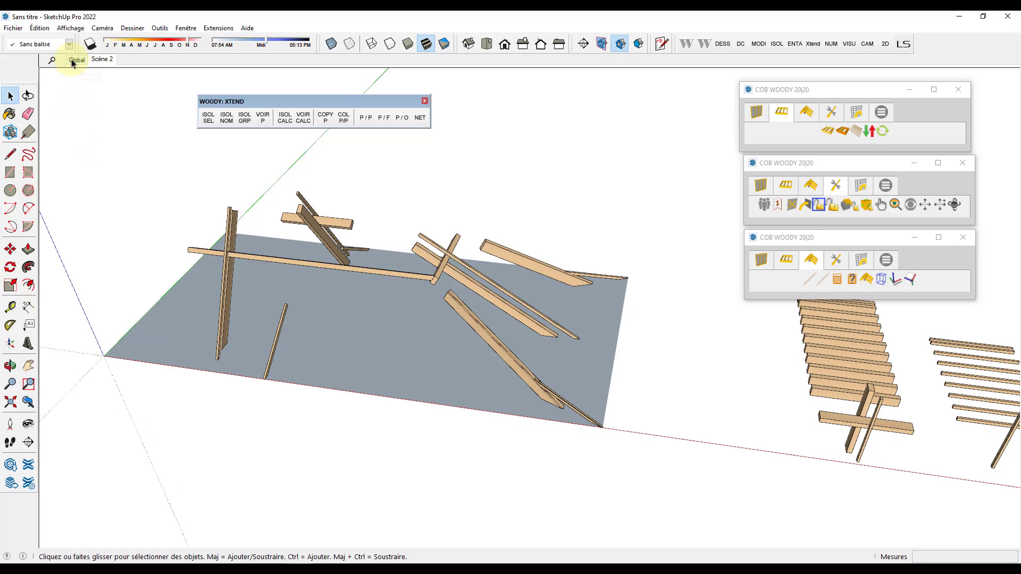
{"action": "left_click", "coordinate": [74, 59]}
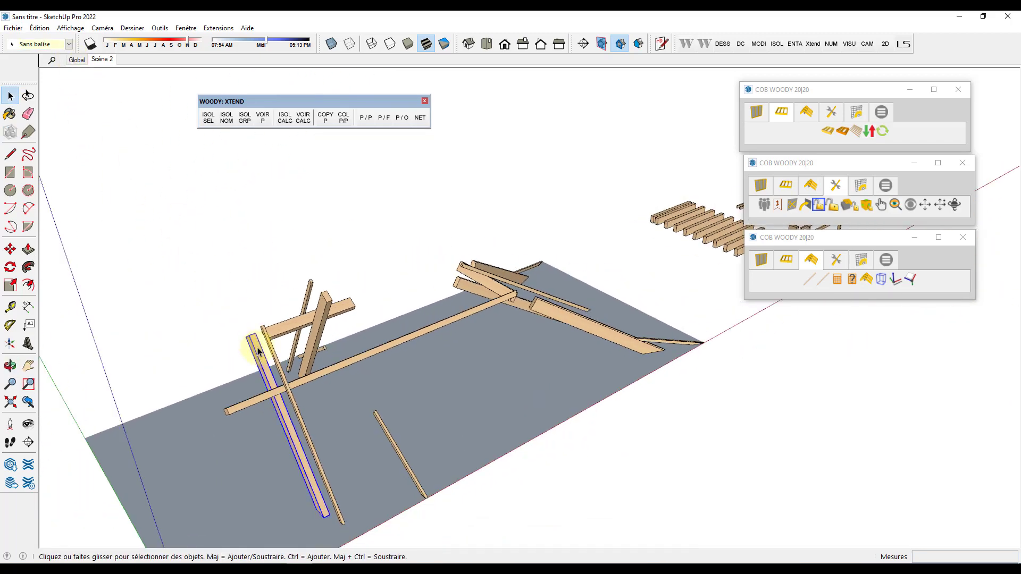
{"action": "scroll", "coordinate": [259, 351], "scroll_direction": "up", "scroll_amount": 2}
{"action": "left_click", "coordinate": [10, 249]}
{"action": "scroll", "coordinate": [240, 351], "scroll_direction": "up", "scroll_amount": 2}
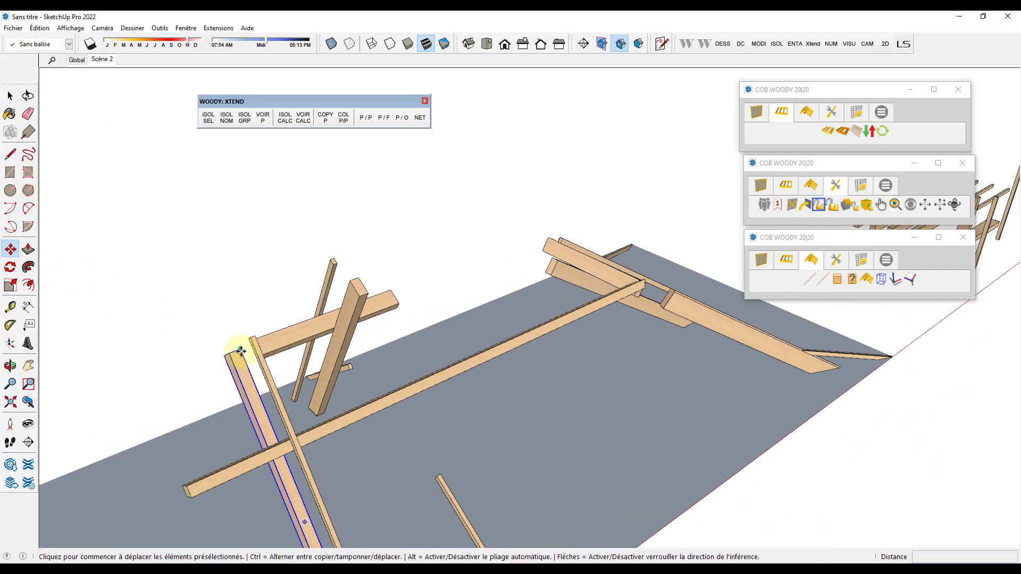
{"action": "left_click", "coordinate": [240, 351]}
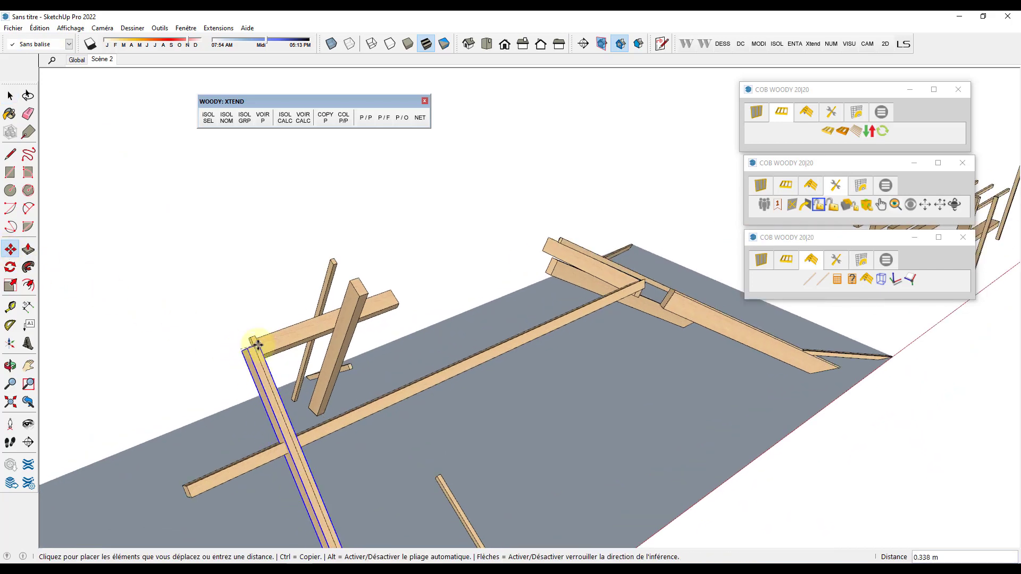
{"action": "left_click", "coordinate": [369, 291]}
{"action": "key", "text": "space"}
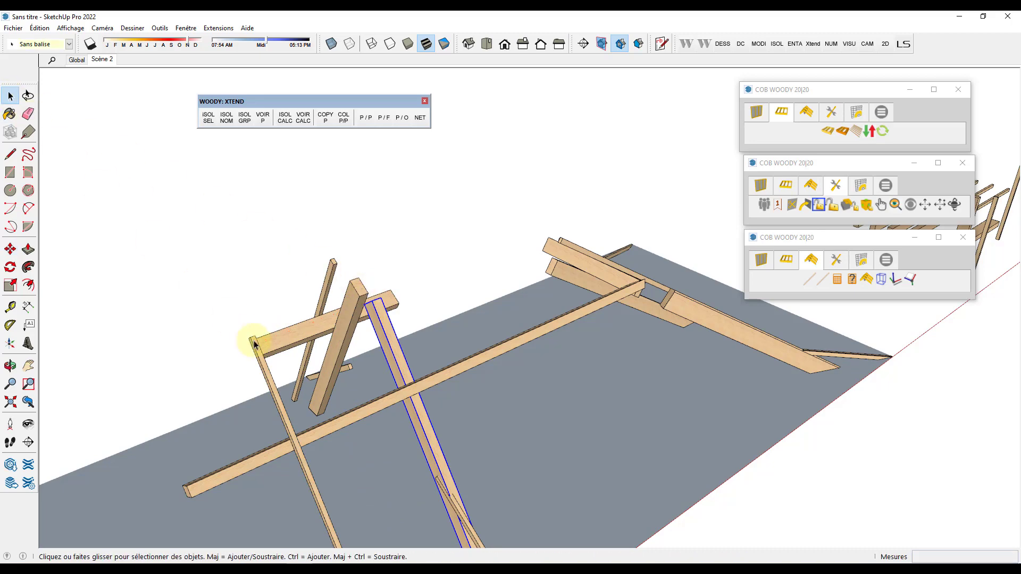
- Move the small front-slope rafter about 1.510 m along the red axis, in line with the small rear-slope rafter
{"action": "key", "text": "ctrl+z"}
{"action": "key", "text": "m"}
{"action": "scroll", "coordinate": [294, 351], "scroll_direction": "up", "scroll_amount": 2}
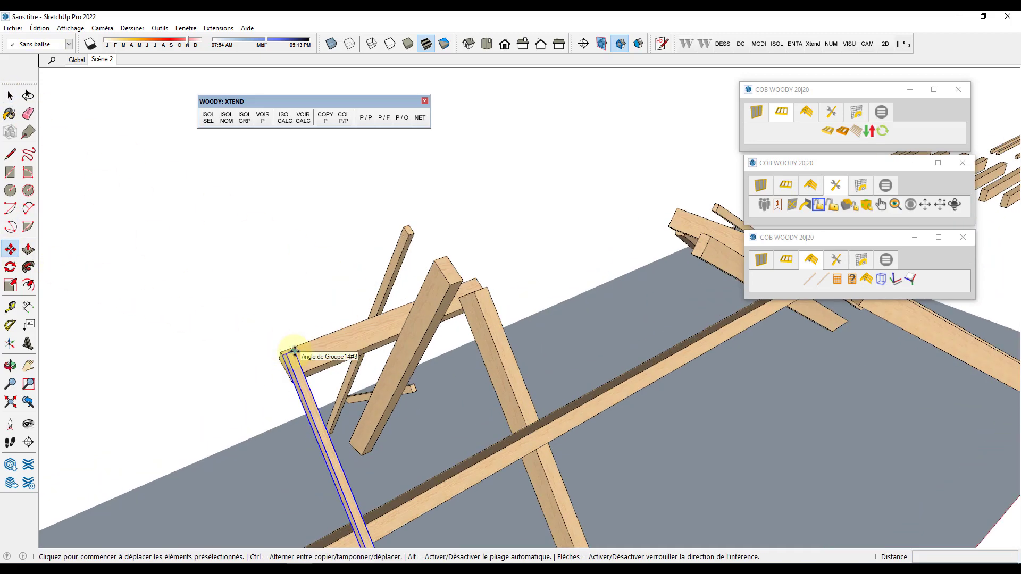
{"action": "left_click", "coordinate": [294, 351]}
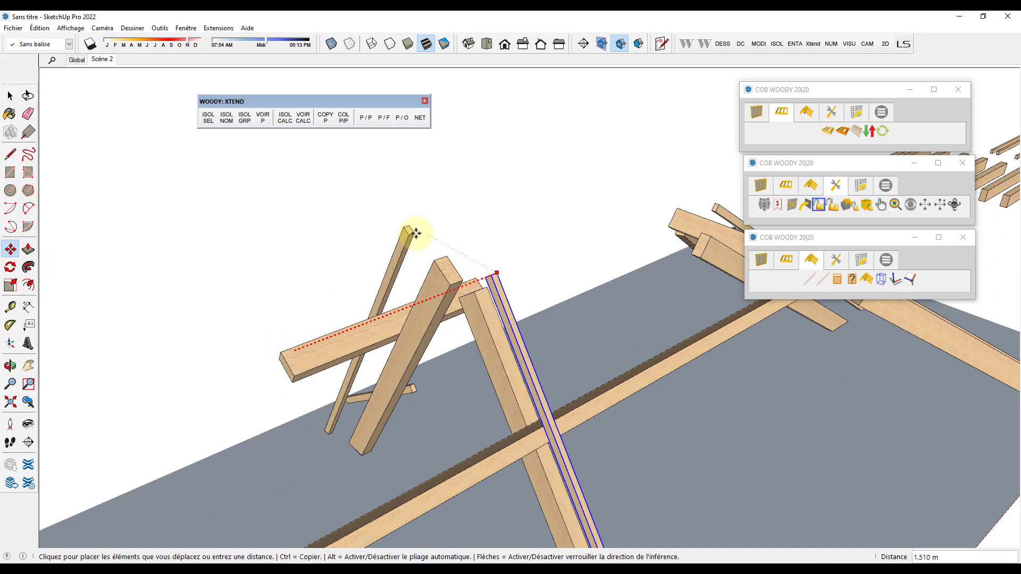
{"action": "middle_click_drag", "start_coordinate": [412, 232], "coordinate": [312, 331]}
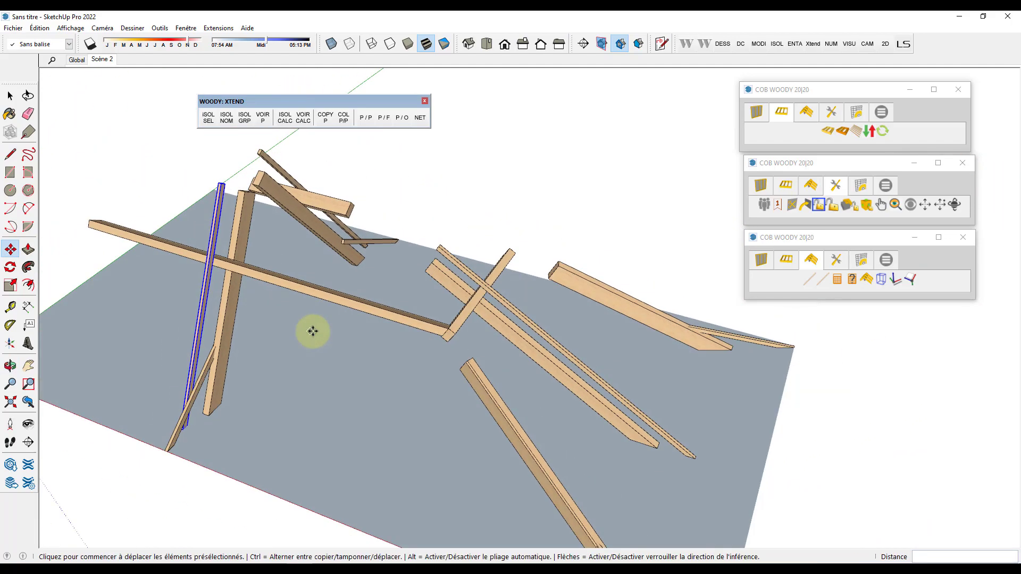
{"action": "scroll", "coordinate": [313, 331], "scroll_direction": "up", "scroll_amount": 6}
- Move the short front eave timber along the base edge to align it with the small front-slope rafter
{"action": "key", "text": "space"}
{"action": "scroll", "coordinate": [88, 144], "scroll_direction": "up", "scroll_amount": 2}
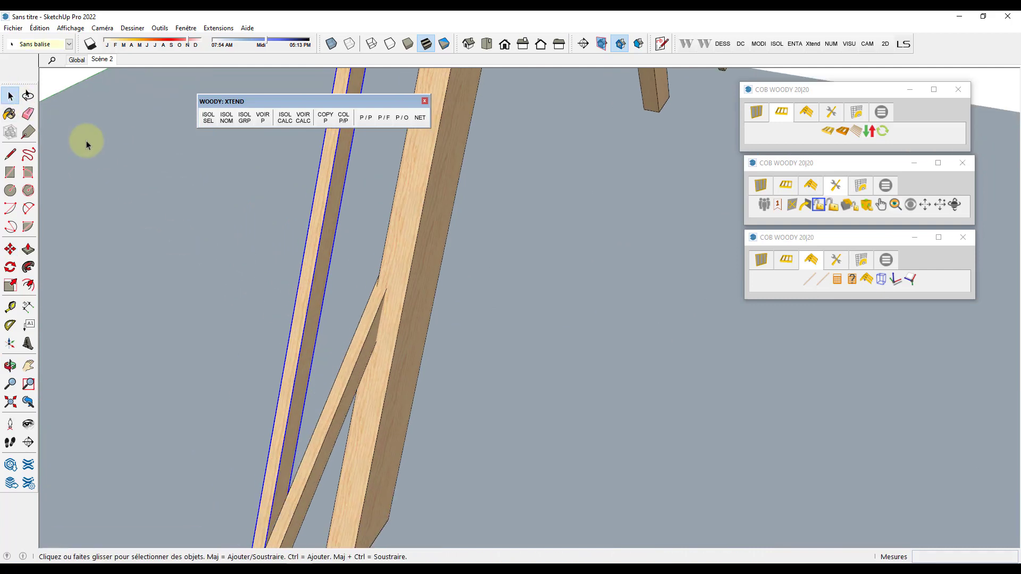
{"action": "left_click", "coordinate": [372, 314]}
{"action": "left_click", "coordinate": [10, 249]}
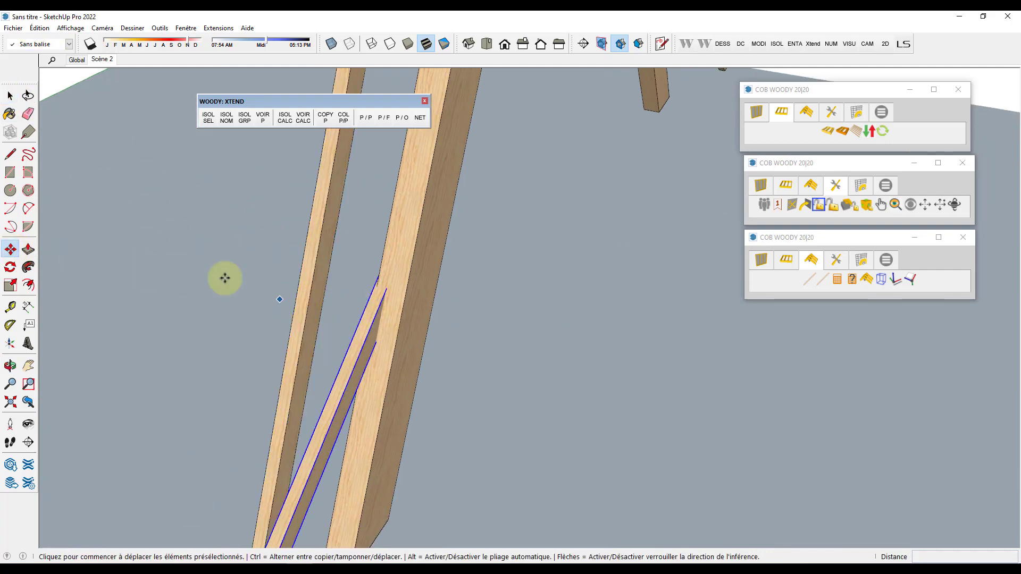
{"action": "scroll", "coordinate": [408, 303], "scroll_direction": "up", "scroll_amount": 1}
{"action": "scroll", "coordinate": [379, 367], "scroll_direction": "down", "scroll_amount": 1}
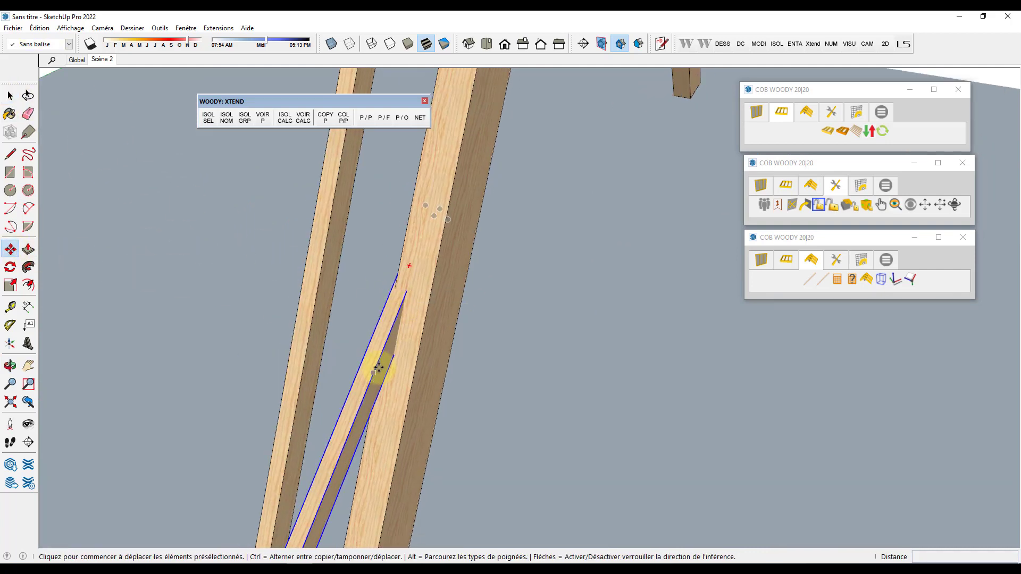
{"action": "scroll", "coordinate": [379, 367], "scroll_direction": "down", "scroll_amount": 1}
{"action": "scroll", "coordinate": [342, 416], "scroll_direction": "down", "scroll_amount": 1}
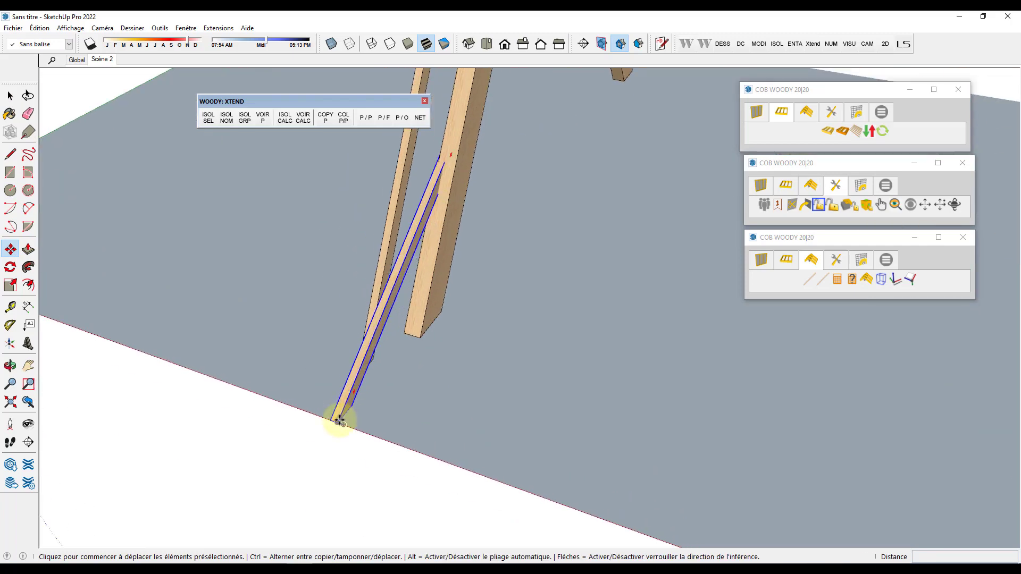
{"action": "left_click", "coordinate": [339, 422]}
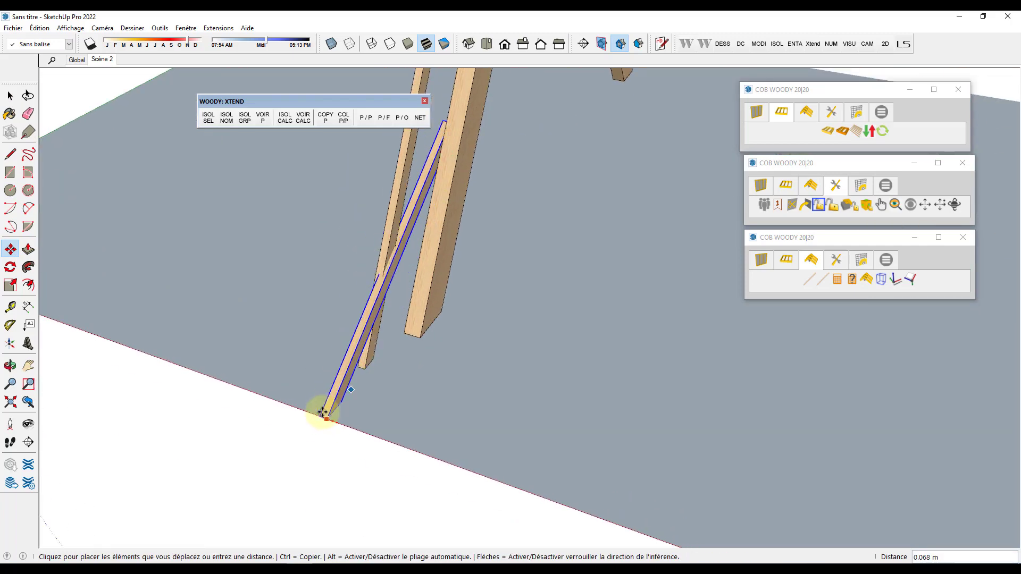
{"action": "left_click", "coordinate": [366, 368]}
- Move the short rear eave timber 0.471 m along the base edge to align it with the small rear-slope rafter
{"action": "scroll", "coordinate": [366, 368], "scroll_direction": "down", "scroll_amount": 2}
{"action": "middle_click_drag", "start_coordinate": [366, 368], "coordinate": [366, 369]}
{"action": "scroll", "coordinate": [366, 369], "scroll_direction": "down", "scroll_amount": 3}
{"action": "scroll", "coordinate": [366, 368], "scroll_direction": "down", "scroll_amount": 3}
{"action": "scroll", "coordinate": [365, 367], "scroll_direction": "up", "scroll_amount": 3}
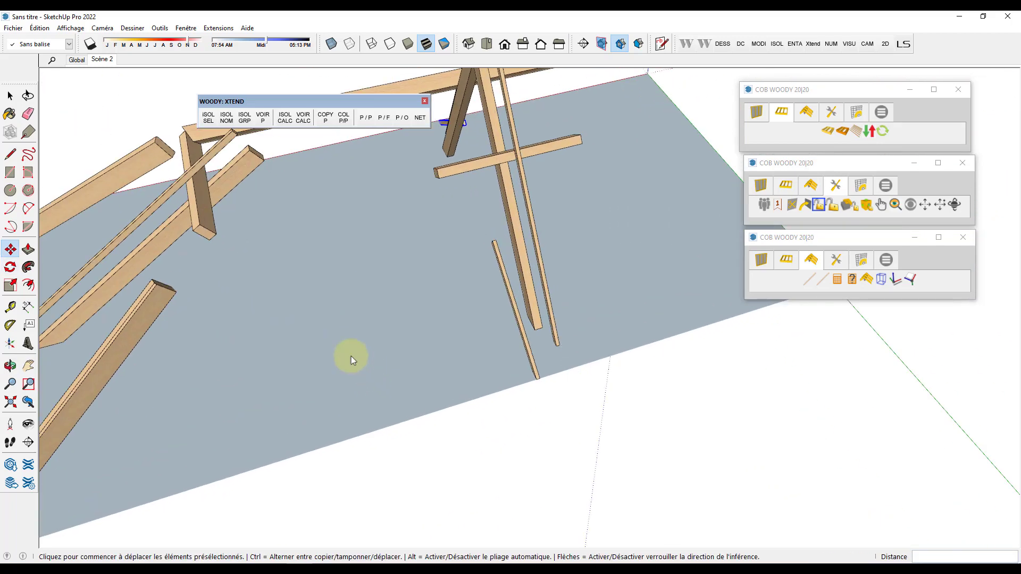
{"action": "left_click", "coordinate": [11, 95]}
{"action": "scroll", "coordinate": [550, 346], "scroll_direction": "up", "scroll_amount": 4}
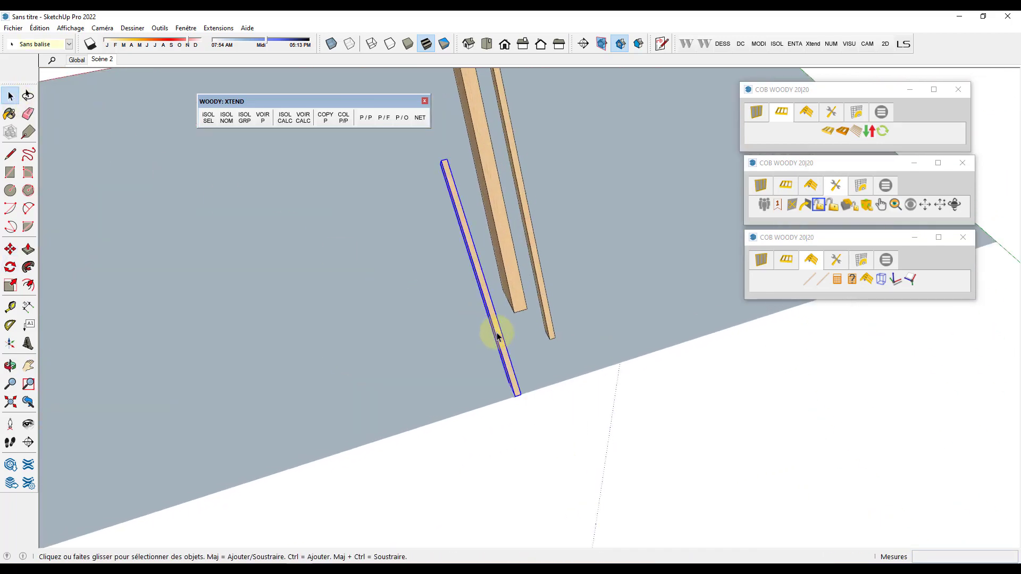
{"action": "middle_click_drag", "start_coordinate": [499, 336], "coordinate": [496, 335]}
{"action": "left_click", "coordinate": [10, 249]}
{"action": "scroll", "coordinate": [441, 381], "scroll_direction": "up", "scroll_amount": 3}
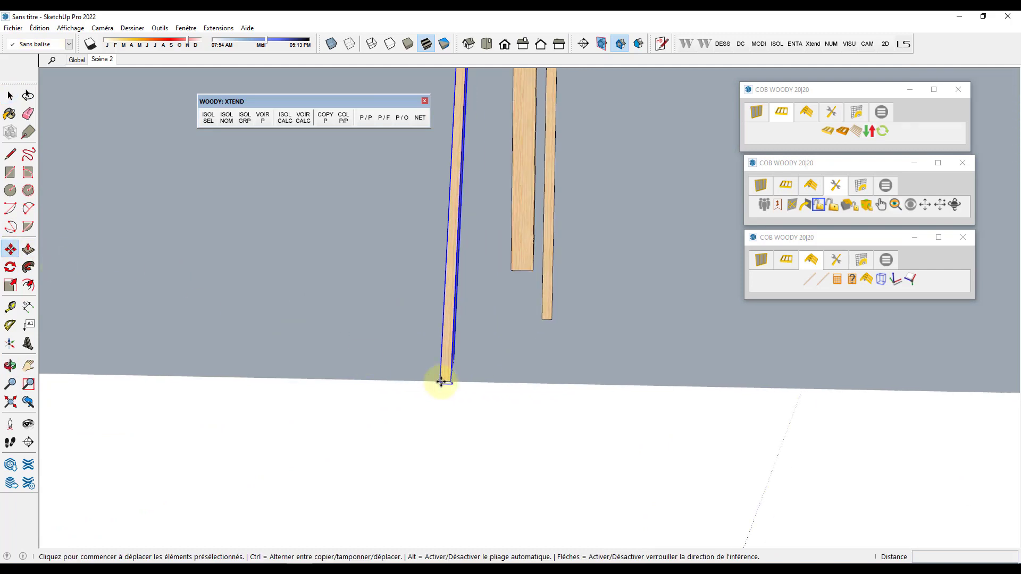
{"action": "left_click", "coordinate": [441, 382]}
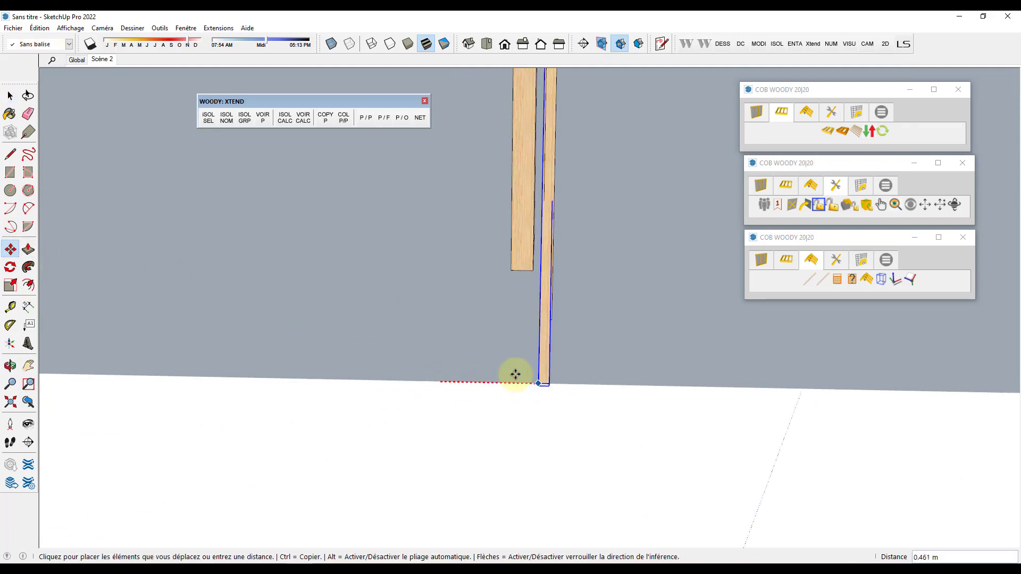
{"action": "middle_click_drag", "start_coordinate": [515, 375], "coordinate": [516, 372]}
{"action": "left_click", "coordinate": [540, 304]}
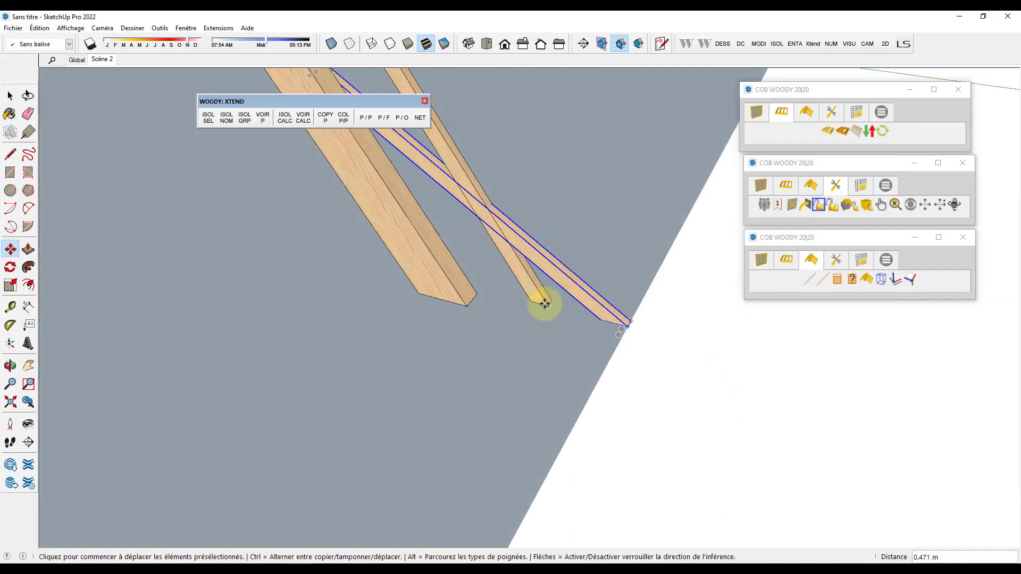
{"action": "key", "text": "space"}
- Join the rear and front short eave timbers to their small slope rafters with the Woody Xtend piece-to-piece tool
{"action": "left_click", "coordinate": [682, 346]}
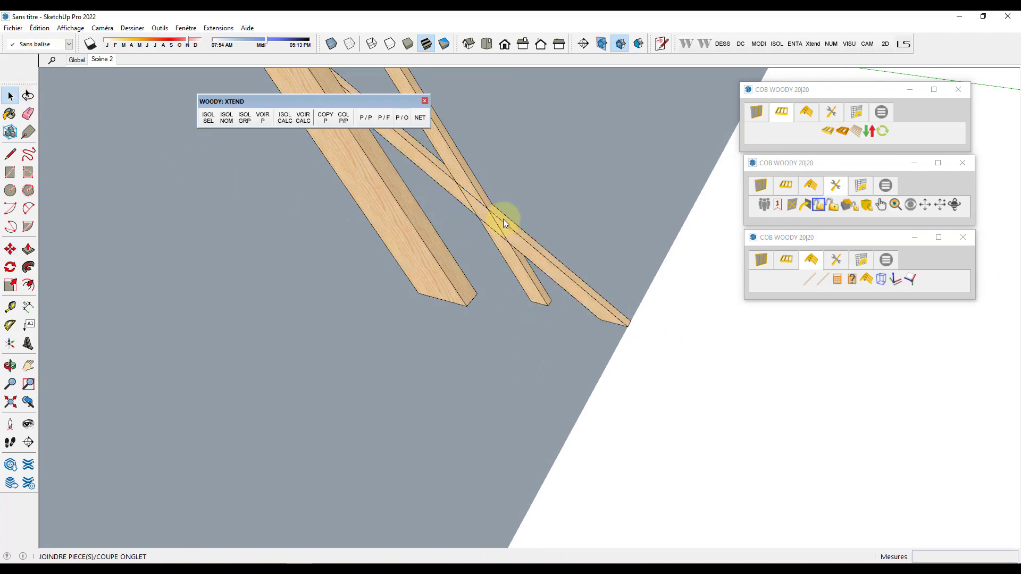
{"action": "left_click", "coordinate": [364, 123]}
{"action": "left_click", "coordinate": [526, 240]}
{"action": "left_click", "coordinate": [461, 166]}
{"action": "scroll", "coordinate": [460, 166], "scroll_direction": "down", "scroll_amount": 5}
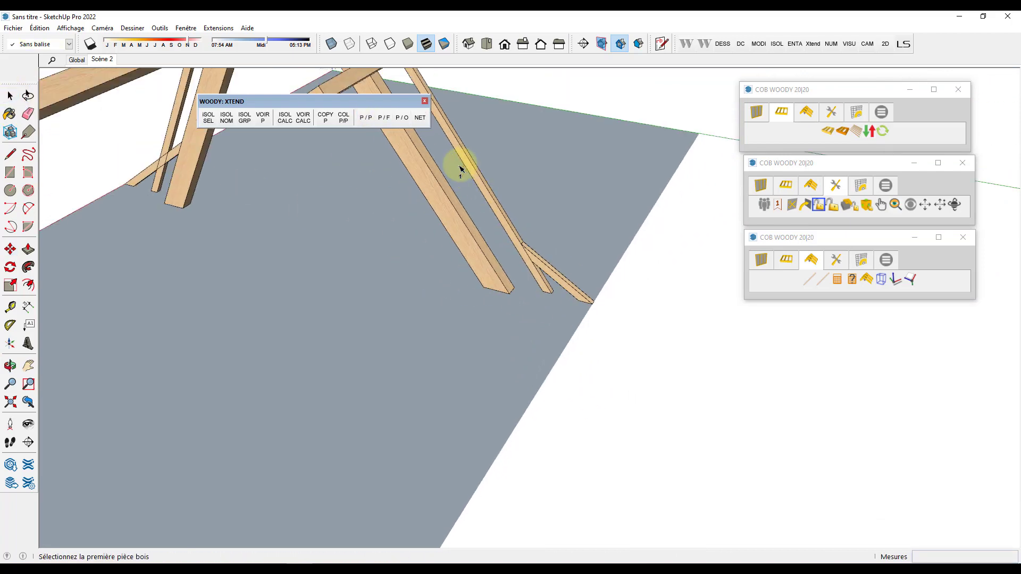
{"action": "middle_click_drag", "start_coordinate": [461, 166], "coordinate": [3, 167]}
{"action": "scroll", "coordinate": [245, 355], "scroll_direction": "up", "scroll_amount": 3}
{"action": "left_click", "coordinate": [214, 373]}
{"action": "left_click", "coordinate": [221, 362]}
{"action": "scroll", "coordinate": [221, 361], "scroll_direction": "down", "scroll_amount": 7}
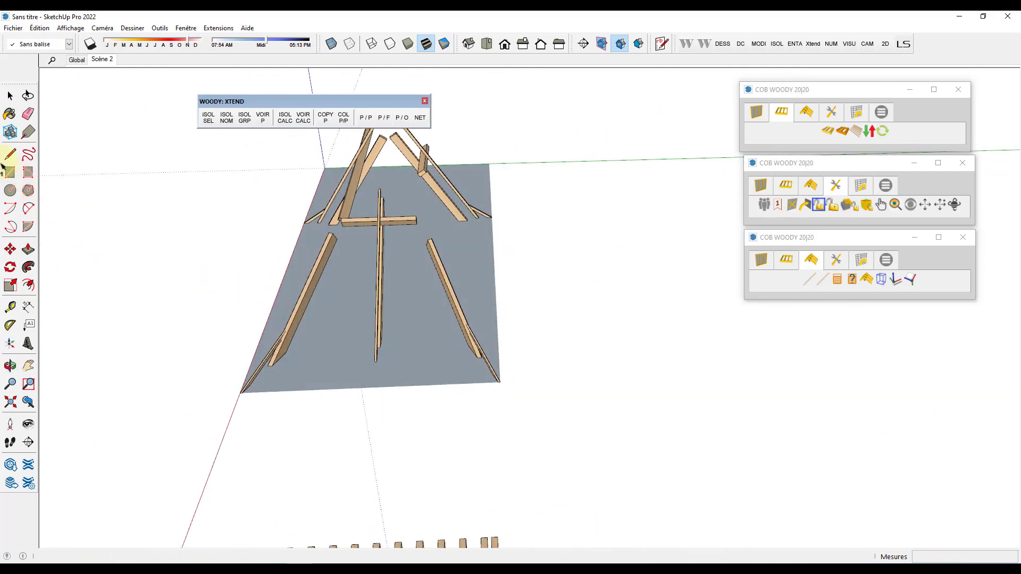
- Notch the large front hip timber where the small lower hip timber crosses it, using the Woody notching tool
{"action": "left_click", "coordinate": [13, 99]}
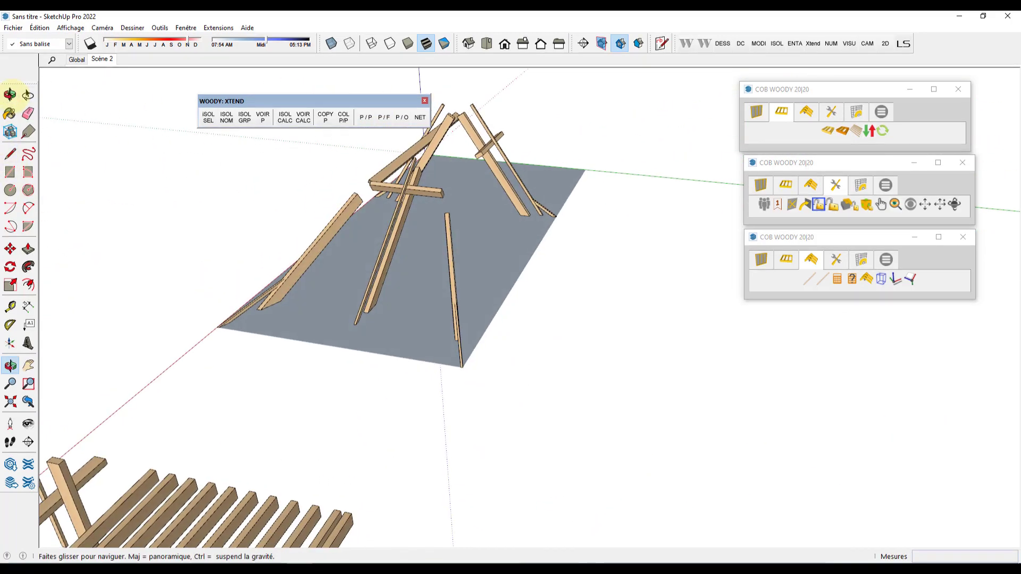
{"action": "middle_click_drag", "start_coordinate": [553, 266], "coordinate": [449, 262]}
{"action": "scroll", "coordinate": [391, 229], "scroll_direction": "up", "scroll_amount": 7}
{"action": "scroll", "coordinate": [426, 239], "scroll_direction": "up", "scroll_amount": 4}
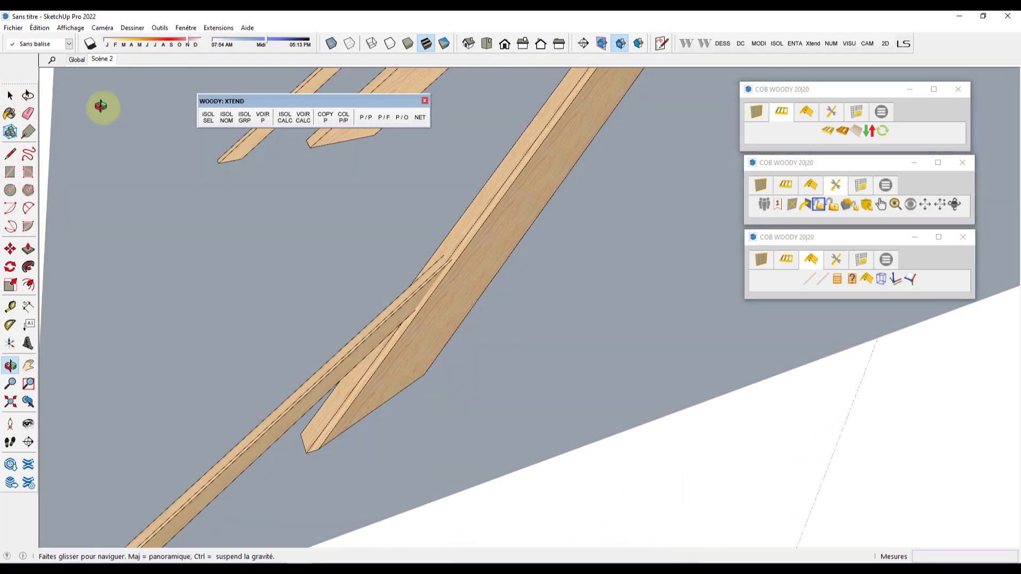
{"action": "left_click", "coordinate": [849, 206]}
{"action": "scroll", "coordinate": [734, 229], "scroll_direction": "up", "scroll_amount": 3}
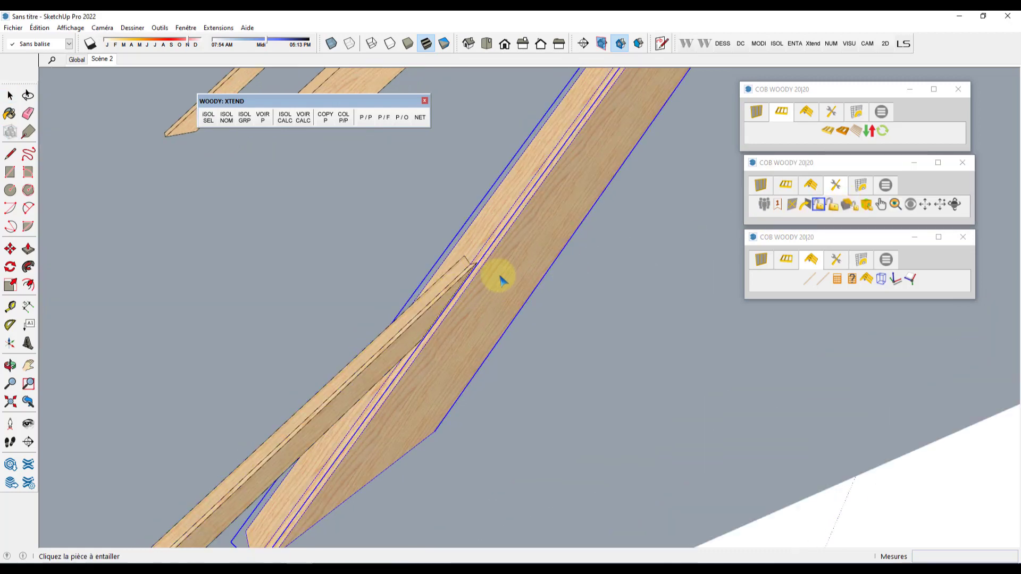
{"action": "scroll", "coordinate": [500, 277], "scroll_direction": "down", "scroll_amount": 3}
{"action": "middle_click_drag", "start_coordinate": [500, 276], "coordinate": [276, 326]}
{"action": "scroll", "coordinate": [495, 273], "scroll_direction": "down", "scroll_amount": 3}
{"action": "scroll", "coordinate": [278, 327], "scroll_direction": "up", "scroll_amount": 3}
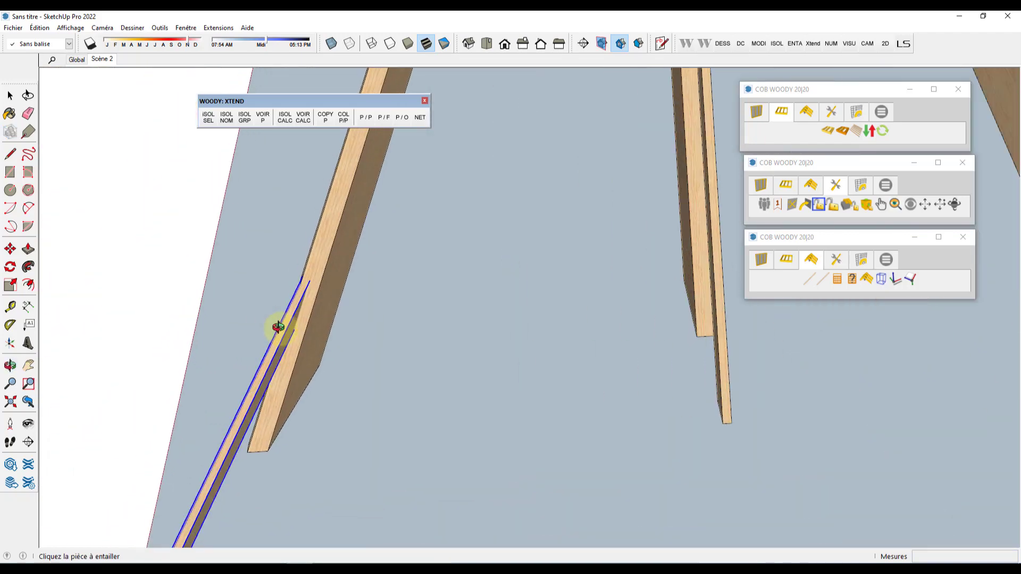
{"action": "scroll", "coordinate": [278, 327], "scroll_direction": "up", "scroll_amount": 2}
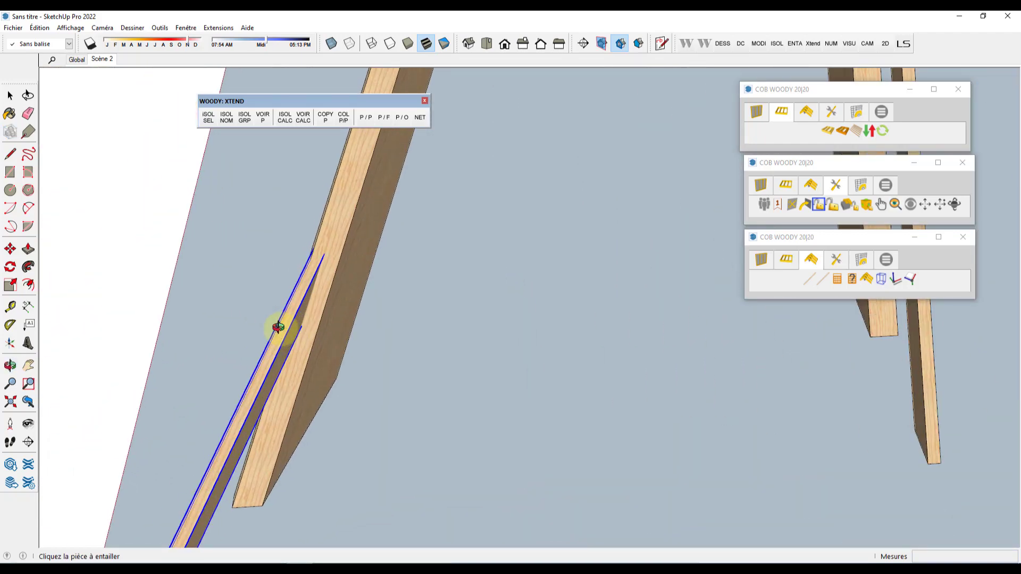
{"action": "left_click", "coordinate": [329, 242]}
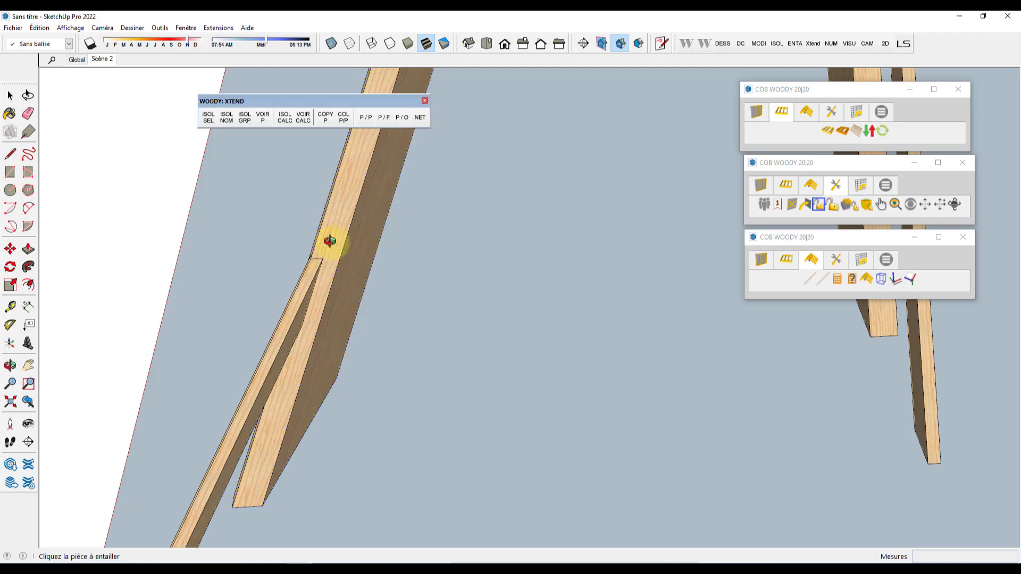
{"action": "middle_click_drag", "start_coordinate": [316, 266], "coordinate": [333, 242]}
- Examine the notched joint on the front hip timber and its position within the overall roof frame
{"action": "left_click", "coordinate": [11, 96]}
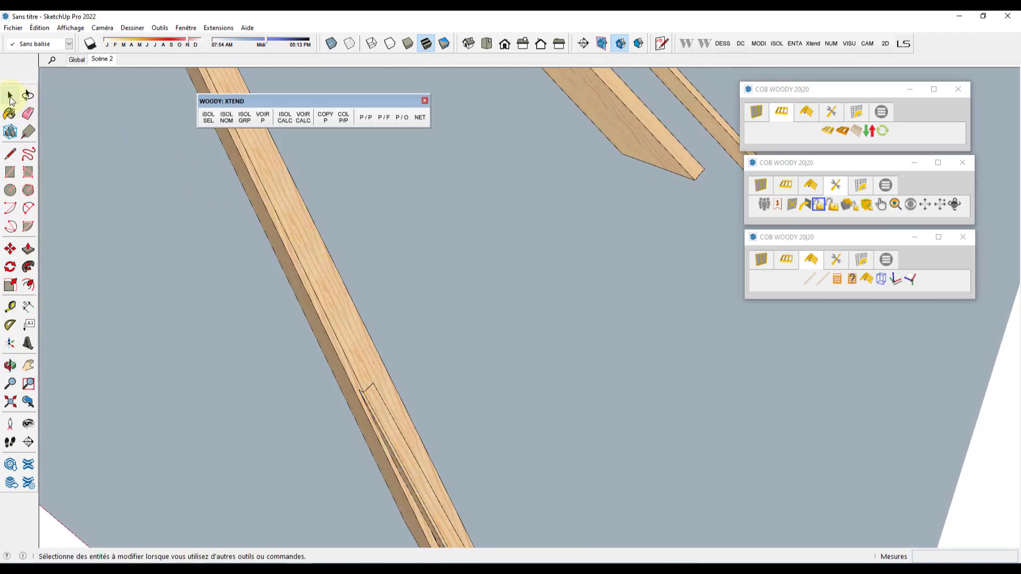
{"action": "scroll", "coordinate": [292, 289], "scroll_direction": "up", "scroll_amount": 3}
{"action": "middle_click_drag", "start_coordinate": [292, 289], "coordinate": [390, 356]}
{"action": "scroll", "coordinate": [390, 357], "scroll_direction": "down", "scroll_amount": 6}
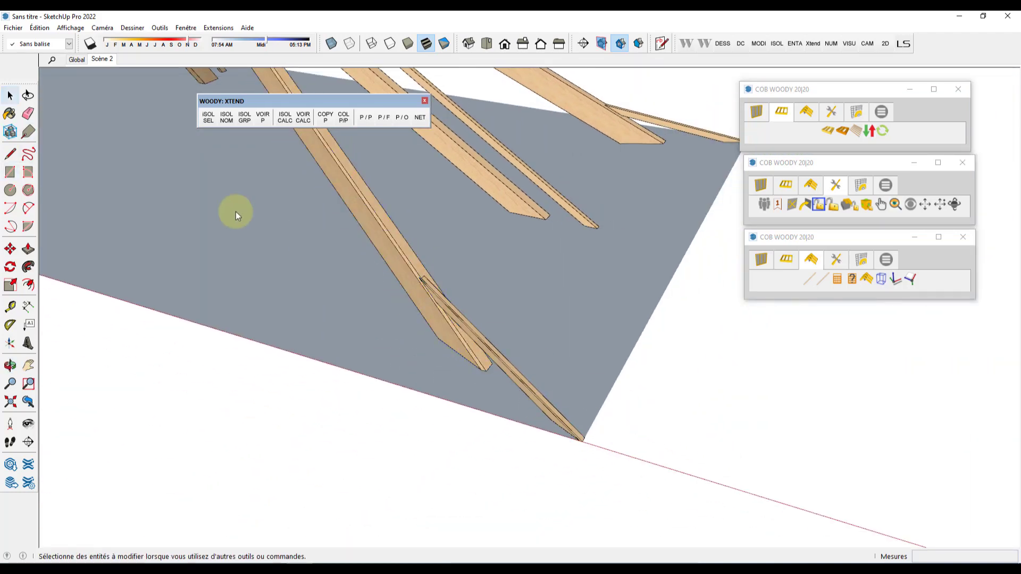
{"action": "left_click", "coordinate": [10, 96]}
{"action": "scroll", "coordinate": [235, 379], "scroll_direction": "down", "scroll_amount": 6}
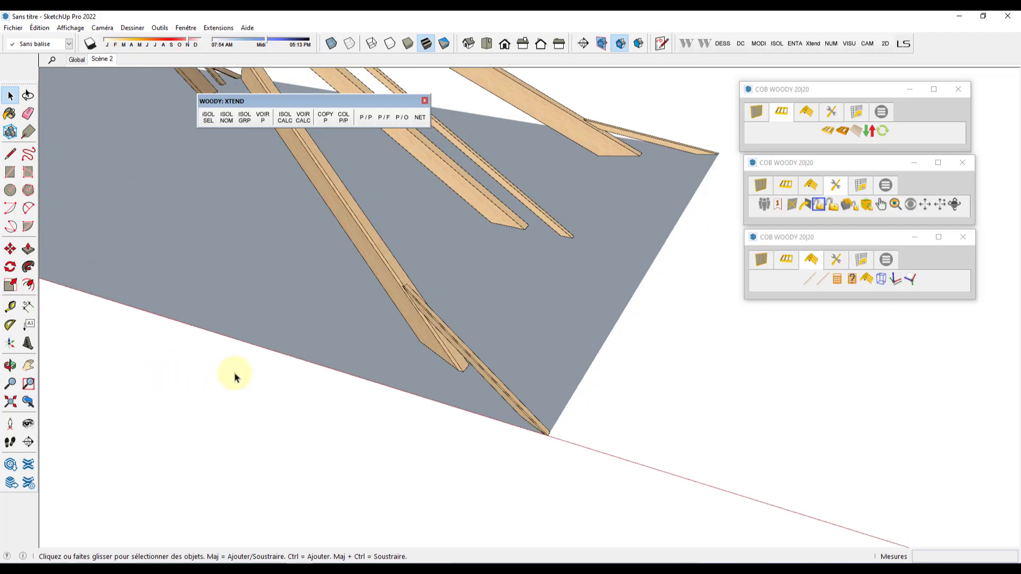
{"action": "middle_click_drag", "start_coordinate": [368, 373], "coordinate": [368, 374]}
{"action": "scroll", "coordinate": [366, 372], "scroll_direction": "down", "scroll_amount": 2}
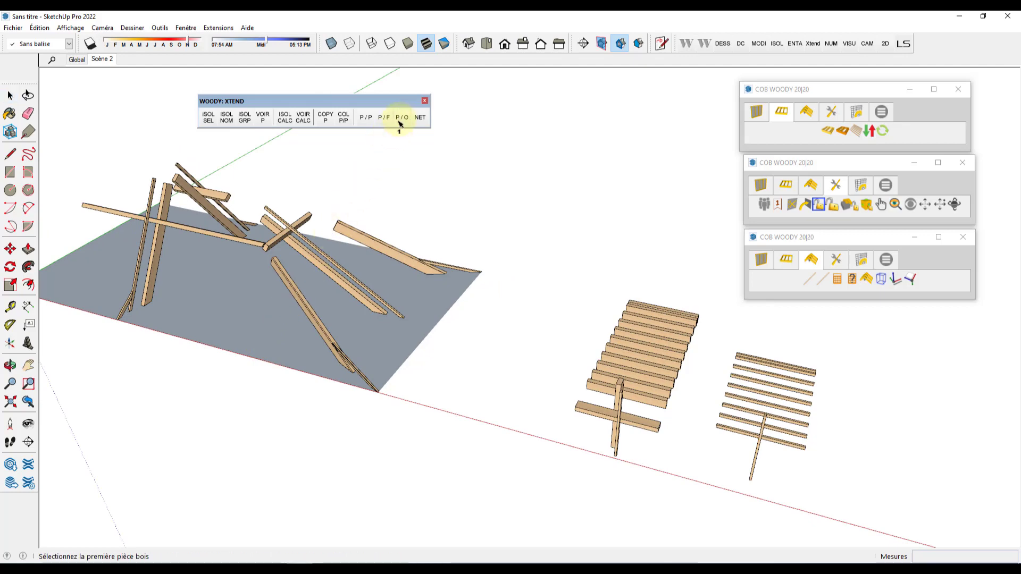
- Join the two large hip timbers to each other at the roof apex with the Woody Xtend piece-to-piece tool
{"action": "scroll", "coordinate": [368, 160], "scroll_direction": "up", "scroll_amount": 2}
{"action": "left_click", "coordinate": [261, 287]}
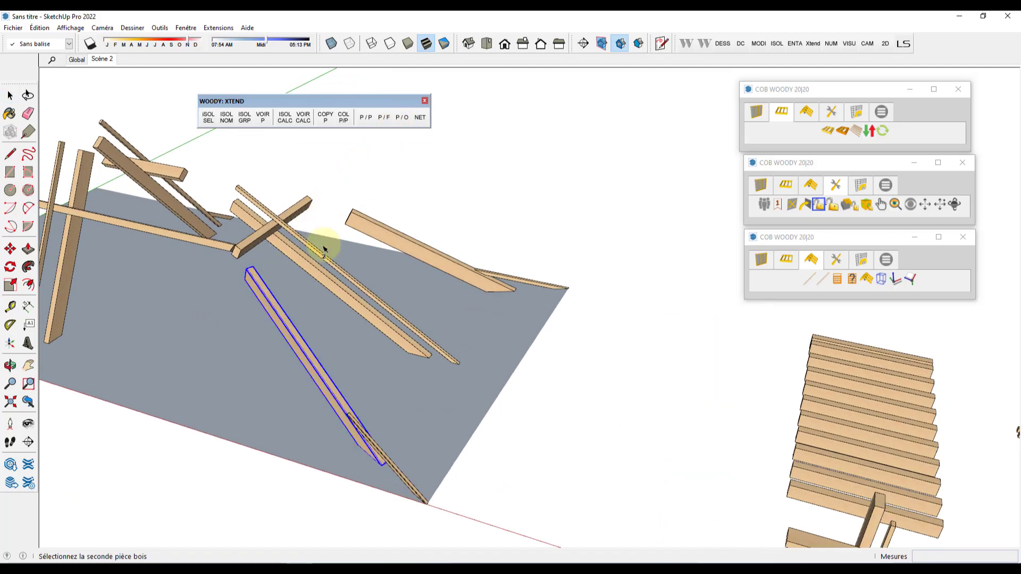
{"action": "left_click", "coordinate": [361, 226]}
{"action": "middle_click_drag", "start_coordinate": [361, 226], "coordinate": [269, 182]}
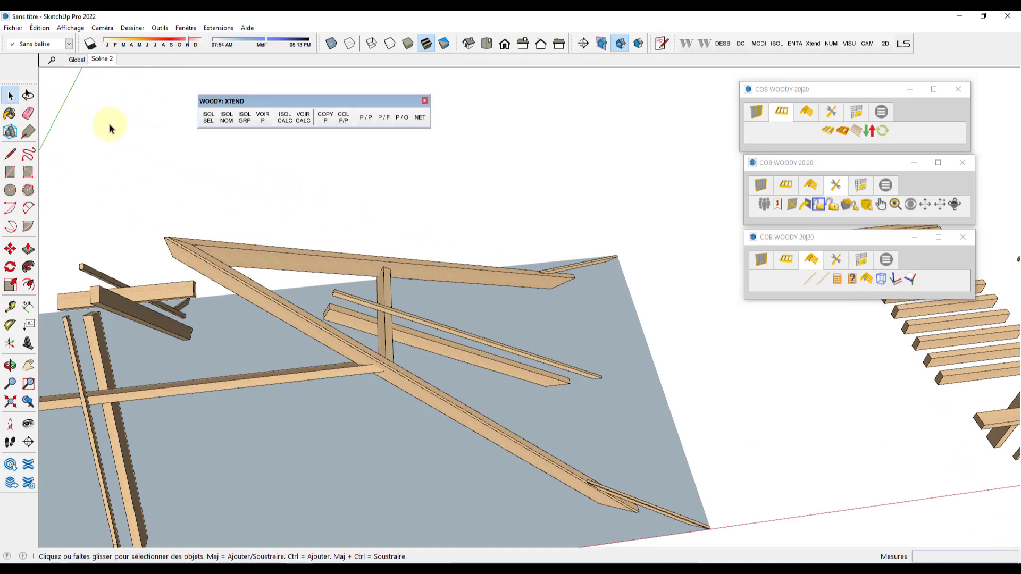
- Show the Global scene and copy one large timber from the stock beside the roof
{"action": "scroll", "coordinate": [110, 128], "scroll_direction": "down", "scroll_amount": 5}
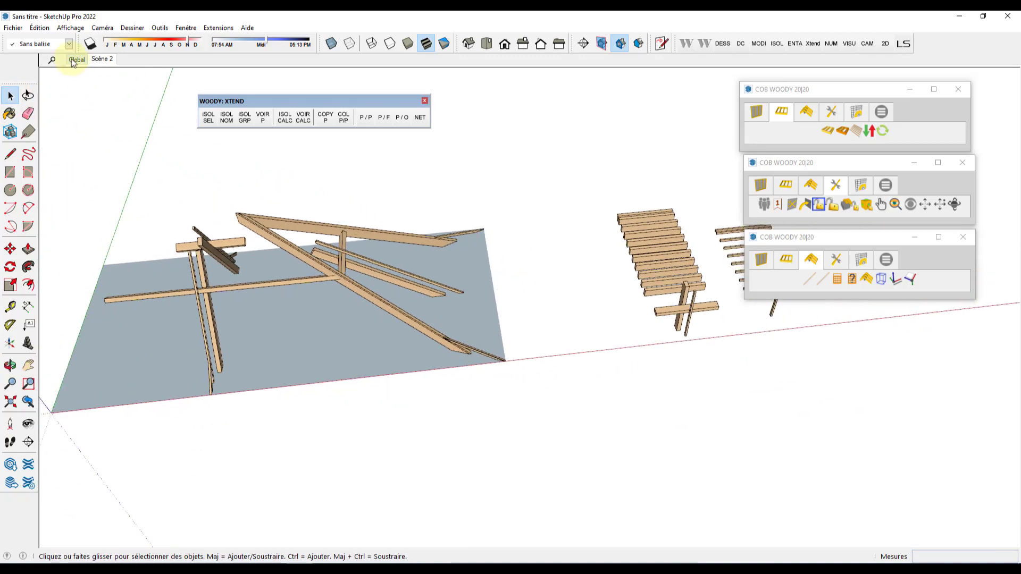
{"action": "left_click", "coordinate": [76, 59]}
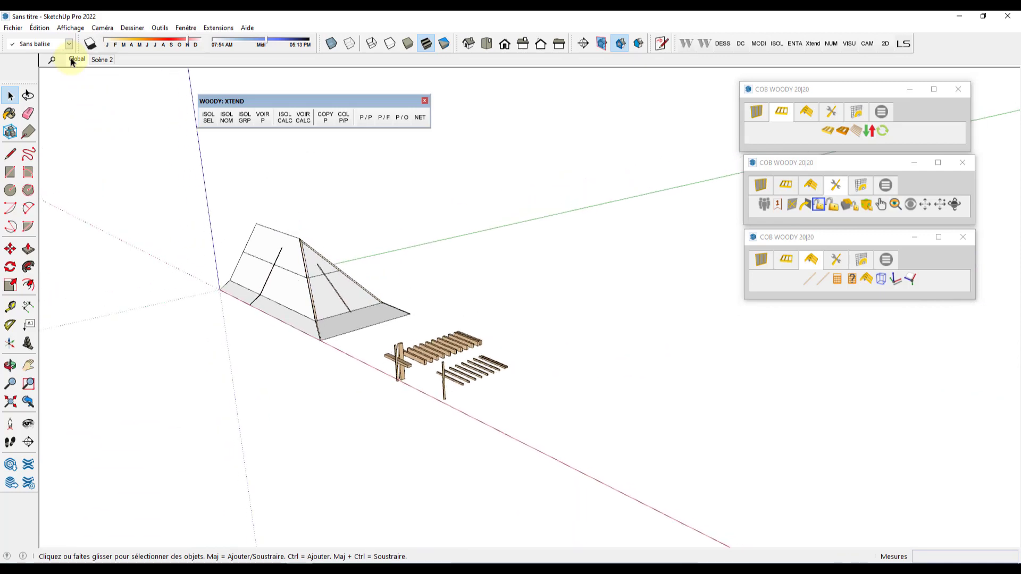
{"action": "scroll", "coordinate": [169, 257], "scroll_direction": "up", "scroll_amount": 3}
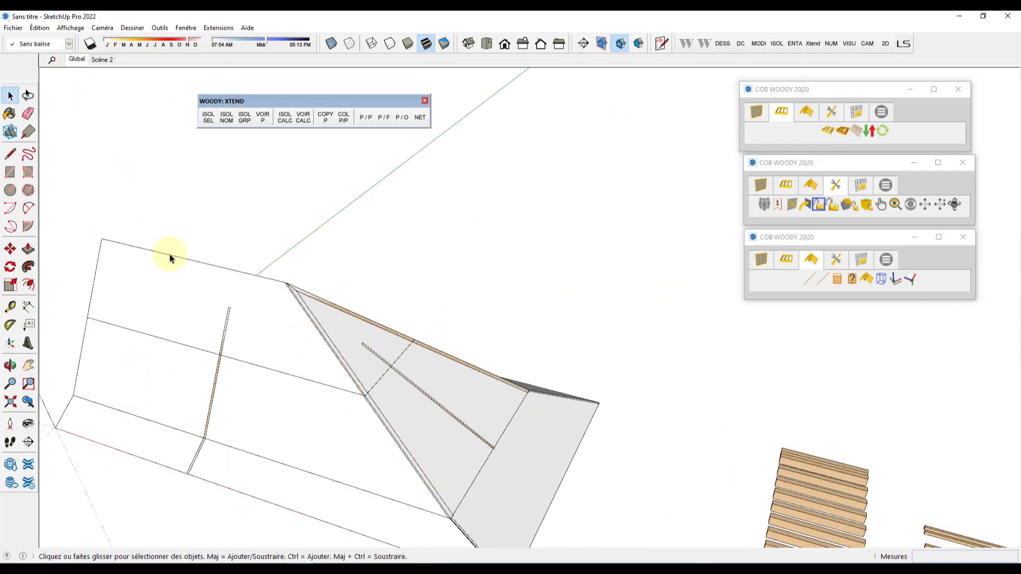
{"action": "scroll", "coordinate": [170, 257], "scroll_direction": "down", "scroll_amount": 3}
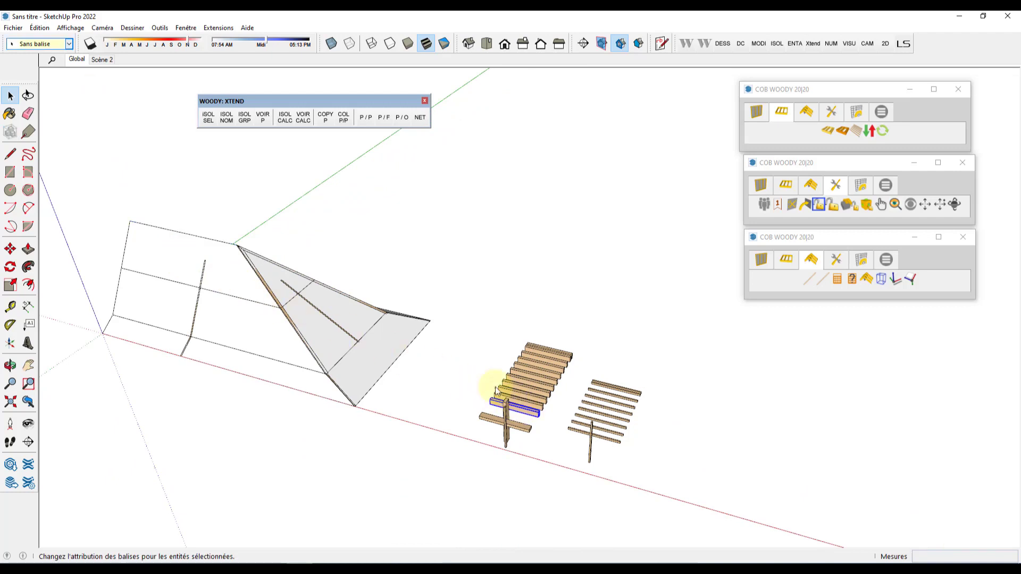
{"action": "left_click", "coordinate": [36, 32]}
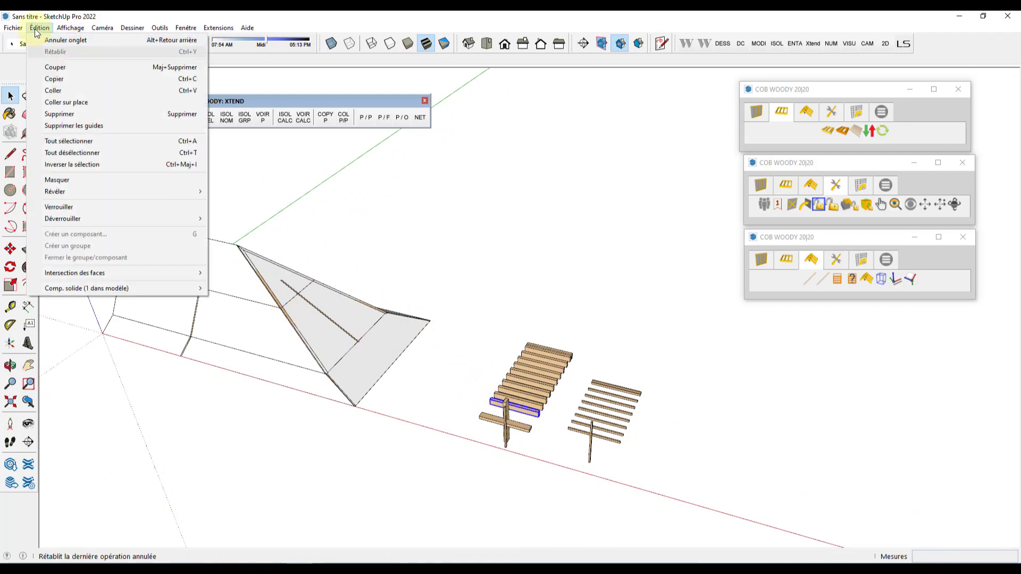
{"action": "left_click", "coordinate": [61, 79]}
- Align the axes to the roof's ridge edge and paste the copied timber along the ridge
{"action": "scroll", "coordinate": [79, 104], "scroll_direction": "up", "scroll_amount": 1}
{"action": "scroll", "coordinate": [159, 224], "scroll_direction": "up", "scroll_amount": 1}
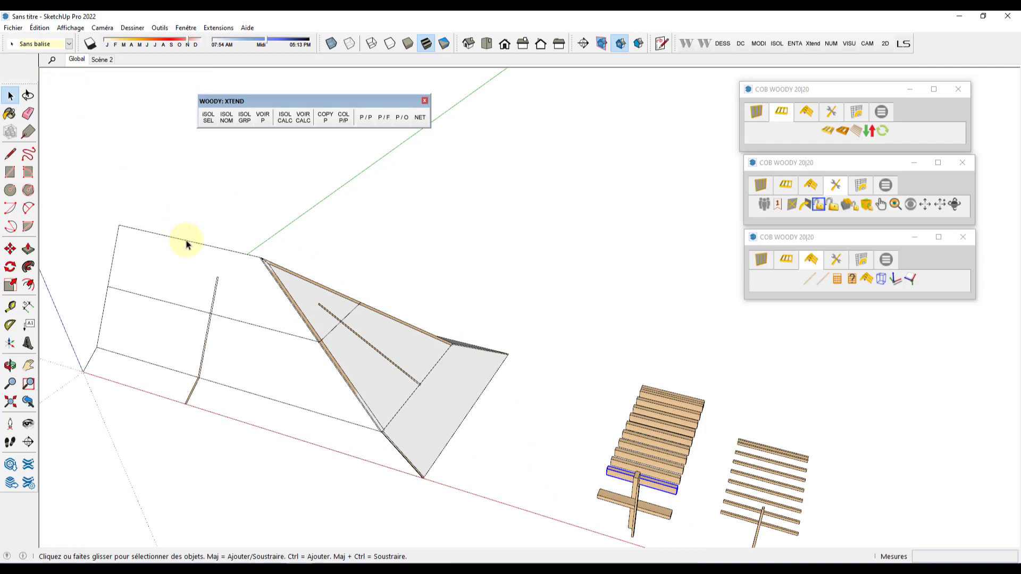
{"action": "left_click", "coordinate": [896, 282]}
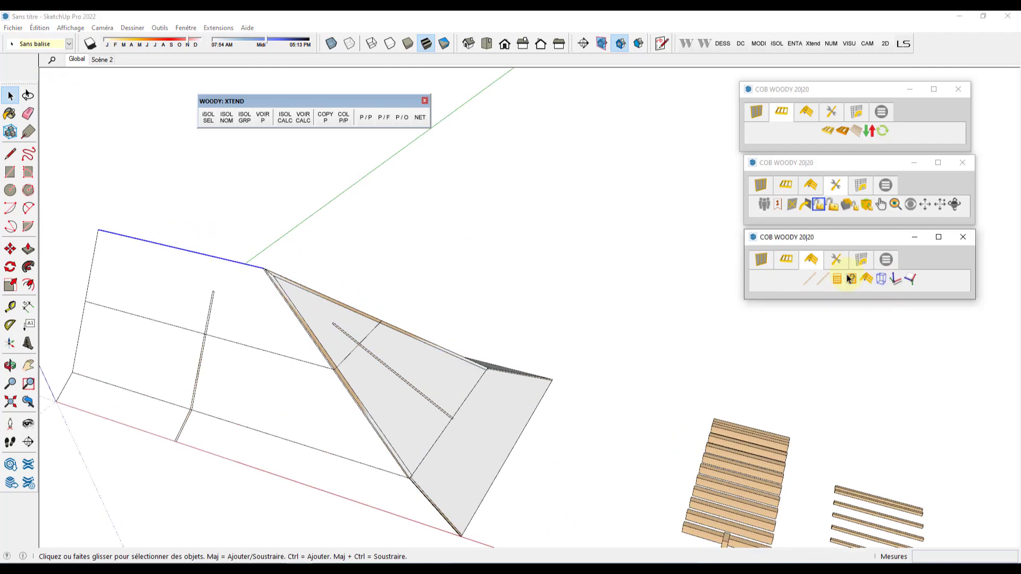
{"action": "key", "text": "ctrl+v"}
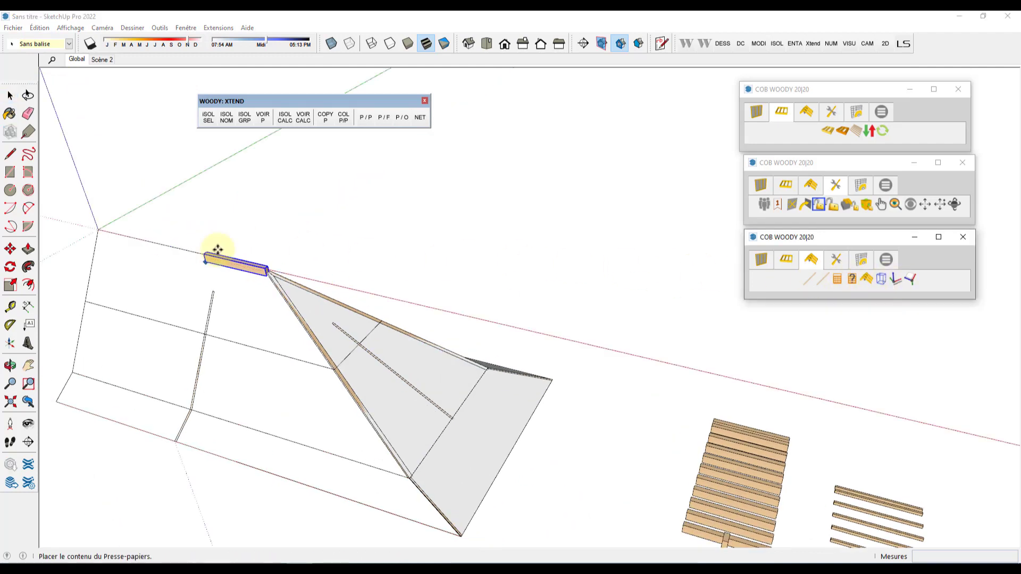
{"action": "scroll", "coordinate": [176, 245], "scroll_direction": "up", "scroll_amount": 3}
{"action": "left_click", "coordinate": [179, 249]}
{"action": "scroll", "coordinate": [201, 239], "scroll_direction": "up", "scroll_amount": 4}
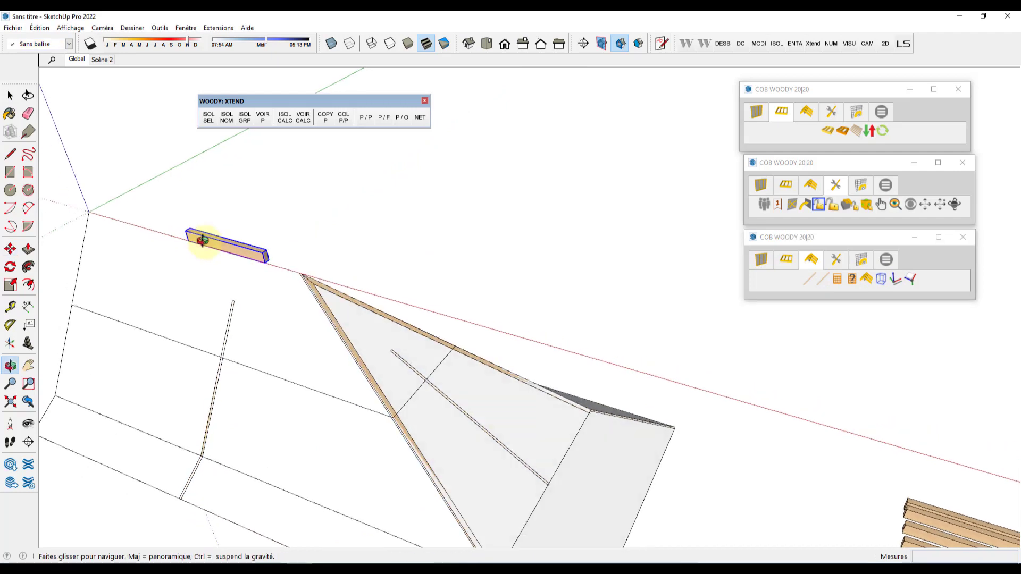
{"action": "scroll", "coordinate": [272, 228], "scroll_direction": "up", "scroll_amount": 3}
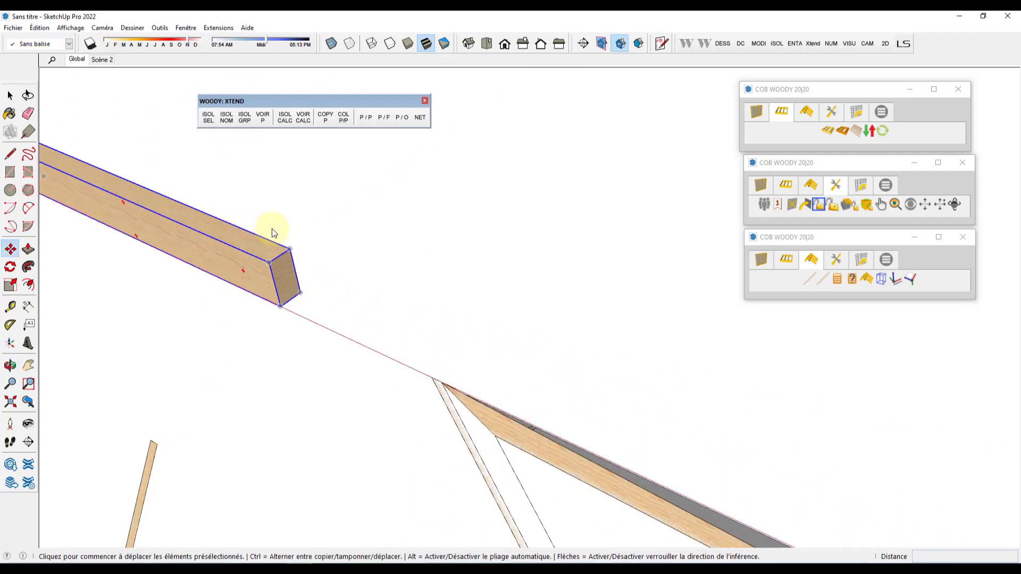
- Draw a vertical rotated rectangle about 0.50 by 0.71 m standing on the ridge edge beside the pasted timber
{"action": "left_click", "coordinate": [185, 140]}
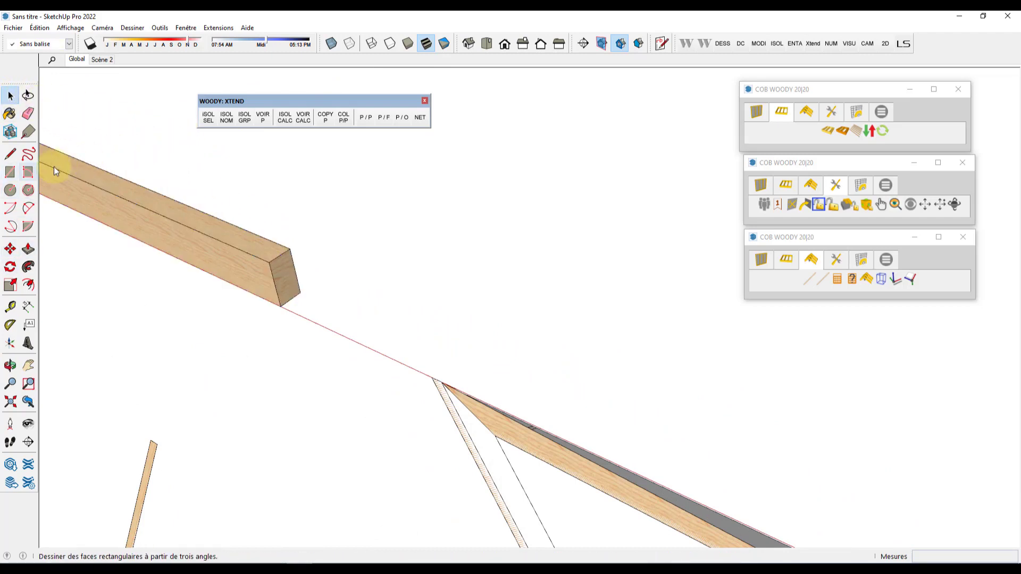
{"action": "left_click", "coordinate": [29, 172]}
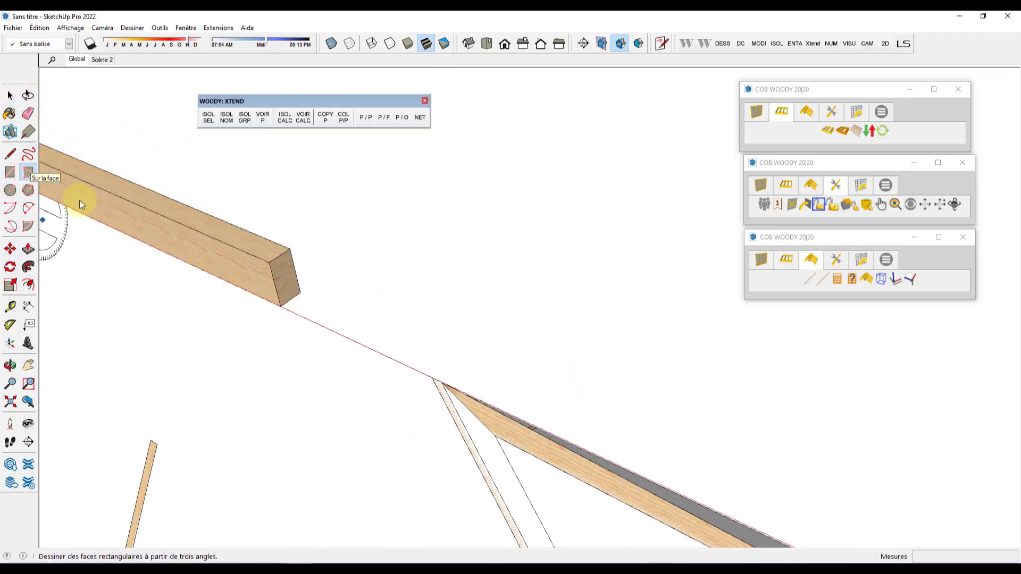
{"action": "left_click", "coordinate": [325, 326]}
{"action": "left_click", "coordinate": [417, 369]}
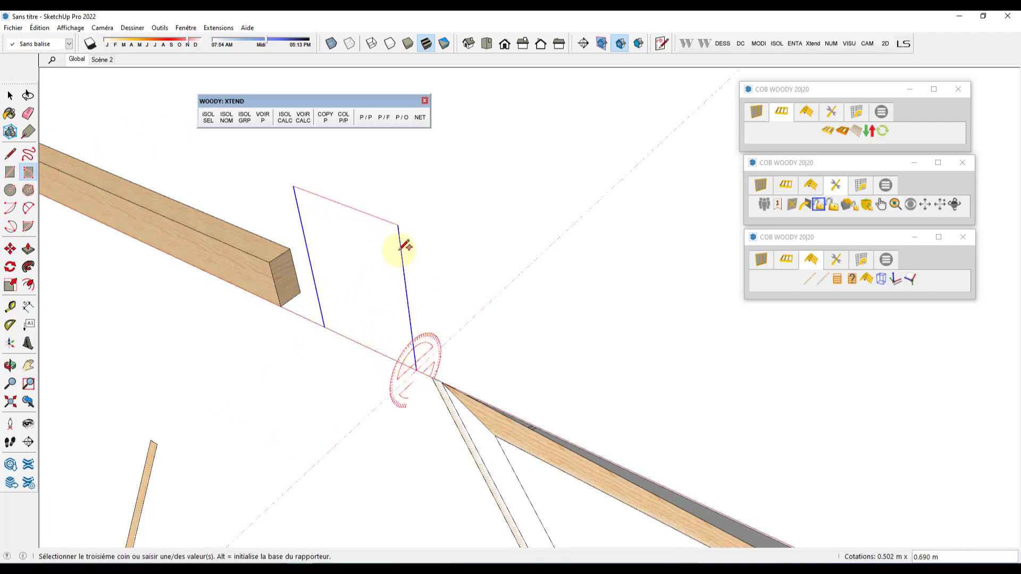
{"action": "left_click", "coordinate": [399, 215]}
{"action": "scroll", "coordinate": [420, 250], "scroll_direction": "down", "scroll_amount": 5}
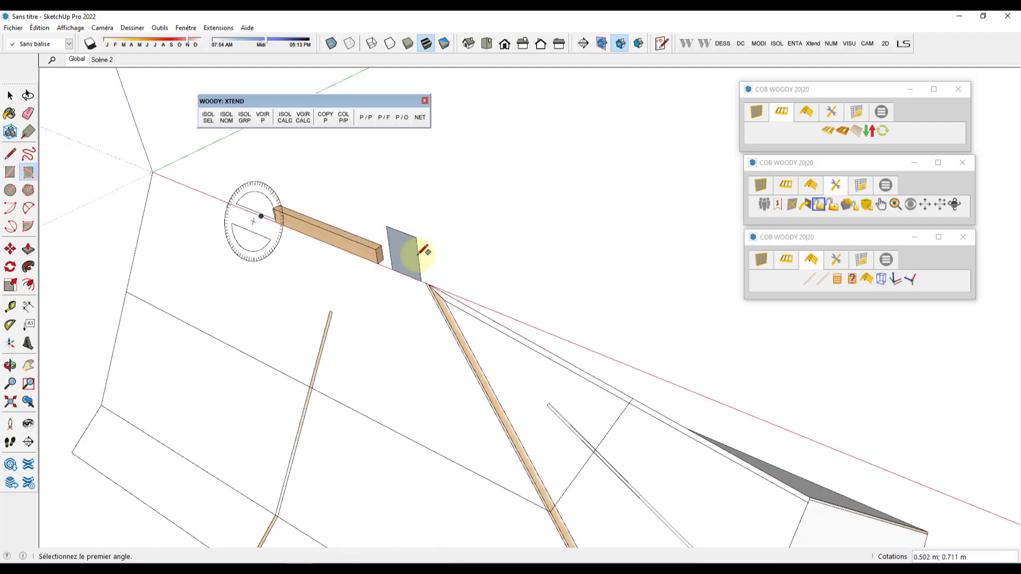
{"action": "left_click", "coordinate": [12, 96]}
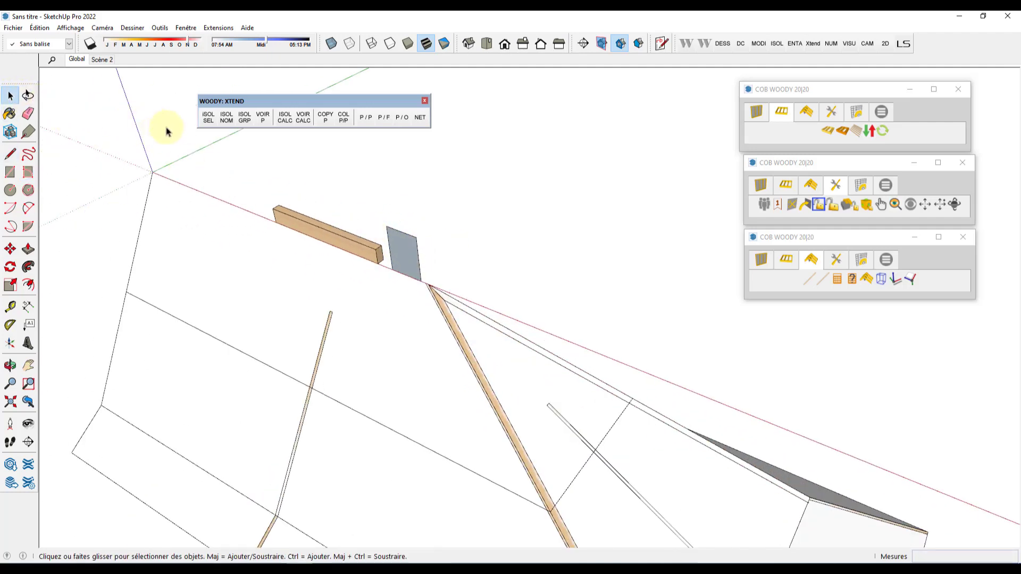
- In Scène 2, extend the large front and rear rafters to the plane of the vertical ridge rectangle with the Woody adjust-to-face tool
{"action": "left_click", "coordinate": [102, 60]}
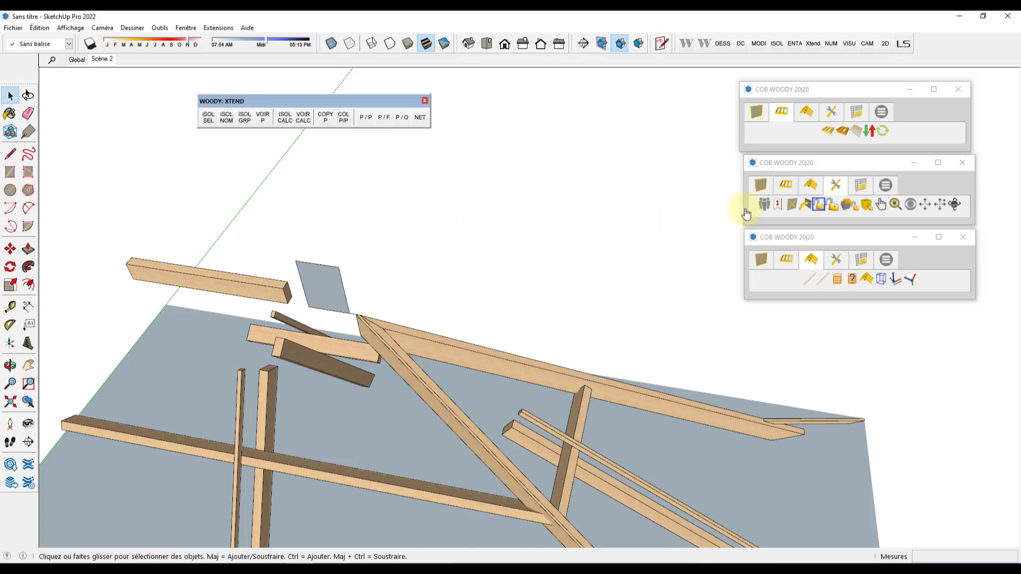
{"action": "left_click", "coordinate": [819, 204]}
{"action": "scroll", "coordinate": [392, 260], "scroll_direction": "up", "scroll_amount": 3}
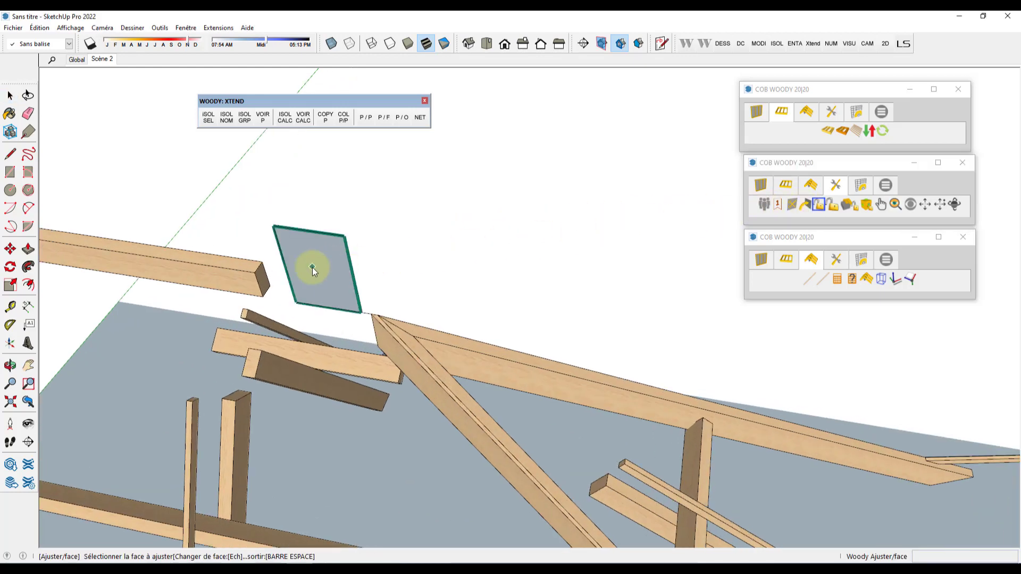
{"action": "left_click", "coordinate": [312, 267]}
{"action": "scroll", "coordinate": [288, 318], "scroll_direction": "up", "scroll_amount": 3}
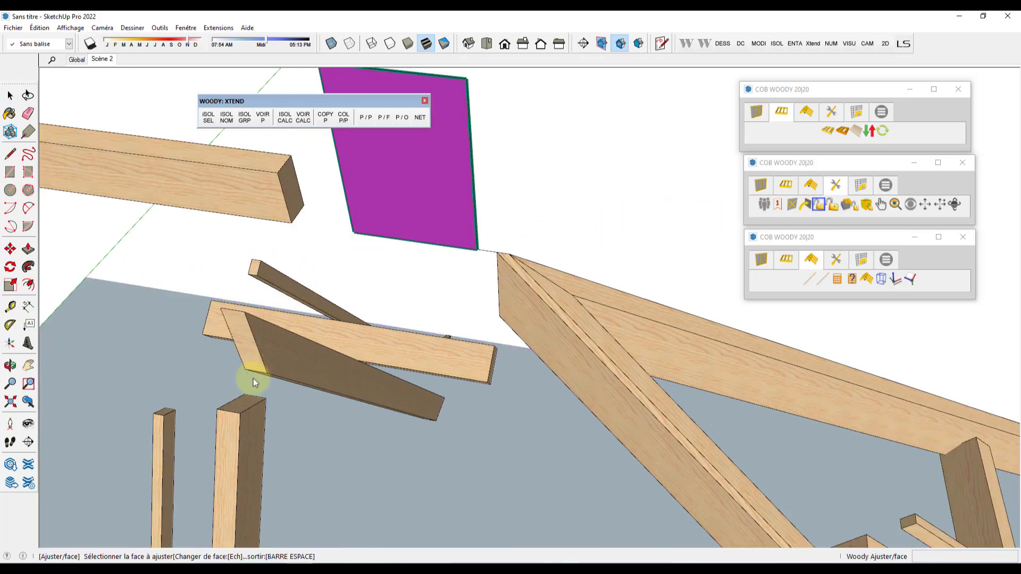
{"action": "scroll", "coordinate": [237, 391], "scroll_direction": "down", "scroll_amount": 5}
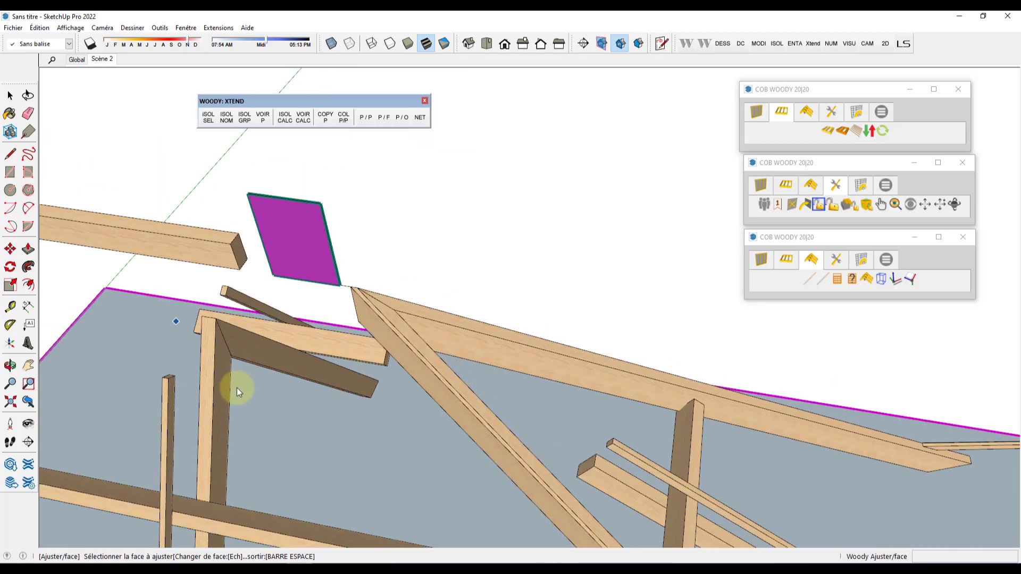
{"action": "scroll", "coordinate": [223, 319], "scroll_direction": "up", "scroll_amount": 3}
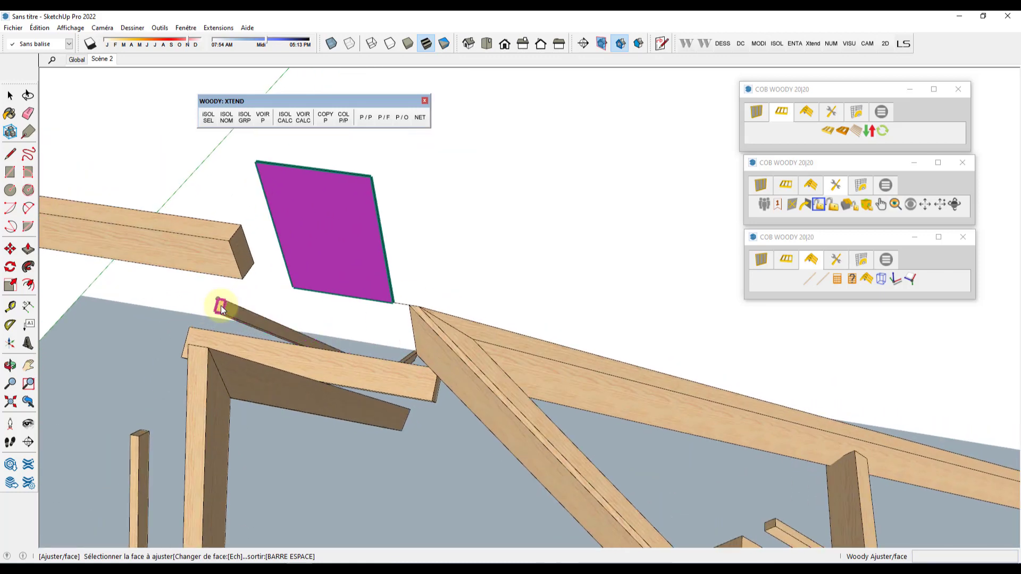
- Extend the small rear and front rafters to the same vertical ridge plane
{"action": "left_click", "coordinate": [221, 306]}
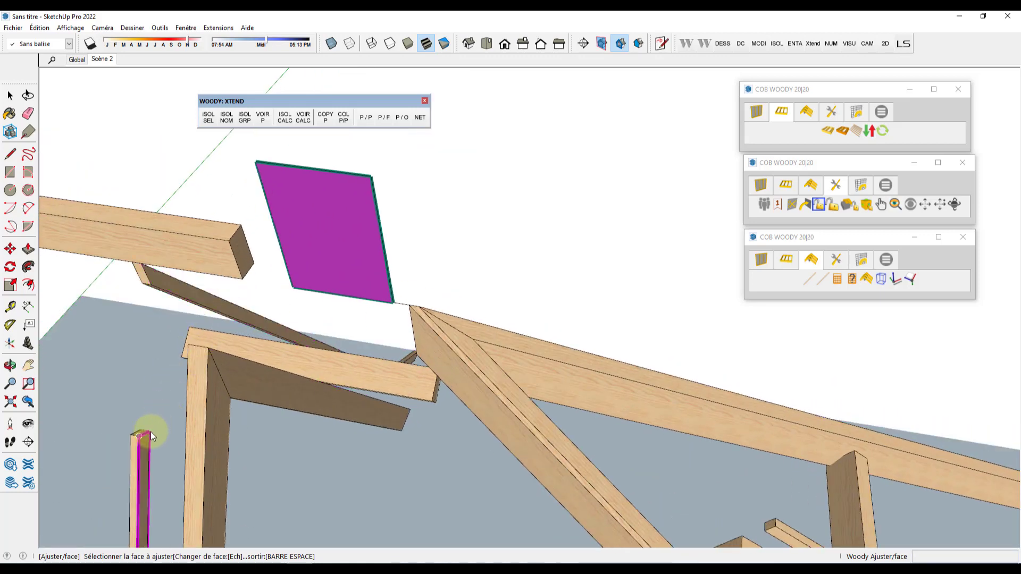
{"action": "scroll", "coordinate": [151, 432], "scroll_direction": "up", "scroll_amount": 4}
{"action": "left_click", "coordinate": [158, 448]}
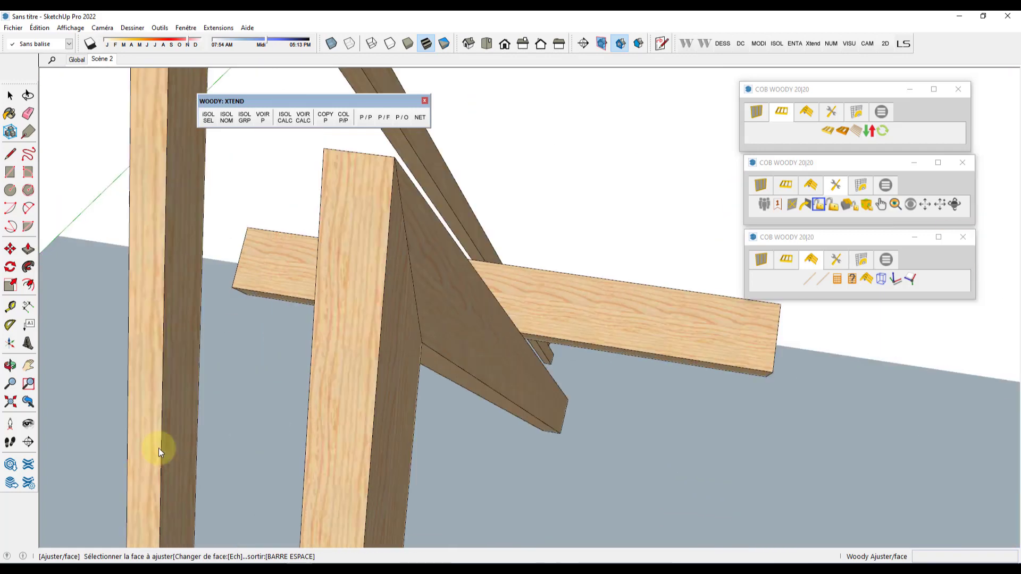
{"action": "middle_click_drag", "start_coordinate": [158, 448], "coordinate": [158, 448]}
{"action": "left_click", "coordinate": [12, 94]}
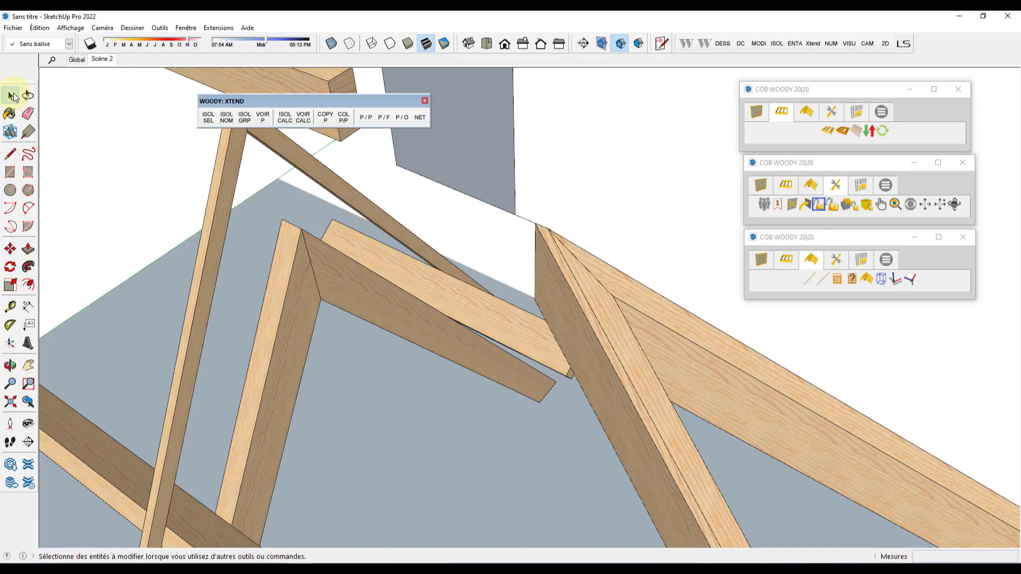
- Move the ridge timber about 0.793 m by its top end corner, down beside the small front rafter, using the Woody move tool
{"action": "scroll", "coordinate": [173, 168], "scroll_direction": "down", "scroll_amount": 5}
{"action": "scroll", "coordinate": [283, 221], "scroll_direction": "up", "scroll_amount": 2}
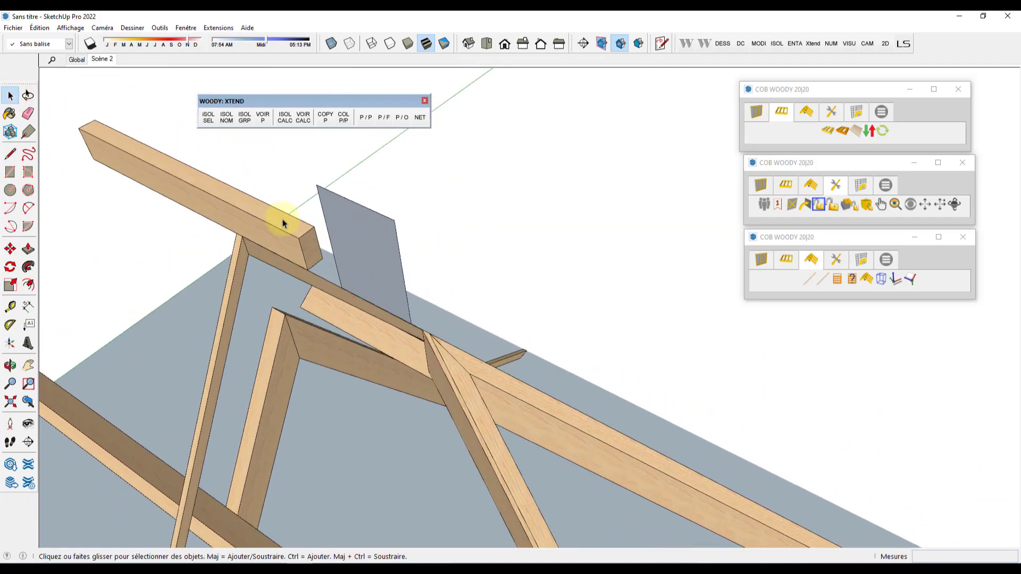
{"action": "left_click", "coordinate": [283, 223]}
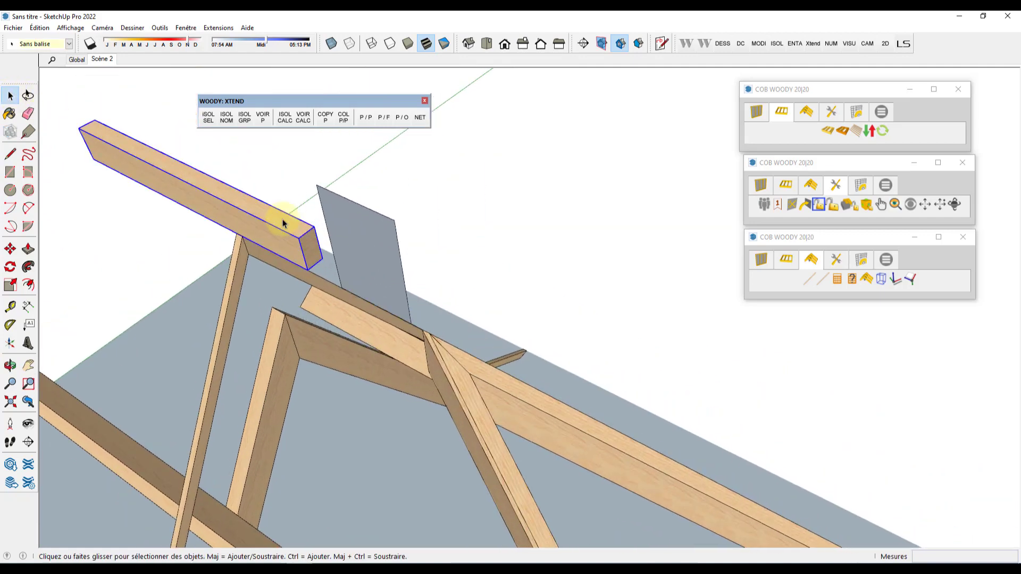
{"action": "left_click", "coordinate": [926, 204]}
{"action": "scroll", "coordinate": [401, 223], "scroll_direction": "up", "scroll_amount": 3}
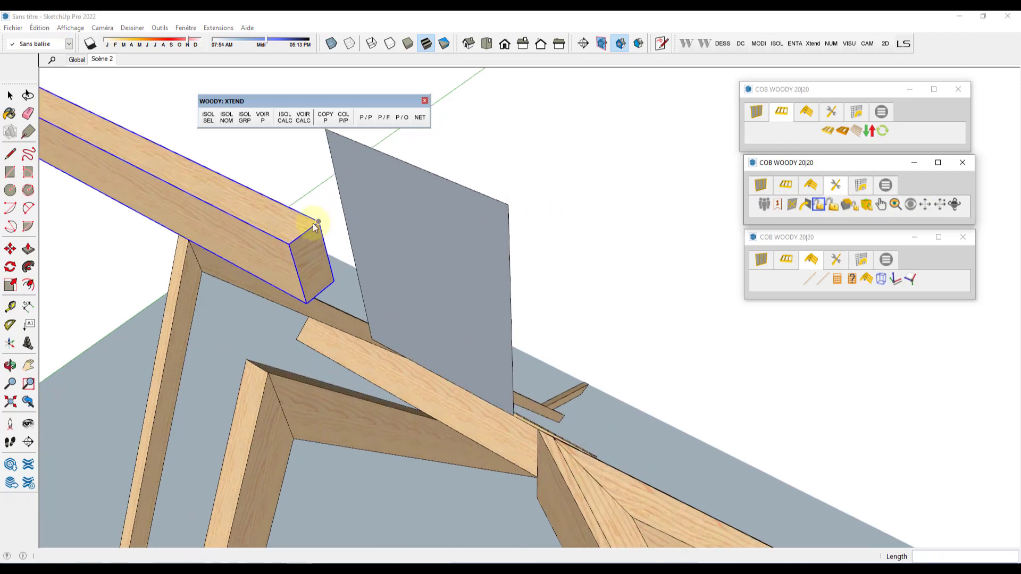
{"action": "left_click", "coordinate": [289, 244]}
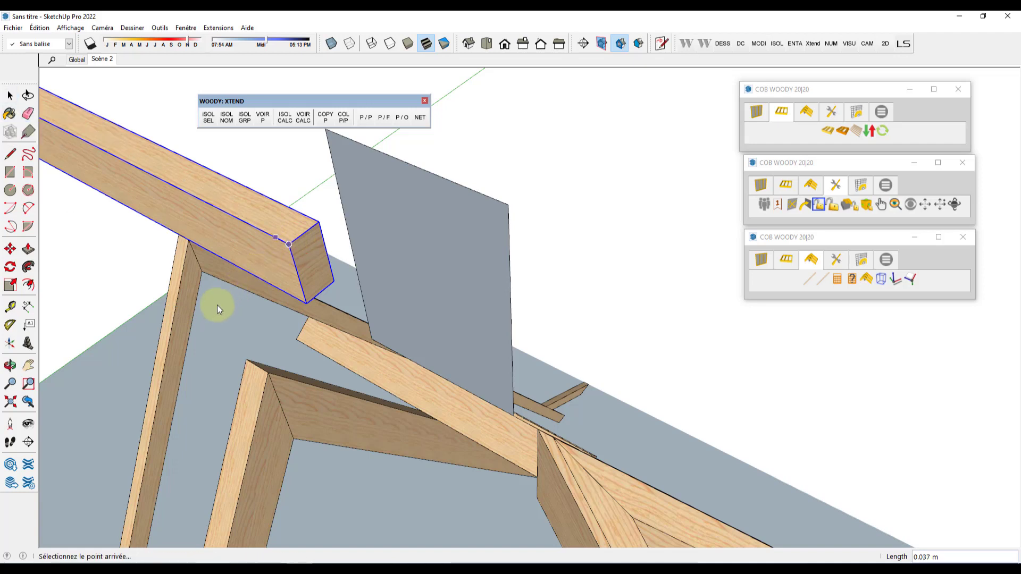
{"action": "left_click", "coordinate": [191, 331]}
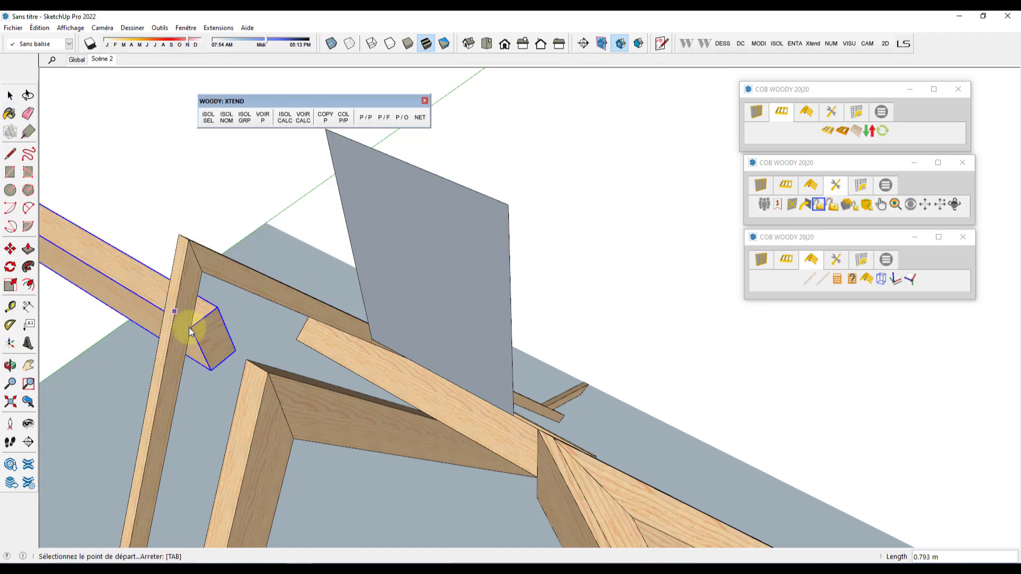
{"action": "left_click", "coordinate": [10, 95]}
- Place a guide line parallel to the small front rafter's lower edge, offset 0.100 m through the ridge timber's top end corner
{"action": "scroll", "coordinate": [165, 262], "scroll_direction": "up", "scroll_amount": 2}
{"action": "scroll", "coordinate": [208, 305], "scroll_direction": "up", "scroll_amount": 5}
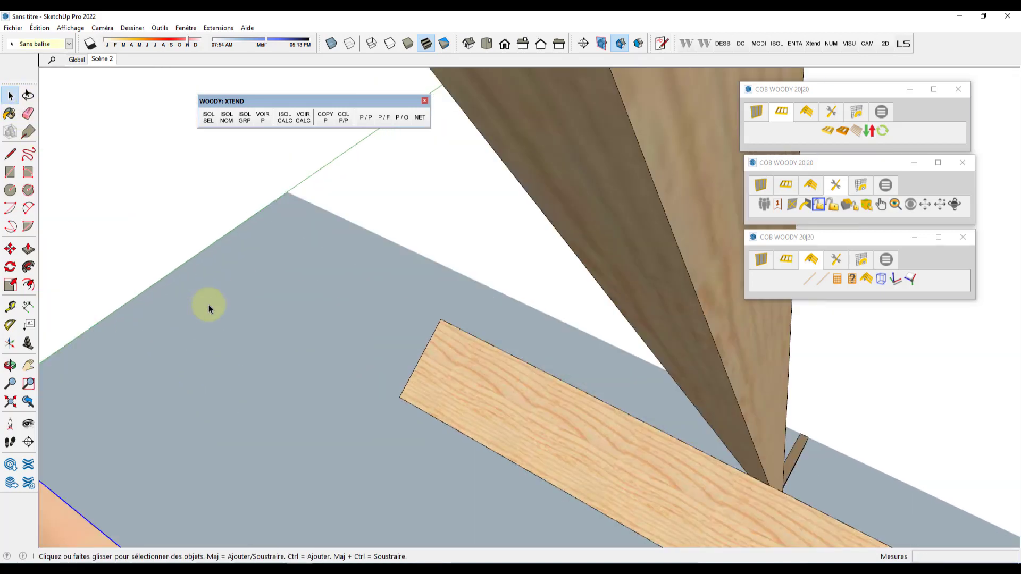
{"action": "scroll", "coordinate": [208, 305], "scroll_direction": "down", "scroll_amount": 4}
{"action": "left_click", "coordinate": [11, 307]}
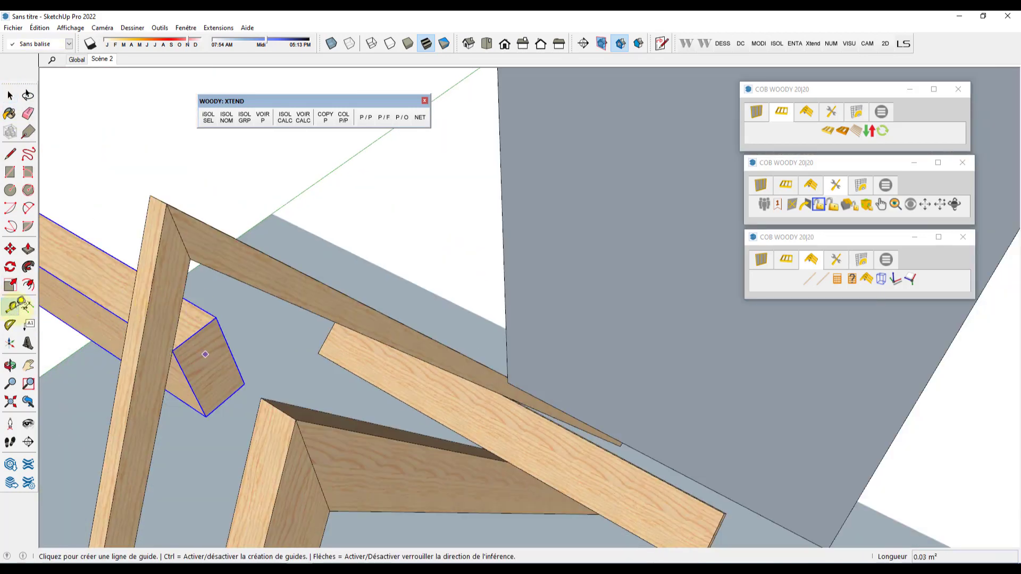
{"action": "scroll", "coordinate": [20, 302], "scroll_direction": "up", "scroll_amount": 2}
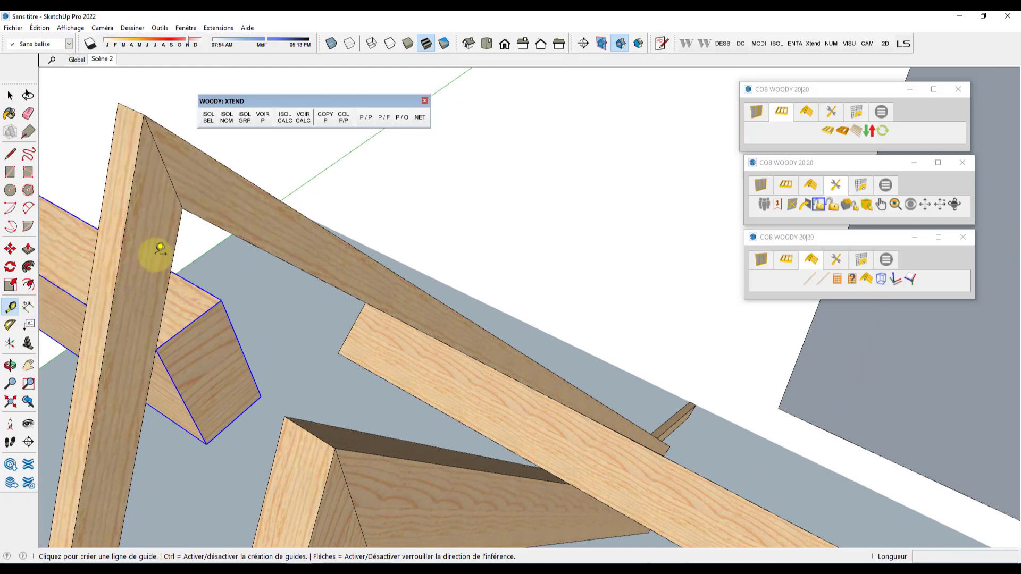
{"action": "left_click", "coordinate": [175, 245]}
{"action": "left_click", "coordinate": [222, 299]}
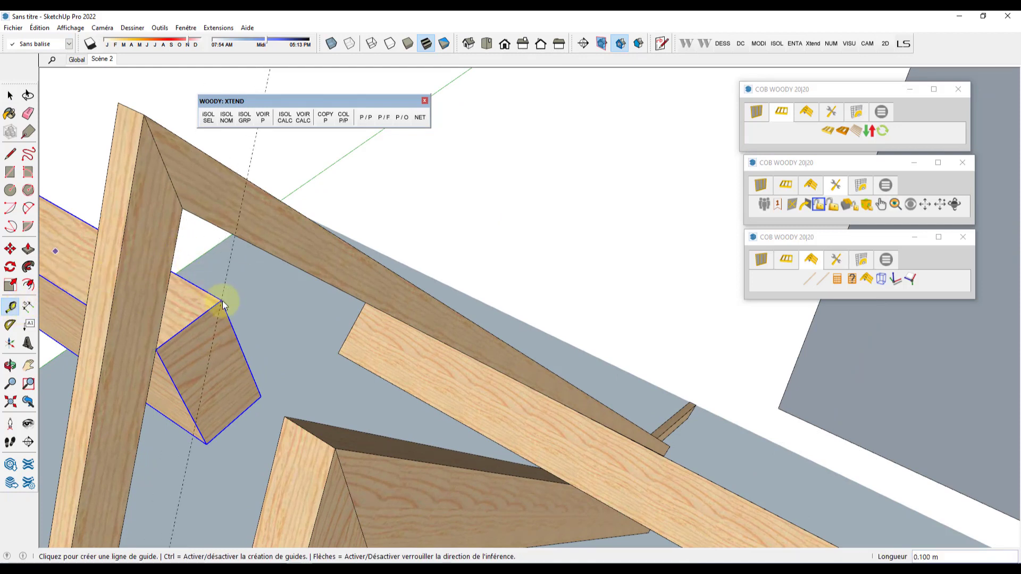
{"action": "left_click", "coordinate": [10, 97]}
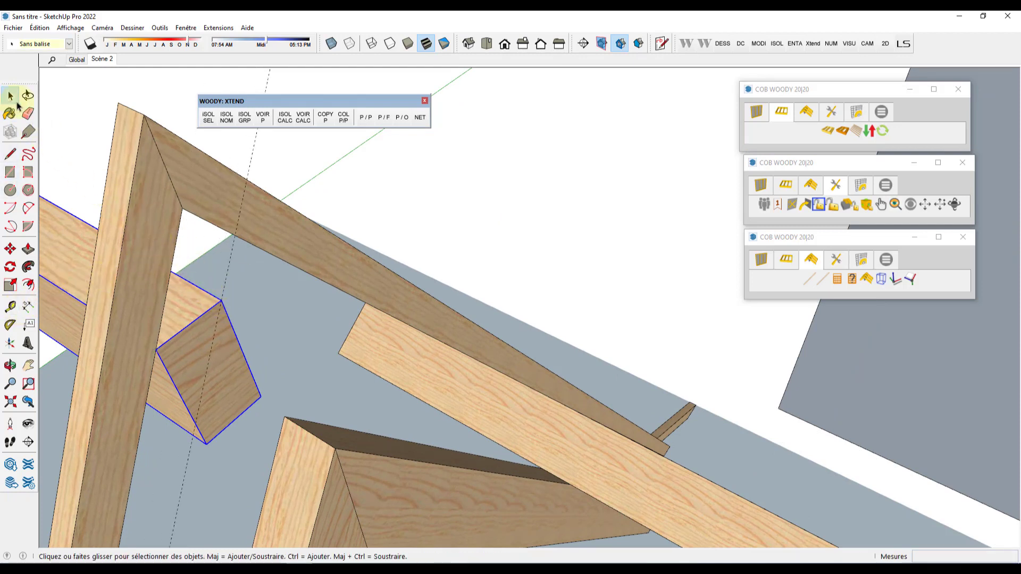
- Move the ridge timber about 0.106 m by its top end corner along the guide, up to the small rear rafter's lower edge
{"action": "left_click", "coordinate": [925, 205]}
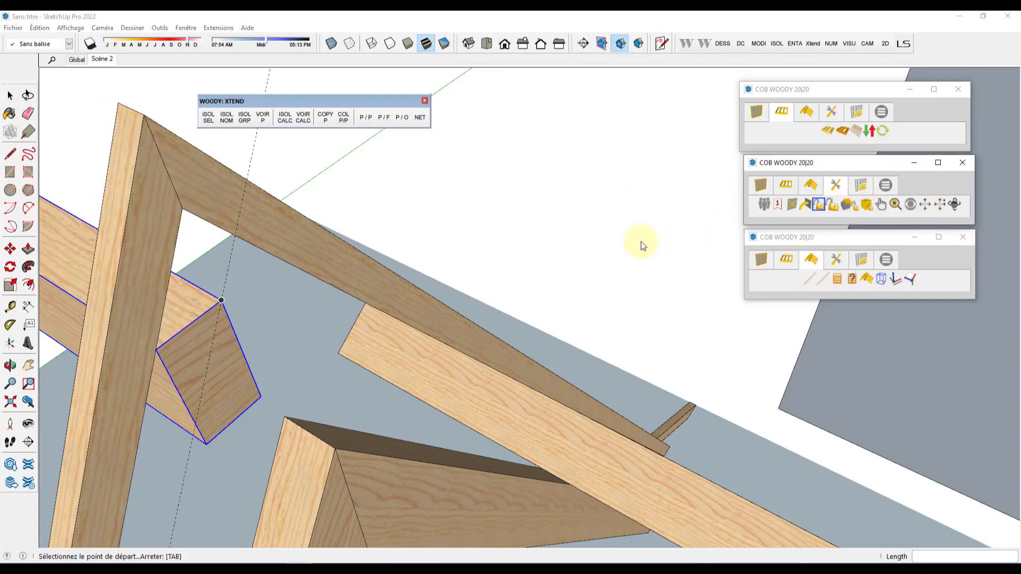
{"action": "left_click", "coordinate": [222, 299]}
{"action": "left_click", "coordinate": [238, 236]}
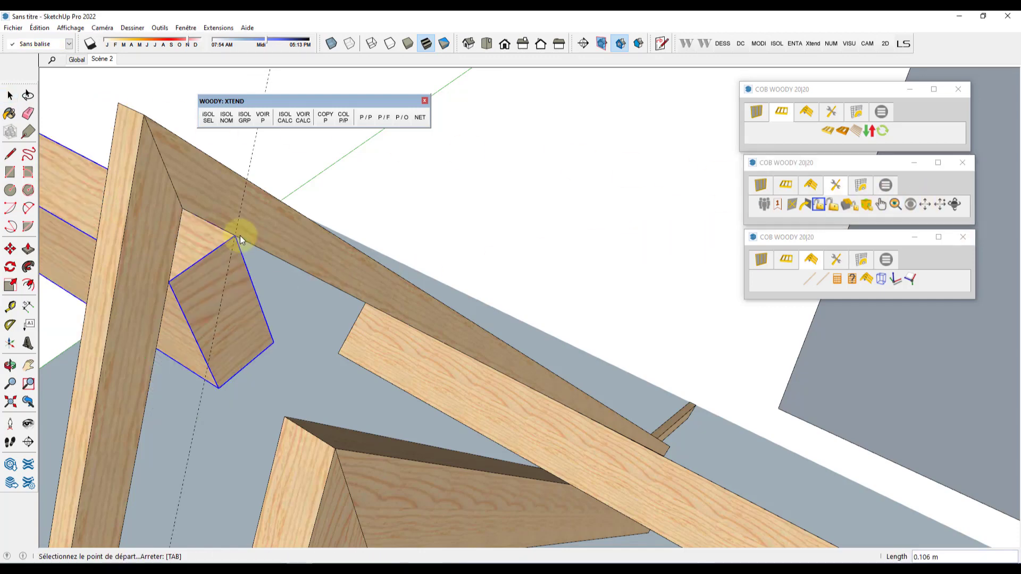
{"action": "middle_click_drag", "start_coordinate": [240, 235], "coordinate": [235, 234]}
{"action": "left_click", "coordinate": [11, 96]}
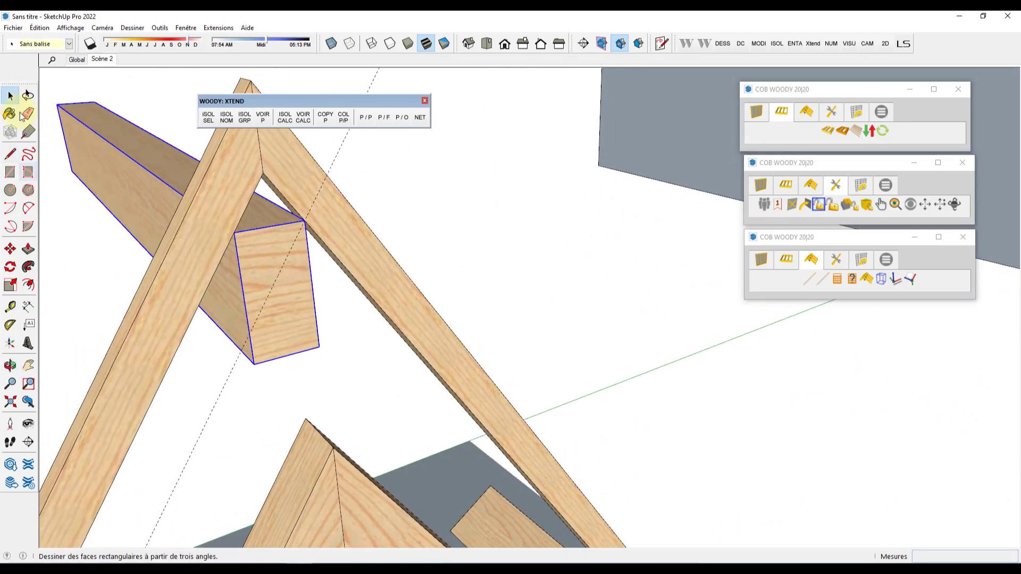
{"action": "left_click", "coordinate": [70, 208]}
{"action": "scroll", "coordinate": [70, 208], "scroll_direction": "up", "scroll_amount": 3}
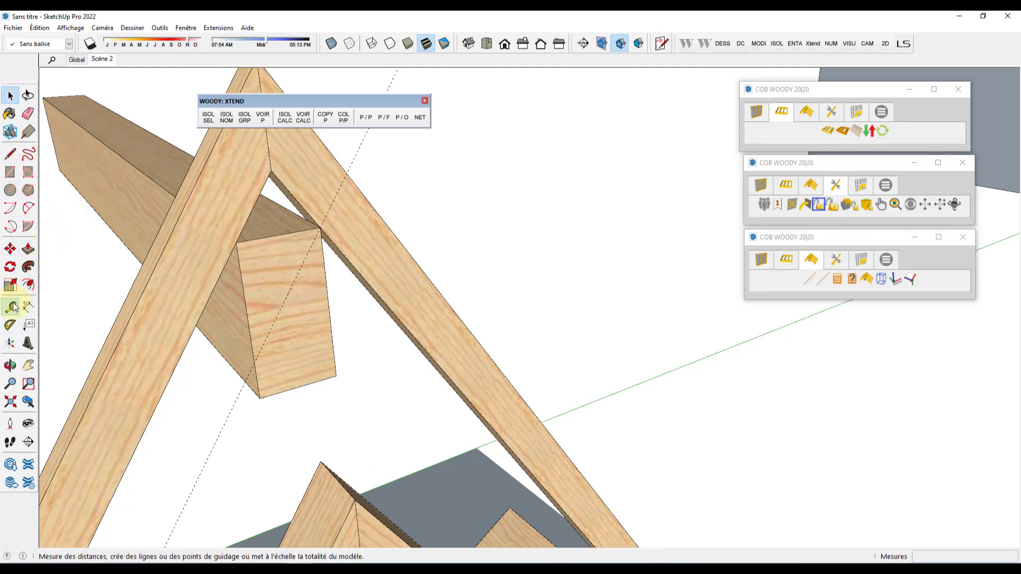
{"action": "left_click", "coordinate": [12, 308]}
{"action": "scroll", "coordinate": [266, 203], "scroll_direction": "up", "scroll_amount": 3}
{"action": "left_click", "coordinate": [150, 193]}
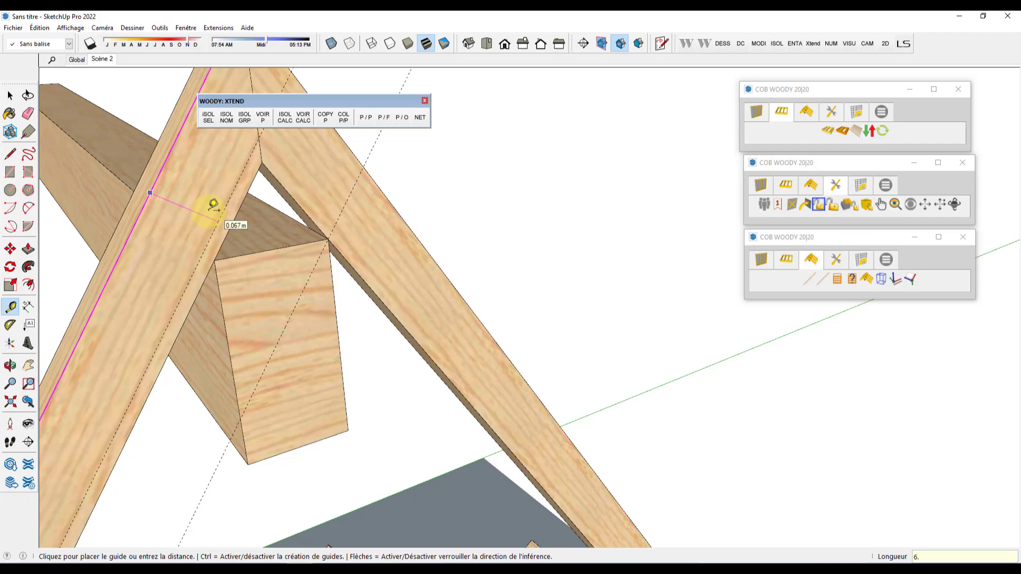
{"action": "key", "text": "Return"}
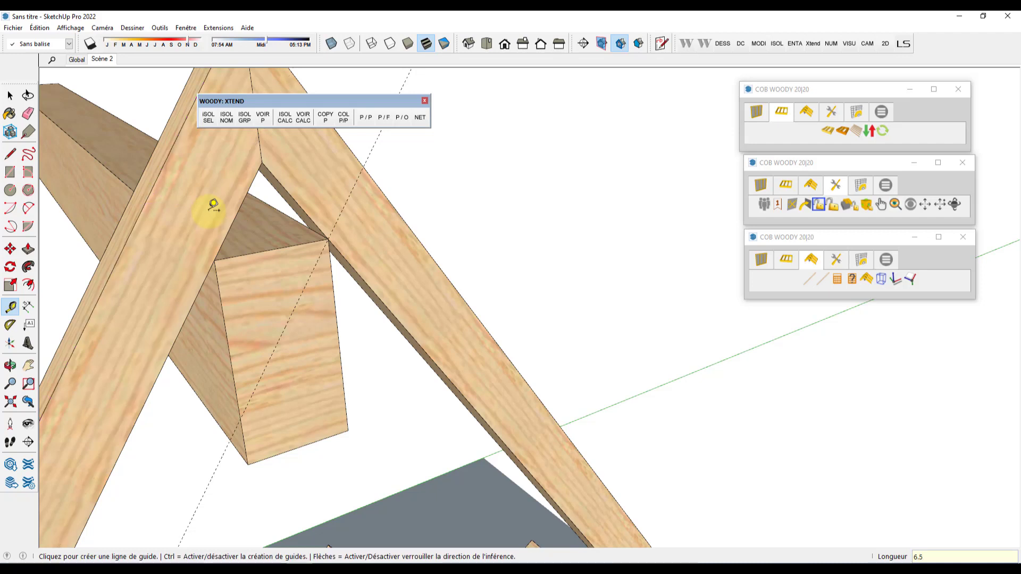
{"action": "left_click", "coordinate": [39, 28]}
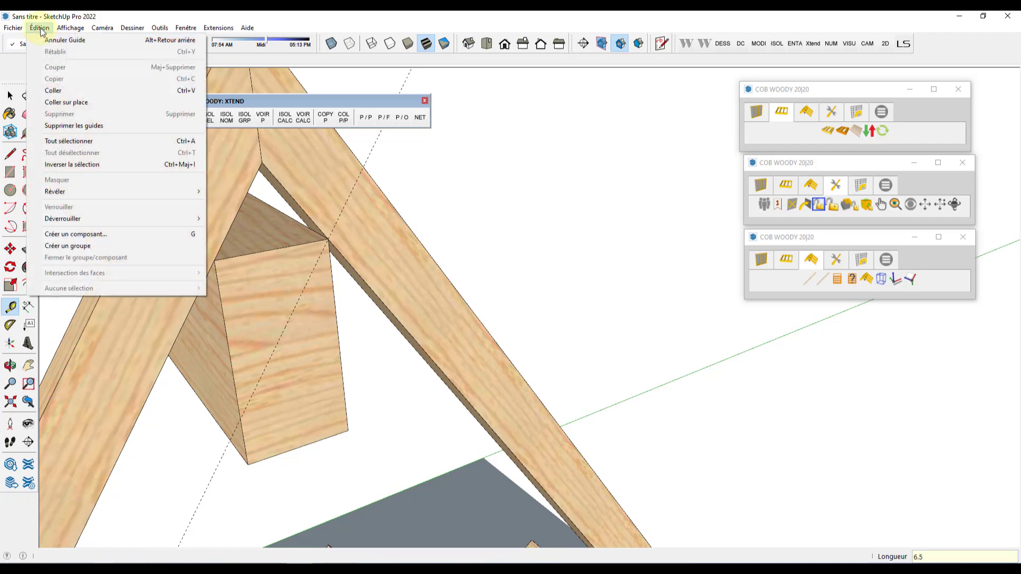
{"action": "left_click", "coordinate": [46, 39]}
- Place guide lines parallel to the upper edges of the small front and rear rafters, each offset 0.065 m inward
{"action": "left_click", "coordinate": [141, 213]}
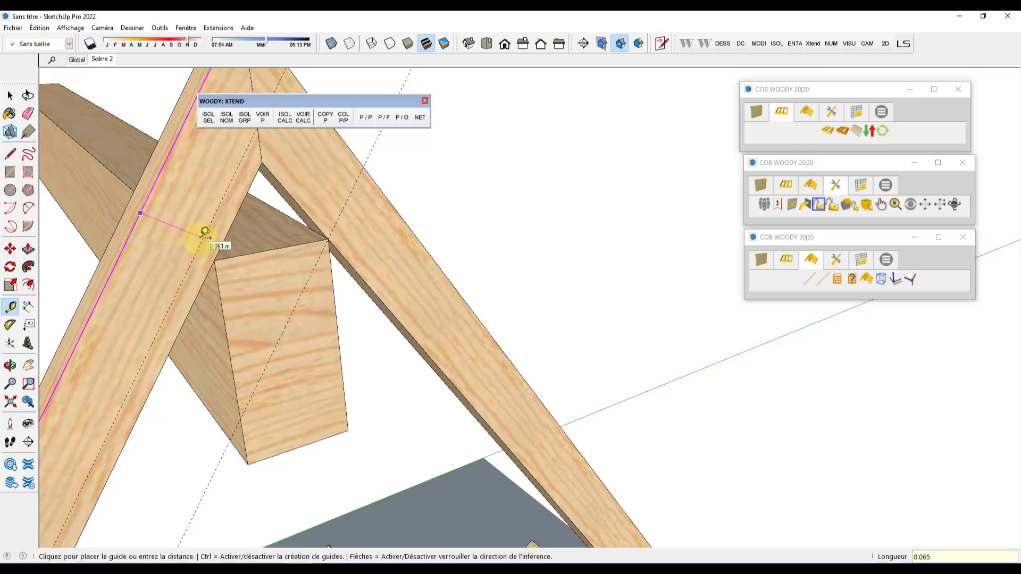
{"action": "key", "text": "Return"}
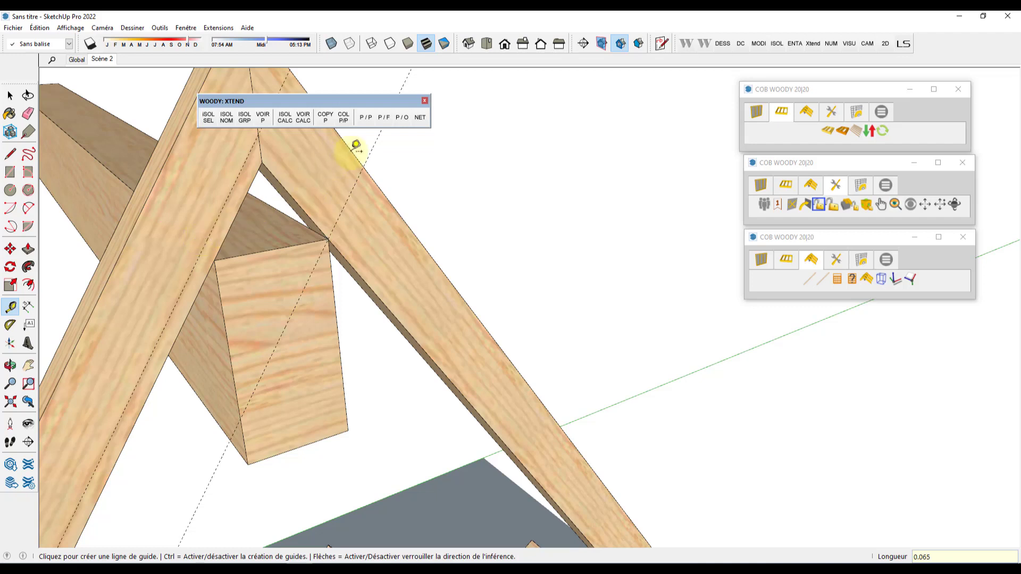
{"action": "left_click", "coordinate": [352, 152]}
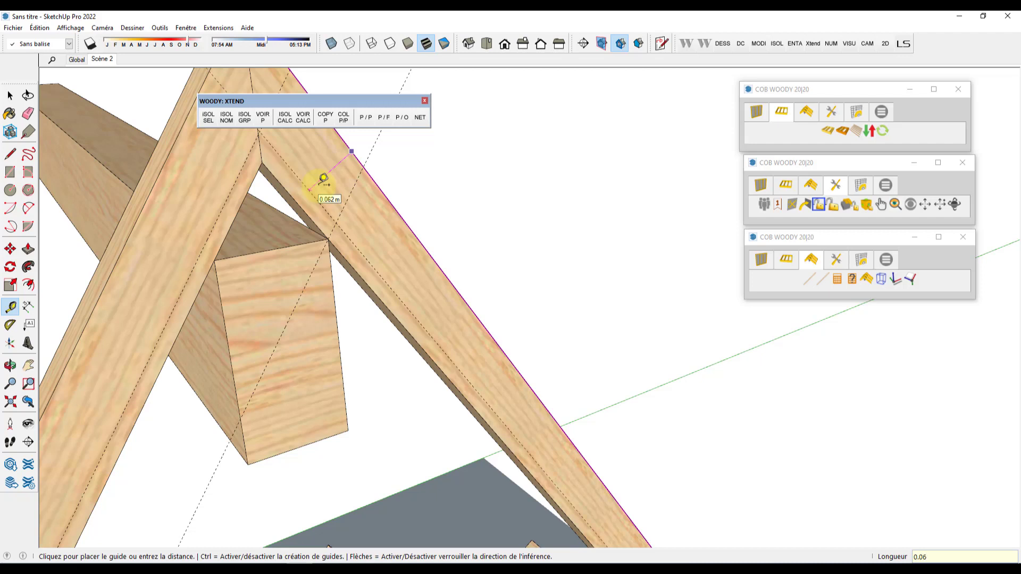
{"action": "key", "text": "Return"}
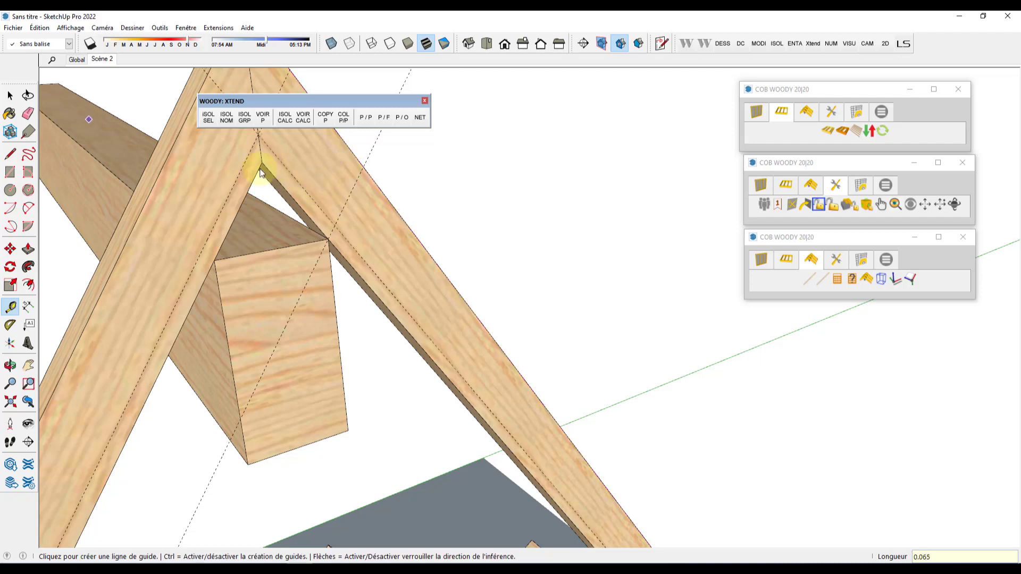
- Move the ridge timber about 0.027 m by its front top end corner onto the small front rafter's guide line
{"action": "left_click", "coordinate": [11, 96]}
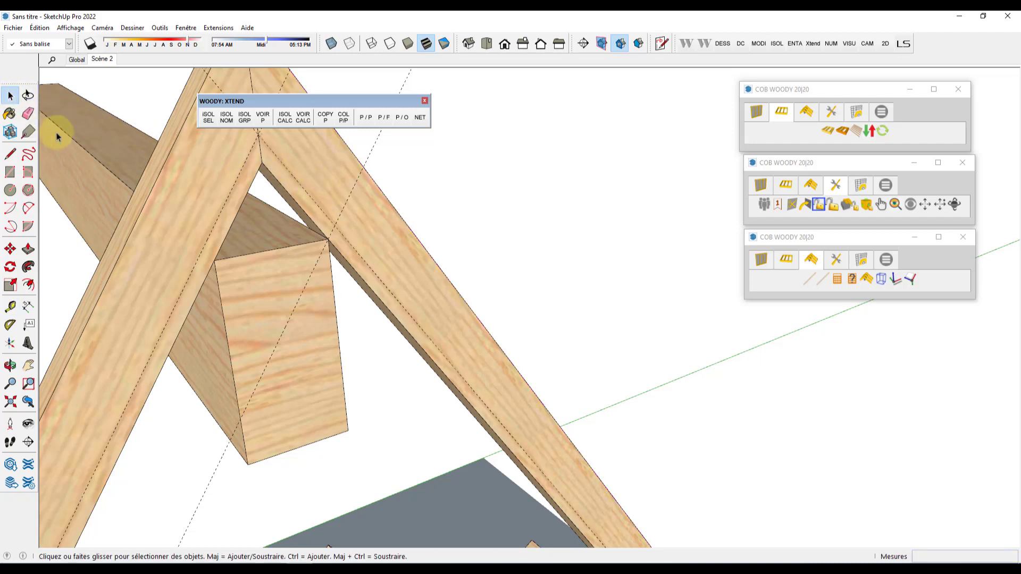
{"action": "left_click", "coordinate": [246, 283]}
{"action": "left_click", "coordinate": [13, 249]}
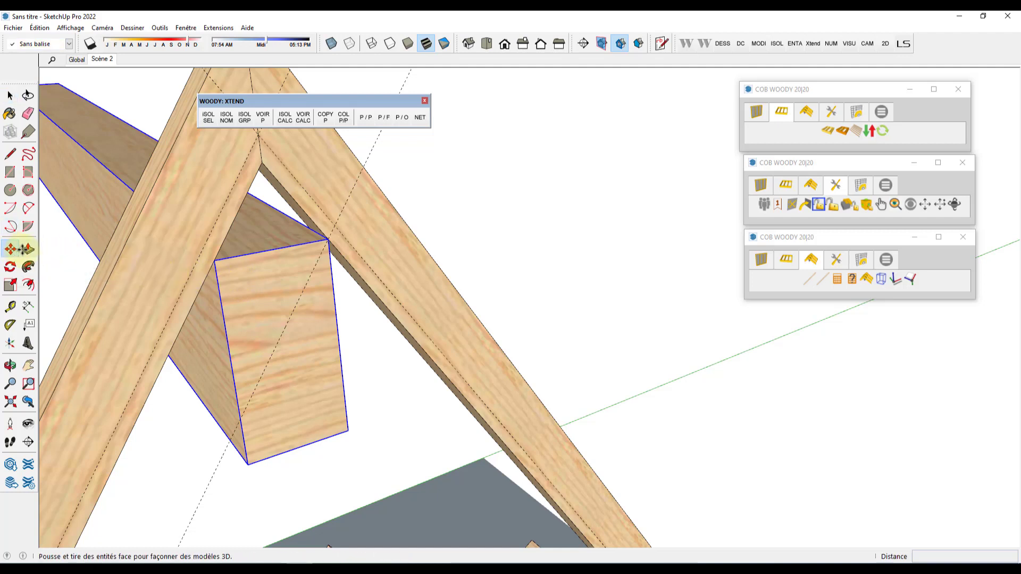
{"action": "left_click", "coordinate": [215, 261]}
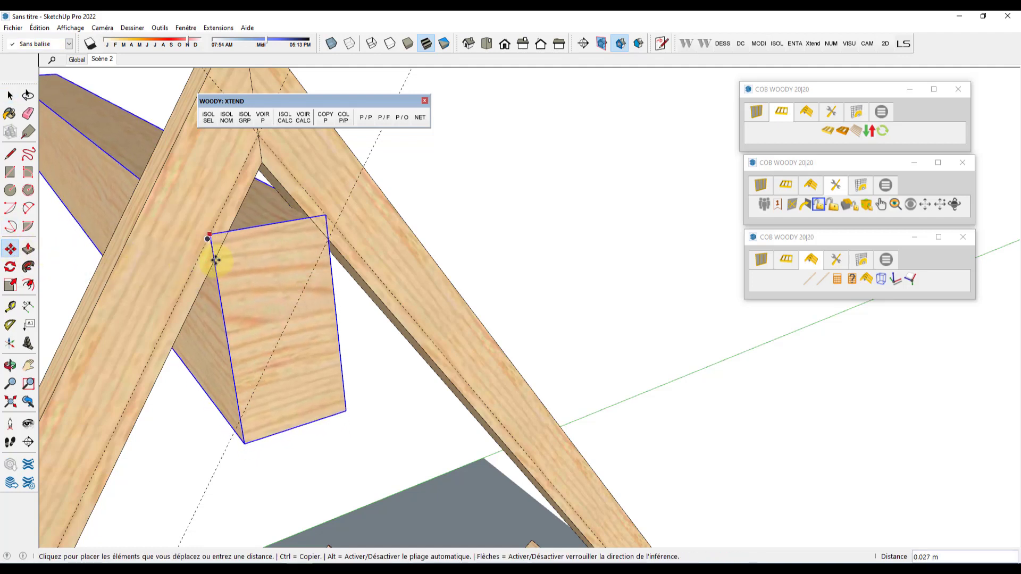
{"action": "left_click", "coordinate": [206, 236]}
{"action": "middle_click_drag", "start_coordinate": [206, 236], "coordinate": [274, 222]}
{"action": "scroll", "coordinate": [297, 235], "scroll_direction": "down", "scroll_amount": 10}
{"action": "key", "text": "space"}
- Clear the selection and delete all guide lines from the model
{"action": "left_click", "coordinate": [11, 97]}
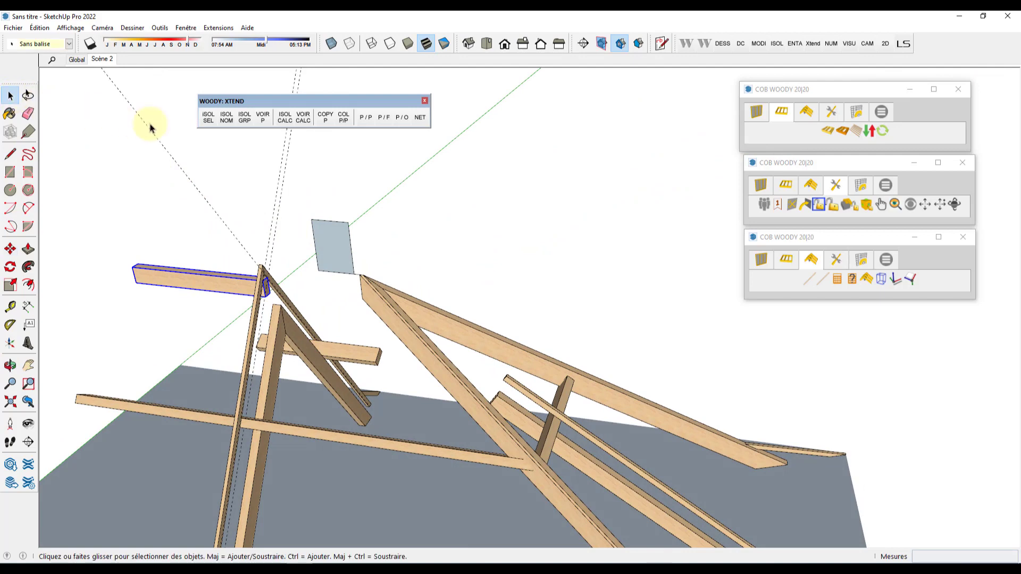
{"action": "left_click", "coordinate": [178, 189]}
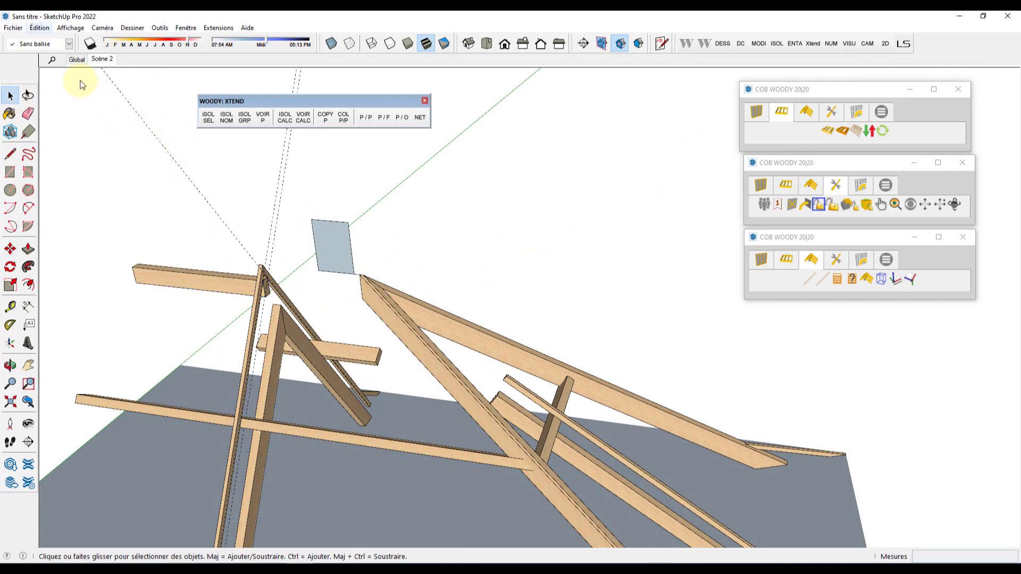
{"action": "left_click", "coordinate": [39, 28]}
{"action": "left_click", "coordinate": [92, 127]}
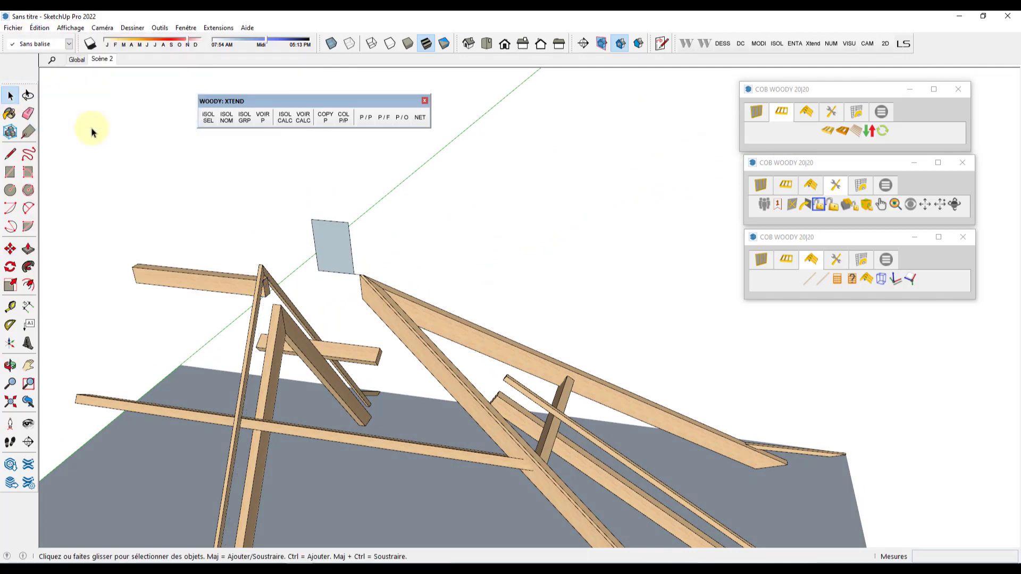
{"action": "middle_click_drag", "start_coordinate": [91, 128], "coordinate": [319, 170]}
- Create a Woody floor of 150x150 section joists beside the existing spare timber sets, about 1.936 m wide
{"action": "scroll", "coordinate": [92, 128], "scroll_direction": "down", "scroll_amount": 4}
{"action": "scroll", "coordinate": [319, 170], "scroll_direction": "down", "scroll_amount": 1}
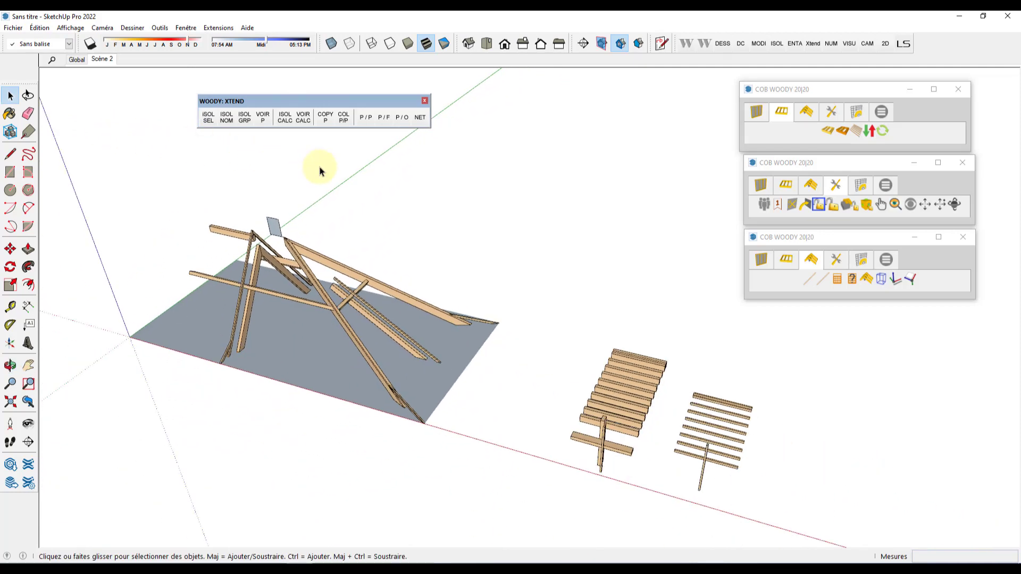
{"action": "scroll", "coordinate": [319, 170], "scroll_direction": "down", "scroll_amount": 3}
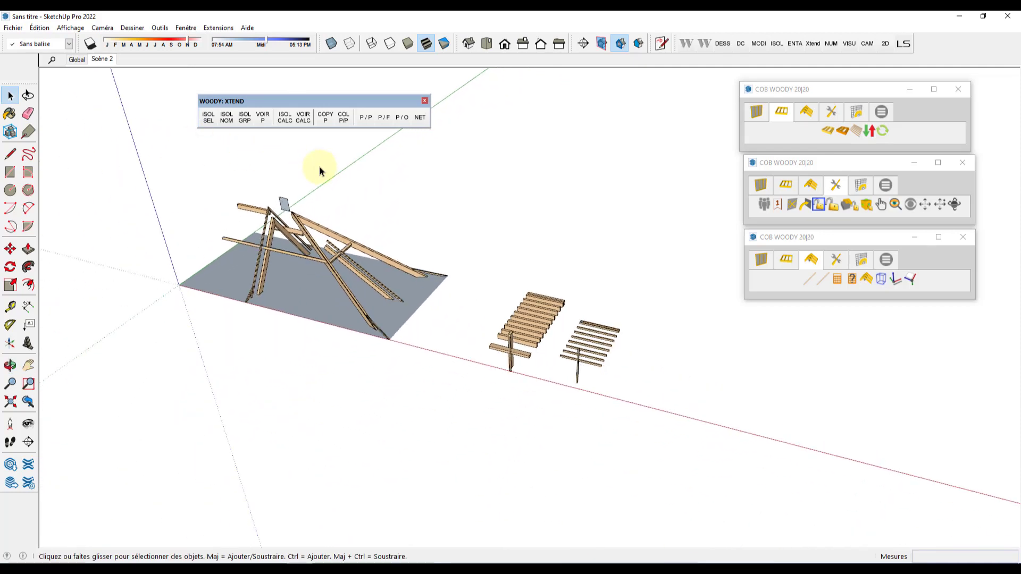
{"action": "middle_click_drag", "start_coordinate": [319, 170], "coordinate": [492, 158]}
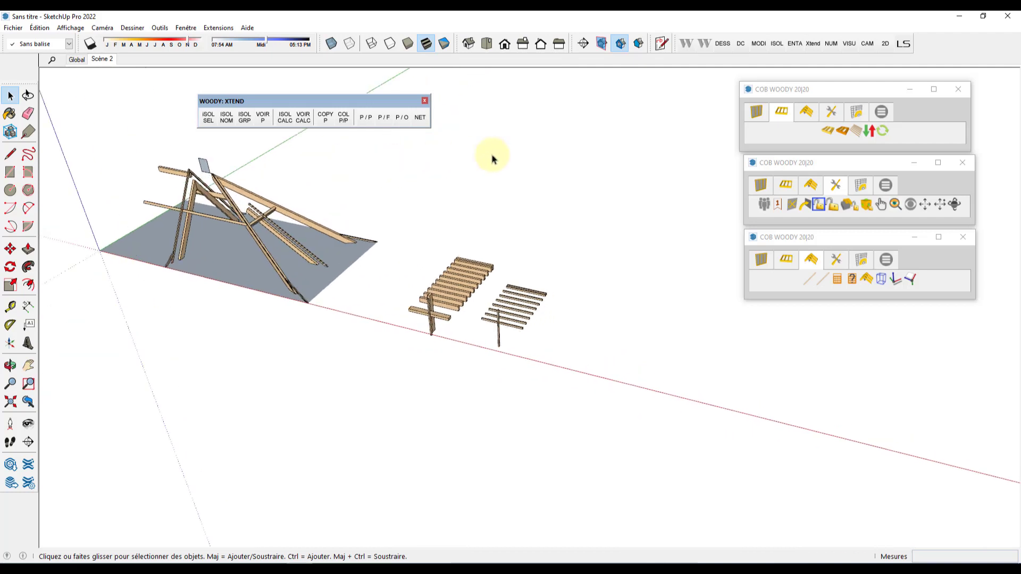
{"action": "left_click", "coordinate": [858, 131]}
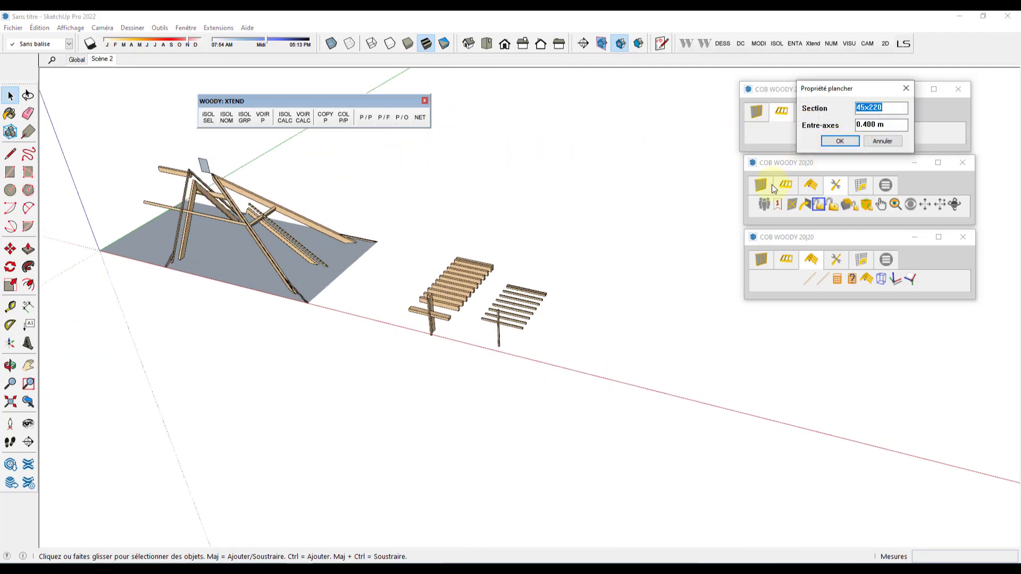
{"action": "type", "text": "150x150"}
{"action": "key", "text": "Return"}
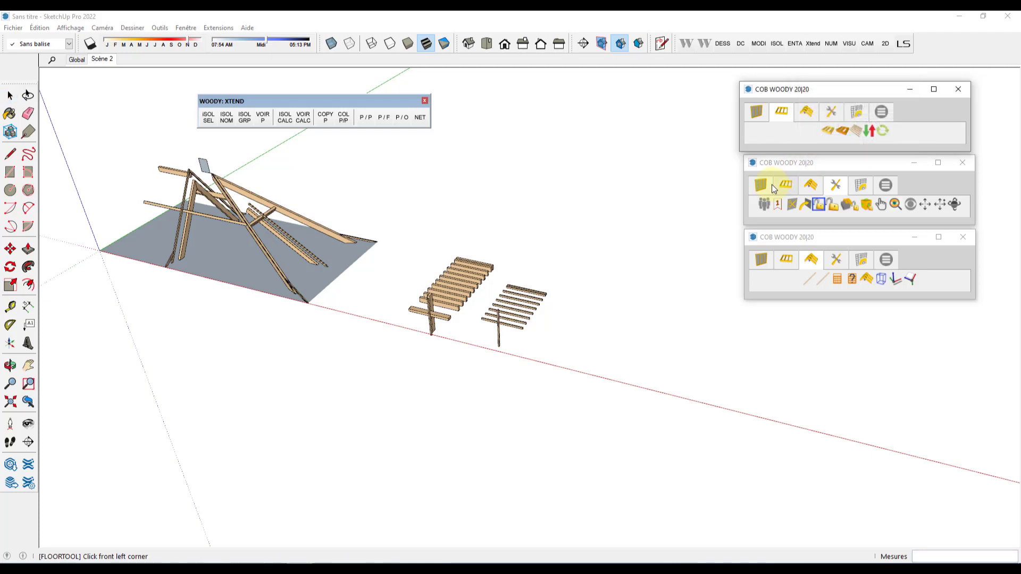
{"action": "left_click", "coordinate": [565, 341]}
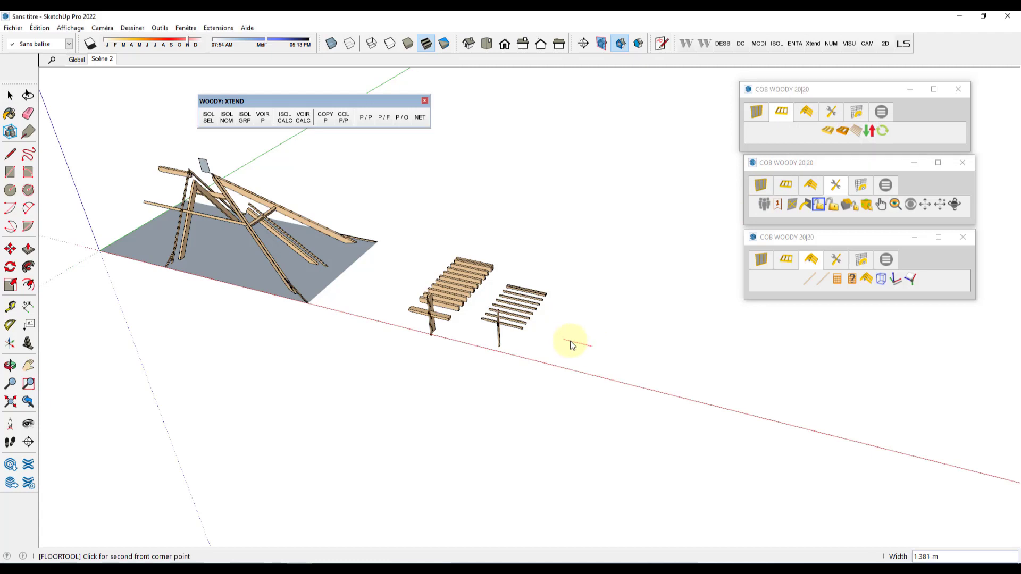
{"action": "left_click", "coordinate": [606, 351]}
{"action": "left_click", "coordinate": [628, 327]}
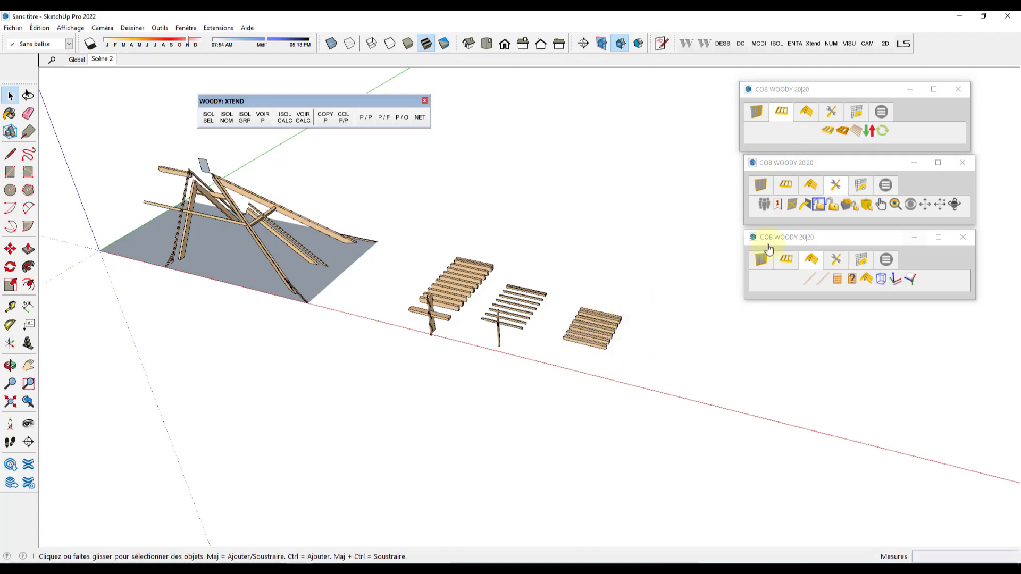
- Release the new floor's joists into free pieces with the Woody tool, accepting the irreversible operation
{"action": "left_click", "coordinate": [834, 210]}
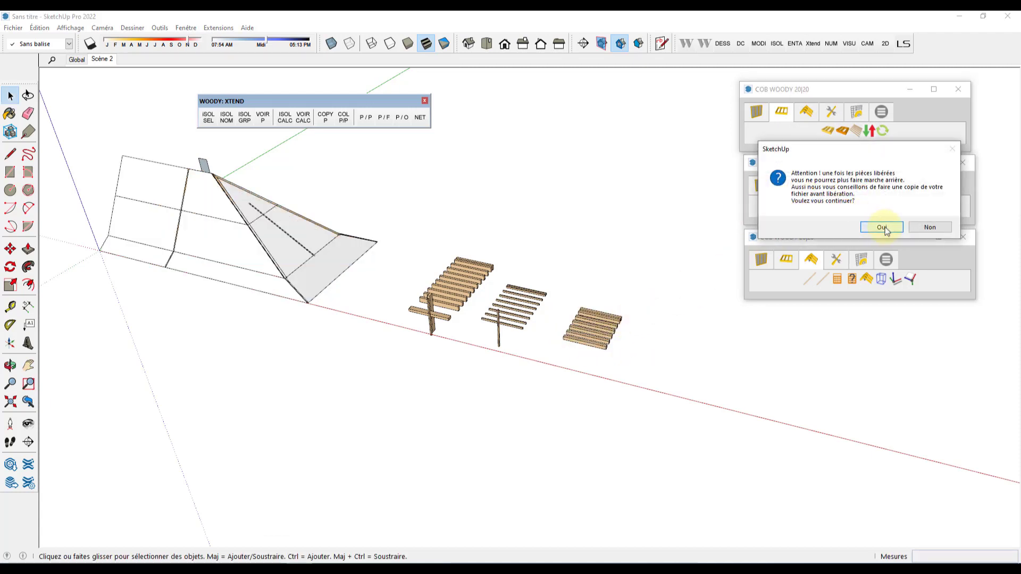
{"action": "left_click", "coordinate": [886, 227]}
{"action": "left_click", "coordinate": [886, 220]}
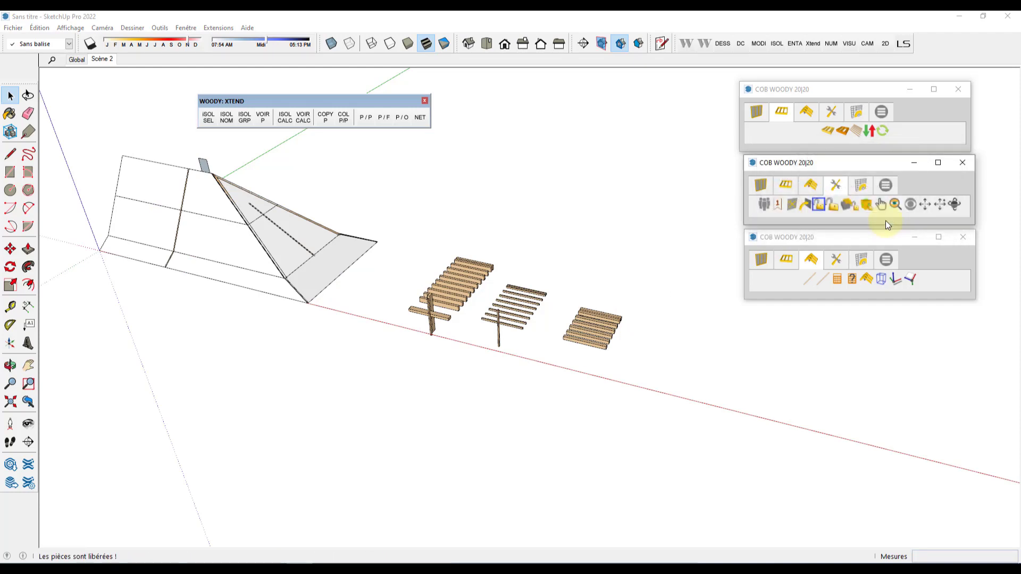
- Return to Scène 2 and update the scene
{"action": "left_click", "coordinate": [98, 59]}
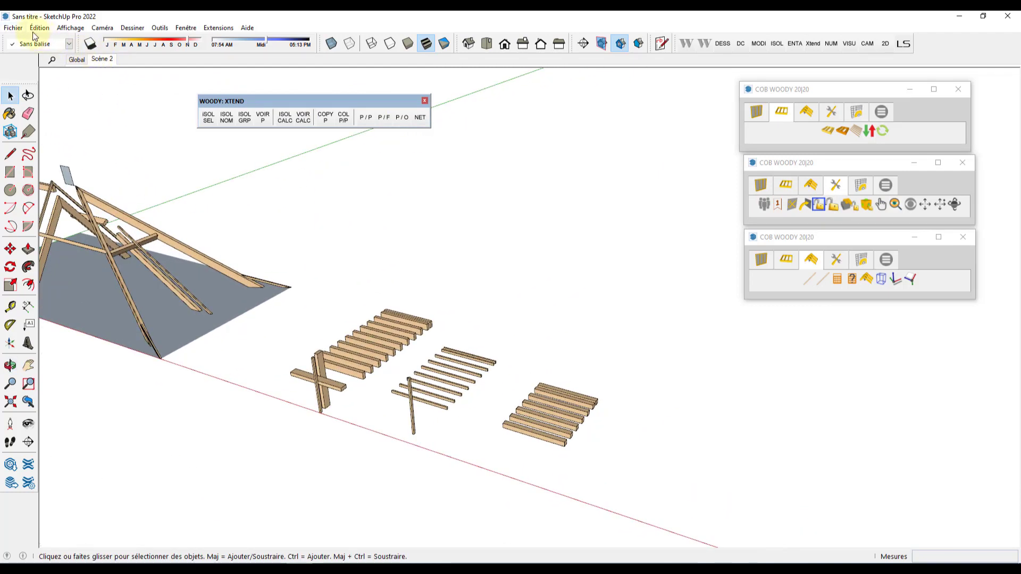
{"action": "right_click", "coordinate": [79, 58]}
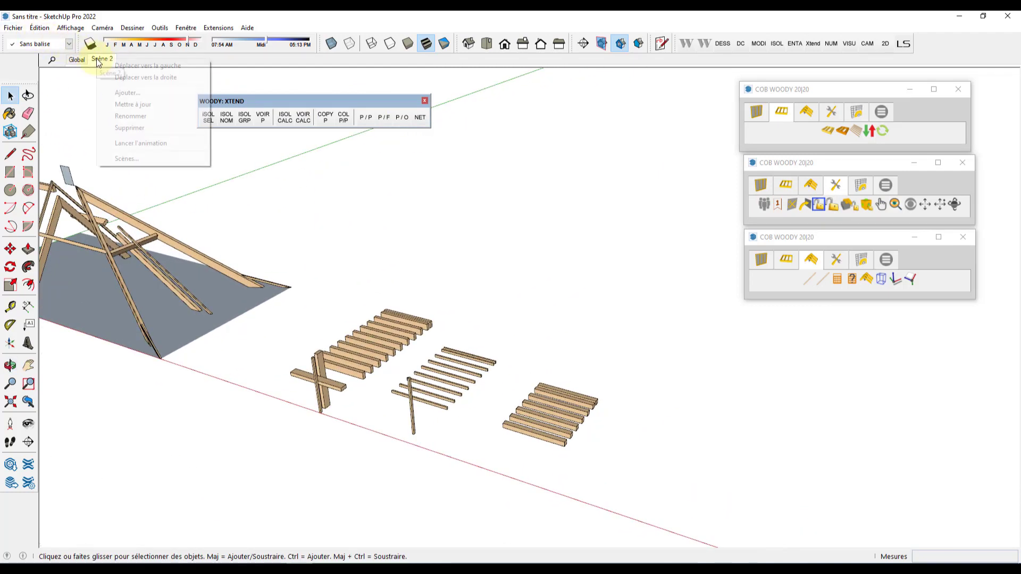
{"action": "left_click", "coordinate": [131, 104]}
- Rotate the nearest 150x150 timber 90 degrees in the plane of its long side face so it stands upright
{"action": "scroll", "coordinate": [559, 435], "scroll_direction": "up", "scroll_amount": 3}
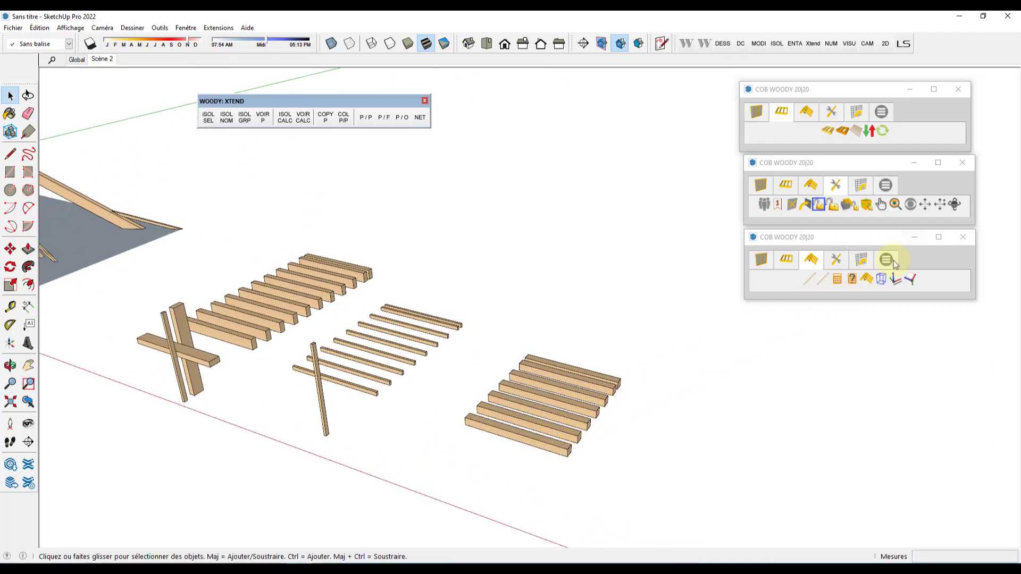
{"action": "left_click", "coordinate": [956, 207]}
{"action": "scroll", "coordinate": [521, 407], "scroll_direction": "up", "scroll_amount": 4}
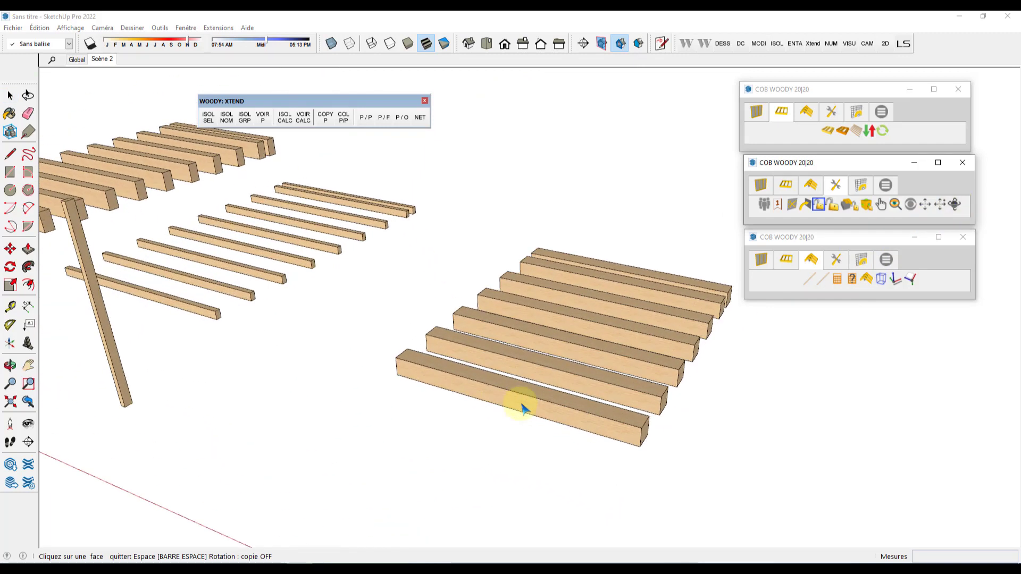
{"action": "left_click", "coordinate": [521, 407]}
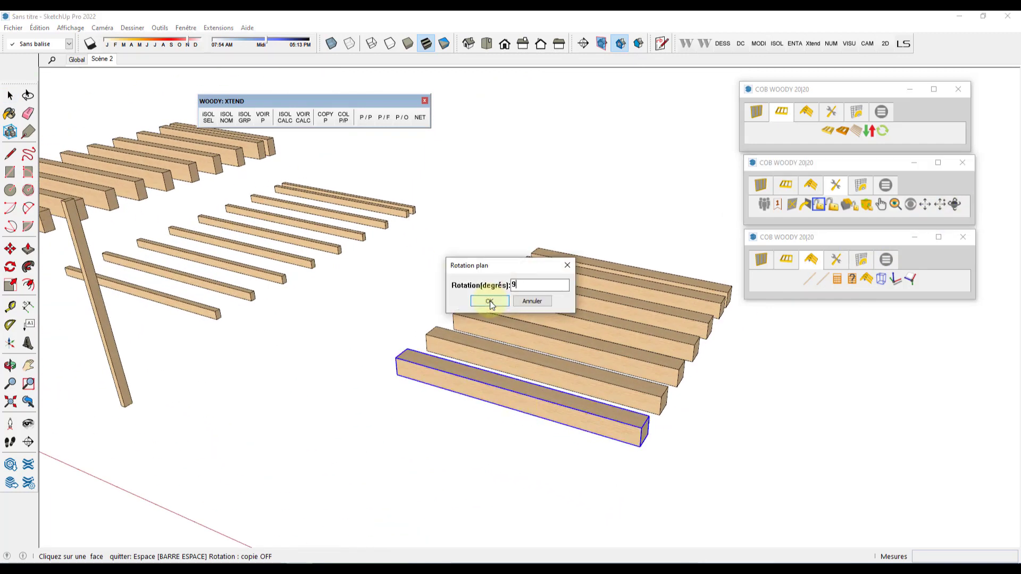
{"action": "left_click", "coordinate": [489, 301]}
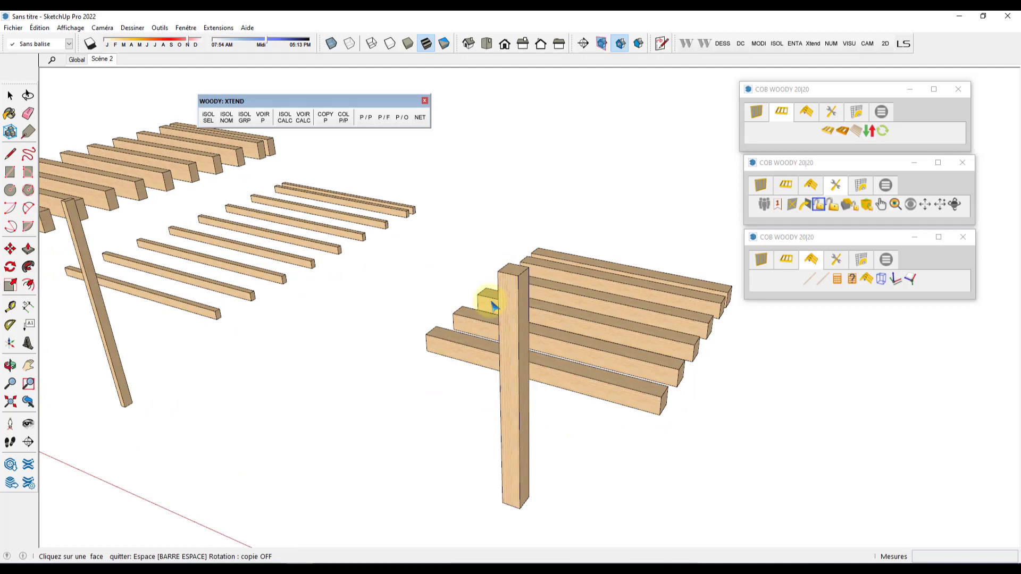
{"action": "scroll", "coordinate": [492, 304], "scroll_direction": "down", "scroll_amount": 2}
{"action": "scroll", "coordinate": [490, 303], "scroll_direction": "down", "scroll_amount": 3}
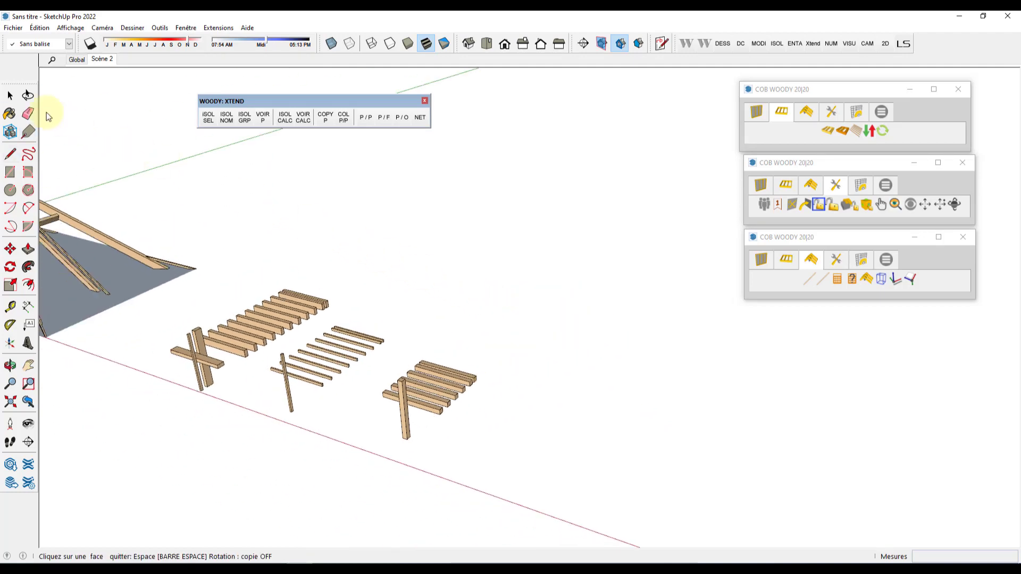
{"action": "left_click", "coordinate": [10, 96]}
- Draw both diagonals across the top face of the upright 150x150 post to mark its centre
{"action": "scroll", "coordinate": [326, 387], "scroll_direction": "up", "scroll_amount": 5}
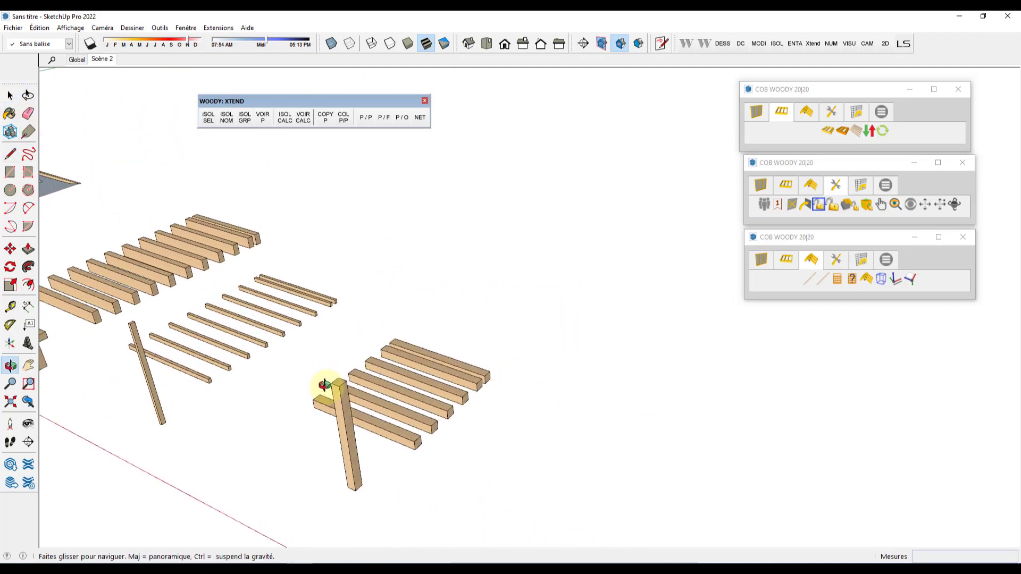
{"action": "scroll", "coordinate": [327, 391], "scroll_direction": "up", "scroll_amount": 4}
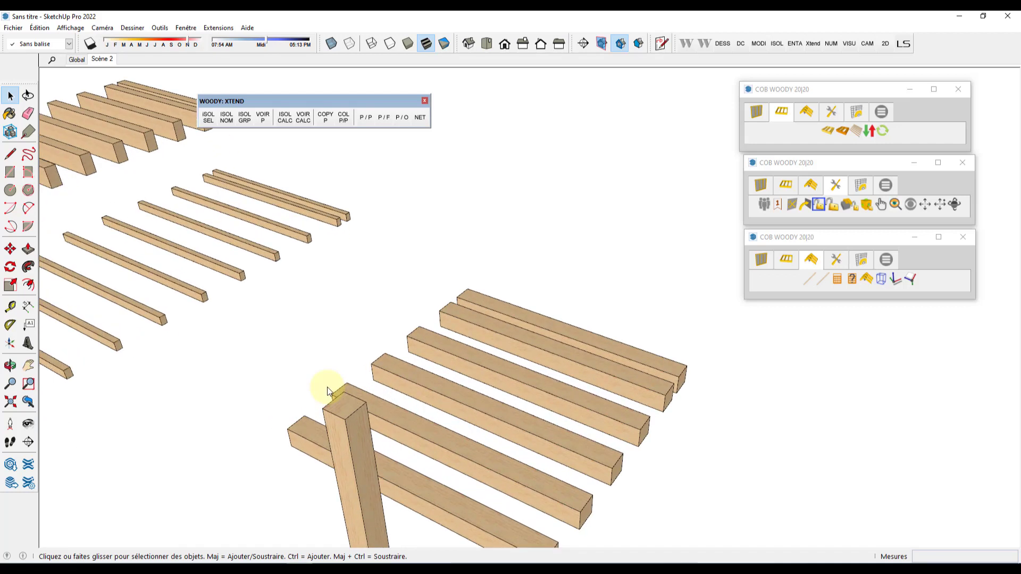
{"action": "left_click", "coordinate": [11, 156]}
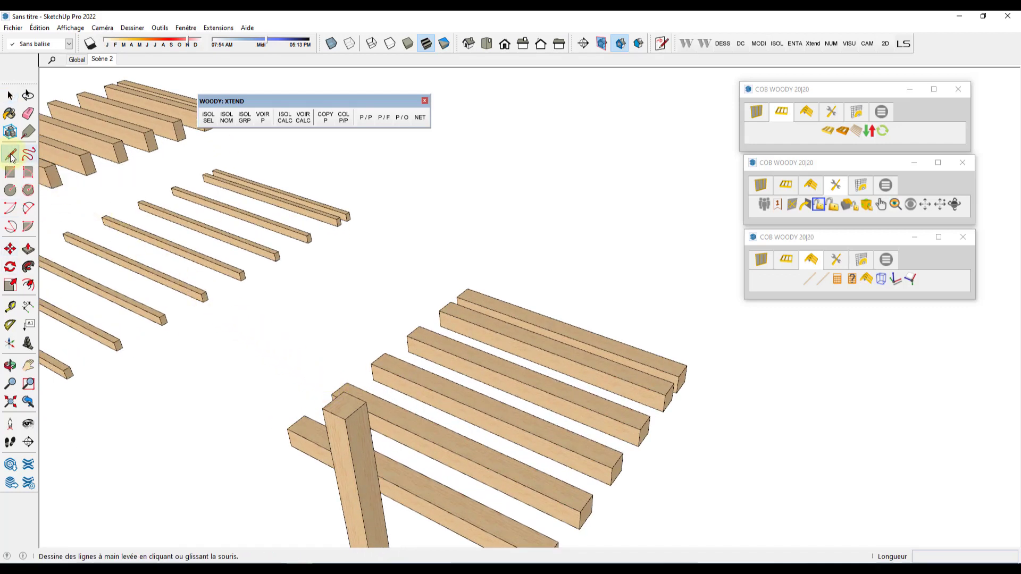
{"action": "left_click", "coordinate": [11, 155]}
{"action": "left_click", "coordinate": [343, 392]}
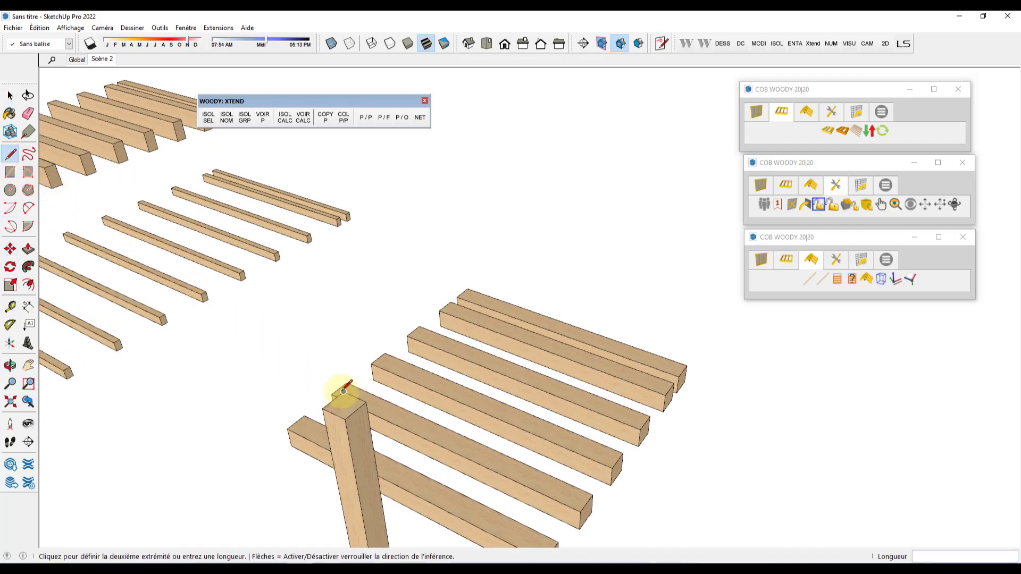
{"action": "left_click", "coordinate": [344, 420]}
{"action": "left_click", "coordinate": [323, 409]}
{"action": "left_click", "coordinate": [366, 403]}
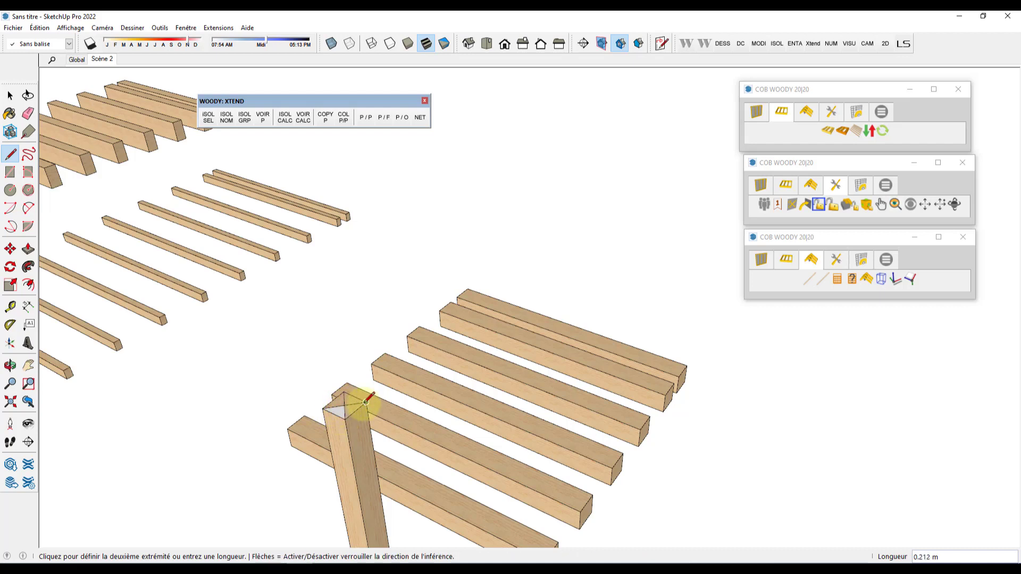
{"action": "key", "text": "space"}
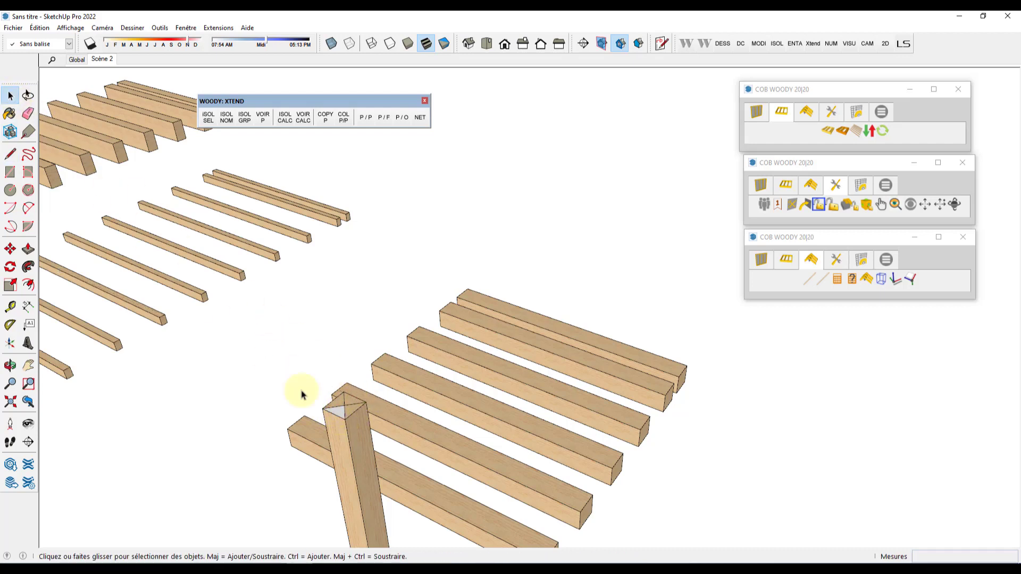
- Move the 150x150 post by the centre of its top face to the roof apex where the hip timbers meet
{"action": "left_click", "coordinate": [365, 455]}
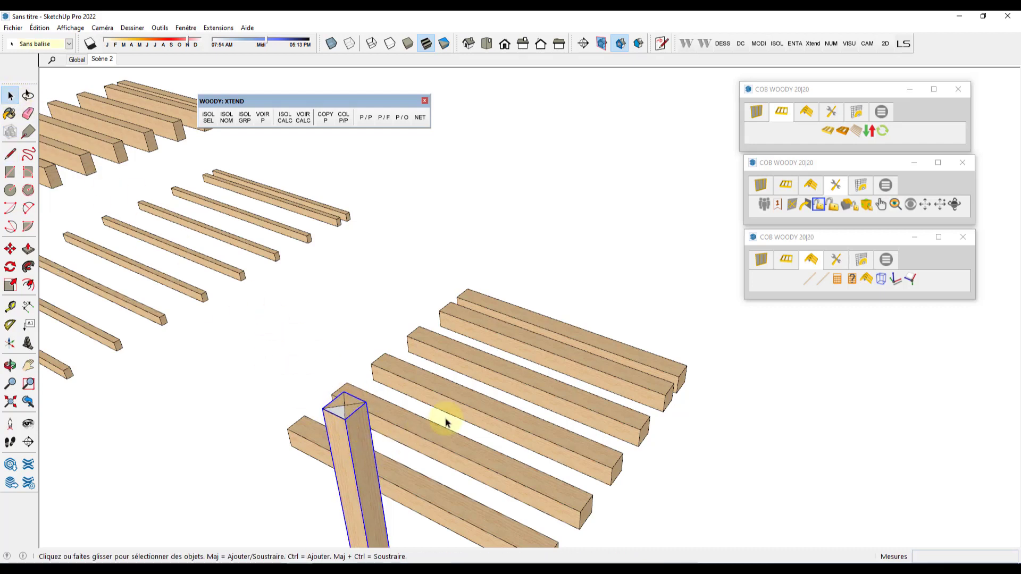
{"action": "left_click", "coordinate": [926, 206]}
{"action": "scroll", "coordinate": [348, 407], "scroll_direction": "up", "scroll_amount": 1}
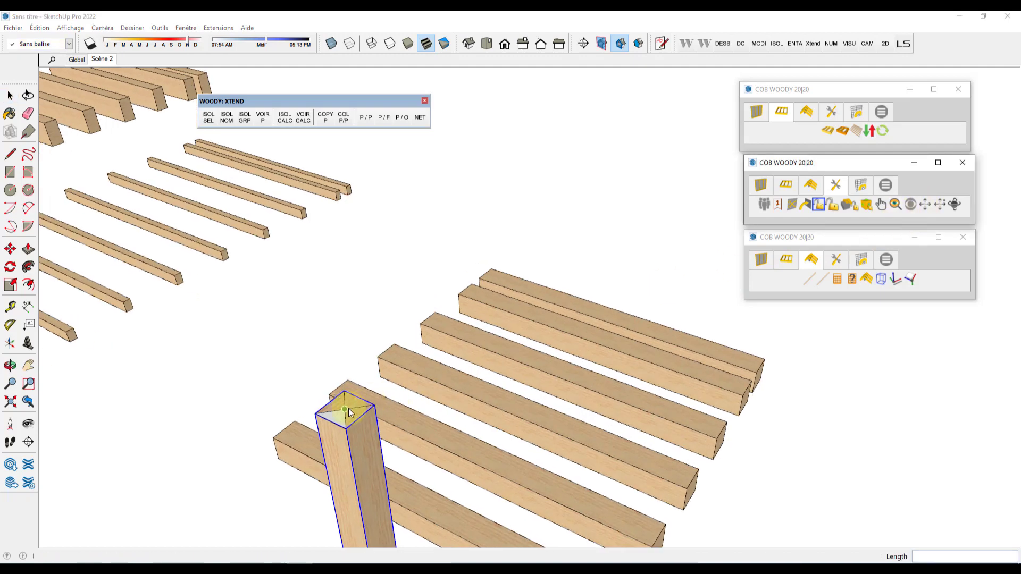
{"action": "scroll", "coordinate": [348, 408], "scroll_direction": "down", "scroll_amount": 6}
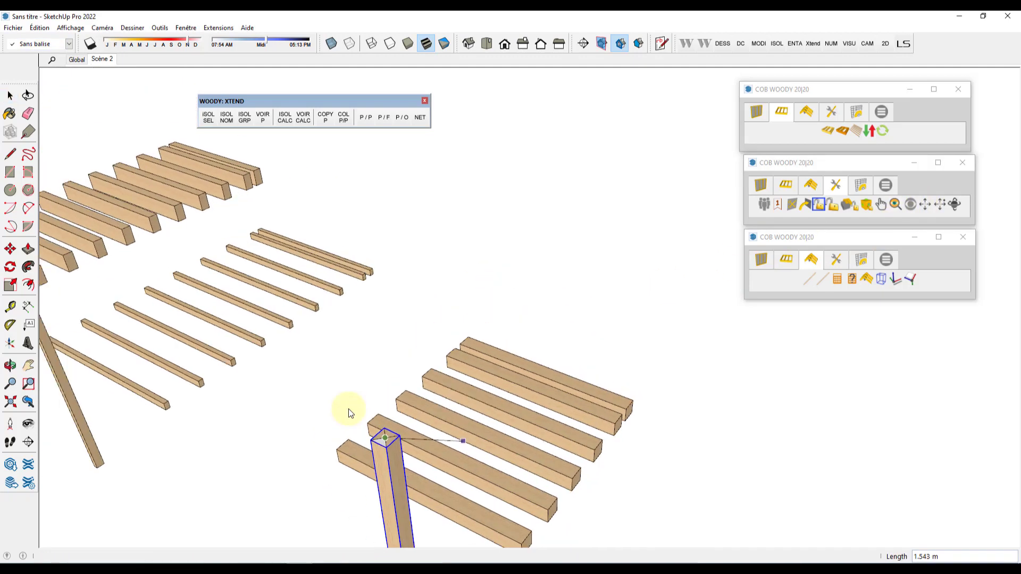
{"action": "scroll", "coordinate": [349, 409], "scroll_direction": "up", "scroll_amount": 6}
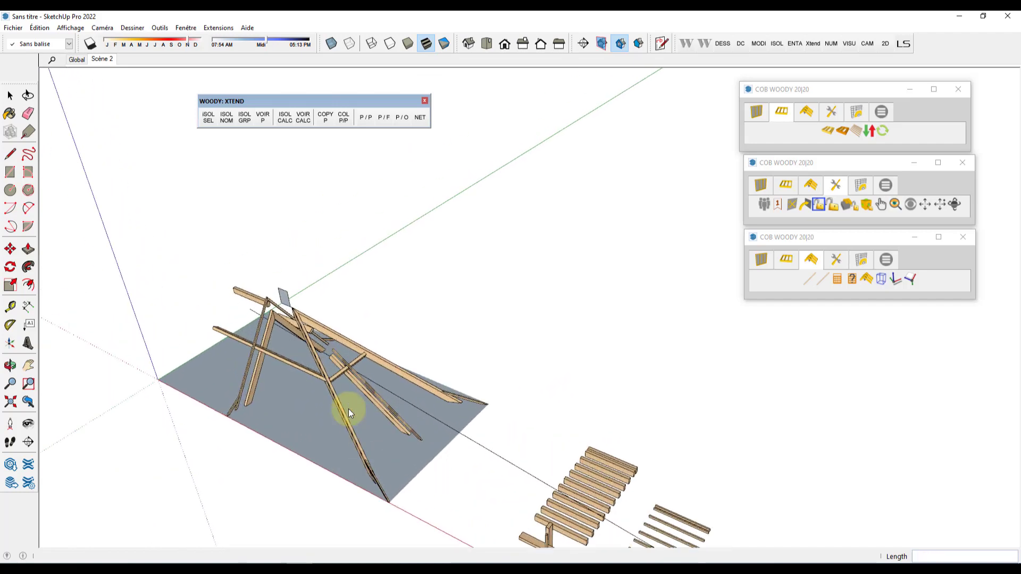
{"action": "scroll", "coordinate": [349, 410], "scroll_direction": "up", "scroll_amount": 2}
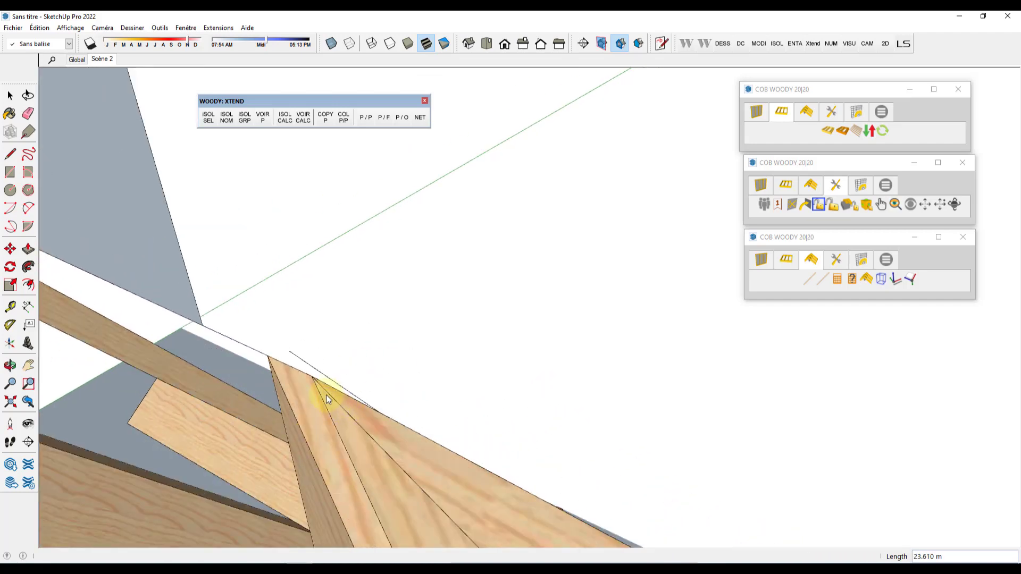
{"action": "scroll", "coordinate": [266, 356], "scroll_direction": "up", "scroll_amount": 3}
{"action": "scroll", "coordinate": [266, 357], "scroll_direction": "down", "scroll_amount": 5}
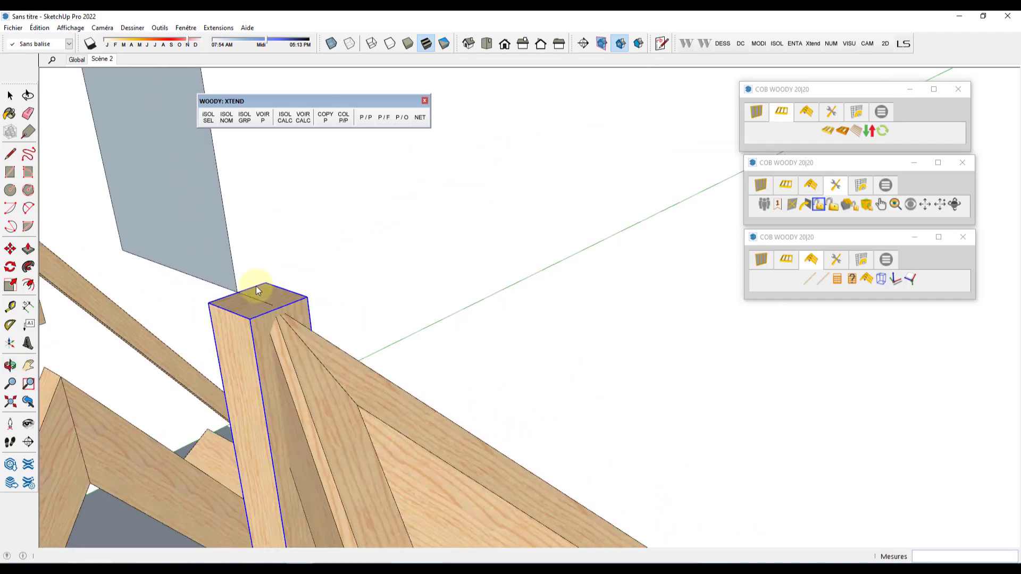
- Shift the post 0.075 m towards the hip end, from its top face's centre to the midpoint of the adjoining top edge
{"action": "middle_click_drag", "start_coordinate": [256, 286], "coordinate": [253, 285]}
{"action": "scroll", "coordinate": [286, 349], "scroll_direction": "up", "scroll_amount": 2}
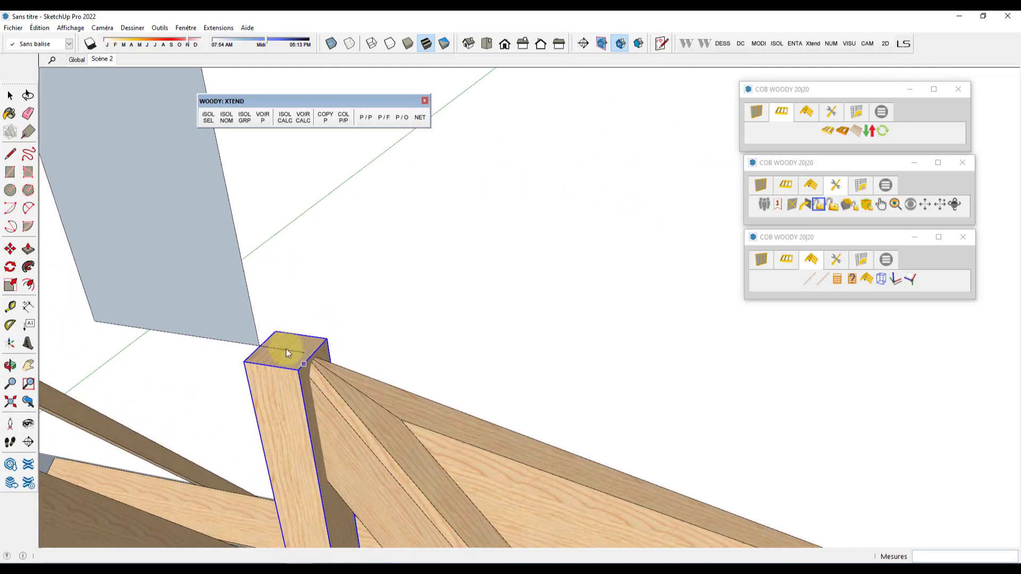
{"action": "left_click", "coordinate": [287, 349]}
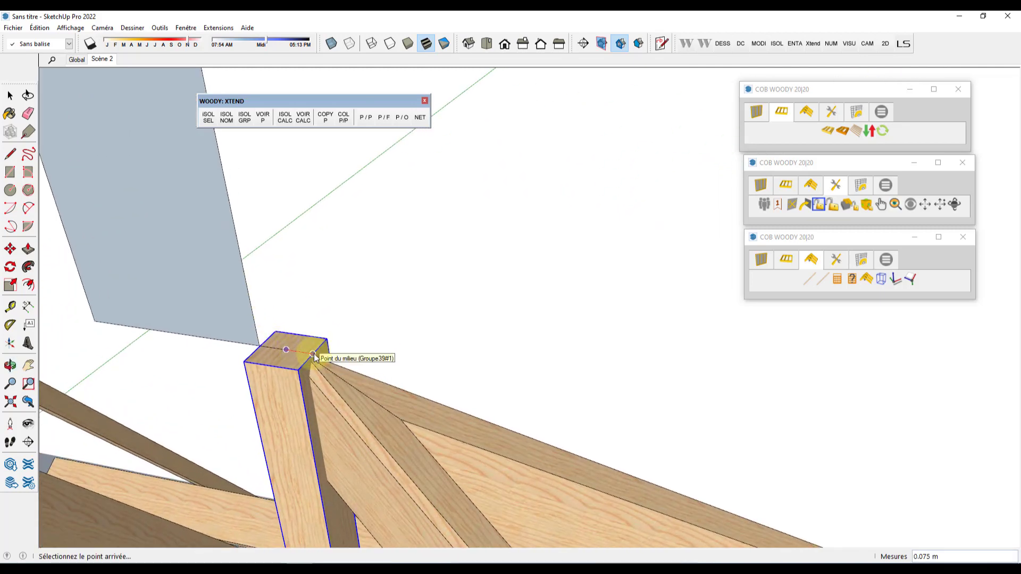
{"action": "left_click", "coordinate": [314, 354]}
{"action": "middle_click_drag", "start_coordinate": [314, 353], "coordinate": [214, 342]}
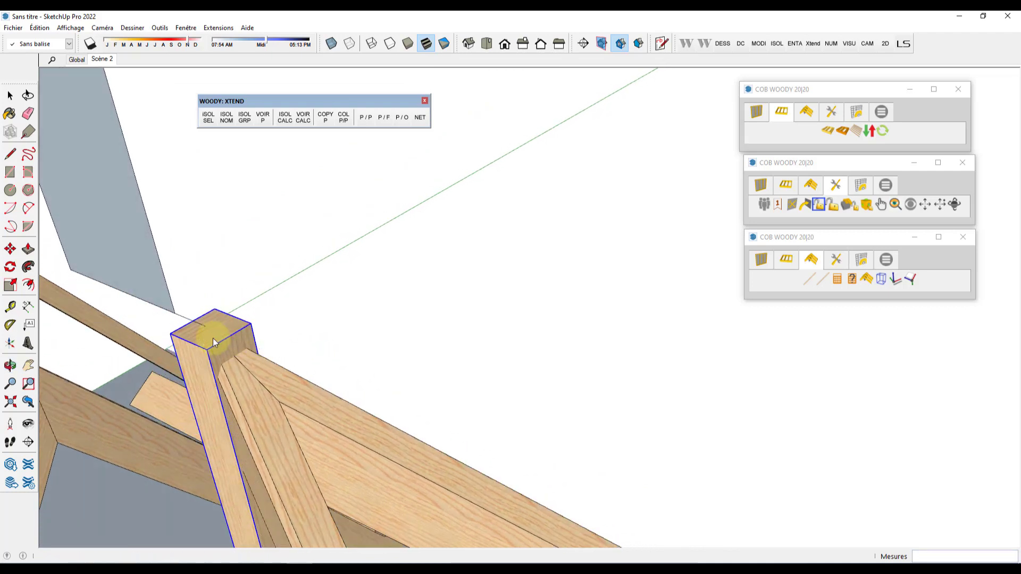
- Move the post a further 0.068 m or so along the red axis, setting its back face at the ridge line's end
{"action": "key", "text": "m"}
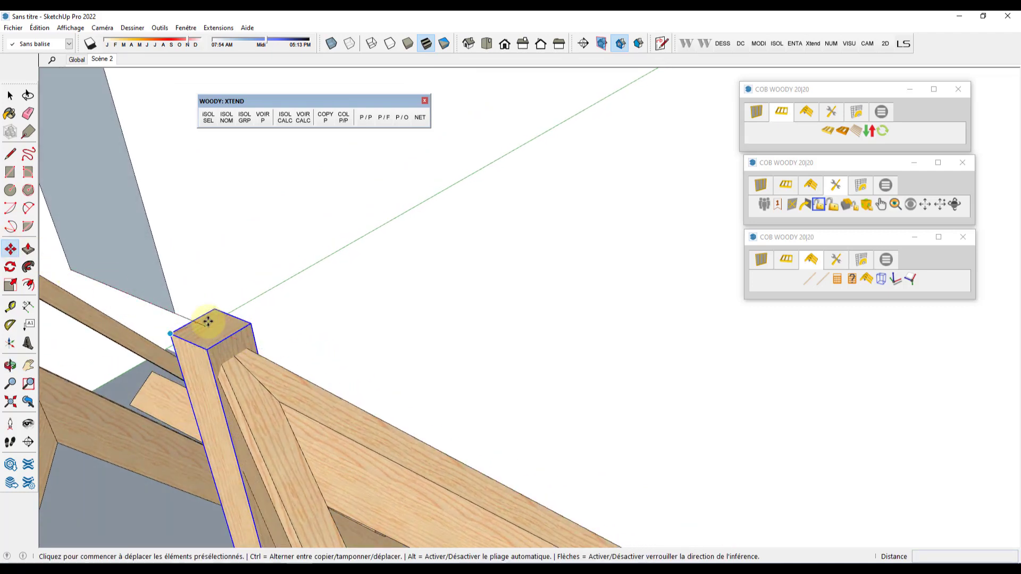
{"action": "left_click", "coordinate": [206, 323]}
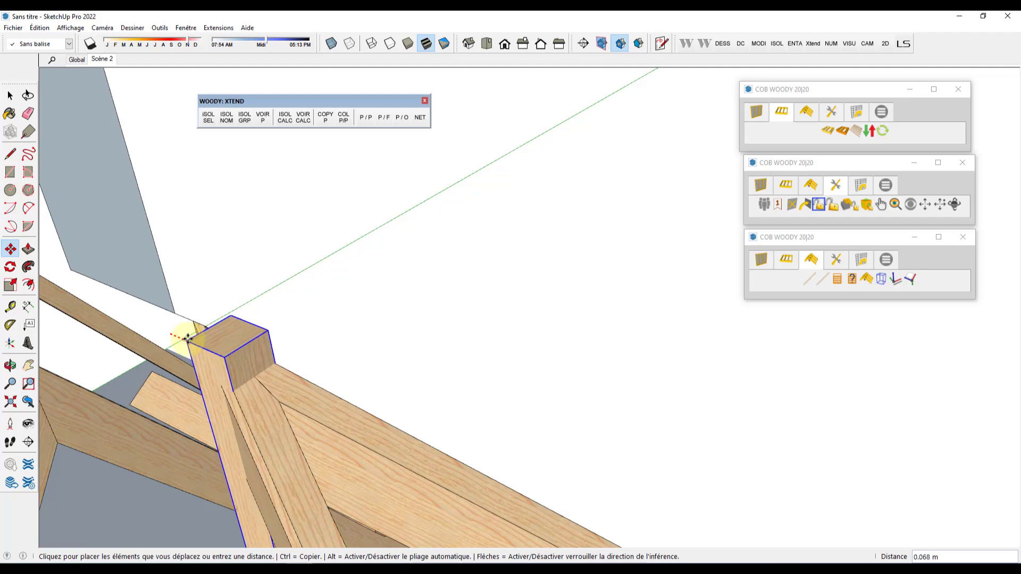
{"action": "left_click", "coordinate": [187, 339]}
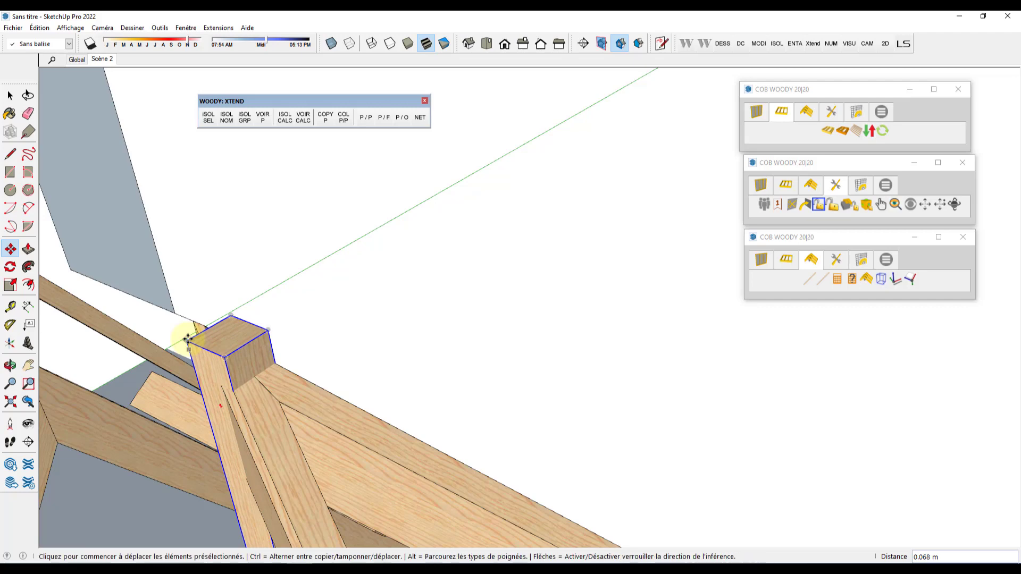
{"action": "middle_click_drag", "start_coordinate": [187, 338], "coordinate": [148, 283]}
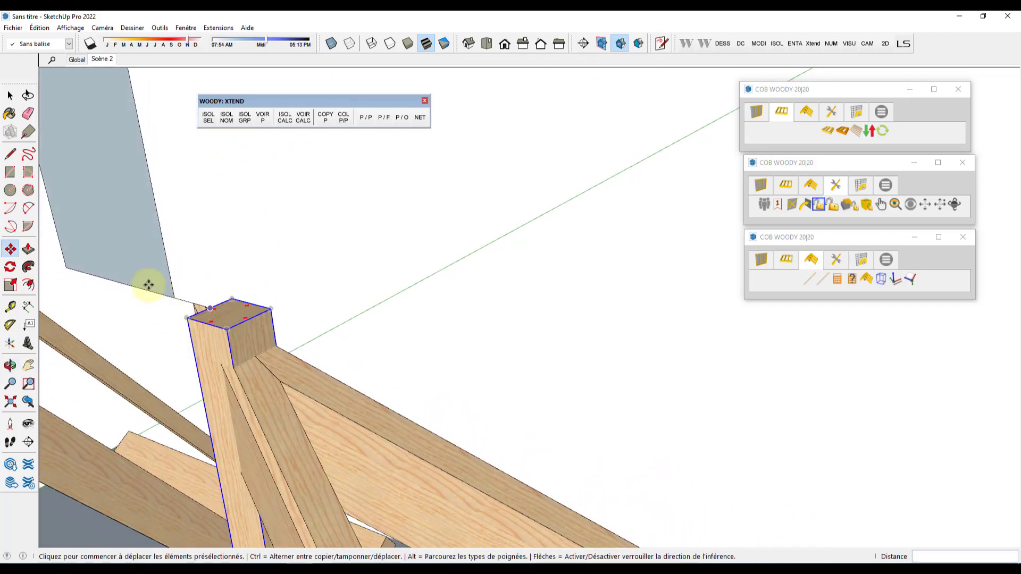
{"action": "left_click", "coordinate": [12, 99]}
{"action": "left_click", "coordinate": [304, 255]}
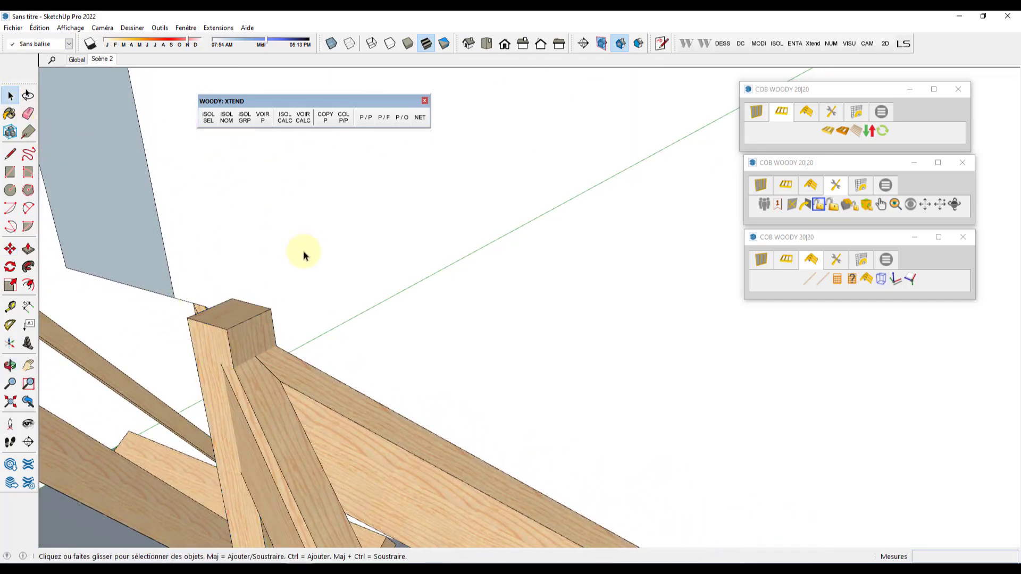
{"action": "scroll", "coordinate": [304, 256], "scroll_direction": "down", "scroll_amount": 6}
{"action": "middle_click_drag", "start_coordinate": [304, 255], "coordinate": [439, 326]}
{"action": "scroll", "coordinate": [493, 360], "scroll_direction": "up", "scroll_amount": 2}
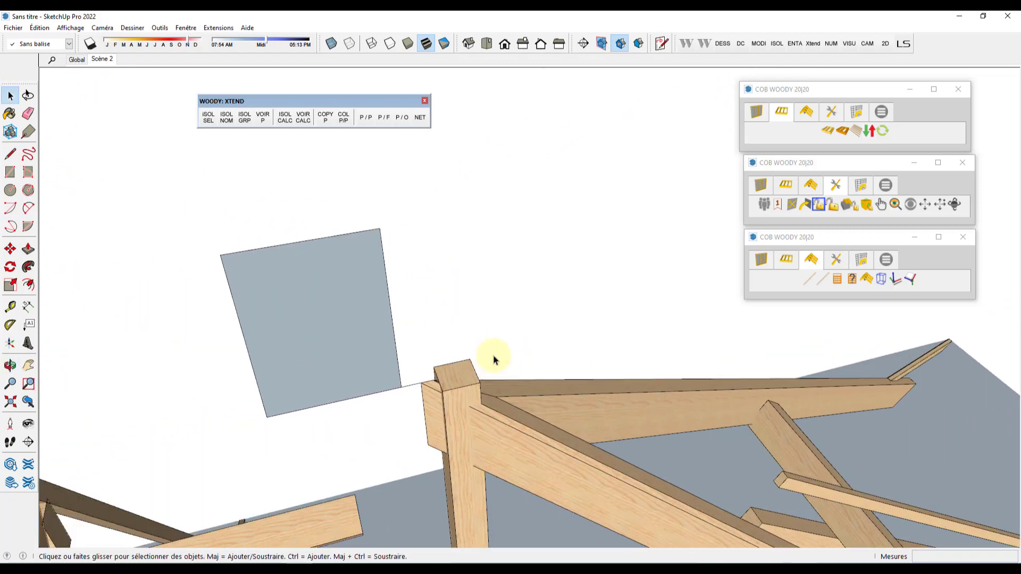
{"action": "middle_click_drag", "start_coordinate": [492, 358], "coordinate": [636, 260]}
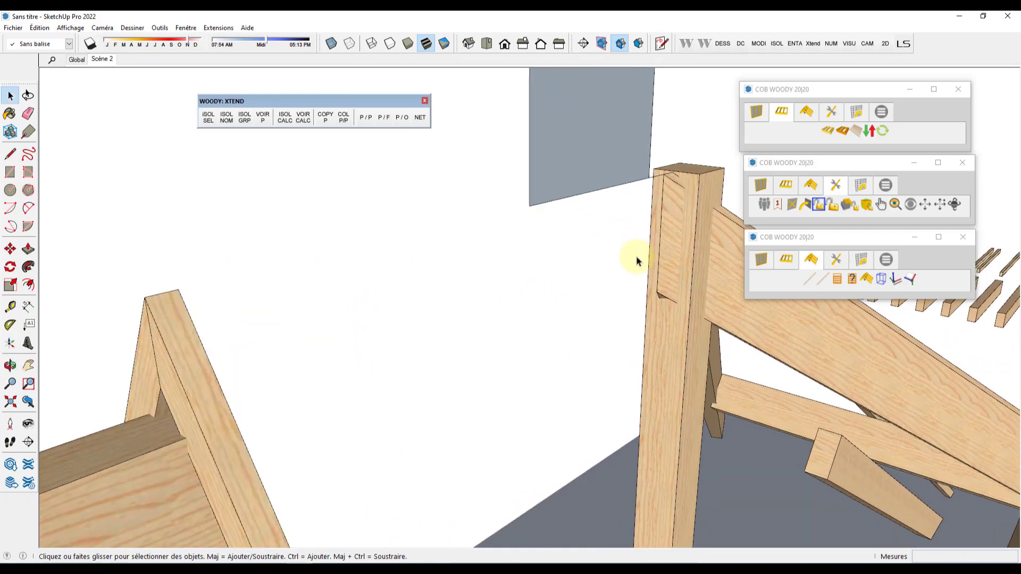
{"action": "scroll", "coordinate": [637, 260], "scroll_direction": "down", "scroll_amount": 3}
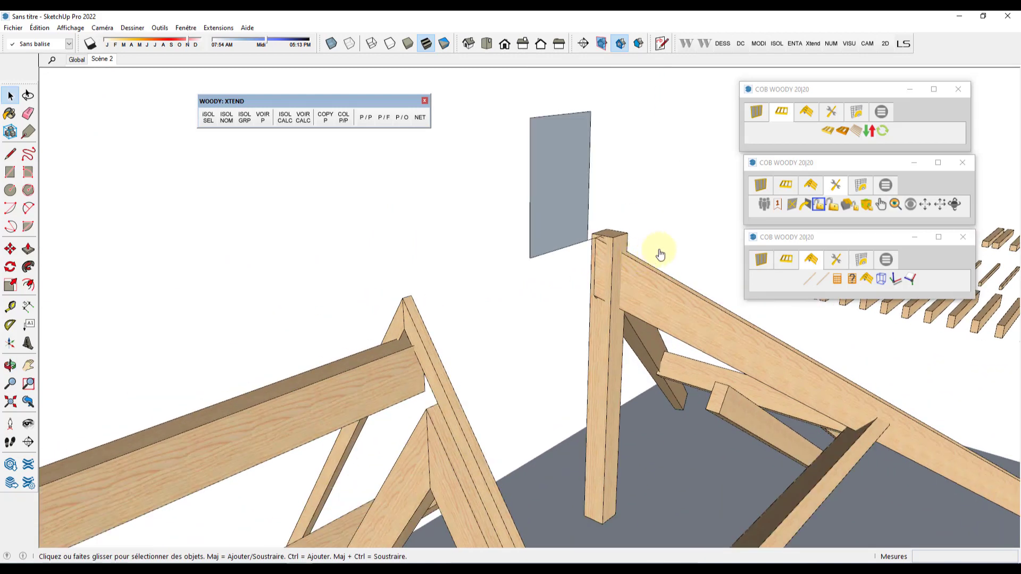
{"action": "left_click", "coordinate": [793, 205]}
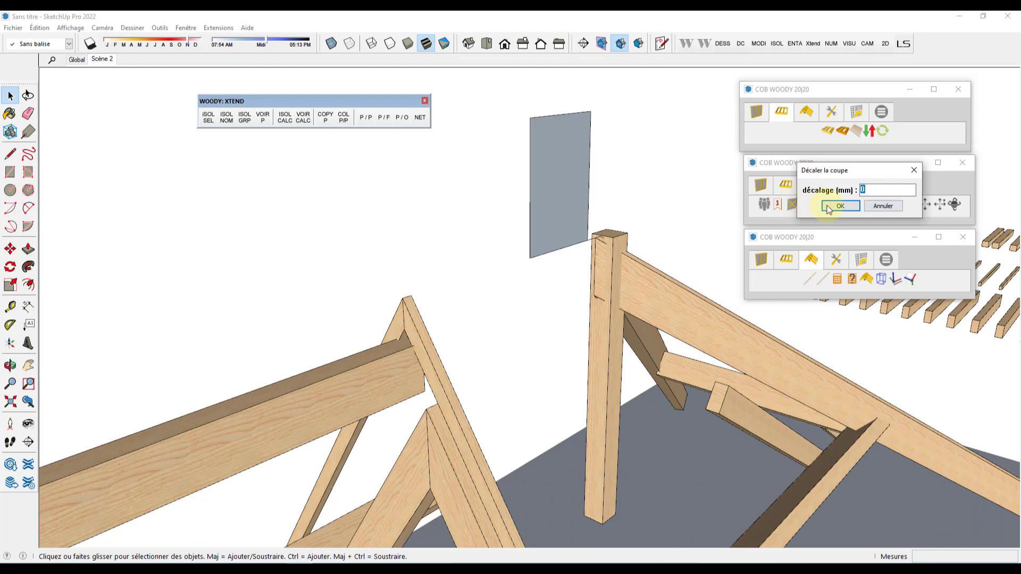
{"action": "left_click", "coordinate": [839, 206]}
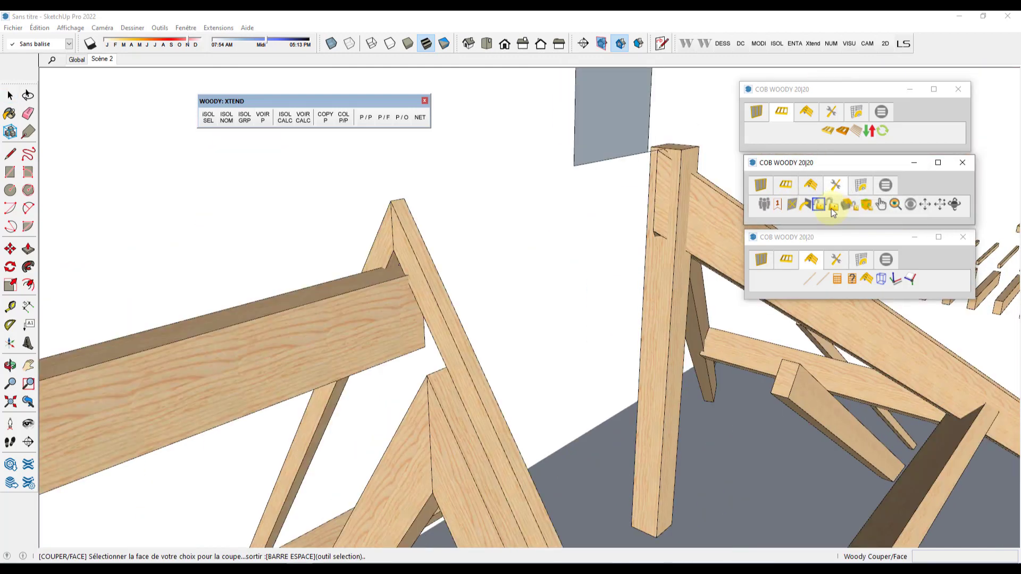
{"action": "left_click", "coordinate": [662, 285]}
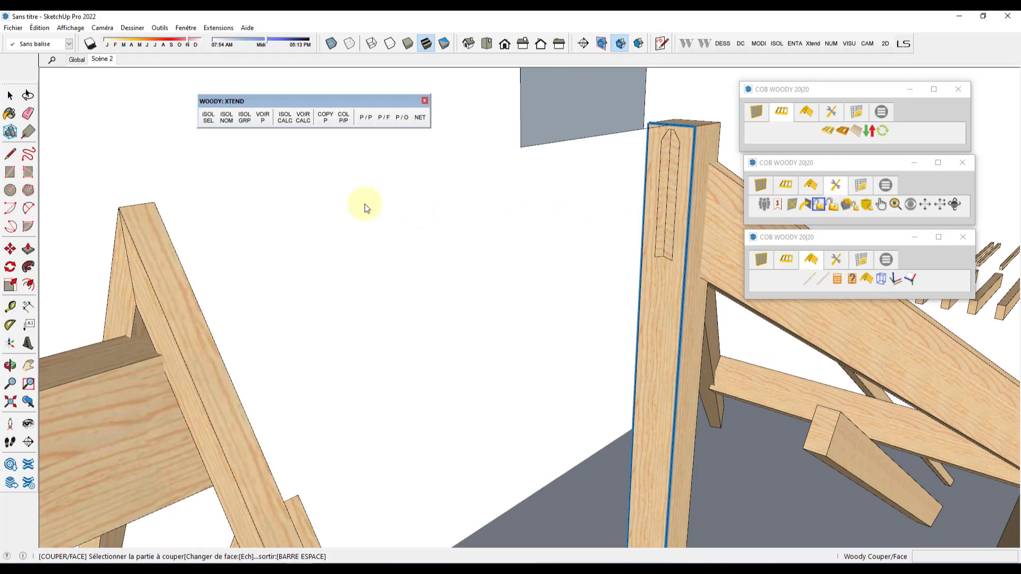
{"action": "left_click", "coordinate": [11, 95]}
- Notch the far hip rafter with the Woody notching tool, using the upright post as the cutting piece
{"action": "scroll", "coordinate": [333, 187], "scroll_direction": "down", "scroll_amount": 4}
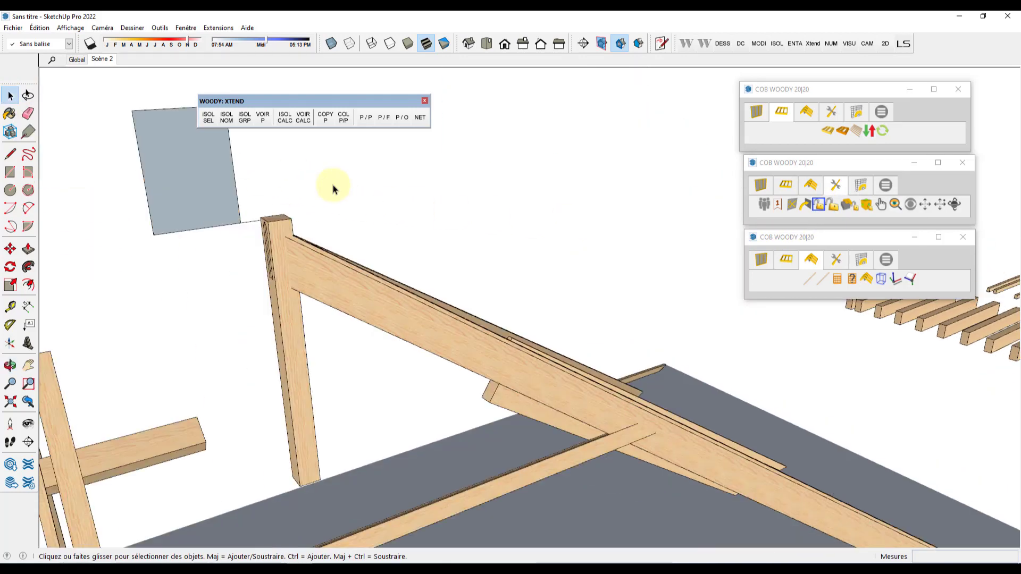
{"action": "middle_click_drag", "start_coordinate": [333, 188], "coordinate": [338, 184]}
{"action": "left_click", "coordinate": [848, 205]}
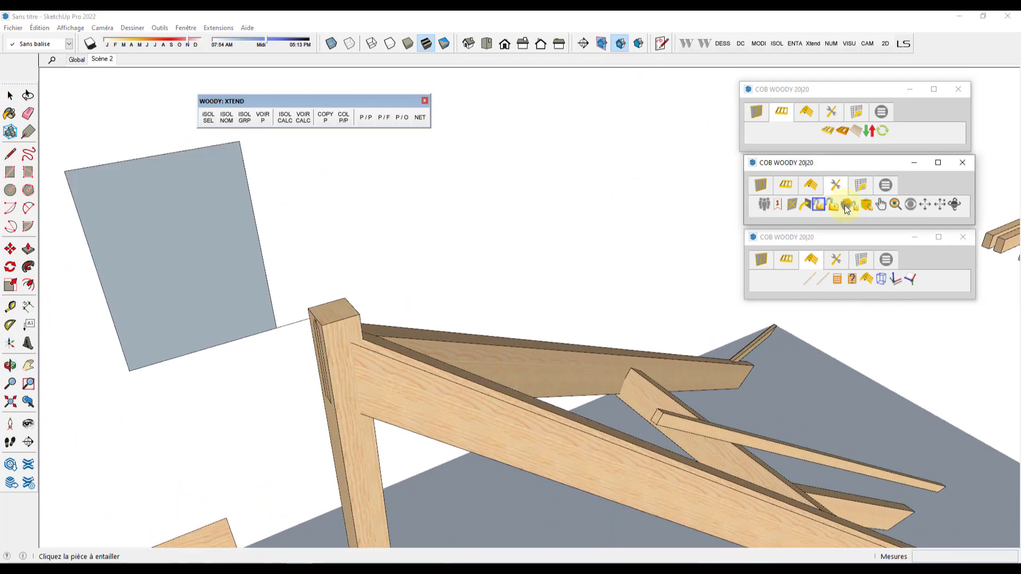
{"action": "middle_click_drag", "start_coordinate": [352, 323], "coordinate": [329, 339]}
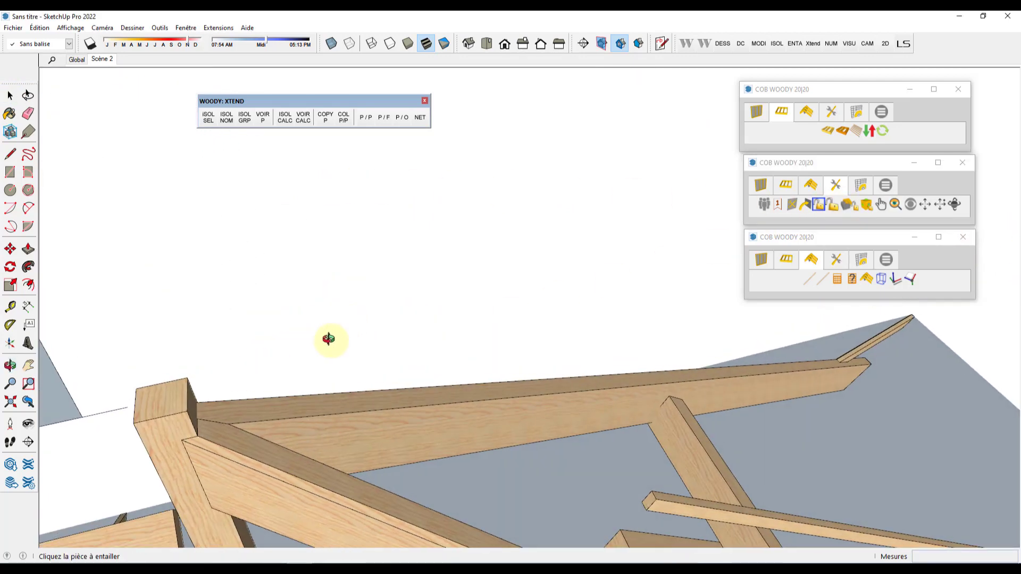
{"action": "left_click", "coordinate": [257, 401]}
{"action": "left_click", "coordinate": [159, 398]}
{"action": "left_click", "coordinate": [10, 96]}
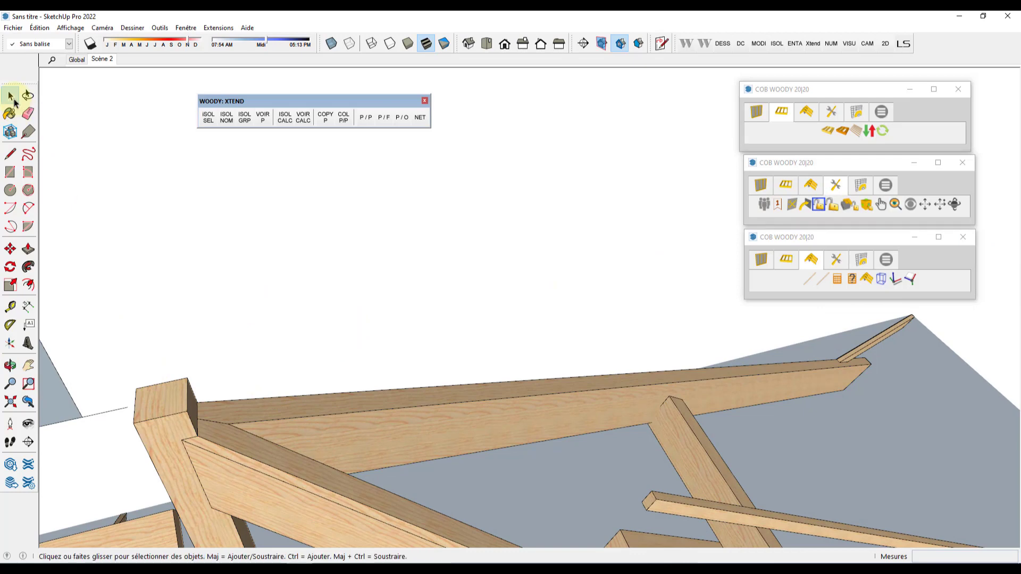
- Extend the large central rafter of the hip end up to the post with the Woody P/P join
{"action": "scroll", "coordinate": [266, 175], "scroll_direction": "down", "scroll_amount": 4}
{"action": "left_click_drag", "start_coordinate": [341, 234], "coordinate": [407, 116]}
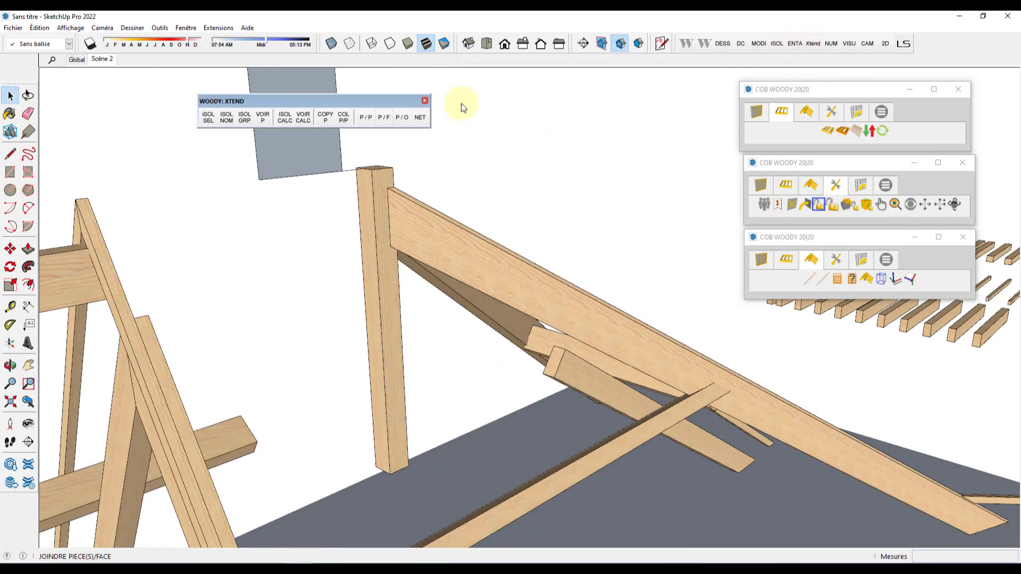
{"action": "left_click", "coordinate": [366, 119]}
{"action": "left_click", "coordinate": [566, 379]}
{"action": "left_click", "coordinate": [394, 301]}
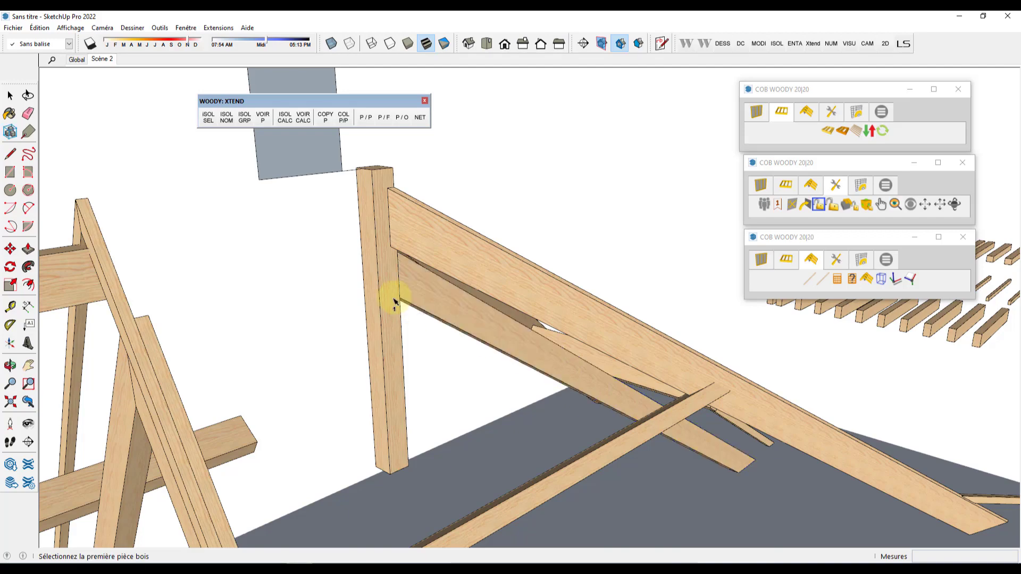
{"action": "middle_click_drag", "start_coordinate": [394, 301], "coordinate": [141, 164]}
{"action": "scroll", "coordinate": [394, 301], "scroll_direction": "down", "scroll_amount": 2}
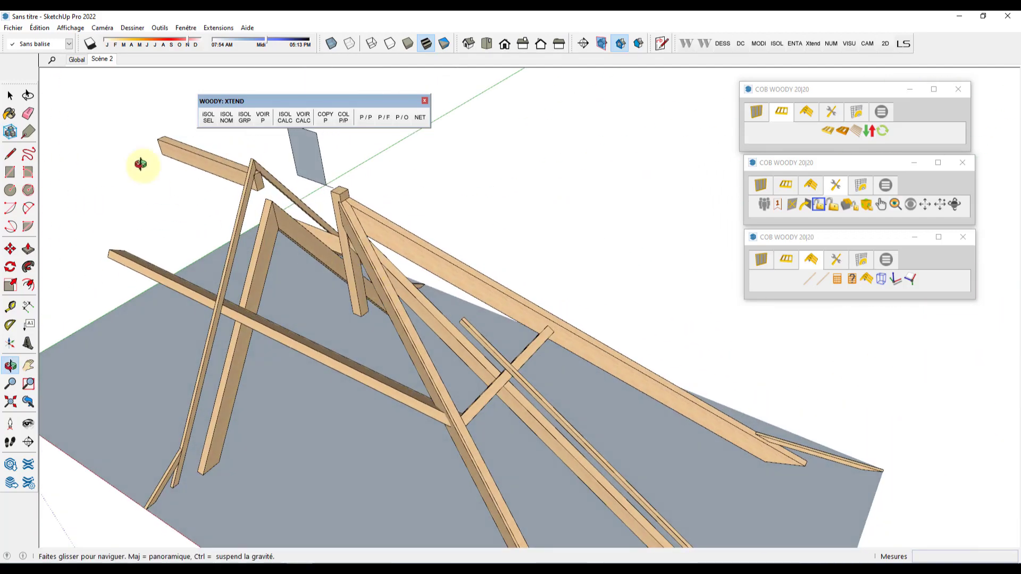
- Join the thin central rafter of the hip end to the post with the Woody P/P join
{"action": "left_click", "coordinate": [15, 101]}
{"action": "left_click", "coordinate": [365, 117]}
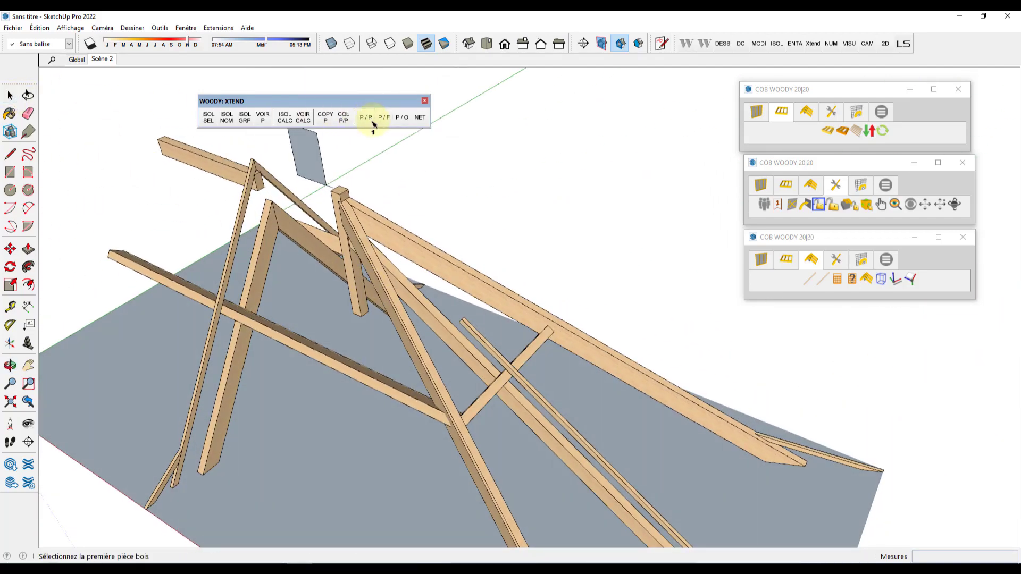
{"action": "left_click", "coordinate": [466, 326]}
{"action": "left_click", "coordinate": [344, 195]}
{"action": "middle_click_drag", "start_coordinate": [344, 195], "coordinate": [343, 192]}
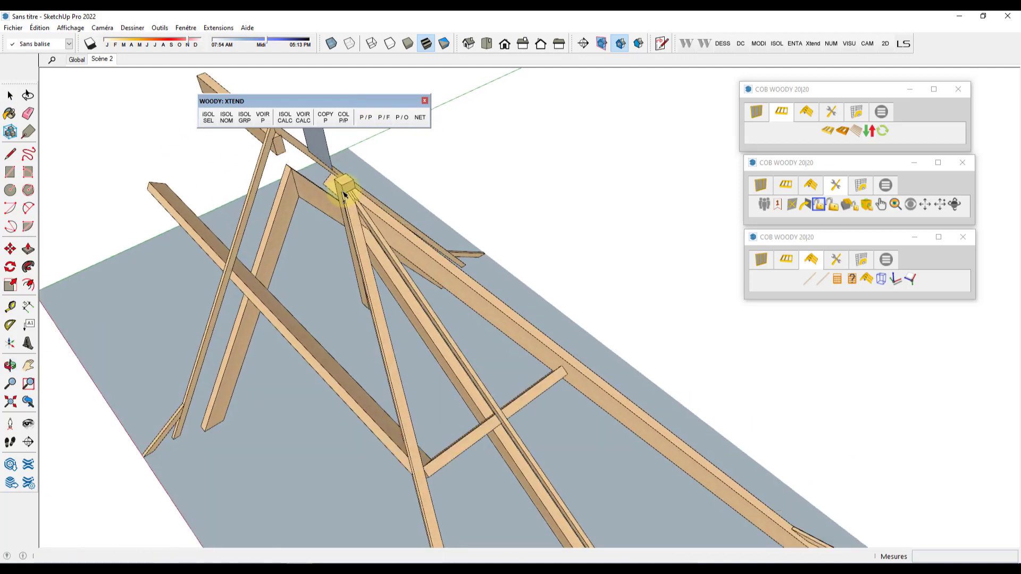
- Notch the near hip rafter with the Woody notching tool, using the upright post as the cutting piece
{"action": "scroll", "coordinate": [343, 192], "scroll_direction": "up", "scroll_amount": 3}
{"action": "left_click", "coordinate": [12, 99]}
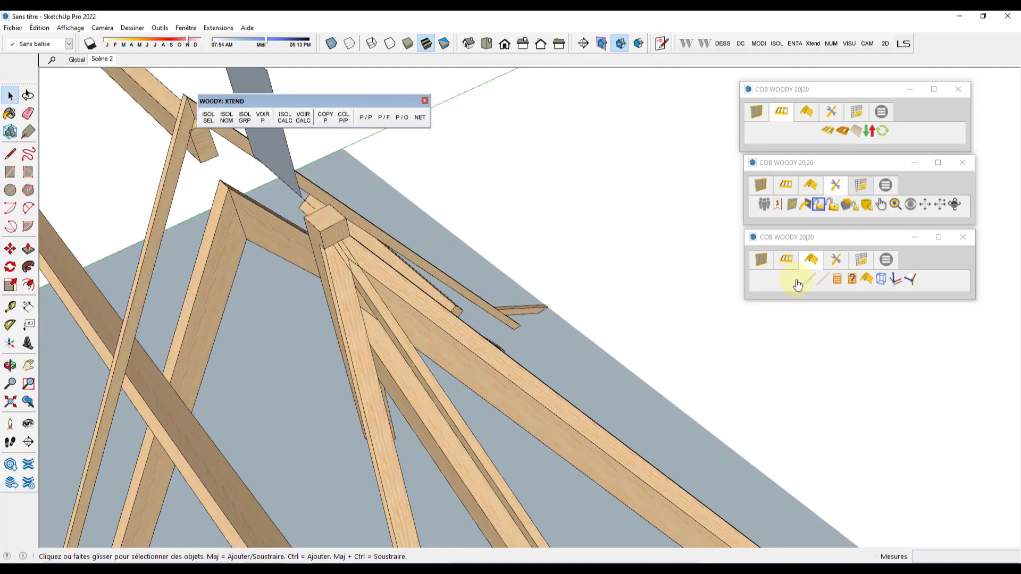
{"action": "left_click", "coordinate": [849, 206]}
{"action": "scroll", "coordinate": [354, 259], "scroll_direction": "up", "scroll_amount": 3}
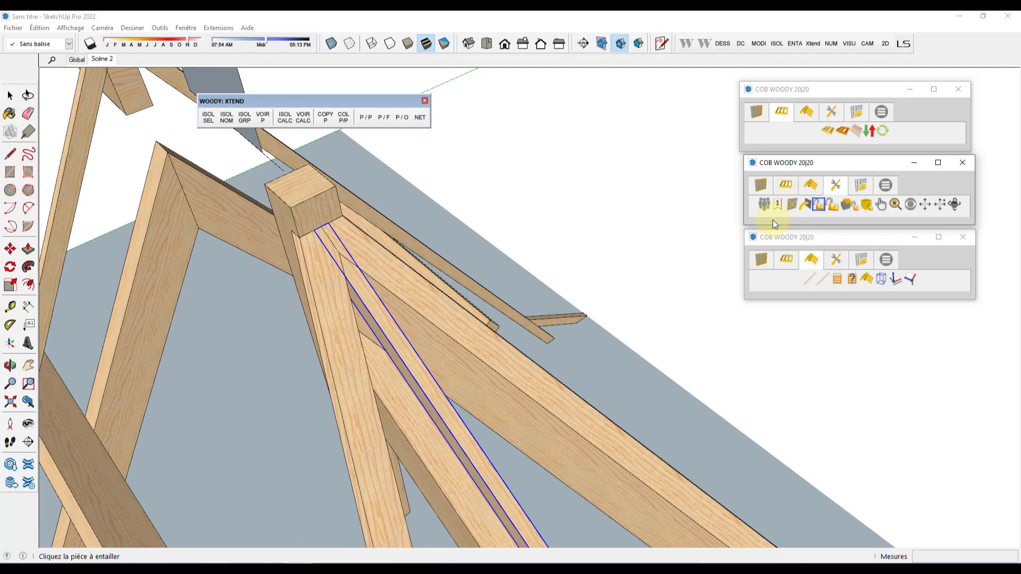
{"action": "left_click", "coordinate": [11, 95]}
{"action": "left_click", "coordinate": [660, 232]}
- Join the short hip-end purlin to the hip rafters with the Woody P/P join
{"action": "middle_click_drag", "start_coordinate": [660, 233], "coordinate": [381, 183]}
{"action": "scroll", "coordinate": [560, 173], "scroll_direction": "down", "scroll_amount": 4}
{"action": "scroll", "coordinate": [560, 173], "scroll_direction": "down", "scroll_amount": 1}
{"action": "scroll", "coordinate": [561, 172], "scroll_direction": "down", "scroll_amount": 4}
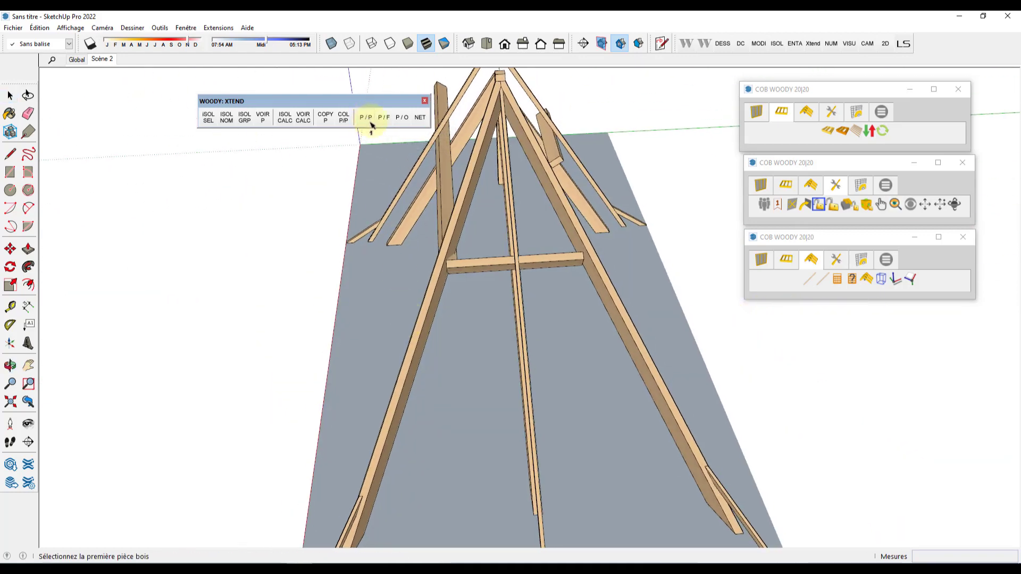
{"action": "scroll", "coordinate": [476, 269], "scroll_direction": "up", "scroll_amount": 2}
{"action": "left_click", "coordinate": [479, 270]}
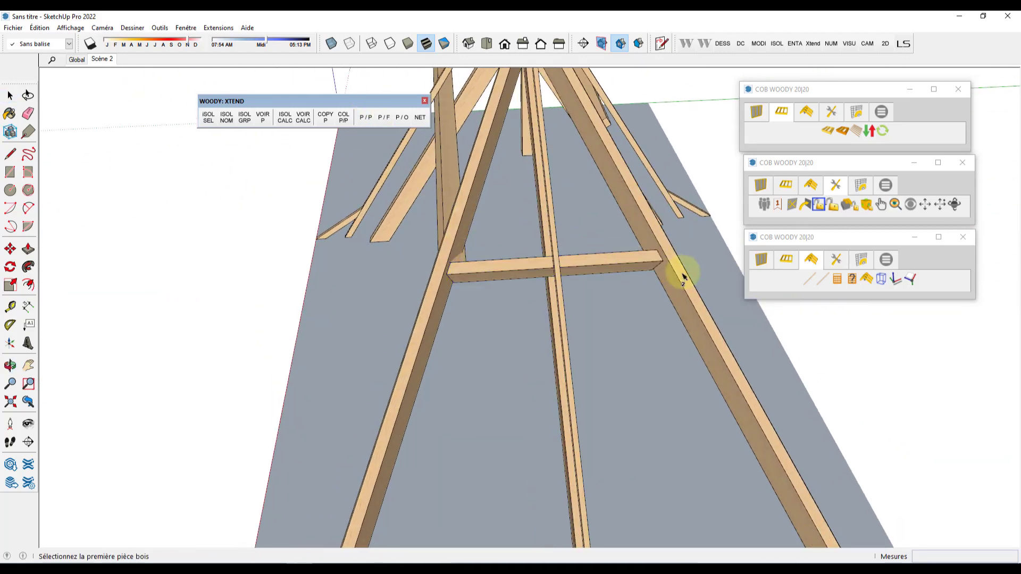
{"action": "middle_click_drag", "start_coordinate": [679, 273], "coordinate": [465, 177]}
{"action": "left_click", "coordinate": [609, 283]}
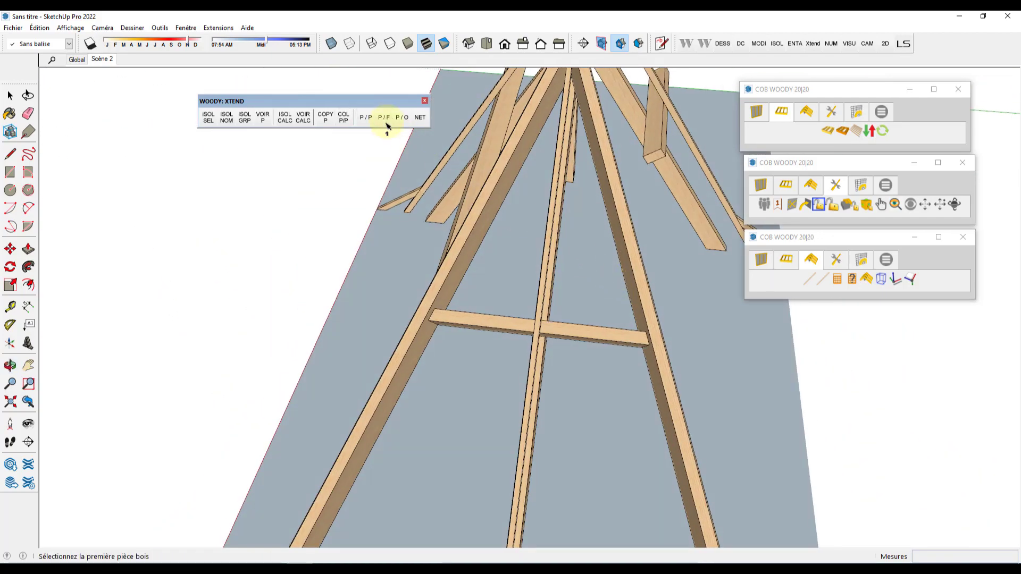
- Extend both long side purlins to the faces of the hip rafters with the Woody P/F join
{"action": "middle_click_drag", "start_coordinate": [440, 214], "coordinate": [682, 337]}
{"action": "left_click", "coordinate": [501, 254]}
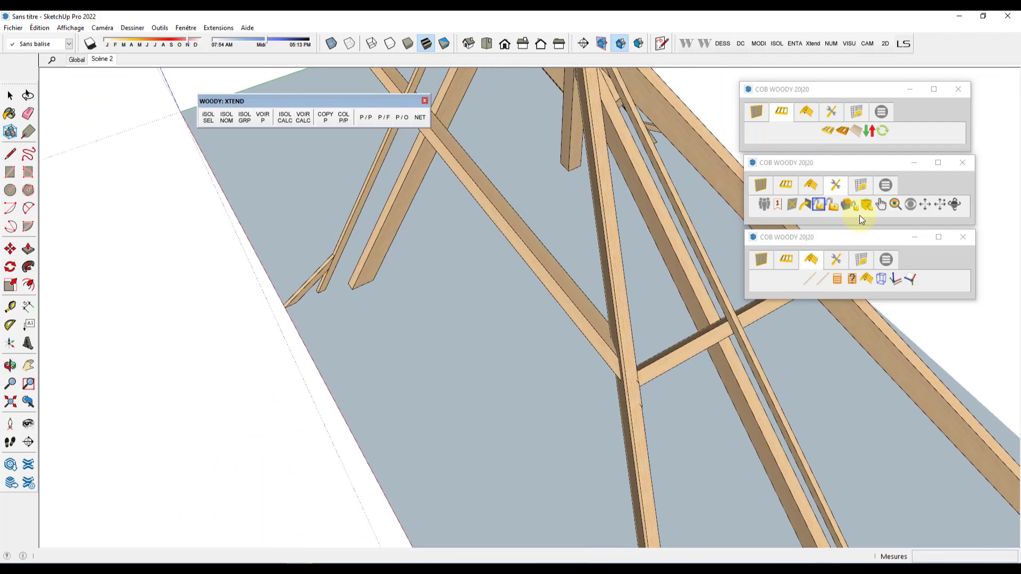
{"action": "middle_click_drag", "start_coordinate": [860, 220], "coordinate": [794, 214]}
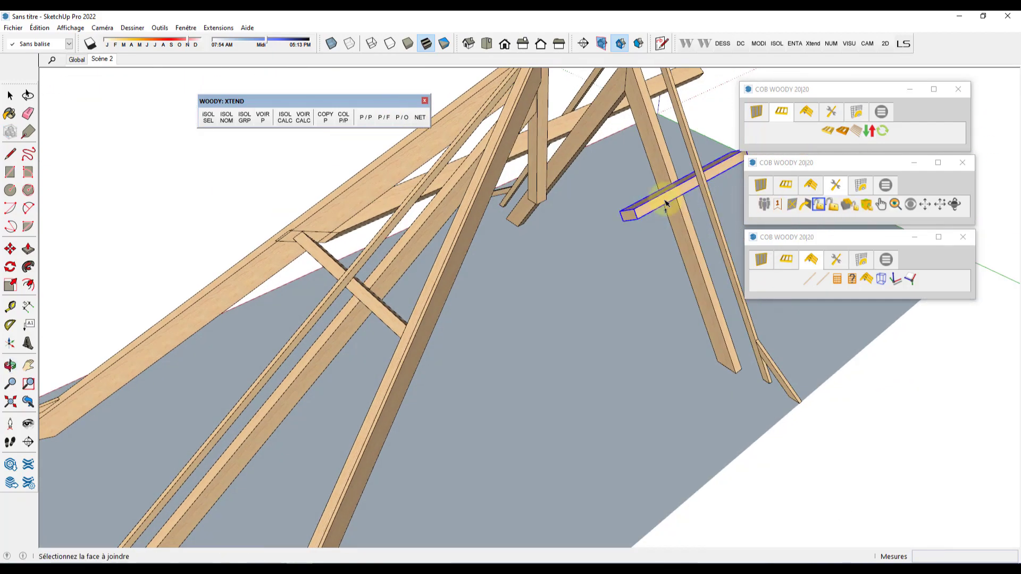
{"action": "middle_click_drag", "start_coordinate": [666, 204], "coordinate": [661, 224]}
{"action": "left_click", "coordinate": [653, 333]}
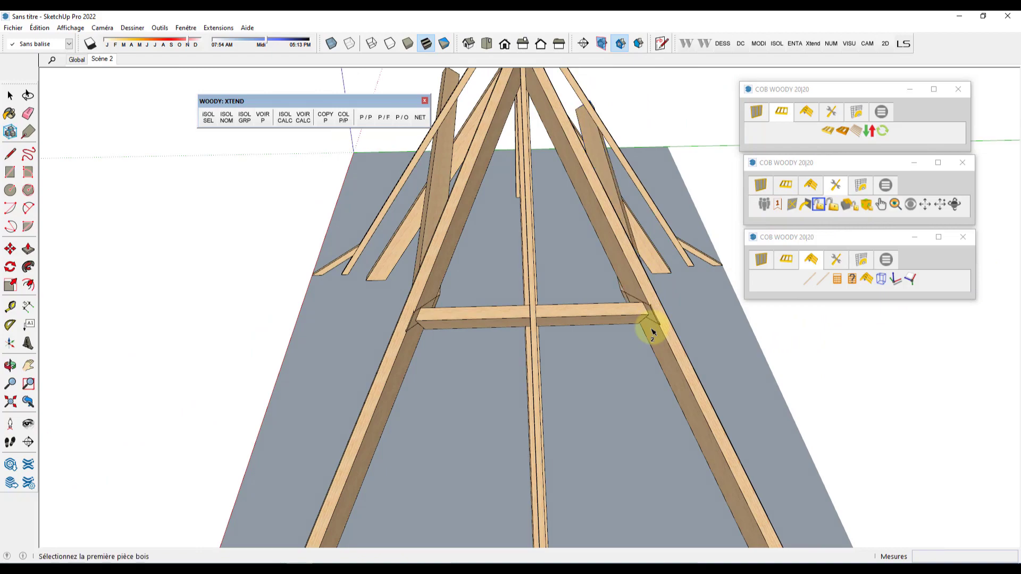
- Notch the two side purlins with the Woody notching tool, using the hip rafters as cutting pieces
{"action": "left_click", "coordinate": [851, 209]}
{"action": "middle_click_drag", "start_coordinate": [848, 205], "coordinate": [777, 238]}
{"action": "left_click", "coordinate": [502, 387]}
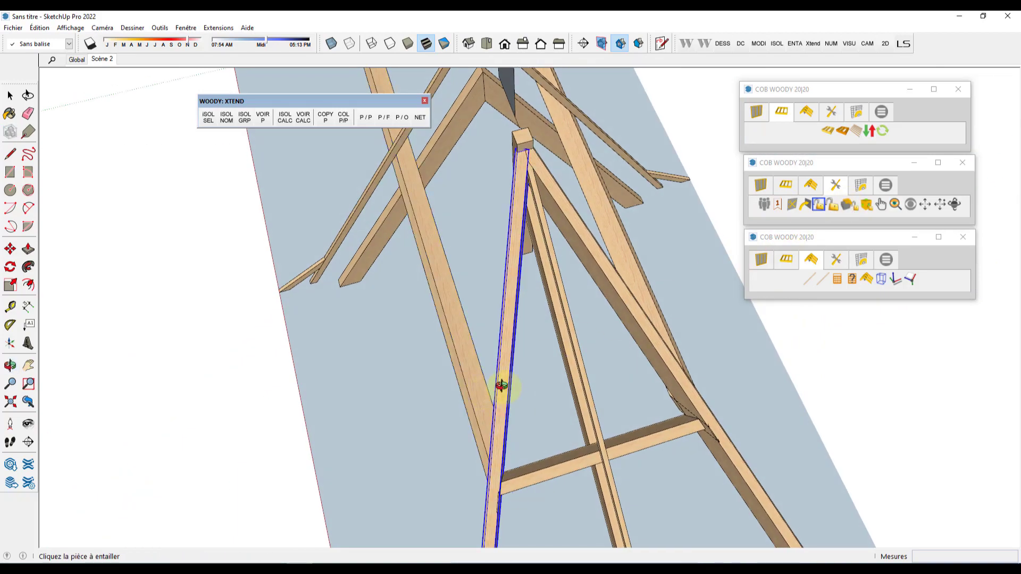
{"action": "middle_click_drag", "start_coordinate": [639, 315], "coordinate": [637, 318]}
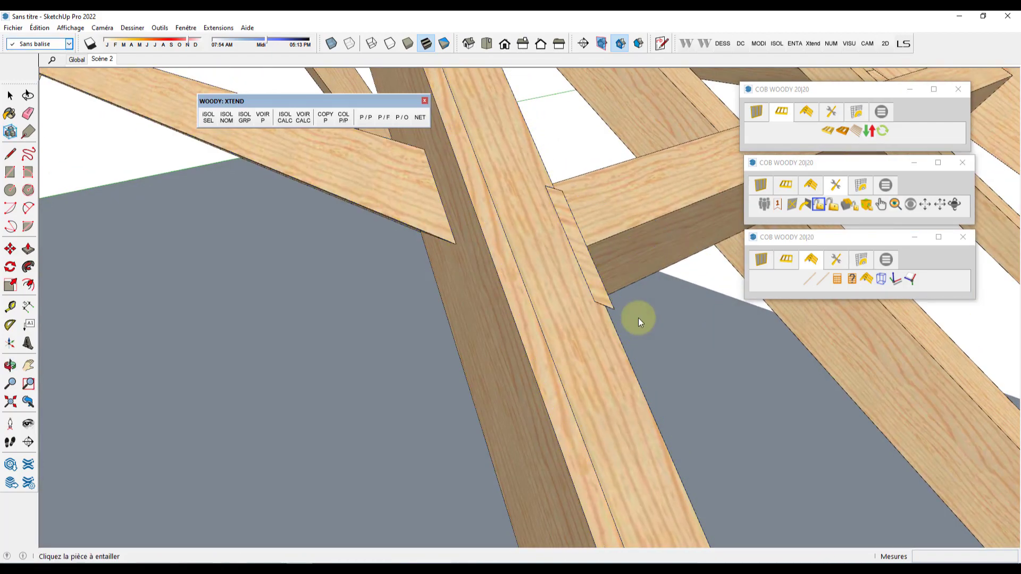
- Delete the leftover offcut beyond the hip rafter inside the first side purlin's group
{"action": "left_click", "coordinate": [10, 96]}
{"action": "double_click", "coordinate": [396, 177]}
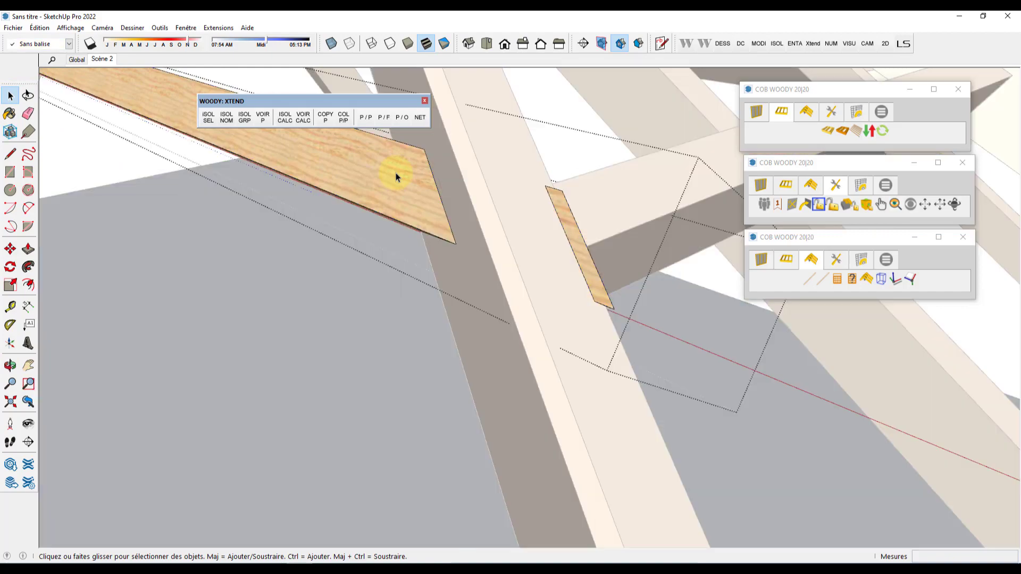
{"action": "key", "text": "Delete"}
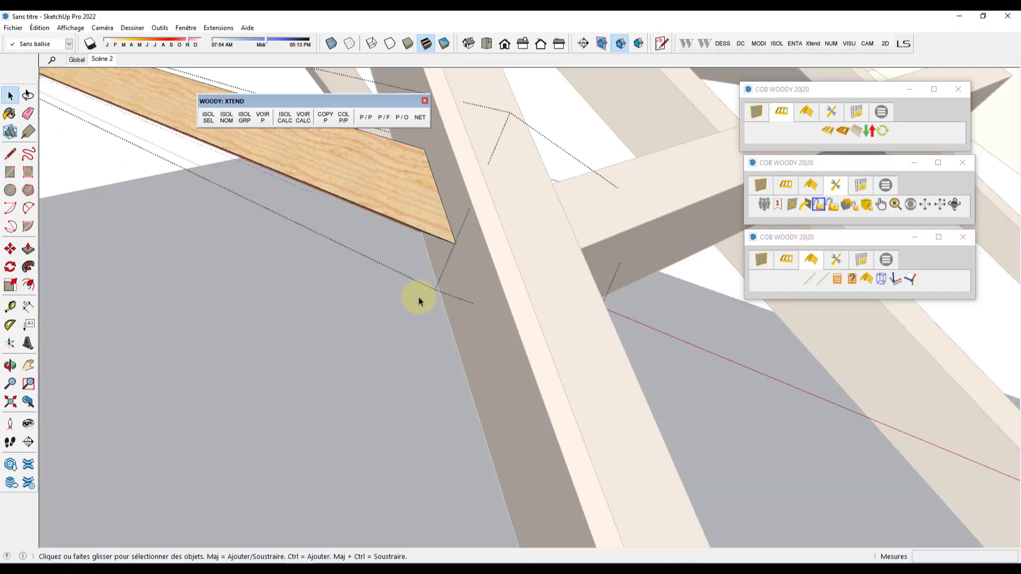
{"action": "left_click", "coordinate": [359, 325]}
{"action": "scroll", "coordinate": [359, 326], "scroll_direction": "down", "scroll_amount": 5}
{"action": "middle_click_drag", "start_coordinate": [359, 326], "coordinate": [424, 220]}
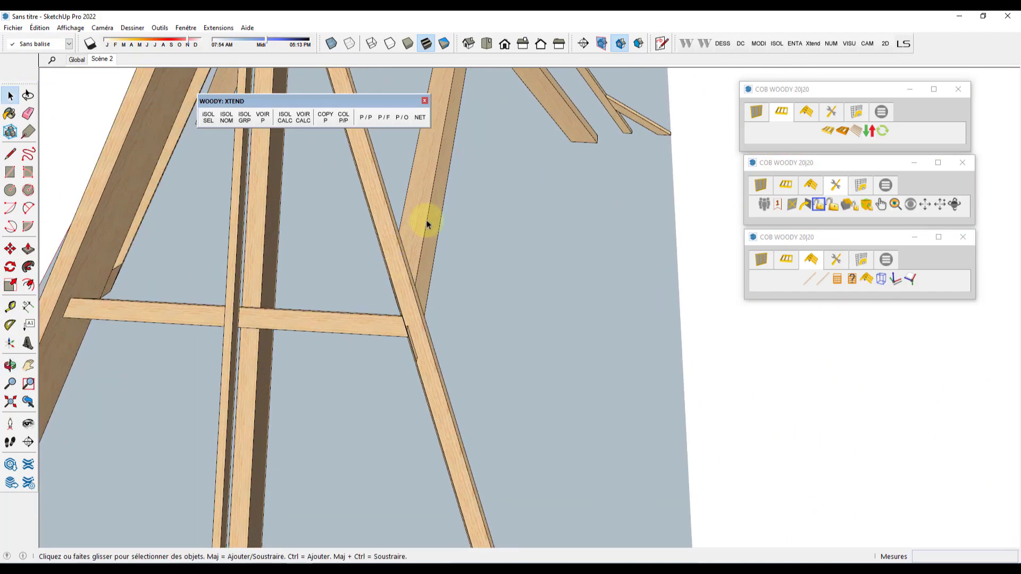
- Isolate the opposite side purlin and delete the detached offcut inside its group
{"action": "double_click", "coordinate": [425, 222]}
{"action": "double_click", "coordinate": [410, 339]}
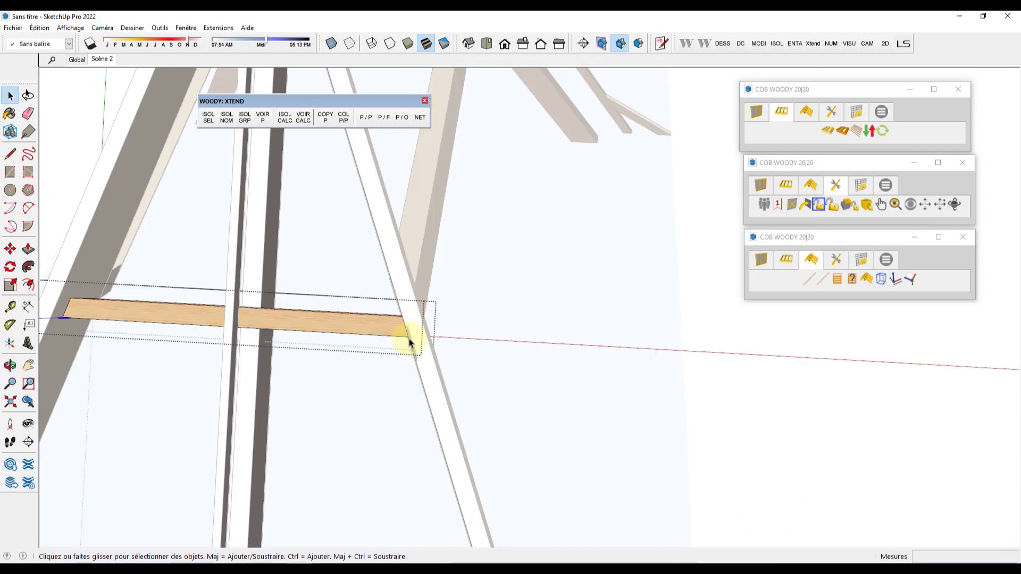
{"action": "middle_click_drag", "start_coordinate": [410, 339], "coordinate": [376, 275]}
{"action": "left_click", "coordinate": [356, 232]}
{"action": "left_click", "coordinate": [356, 233]}
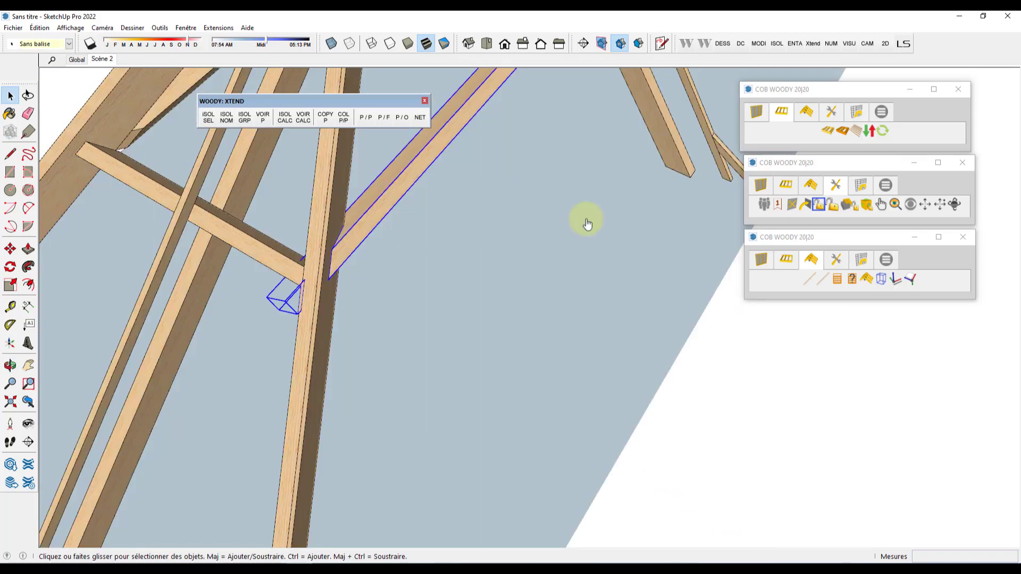
{"action": "left_click", "coordinate": [896, 206]}
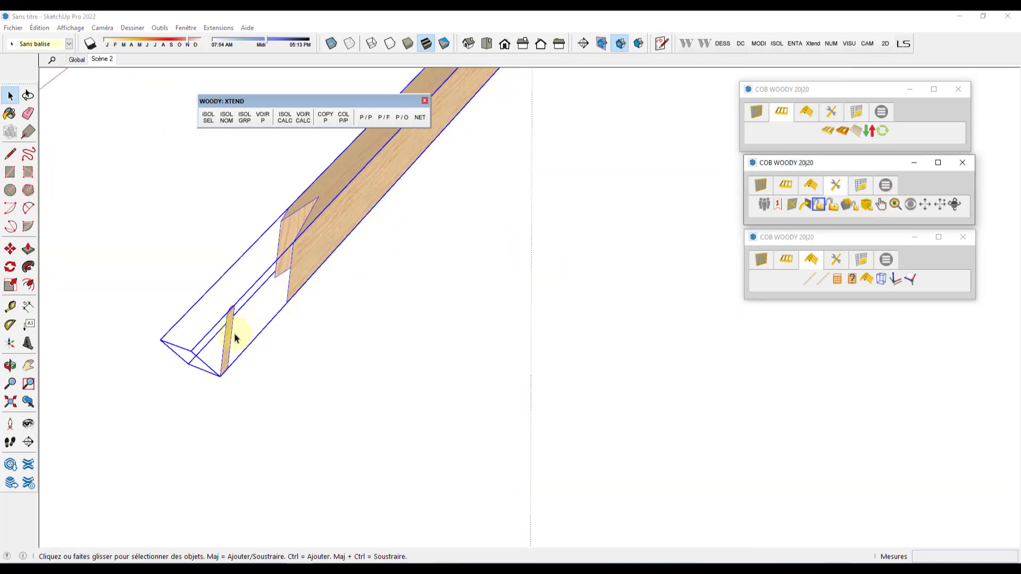
{"action": "double_click", "coordinate": [312, 242]}
{"action": "left_click", "coordinate": [227, 331]}
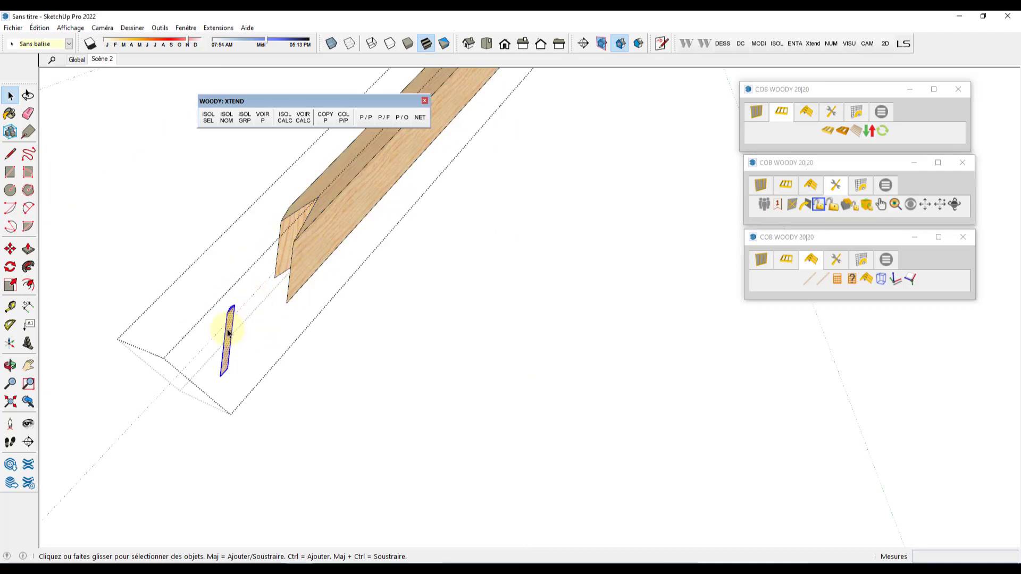
{"action": "key", "text": "Delete"}
- Leave the isolated purlin view and restore the timber frame display with Scène 2
{"action": "left_click", "coordinate": [299, 368]}
{"action": "middle_click_drag", "start_coordinate": [299, 368], "coordinate": [666, 126]}
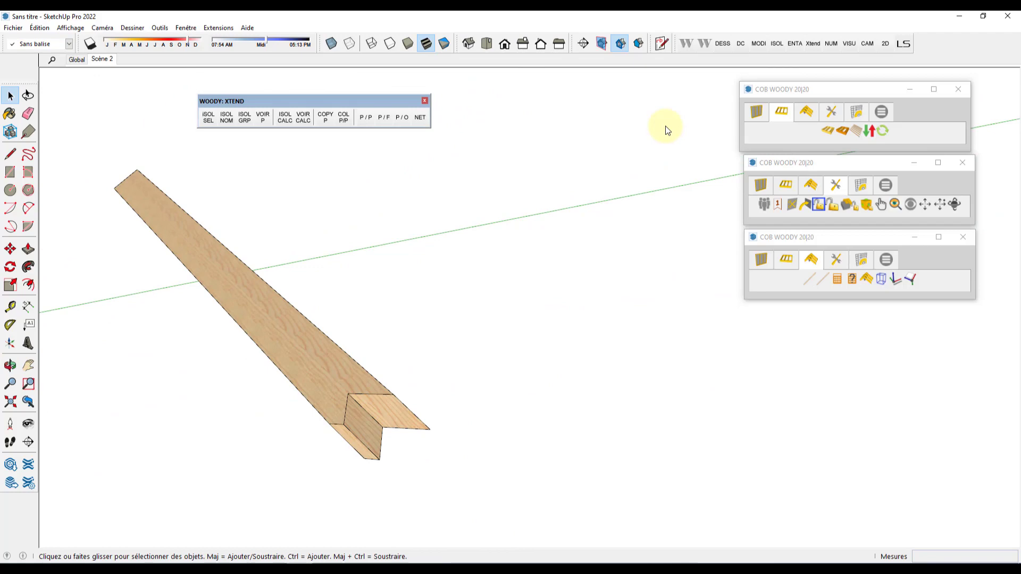
{"action": "left_click", "coordinate": [906, 206]}
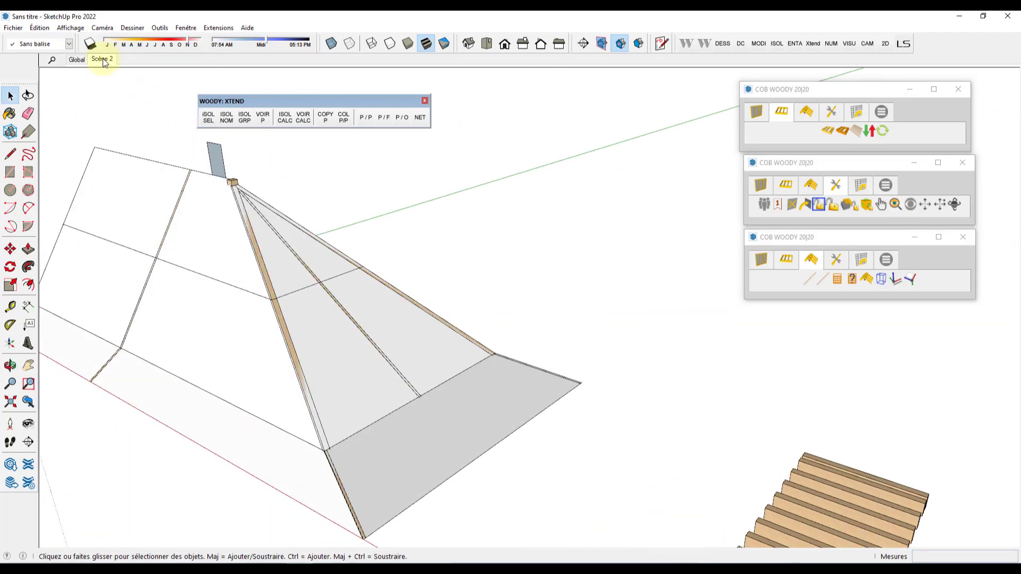
{"action": "left_click", "coordinate": [102, 59]}
{"action": "middle_click_drag", "start_coordinate": [101, 58], "coordinate": [100, 56]}
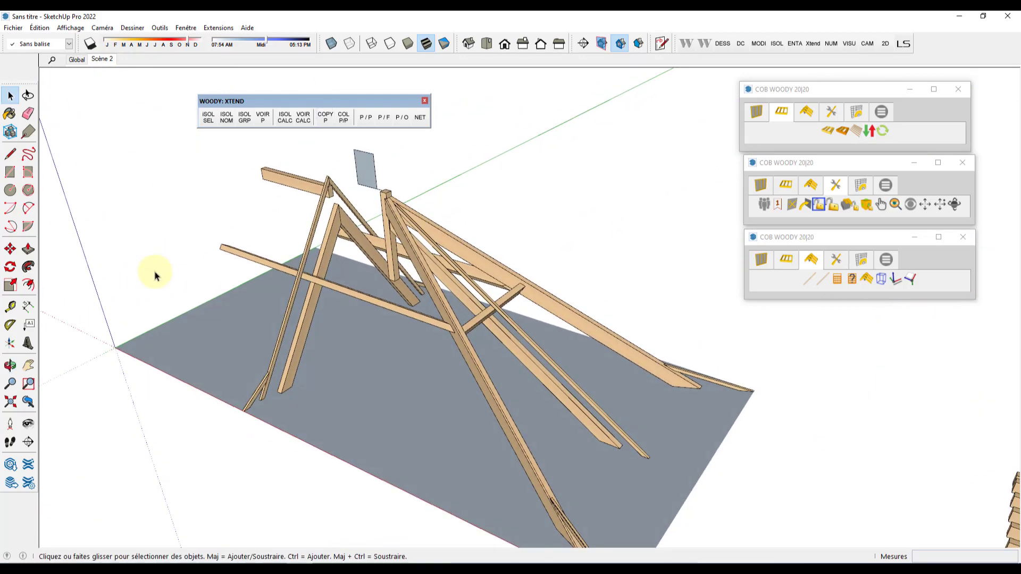
- Extend the ridge beam to the apex post with the Woody P/P join
{"action": "left_click", "coordinate": [365, 118]}
{"action": "left_click", "coordinate": [388, 216]}
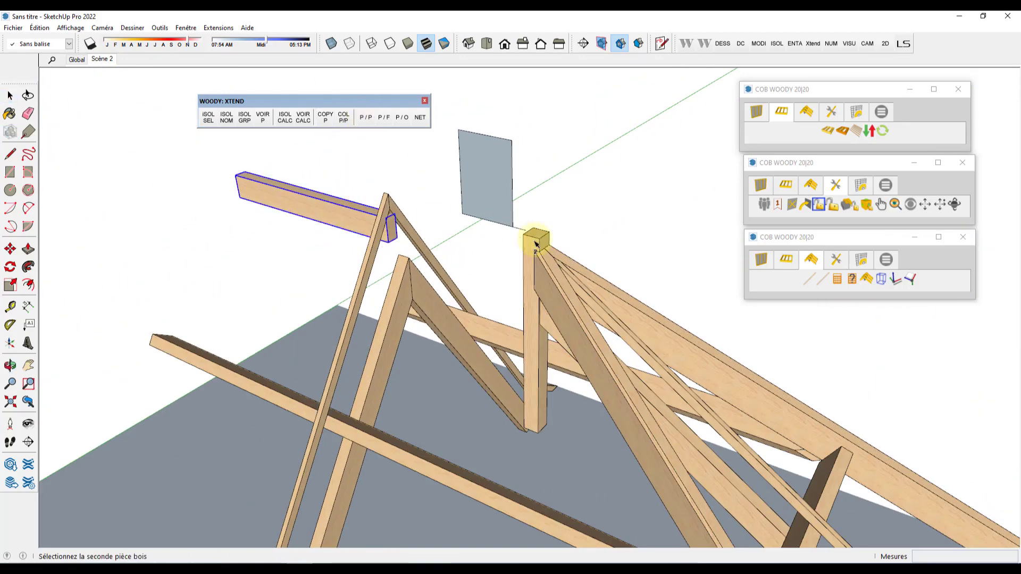
{"action": "left_click", "coordinate": [536, 244]}
{"action": "middle_click_drag", "start_coordinate": [536, 242], "coordinate": [638, 223]}
{"action": "left_click", "coordinate": [10, 95]}
{"action": "middle_click_drag", "start_coordinate": [10, 95], "coordinate": [15, 96]}
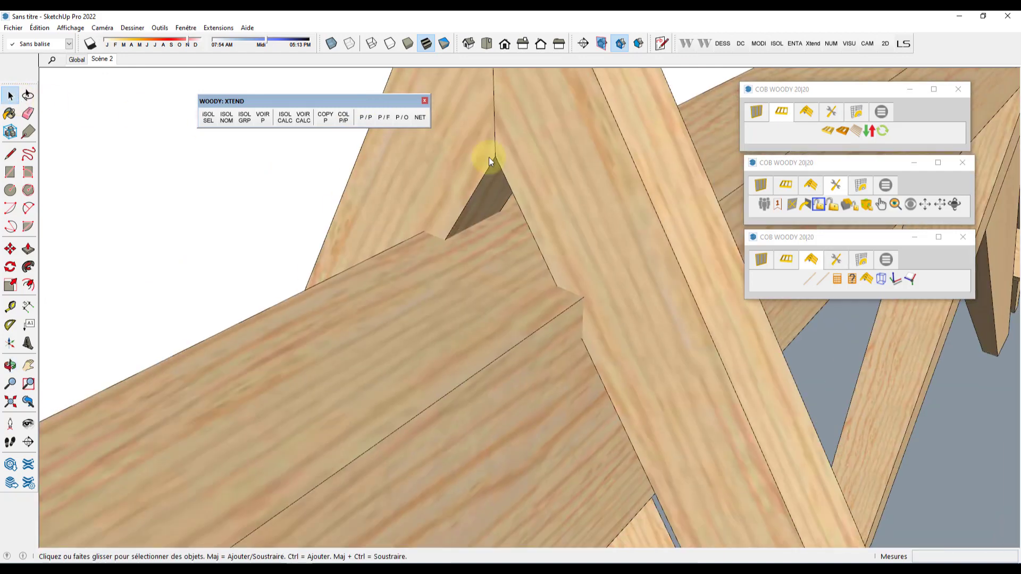
- Notch the thin common rafters around the ridge beam with the Woody notching tool
{"action": "left_click", "coordinate": [849, 205]}
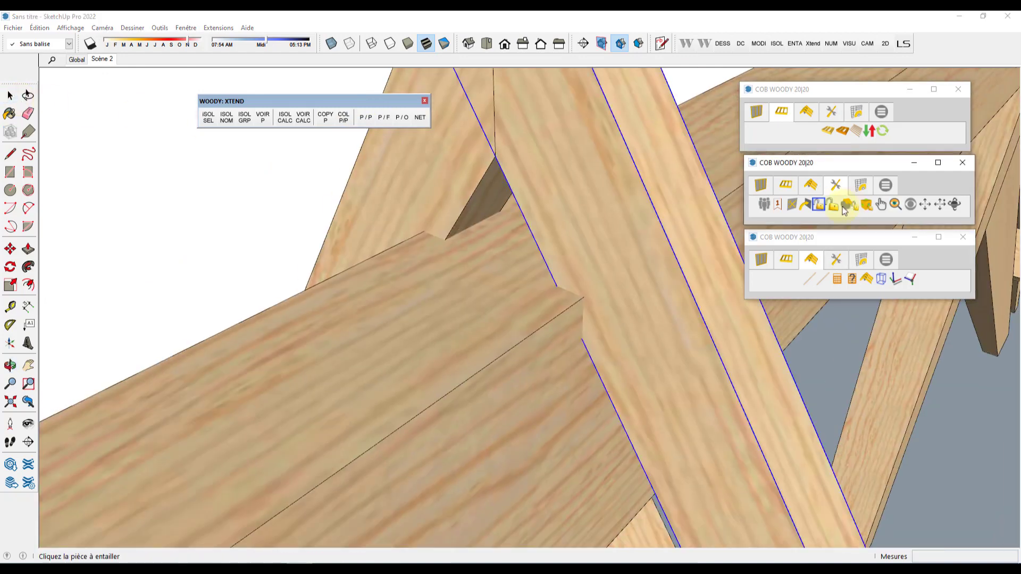
{"action": "left_click", "coordinate": [10, 97]}
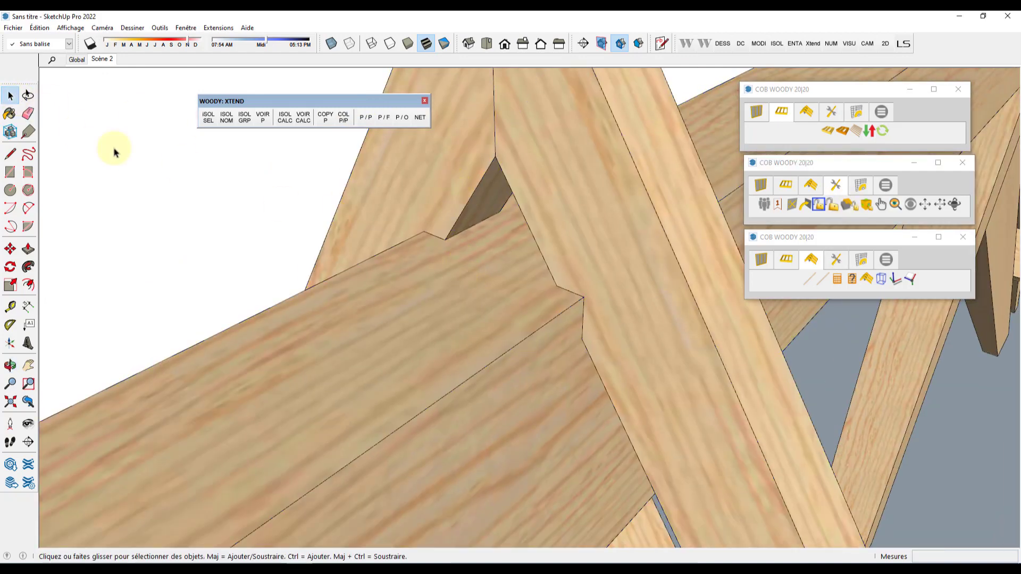
{"action": "scroll", "coordinate": [273, 268], "scroll_direction": "down", "scroll_amount": 10}
{"action": "scroll", "coordinate": [257, 308], "scroll_direction": "up", "scroll_amount": 3}
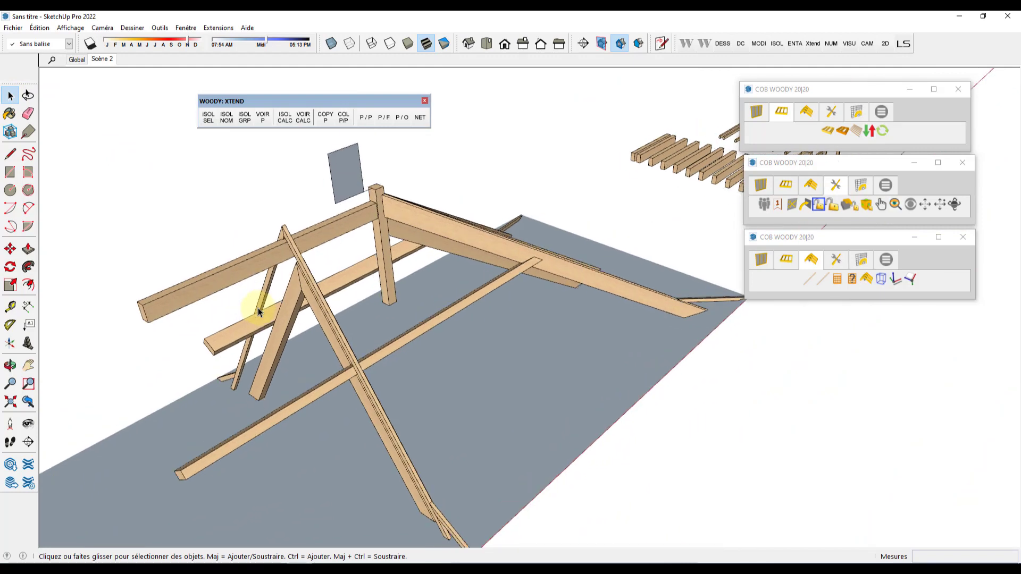
- Move the thin common rafter pair and its eave pieces 7.760 m along the red axis, close to the hip corner
{"action": "scroll", "coordinate": [248, 390], "scroll_direction": "up", "scroll_amount": 2}
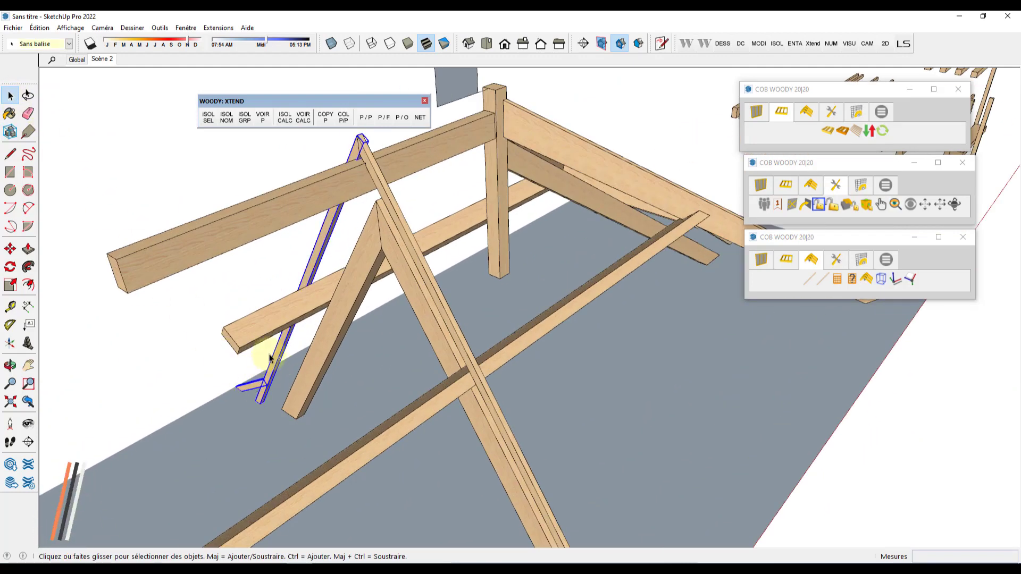
{"action": "left_click", "coordinate": [373, 169], "text": "ctrl"}
{"action": "scroll", "coordinate": [373, 169], "scroll_direction": "down", "scroll_amount": 5}
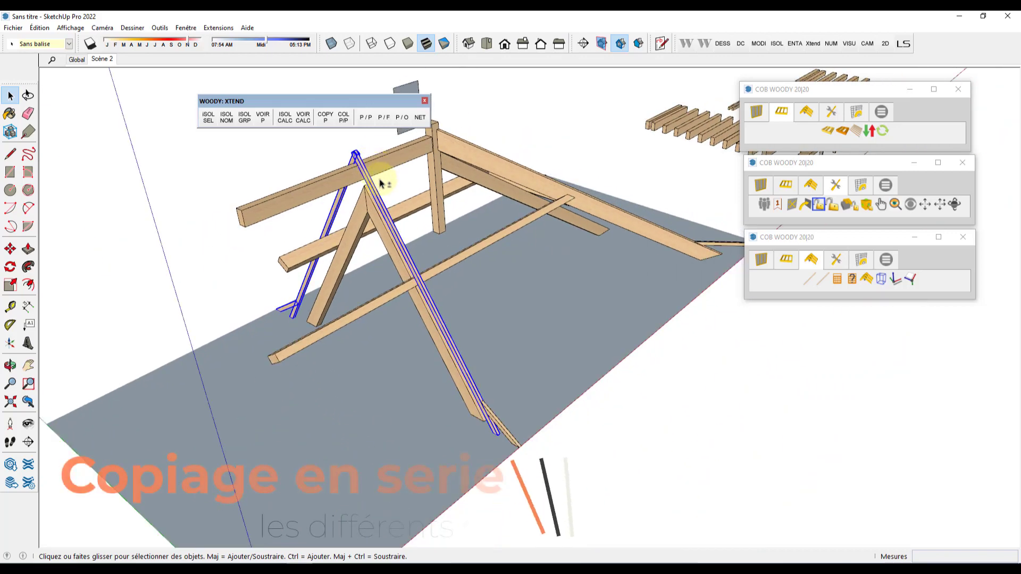
{"action": "scroll", "coordinate": [481, 365], "scroll_direction": "up", "scroll_amount": 4}
{"action": "middle_click_drag", "start_coordinate": [512, 424], "coordinate": [21, 292]}
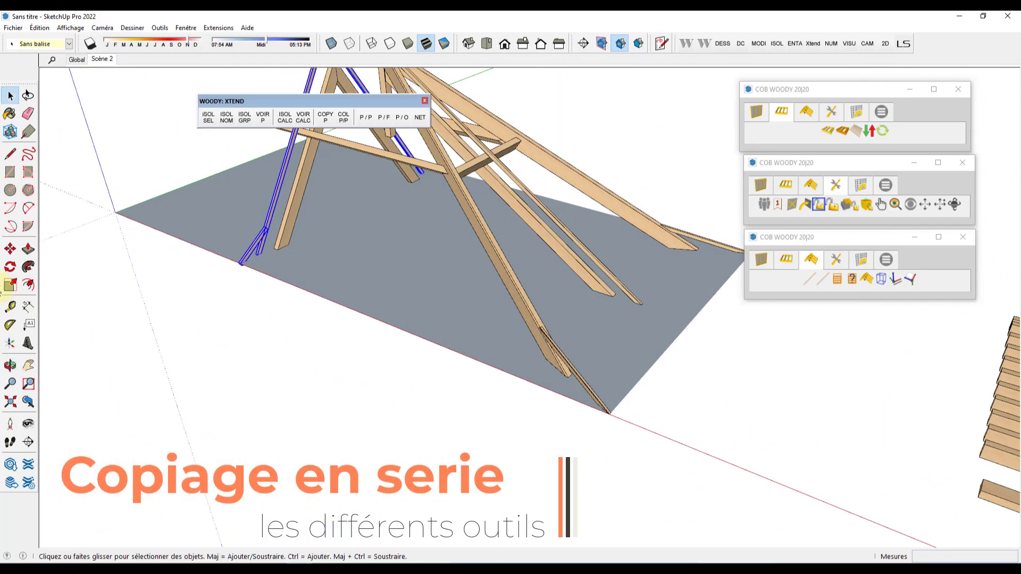
{"action": "left_click", "coordinate": [10, 248]}
{"action": "scroll", "coordinate": [223, 264], "scroll_direction": "up", "scroll_amount": 3}
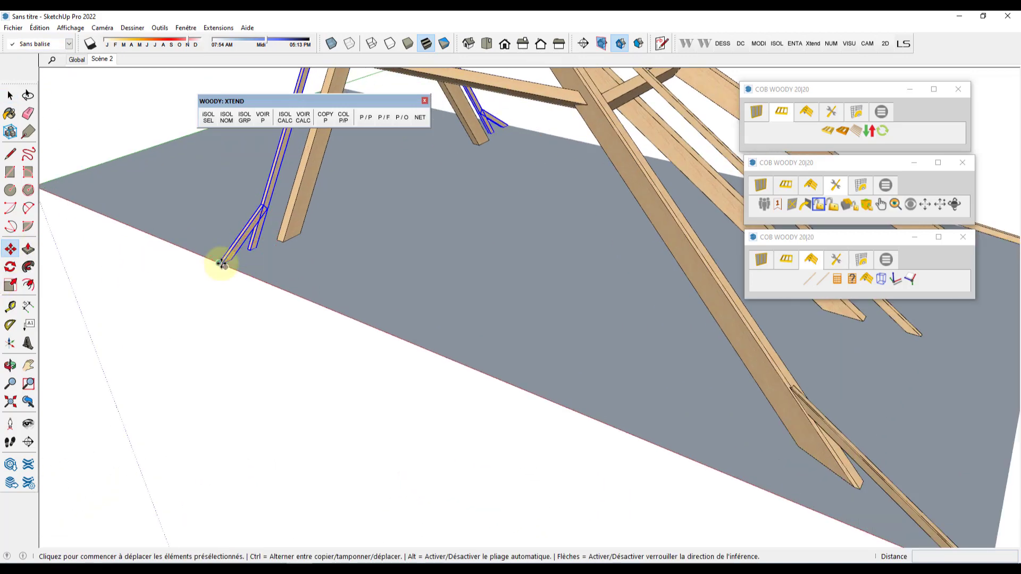
{"action": "left_click", "coordinate": [222, 264]}
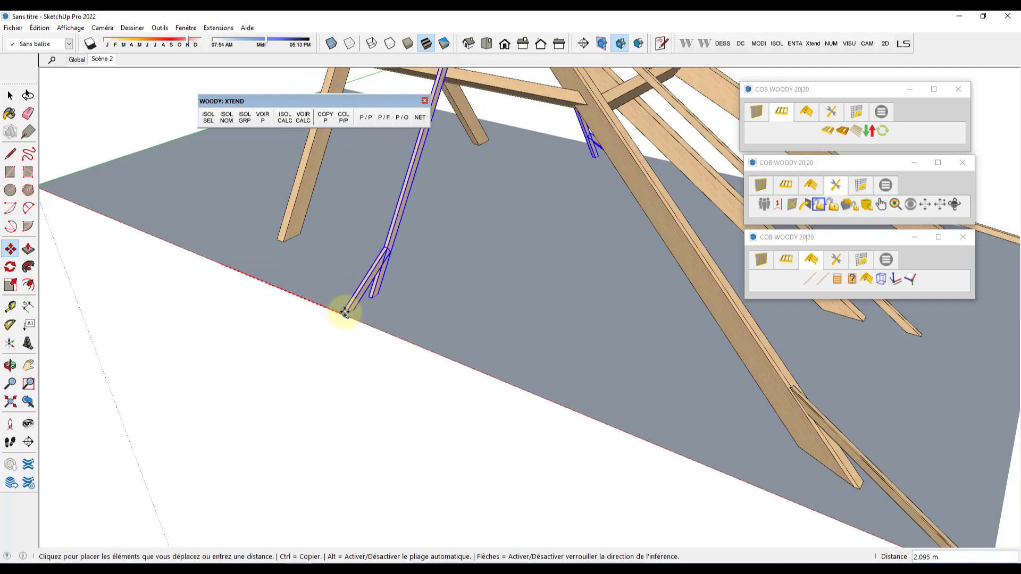
{"action": "scroll", "coordinate": [457, 349], "scroll_direction": "down", "scroll_amount": 4}
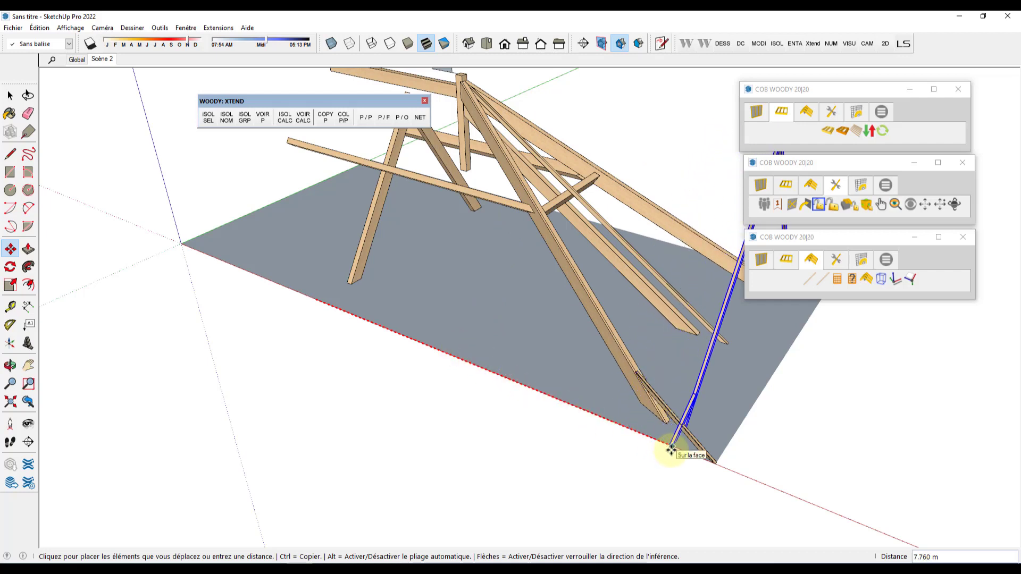
{"action": "left_click", "coordinate": [671, 450]}
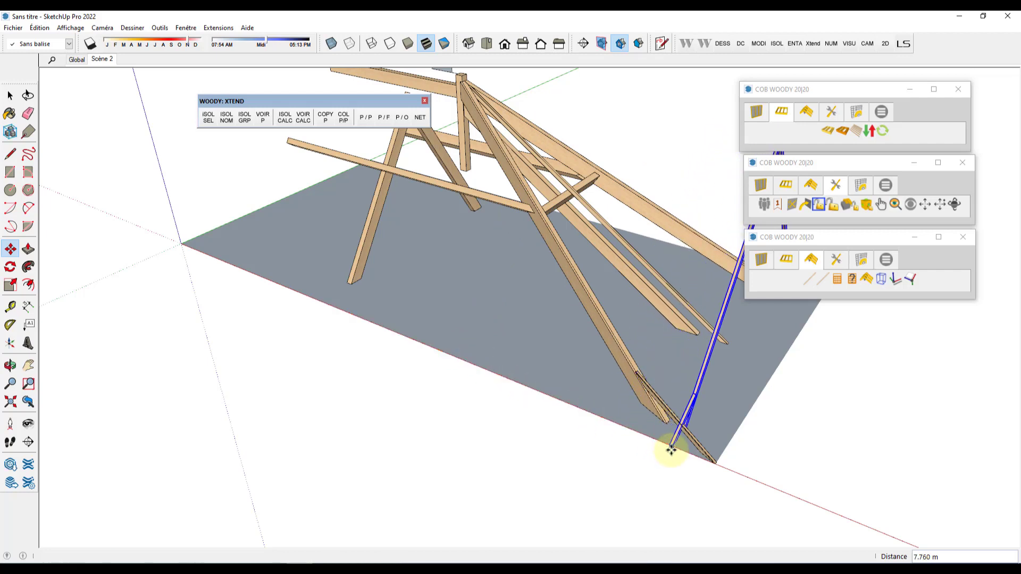
- Copy the moved rafter set back along the red axis from its lower eave endpoint
{"action": "scroll", "coordinate": [670, 448], "scroll_direction": "up", "scroll_amount": 5}
{"action": "scroll", "coordinate": [667, 434], "scroll_direction": "up", "scroll_amount": 1}
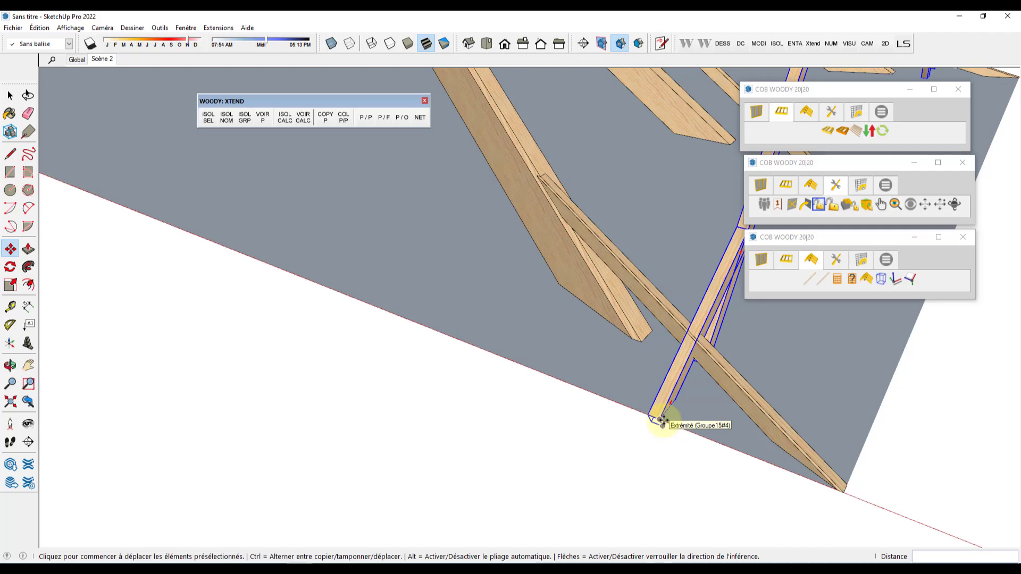
{"action": "left_click", "coordinate": [662, 421]}
{"action": "key", "text": "ctrl"}
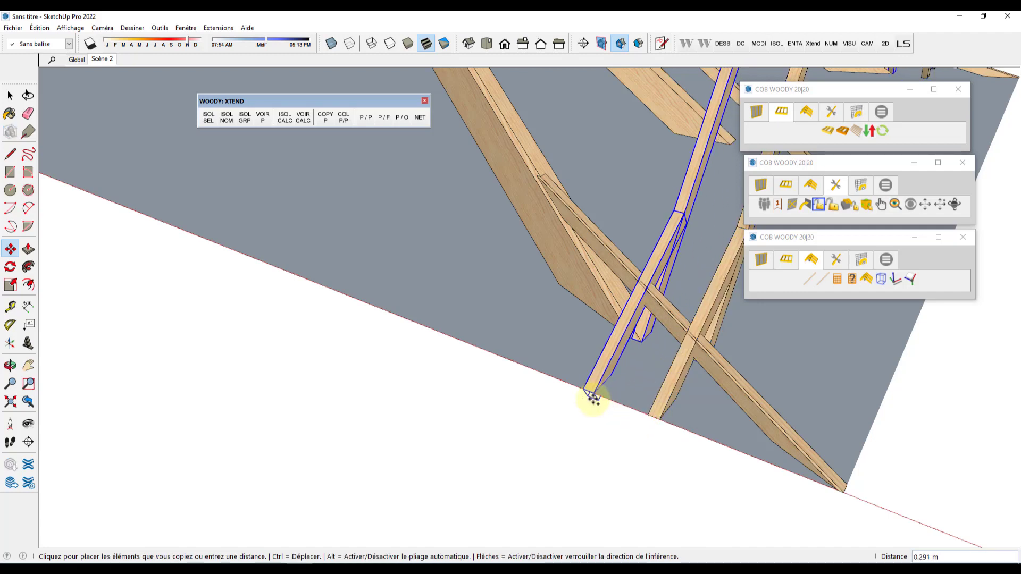
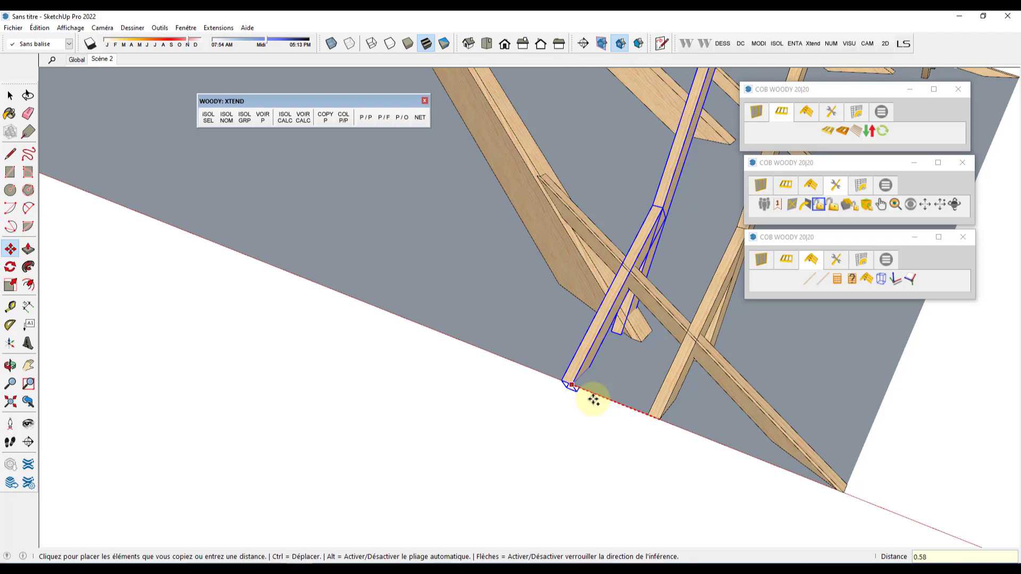
- Set the rafter set's copy distance to 0.58 and repeat the copy 25 times along the red axis
{"action": "key", "text": "Return"}
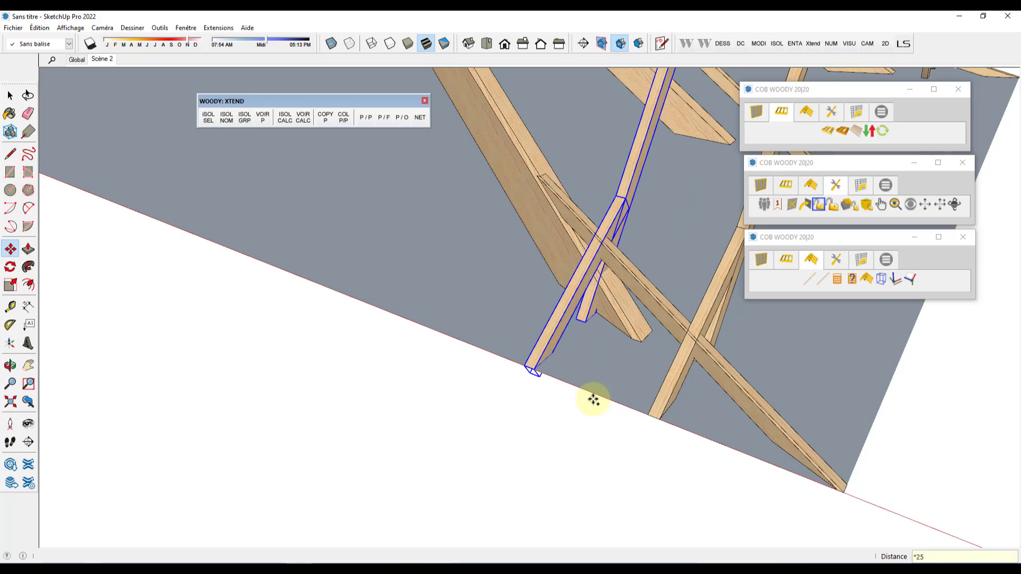
{"action": "key", "text": "Return"}
{"action": "scroll", "coordinate": [594, 400], "scroll_direction": "down", "scroll_amount": 8}
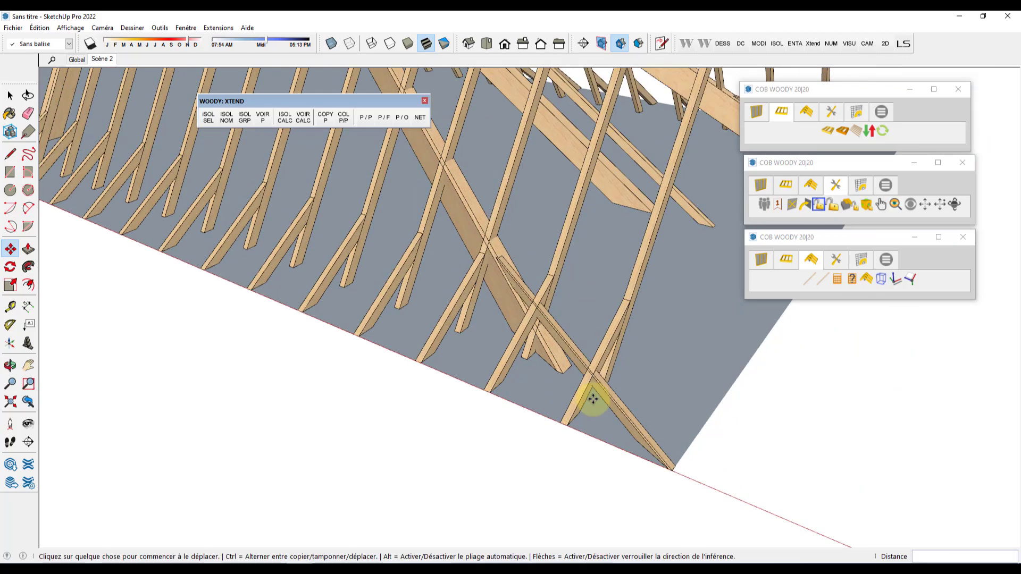
- Delete the five rafter sets lying outside the roof base beyond the origin, using a parallel-projection top view
{"action": "middle_click_drag", "start_coordinate": [593, 399], "coordinate": [511, 354]}
{"action": "scroll", "coordinate": [593, 399], "scroll_direction": "down", "scroll_amount": 4}
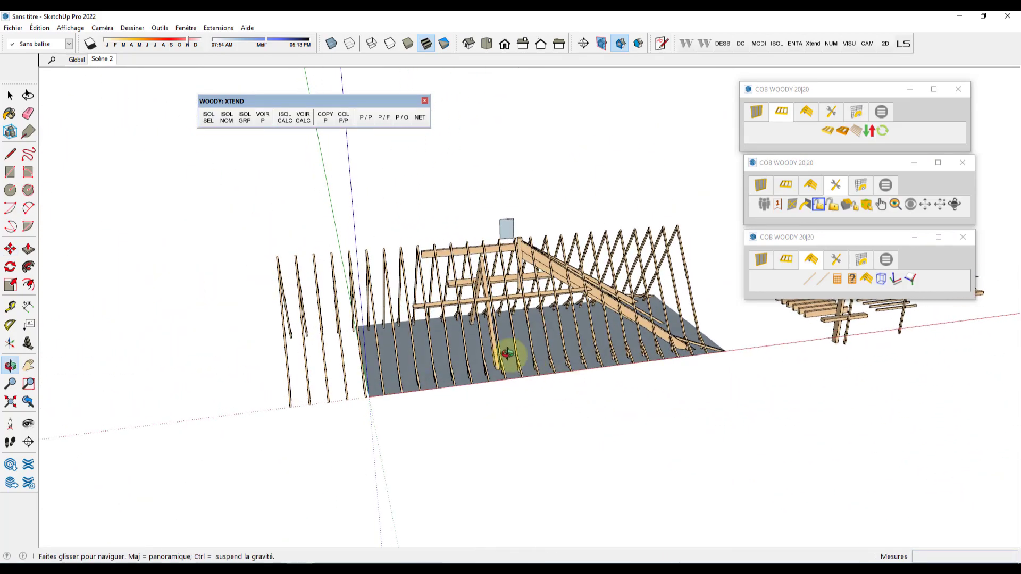
{"action": "left_click", "coordinate": [9, 93]}
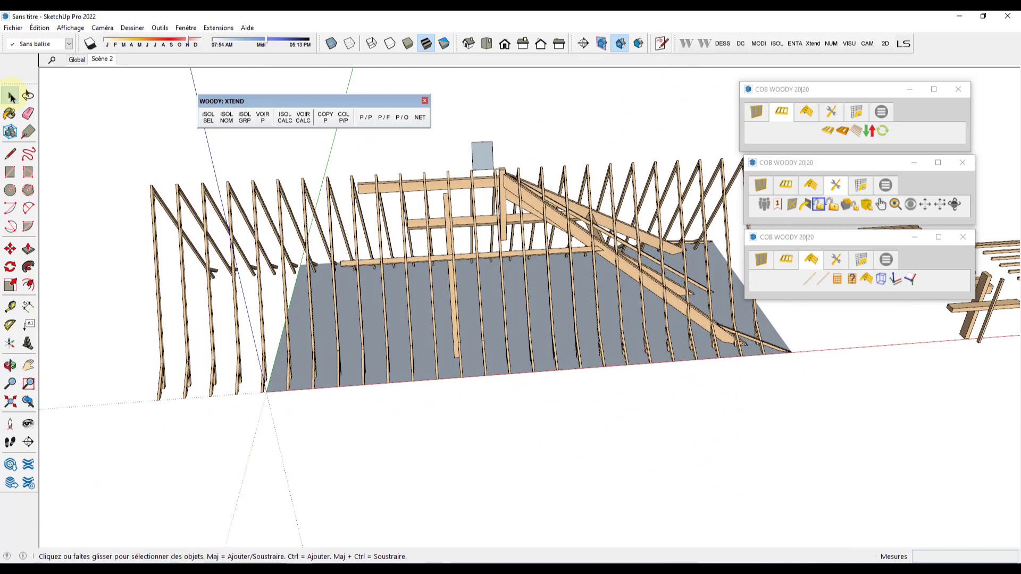
{"action": "left_click", "coordinate": [10, 95]}
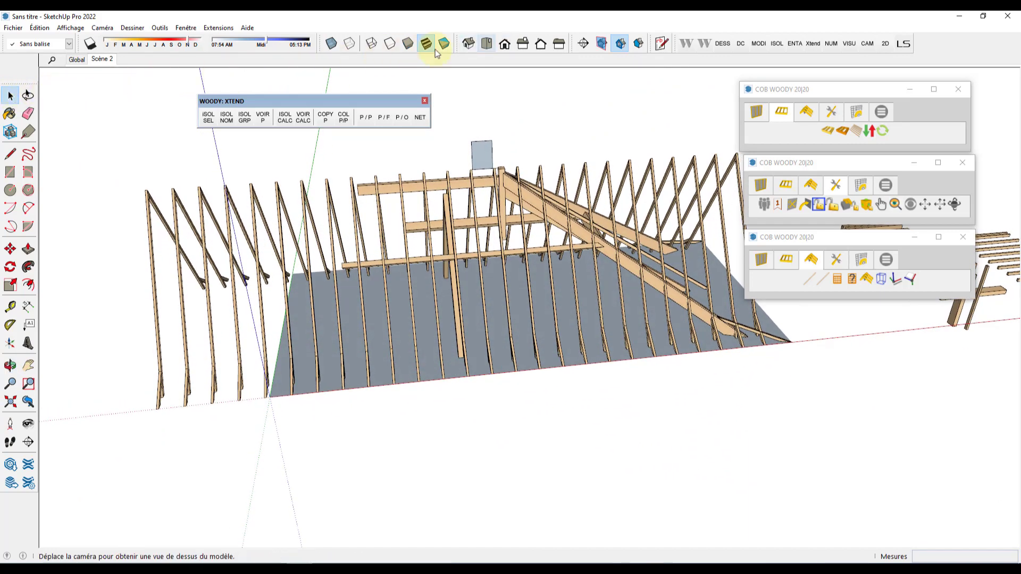
{"action": "left_click", "coordinate": [487, 43]}
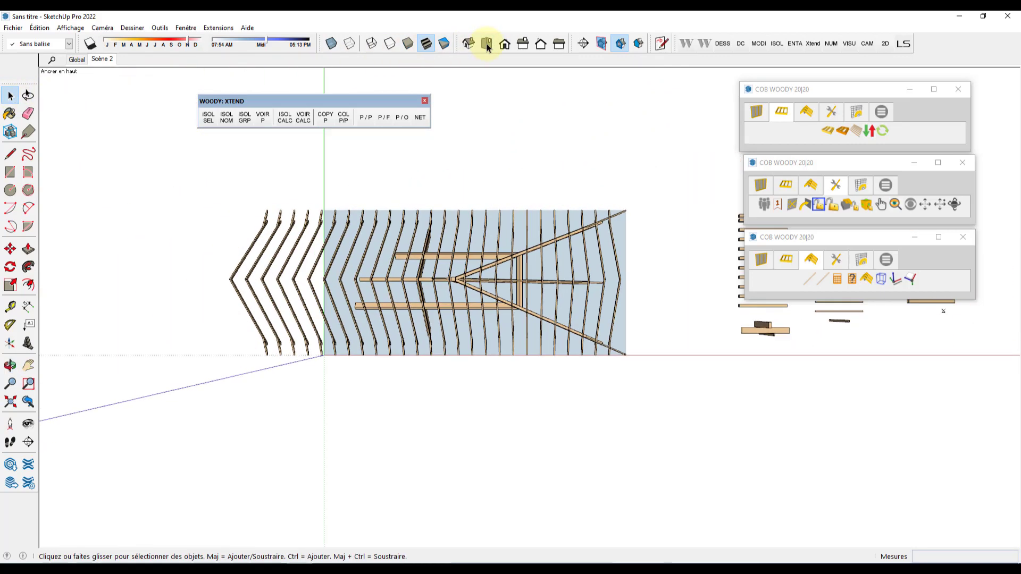
{"action": "left_click", "coordinate": [109, 30]}
{"action": "left_click", "coordinate": [137, 80]}
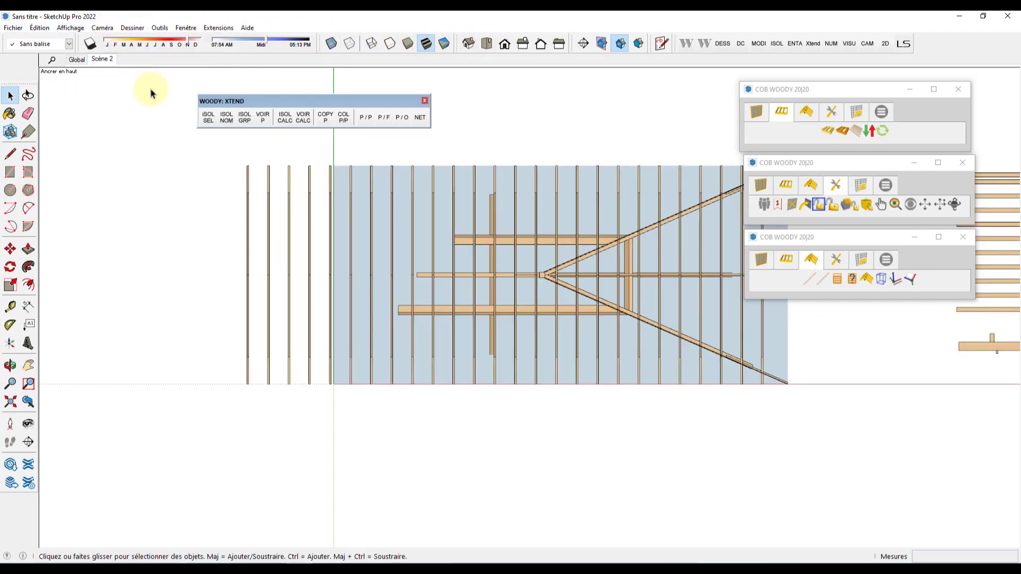
{"action": "left_click_drag", "start_coordinate": [312, 362], "coordinate": [334, 410]}
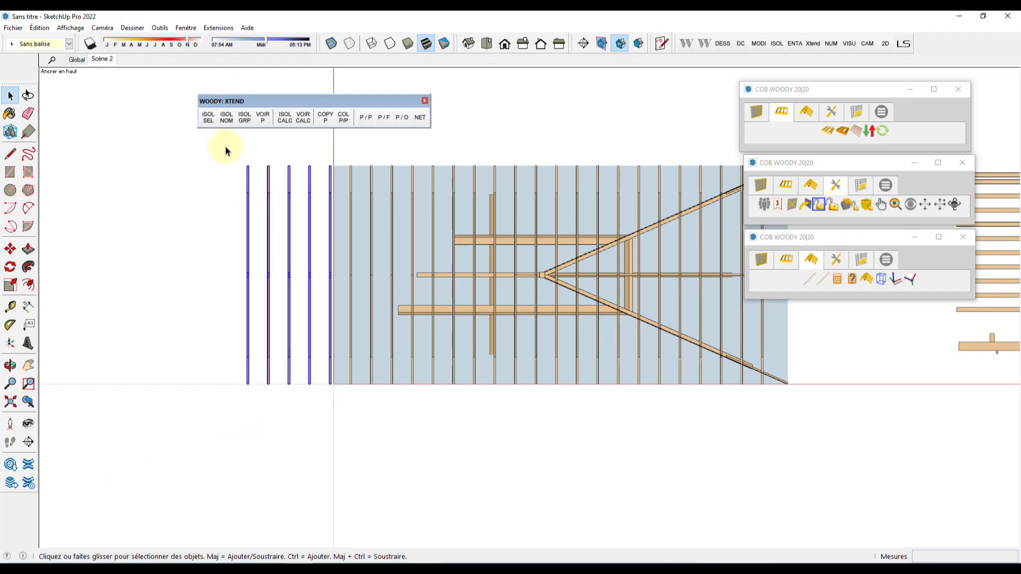
{"action": "key", "text": "Delete"}
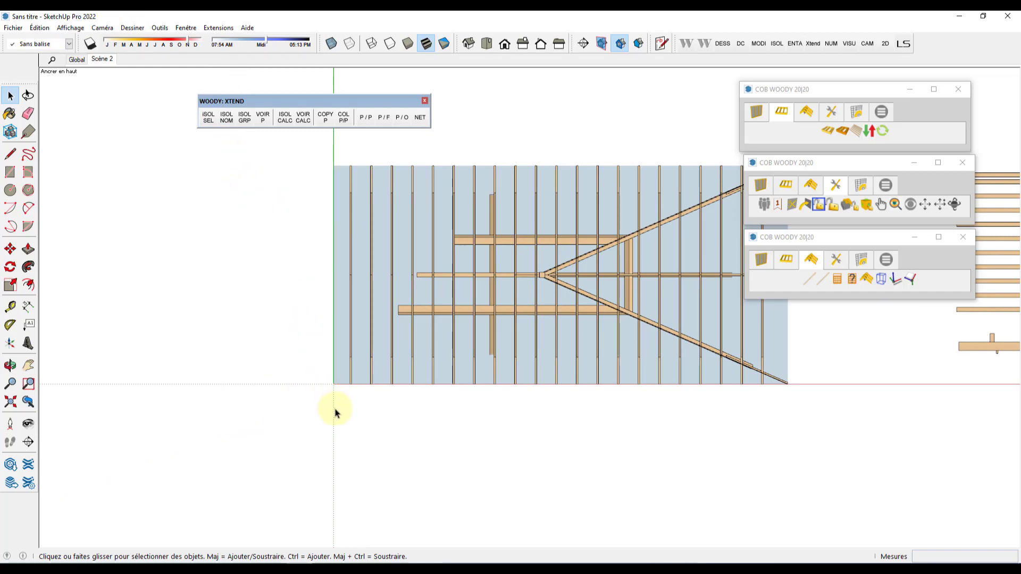
{"action": "middle_click_drag", "start_coordinate": [335, 410], "coordinate": [335, 410]}
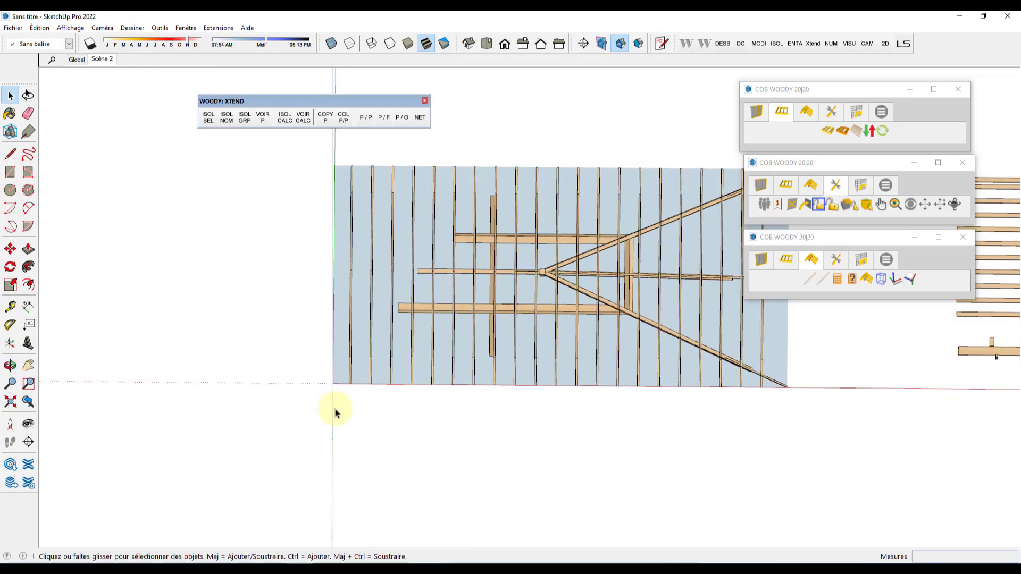
- Return to Scene 2 and make the timber pieces unique with the Woody tool
{"action": "left_click", "coordinate": [101, 60]}
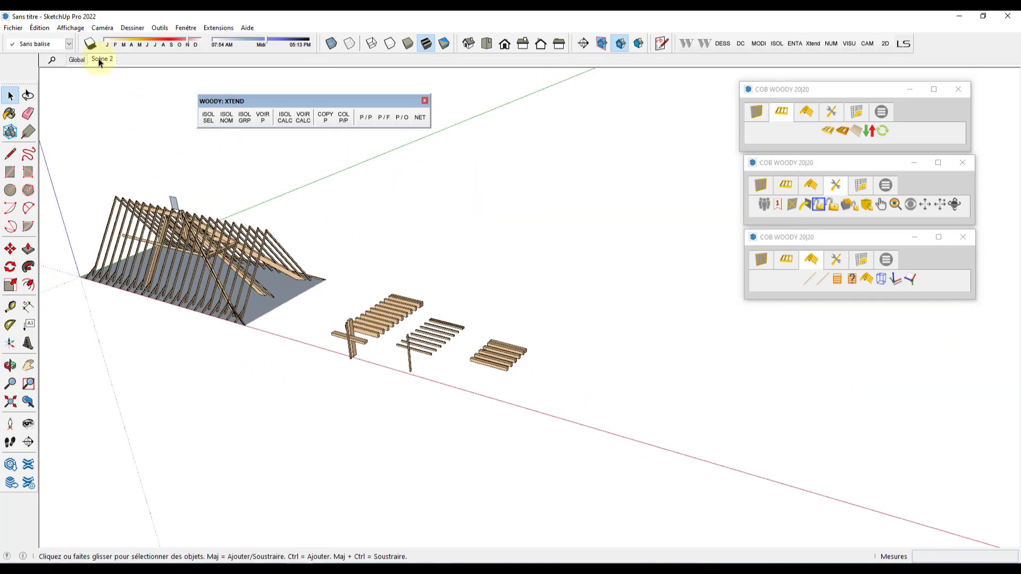
{"action": "middle_click_drag", "start_coordinate": [98, 60], "coordinate": [97, 58]}
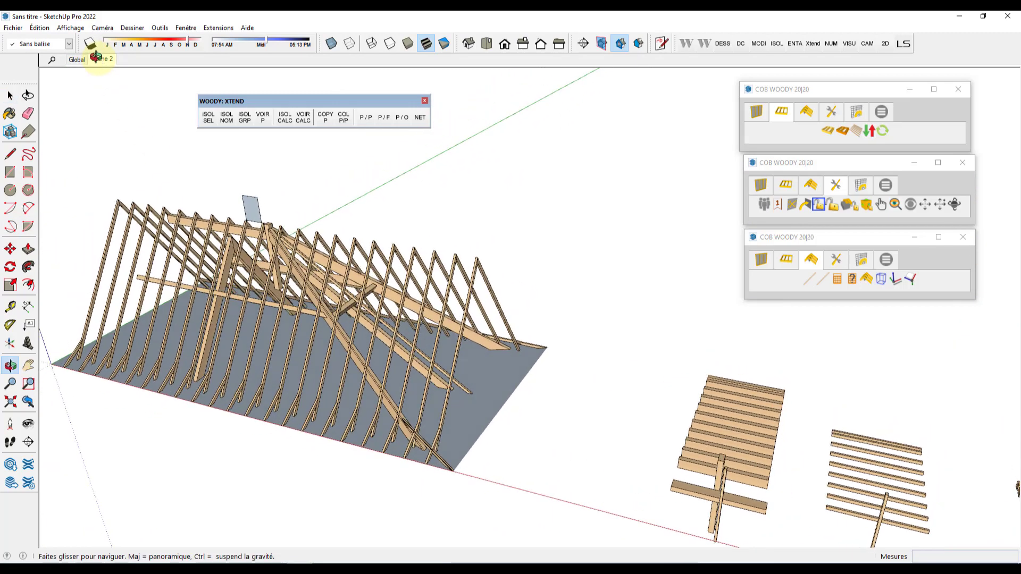
{"action": "left_click", "coordinate": [779, 206]}
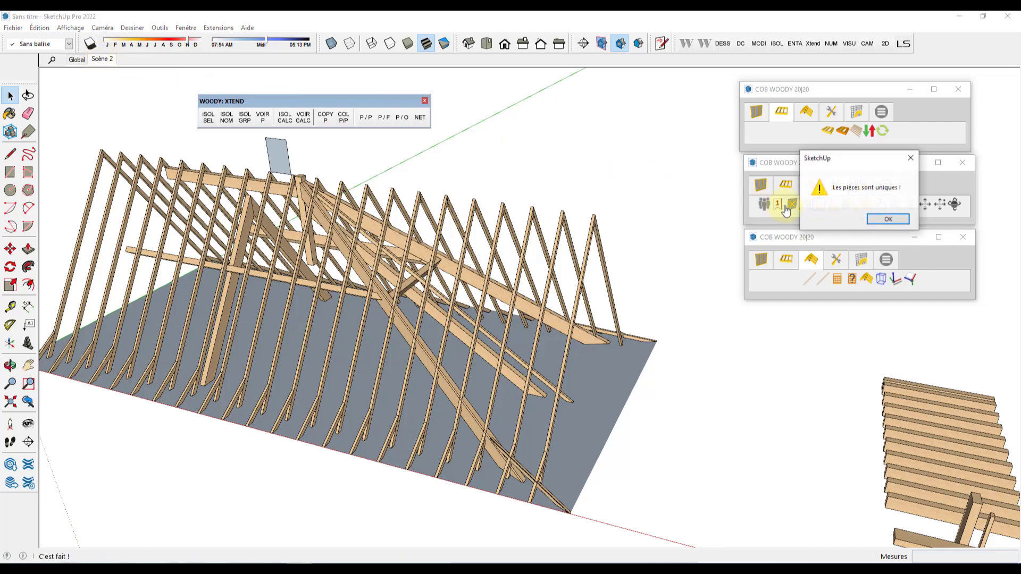
{"action": "left_click", "coordinate": [887, 219]}
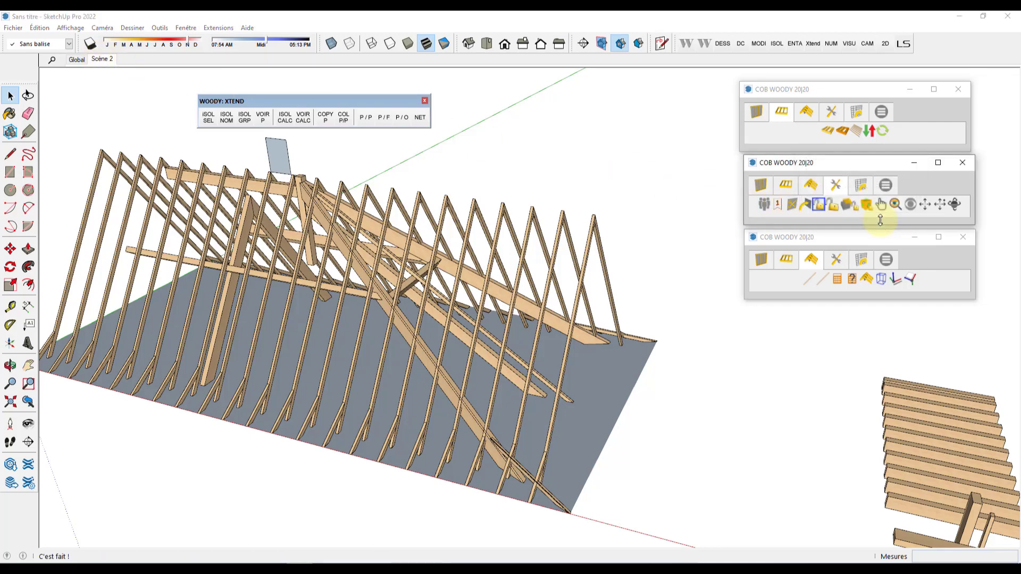
{"action": "middle_click_drag", "start_coordinate": [880, 221], "coordinate": [795, 227]}
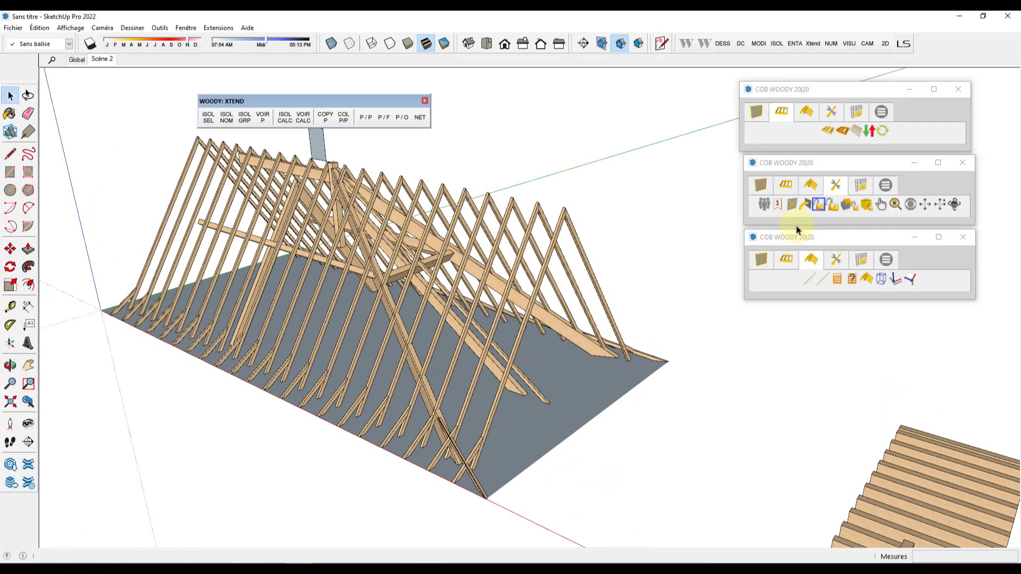
- Delete the two common rafter pairs nearest the hip end, keeping their eave pieces
{"action": "middle_click_drag", "start_coordinate": [560, 243], "coordinate": [564, 392]}
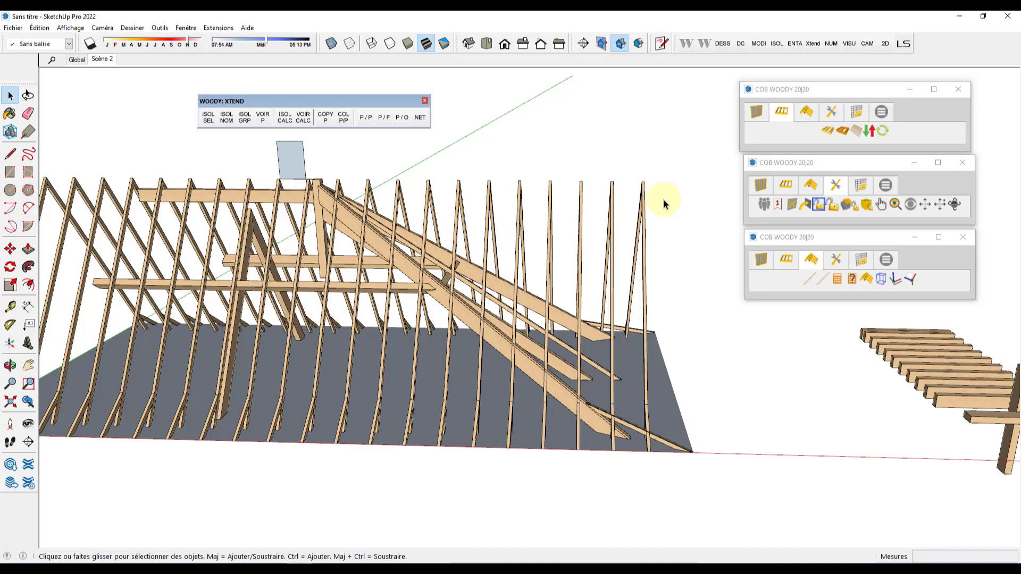
{"action": "left_click_drag", "start_coordinate": [613, 189], "coordinate": [597, 183]}
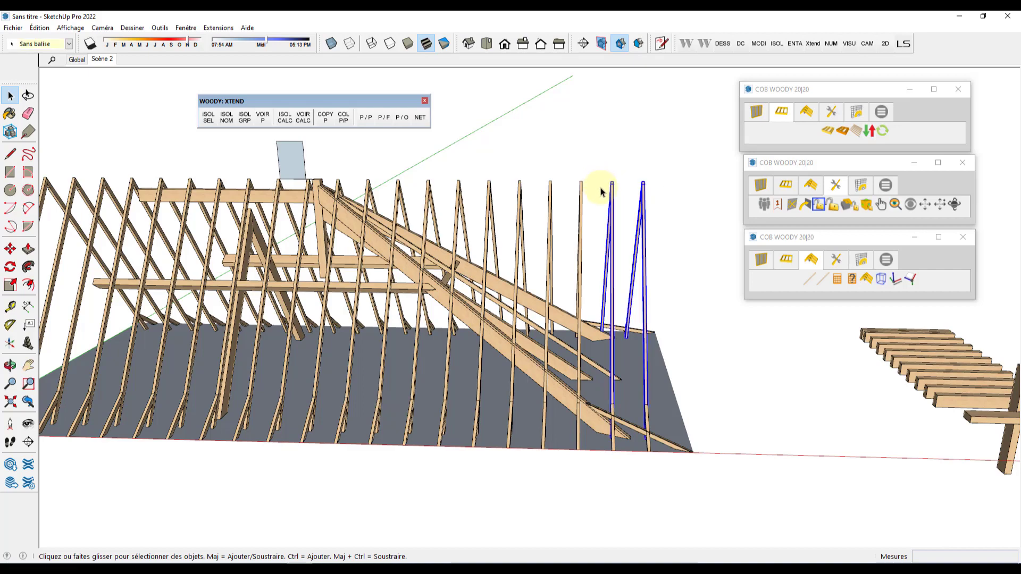
{"action": "key", "text": "Delete"}
- Trim the common rafters on the red-axis side against the hip rafter's outer face with Woody Couper/Face, removing their upper parts
{"action": "middle_click_drag", "start_coordinate": [613, 262], "coordinate": [492, 242]}
{"action": "left_click", "coordinate": [793, 209]}
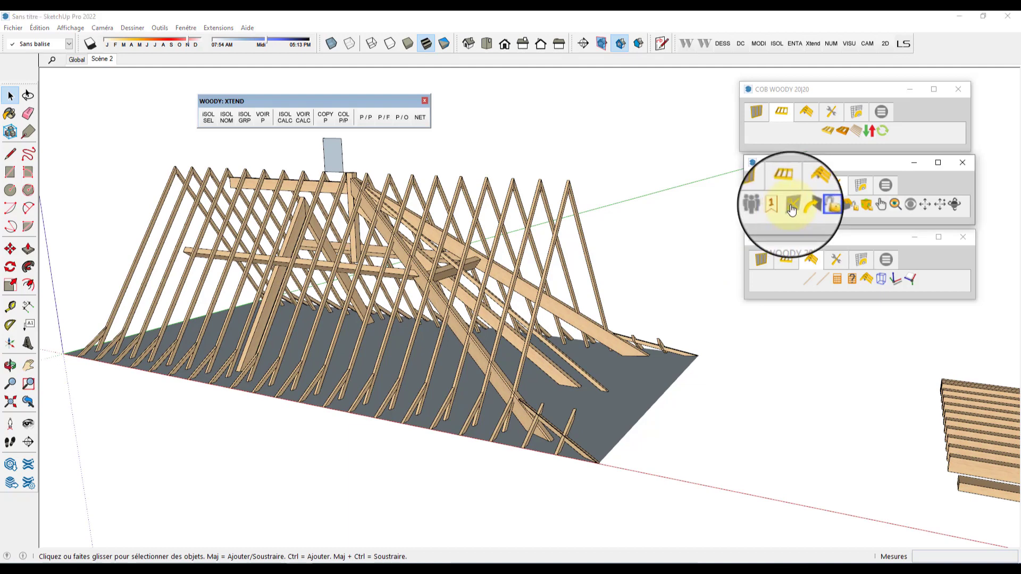
{"action": "left_click", "coordinate": [840, 207]}
{"action": "scroll", "coordinate": [477, 355], "scroll_direction": "up", "scroll_amount": 3}
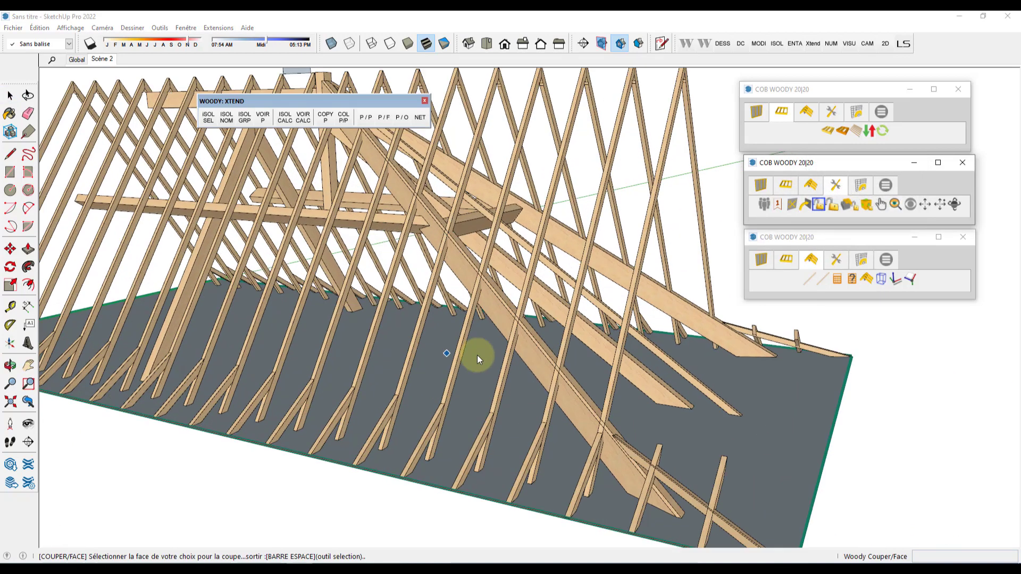
{"action": "left_click", "coordinate": [535, 356]}
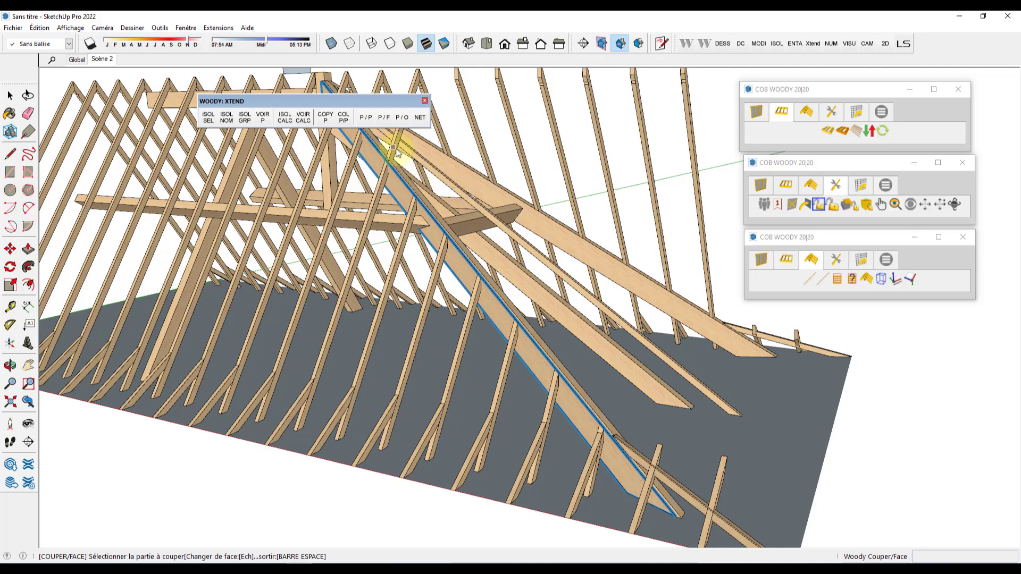
{"action": "scroll", "coordinate": [406, 162], "scroll_direction": "down", "scroll_amount": 3}
{"action": "scroll", "coordinate": [415, 151], "scroll_direction": "up", "scroll_amount": 3}
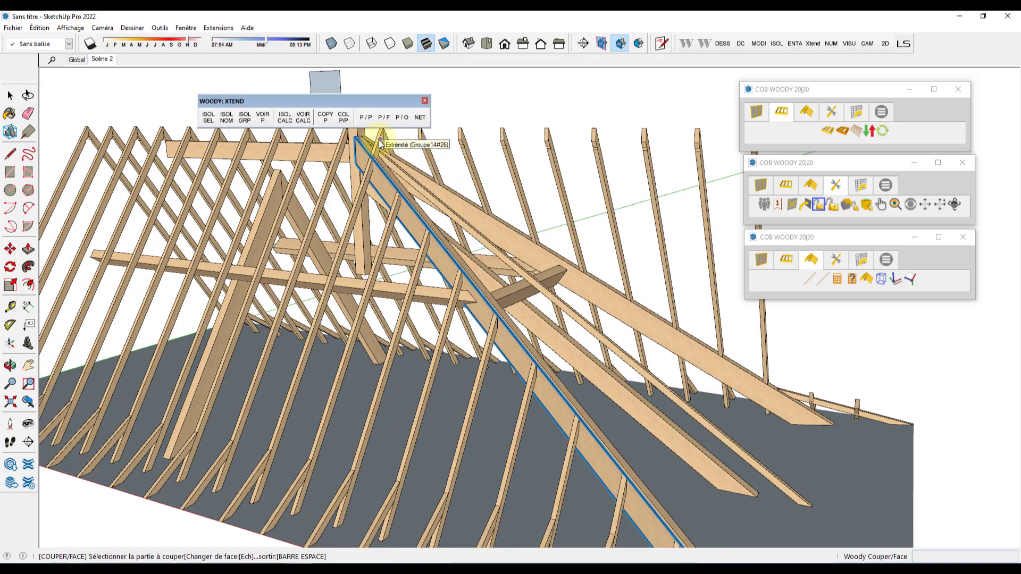
{"action": "scroll", "coordinate": [380, 144], "scroll_direction": "down", "scroll_amount": 5}
- Cut the upper parts off the common rafters crossing the opposite hip rafter, using its outer side face
{"action": "middle_click_drag", "start_coordinate": [326, 155], "coordinate": [59, 255]}
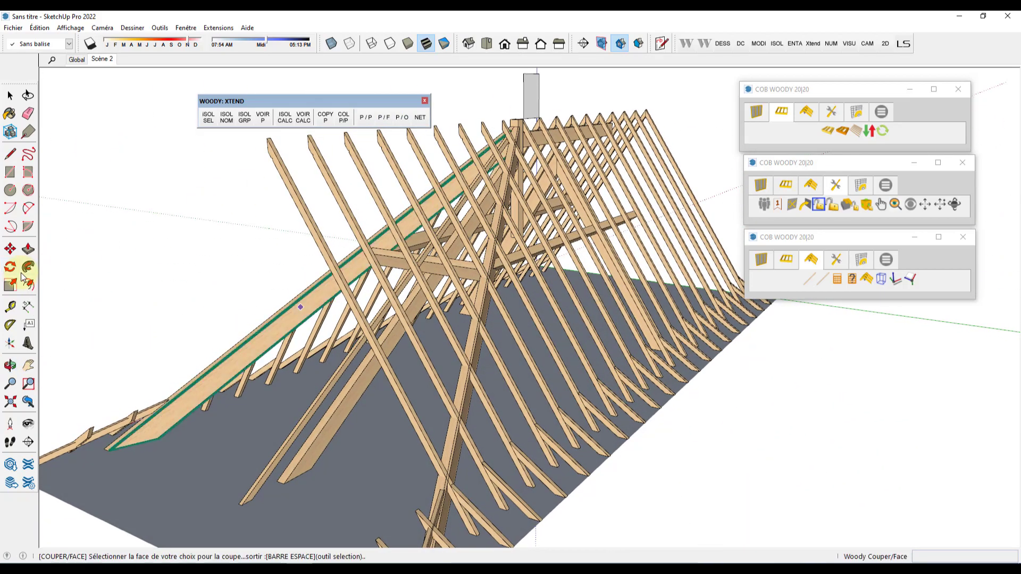
{"action": "middle_click_drag", "start_coordinate": [540, 400], "coordinate": [75, 278]}
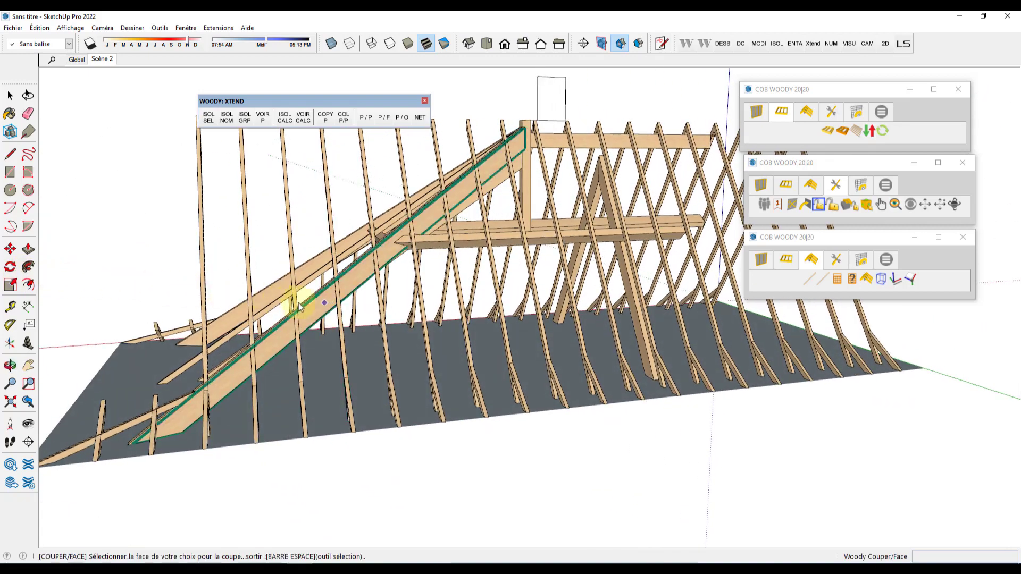
{"action": "left_click", "coordinate": [200, 232]}
{"action": "left_click", "coordinate": [248, 222]}
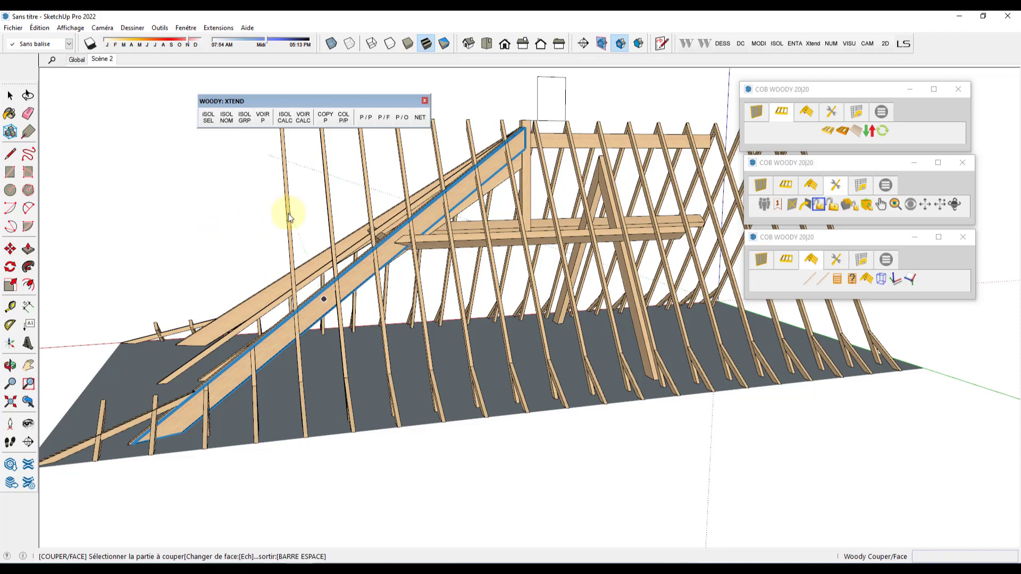
{"action": "left_click", "coordinate": [290, 214]}
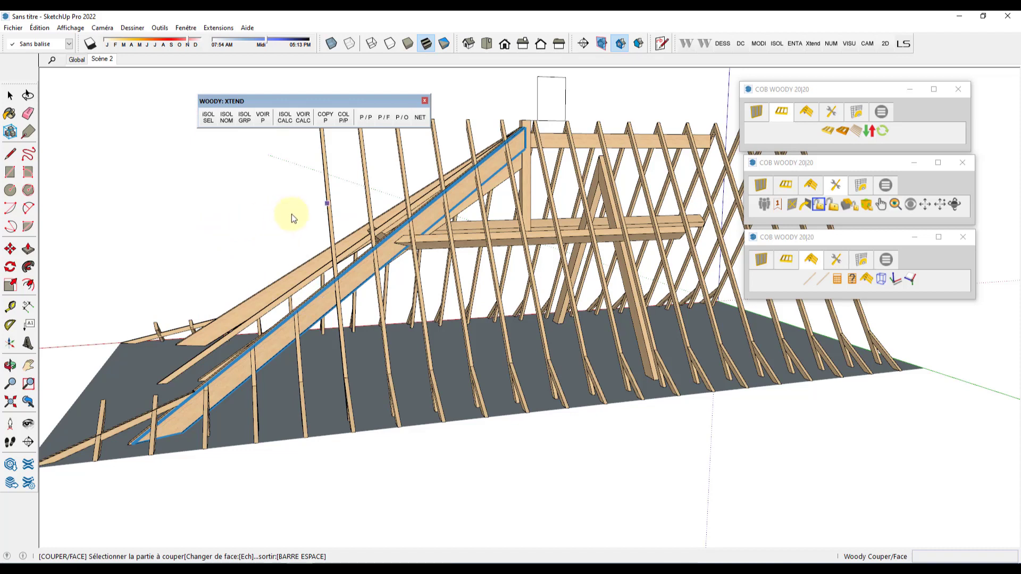
{"action": "left_click", "coordinate": [330, 203]}
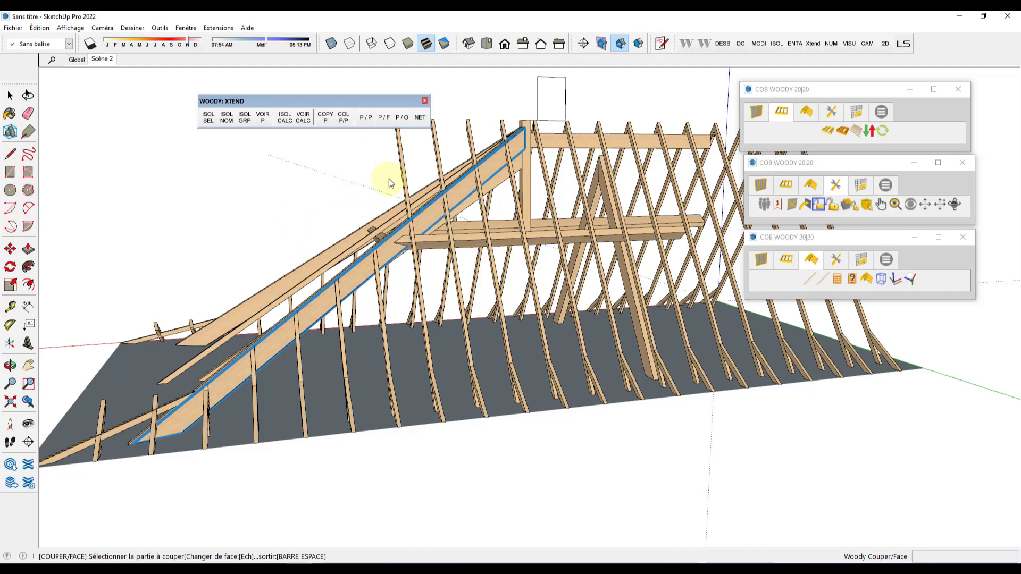
{"action": "left_click", "coordinate": [435, 155]}
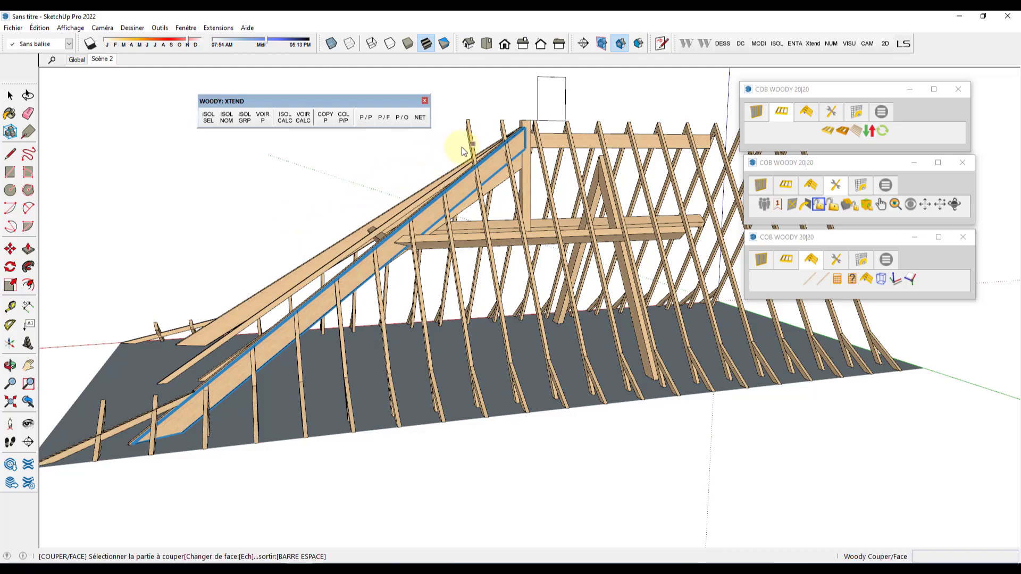
- Trim the two eave pieces at the corner opposite the red axis against the side face of the hip eave piece
{"action": "scroll", "coordinate": [502, 130], "scroll_direction": "up", "scroll_amount": 2}
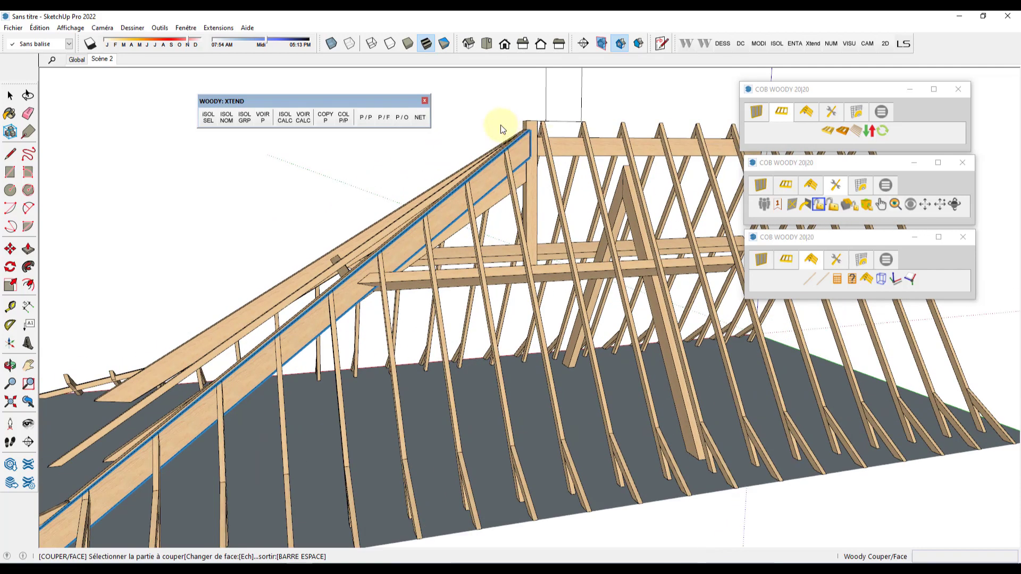
{"action": "scroll", "coordinate": [503, 131], "scroll_direction": "down", "scroll_amount": 4}
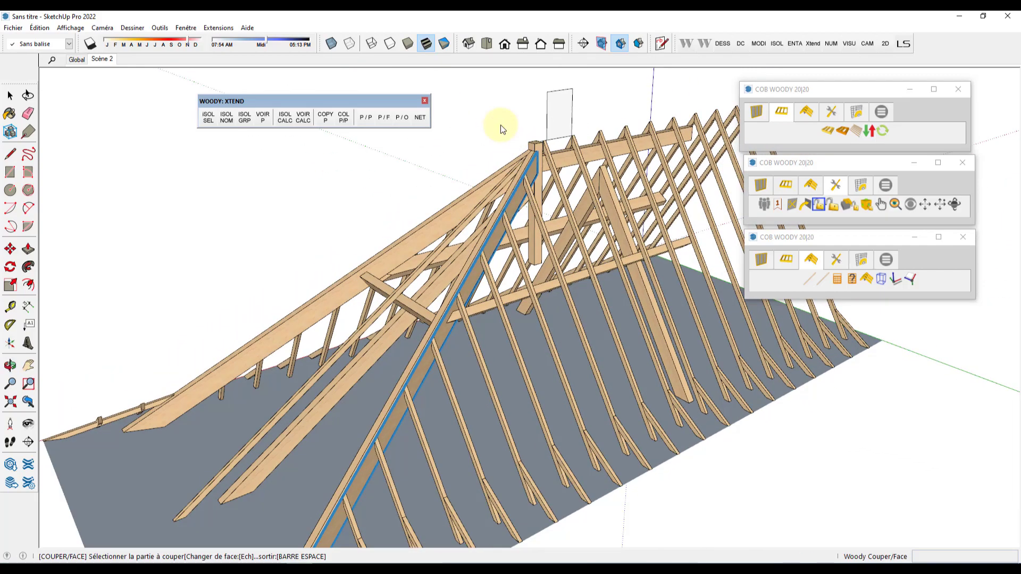
{"action": "middle_click_drag", "start_coordinate": [489, 159], "coordinate": [410, 342]}
{"action": "scroll", "coordinate": [405, 366], "scroll_direction": "up", "scroll_amount": 3}
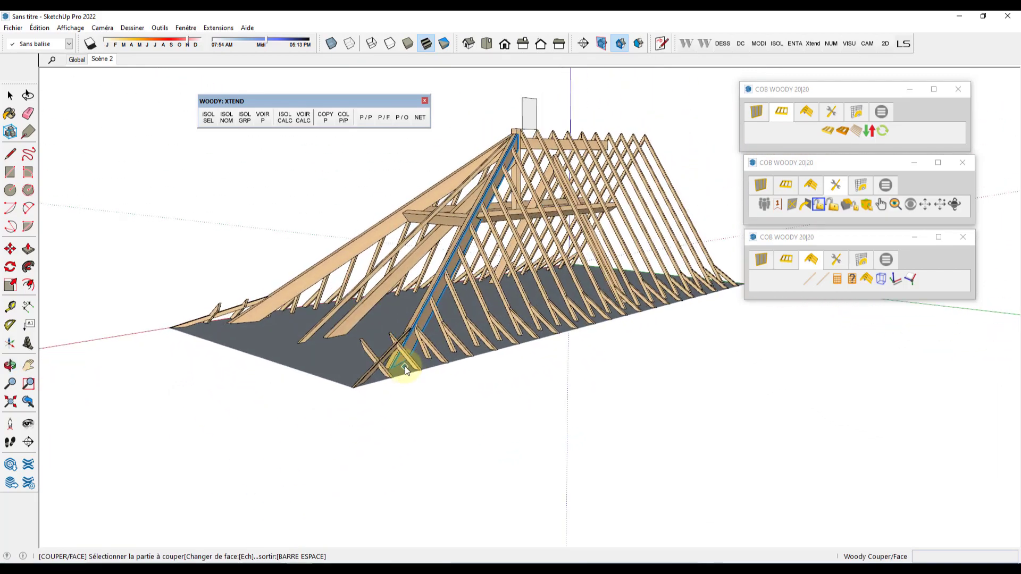
{"action": "scroll", "coordinate": [404, 366], "scroll_direction": "up", "scroll_amount": 1}
{"action": "left_click", "coordinate": [404, 366]}
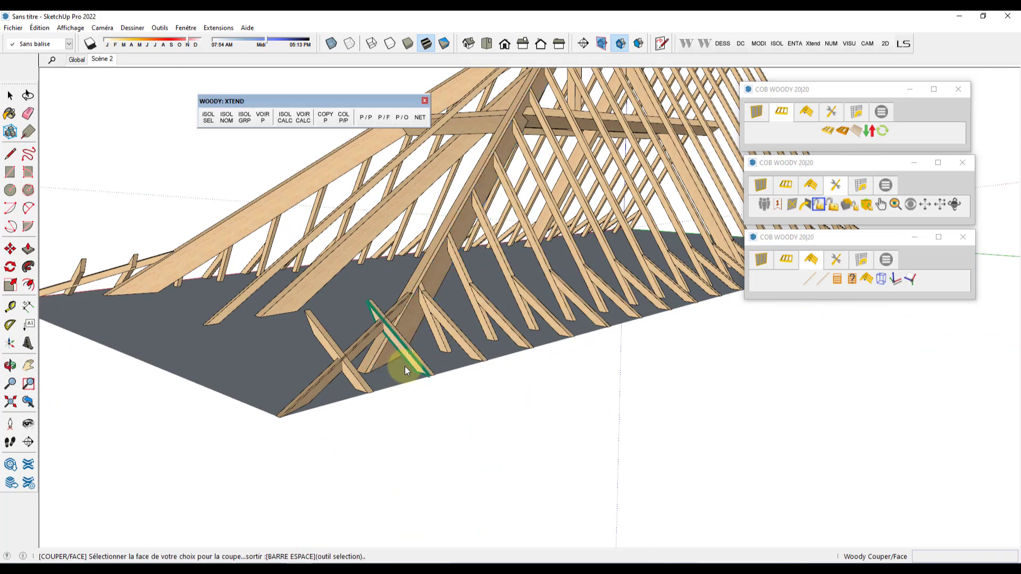
{"action": "scroll", "coordinate": [404, 366], "scroll_direction": "up", "scroll_amount": 2}
{"action": "scroll", "coordinate": [393, 346], "scroll_direction": "up", "scroll_amount": 2}
{"action": "left_click", "coordinate": [378, 321]}
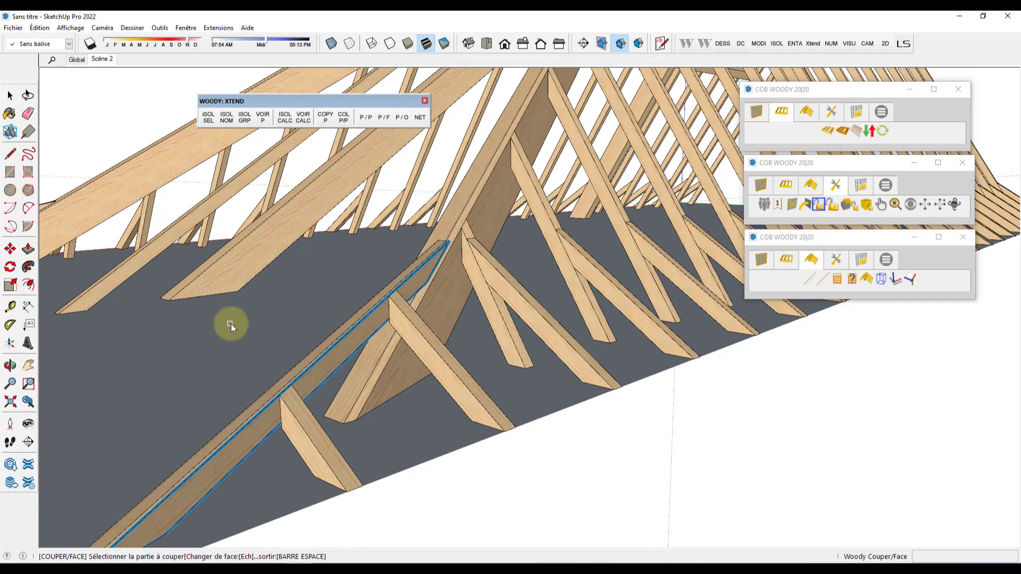
- Cut the two eave pieces at the red-axis corner along the hip eave piece's face, removing their protruding ends
{"action": "middle_click_drag", "start_coordinate": [252, 325], "coordinate": [361, 333]}
{"action": "scroll", "coordinate": [362, 333], "scroll_direction": "down", "scroll_amount": 4}
{"action": "scroll", "coordinate": [361, 333], "scroll_direction": "down", "scroll_amount": 3}
{"action": "scroll", "coordinate": [361, 333], "scroll_direction": "up", "scroll_amount": 2}
{"action": "key", "text": "Escape"}
{"action": "scroll", "coordinate": [362, 333], "scroll_direction": "up", "scroll_amount": 3}
{"action": "scroll", "coordinate": [373, 334], "scroll_direction": "up", "scroll_amount": 2}
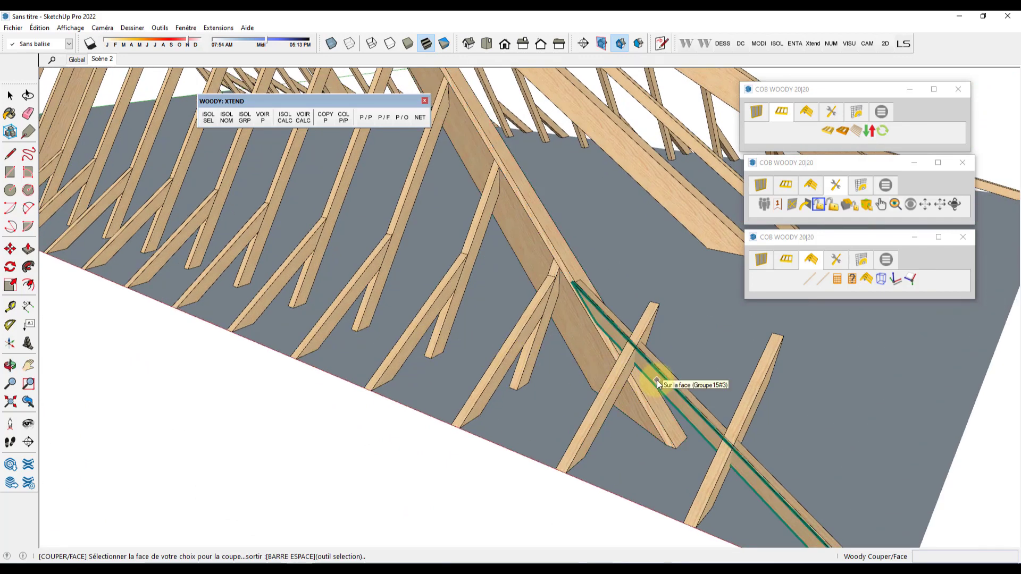
{"action": "left_click", "coordinate": [656, 360]}
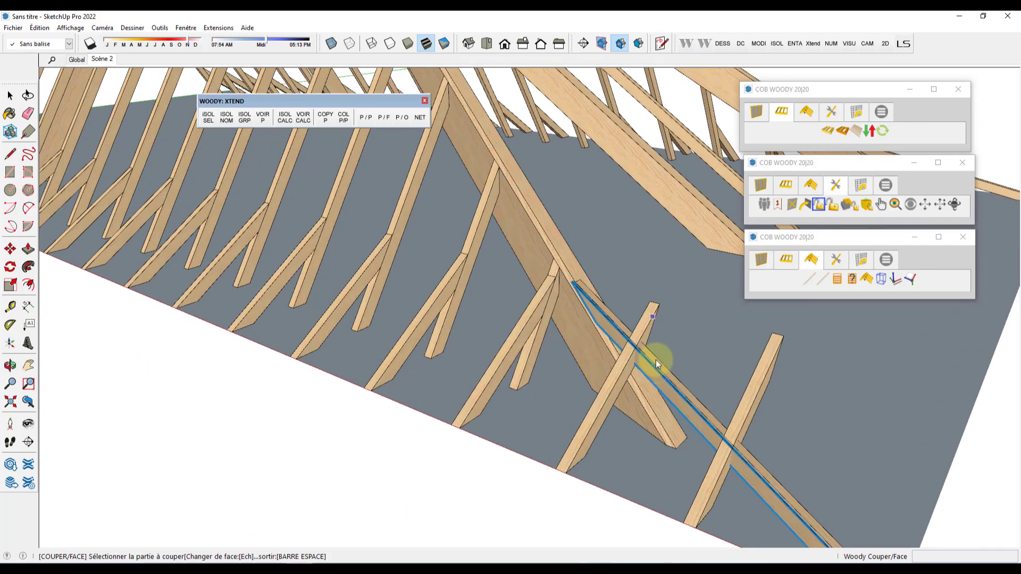
{"action": "left_click", "coordinate": [754, 385]}
{"action": "middle_click_drag", "start_coordinate": [754, 384], "coordinate": [261, 393]}
{"action": "scroll", "coordinate": [261, 393], "scroll_direction": "down", "scroll_amount": 4}
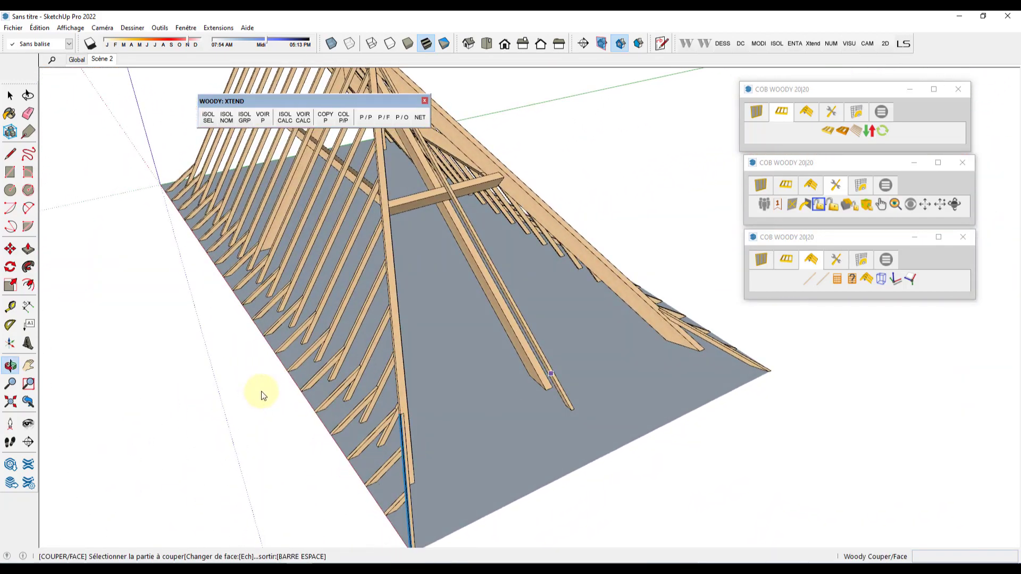
- Show the Global scene and make all the timber pieces in the model unique
{"action": "left_click", "coordinate": [76, 61]}
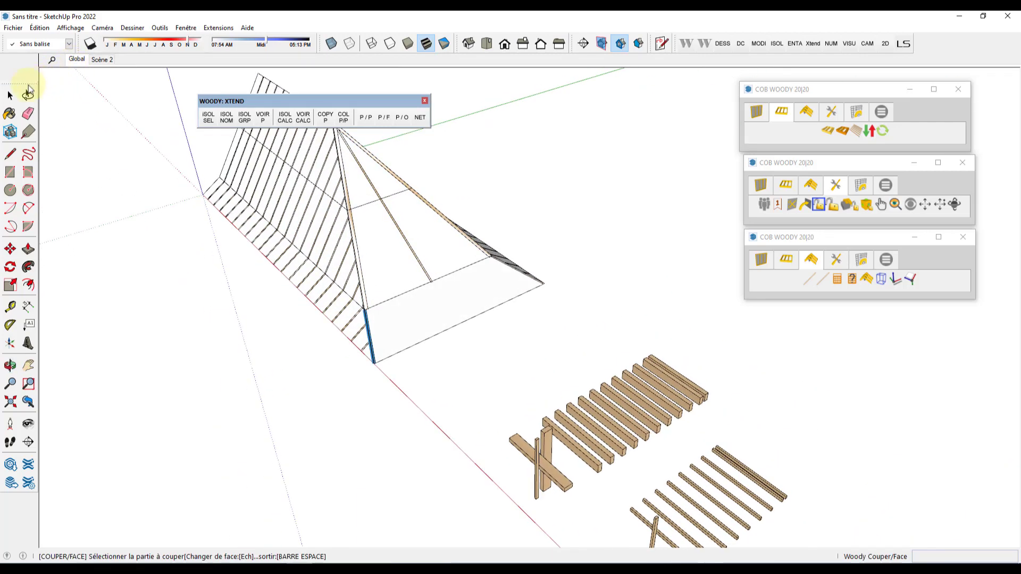
{"action": "left_click", "coordinate": [9, 95]}
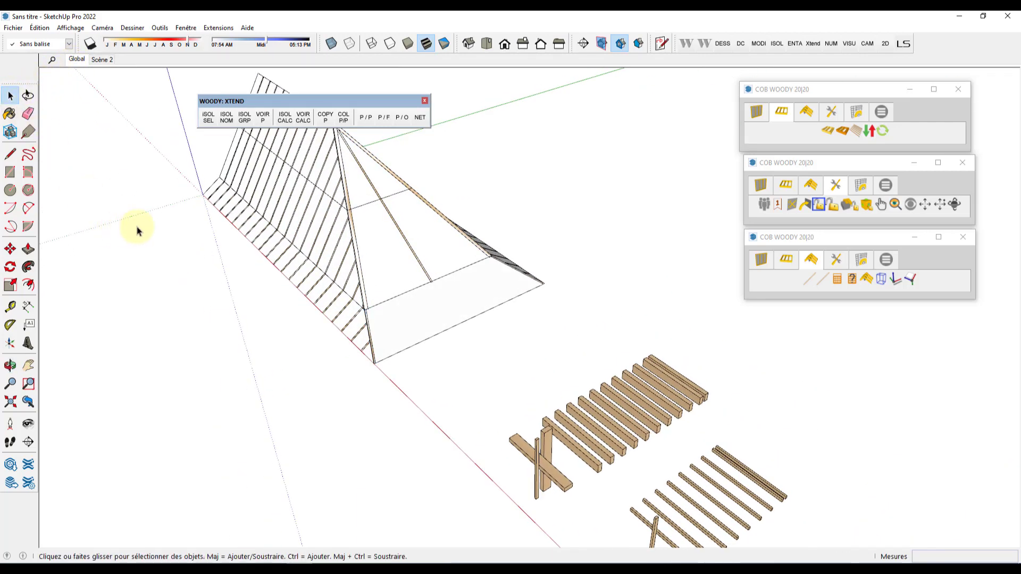
{"action": "left_click", "coordinate": [779, 205]}
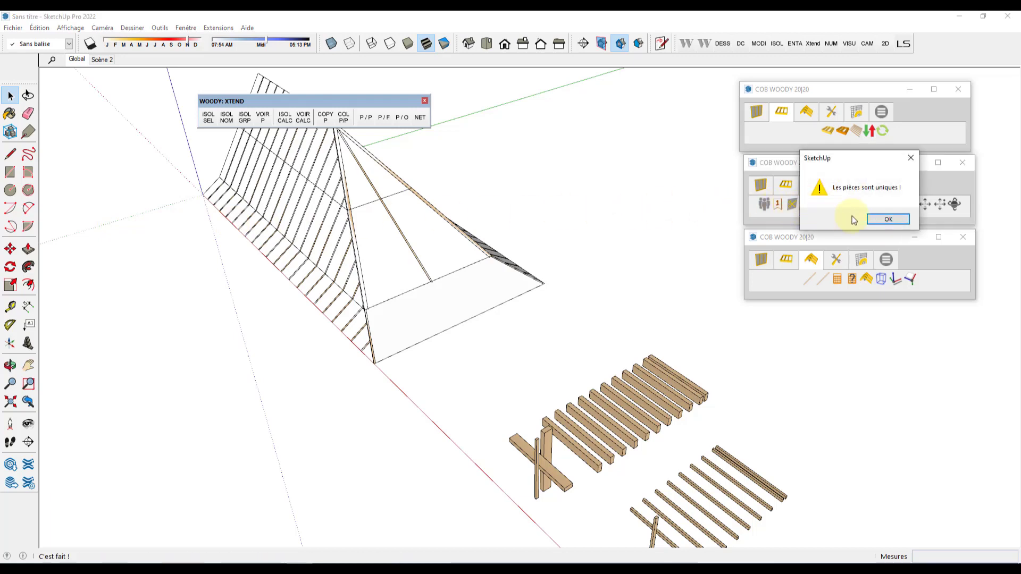
{"action": "left_click", "coordinate": [873, 219]}
- Copy the thin upright piece at the front of the middle timber stack to the clipboard
{"action": "scroll", "coordinate": [870, 224], "scroll_direction": "down", "scroll_amount": 4}
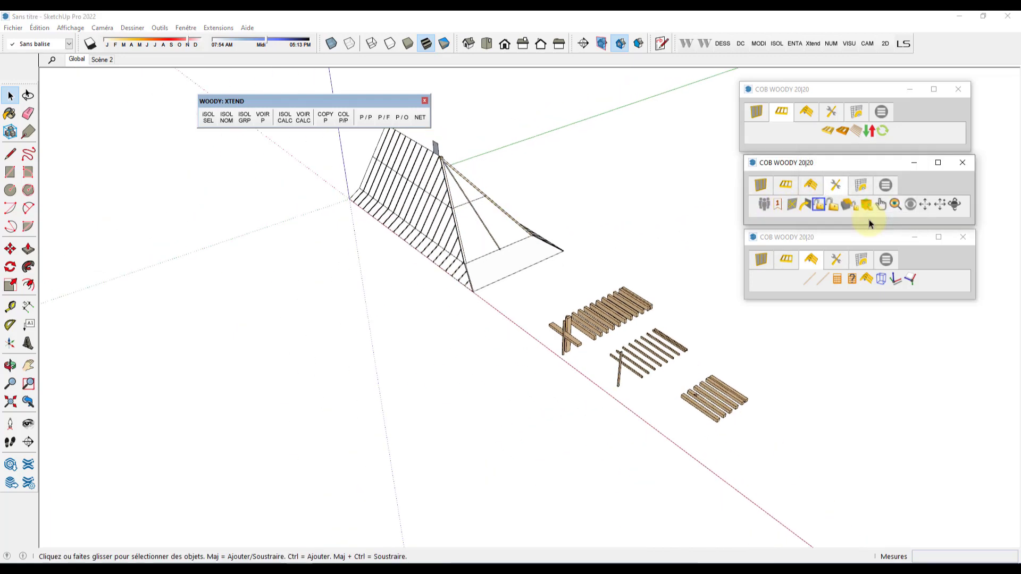
{"action": "scroll", "coordinate": [642, 363], "scroll_direction": "up", "scroll_amount": 5}
{"action": "left_click", "coordinate": [611, 366]}
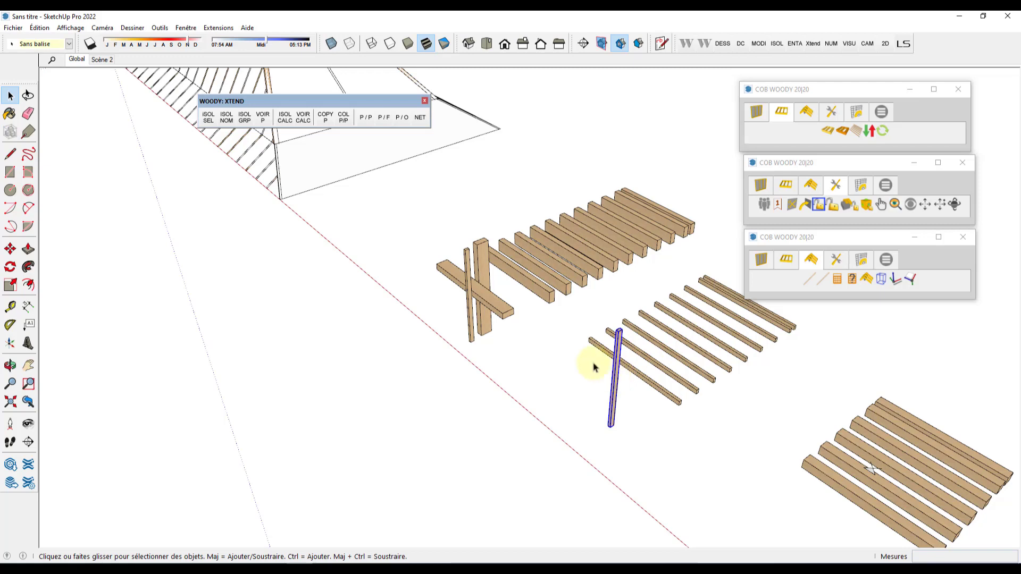
{"action": "left_click", "coordinate": [43, 30]}
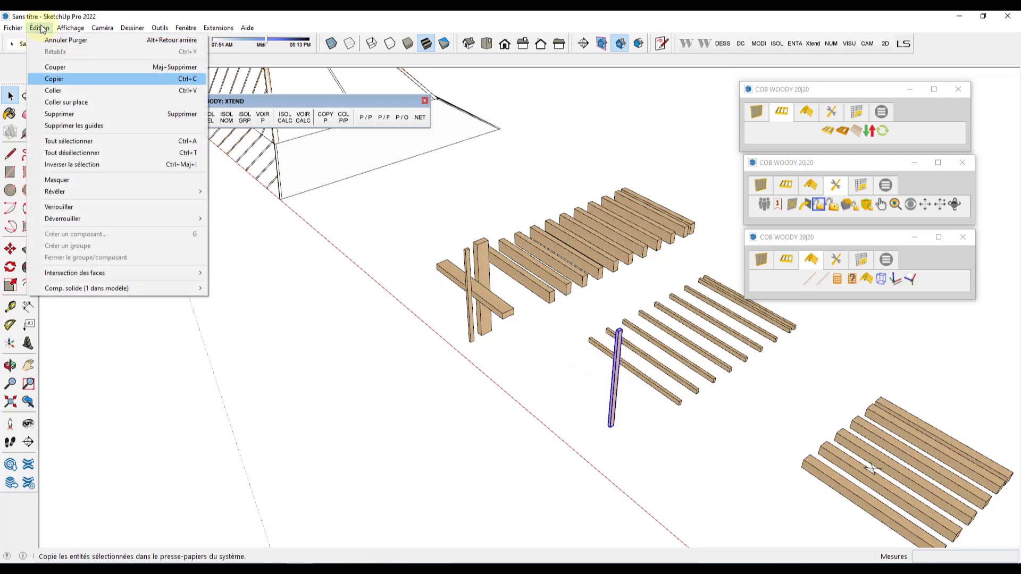
{"action": "left_click", "coordinate": [59, 82]}
{"action": "scroll", "coordinate": [60, 83], "scroll_direction": "down", "scroll_amount": 3}
{"action": "scroll", "coordinate": [59, 82], "scroll_direction": "down", "scroll_amount": 2}
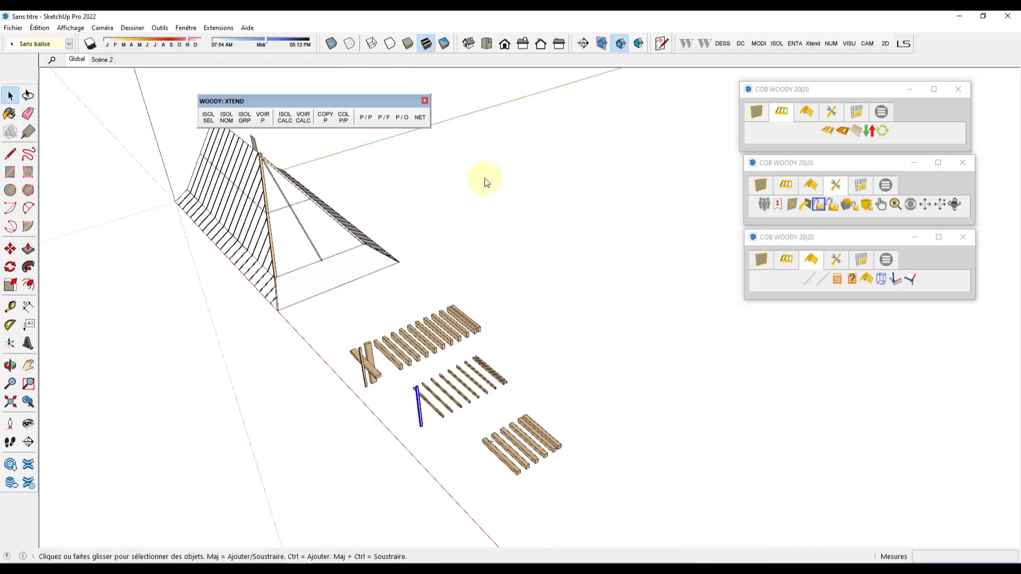
- Align the work plane to the hip end's lower roof slope and paste the copied piece at its eave edge
{"action": "left_click", "coordinate": [911, 281]}
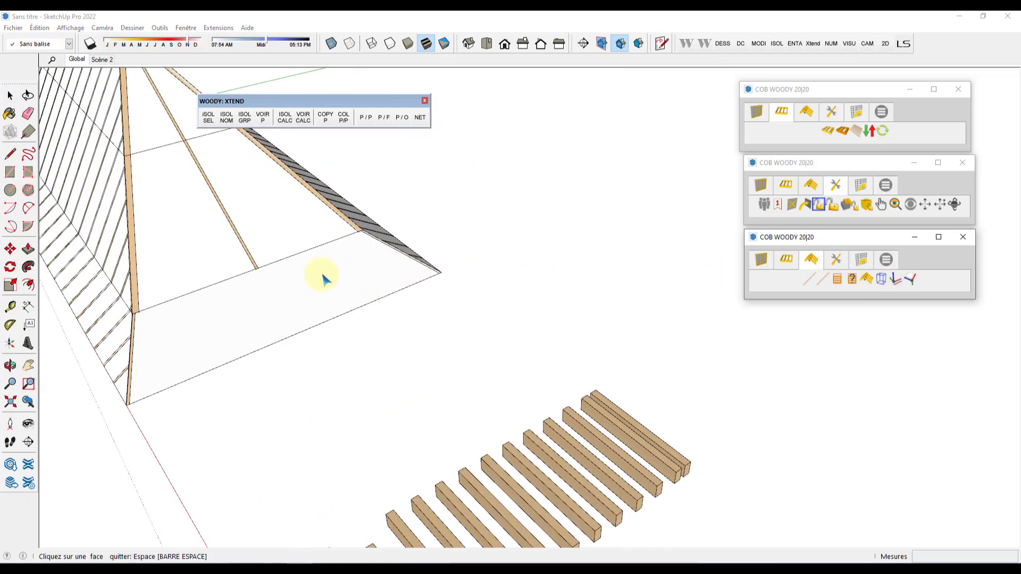
{"action": "left_click", "coordinate": [39, 28]}
{"action": "left_click", "coordinate": [56, 91]}
{"action": "scroll", "coordinate": [527, 301], "scroll_direction": "up", "scroll_amount": 4}
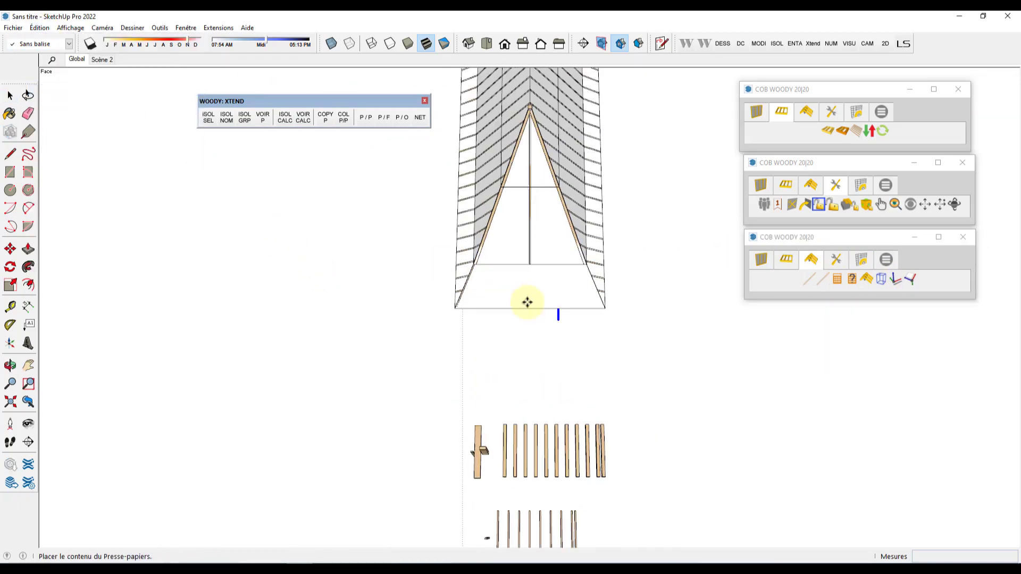
{"action": "left_click", "coordinate": [544, 309]}
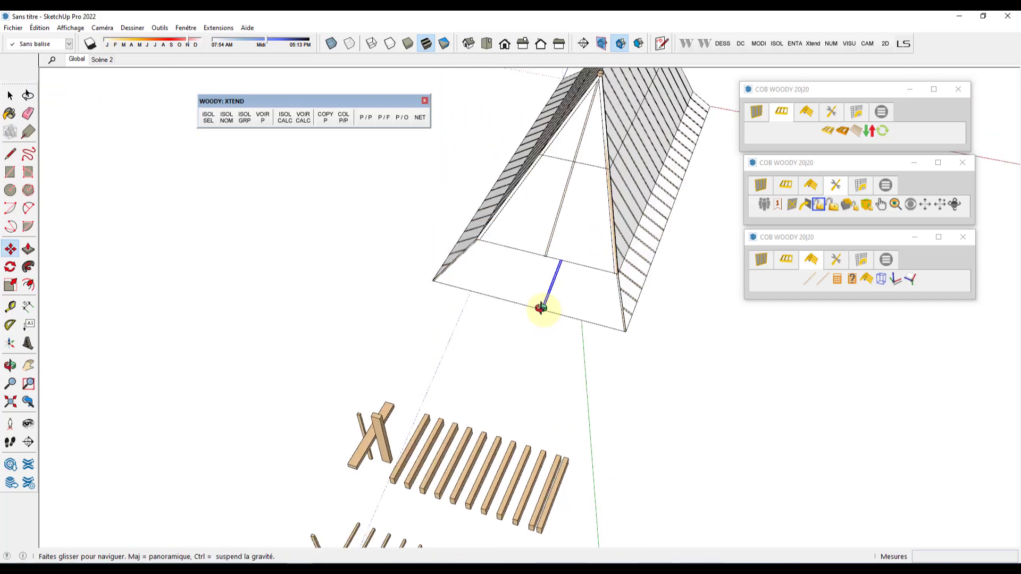
- In Scène 2, move the pasted eave piece along the eave edge to sit against the hip end's middle common rafter
{"action": "left_click", "coordinate": [102, 59]}
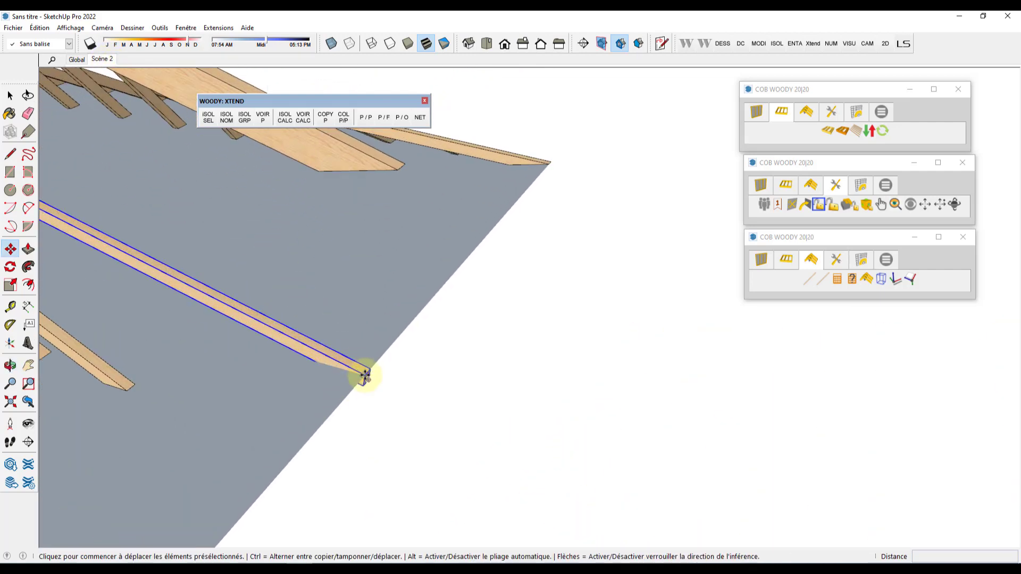
{"action": "left_click", "coordinate": [365, 376]}
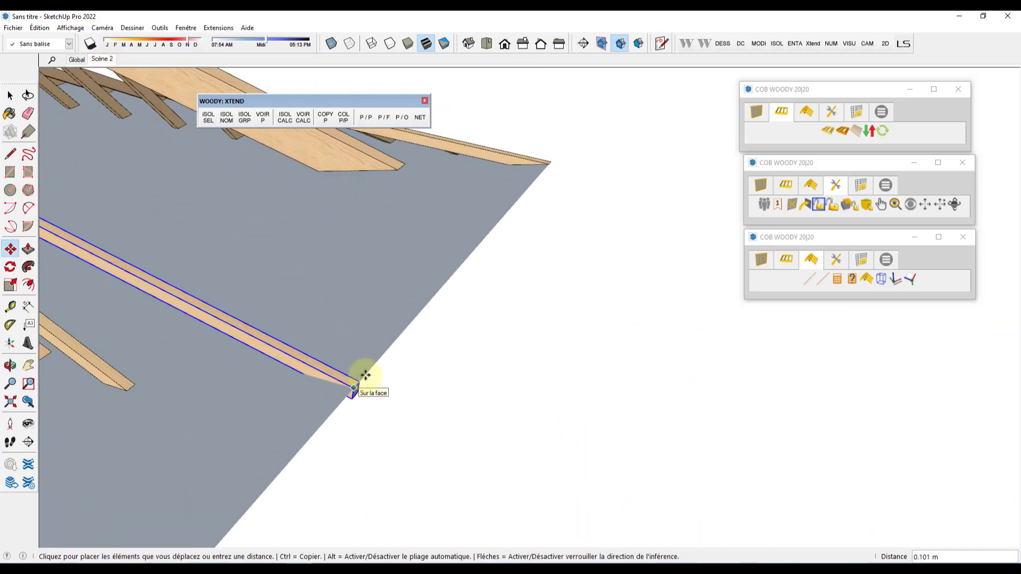
{"action": "scroll", "coordinate": [365, 375], "scroll_direction": "down", "scroll_amount": 3}
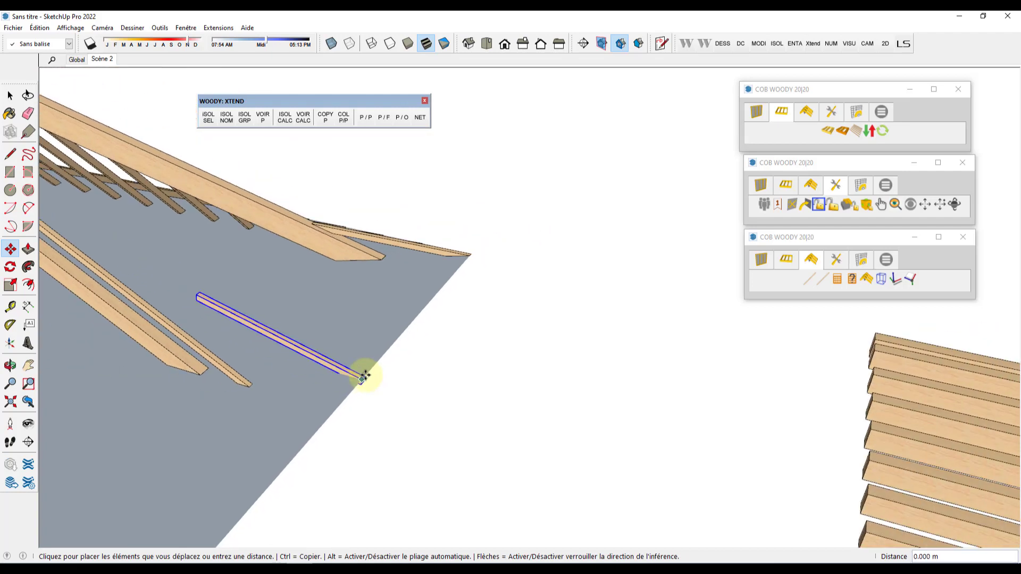
{"action": "left_click", "coordinate": [248, 391]}
{"action": "key", "text": "b"}
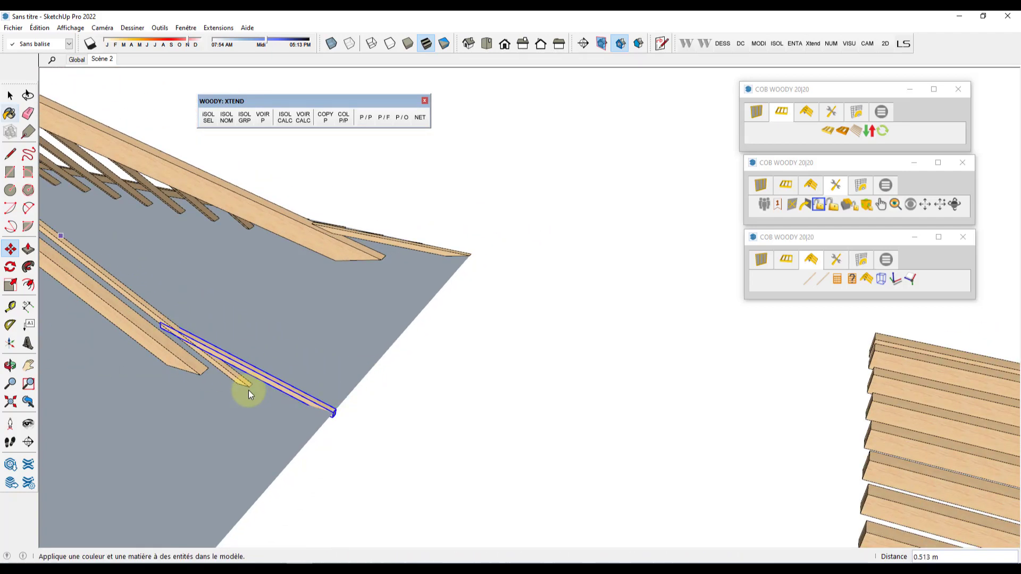
{"action": "left_click", "coordinate": [10, 95]}
{"action": "left_click", "coordinate": [90, 96]}
- Trim the eave piece's upper end against the hip end's middle common rafter with the piece-to-piece cut
{"action": "middle_click_drag", "start_coordinate": [90, 96], "coordinate": [178, 136]}
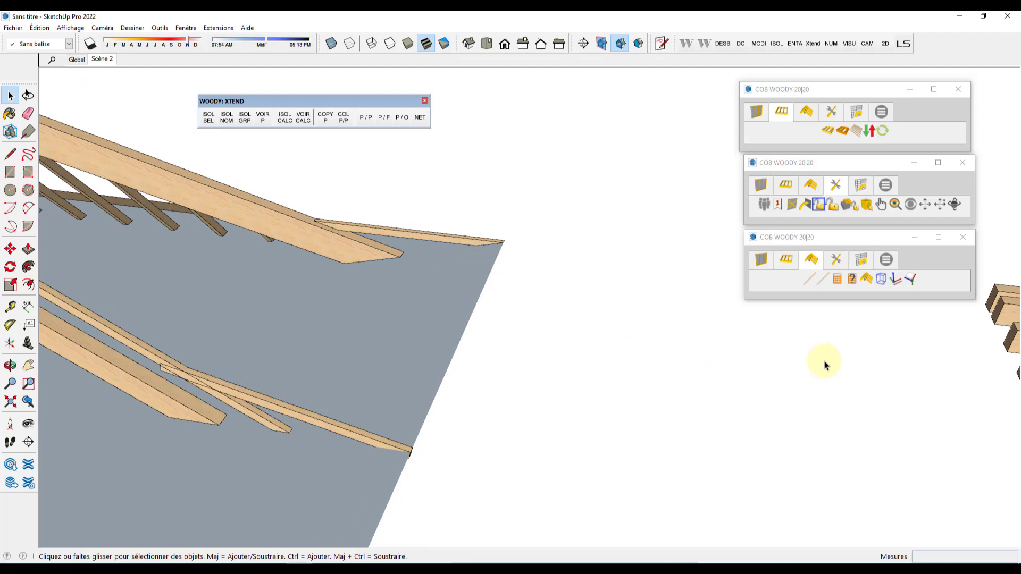
{"action": "left_click", "coordinate": [365, 117]}
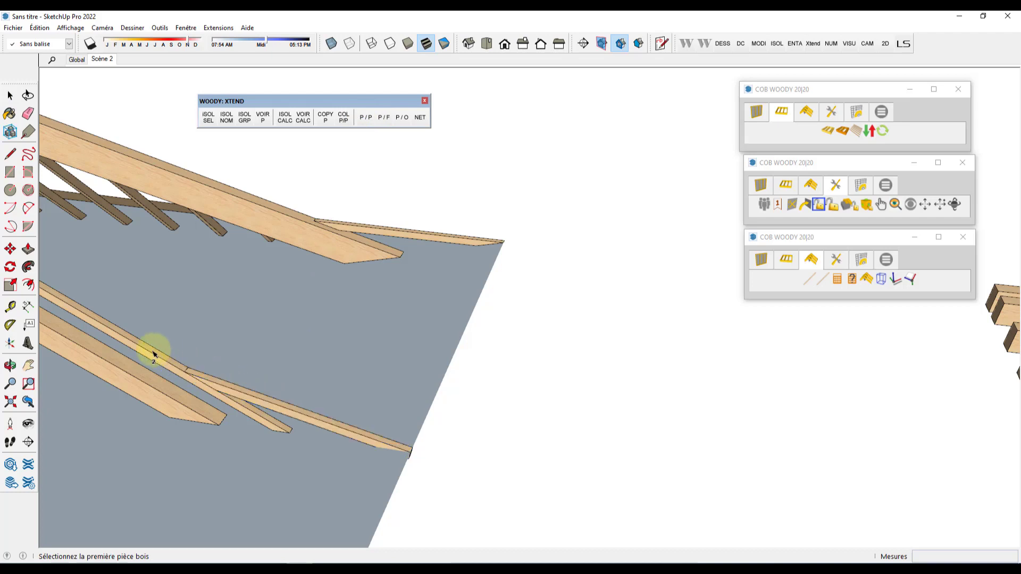
{"action": "left_click", "coordinate": [384, 120]}
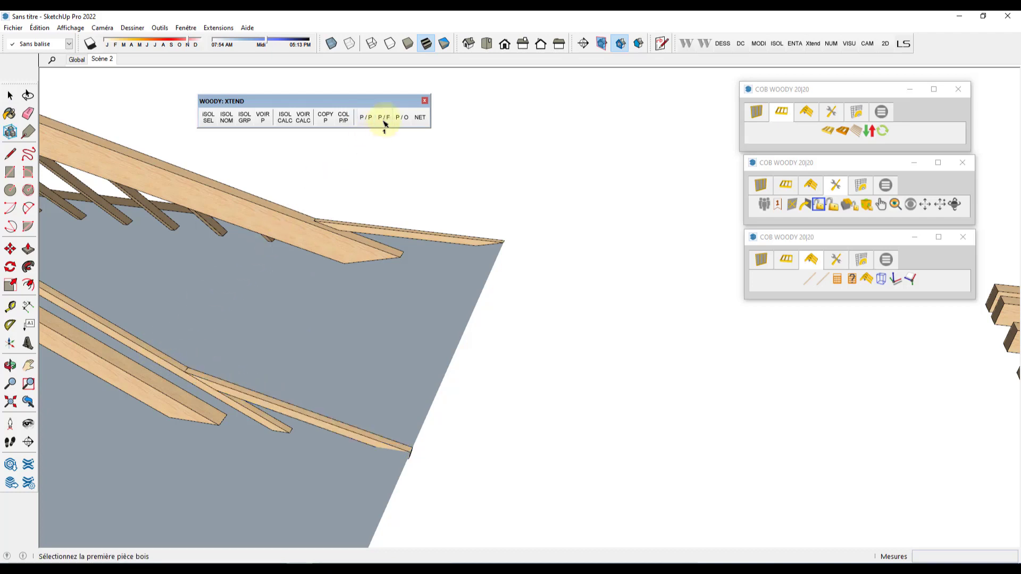
{"action": "left_click", "coordinate": [316, 420]}
{"action": "middle_click_drag", "start_coordinate": [397, 404], "coordinate": [308, 335]}
{"action": "left_click", "coordinate": [9, 97]}
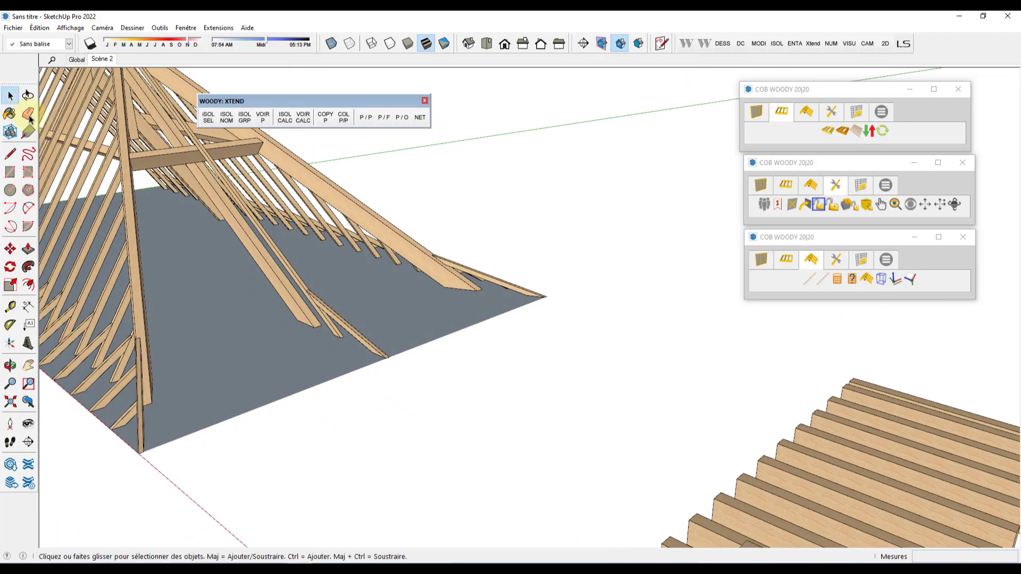
- Copy the common rafter together with its eave piece 0.58 m along the eave towards the red-axis corner
{"action": "scroll", "coordinate": [301, 334], "scroll_direction": "up", "scroll_amount": 3}
{"action": "left_click", "coordinate": [385, 405]}
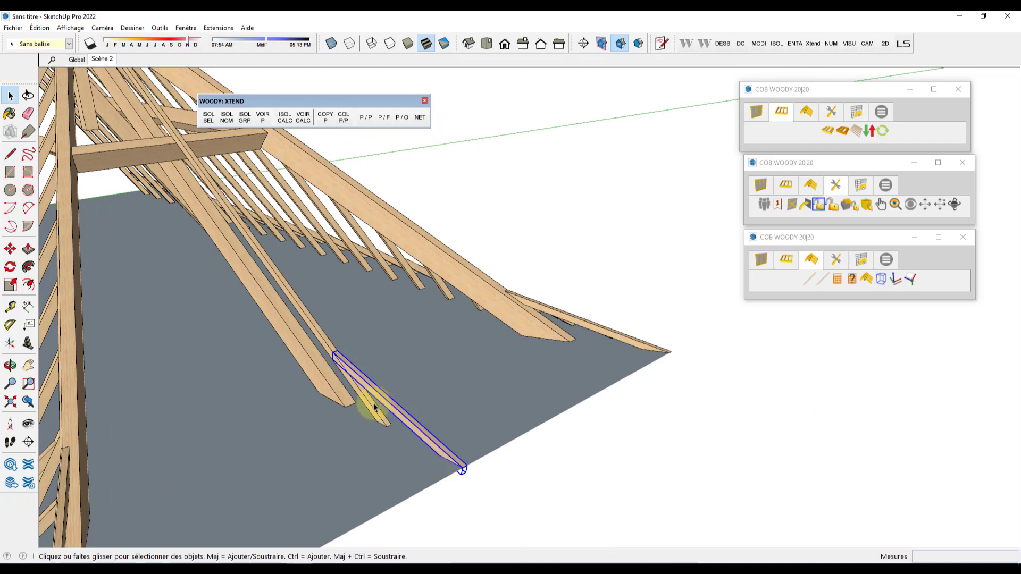
{"action": "left_click", "coordinate": [372, 405], "text": "shift"}
{"action": "scroll", "coordinate": [432, 348], "scroll_direction": "down", "scroll_amount": 2}
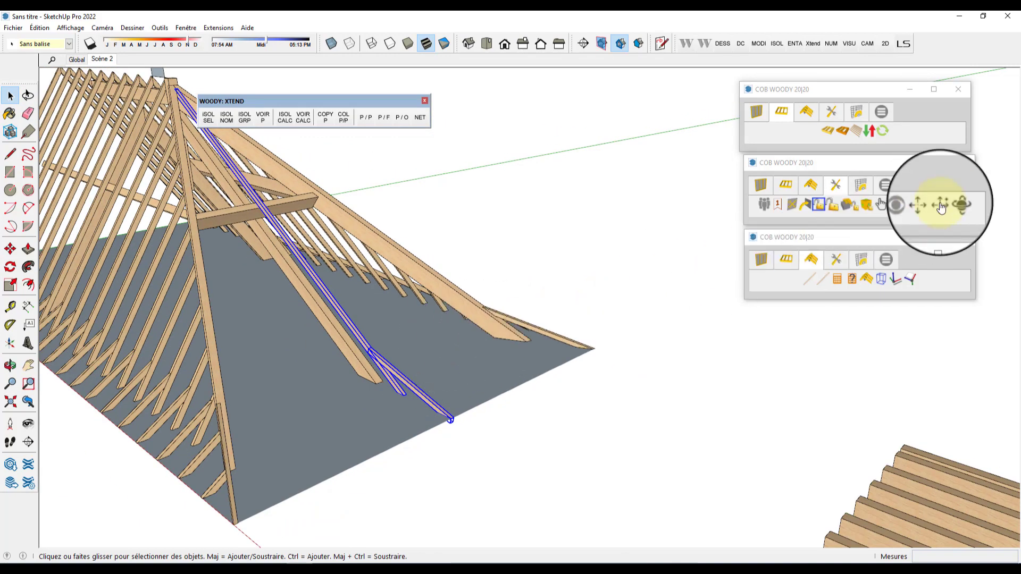
{"action": "left_click", "coordinate": [941, 204]}
{"action": "scroll", "coordinate": [449, 416], "scroll_direction": "up", "scroll_amount": 3}
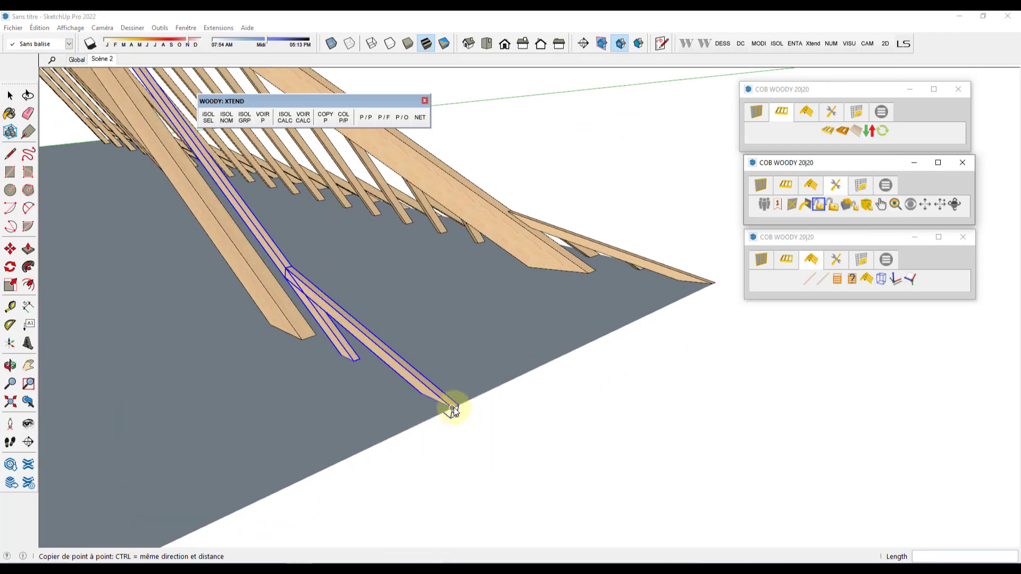
{"action": "left_click", "coordinate": [453, 409]}
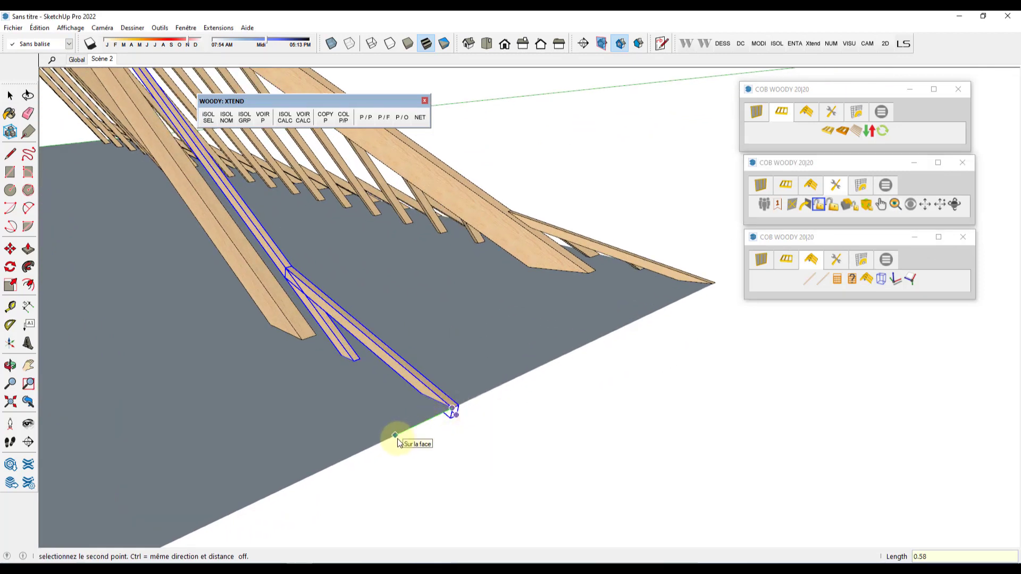
{"action": "left_click", "coordinate": [395, 436]}
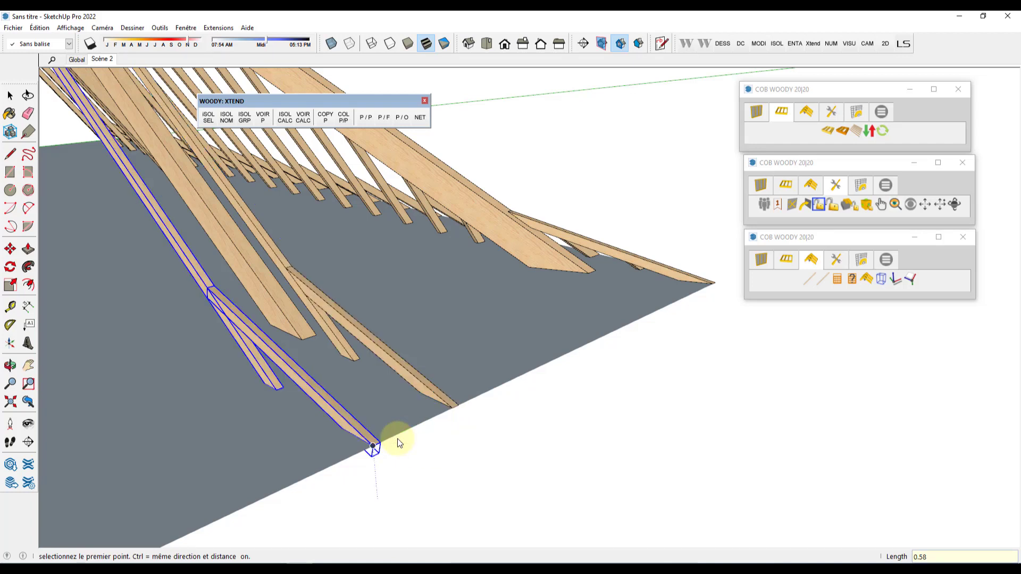
- Repeat the rafter and eave piece copy four more times at the same spacing up to the red-axis corner
{"action": "scroll", "coordinate": [237, 559], "scroll_direction": "down", "scroll_amount": 5}
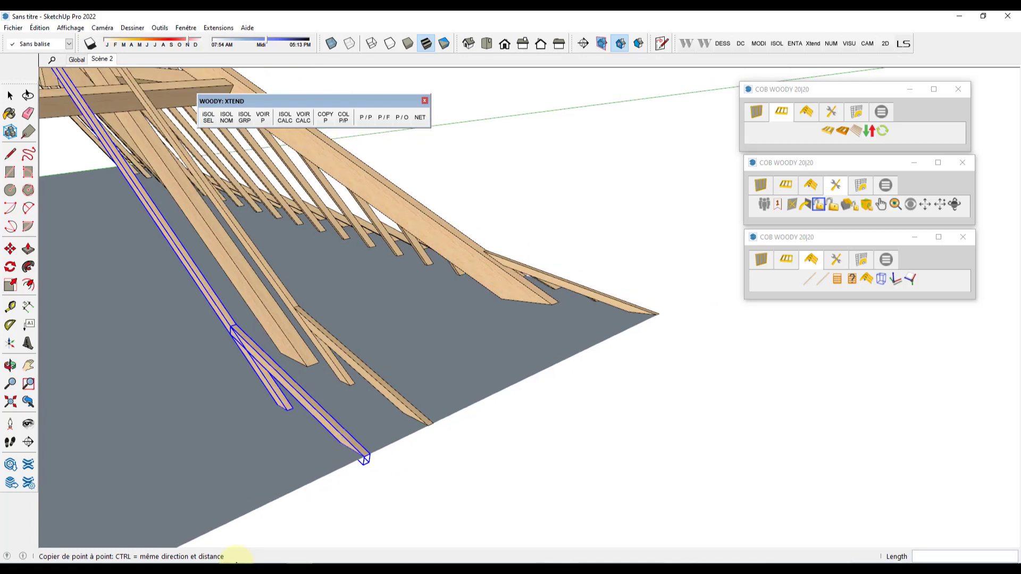
{"action": "left_click", "coordinate": [435, 450]}
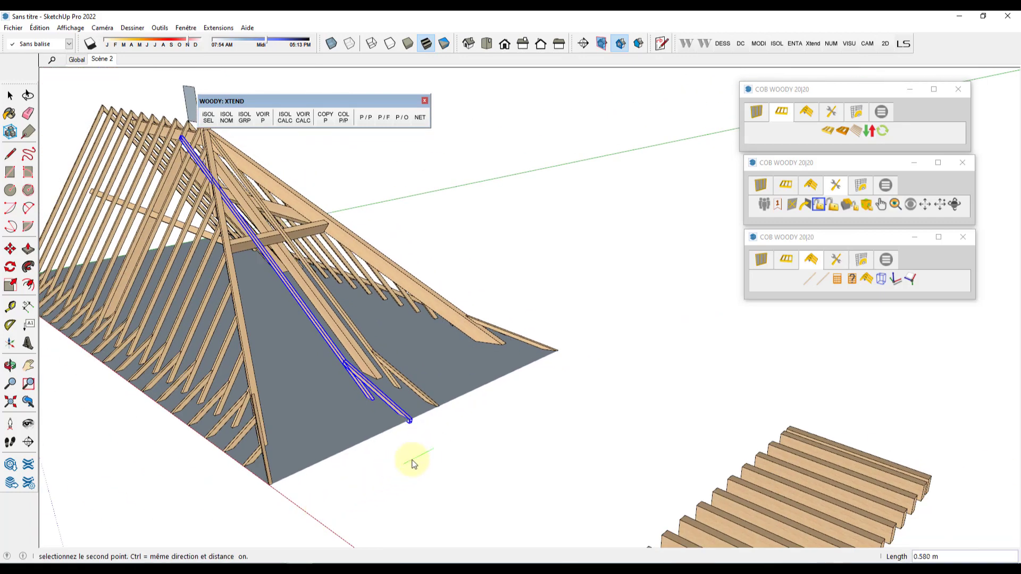
{"action": "left_click", "coordinate": [412, 461]}
{"action": "left_click", "coordinate": [427, 459]}
{"action": "left_click", "coordinate": [438, 459]}
{"action": "left_click", "coordinate": [436, 467]}
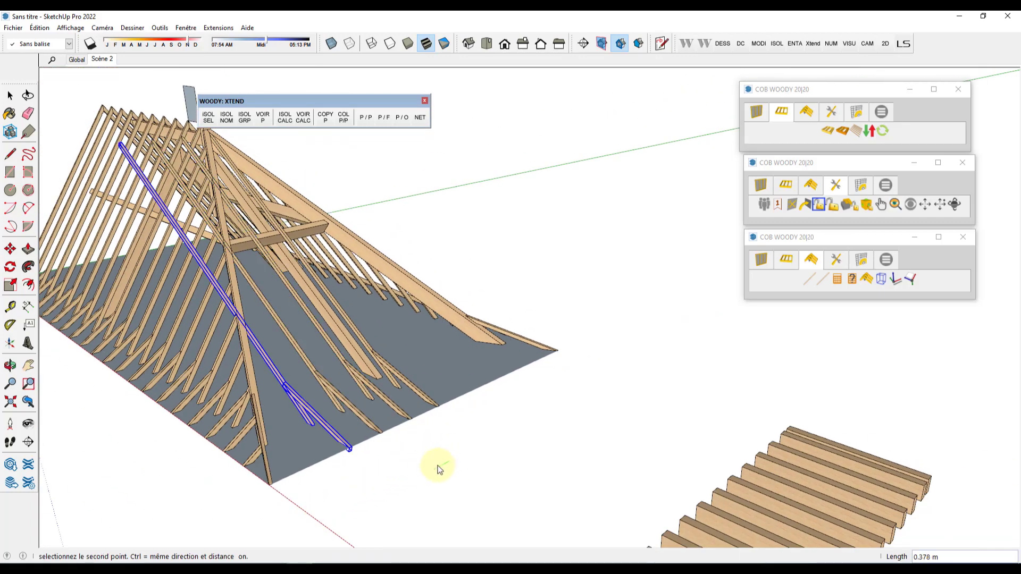
{"action": "left_click", "coordinate": [428, 471]}
{"action": "left_click", "coordinate": [439, 469]}
{"action": "left_click", "coordinate": [425, 477]}
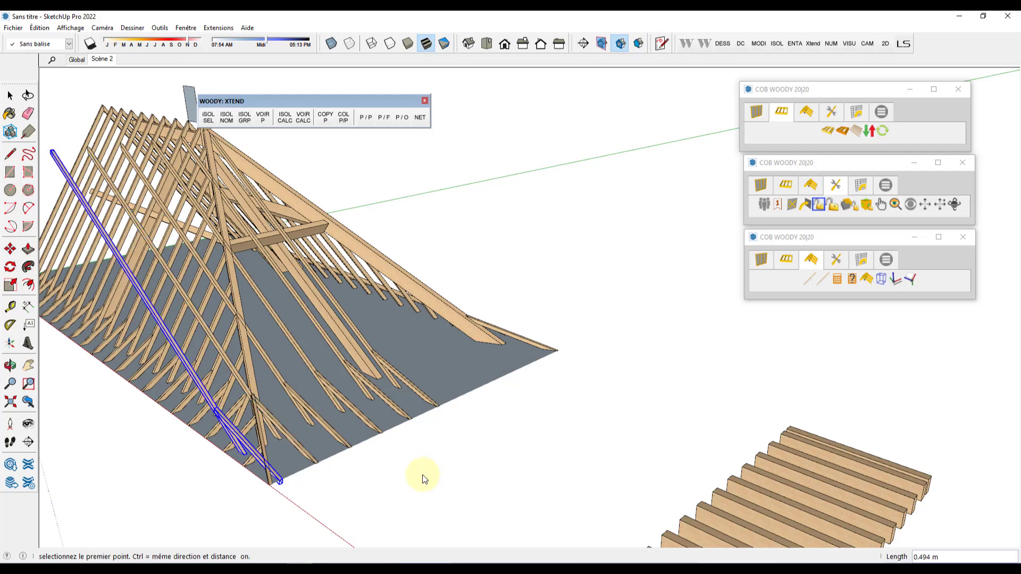
{"action": "key", "text": "space"}
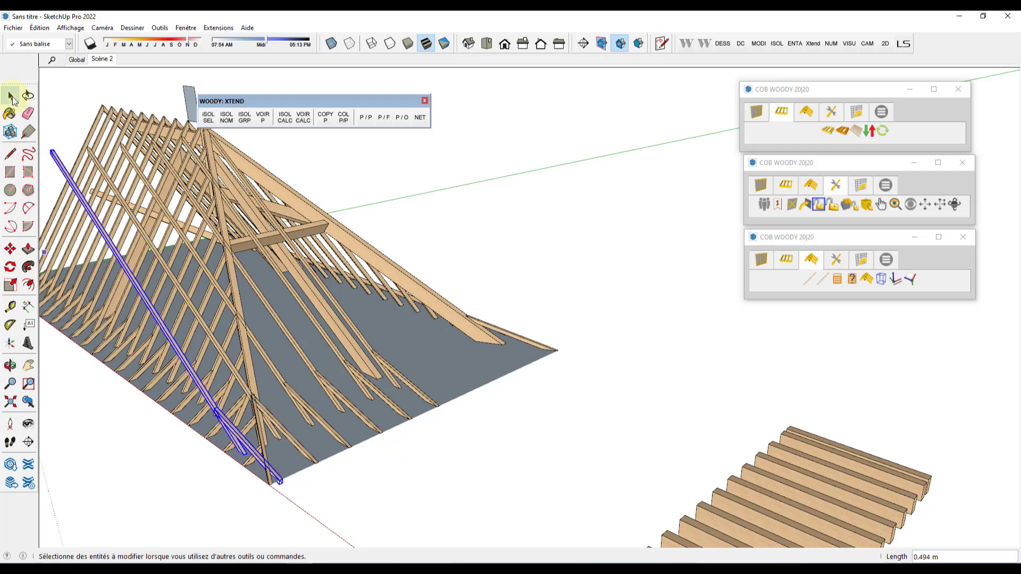
- Copy the original hip-end rafter and its eave piece 0.58 m along the eave in the opposite direction
{"action": "scroll", "coordinate": [417, 390], "scroll_direction": "up", "scroll_amount": 2}
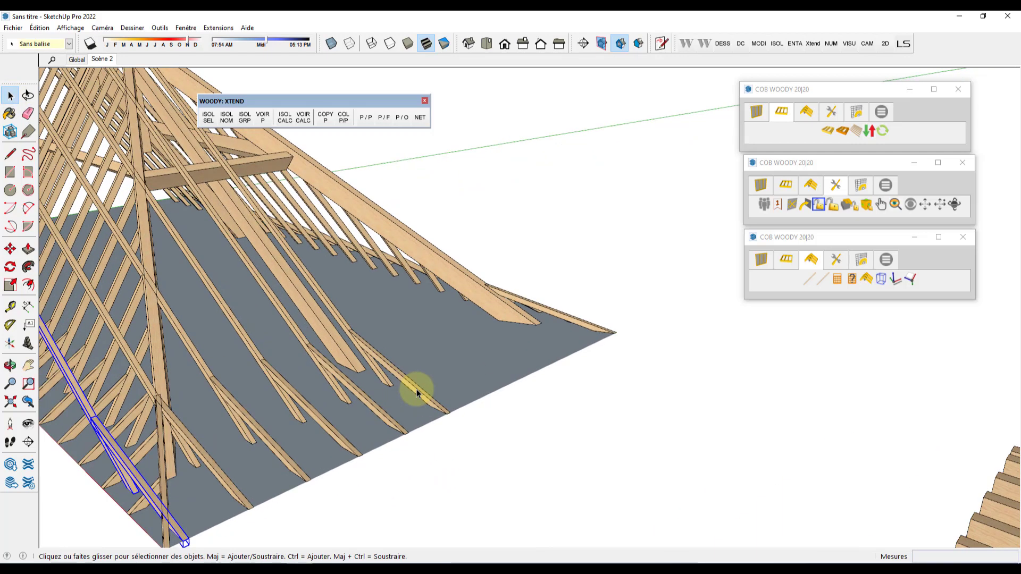
{"action": "left_click", "coordinate": [394, 371]}
{"action": "left_click", "coordinate": [378, 373], "text": "shift"}
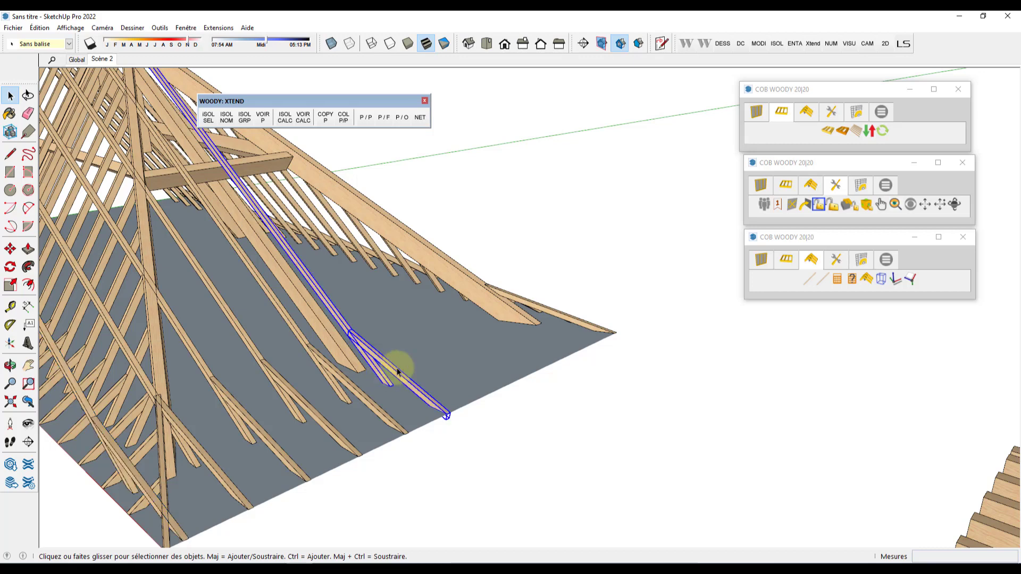
{"action": "left_click", "coordinate": [940, 206]}
{"action": "scroll", "coordinate": [383, 399], "scroll_direction": "up", "scroll_amount": 3}
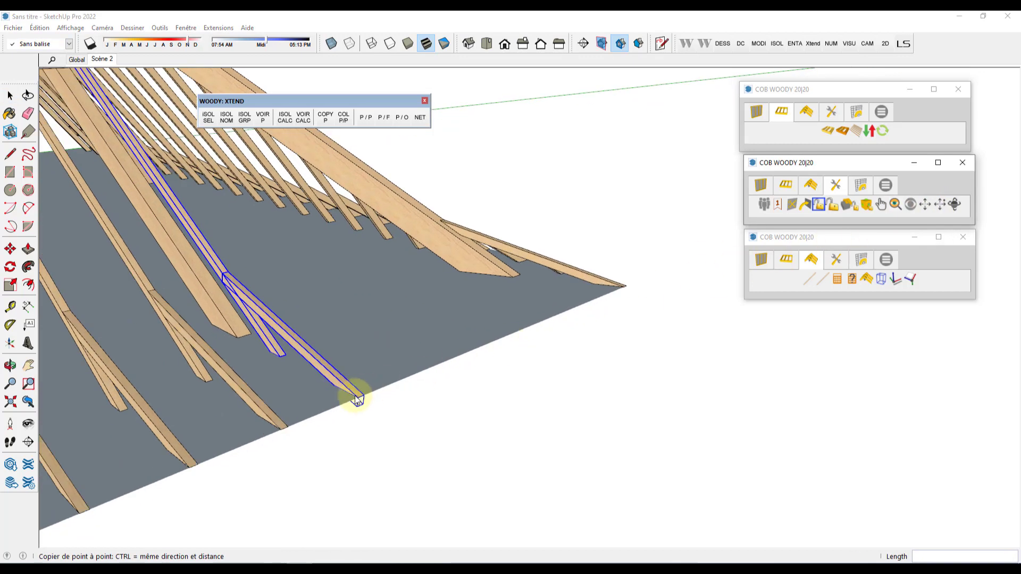
{"action": "left_click", "coordinate": [356, 395]}
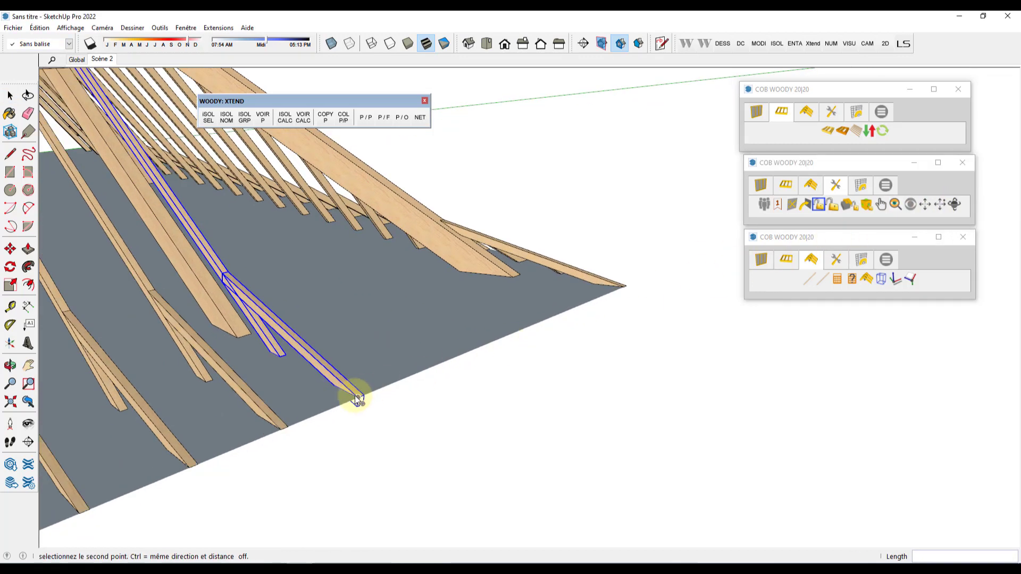
{"action": "left_click", "coordinate": [401, 384]}
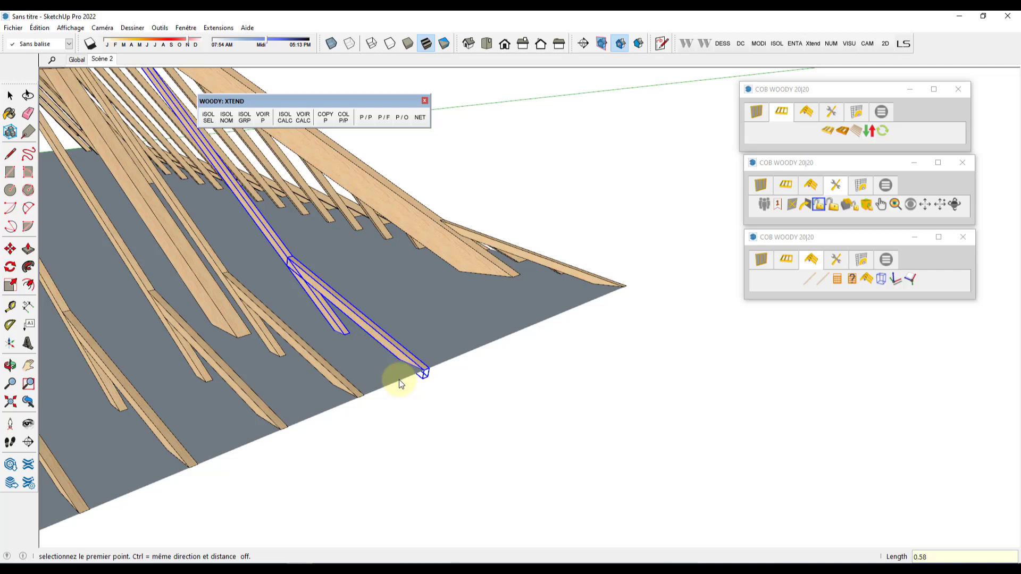
- Keep copying the hip-end rafter and its eave piece at the same 0.58 m spacing up to the corner away from the red axis
{"action": "left_click", "coordinate": [427, 420]}
{"action": "left_click", "coordinate": [471, 427]}
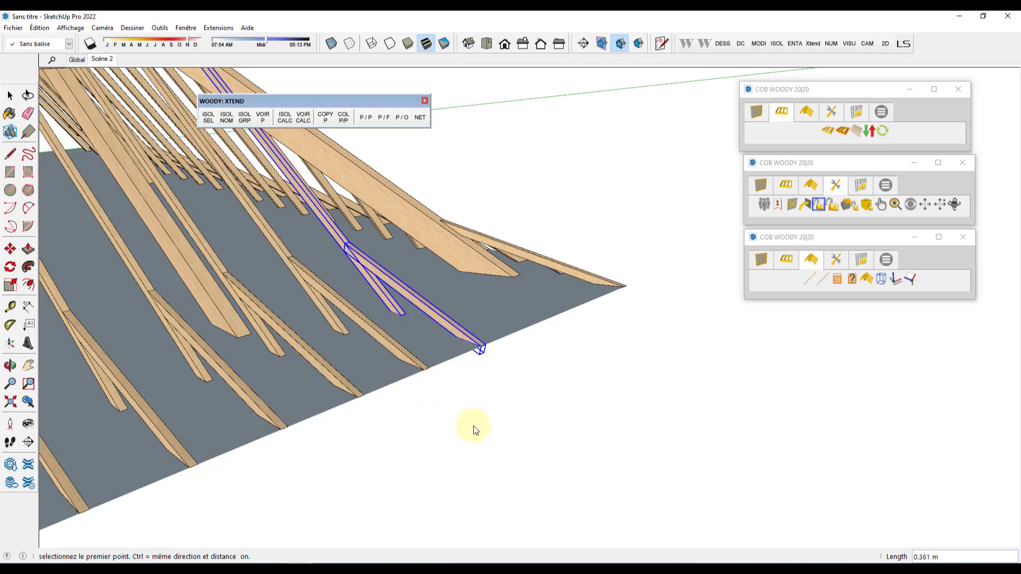
{"action": "left_click", "coordinate": [467, 422]}
{"action": "left_click", "coordinate": [469, 422]}
{"action": "left_click", "coordinate": [473, 422]}
{"action": "left_click", "coordinate": [514, 428]}
{"action": "left_click", "coordinate": [483, 426]}
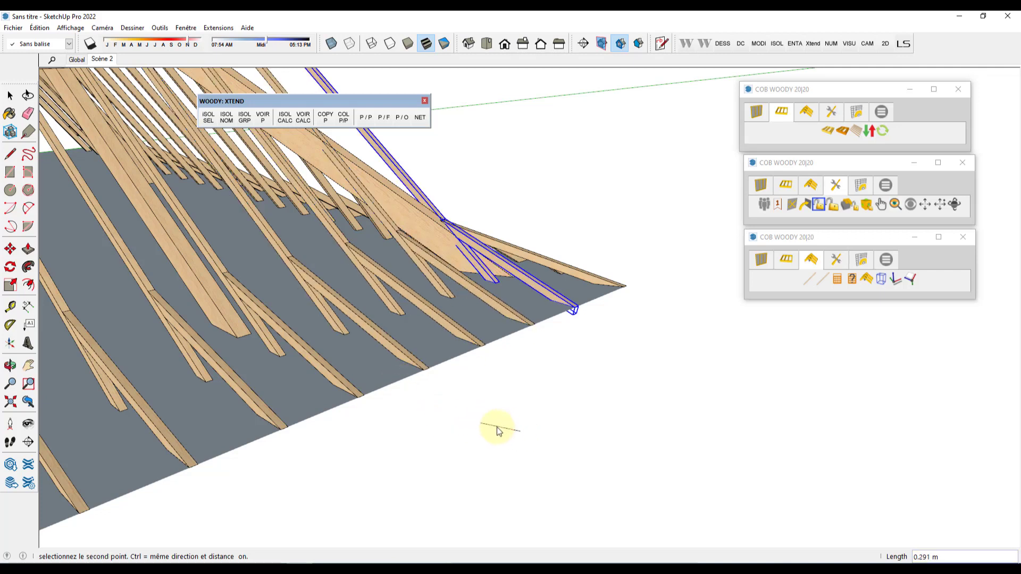
{"action": "left_click", "coordinate": [520, 432]}
{"action": "middle_click_drag", "start_coordinate": [477, 424], "coordinate": [477, 423]}
{"action": "scroll", "coordinate": [477, 424], "scroll_direction": "down", "scroll_amount": 10}
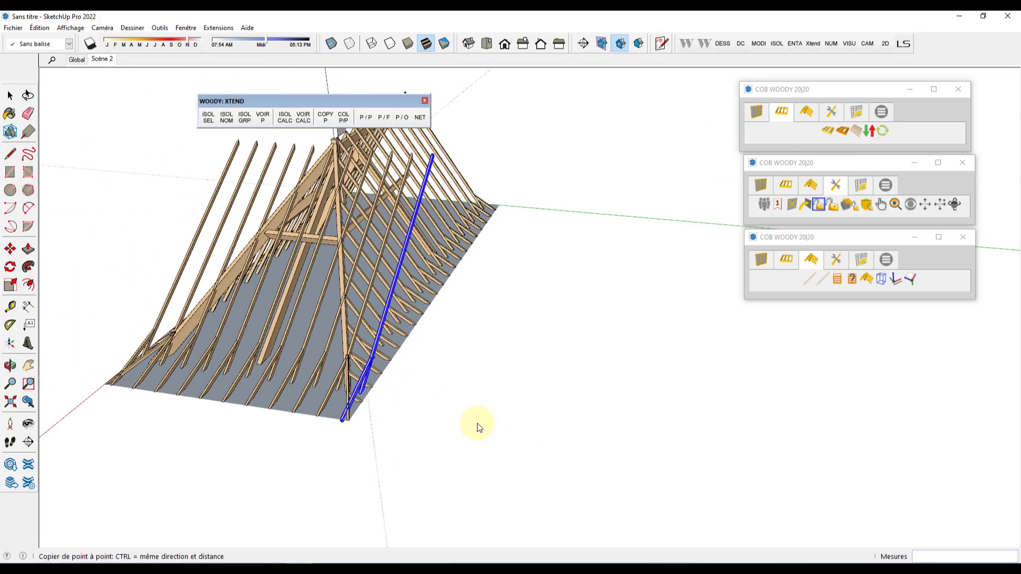
- Trim the rafters projecting past the red-axis-side hip against its side face with the face cut at 0 mm offset
{"action": "left_click", "coordinate": [9, 98]}
{"action": "left_click", "coordinate": [122, 183]}
{"action": "scroll", "coordinate": [122, 186], "scroll_direction": "up", "scroll_amount": 5}
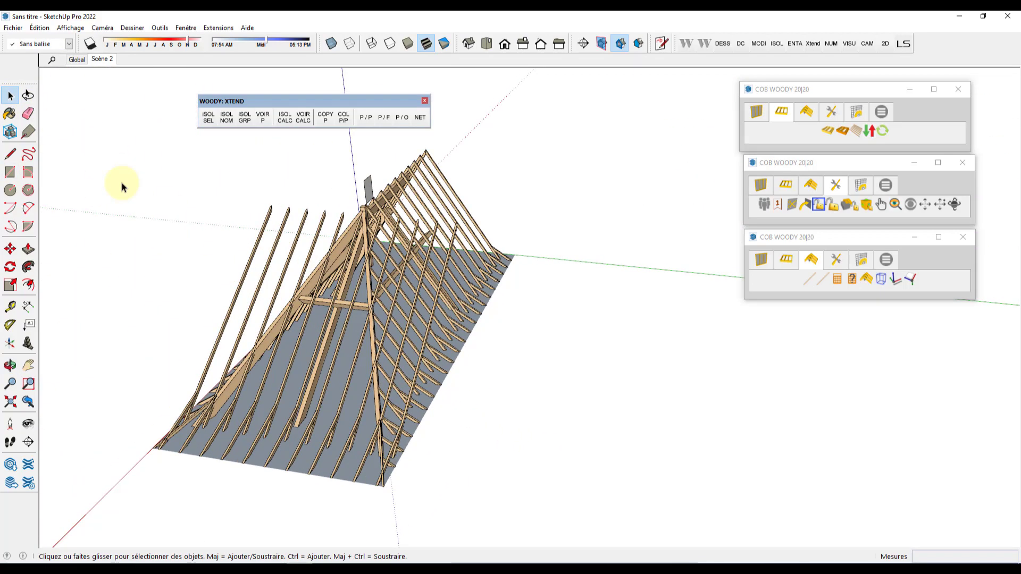
{"action": "scroll", "coordinate": [122, 187], "scroll_direction": "up", "scroll_amount": 2}
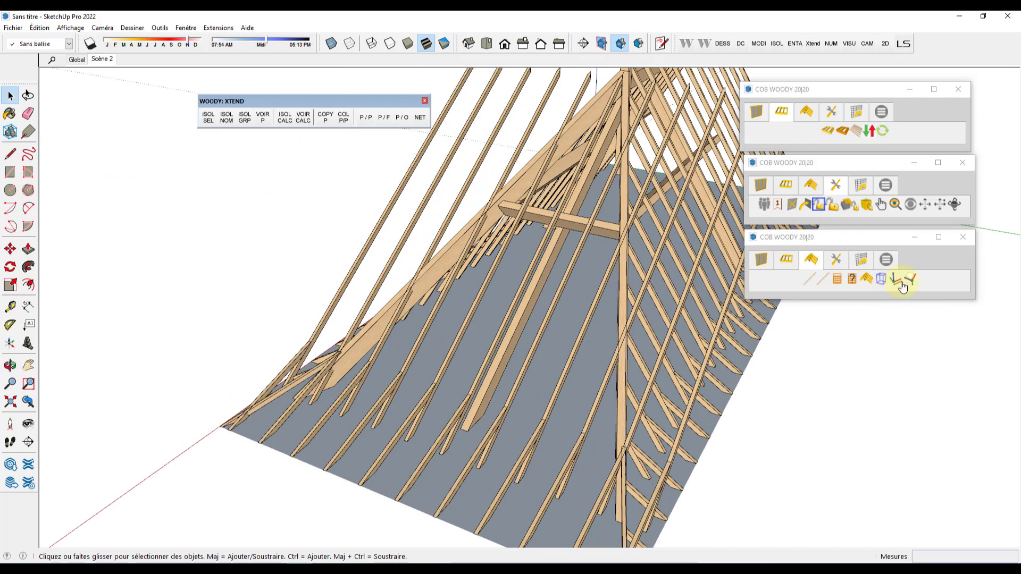
{"action": "left_click", "coordinate": [793, 206]}
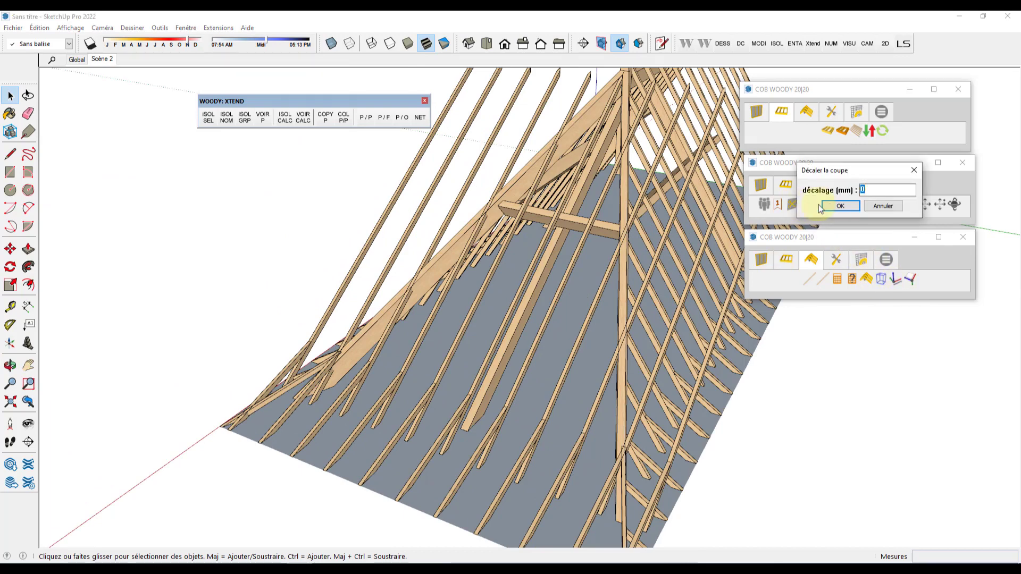
{"action": "left_click", "coordinate": [841, 207]}
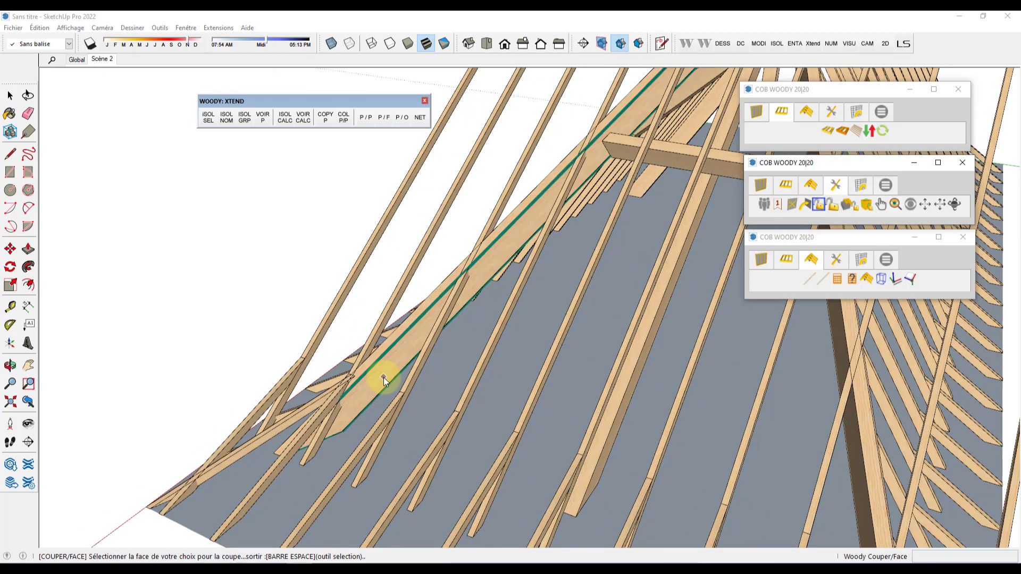
{"action": "left_click", "coordinate": [408, 278]}
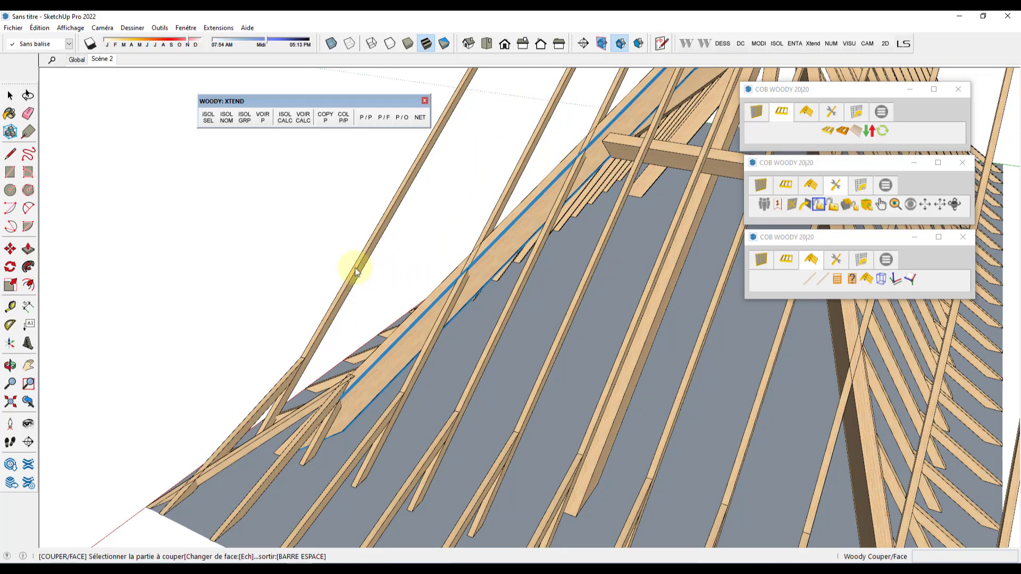
{"action": "left_click", "coordinate": [509, 190]}
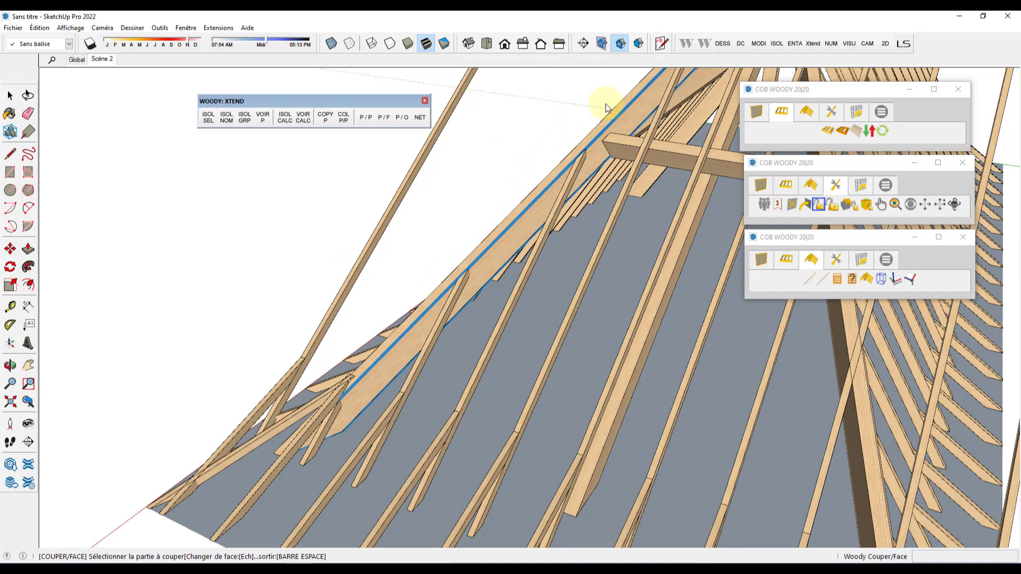
{"action": "left_click", "coordinate": [346, 291]}
- Trim the hip-end rafters projecting past the opposite hip against that hip's side face
{"action": "scroll", "coordinate": [346, 289], "scroll_direction": "down", "scroll_amount": 3}
{"action": "scroll", "coordinate": [346, 289], "scroll_direction": "down", "scroll_amount": 4}
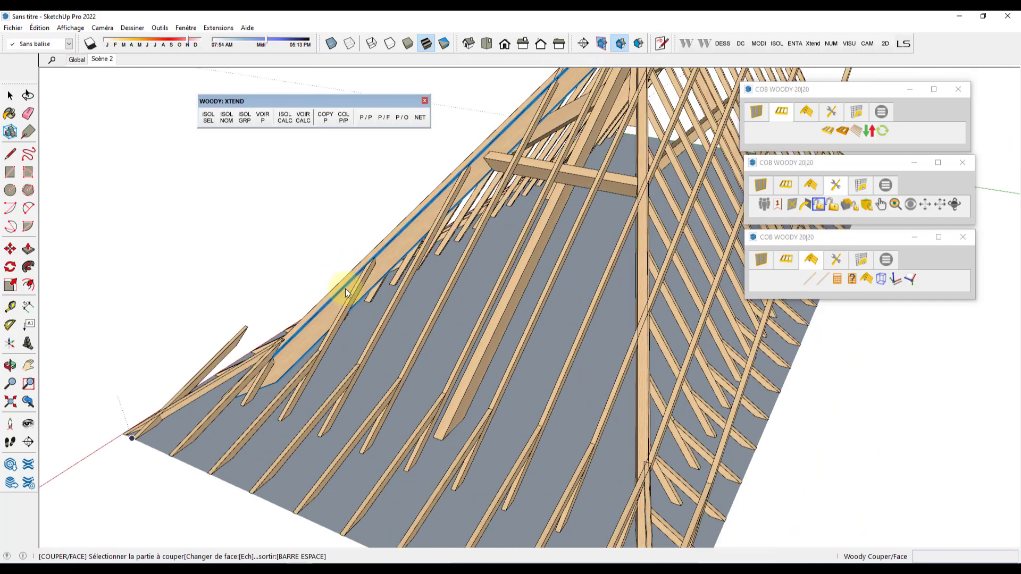
{"action": "scroll", "coordinate": [408, 215], "scroll_direction": "up", "scroll_amount": 3}
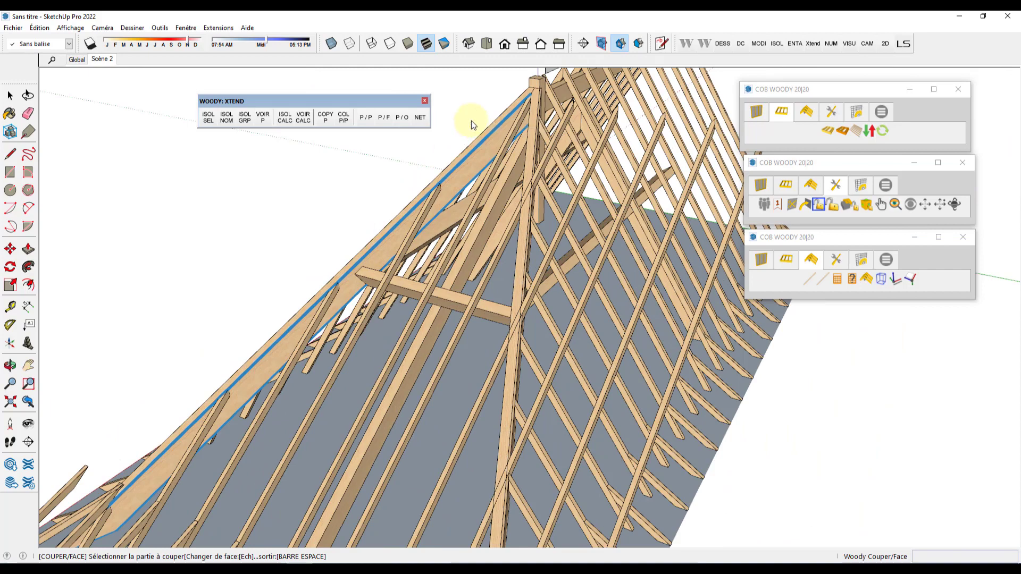
{"action": "middle_click_drag", "start_coordinate": [551, 144], "coordinate": [657, 224]}
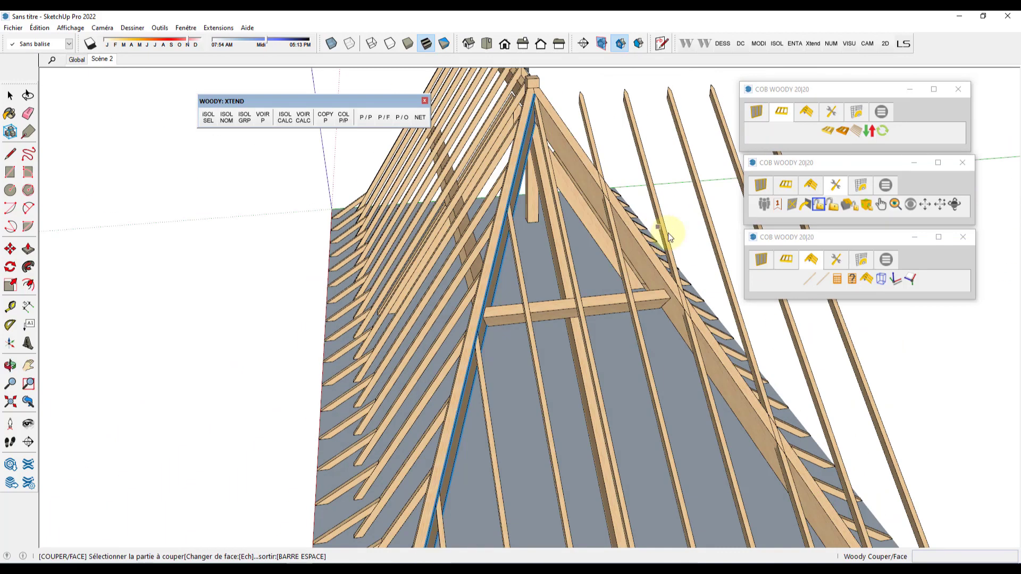
{"action": "key", "text": "Escape"}
{"action": "left_click", "coordinate": [640, 256]}
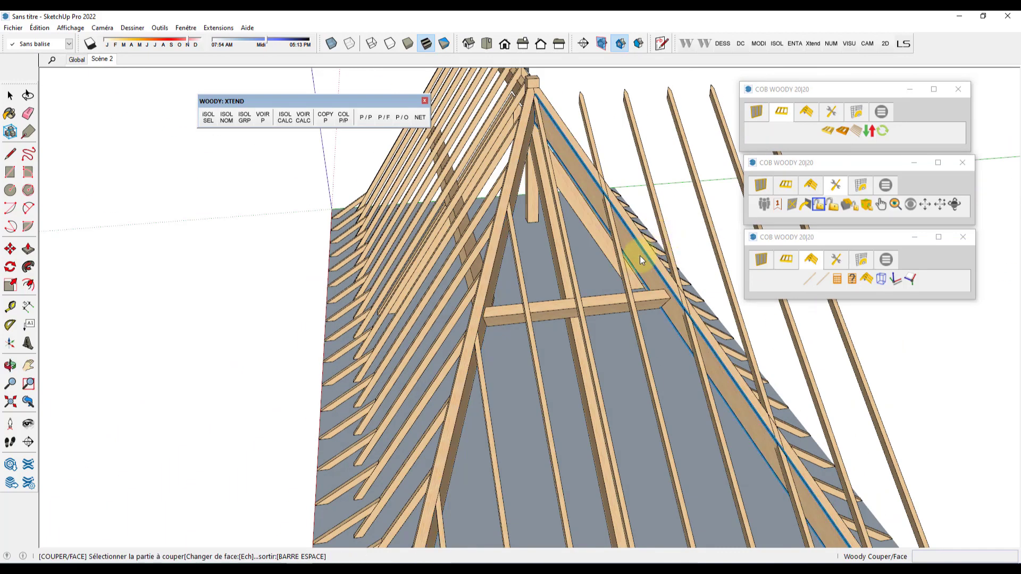
{"action": "left_click", "coordinate": [590, 131]}
{"action": "left_click", "coordinate": [639, 139]}
{"action": "left_click", "coordinate": [681, 141]}
- Trim the projecting outermost rafter stub at the corner away from the red axis against the side face of the hip's eave piece
{"action": "middle_click_drag", "start_coordinate": [663, 144], "coordinate": [579, 200]}
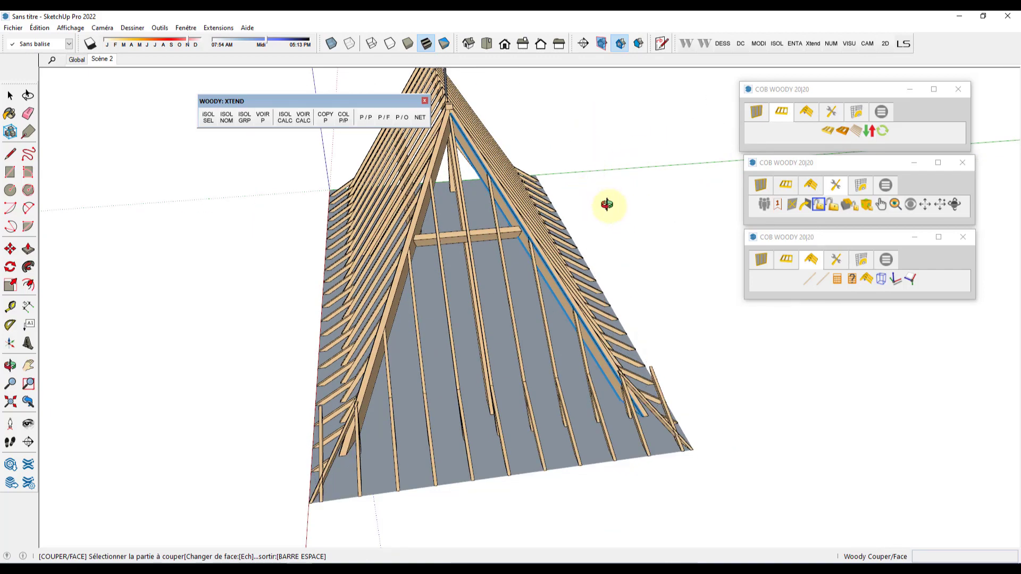
{"action": "middle_click_drag", "start_coordinate": [608, 205], "coordinate": [593, 252]}
{"action": "scroll", "coordinate": [610, 206], "scroll_direction": "up", "scroll_amount": 2}
{"action": "scroll", "coordinate": [702, 319], "scroll_direction": "up", "scroll_amount": 3}
{"action": "left_click", "coordinate": [702, 319]}
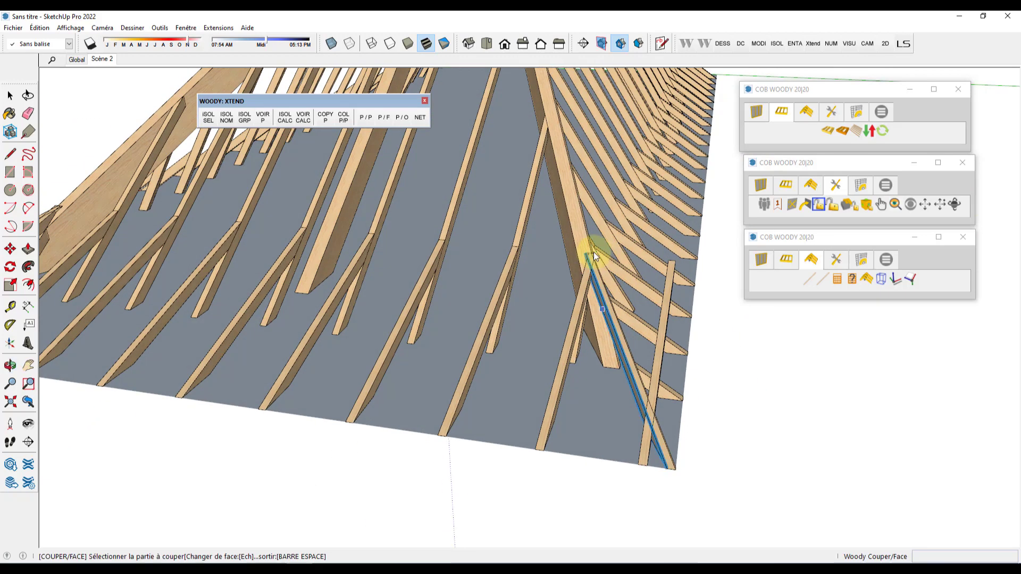
{"action": "scroll", "coordinate": [594, 252], "scroll_direction": "up", "scroll_amount": 3}
{"action": "scroll", "coordinate": [593, 252], "scroll_direction": "down", "scroll_amount": 4}
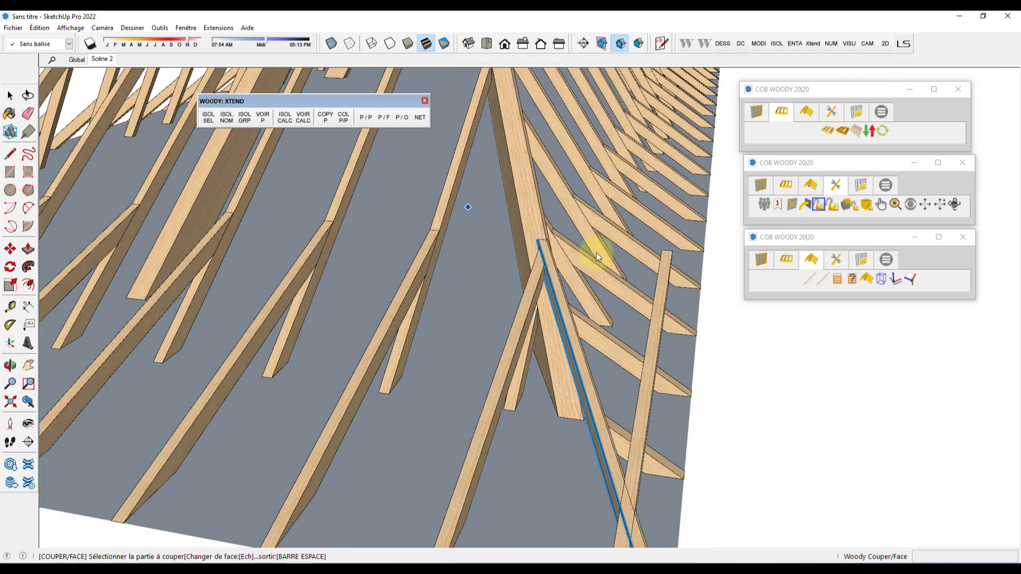
{"action": "left_click", "coordinate": [617, 257]}
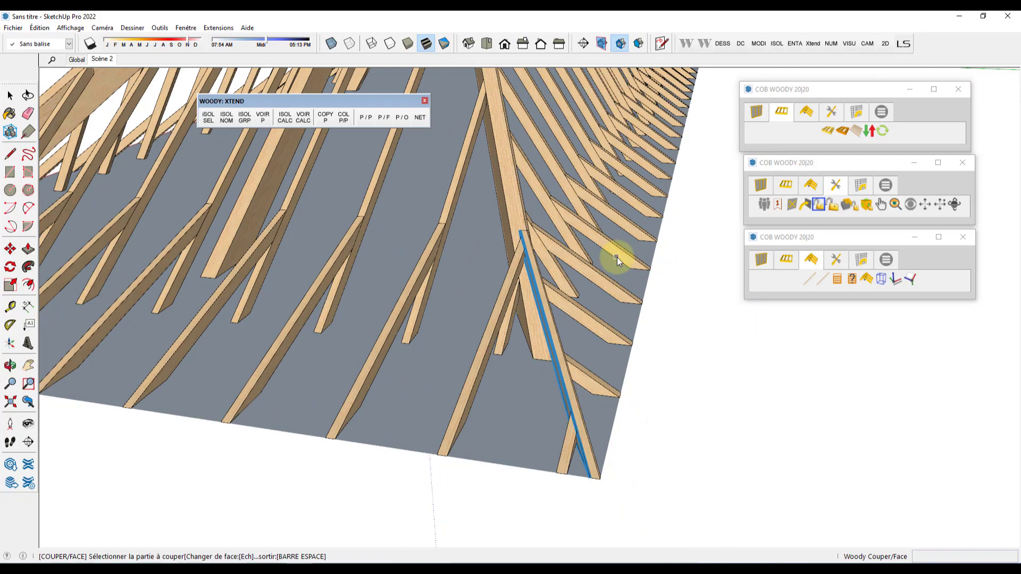
- Trim the projecting outermost rafter stub at the red-axis corner against the side face of that hip's eave piece
{"action": "middle_click_drag", "start_coordinate": [617, 258], "coordinate": [617, 258]}
{"action": "scroll", "coordinate": [617, 258], "scroll_direction": "down", "scroll_amount": 2}
{"action": "scroll", "coordinate": [180, 277], "scroll_direction": "up", "scroll_amount": 5}
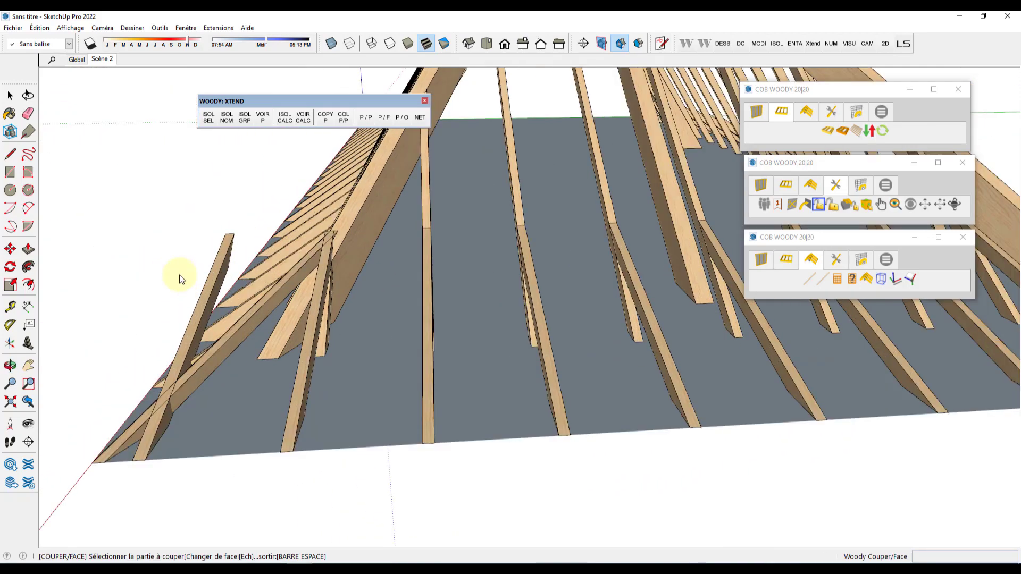
{"action": "key", "text": "Escape"}
{"action": "left_click", "coordinate": [229, 260]}
{"action": "middle_click_drag", "start_coordinate": [228, 261], "coordinate": [232, 261]}
{"action": "scroll", "coordinate": [414, 330], "scroll_direction": "up", "scroll_amount": 3}
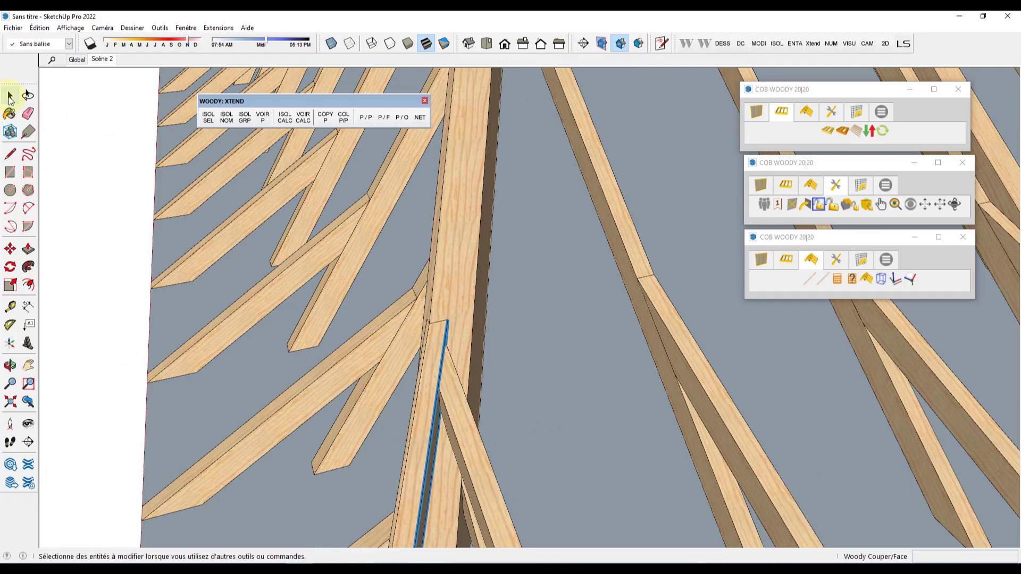
- Select the roof surface group over the frame and view the whole model in the Global scene
{"action": "scroll", "coordinate": [112, 155], "scroll_direction": "down", "scroll_amount": 5}
{"action": "mouse_move", "coordinate": [109, 153]}
{"action": "middle_mouse_down"}
{"action": "mouse_move", "coordinate": [165, 150]}
{"action": "mouse_move", "coordinate": [133, 249]}
{"action": "mouse_move", "coordinate": [361, 154]}
{"action": "mouse_move", "coordinate": [330, 208]}
{"action": "middle_mouse_up"}
{"action": "scroll", "coordinate": [133, 245], "scroll_direction": "down", "scroll_amount": 5}
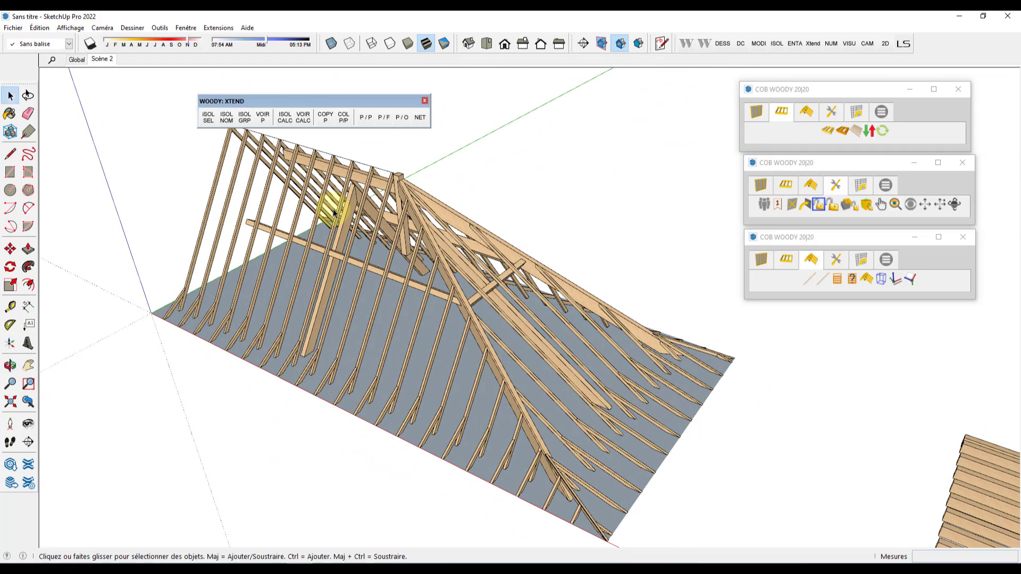
{"action": "left_click", "coordinate": [290, 291]}
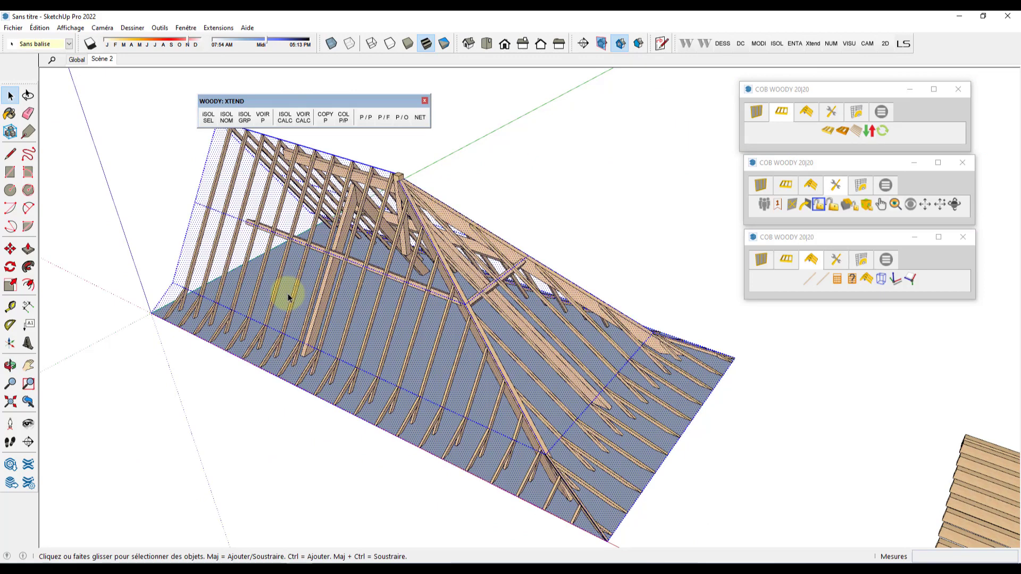
{"action": "right_click", "coordinate": [288, 297]}
{"action": "left_click", "coordinate": [317, 248]}
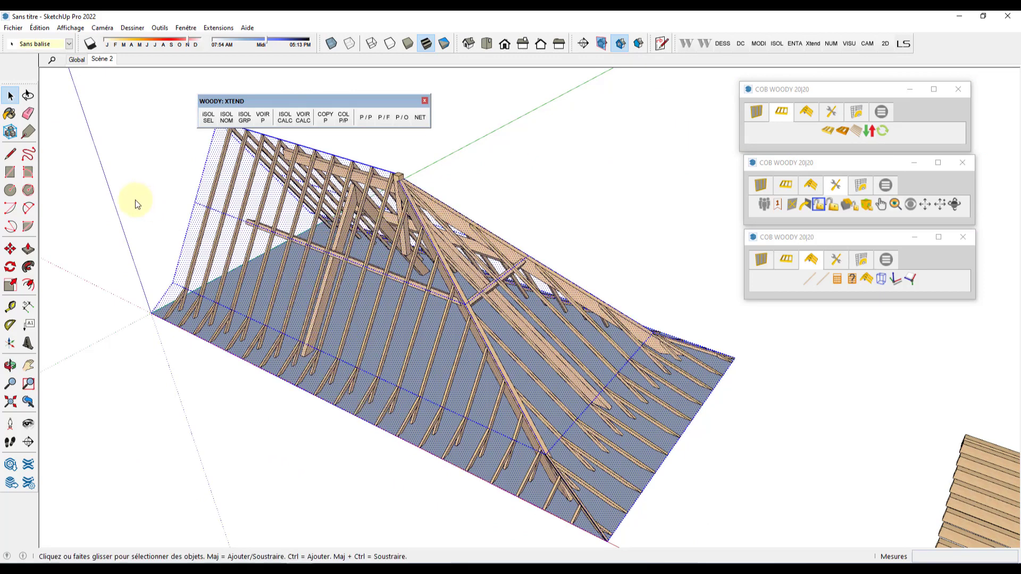
{"action": "scroll", "coordinate": [137, 213], "scroll_direction": "down", "scroll_amount": 3}
{"action": "left_click", "coordinate": [76, 60]}
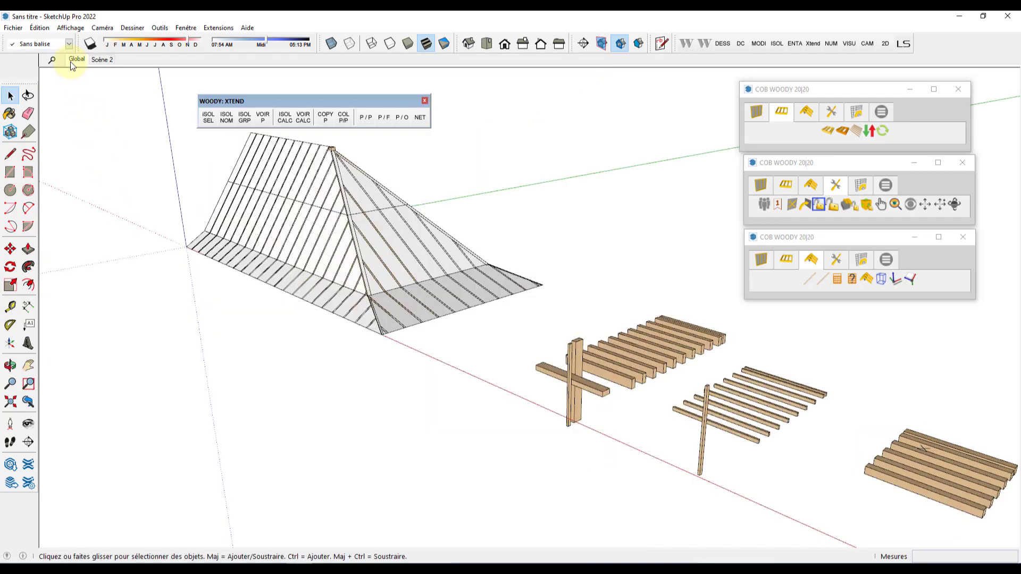
{"action": "mouse_move", "coordinate": [71, 63]}
{"action": "middle_mouse_down"}
{"action": "mouse_move", "coordinate": [736, 239]}
{"action": "mouse_move", "coordinate": [730, 234]}
{"action": "middle_mouse_up"}
{"action": "scroll", "coordinate": [71, 62], "scroll_direction": "up", "scroll_amount": 6}
{"action": "scroll", "coordinate": [266, 292], "scroll_direction": "down", "scroll_amount": 7}
{"action": "scroll", "coordinate": [266, 292], "scroll_direction": "up", "scroll_amount": 4}
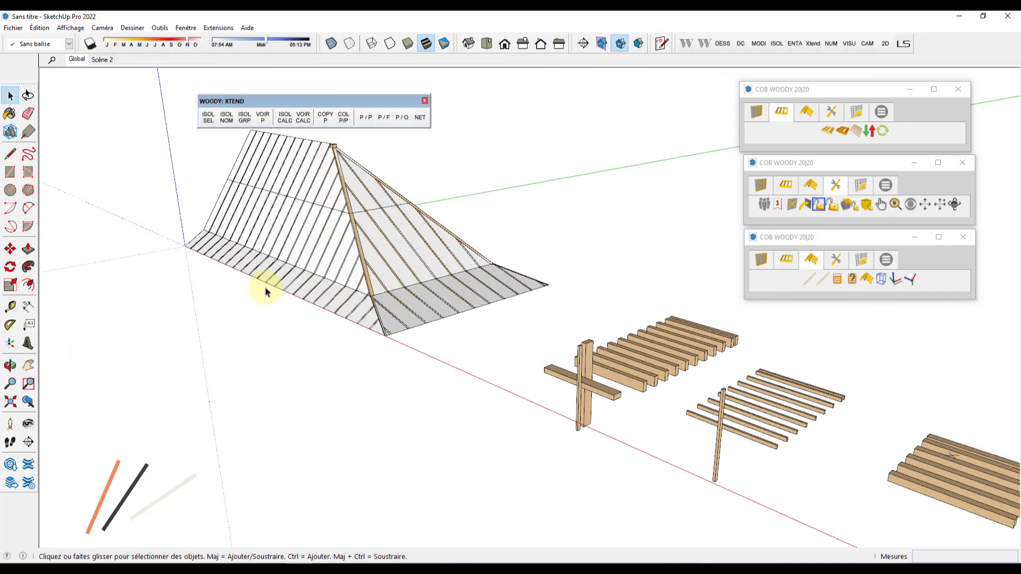
- Create a floor of 45x220 beams at 0.400 m spacing, about 2.08 m wide, beside the last beam stack along the red axis
{"action": "scroll", "coordinate": [266, 292], "scroll_direction": "down", "scroll_amount": 2}
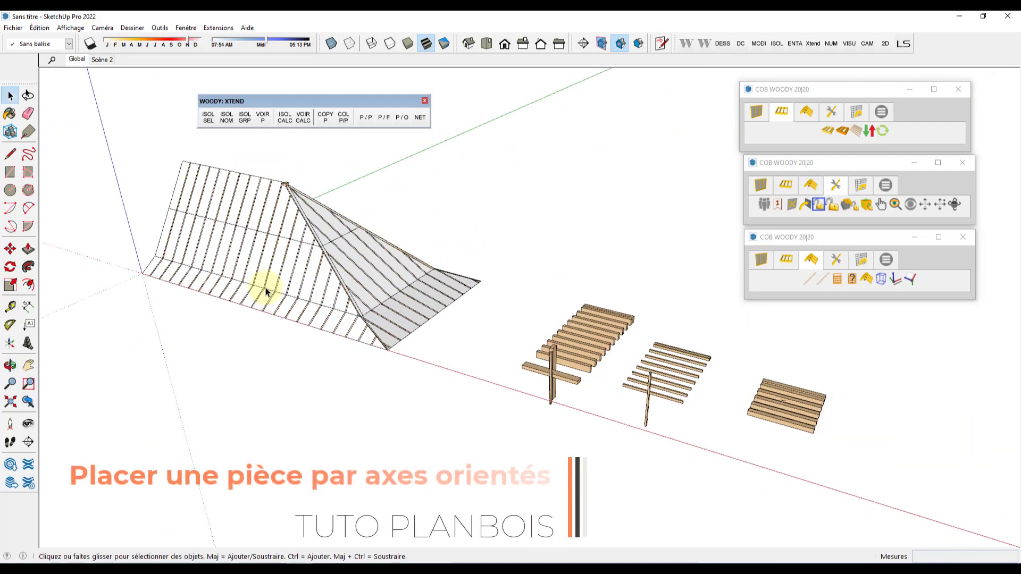
{"action": "scroll", "coordinate": [266, 289], "scroll_direction": "down", "scroll_amount": 4}
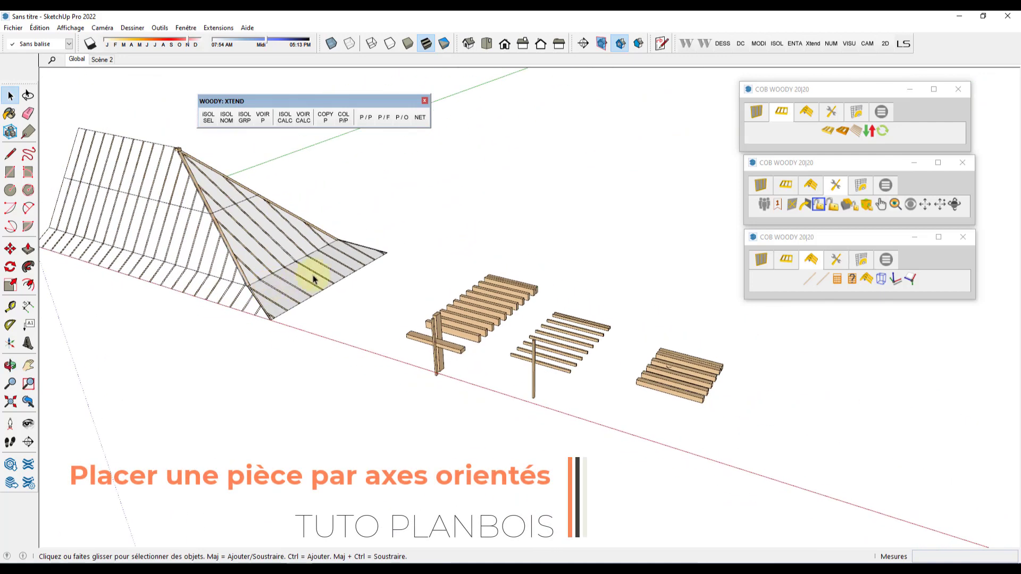
{"action": "left_click", "coordinate": [858, 131]}
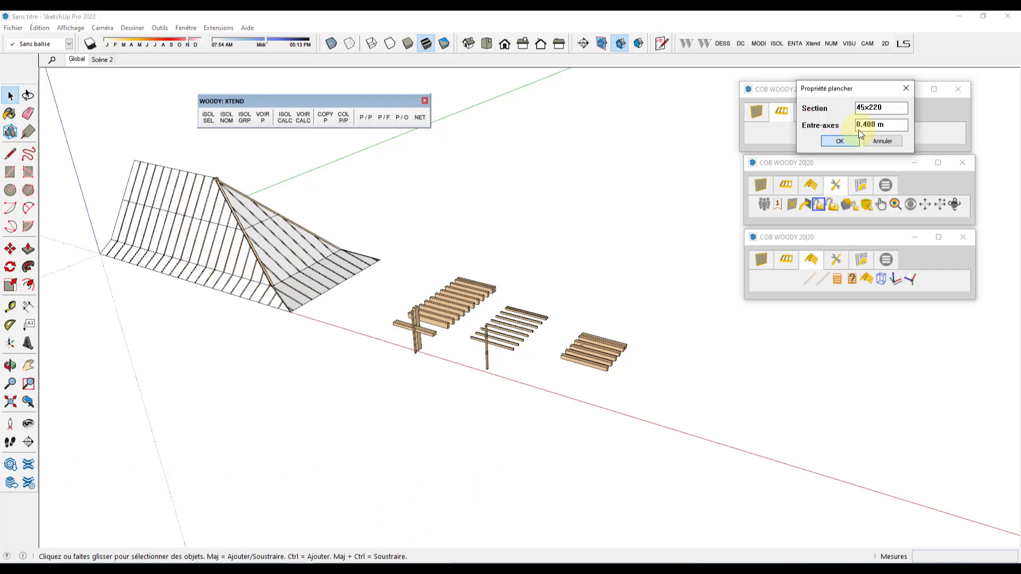
{"action": "key", "text": "Return"}
{"action": "left_click", "coordinate": [642, 405]}
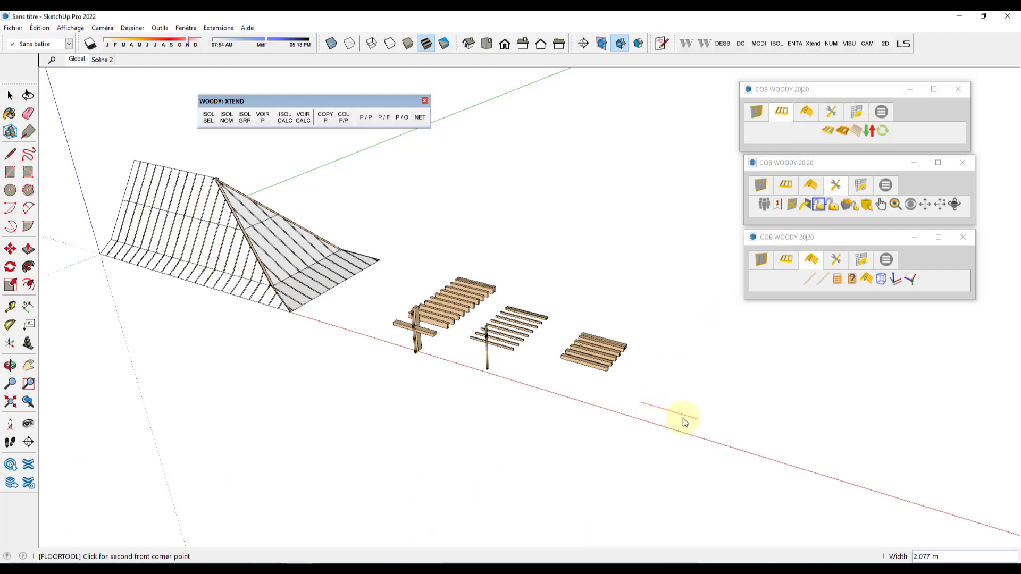
{"action": "left_click", "coordinate": [712, 388]}
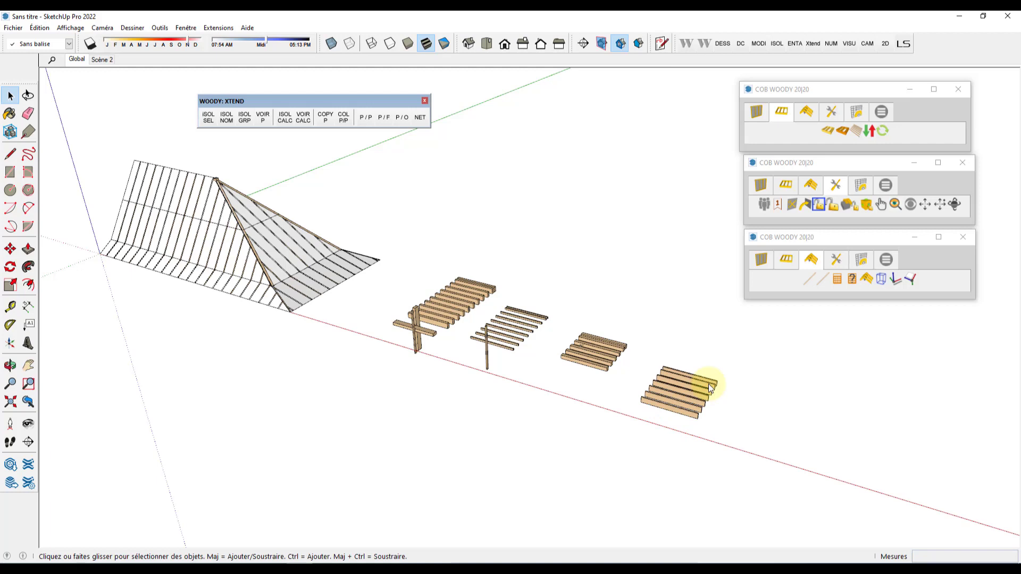
- Release the new floor's beams as separate pieces and copy the frontmost beam to the clipboard
{"action": "left_click", "coordinate": [834, 211]}
{"action": "left_click", "coordinate": [884, 226]}
{"action": "left_click", "coordinate": [886, 221]}
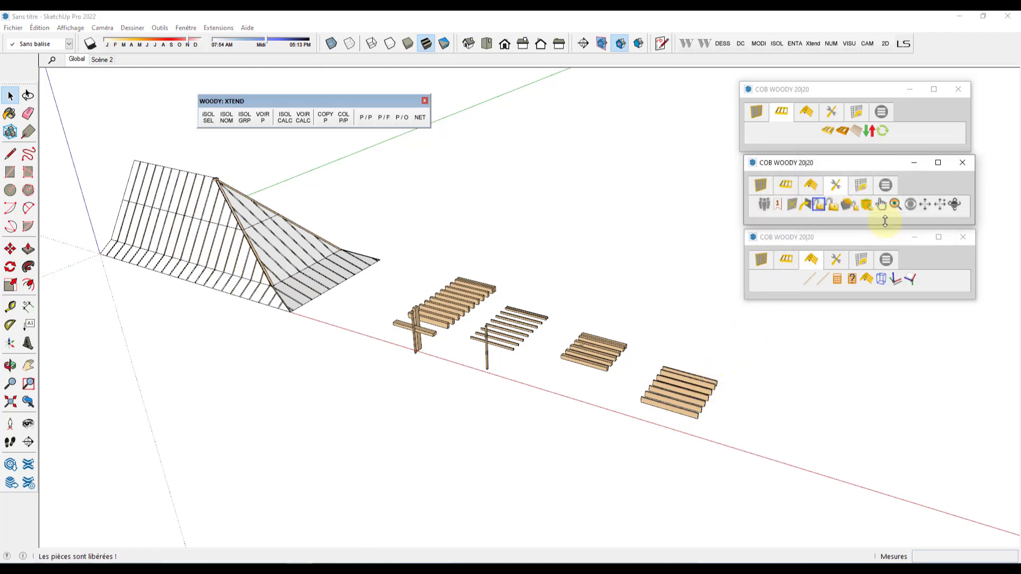
{"action": "scroll", "coordinate": [646, 405], "scroll_direction": "up", "scroll_amount": 5}
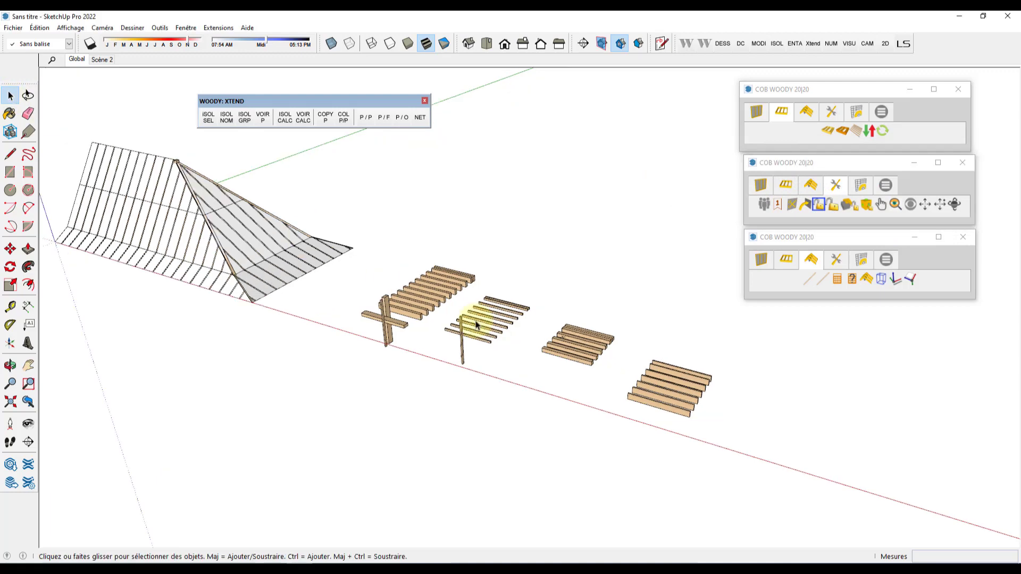
{"action": "left_click", "coordinate": [646, 403]}
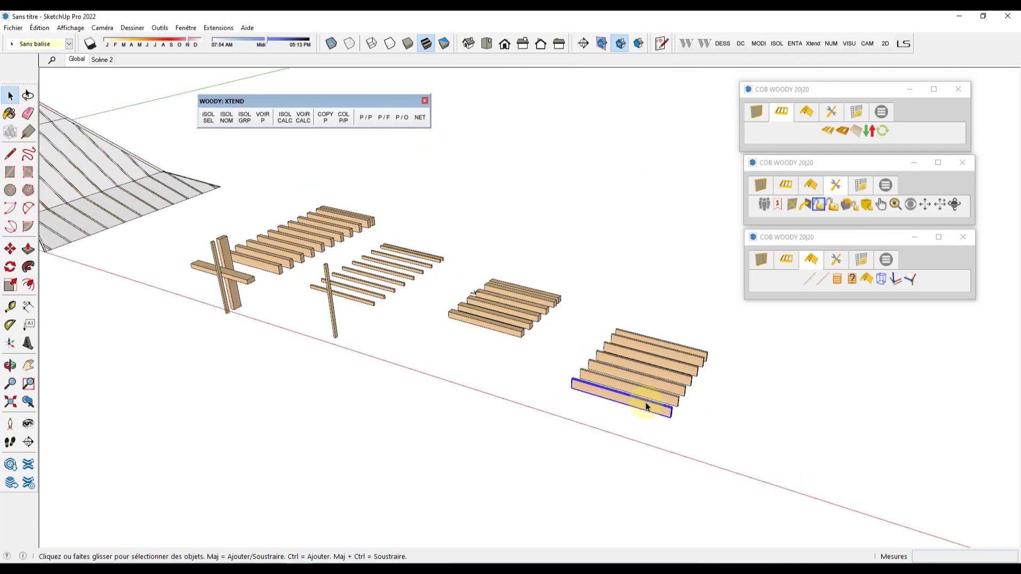
{"action": "left_click", "coordinate": [35, 29]}
{"action": "left_click", "coordinate": [65, 81]}
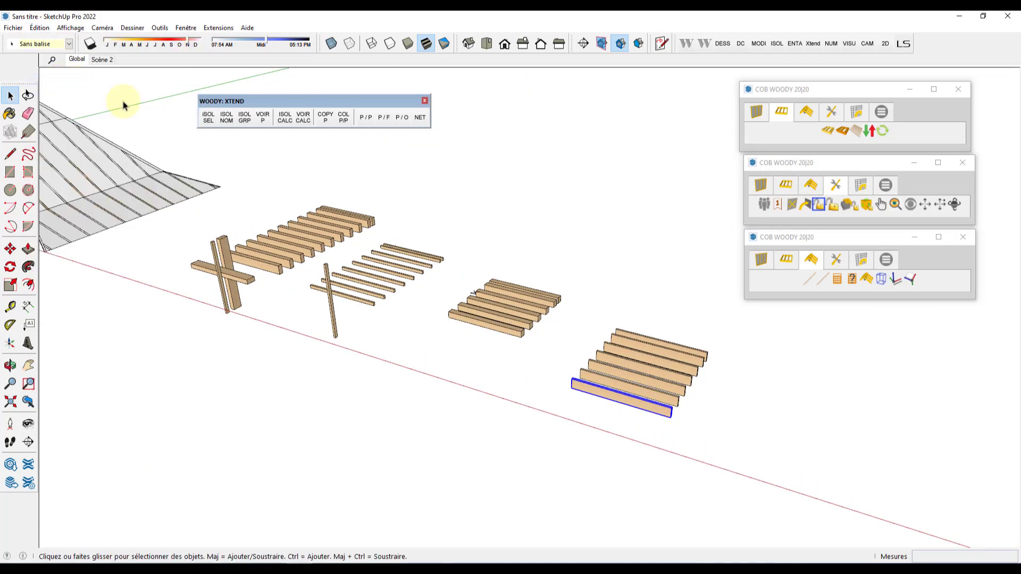
- Return to the Scène 2 view and orient the drawing axes from the side face of the hip rafter
{"action": "scroll", "coordinate": [392, 212], "scroll_direction": "down", "scroll_amount": 5}
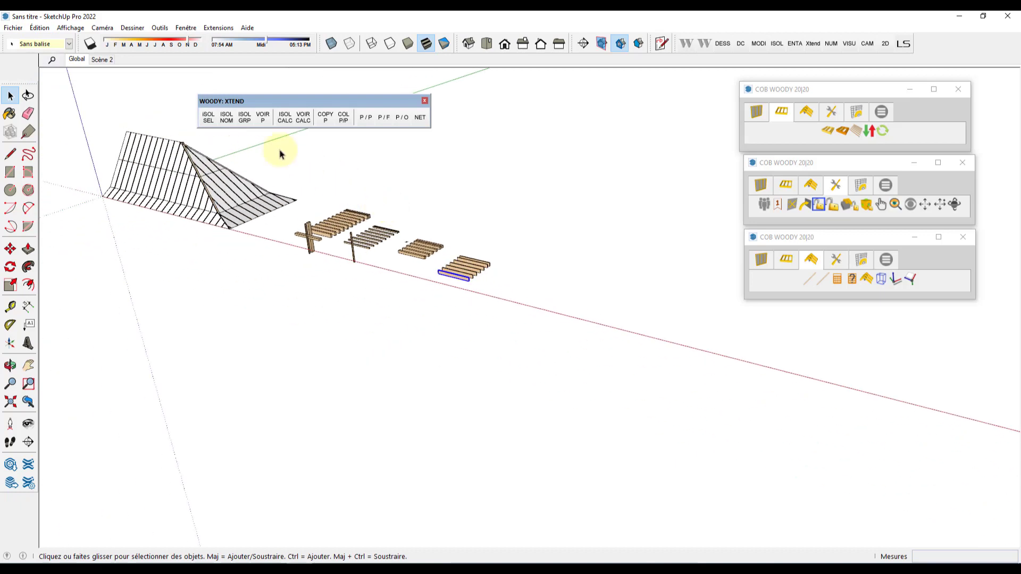
{"action": "left_click", "coordinate": [107, 60]}
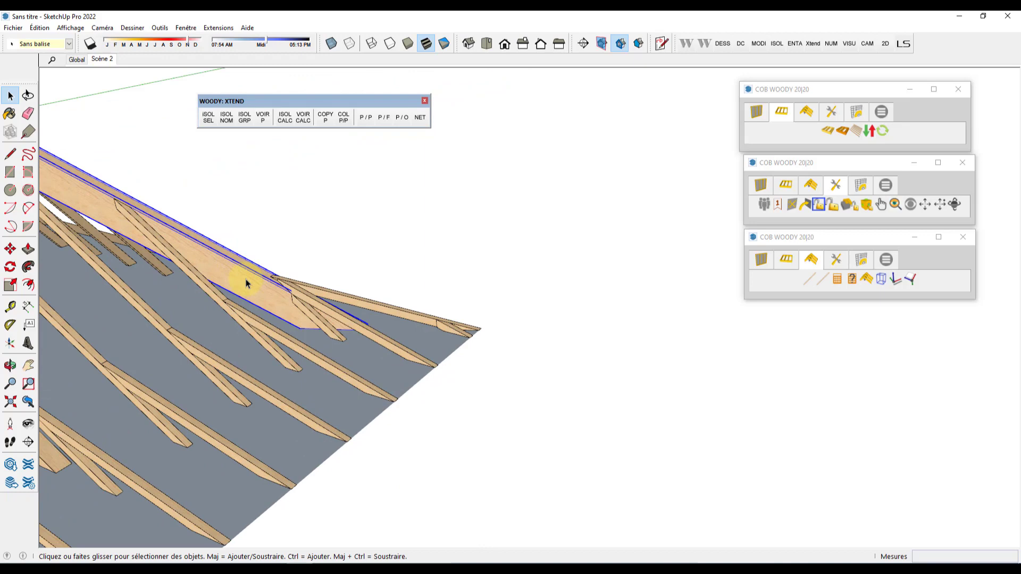
{"action": "left_click", "coordinate": [910, 281]}
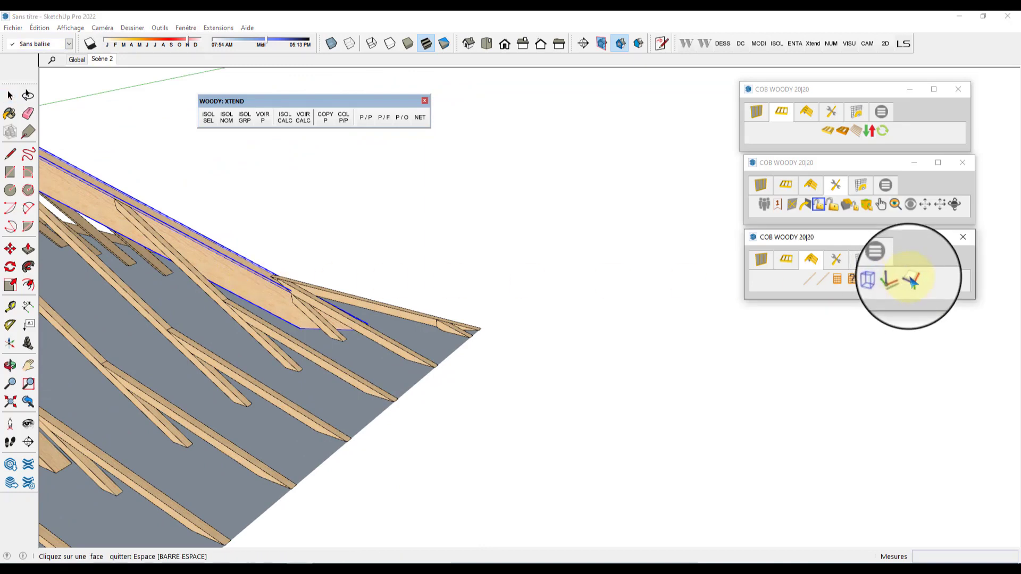
{"action": "left_click", "coordinate": [252, 290]}
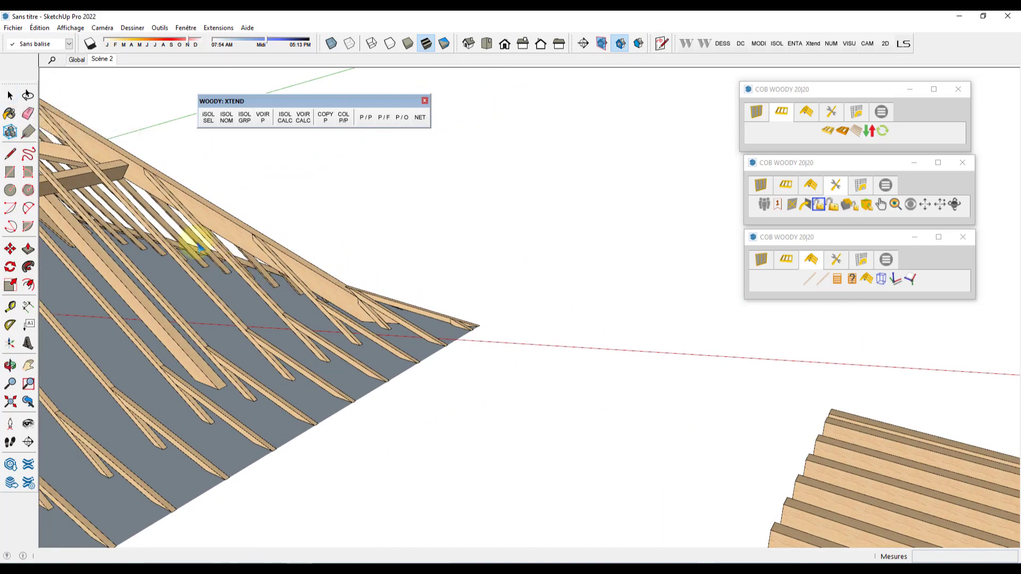
- Isolate the hip rafter and paste the copied 45x220 beam beside its lower end
{"action": "left_click", "coordinate": [9, 95]}
{"action": "scroll", "coordinate": [290, 267], "scroll_direction": "up", "scroll_amount": 2}
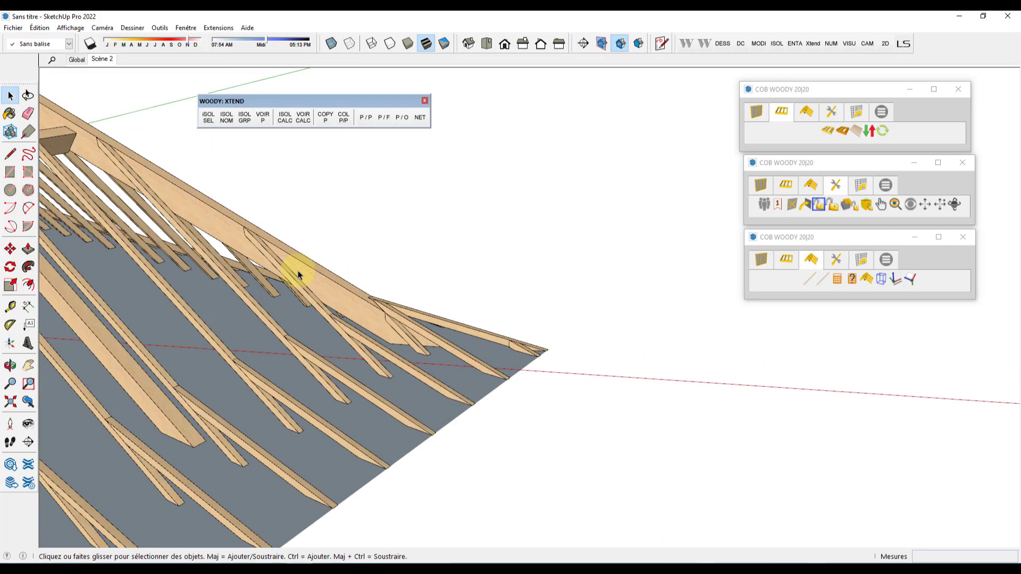
{"action": "left_click", "coordinate": [891, 204]}
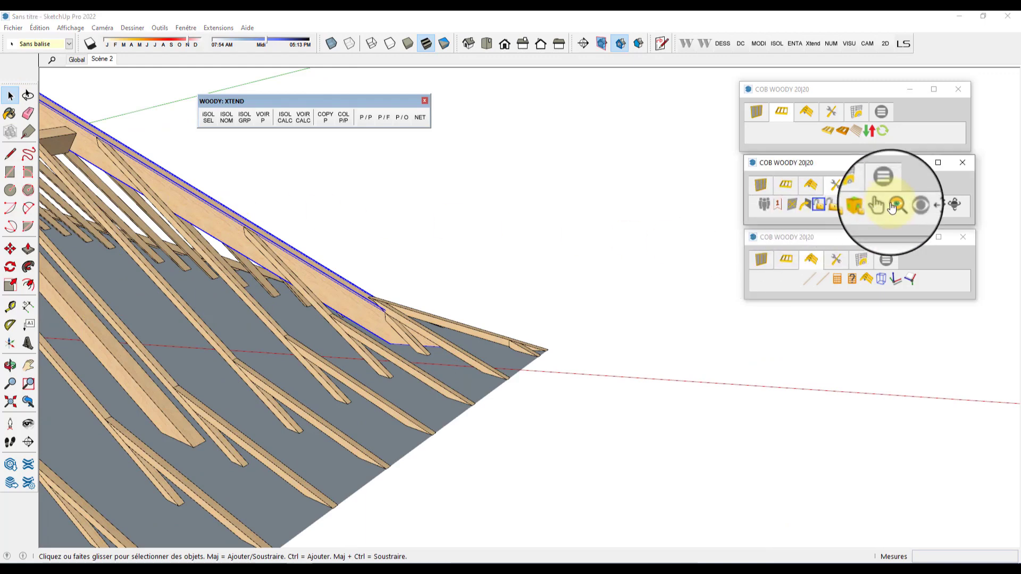
{"action": "left_click", "coordinate": [39, 30]}
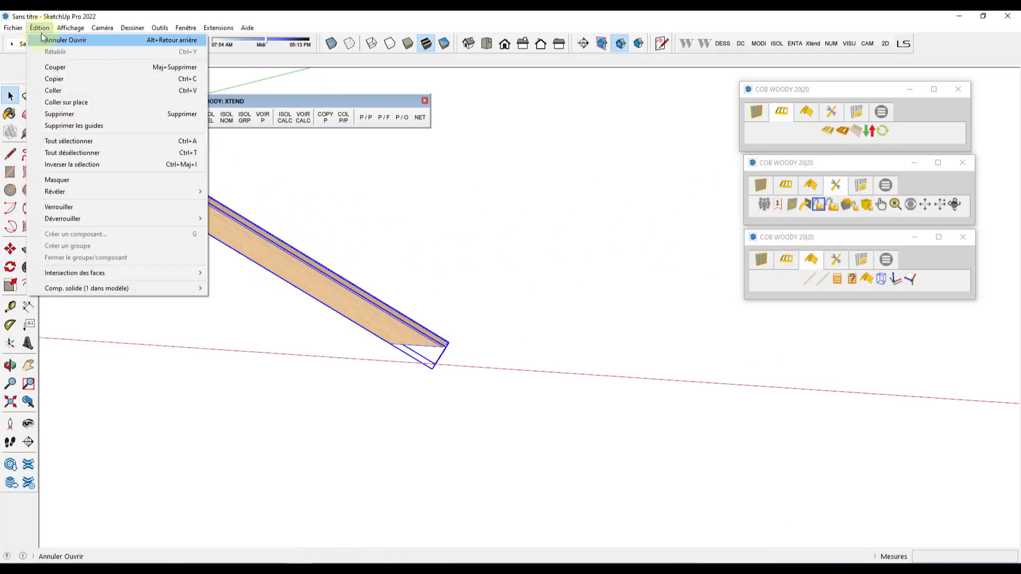
{"action": "left_click", "coordinate": [46, 85]}
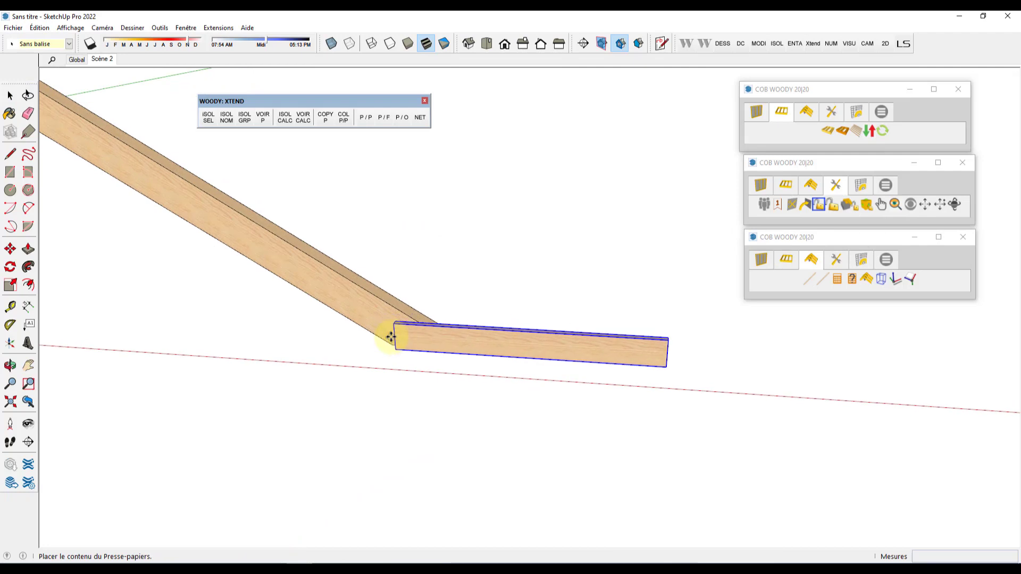
{"action": "left_click", "coordinate": [185, 339]}
{"action": "middle_click_drag", "start_coordinate": [185, 338], "coordinate": [185, 340]}
{"action": "scroll", "coordinate": [186, 339], "scroll_direction": "up", "scroll_amount": 3}
{"action": "scroll", "coordinate": [326, 343], "scroll_direction": "up", "scroll_amount": 2}
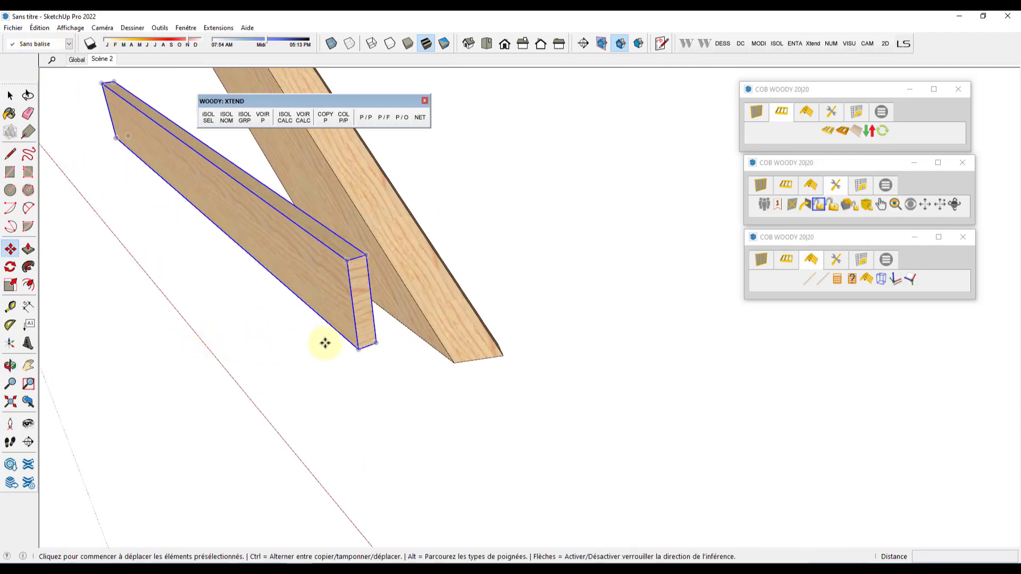
- Move the pasted beam by its bottom end corner onto the lower corner of the hip rafter's side face
{"action": "left_click", "coordinate": [377, 344]}
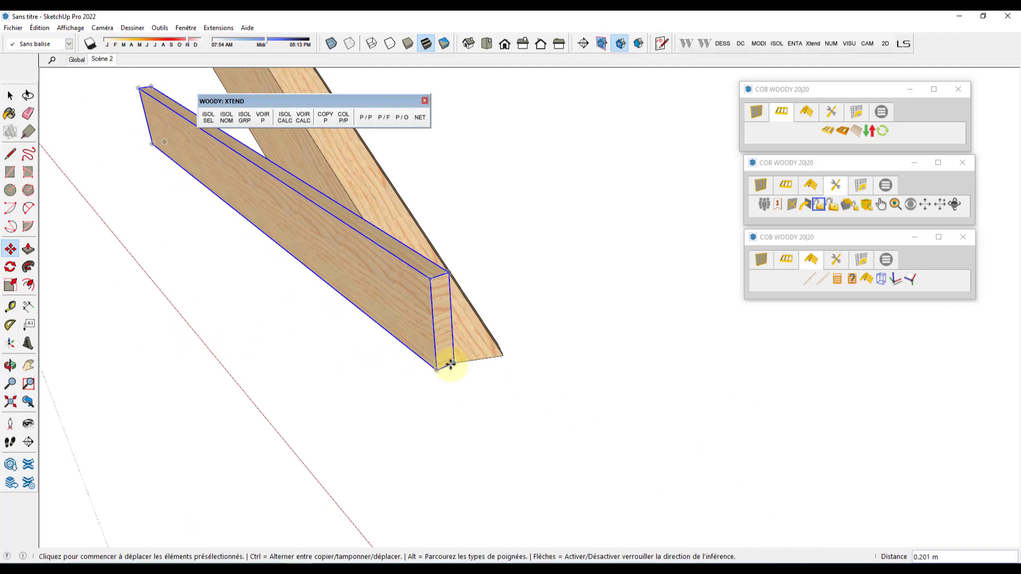
{"action": "middle_click_drag", "start_coordinate": [451, 365], "coordinate": [449, 363]}
{"action": "scroll", "coordinate": [454, 365], "scroll_direction": "down", "scroll_amount": 3}
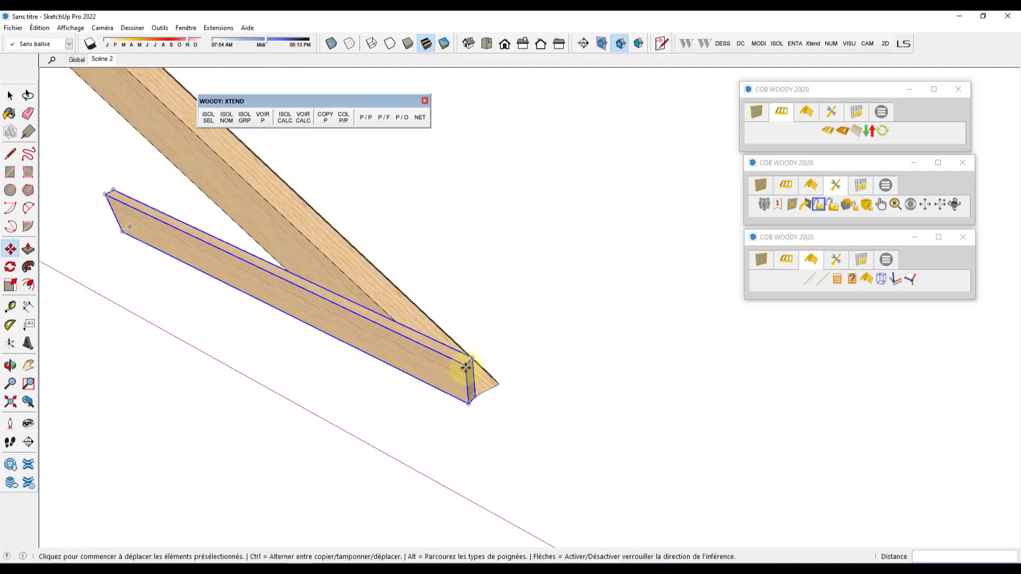
- Copy the beam across the hip rafter so the copy sits against the opposite side face
{"action": "left_click", "coordinate": [466, 367]}
{"action": "key", "text": "ctrl"}
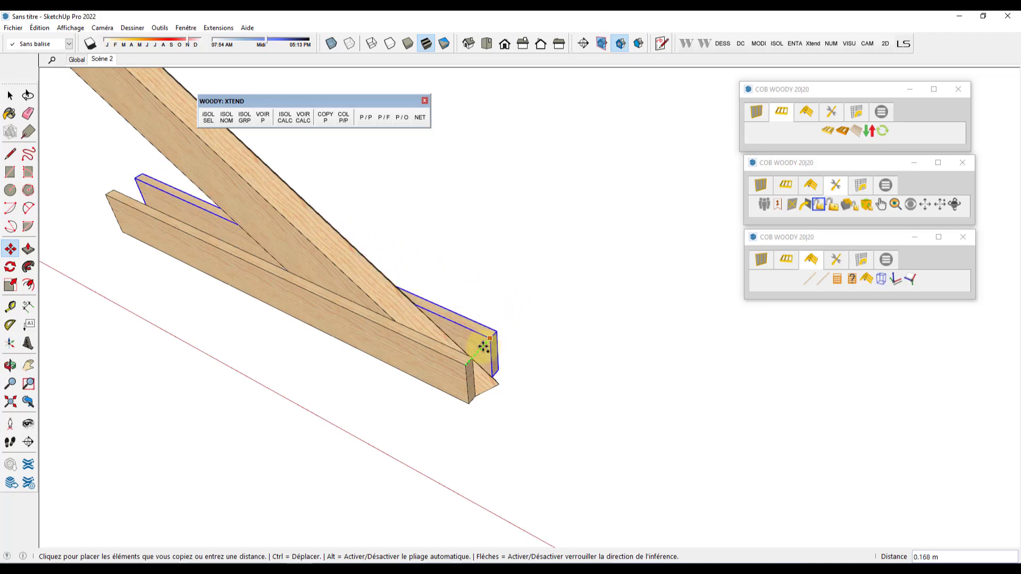
{"action": "middle_click_drag", "start_coordinate": [483, 347], "coordinate": [483, 347]}
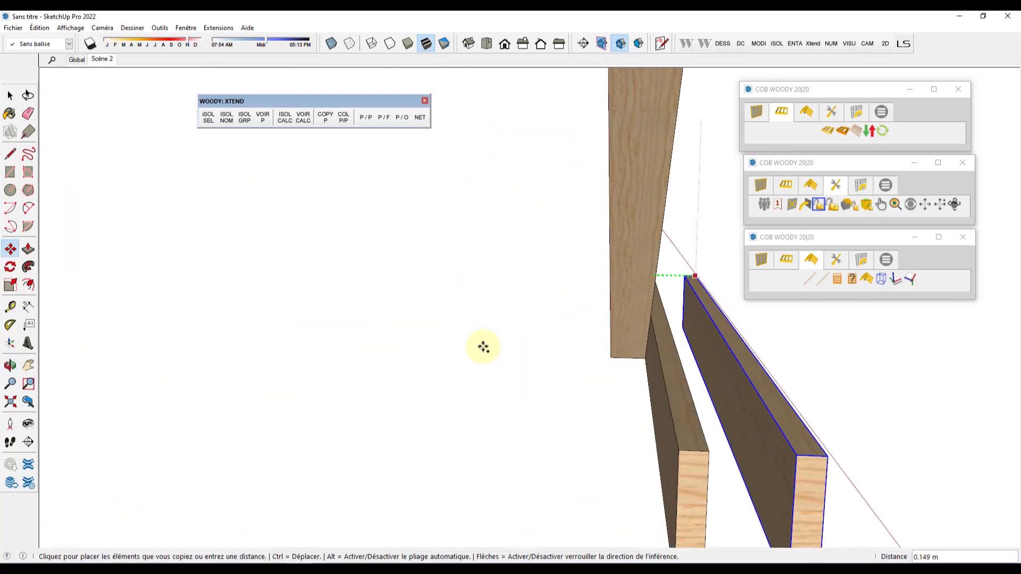
{"action": "left_click", "coordinate": [610, 246]}
{"action": "middle_click_drag", "start_coordinate": [610, 247], "coordinate": [585, 239]}
{"action": "key", "text": "space"}
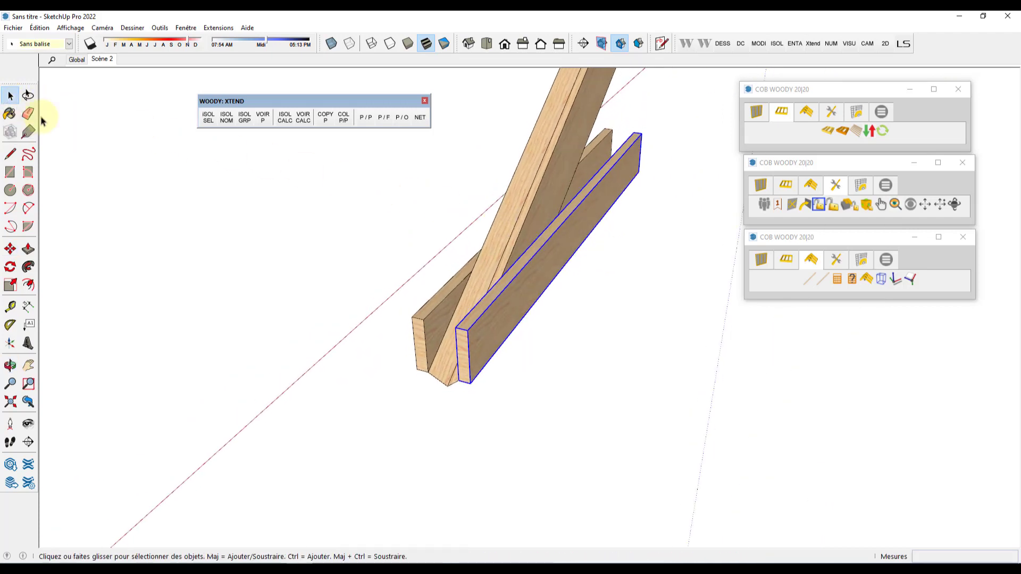
- Trim both beams' outer ends to the hip rafter's sloping top faces with the face cut at a 0 mm offset
{"action": "scroll", "coordinate": [447, 257], "scroll_direction": "up", "scroll_amount": 3}
{"action": "middle_click_drag", "start_coordinate": [447, 258], "coordinate": [521, 292]}
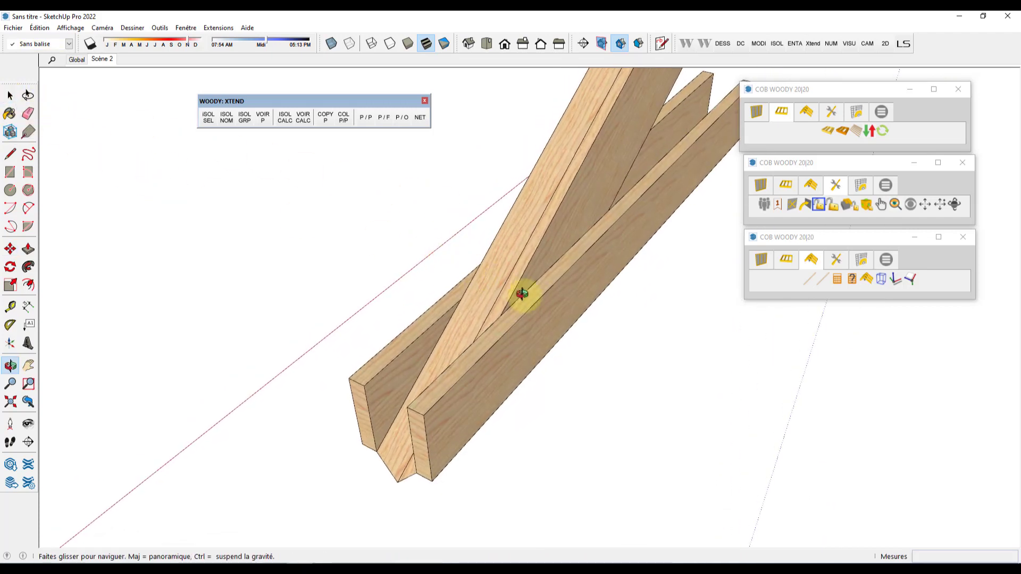
{"action": "left_click", "coordinate": [793, 211]}
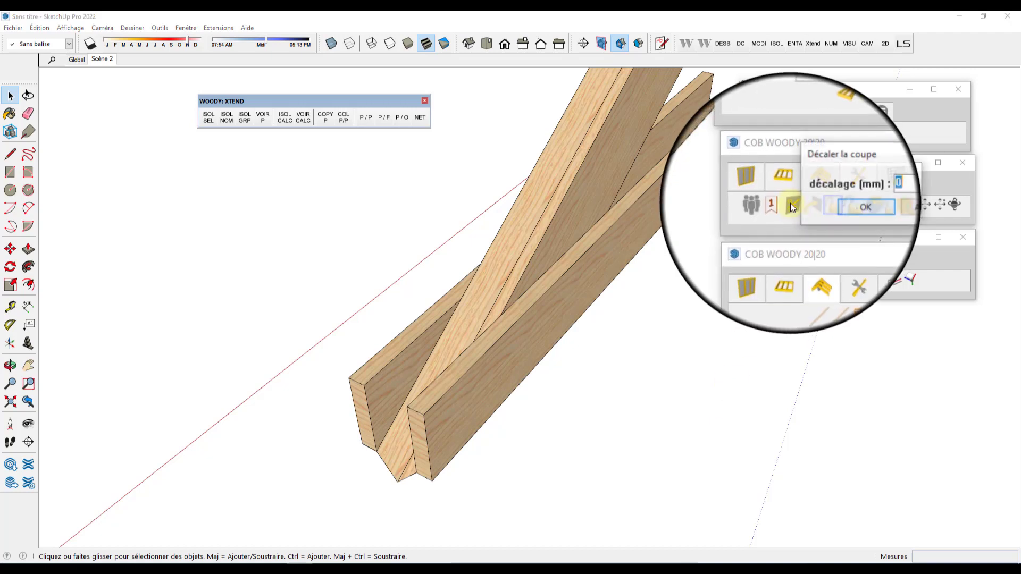
{"action": "left_click", "coordinate": [824, 207]}
{"action": "scroll", "coordinate": [564, 194], "scroll_direction": "up", "scroll_amount": 2}
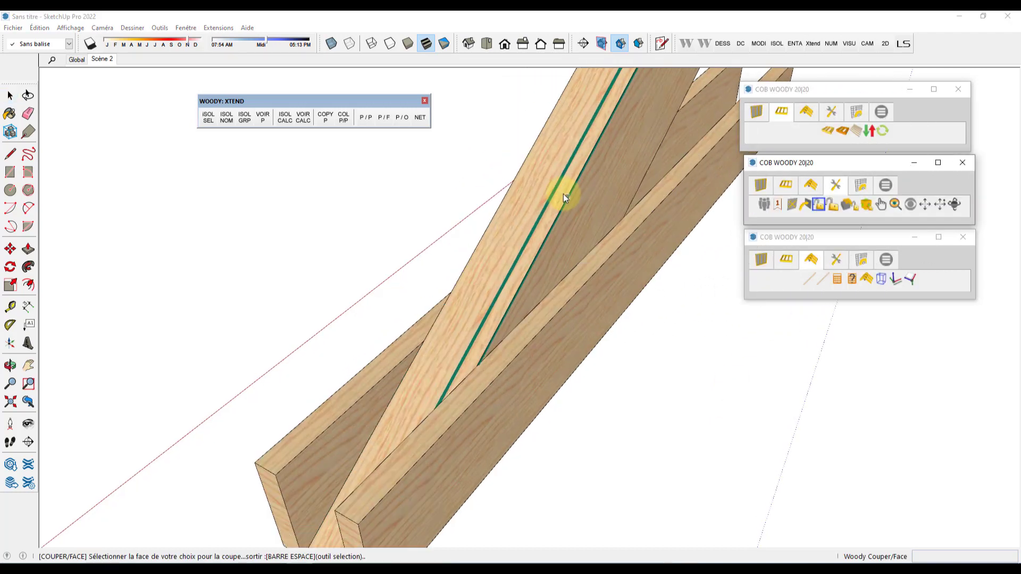
{"action": "left_click", "coordinate": [561, 197]}
{"action": "left_click", "coordinate": [408, 470]}
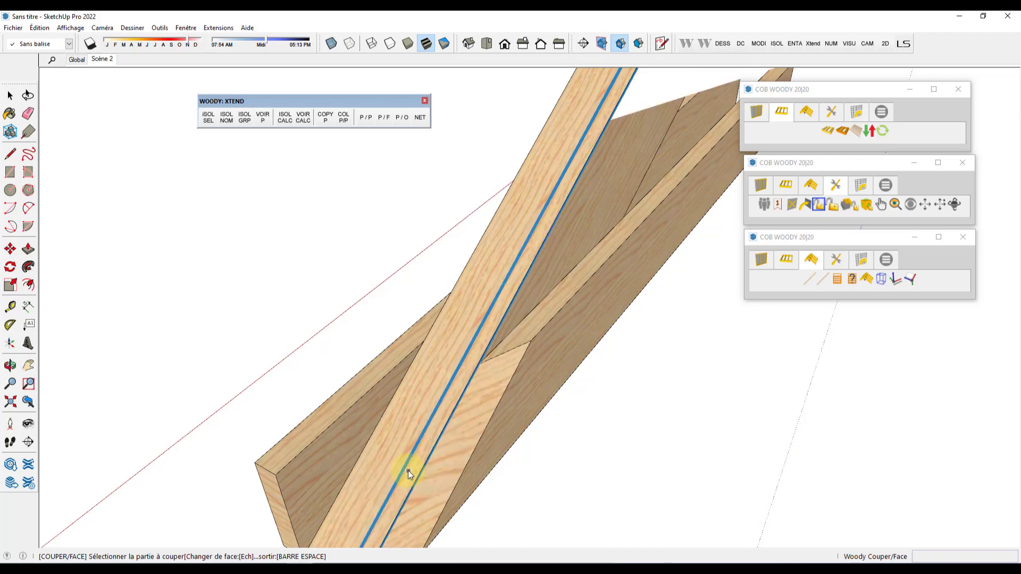
{"action": "middle_click_drag", "start_coordinate": [501, 415], "coordinate": [574, 376]}
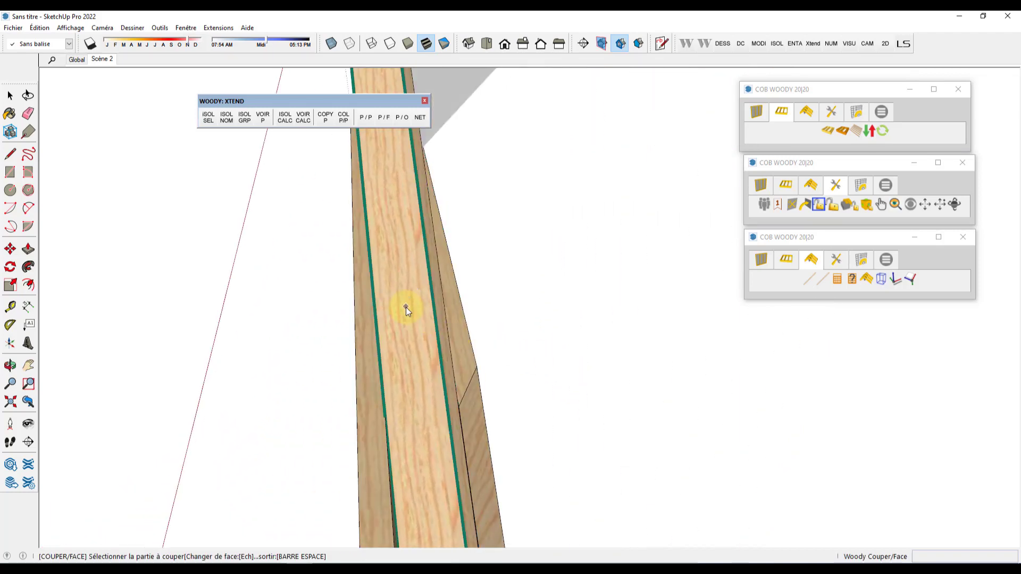
{"action": "scroll", "coordinate": [405, 308], "scroll_direction": "down", "scroll_amount": 3}
{"action": "left_click", "coordinate": [363, 440]}
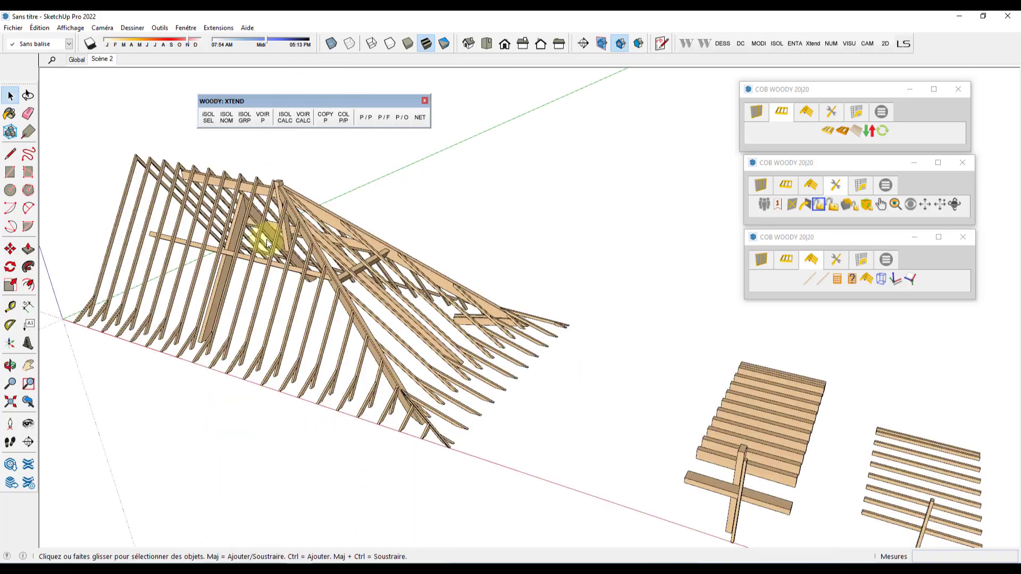
- Copy the post at the hip apex about 1.43 m along the red axis to the truss under the ridge beam
{"action": "middle_click_drag", "start_coordinate": [267, 240], "coordinate": [354, 287]}
{"action": "left_click_drag", "start_coordinate": [354, 287], "coordinate": [354, 288]}
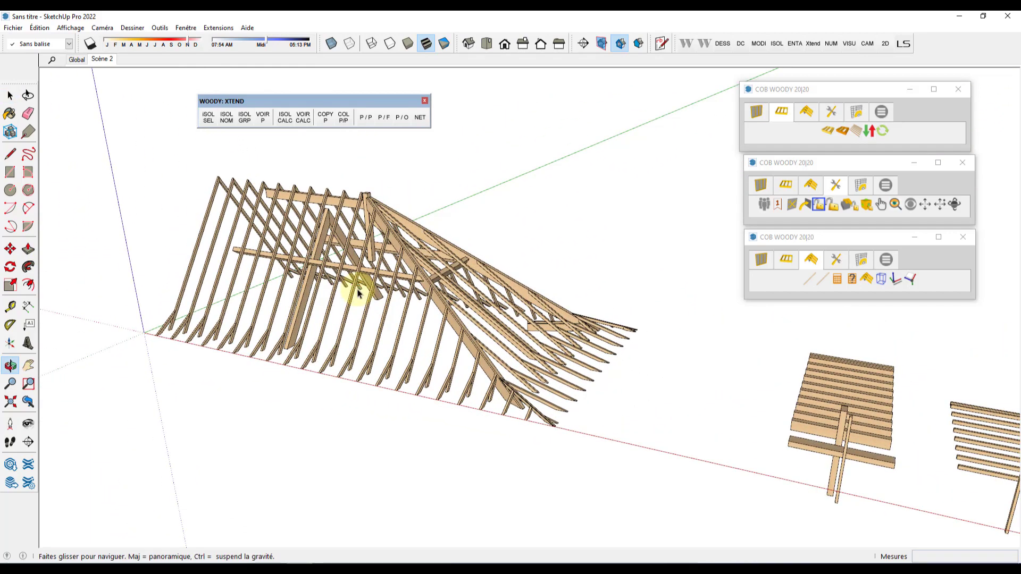
{"action": "scroll", "coordinate": [340, 202], "scroll_direction": "up", "scroll_amount": 3}
{"action": "middle_click_drag", "start_coordinate": [339, 202], "coordinate": [401, 213]}
{"action": "scroll", "coordinate": [339, 202], "scroll_direction": "up", "scroll_amount": 1}
{"action": "scroll", "coordinate": [339, 202], "scroll_direction": "up", "scroll_amount": 1}
{"action": "scroll", "coordinate": [409, 213], "scroll_direction": "up", "scroll_amount": 1}
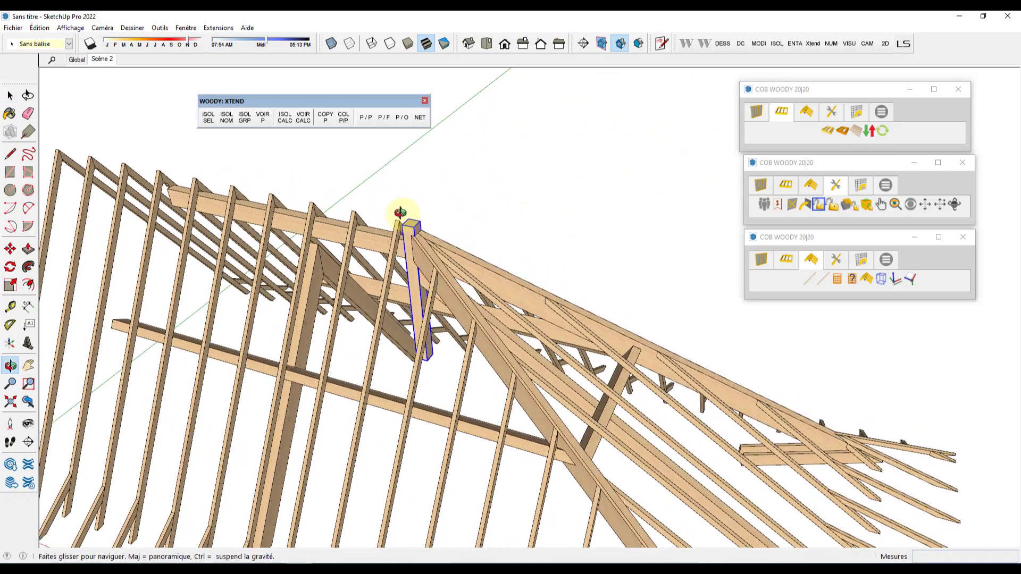
{"action": "scroll", "coordinate": [345, 247], "scroll_direction": "up", "scroll_amount": 2}
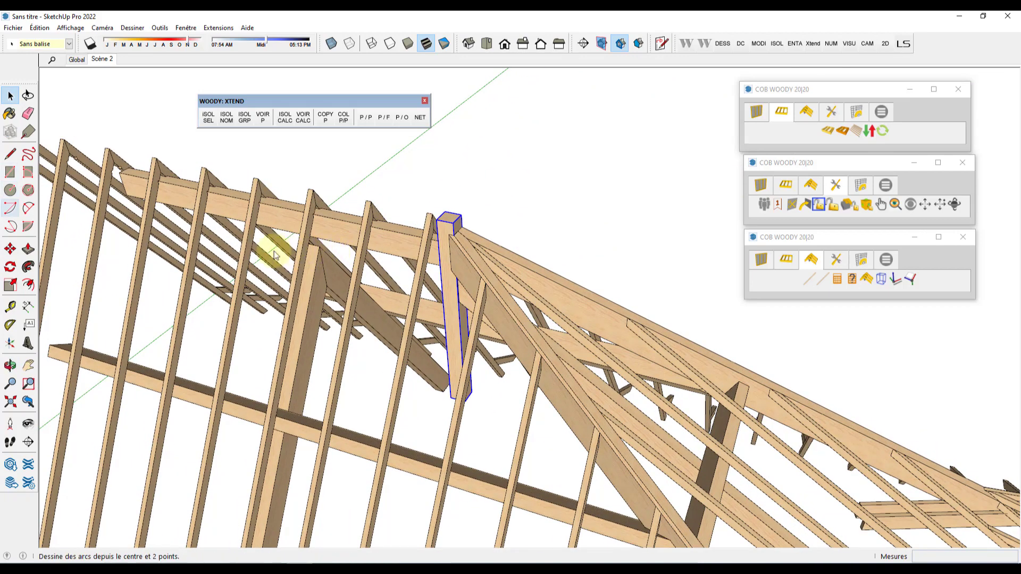
{"action": "left_click", "coordinate": [10, 249]}
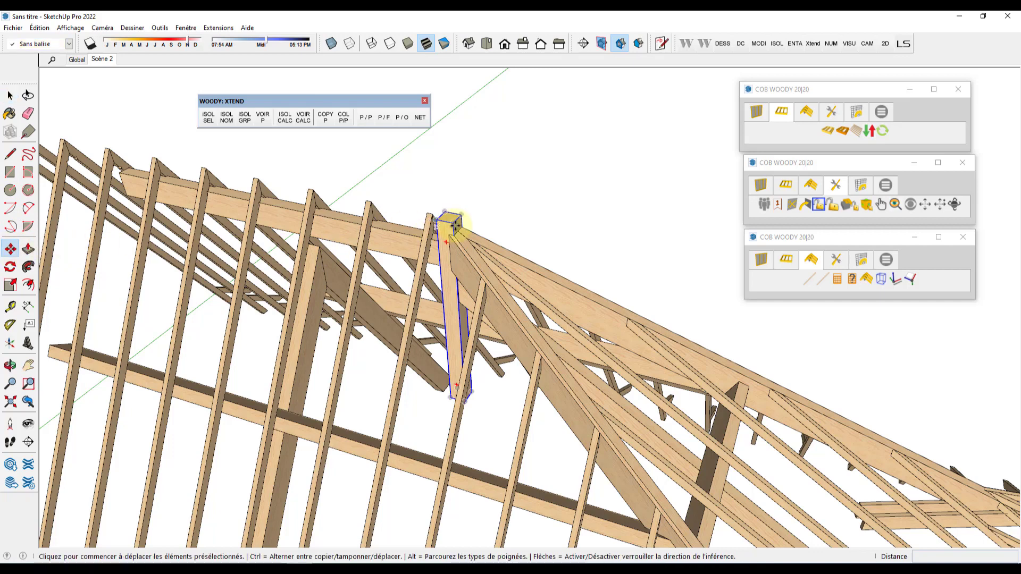
{"action": "left_click", "coordinate": [455, 226]}
{"action": "key", "text": "ctrl"}
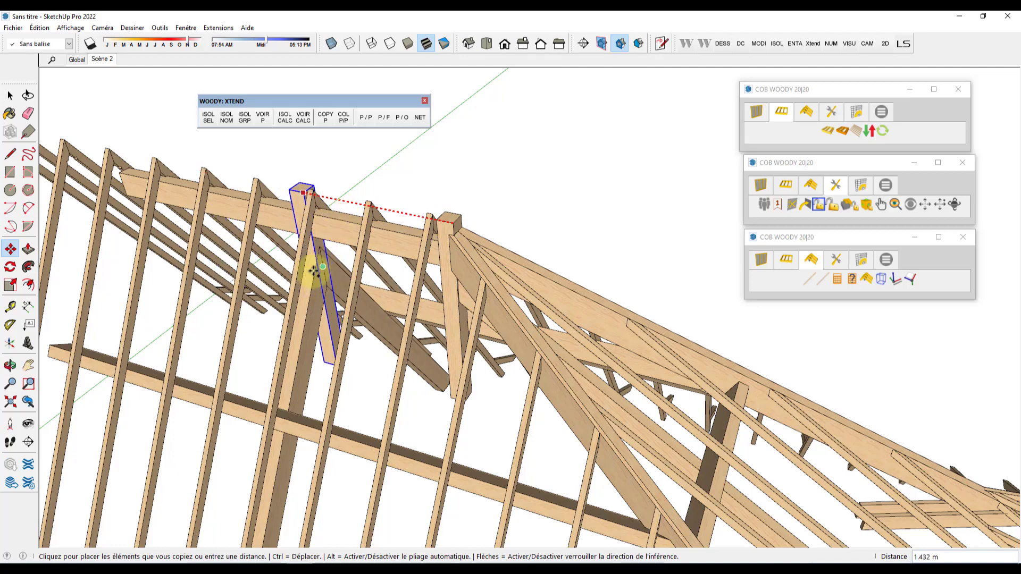
{"action": "scroll", "coordinate": [314, 271], "scroll_direction": "up", "scroll_amount": 6}
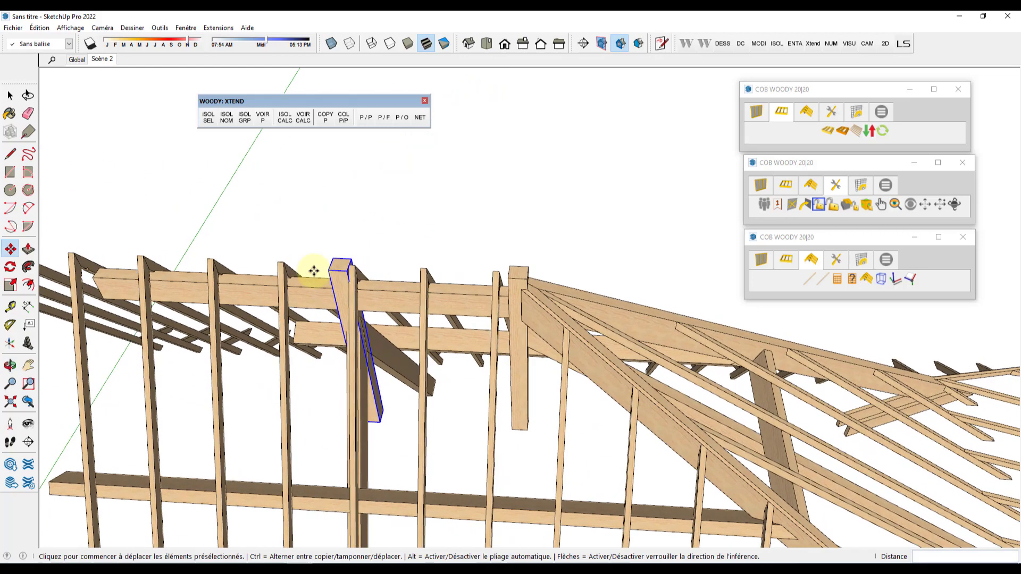
- Move the copied post along the red axis to line up with the middle of the truss's principal rafter foot
{"action": "left_click", "coordinate": [338, 266]}
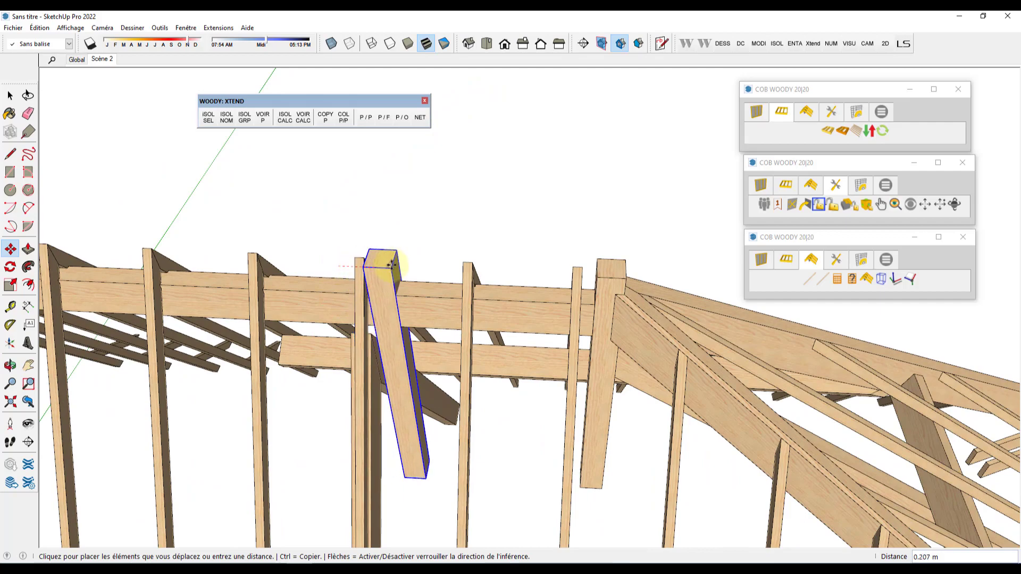
{"action": "scroll", "coordinate": [392, 265], "scroll_direction": "down", "scroll_amount": 5}
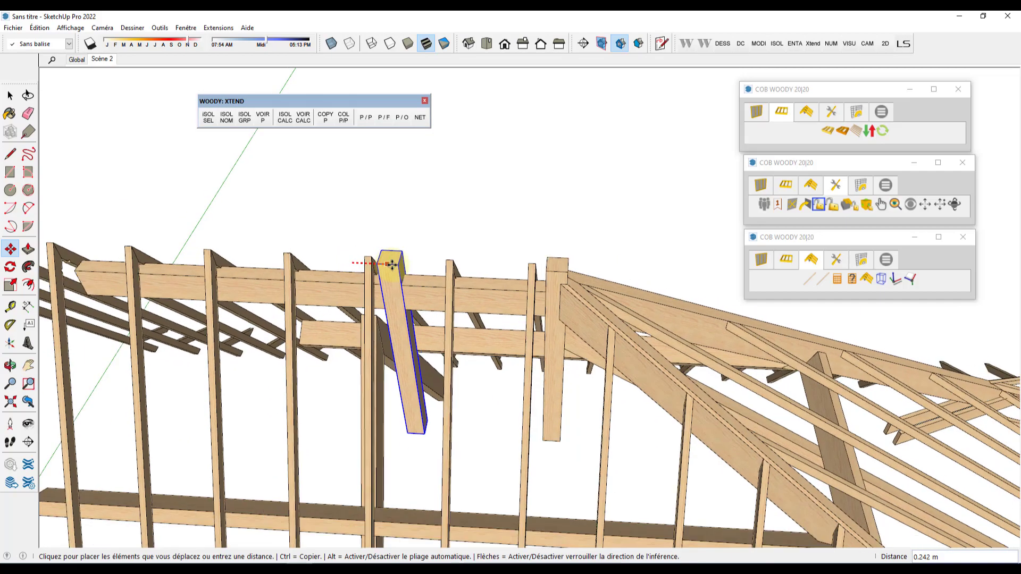
{"action": "middle_click_drag", "start_coordinate": [392, 265], "coordinate": [389, 263]}
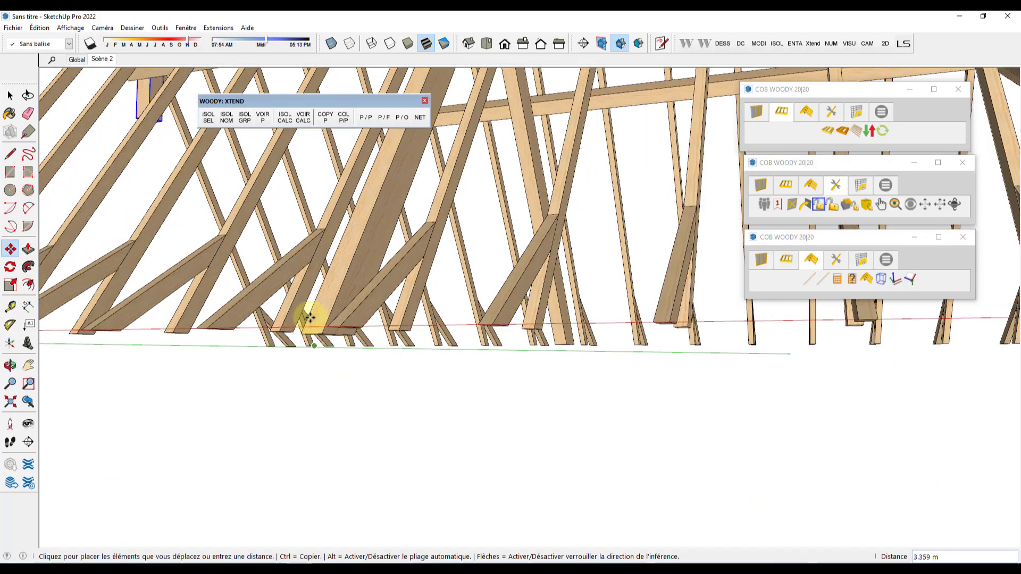
{"action": "scroll", "coordinate": [308, 319], "scroll_direction": "up", "scroll_amount": 5}
{"action": "left_click", "coordinate": [309, 319]}
- Trim the truss's far principal rafter against the copied post
{"action": "scroll", "coordinate": [307, 318], "scroll_direction": "down", "scroll_amount": 6}
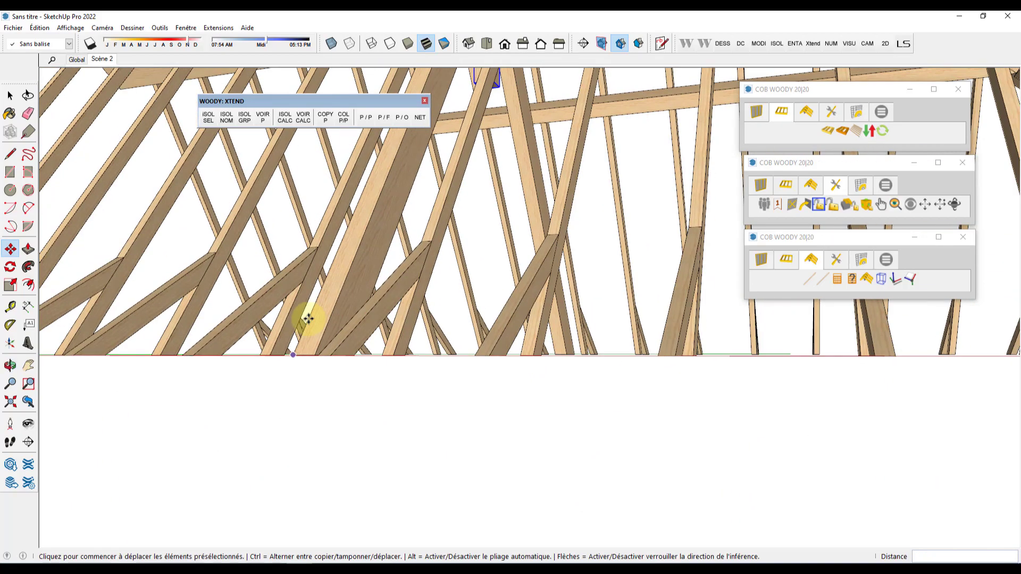
{"action": "middle_click_drag", "start_coordinate": [306, 317], "coordinate": [211, 248]}
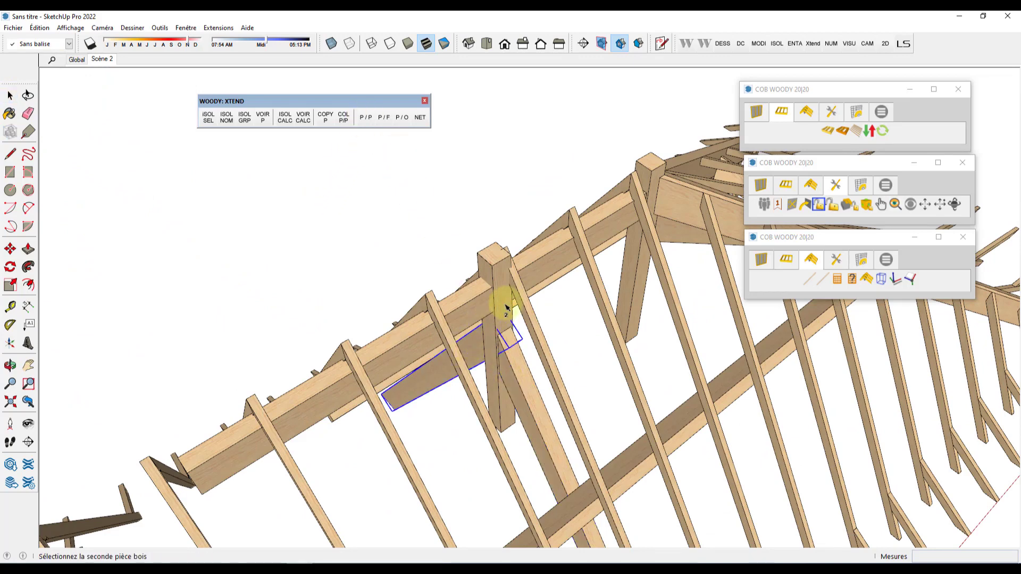
{"action": "middle_click_drag", "start_coordinate": [505, 305], "coordinate": [436, 274]}
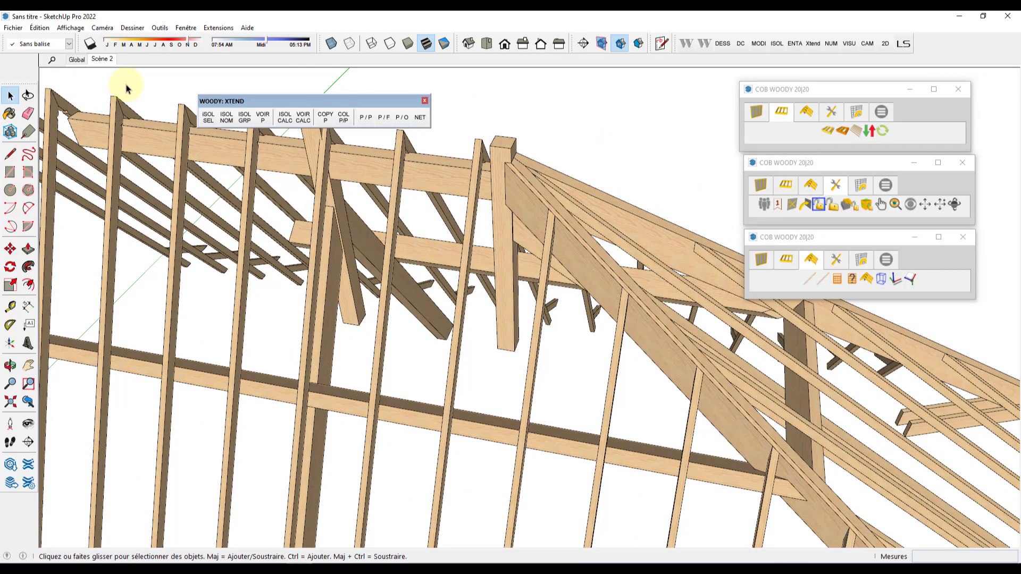
{"action": "middle_click_drag", "start_coordinate": [223, 210], "coordinate": [245, 248]}
{"action": "scroll", "coordinate": [245, 248], "scroll_direction": "down", "scroll_amount": 6}
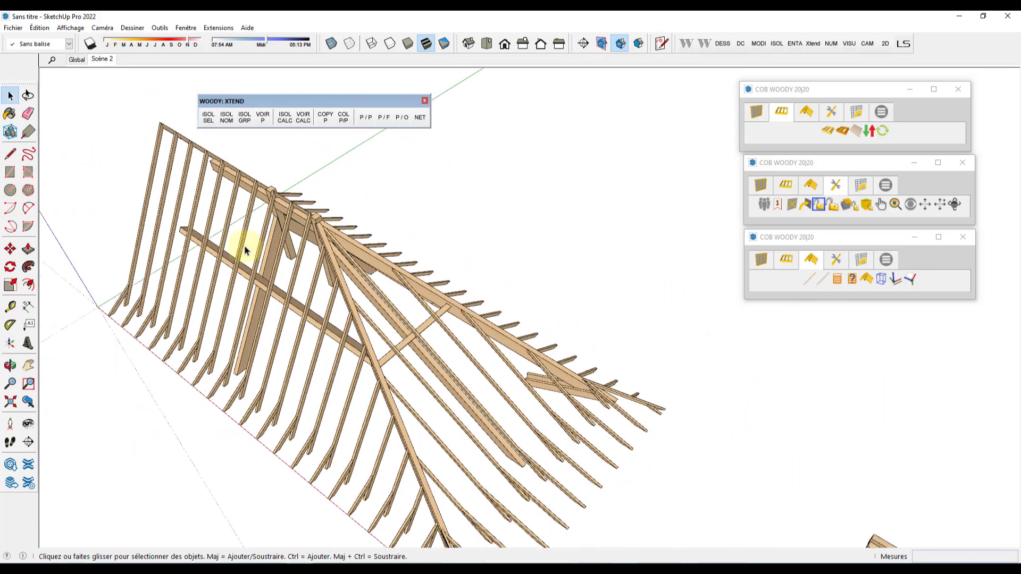
{"action": "scroll", "coordinate": [245, 246], "scroll_direction": "down", "scroll_amount": 3}
{"action": "scroll", "coordinate": [372, 267], "scroll_direction": "down", "scroll_amount": 2}
{"action": "middle_click_drag", "start_coordinate": [372, 266], "coordinate": [447, 276]}
{"action": "scroll", "coordinate": [435, 299], "scroll_direction": "up", "scroll_amount": 2}
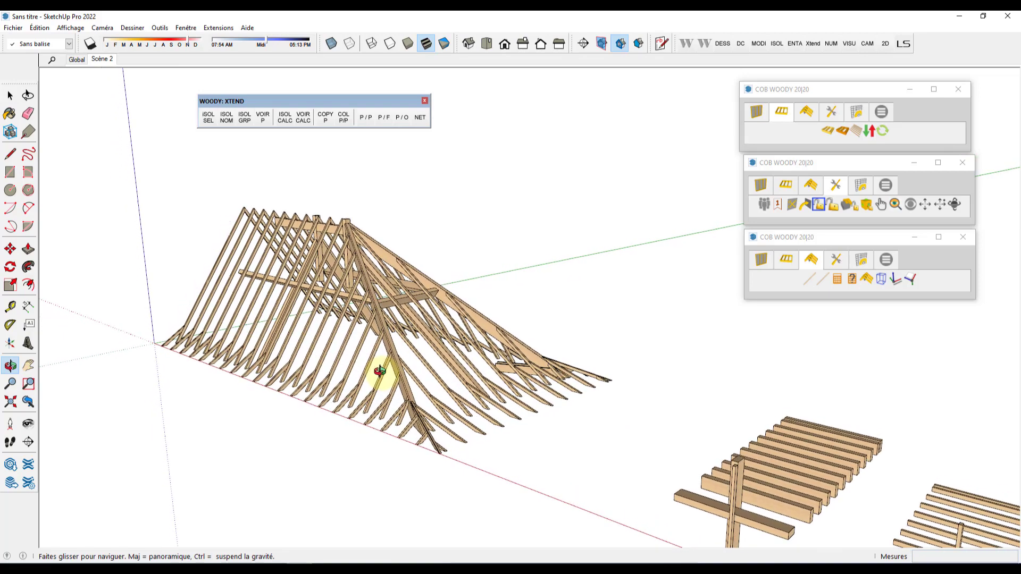